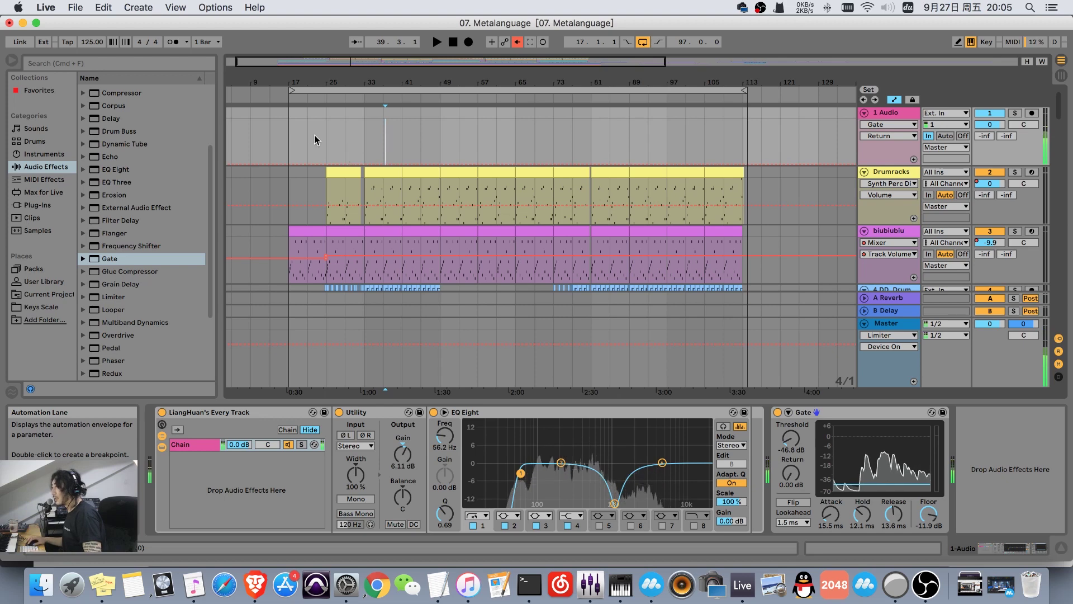
Play the arrangement from bar 17, check the Huya live-stream page in Brave, and return to Ableton Live.
{"action": "left_click", "coordinate": [293, 138]}
{"action": "key", "text": "space"}
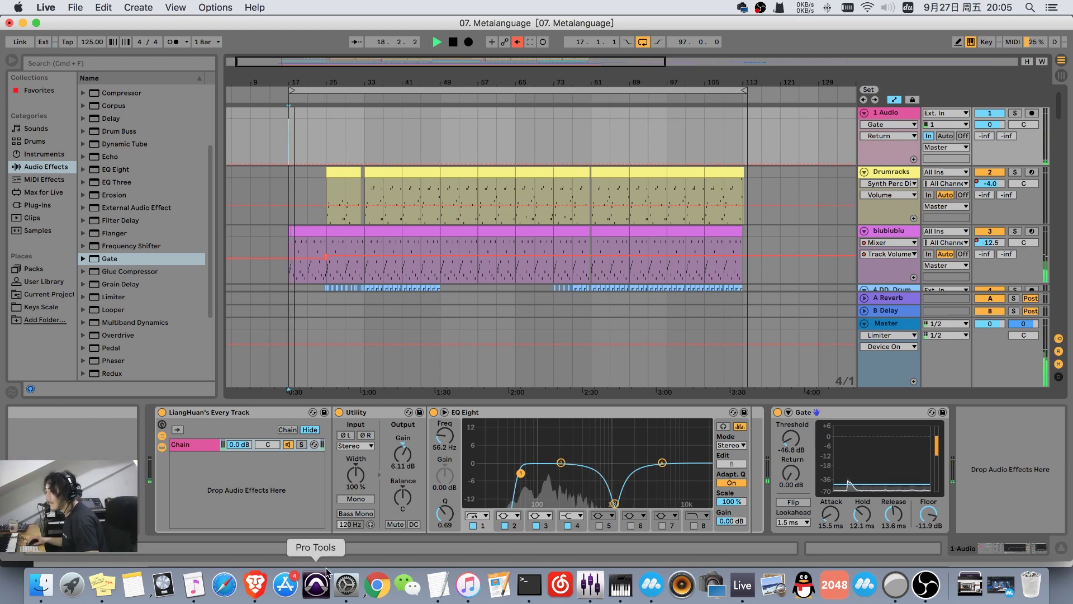
{"action": "left_click", "coordinate": [254, 584]}
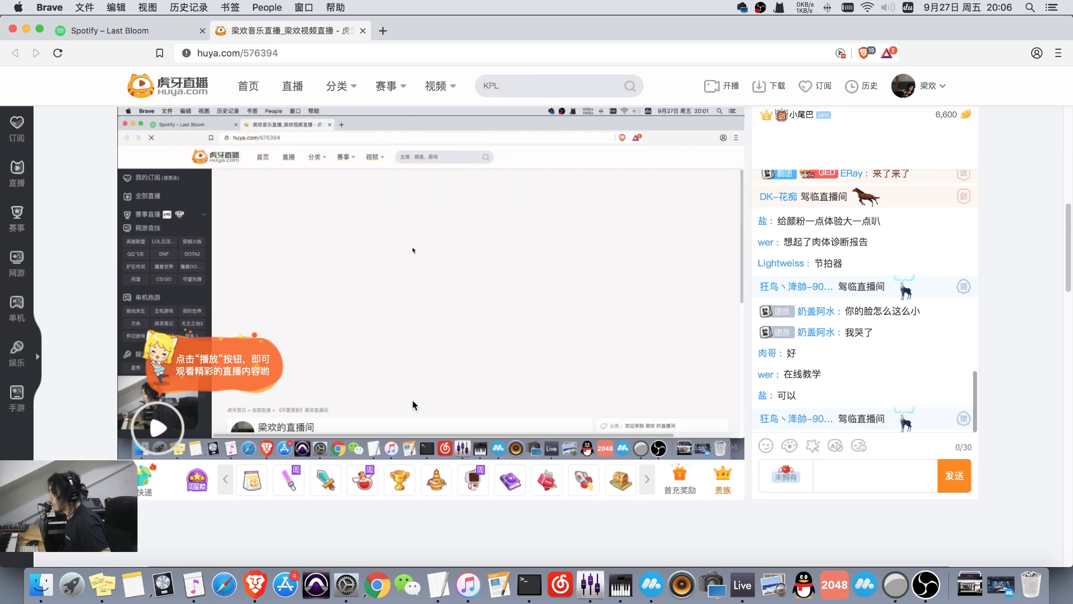
{"action": "mouse_move", "coordinate": [393, 391]}
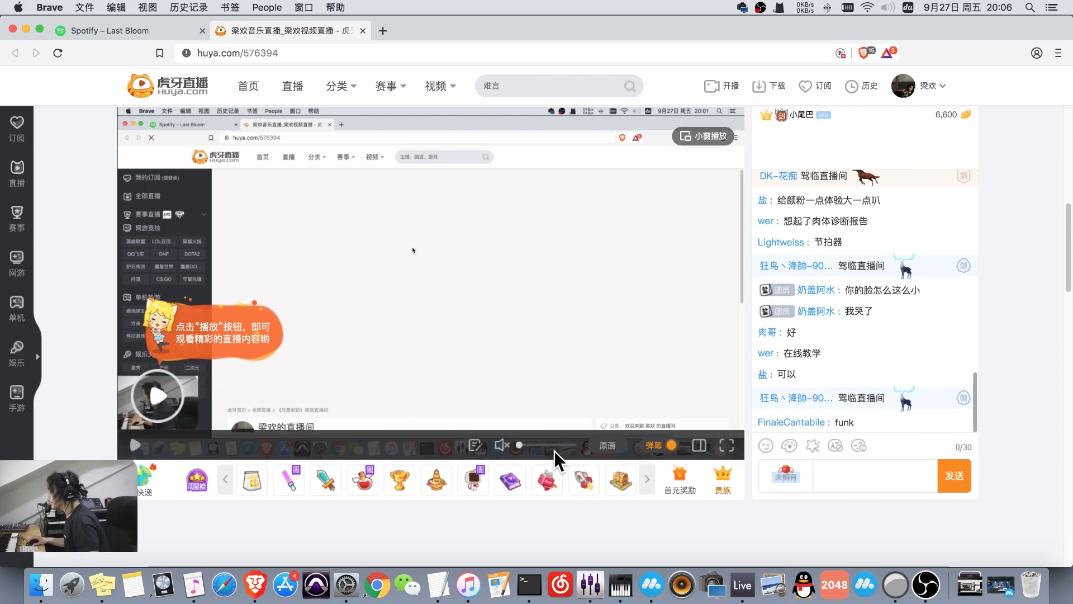
{"action": "left_click", "coordinate": [739, 590]}
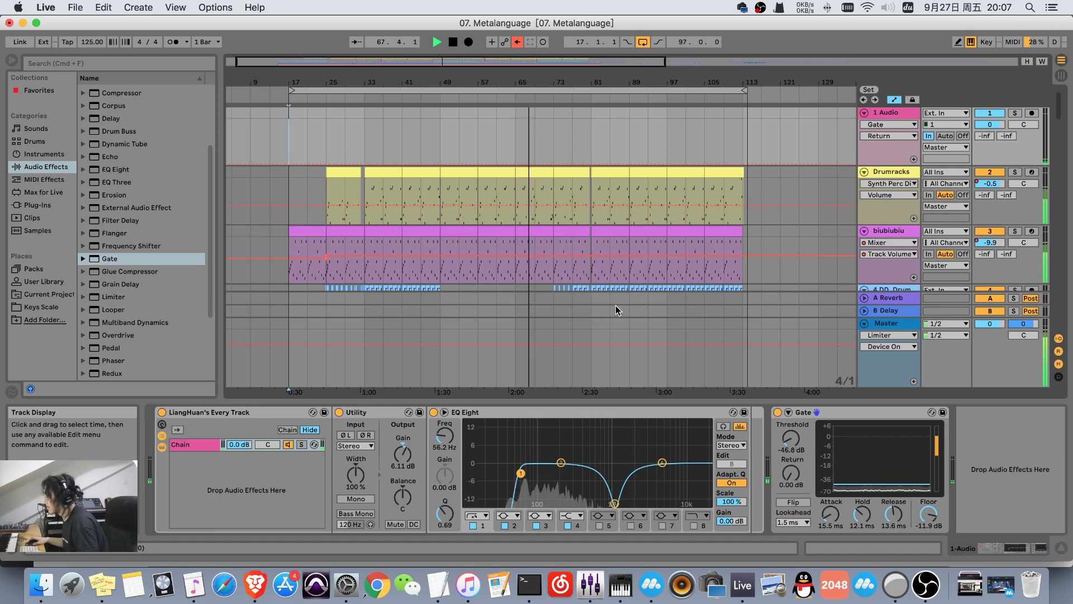
Switch to Brave and read the viewers' chat on the Huya live-stream page.
{"action": "left_click", "coordinate": [256, 581]}
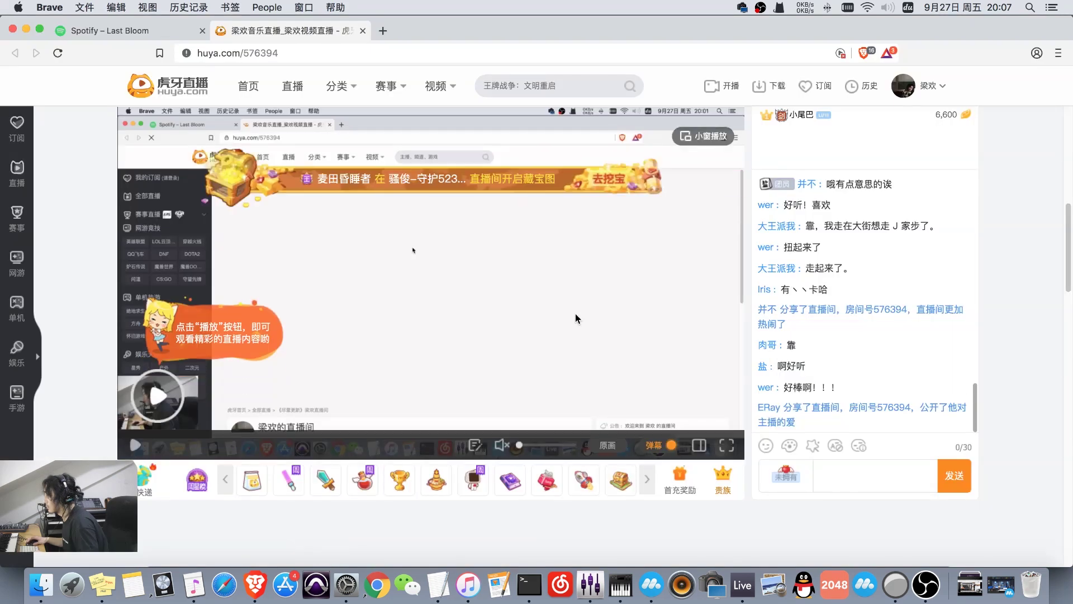
{"action": "scroll", "coordinate": [834, 282], "scroll_direction": "up", "scroll_amount": 3}
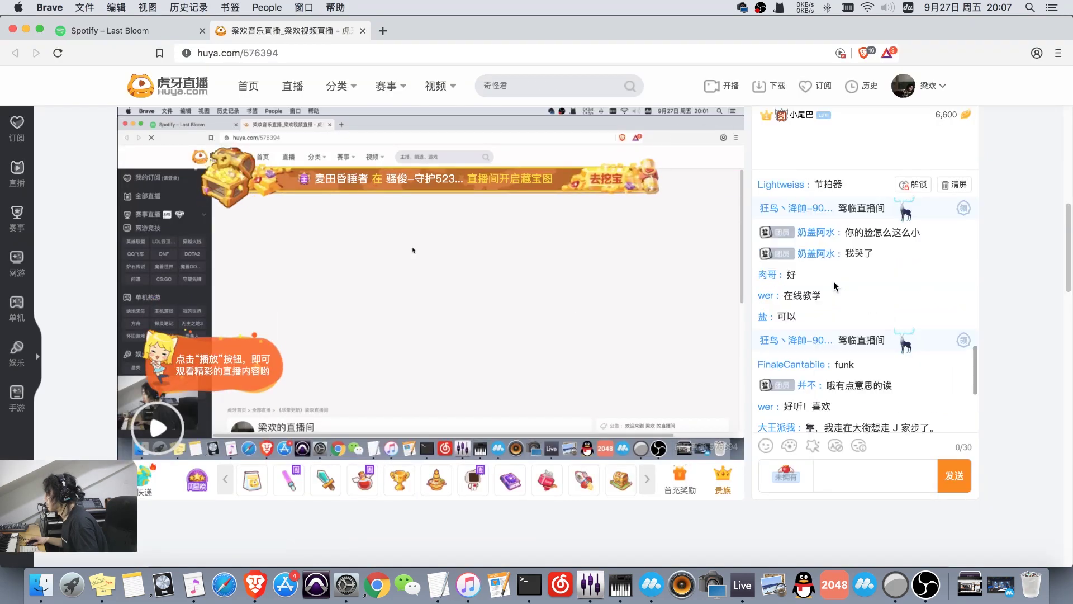
{"action": "scroll", "coordinate": [833, 281], "scroll_direction": "down", "scroll_amount": 5}
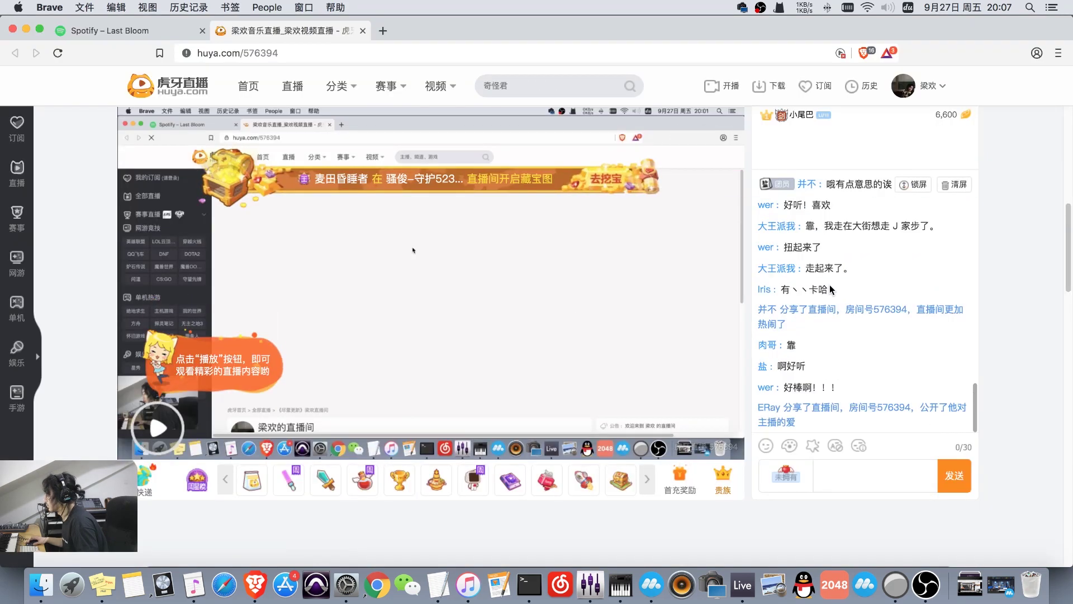
{"action": "scroll", "coordinate": [1002, 289], "scroll_direction": "up", "scroll_amount": 1}
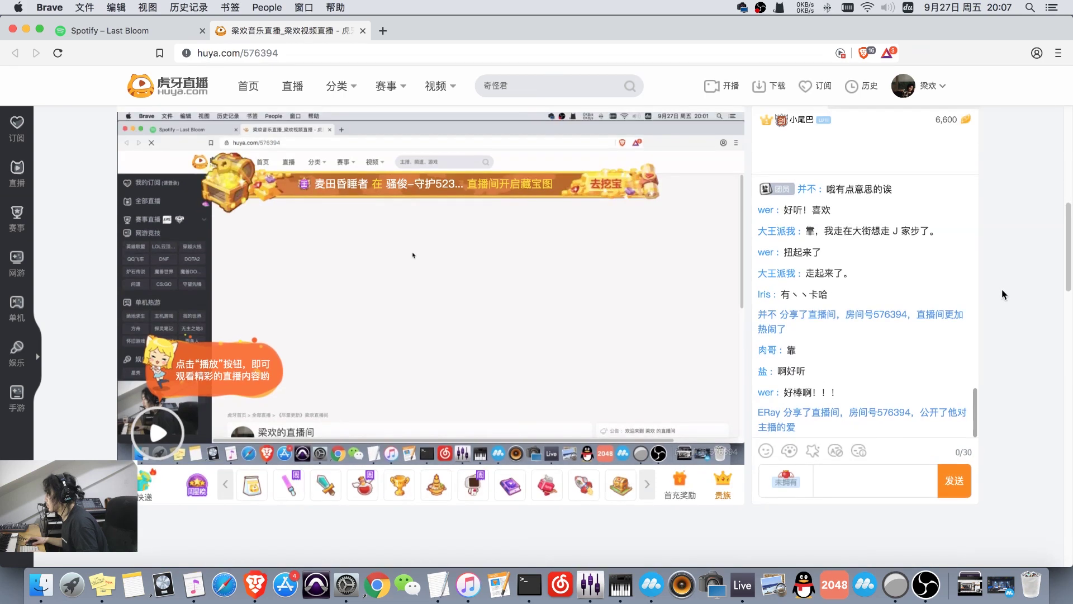
{"action": "scroll", "coordinate": [1002, 290], "scroll_direction": "up", "scroll_amount": 1}
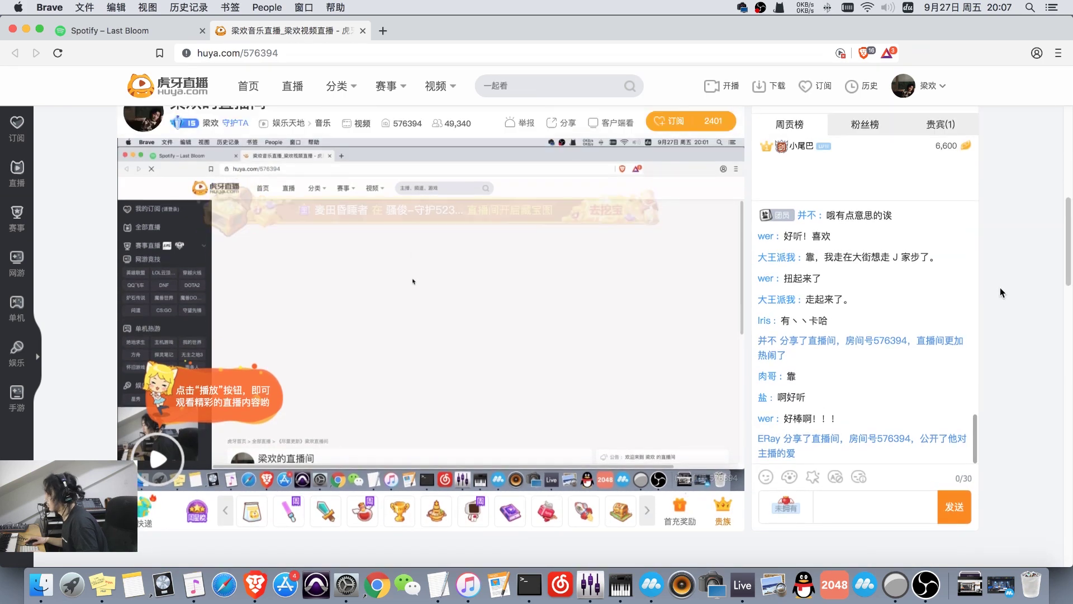
{"action": "scroll", "coordinate": [1001, 286], "scroll_direction": "up", "scroll_amount": 1}
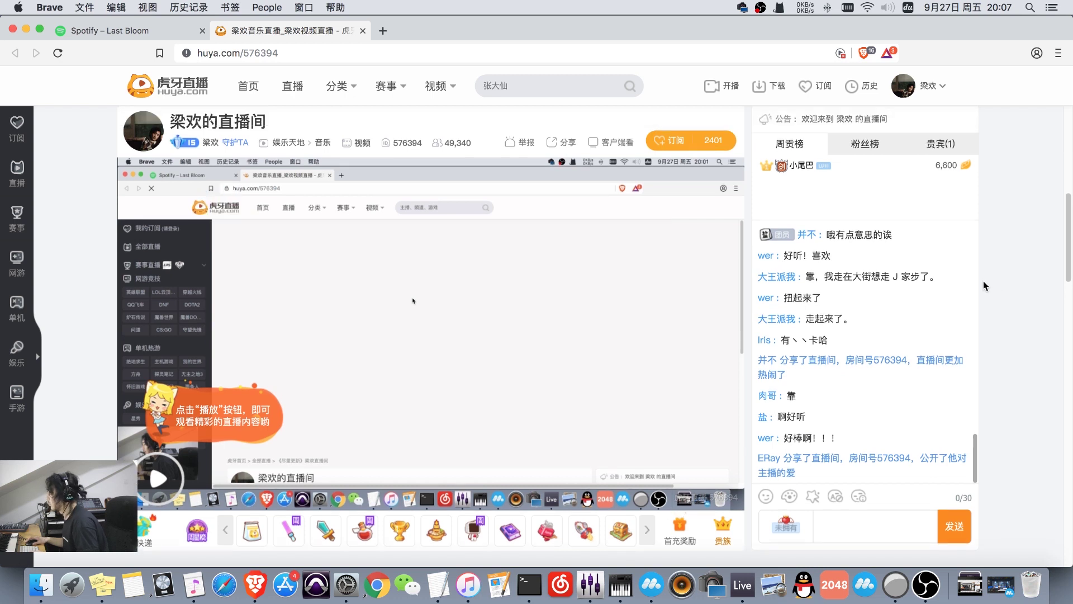
{"action": "mouse_move", "coordinate": [983, 285]}
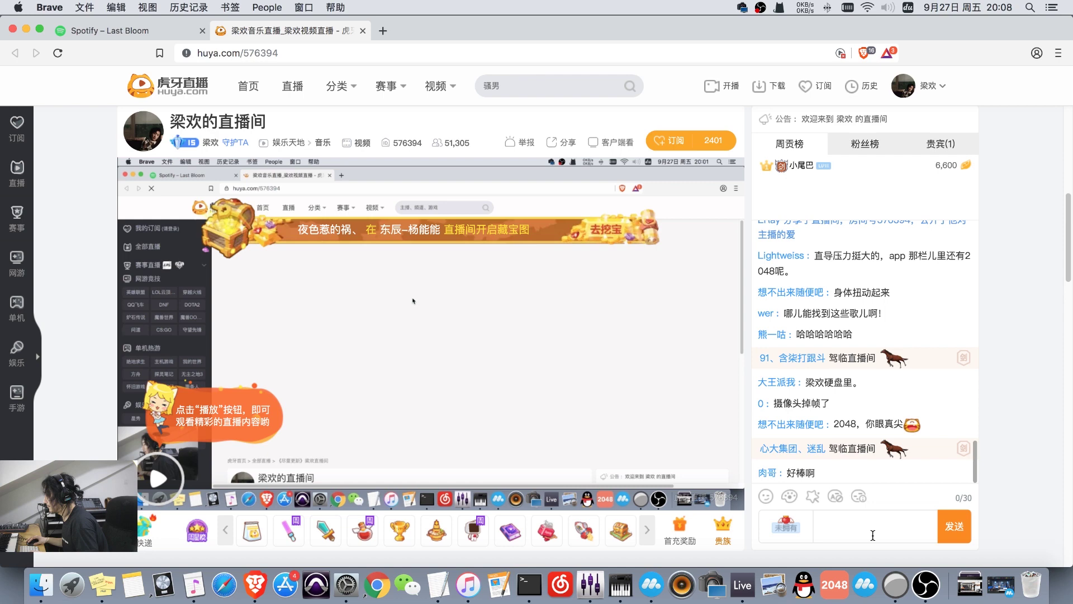
Switch back to Ableton Live, stop playback, and look over the arrangement's tracks from 1 Audio through 25 Audio.
{"action": "key", "text": "super+Tab"}
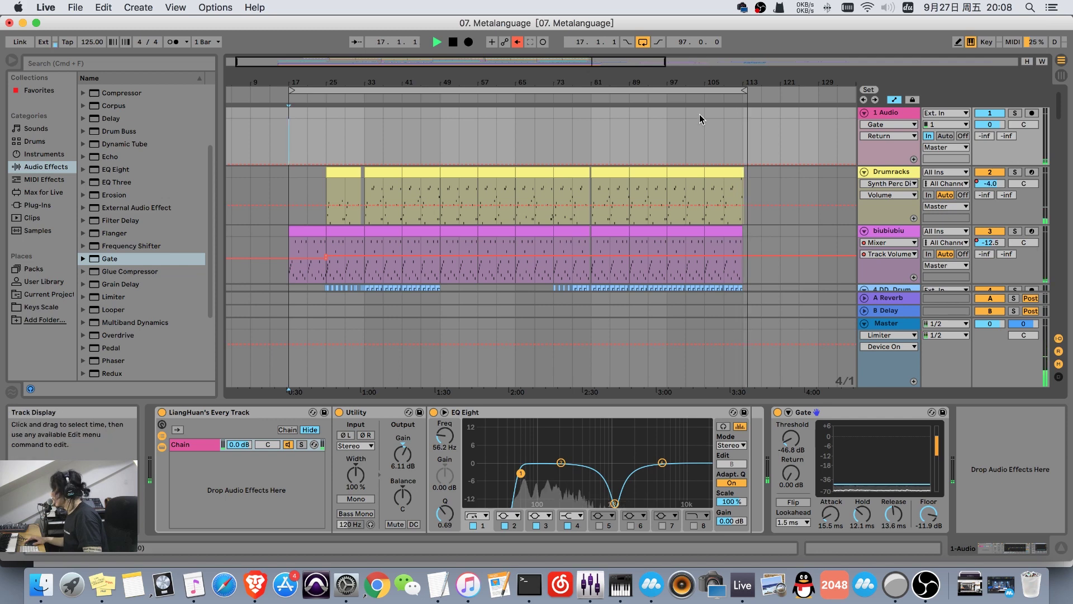
{"action": "key", "text": "space"}
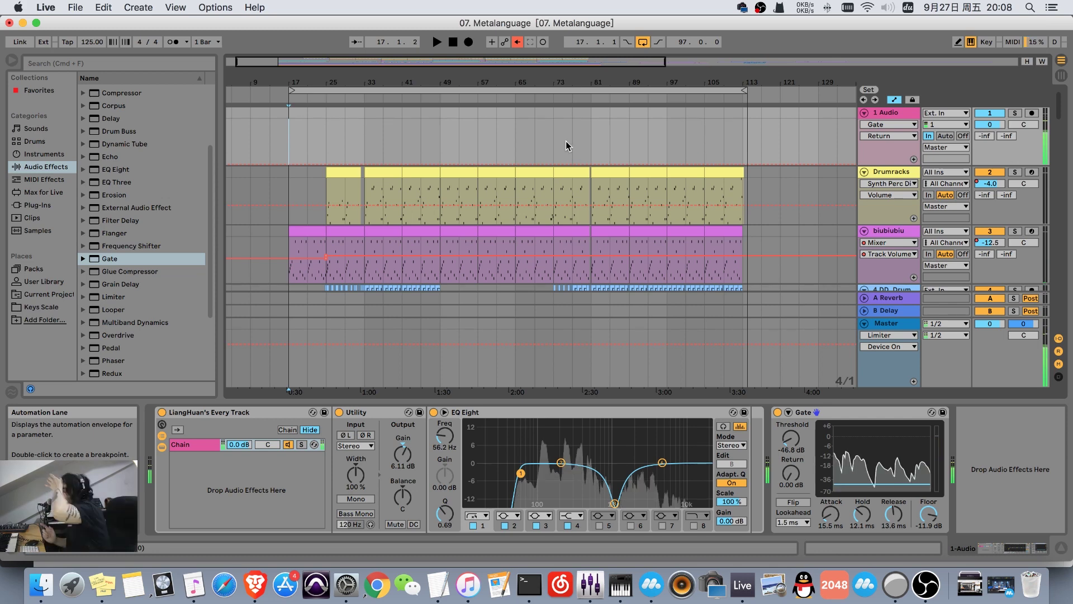
{"action": "scroll", "coordinate": [557, 137], "scroll_direction": "down", "scroll_amount": 10}
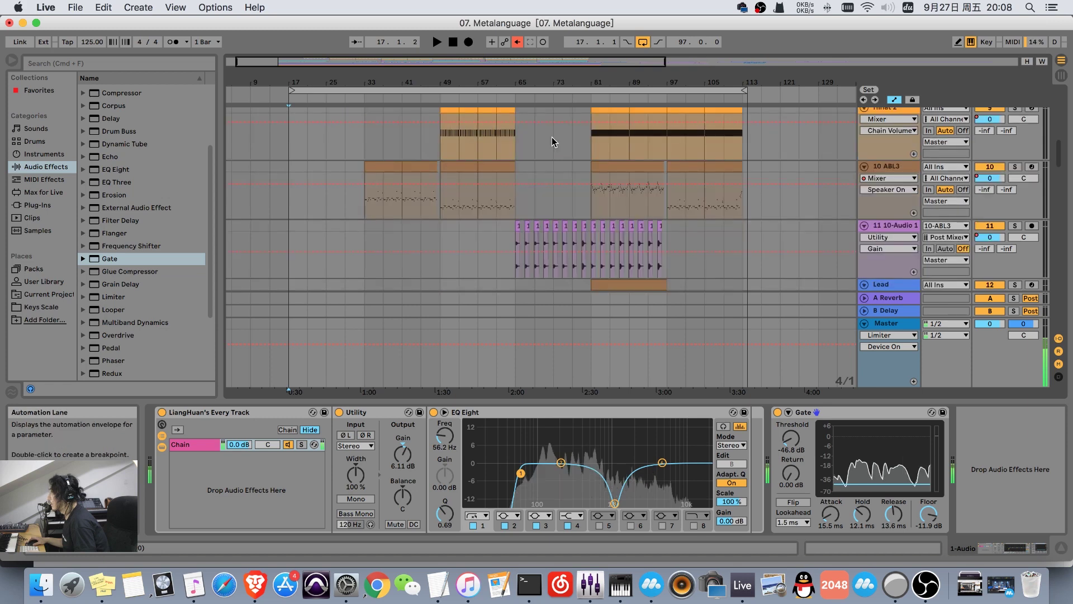
{"action": "scroll", "coordinate": [553, 138], "scroll_direction": "down", "scroll_amount": 8}
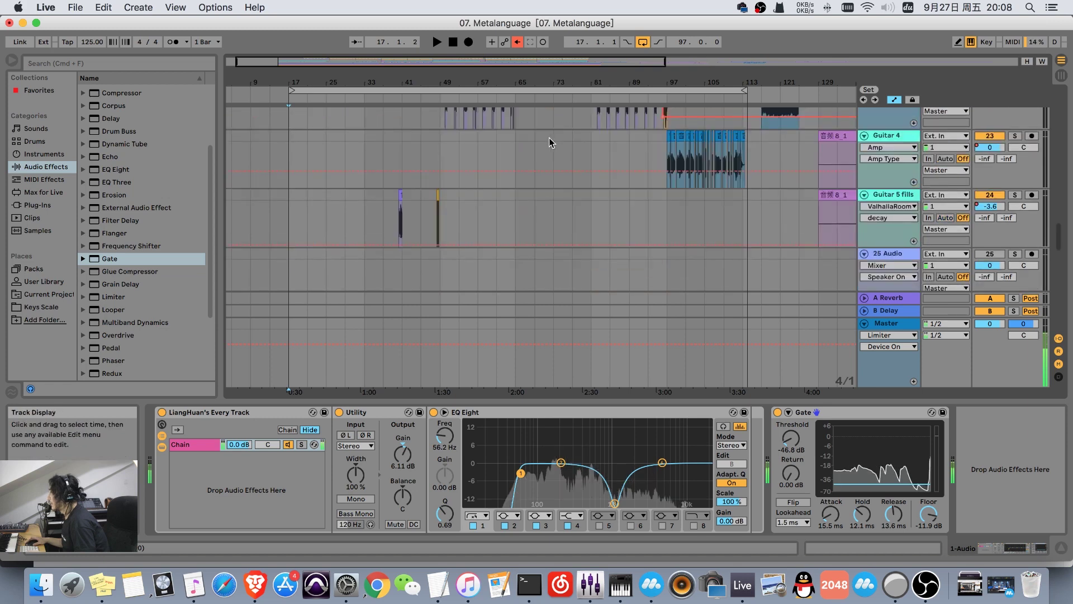
{"action": "scroll", "coordinate": [549, 138], "scroll_direction": "up", "scroll_amount": 5}
{"action": "scroll", "coordinate": [547, 139], "scroll_direction": "up", "scroll_amount": 3}
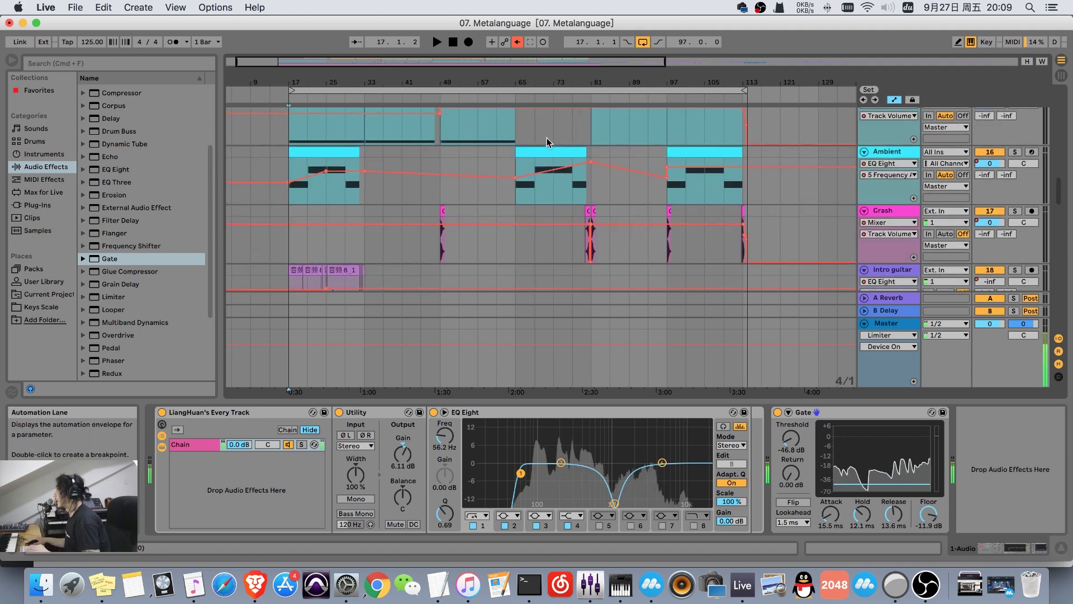
{"action": "scroll", "coordinate": [547, 137], "scroll_direction": "up", "scroll_amount": 15}
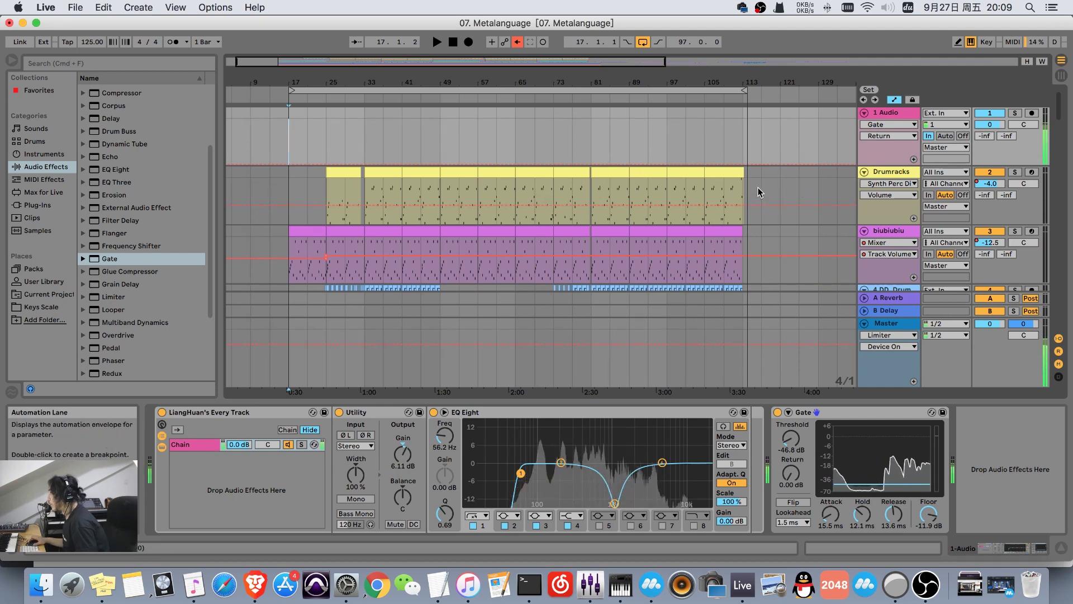
Look through the drum, hi-hat and lead tracks, and play the arrangement from about bar 49.
{"action": "scroll", "coordinate": [758, 187], "scroll_direction": "down", "scroll_amount": 3}
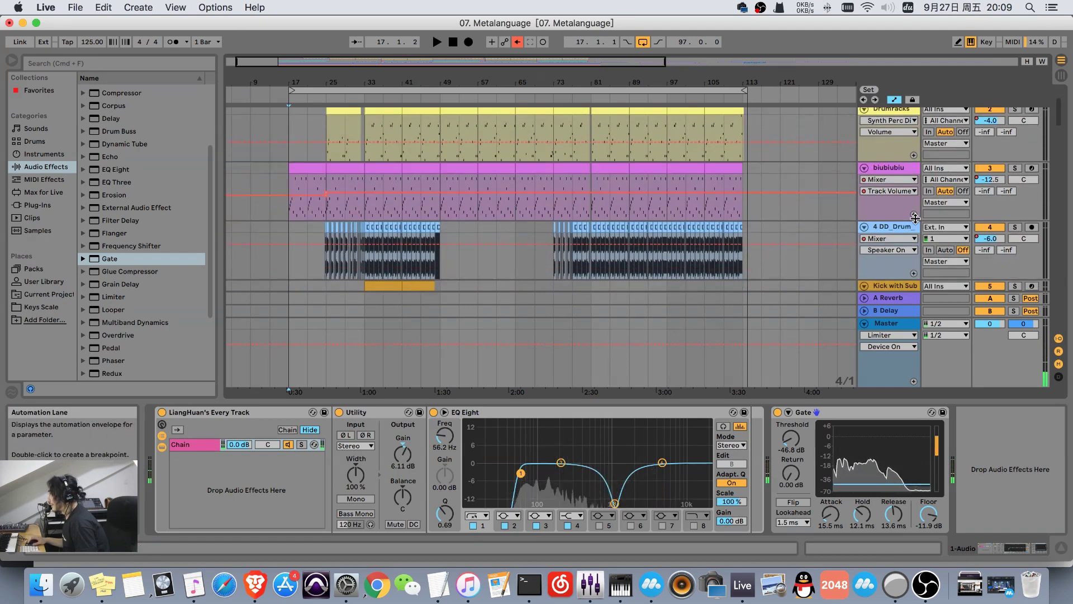
{"action": "scroll", "coordinate": [915, 217], "scroll_direction": "down", "scroll_amount": 3}
{"action": "left_click", "coordinate": [864, 205]}
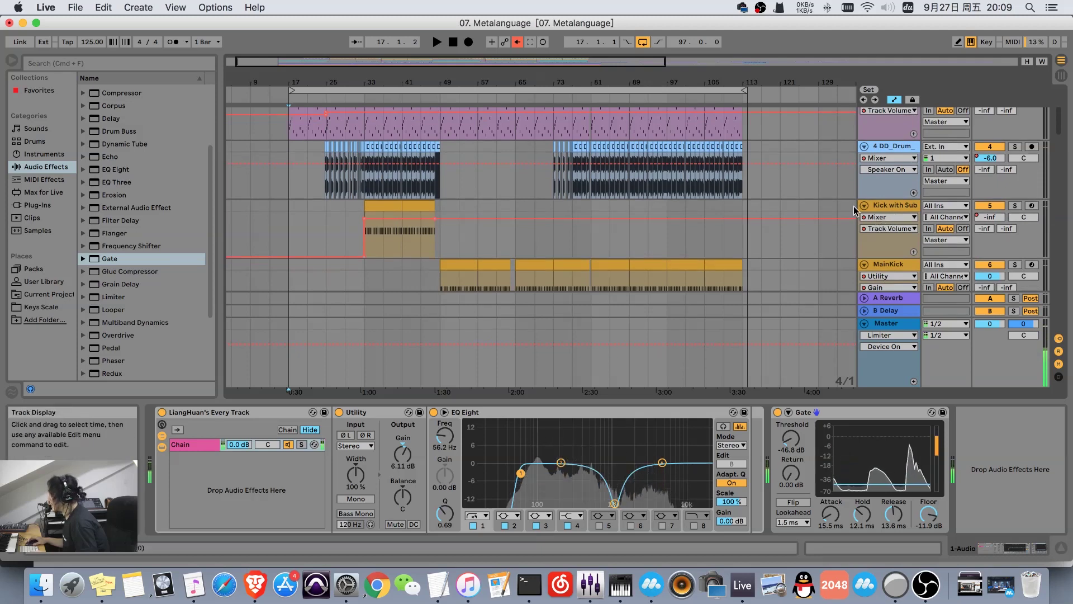
{"action": "scroll", "coordinate": [853, 205], "scroll_direction": "down", "scroll_amount": 10}
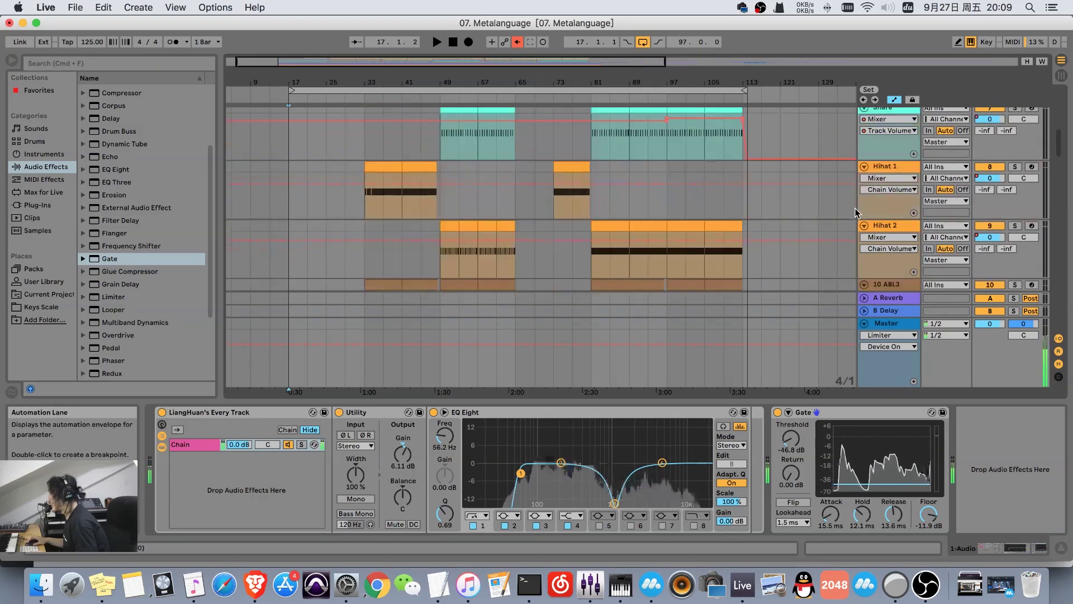
{"action": "scroll", "coordinate": [855, 208], "scroll_direction": "down", "scroll_amount": 8}
{"action": "left_click", "coordinate": [440, 134]}
{"action": "key", "text": "space"}
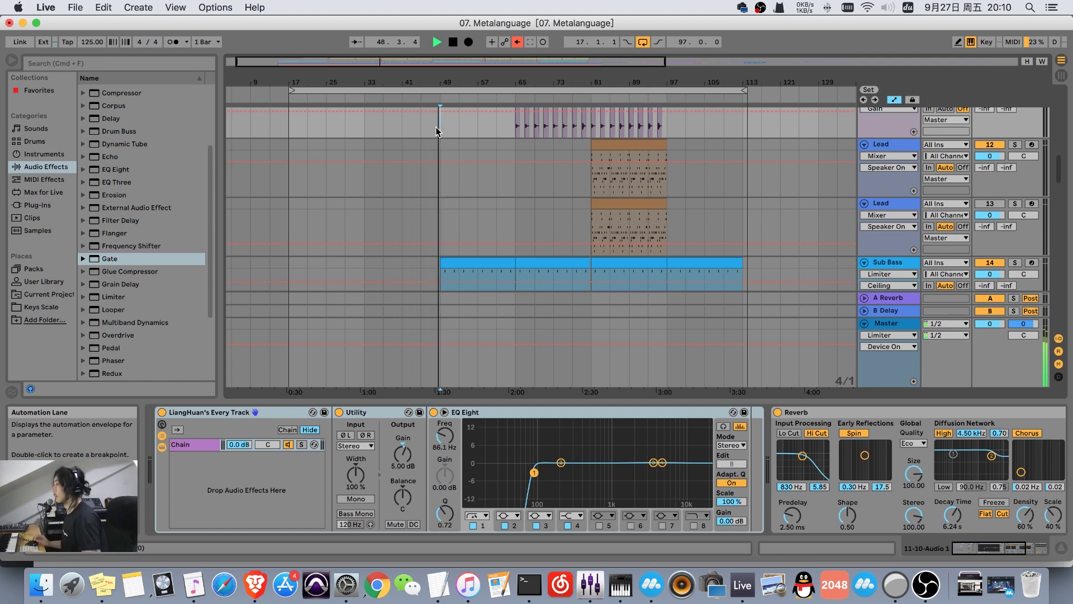
Examine the guitar, bass, ambient and drum tracks while the section from about bar 49 plays.
{"action": "scroll", "coordinate": [520, 143], "scroll_direction": "down", "scroll_amount": 8}
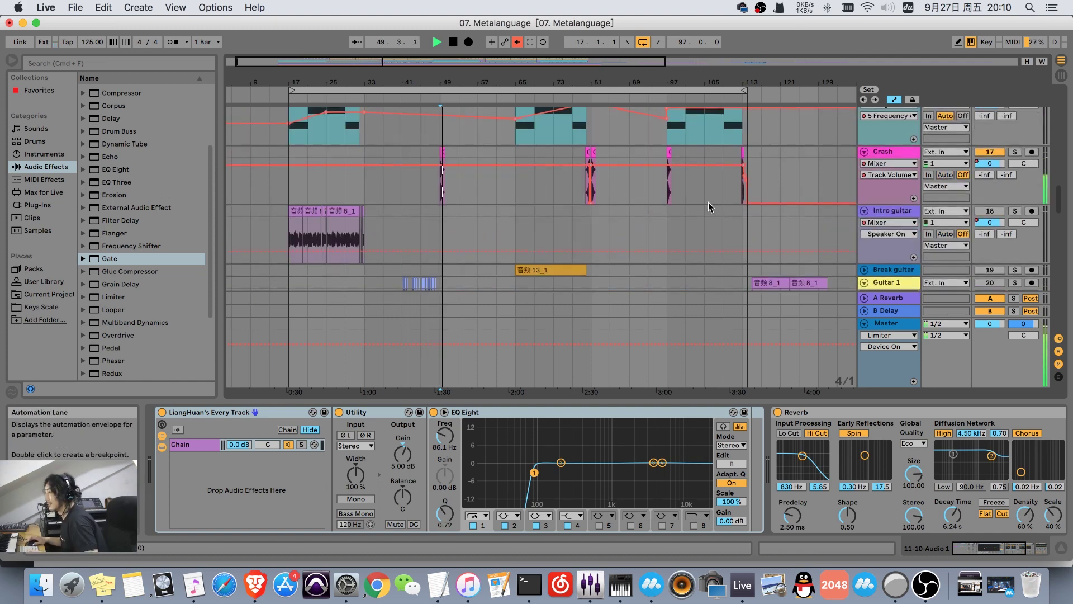
{"action": "scroll", "coordinate": [734, 200], "scroll_direction": "down", "scroll_amount": 10}
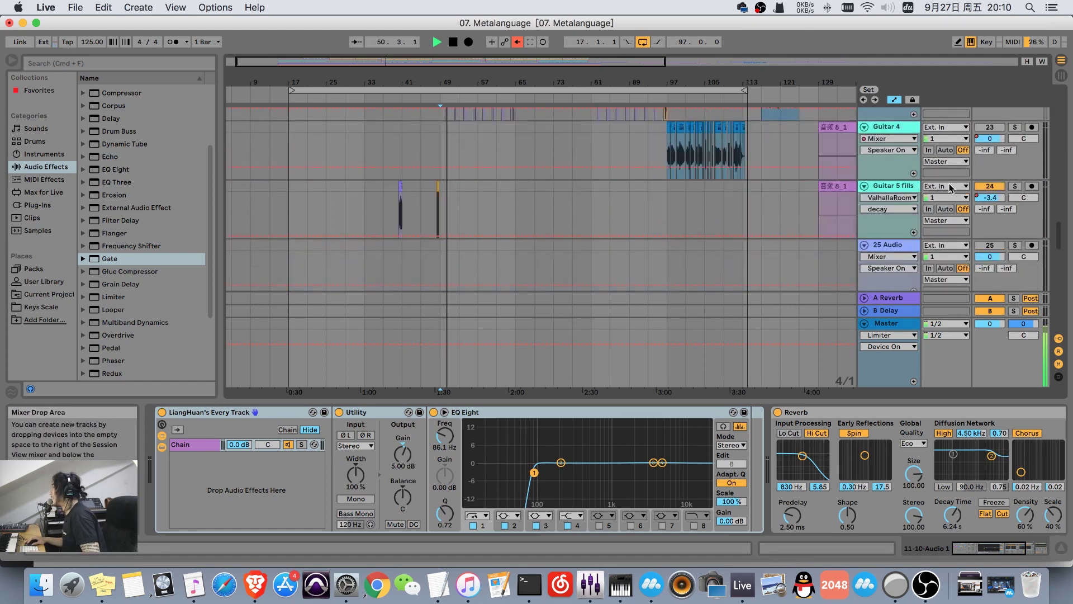
{"action": "scroll", "coordinate": [511, 180], "scroll_direction": "up", "scroll_amount": 10}
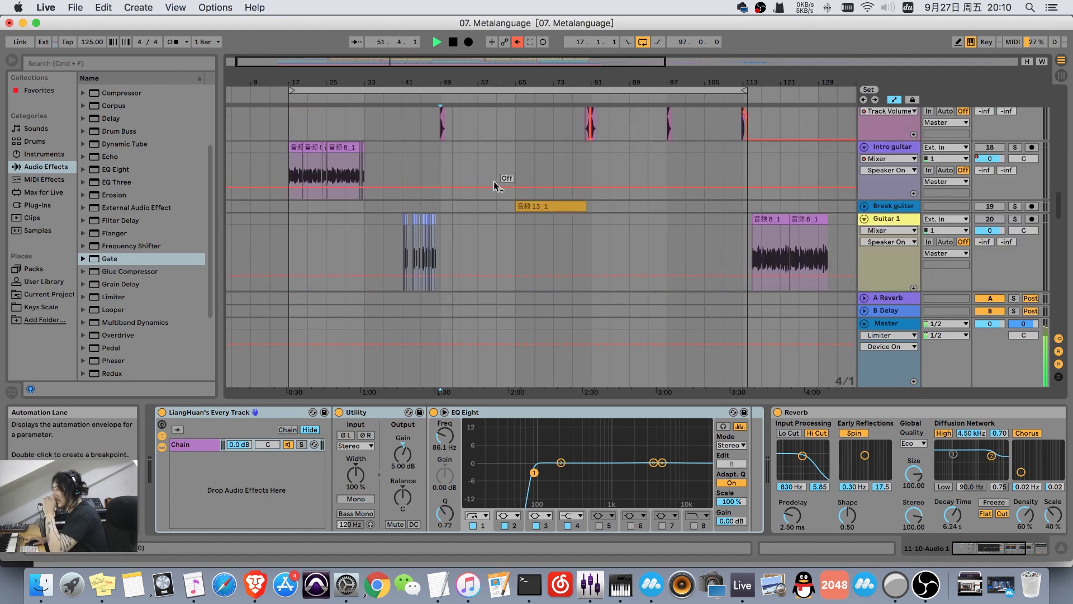
{"action": "scroll", "coordinate": [495, 181], "scroll_direction": "up", "scroll_amount": 10}
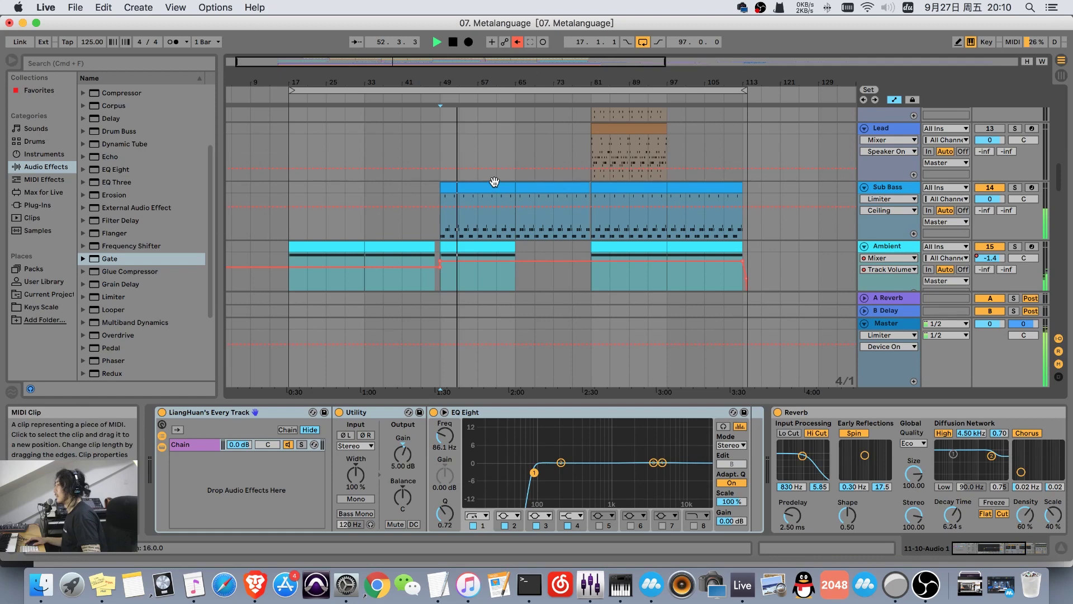
{"action": "scroll", "coordinate": [494, 181], "scroll_direction": "up", "scroll_amount": 10}
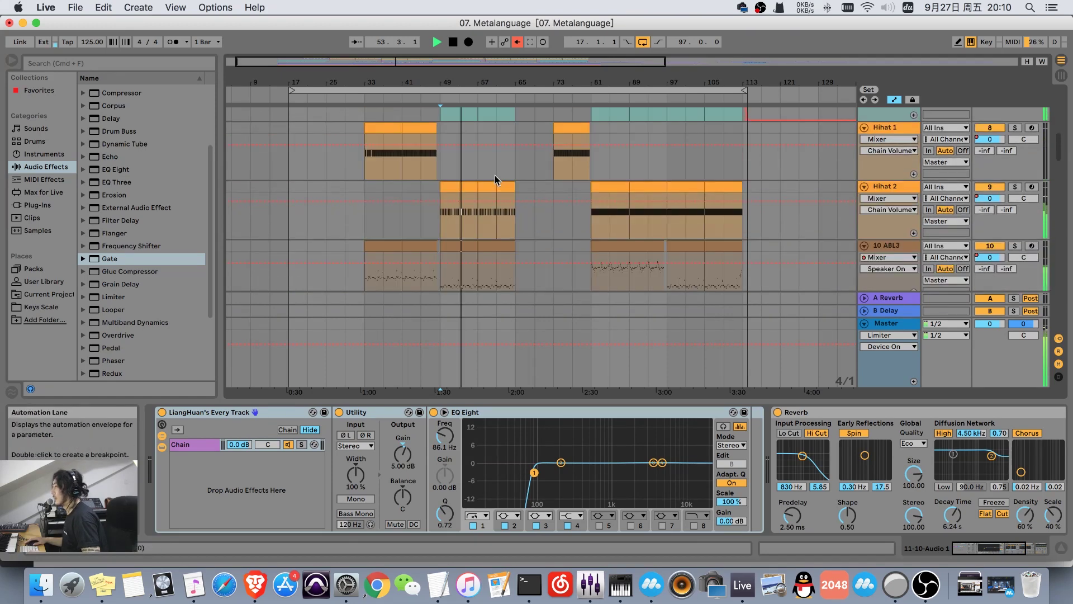
{"action": "scroll", "coordinate": [495, 176], "scroll_direction": "up", "scroll_amount": 10}
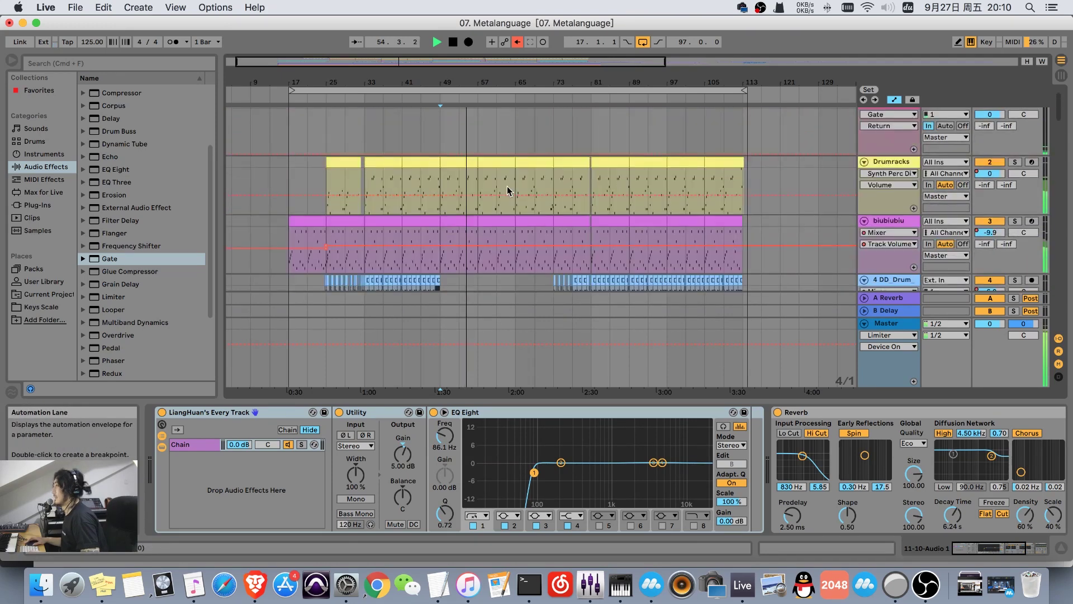
Play the arrangement from bar 81, check the kick, snare and hi-hat tracks, and stop playback.
{"action": "scroll", "coordinate": [508, 186], "scroll_direction": "down", "scroll_amount": 5}
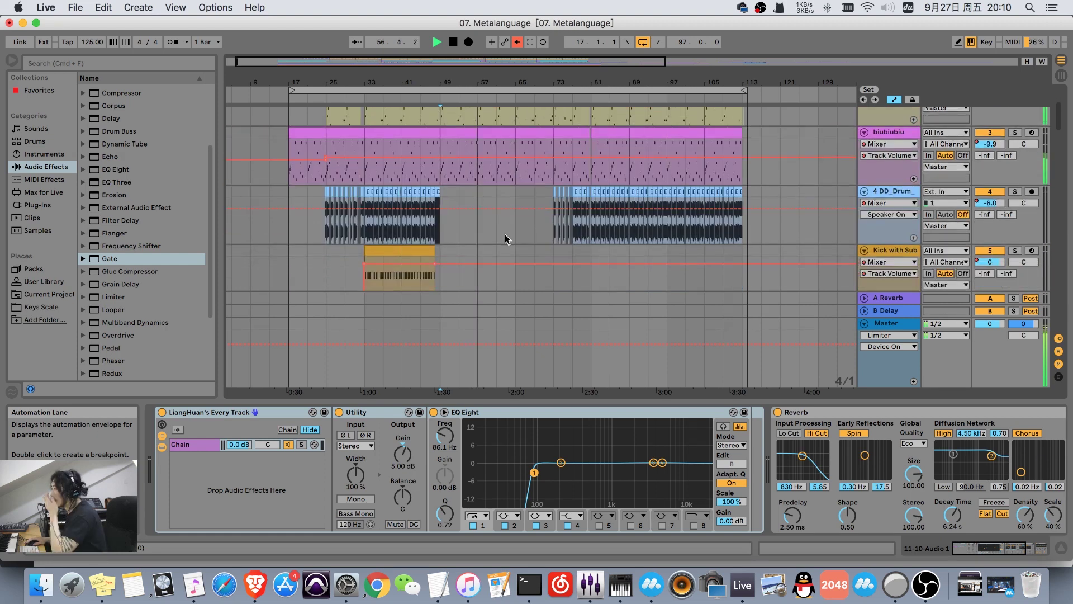
{"action": "left_click", "coordinate": [515, 234]}
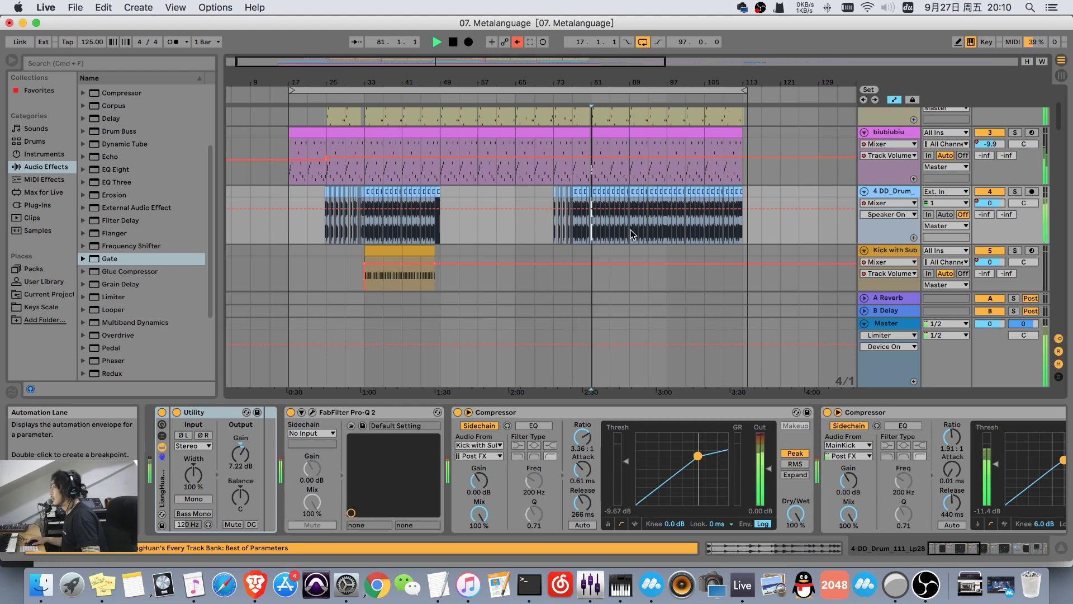
{"action": "scroll", "coordinate": [630, 234], "scroll_direction": "down", "scroll_amount": 3}
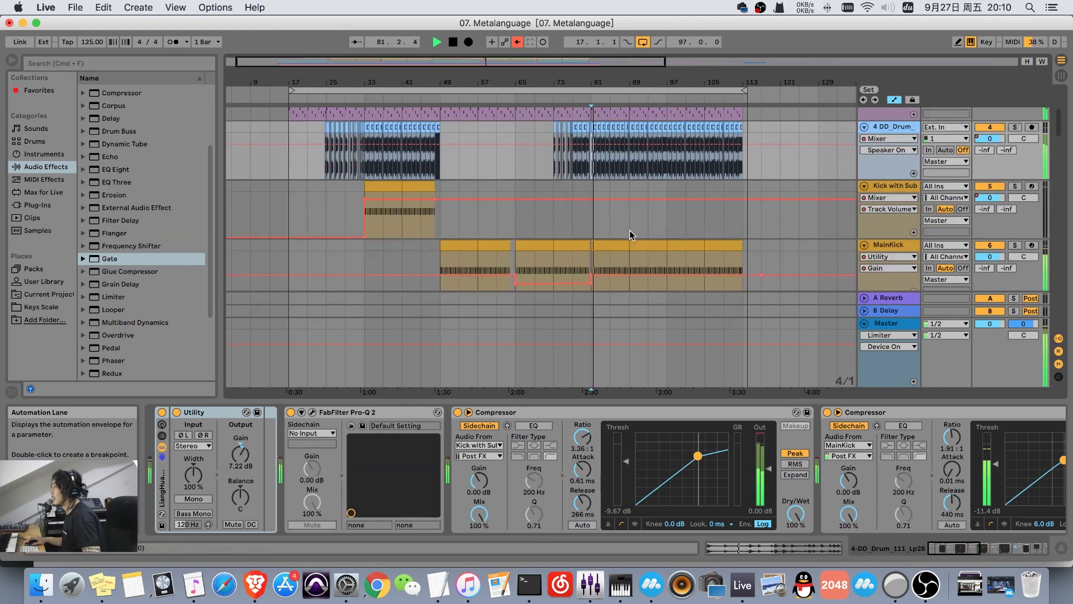
{"action": "scroll", "coordinate": [630, 234], "scroll_direction": "down", "scroll_amount": 4}
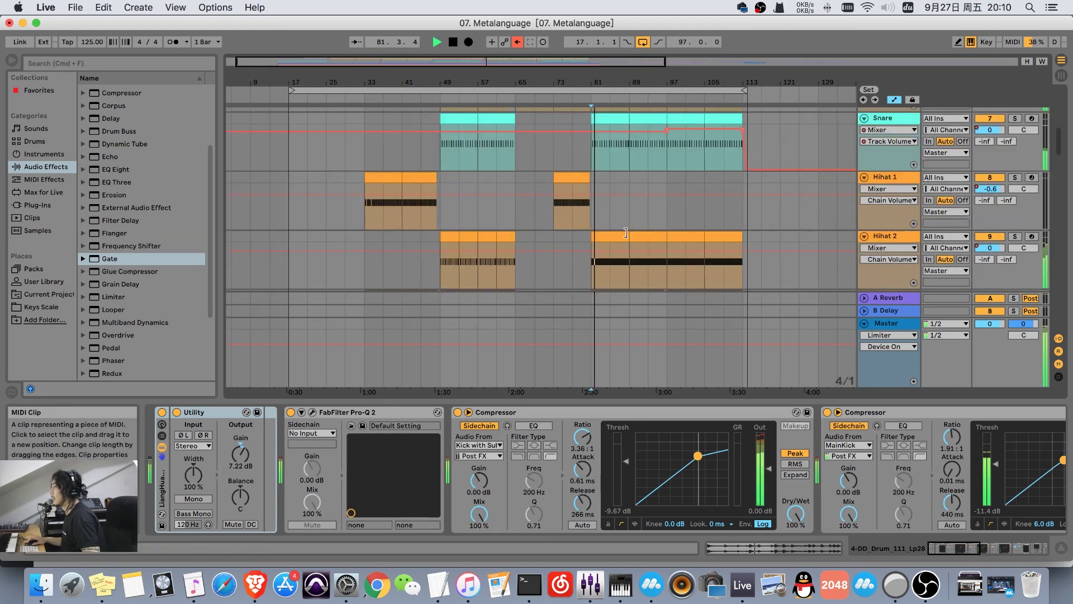
{"action": "key", "text": "space"}
Examine the clips and automation from the Hihat tracks through the Lead, Sub Bass and Ambient tracks.
{"action": "scroll", "coordinate": [630, 232], "scroll_direction": "up", "scroll_amount": 5}
{"action": "scroll", "coordinate": [720, 201], "scroll_direction": "down", "scroll_amount": 3}
{"action": "scroll", "coordinate": [917, 202], "scroll_direction": "down", "scroll_amount": 4}
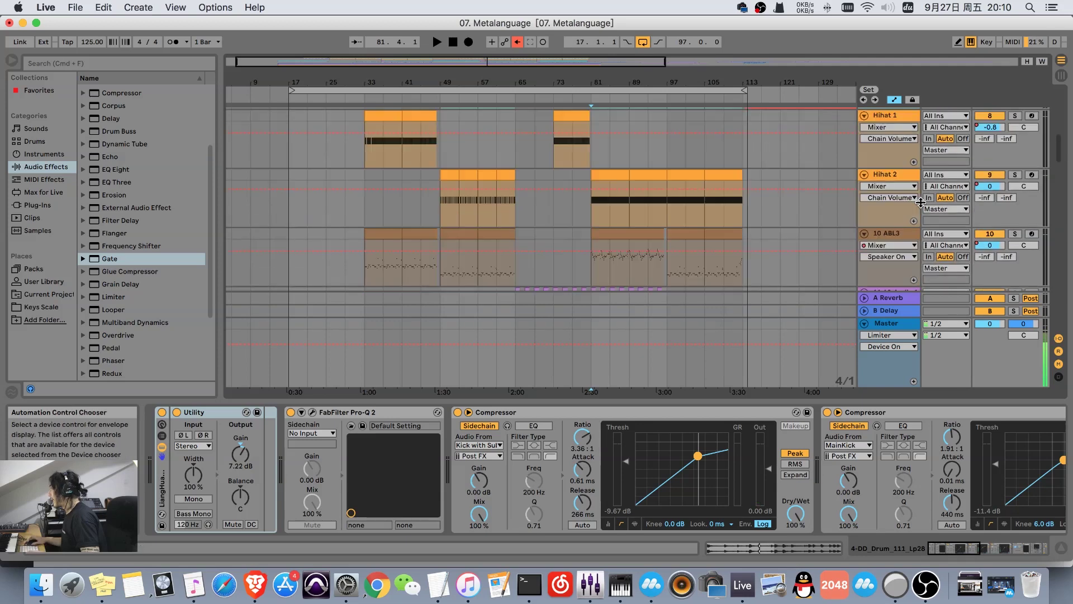
{"action": "scroll", "coordinate": [921, 203], "scroll_direction": "down", "scroll_amount": 3}
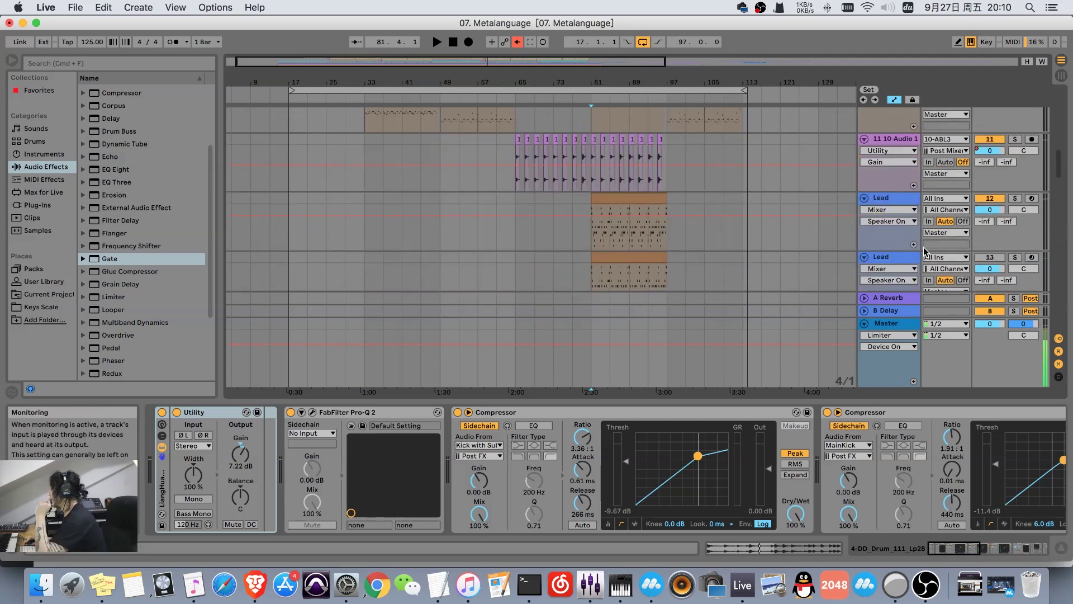
{"action": "scroll", "coordinate": [902, 227], "scroll_direction": "down", "scroll_amount": 3}
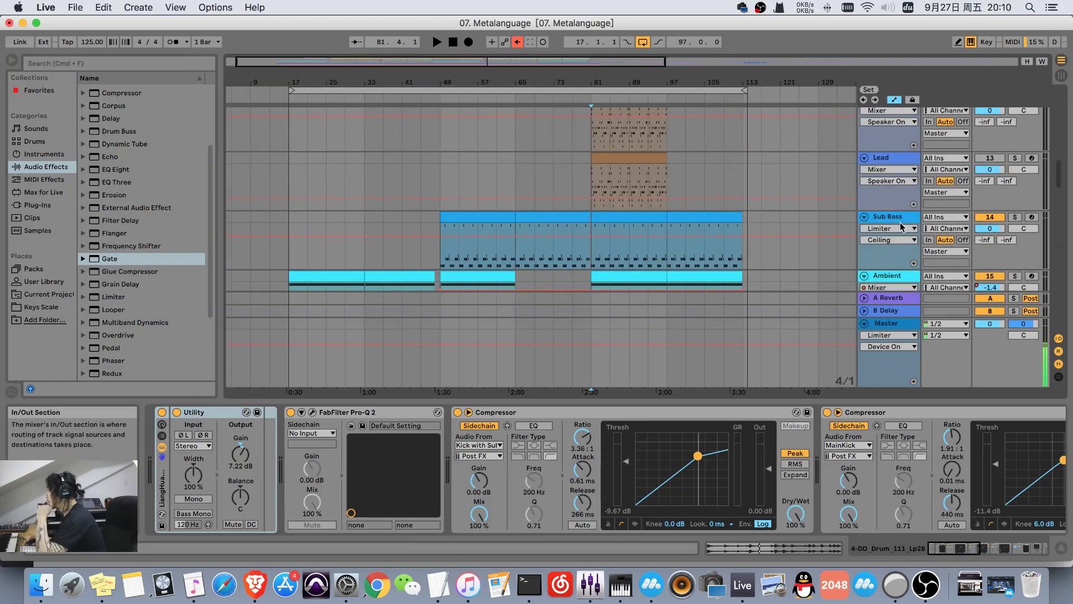
{"action": "scroll", "coordinate": [902, 226], "scroll_direction": "down", "scroll_amount": 5}
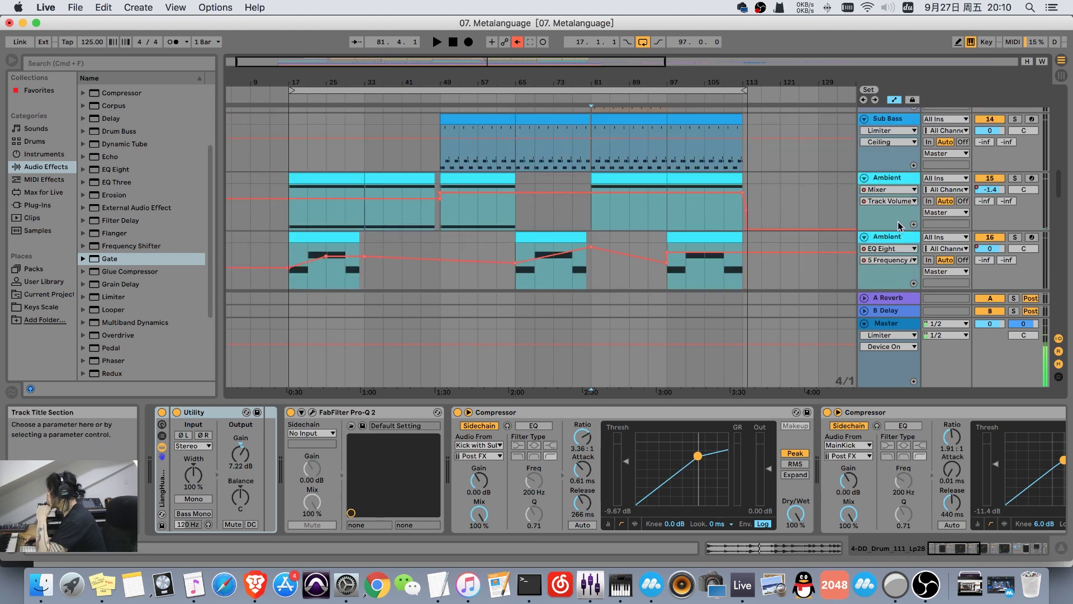
Examine the clips and automation from the Ambient tracks through Crash, Intro guitar and Guitar 1 to Guitar 5 fills.
{"action": "scroll", "coordinate": [900, 226], "scroll_direction": "down", "scroll_amount": 3}
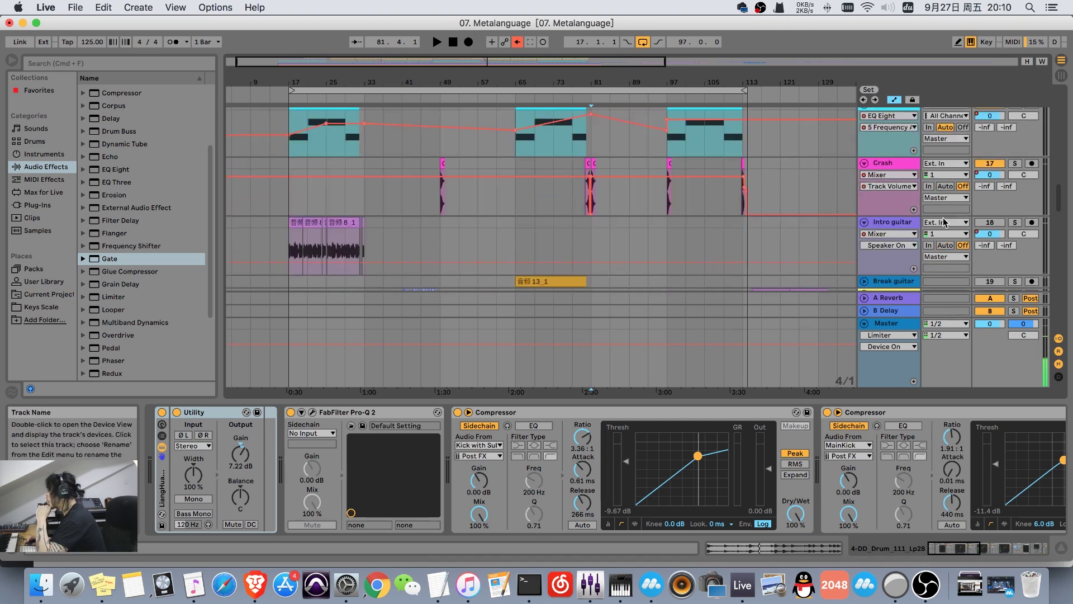
{"action": "scroll", "coordinate": [964, 245], "scroll_direction": "down", "scroll_amount": 3}
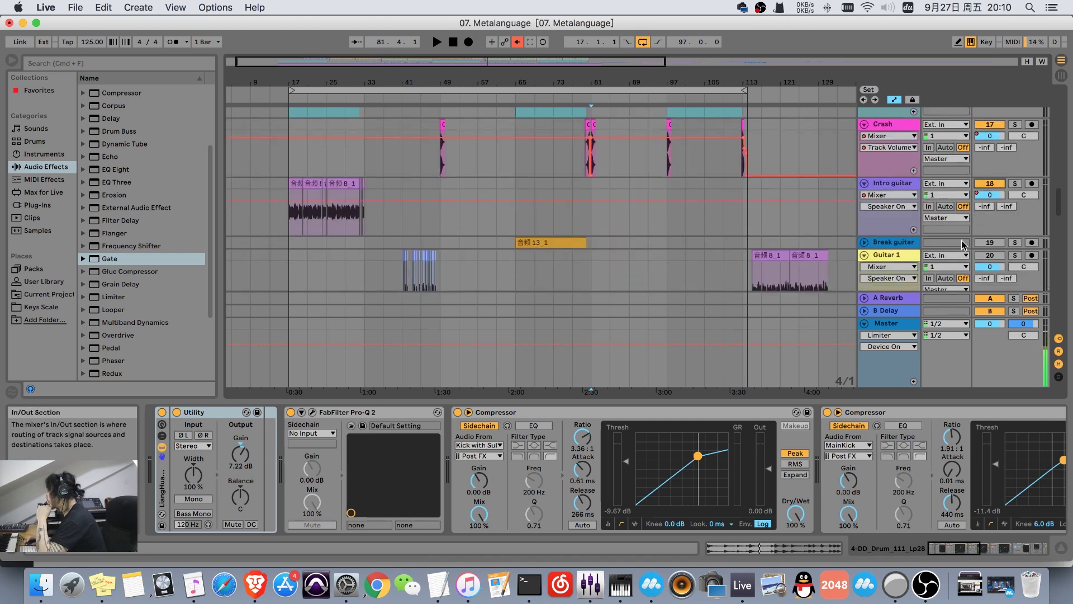
{"action": "scroll", "coordinate": [964, 244], "scroll_direction": "down", "scroll_amount": 4}
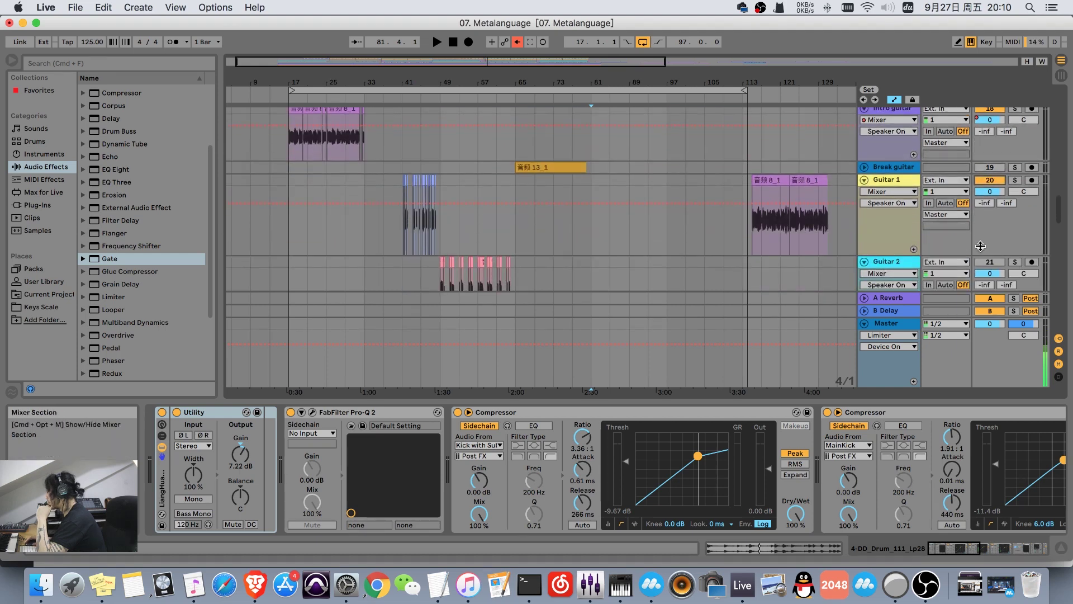
{"action": "scroll", "coordinate": [981, 246], "scroll_direction": "down", "scroll_amount": 4}
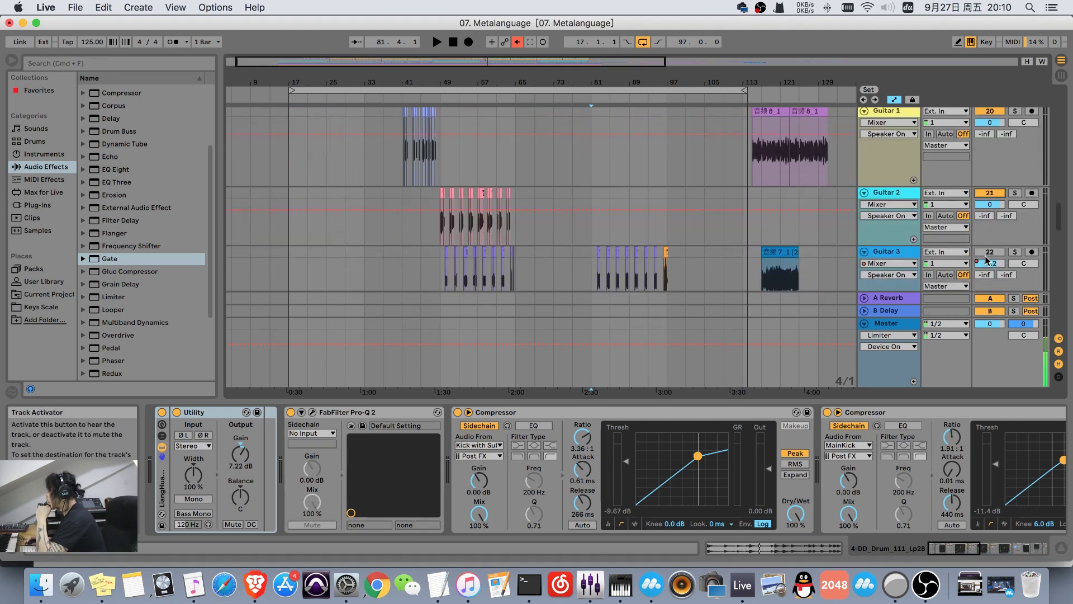
{"action": "scroll", "coordinate": [988, 260], "scroll_direction": "down", "scroll_amount": 2}
{"action": "scroll", "coordinate": [988, 271], "scroll_direction": "down", "scroll_amount": 2}
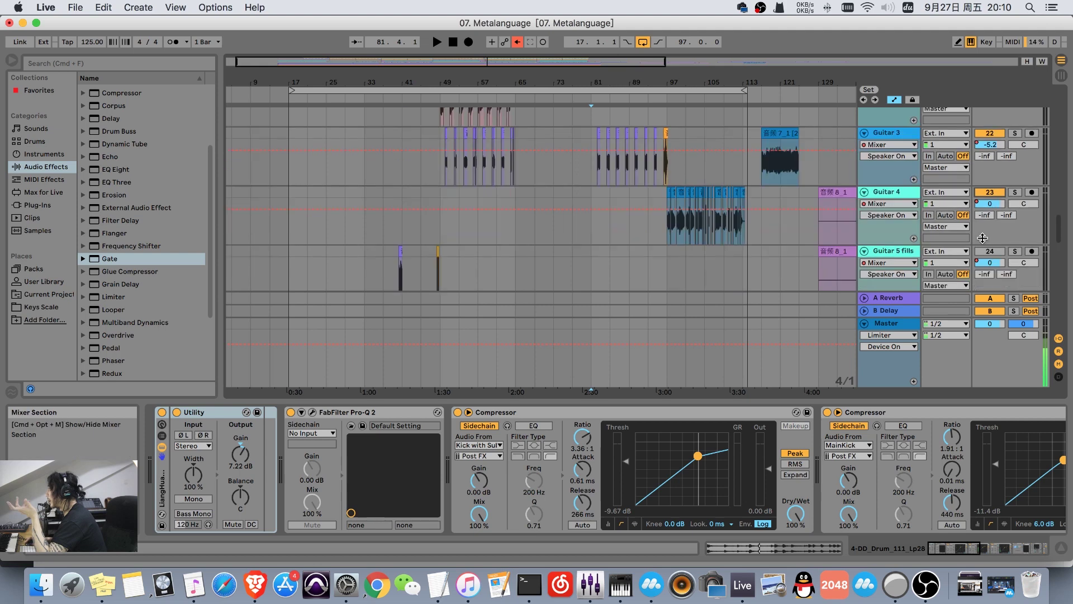
{"action": "scroll", "coordinate": [975, 232], "scroll_direction": "down", "scroll_amount": 2}
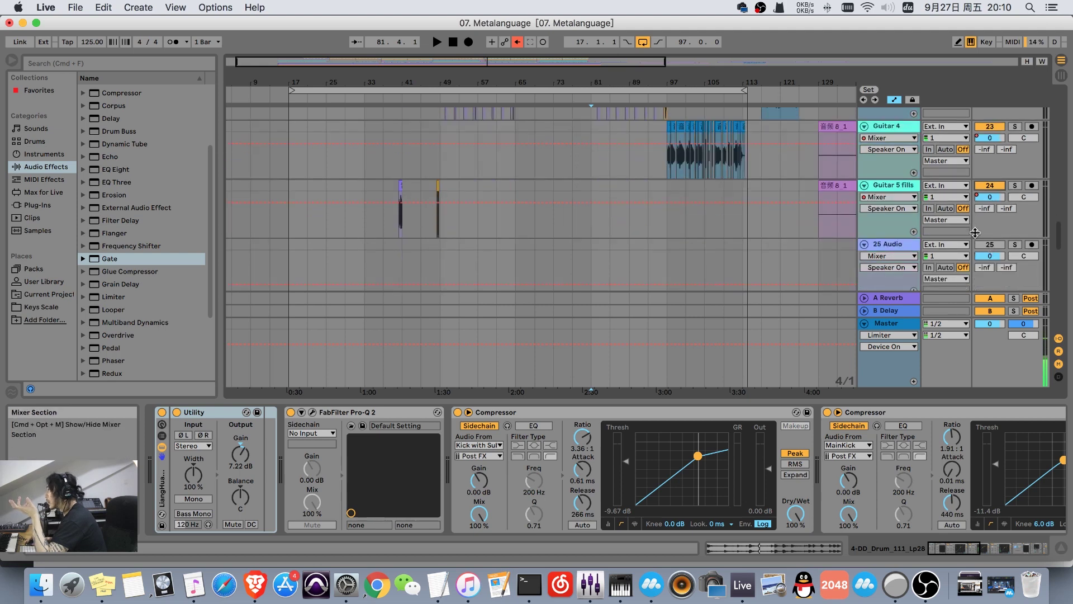
Look over the raw guitar recordings below the 25 Audio track, and return to the Drumracks and biubiubiu tracks.
{"action": "key", "text": "super+v"}
{"action": "scroll", "coordinate": [973, 218], "scroll_direction": "down", "scroll_amount": 2}
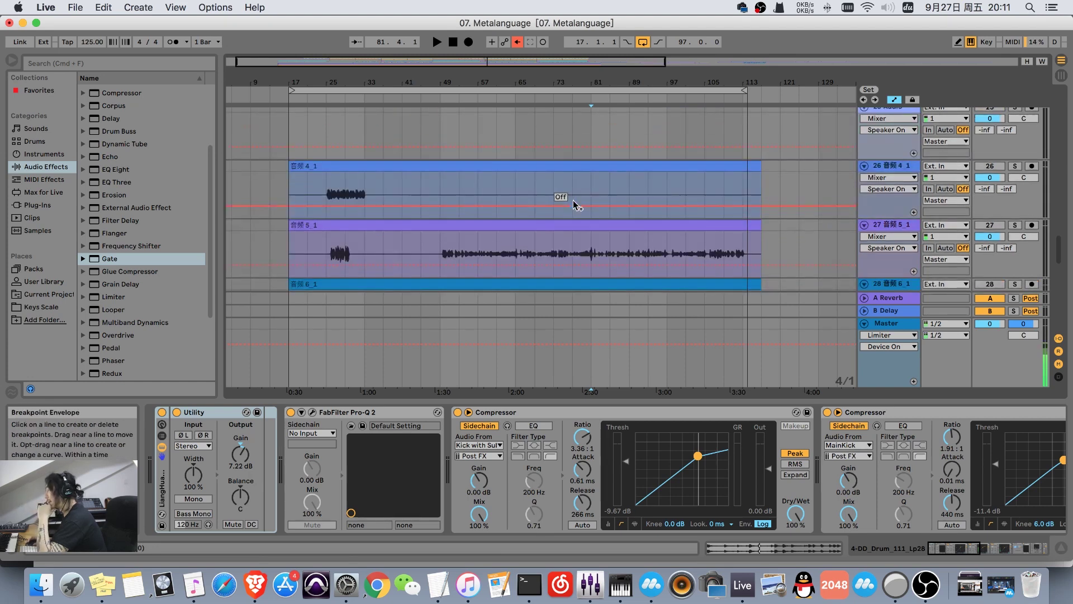
{"action": "scroll", "coordinate": [574, 202], "scroll_direction": "down", "scroll_amount": 3}
{"action": "scroll", "coordinate": [574, 201], "scroll_direction": "up", "scroll_amount": 4}
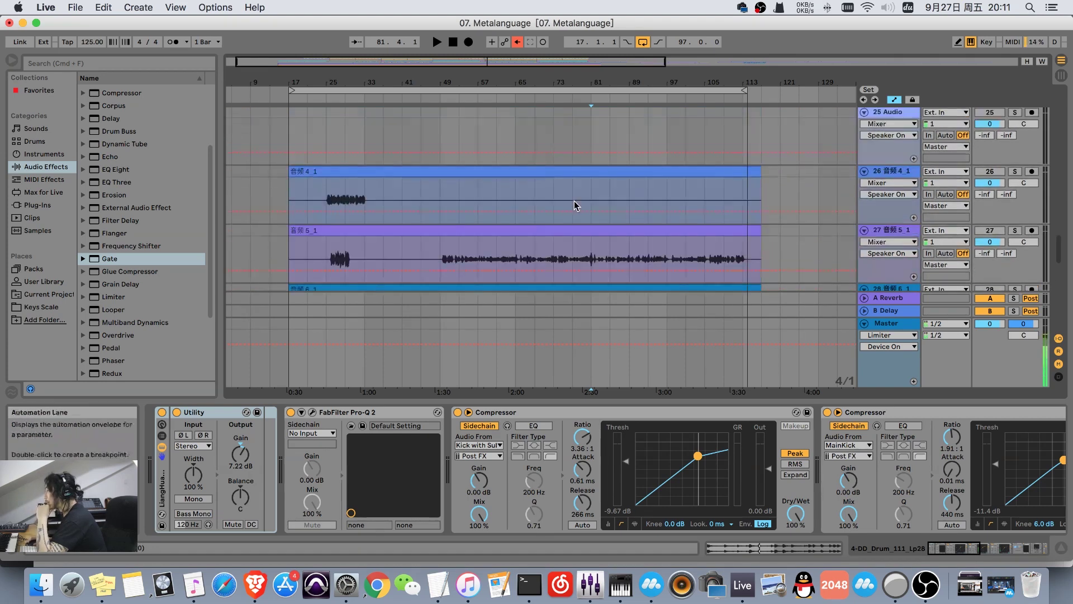
{"action": "scroll", "coordinate": [574, 202], "scroll_direction": "up", "scroll_amount": 5}
{"action": "scroll", "coordinate": [574, 203], "scroll_direction": "up", "scroll_amount": 10}
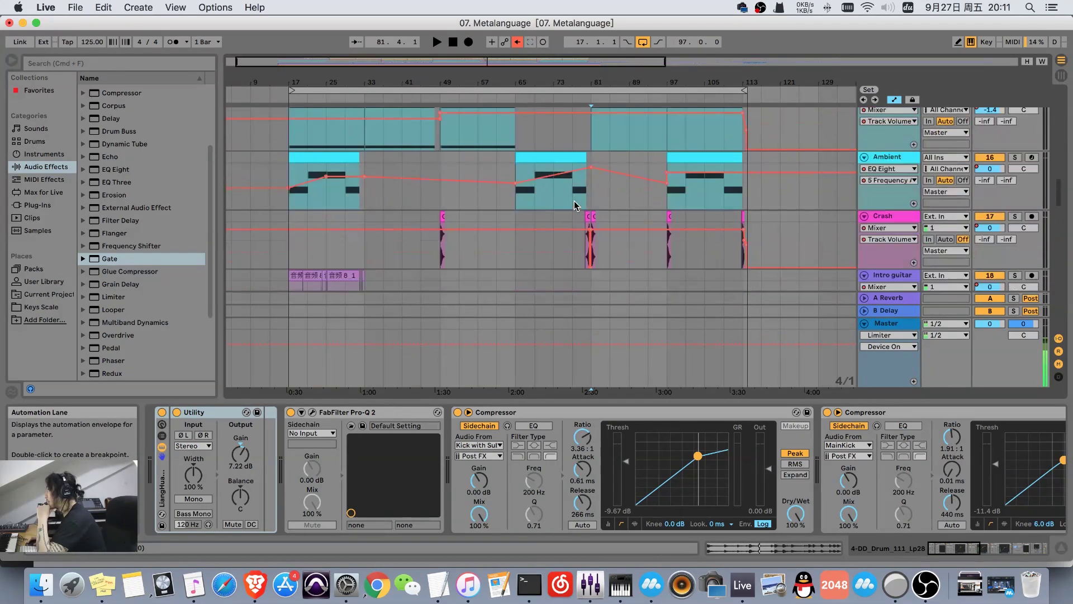
{"action": "scroll", "coordinate": [570, 208], "scroll_direction": "up", "scroll_amount": 5}
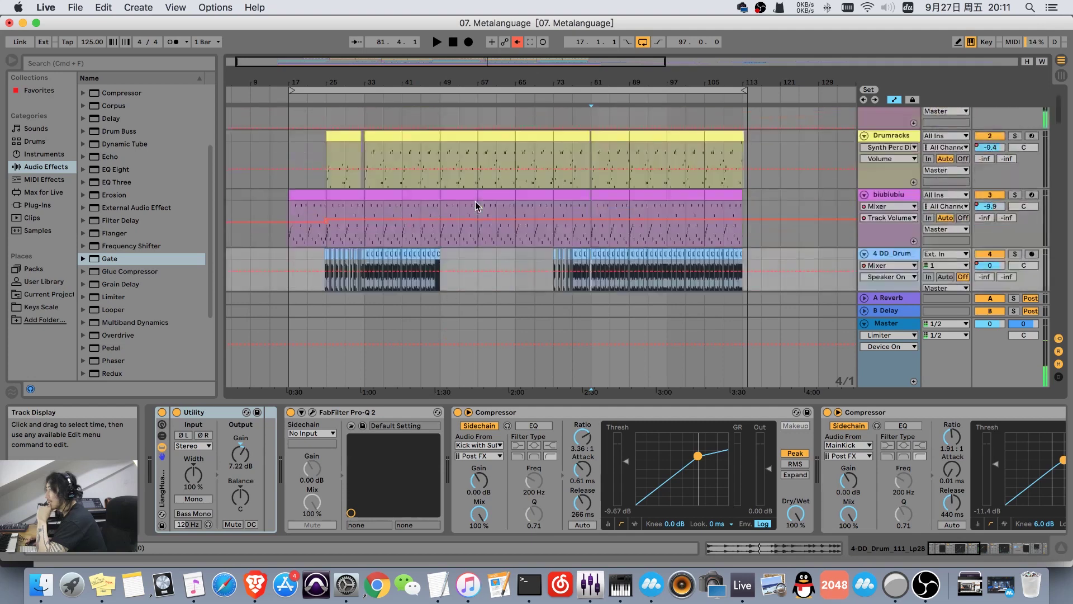
{"action": "scroll", "coordinate": [474, 208], "scroll_direction": "up", "scroll_amount": 5}
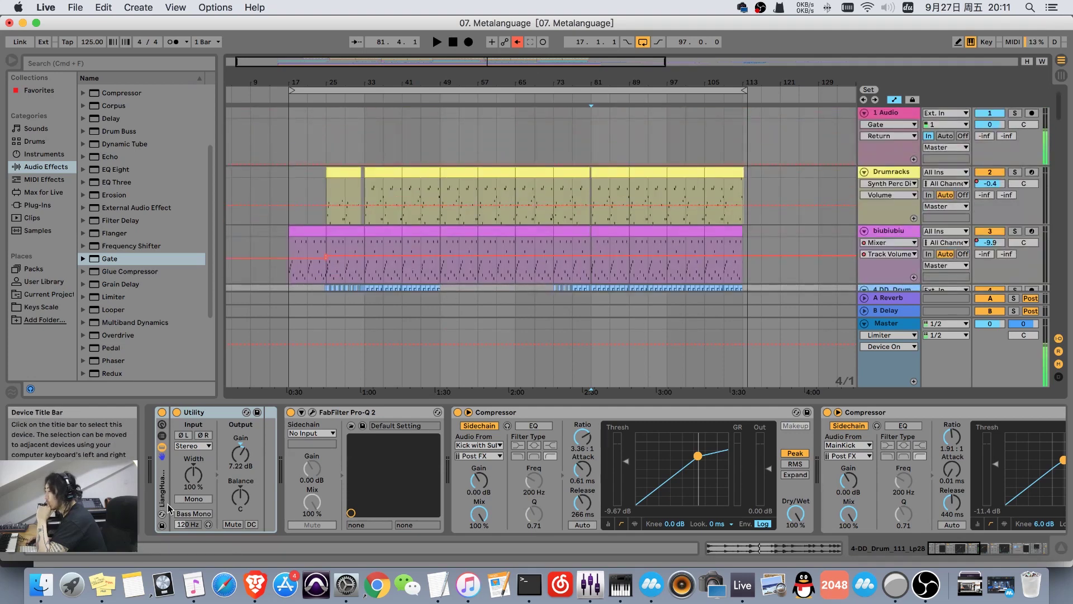
Switch to Stickies, place the recording-tips note over the arrangement, and point out the words 节奏 and 和声 in its first tip.
{"action": "left_click", "coordinate": [108, 583]}
{"action": "left_click_drag", "start_coordinate": [217, 207], "coordinate": [406, 227]}
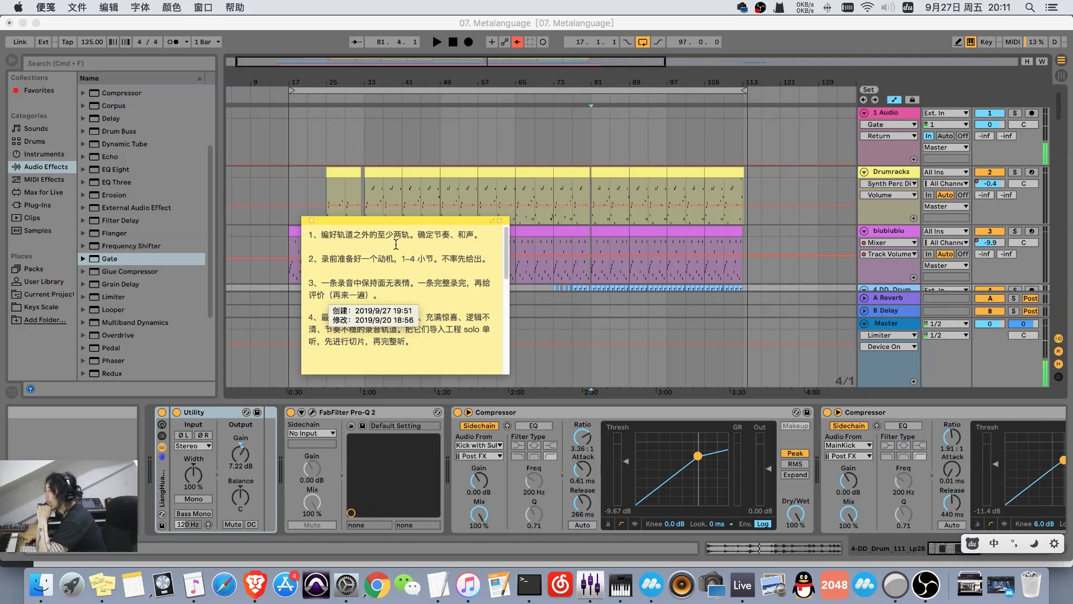
{"action": "double_click", "coordinate": [443, 237]}
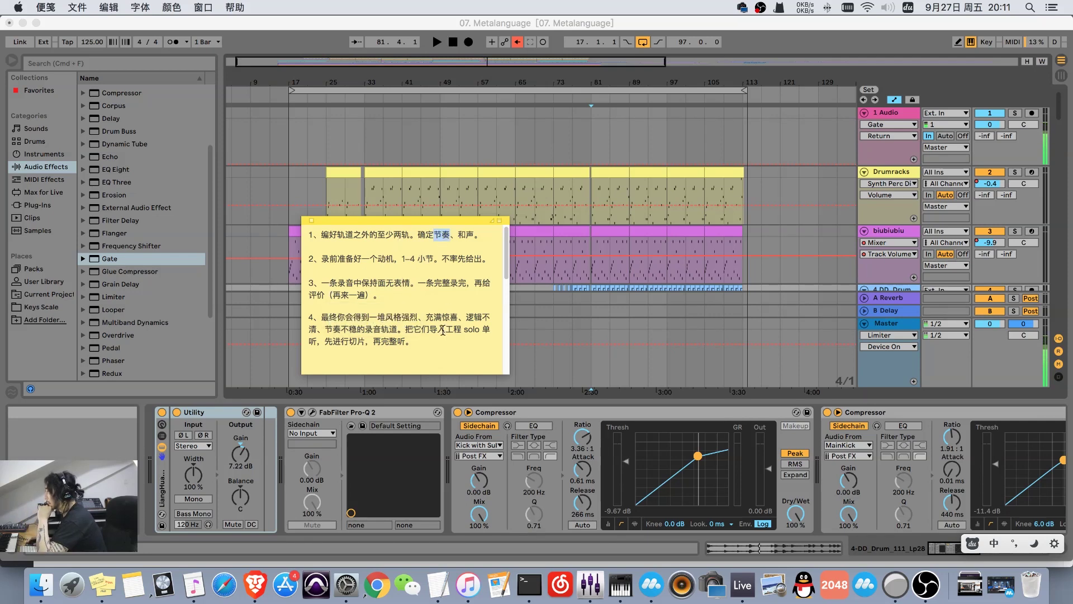
{"action": "left_click", "coordinate": [467, 235]}
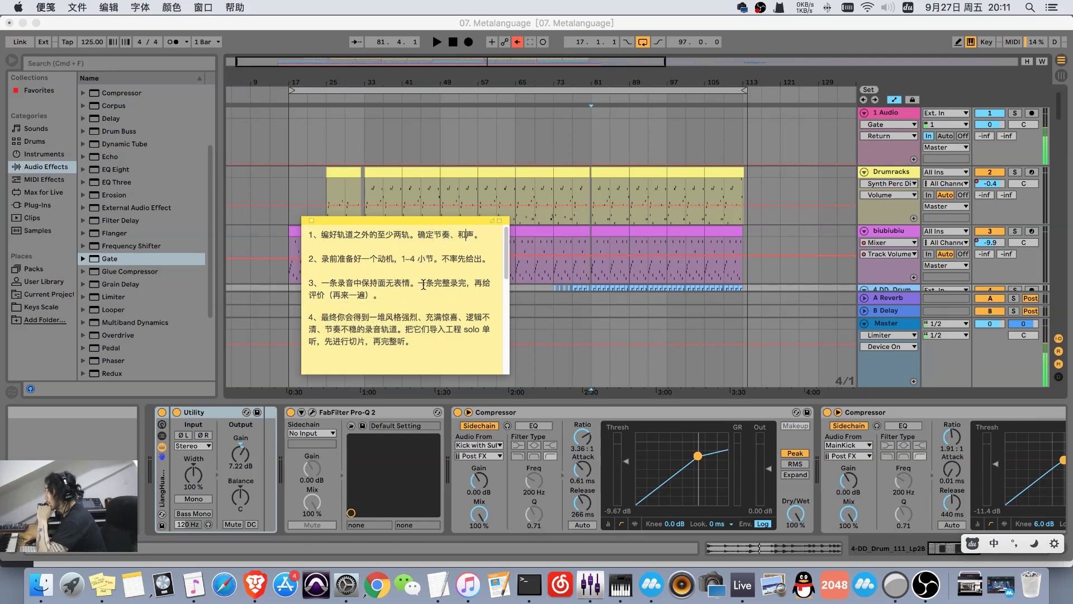
{"action": "double_click", "coordinate": [466, 235]}
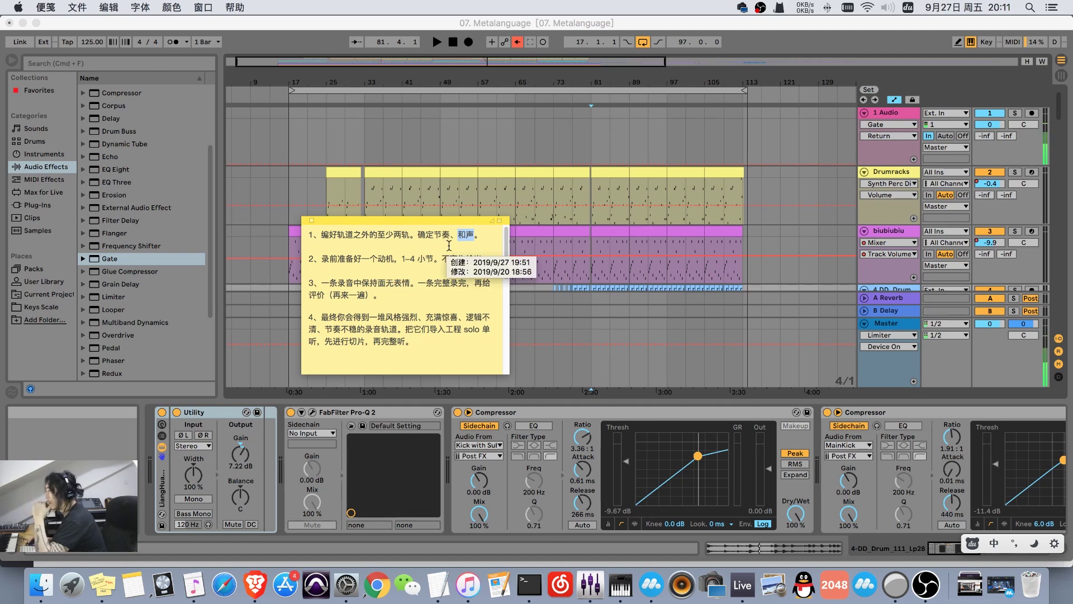
{"action": "left_click", "coordinate": [458, 234]}
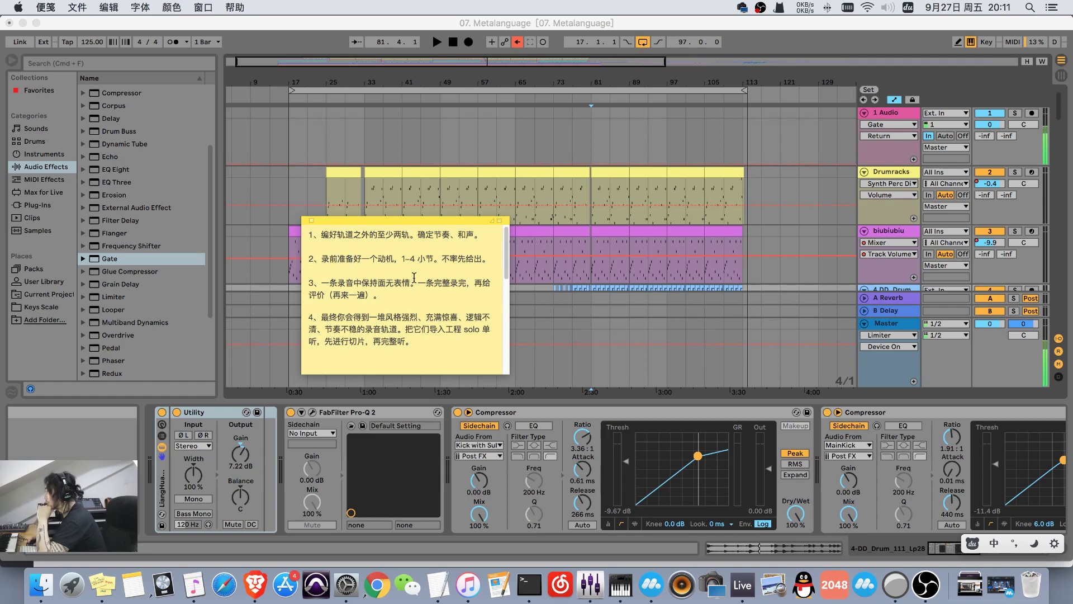
{"action": "left_click", "coordinate": [414, 277]}
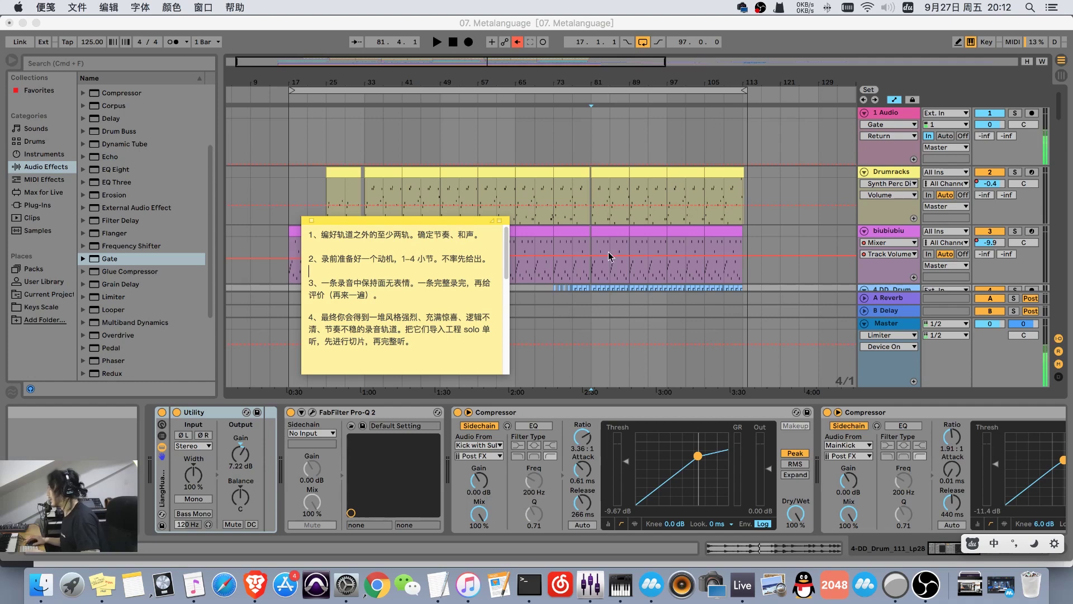
Return to Live, solo the Guitar 1 track, play its sliced clips from about bar 41, and end the solo playback.
{"action": "left_click", "coordinate": [522, 144]}
{"action": "scroll", "coordinate": [522, 144], "scroll_direction": "down", "scroll_amount": 15}
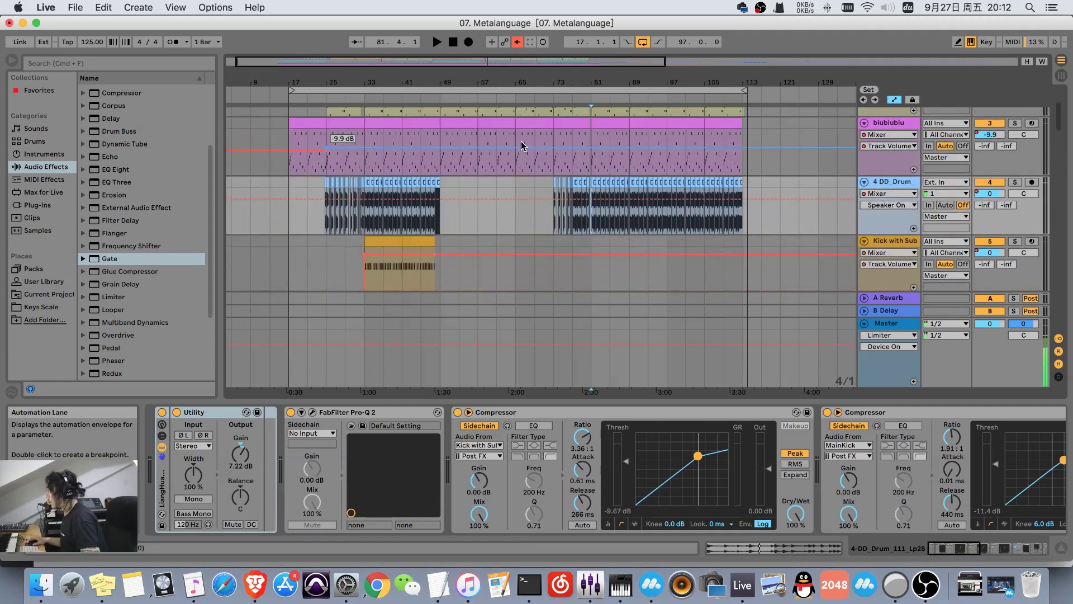
{"action": "scroll", "coordinate": [509, 173], "scroll_direction": "down", "scroll_amount": 15}
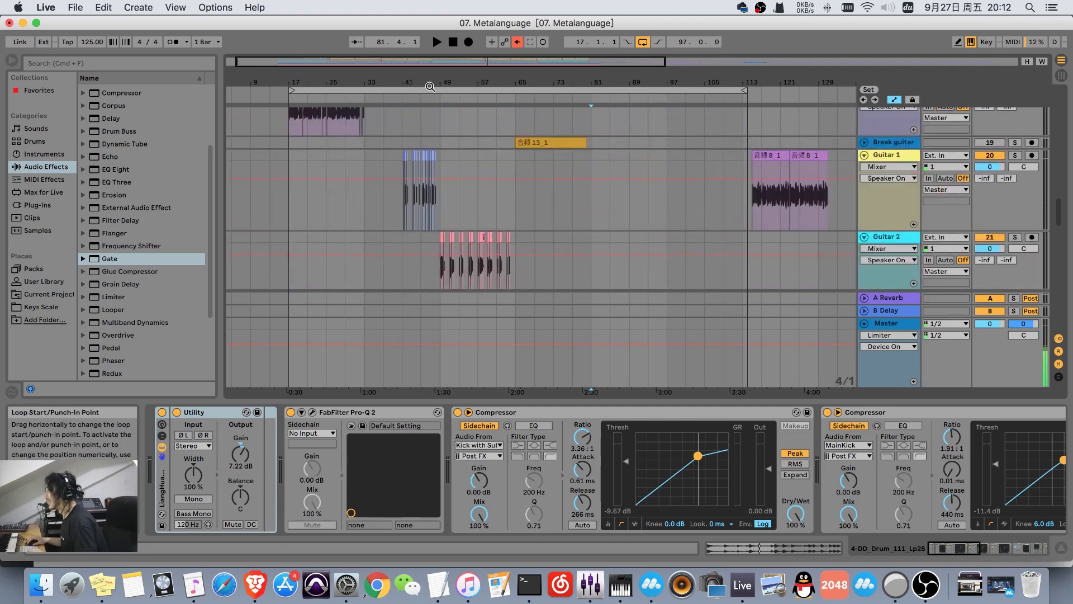
{"action": "left_click_drag", "start_coordinate": [414, 82], "coordinate": [414, 146]}
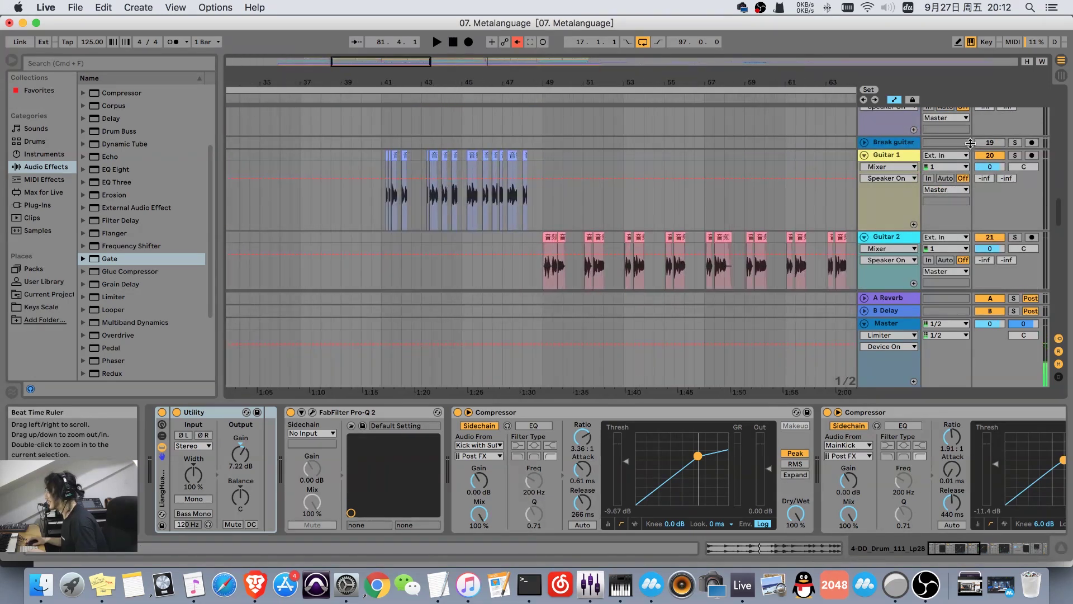
{"action": "left_click", "coordinate": [1015, 155]}
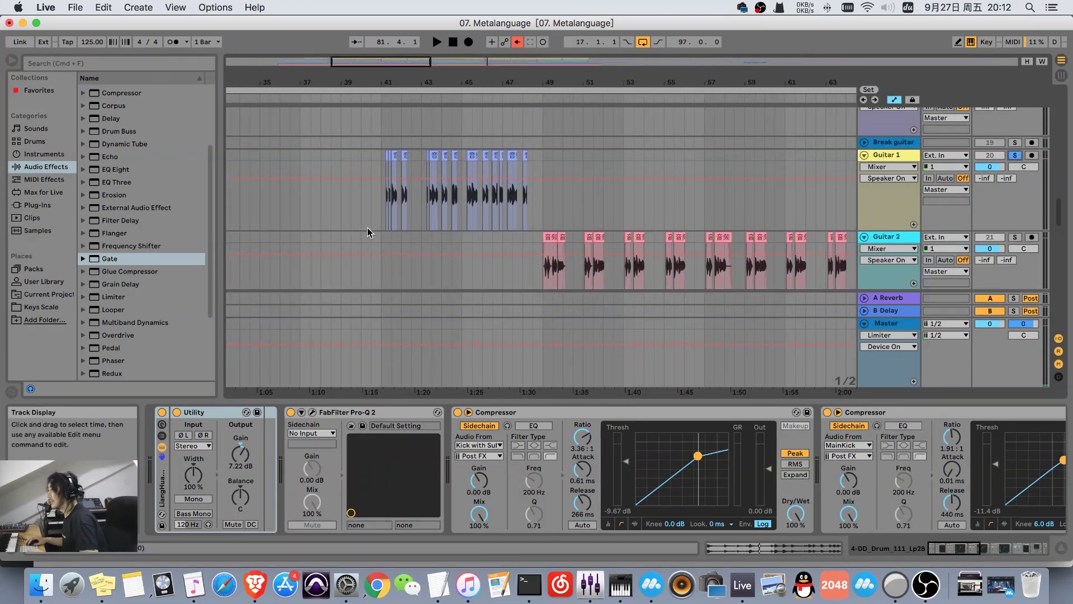
{"action": "left_click", "coordinate": [384, 209]}
{"action": "key", "text": "space"}
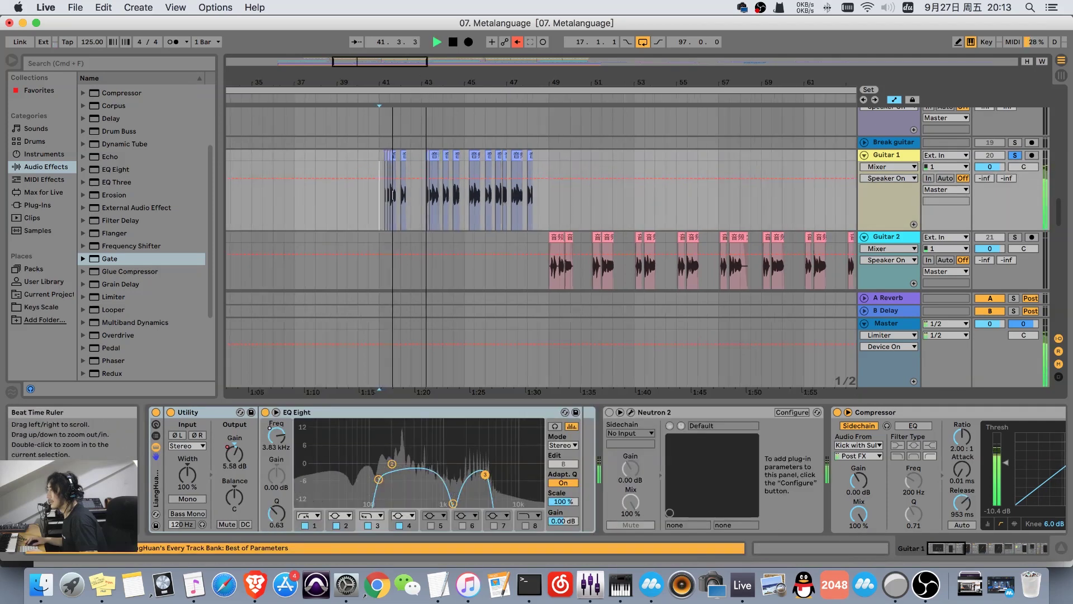
{"action": "left_click_drag", "start_coordinate": [425, 94], "coordinate": [425, 111]}
{"action": "key", "text": "space"}
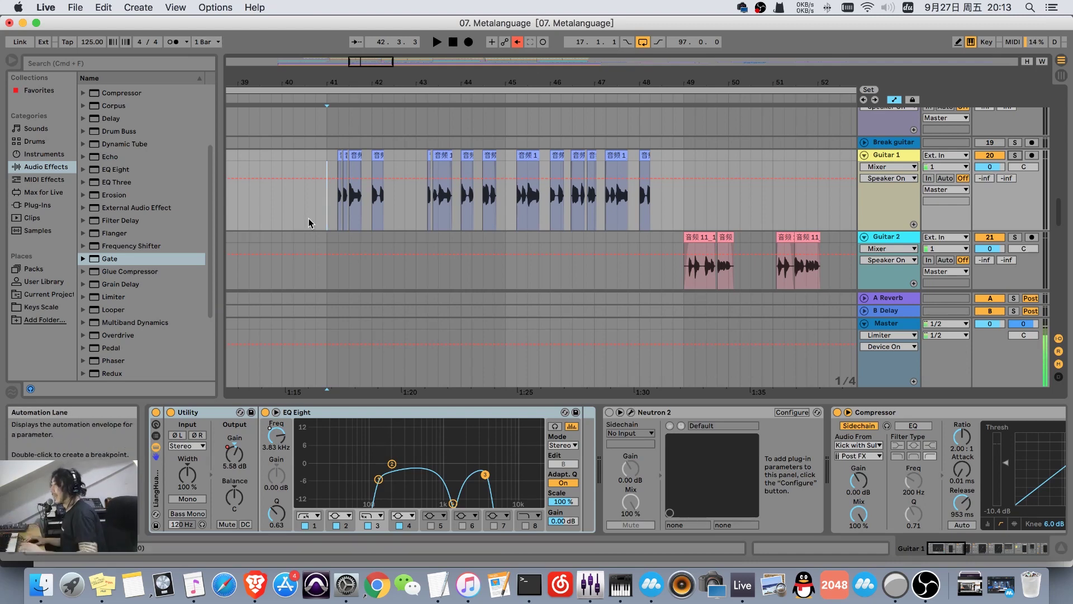
Examine the full-length raw guitar recordings from 音频 4_1 through 音频 10_1 across the whole arrangement.
{"action": "key", "text": "super+z"}
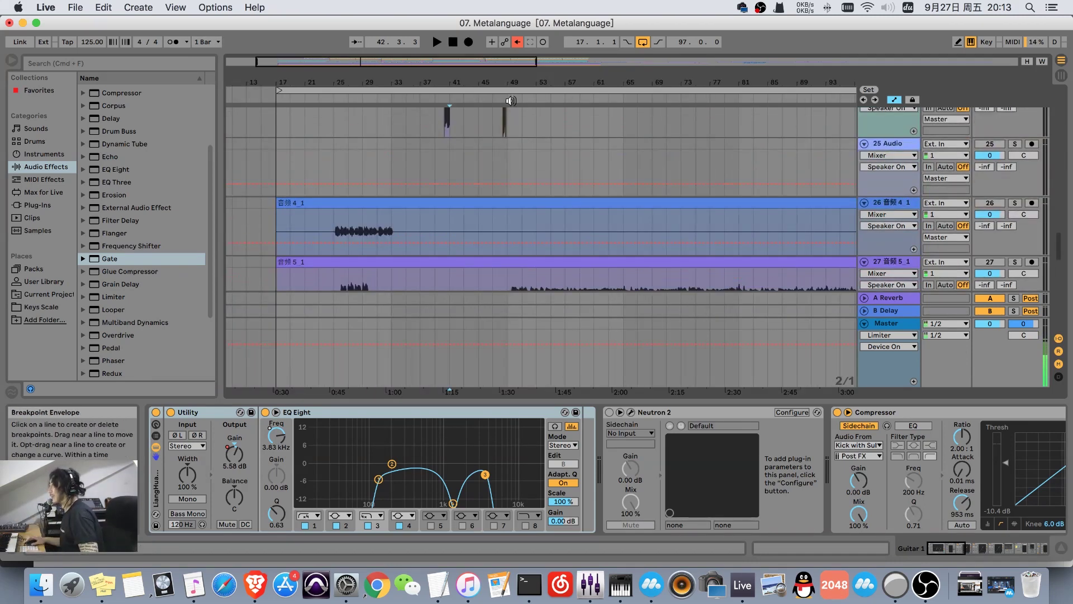
{"action": "mouse_move", "coordinate": [297, 82]}
{"action": "left_mouse_down"}
{"action": "mouse_move", "coordinate": [297, 62]}
{"action": "mouse_move", "coordinate": [297, 95]}
{"action": "mouse_move", "coordinate": [296, 84]}
{"action": "left_mouse_up"}
{"action": "scroll", "coordinate": [355, 158], "scroll_direction": "down", "scroll_amount": 4}
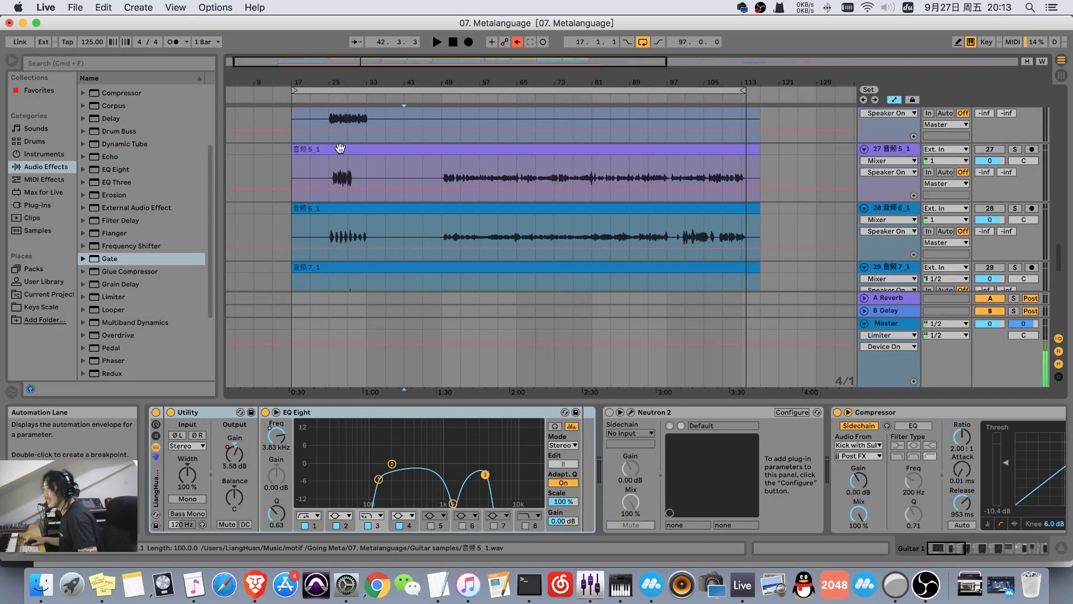
{"action": "scroll", "coordinate": [356, 161], "scroll_direction": "down", "scroll_amount": 2}
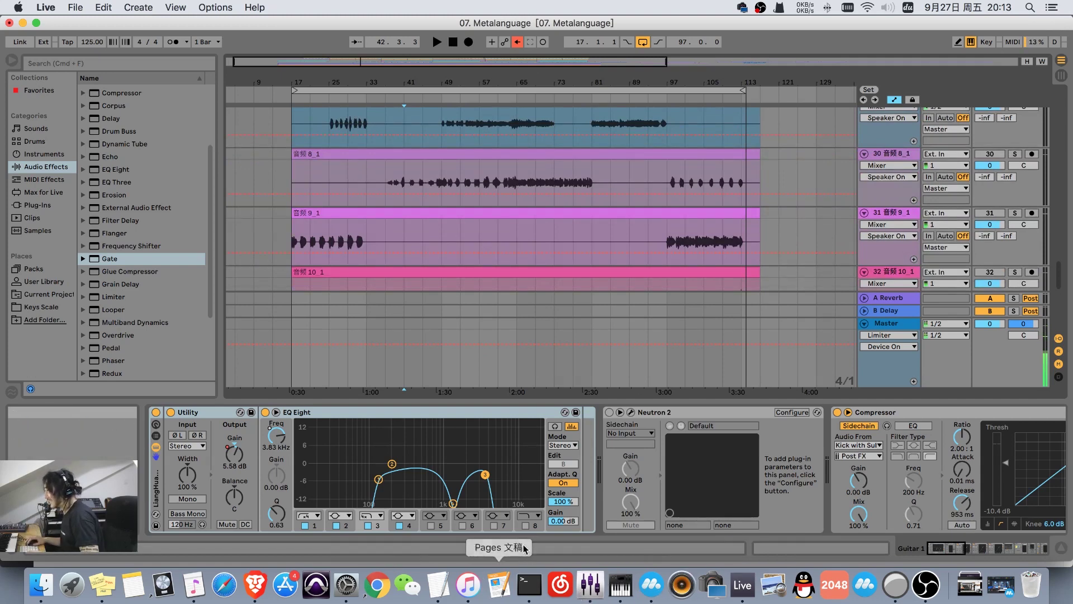
Switch to the Brave browser and read the viewers' chat messages on the Huya live-stream page.
{"action": "left_click", "coordinate": [269, 584]}
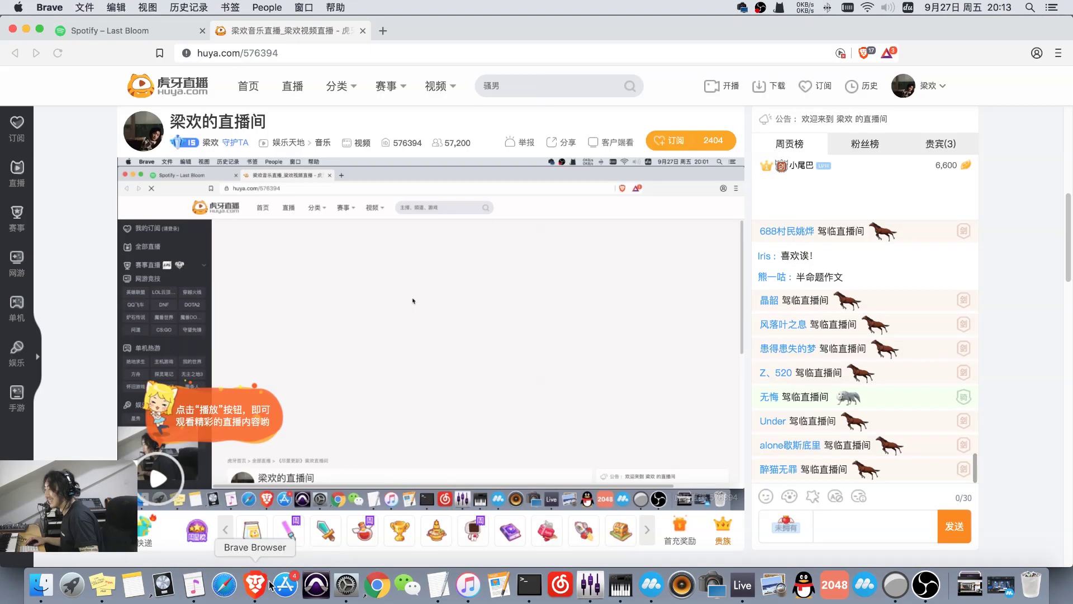
{"action": "scroll", "coordinate": [448, 271], "scroll_direction": "down", "scroll_amount": 3}
{"action": "scroll", "coordinate": [448, 272], "scroll_direction": "up", "scroll_amount": 5}
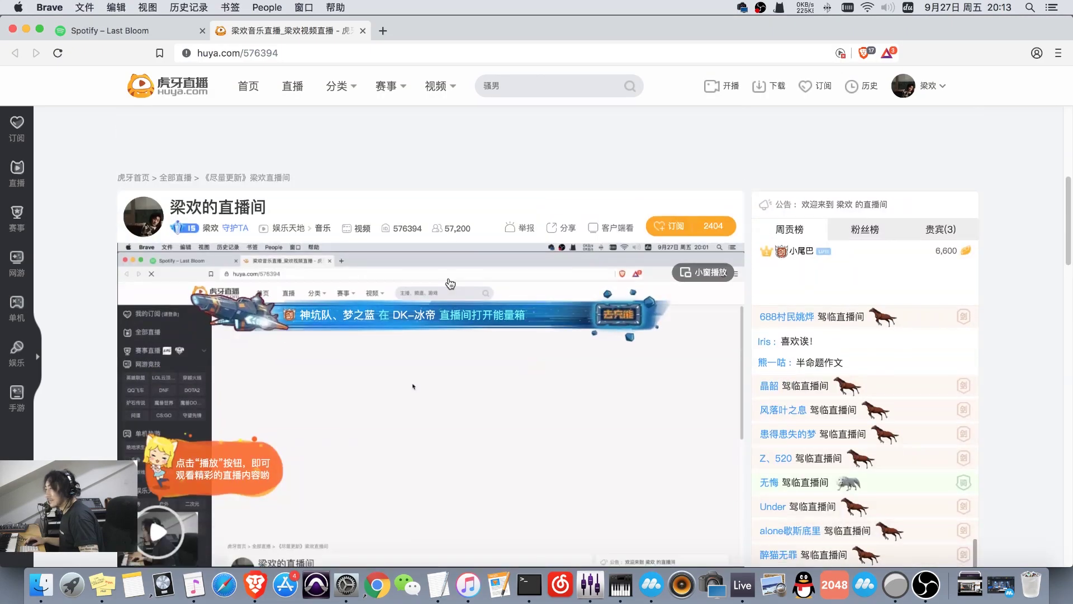
{"action": "scroll", "coordinate": [450, 284], "scroll_direction": "down", "scroll_amount": 3}
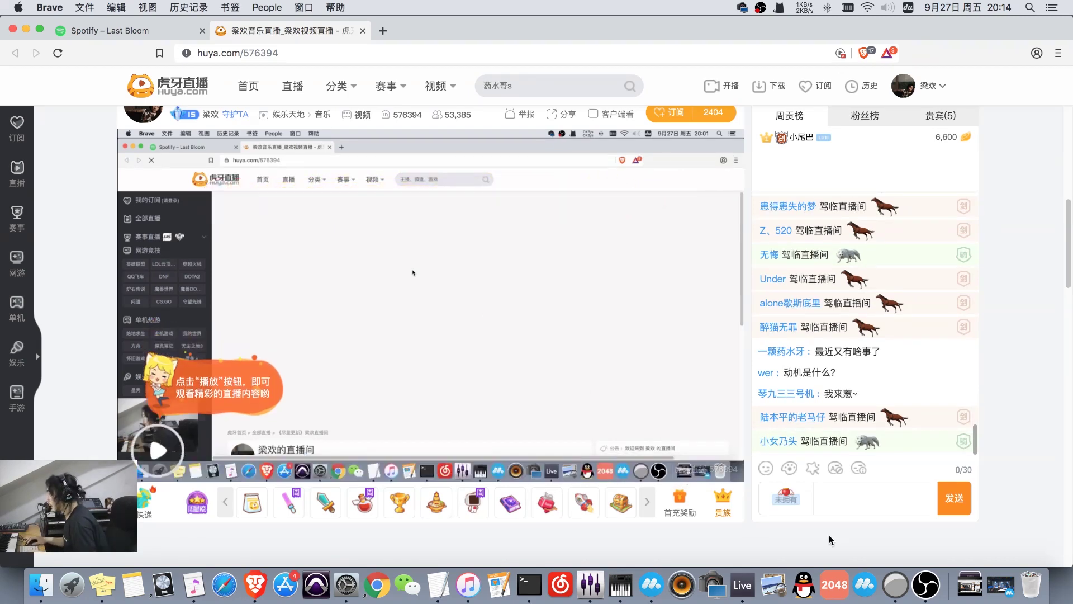
Switch back to Live and review the raw recordings from 音频 14_1 back up to 音频 5_1.
{"action": "left_click", "coordinate": [743, 585]}
{"action": "scroll", "coordinate": [495, 234], "scroll_direction": "down", "scroll_amount": 5}
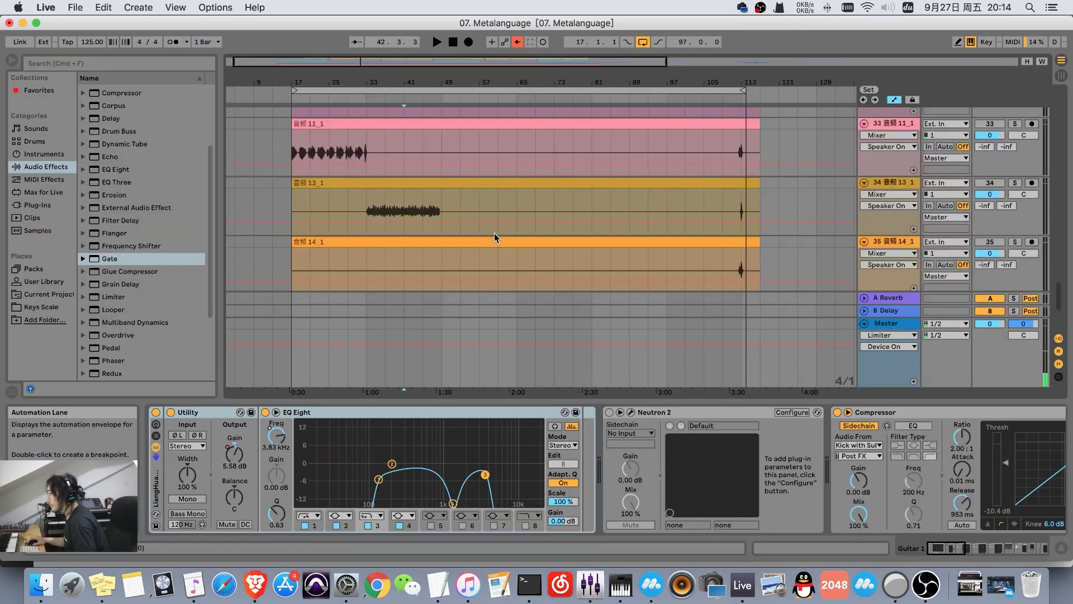
{"action": "scroll", "coordinate": [494, 234], "scroll_direction": "up", "scroll_amount": 6}
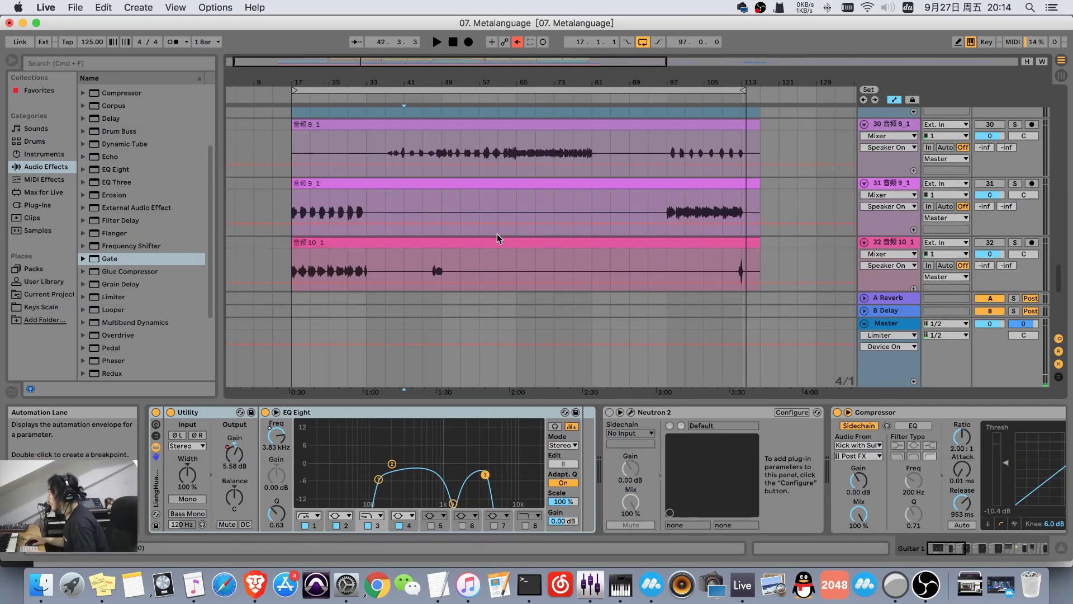
{"action": "scroll", "coordinate": [497, 236], "scroll_direction": "up", "scroll_amount": 5}
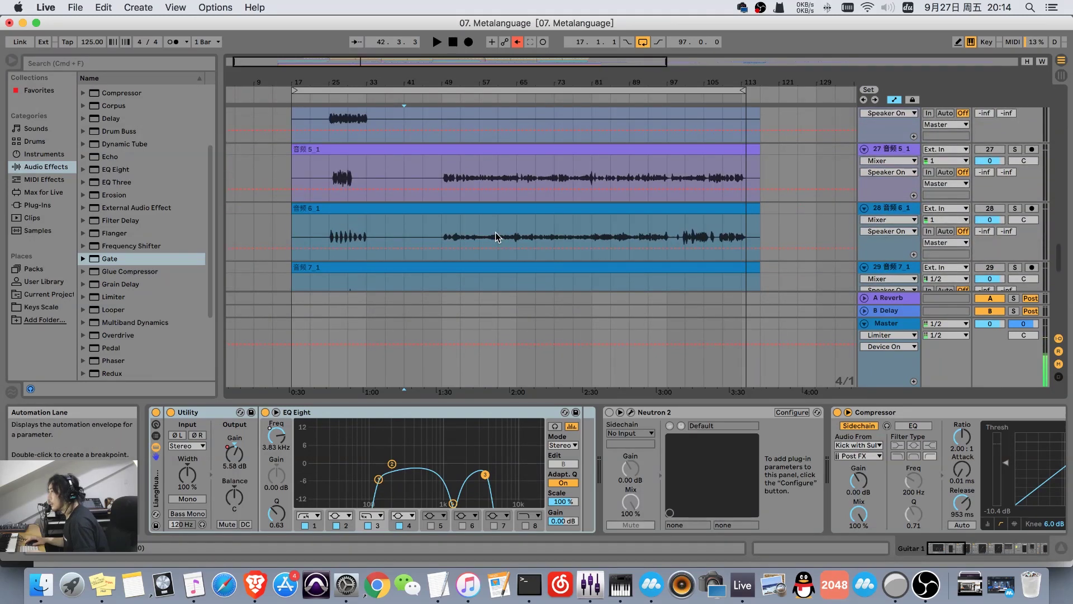
Solo the 26 音频 4_1 track, play its recording from bar 25, and show the devices in its effect chain.
{"action": "scroll", "coordinate": [497, 237], "scroll_direction": "up", "scroll_amount": 1}
{"action": "left_click", "coordinate": [1015, 152]}
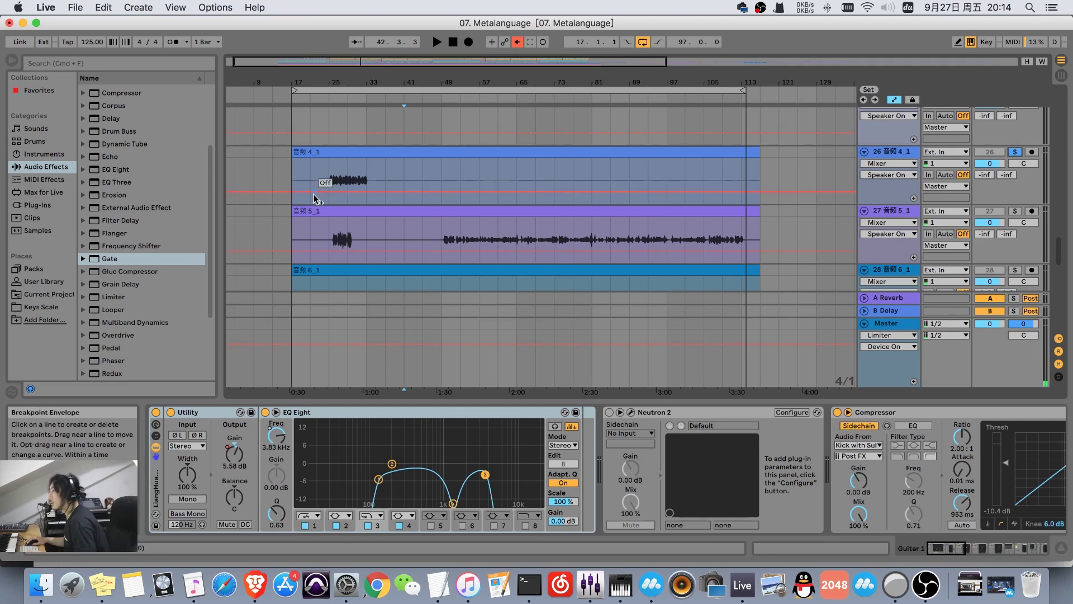
{"action": "left_click", "coordinate": [329, 180]}
{"action": "key", "text": "space"}
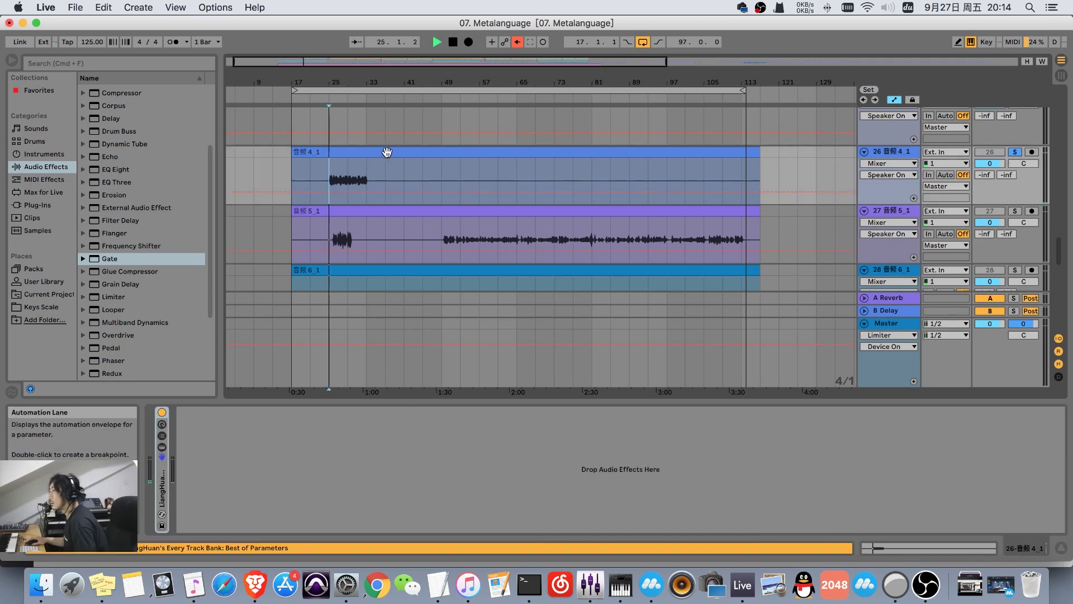
{"action": "left_click", "coordinate": [161, 448]}
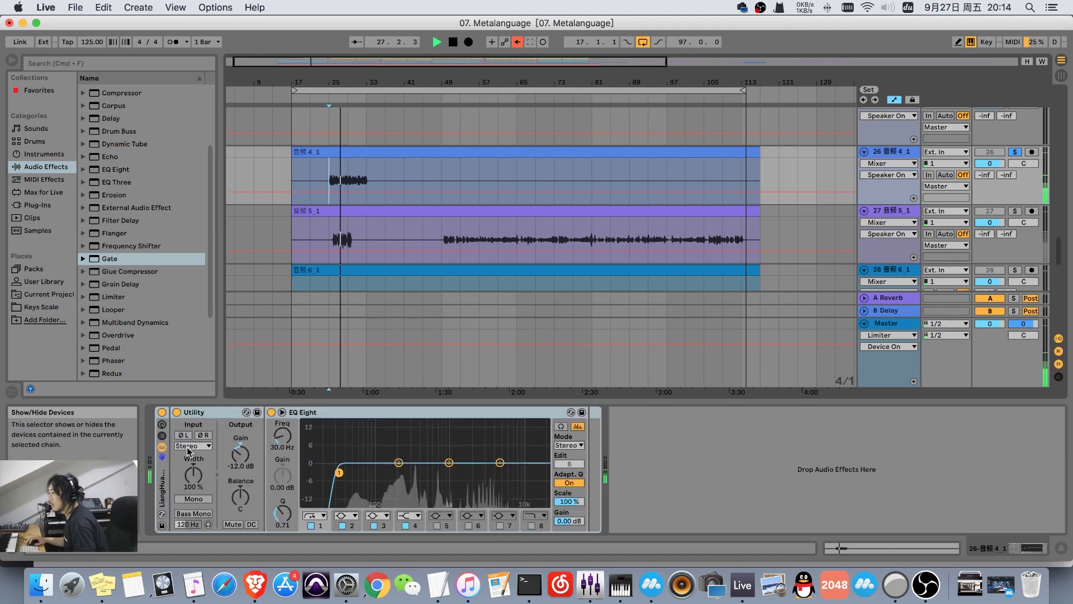
Reset the Utility gain on the 26 音频 4_1 track to 0 dB, stop playback and unsolo the track.
{"action": "left_click", "coordinate": [240, 454]}
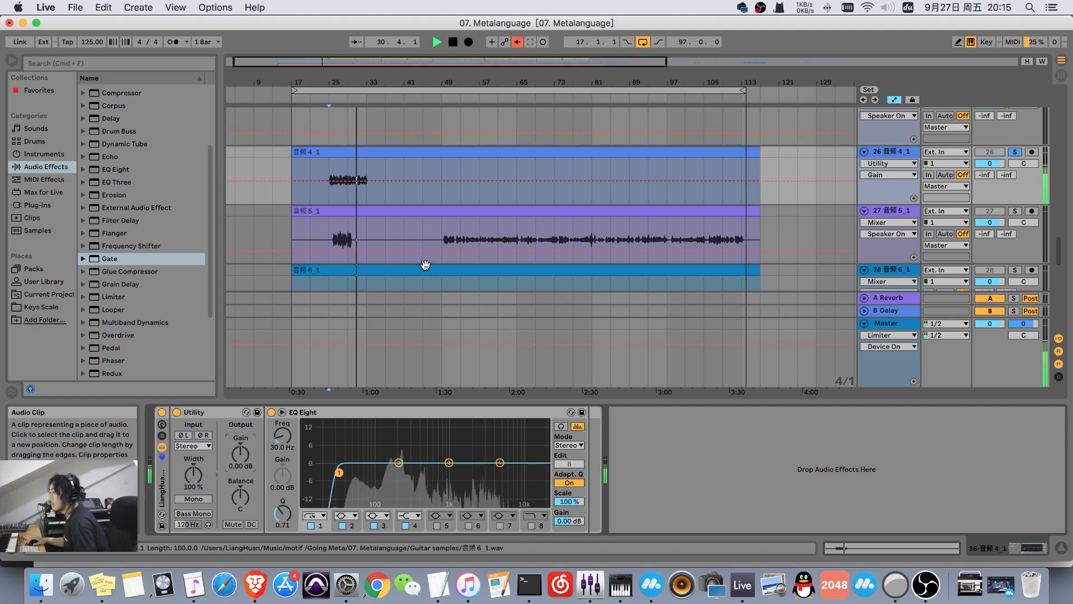
{"action": "left_click_drag", "start_coordinate": [356, 82], "coordinate": [359, 111]}
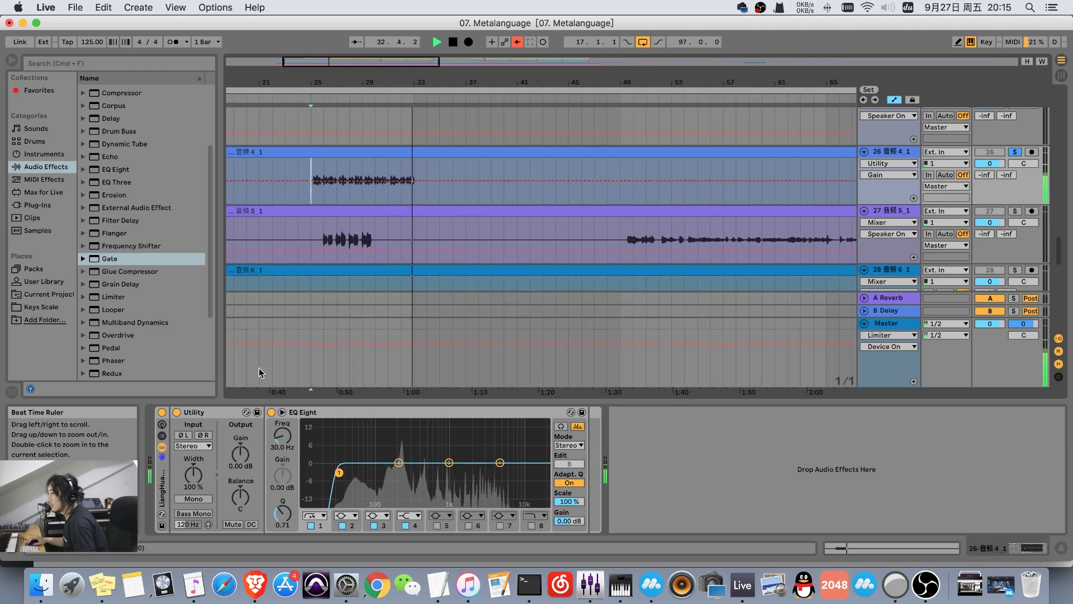
{"action": "key", "text": "space"}
{"action": "left_click", "coordinate": [1018, 154]}
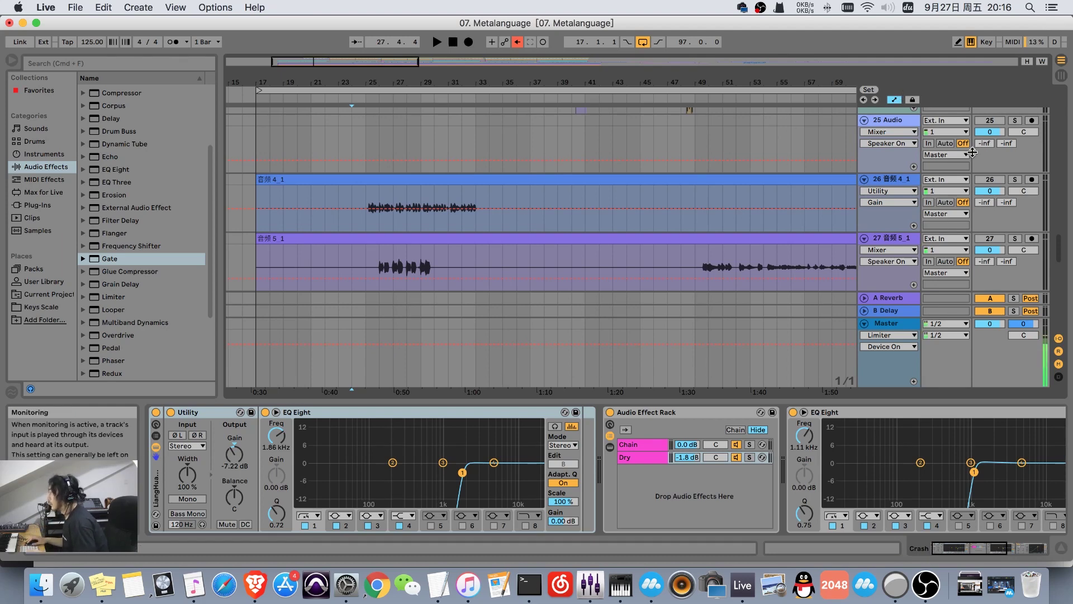
Audition the 26 音频 4_1 track soloed from around bar 30, stopping and unsoloing it when done.
{"action": "left_click", "coordinate": [1015, 180]}
{"action": "left_click", "coordinate": [449, 236]}
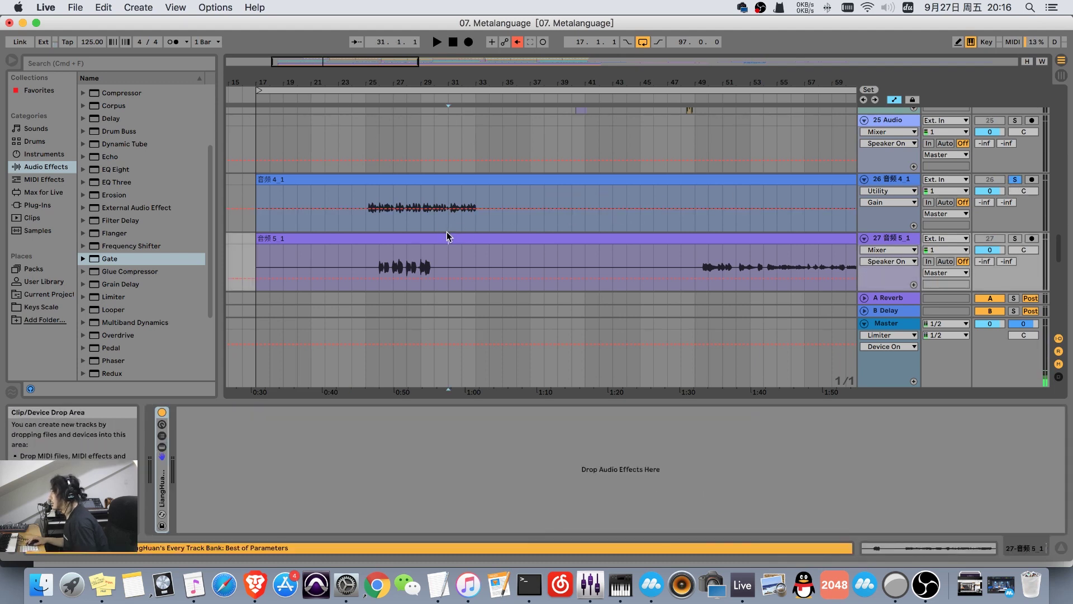
{"action": "key", "text": "space"}
{"action": "left_click", "coordinate": [434, 215]}
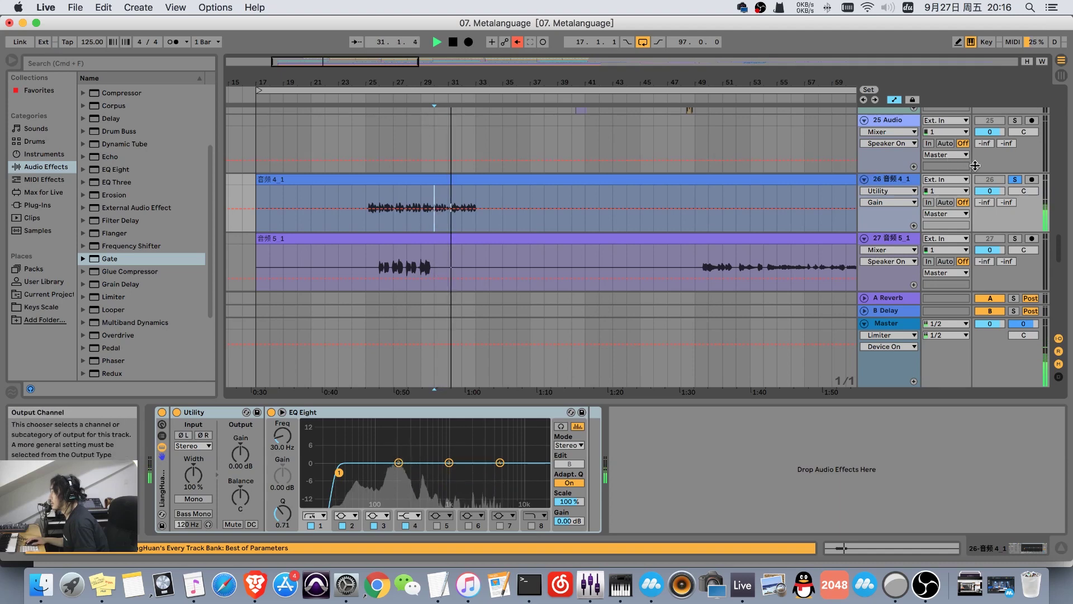
{"action": "key", "text": "space"}
{"action": "left_click", "coordinate": [1014, 180]}
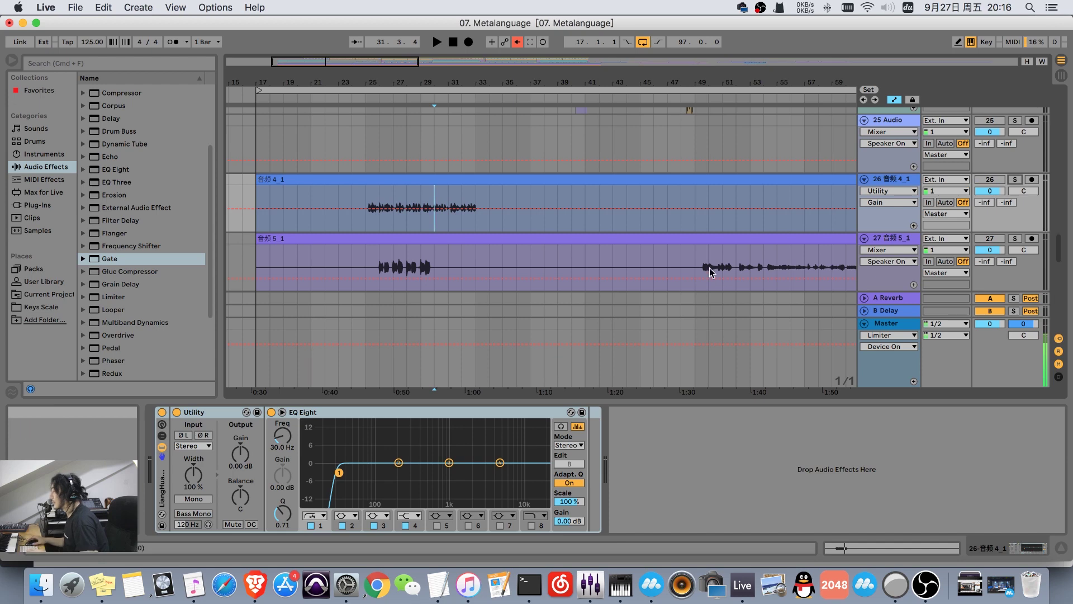
Solo the 27 音频 5_1 track and play its first short phrase from near bar 26.
{"action": "scroll", "coordinate": [467, 174], "scroll_direction": "down", "scroll_amount": 2}
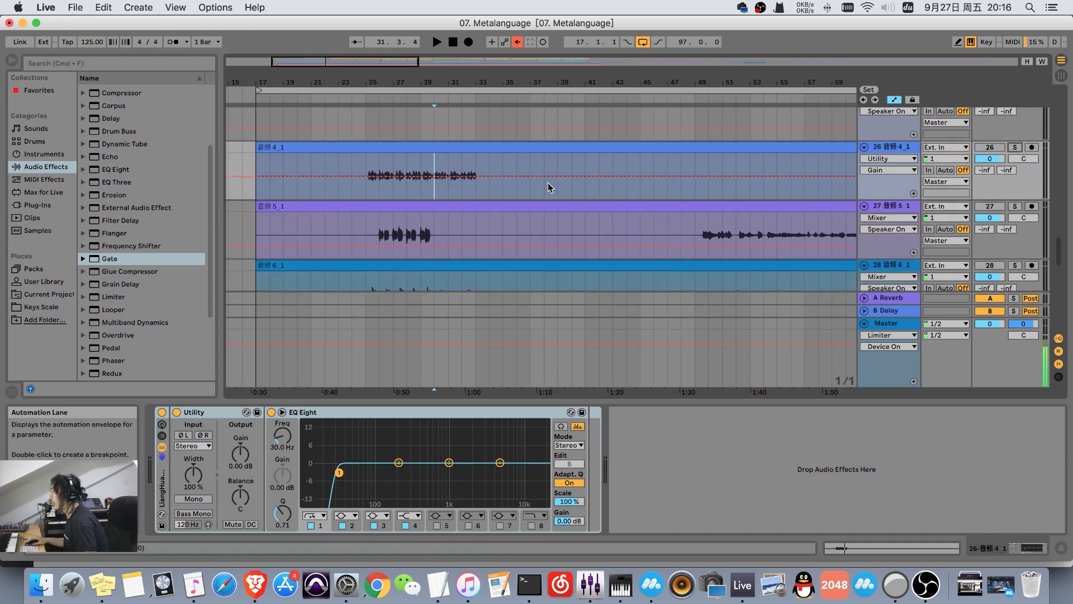
{"action": "scroll", "coordinate": [503, 207], "scroll_direction": "up", "scroll_amount": 5}
{"action": "scroll", "coordinate": [480, 223], "scroll_direction": "down", "scroll_amount": 3}
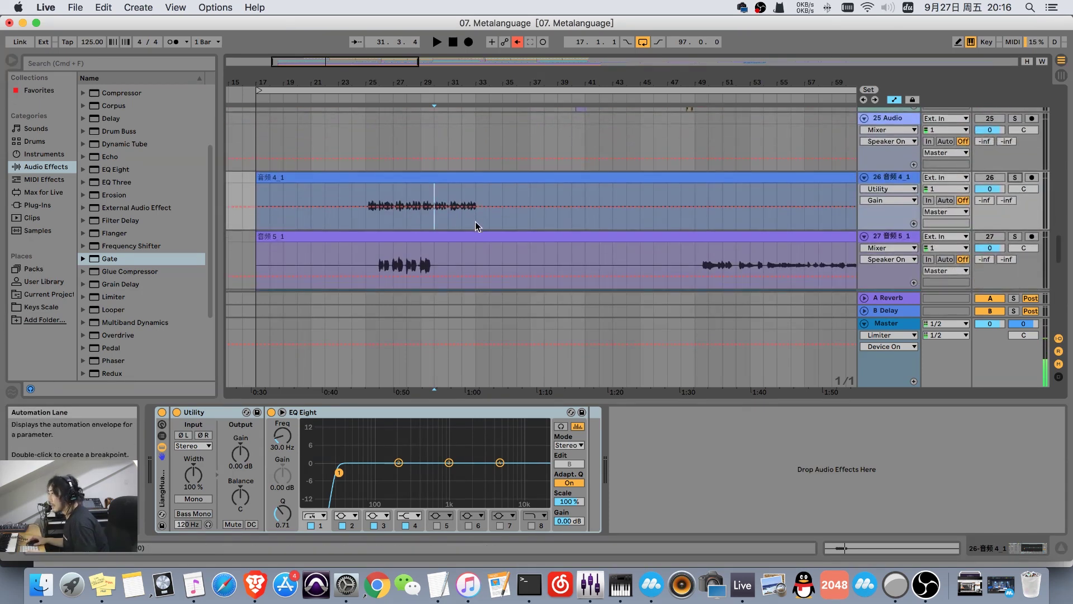
{"action": "scroll", "coordinate": [615, 190], "scroll_direction": "down", "scroll_amount": 1}
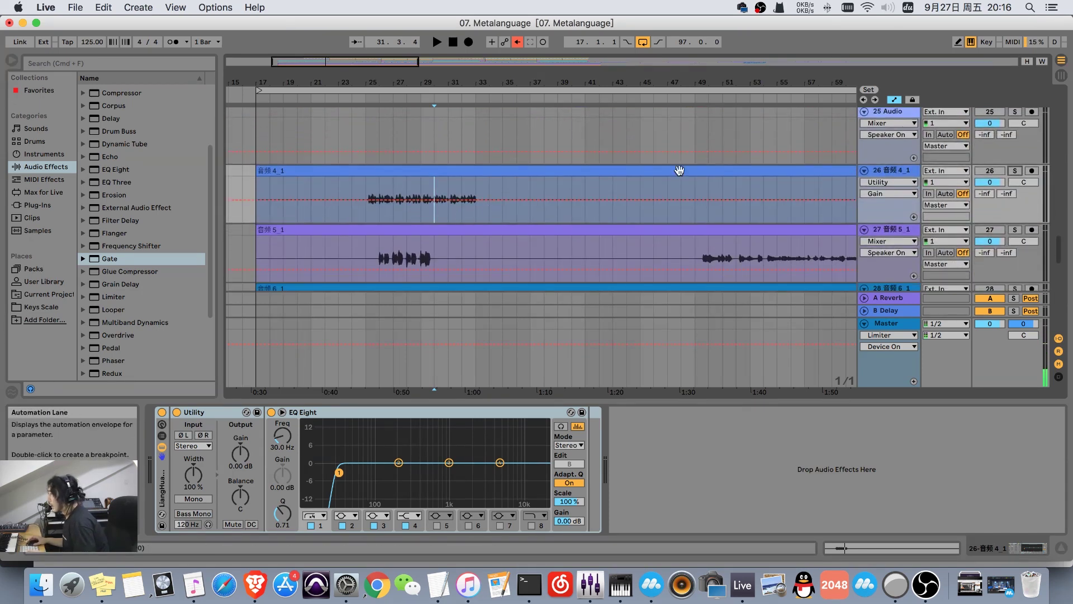
{"action": "left_click", "coordinate": [1016, 223]}
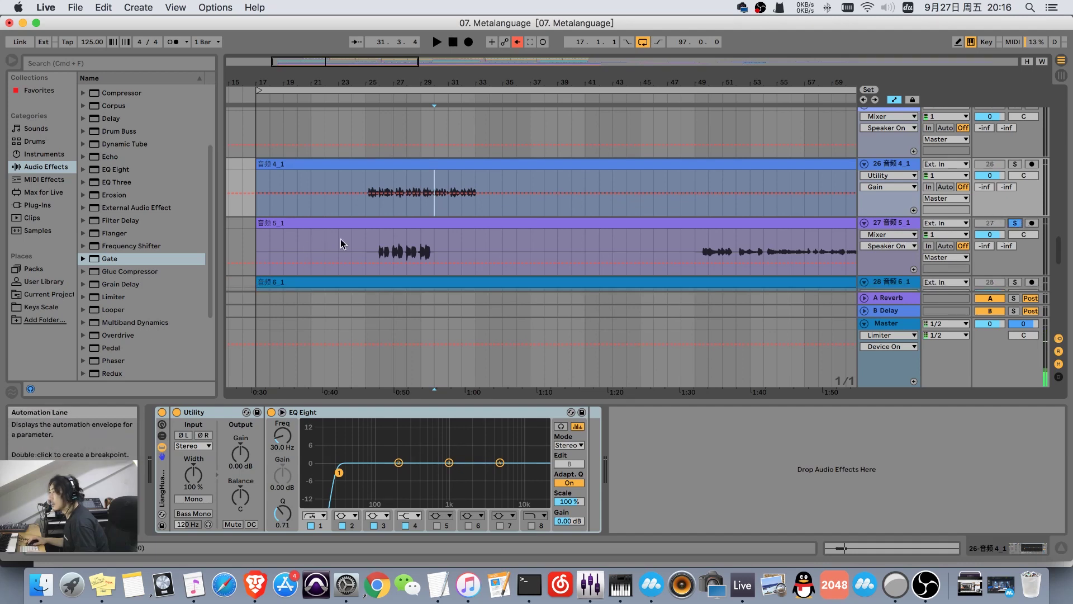
{"action": "left_click", "coordinate": [381, 246]}
{"action": "key", "text": "space"}
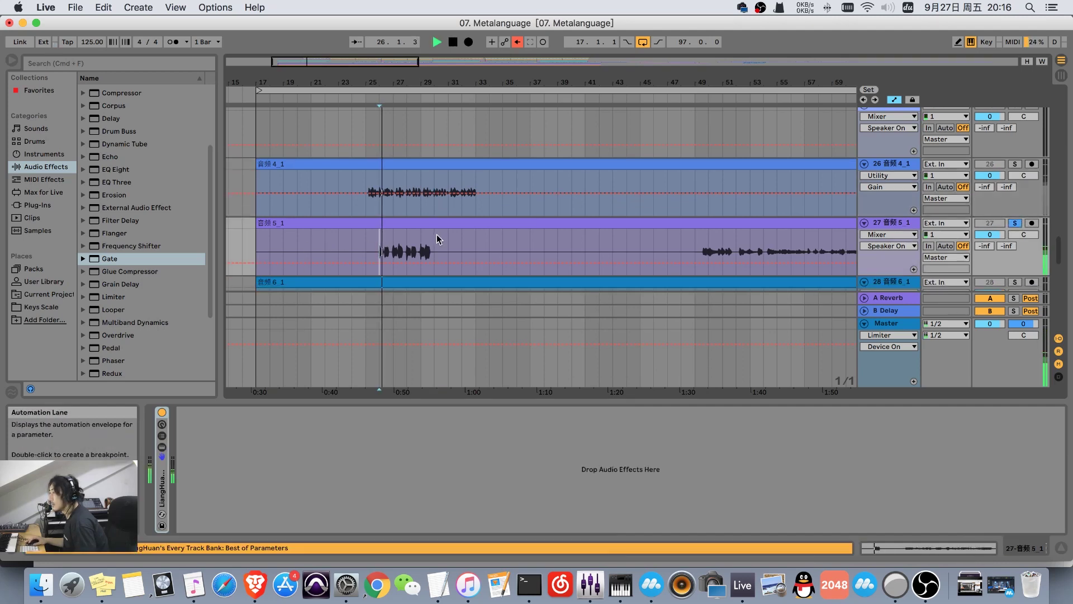
Show the devices of the 27 音频 5_1 track, set its Utility gain to 0 dB, and end the soloed playback.
{"action": "left_click", "coordinate": [161, 447]}
{"action": "left_click_drag", "start_coordinate": [234, 459], "coordinate": [234, 447]}
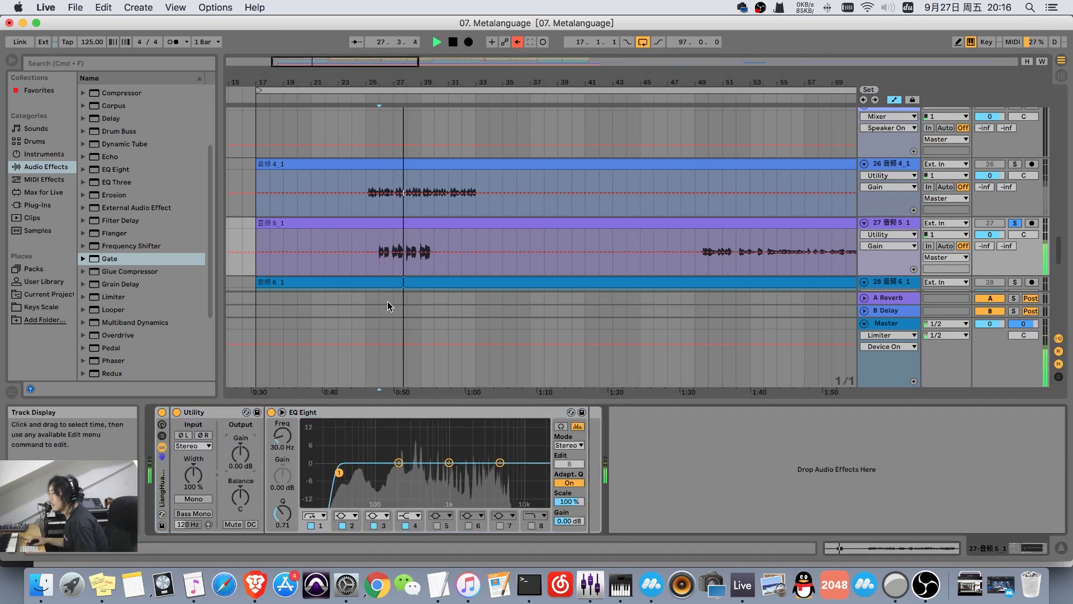
{"action": "left_click_drag", "start_coordinate": [471, 79], "coordinate": [469, 65]}
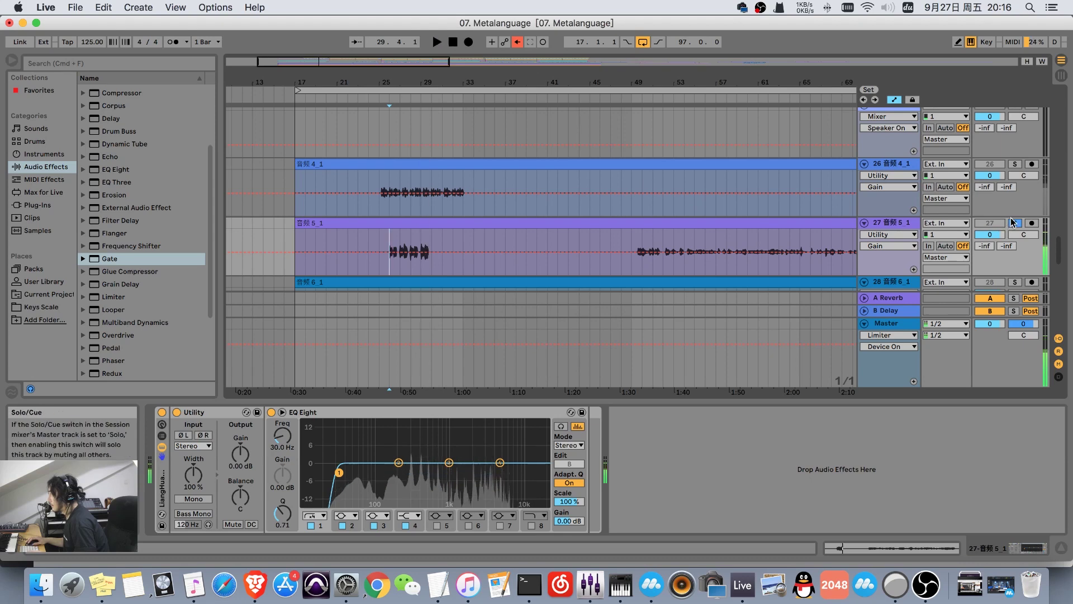
{"action": "key", "text": "space"}
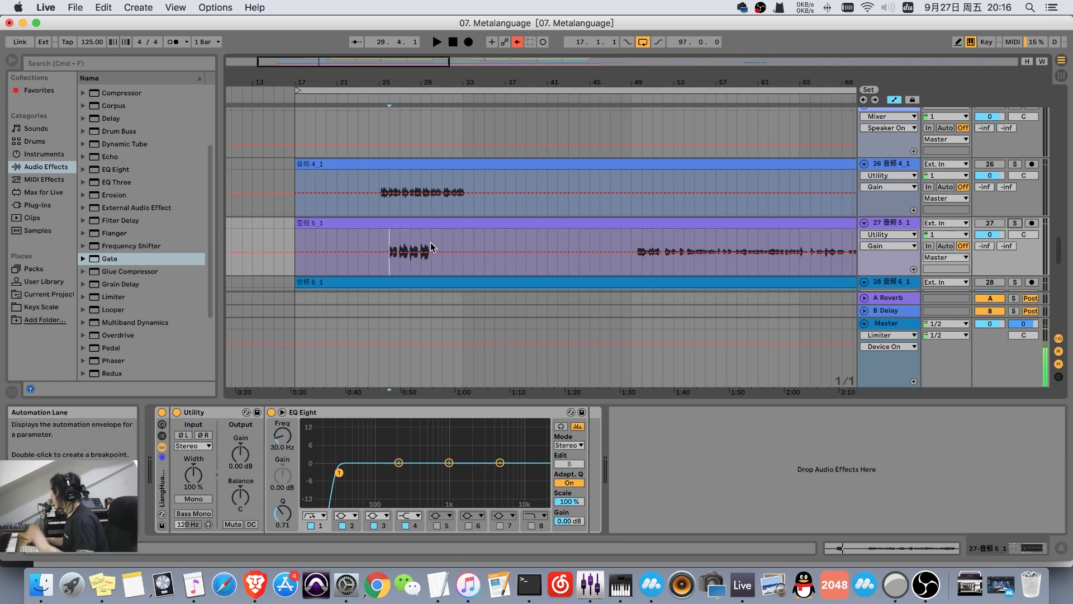
Review the full length of the 音频 5_1 recording, solo its track and briefly replay the opening phrase.
{"action": "left_click_drag", "start_coordinate": [593, 82], "coordinate": [360, 146]}
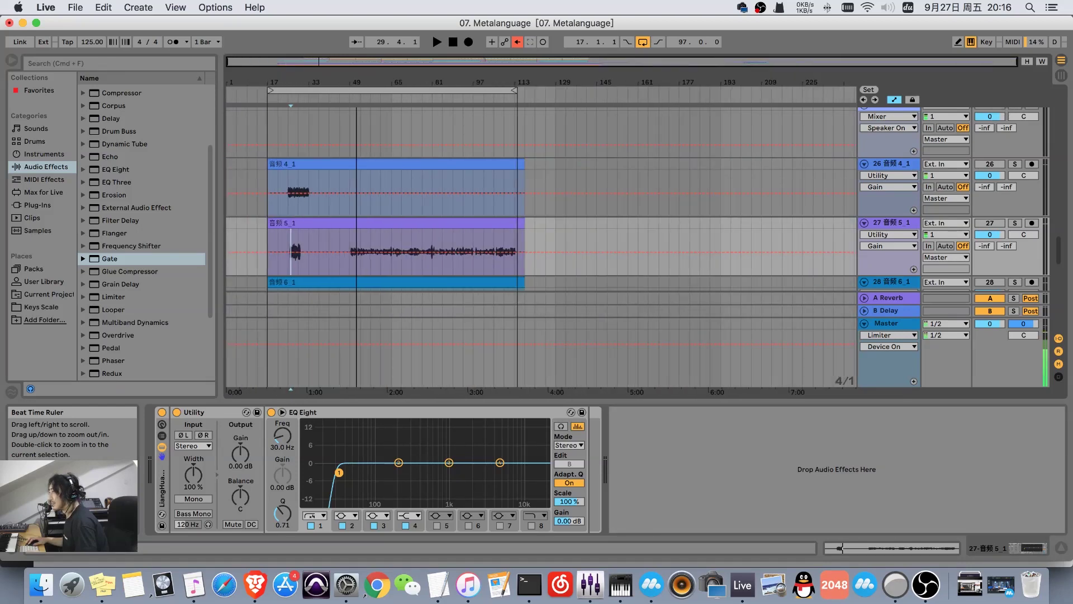
{"action": "scroll", "coordinate": [360, 146], "scroll_direction": "down", "scroll_amount": 3}
{"action": "scroll", "coordinate": [357, 134], "scroll_direction": "up", "scroll_amount": 3}
{"action": "left_click_drag", "start_coordinate": [354, 84], "coordinate": [397, 102]}
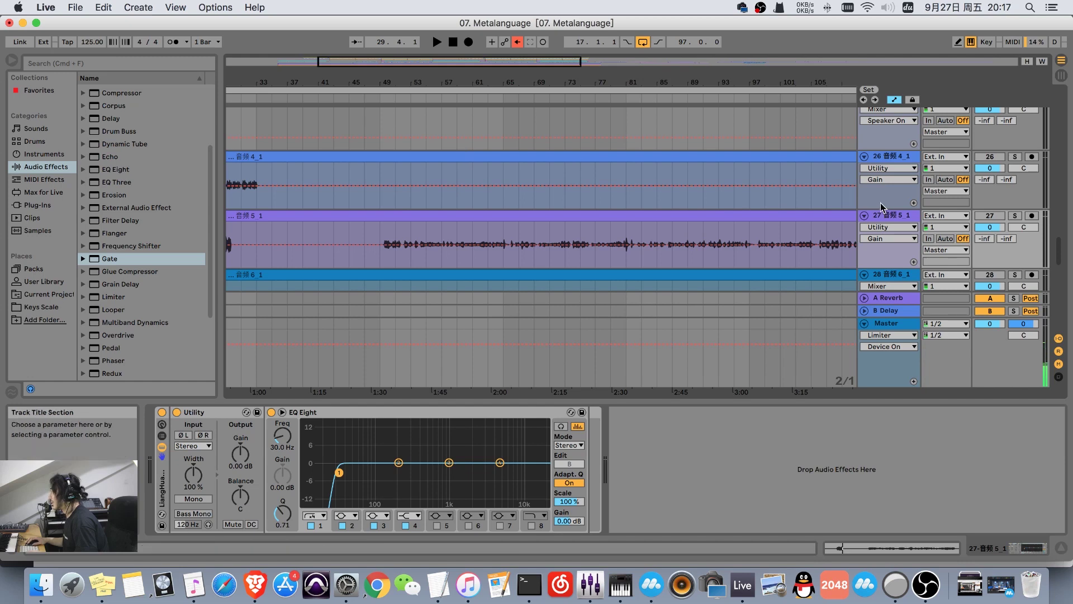
{"action": "left_click_drag", "start_coordinate": [640, 70], "coordinate": [648, 146]}
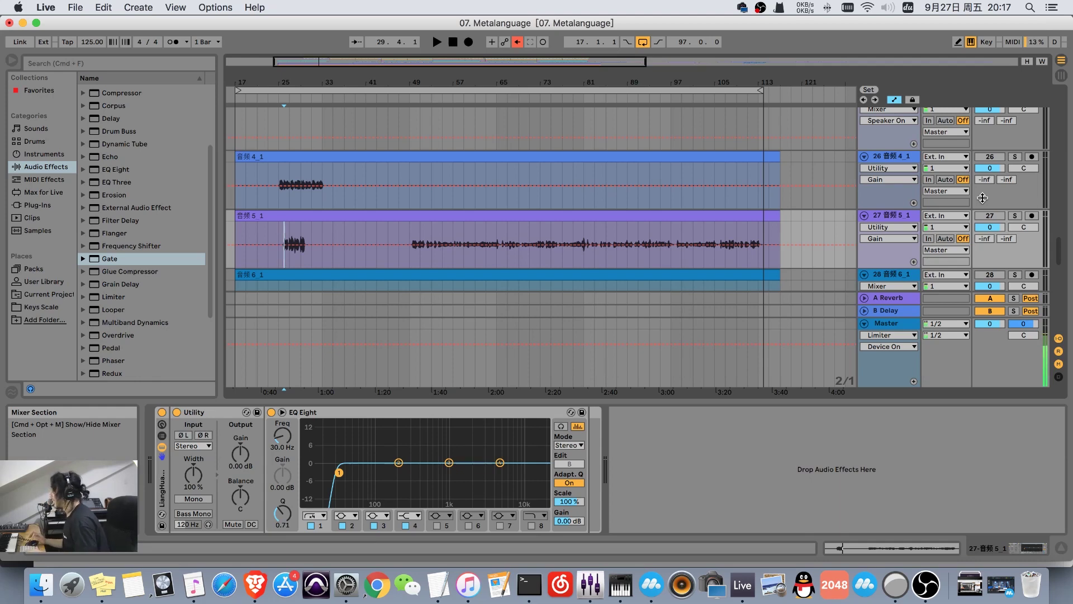
{"action": "left_click", "coordinate": [1015, 216]}
{"action": "key", "text": "space"}
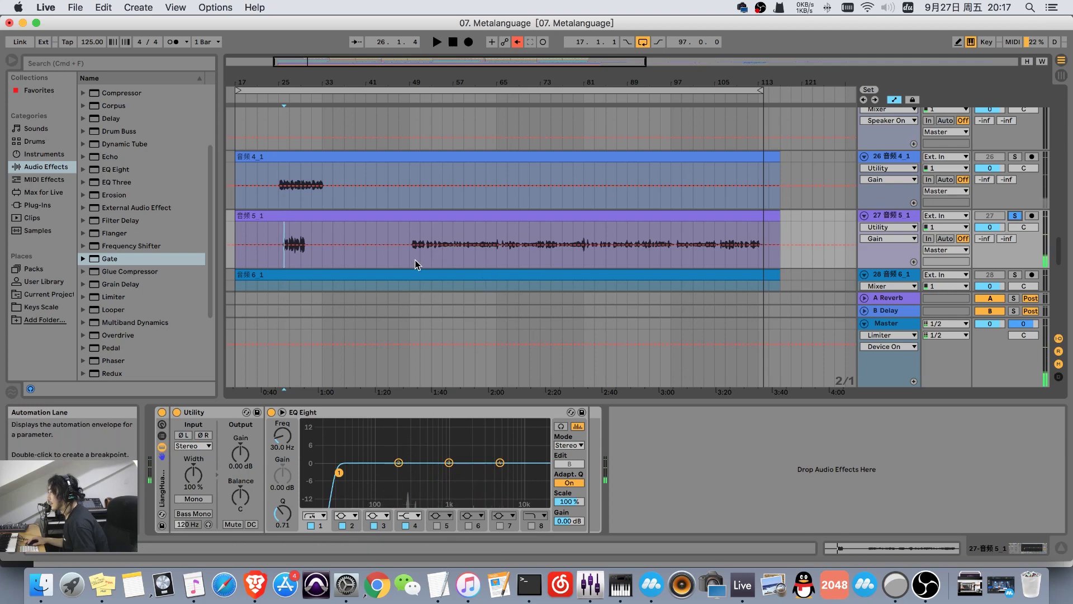
Play the long passage of the soloed 27 音频 5_1 track from about bar 49, and end the solo and playback.
{"action": "left_click", "coordinate": [411, 261]}
{"action": "key", "text": "space"}
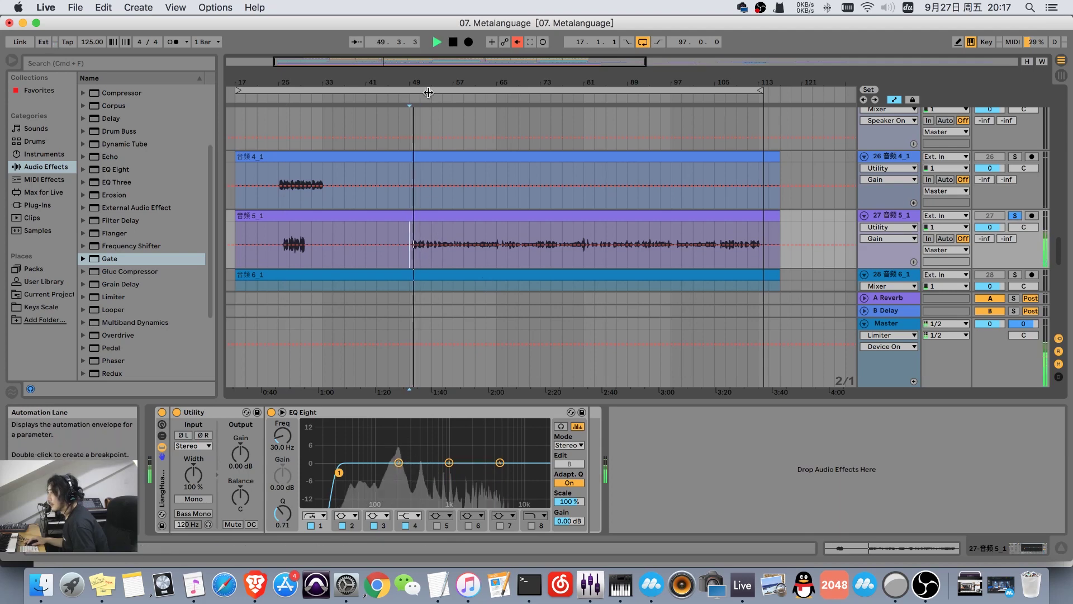
{"action": "left_click_drag", "start_coordinate": [429, 92], "coordinate": [428, 88]}
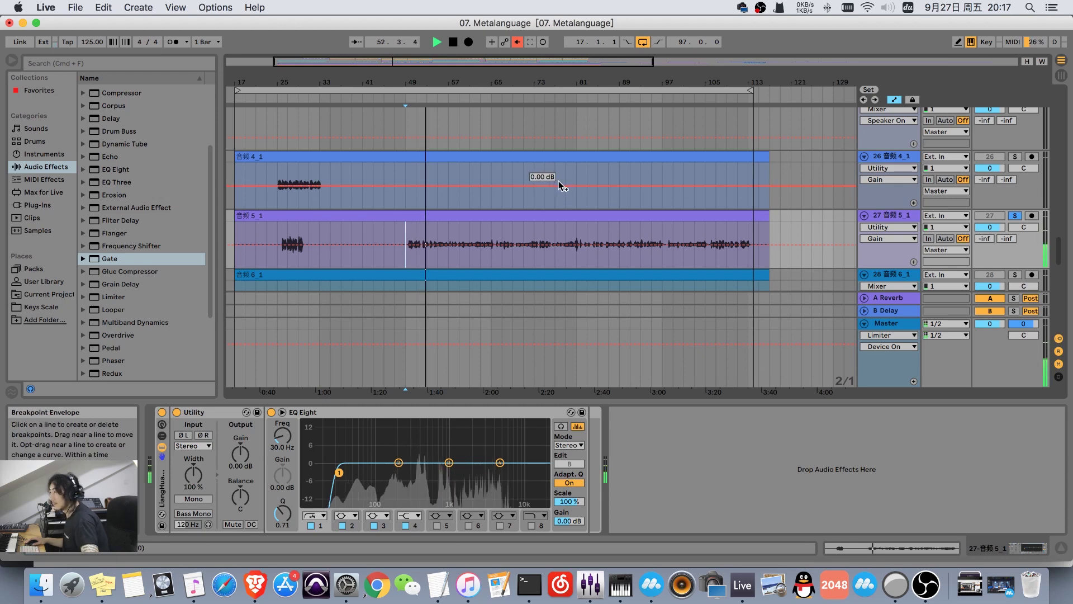
{"action": "scroll", "coordinate": [558, 182], "scroll_direction": "down", "scroll_amount": 2}
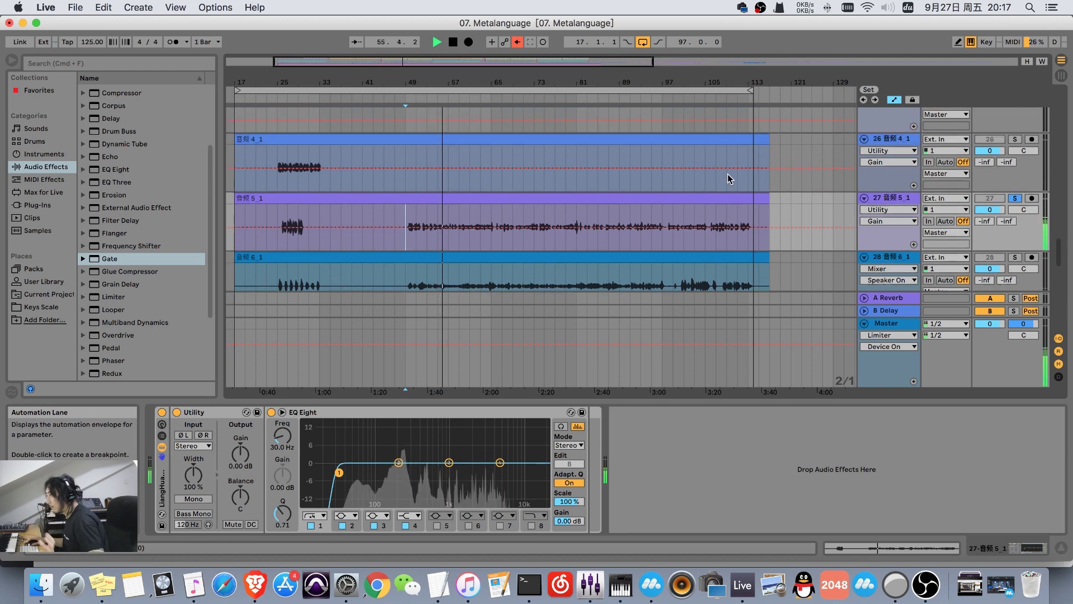
{"action": "left_click", "coordinate": [1013, 200]}
{"action": "key", "text": "space"}
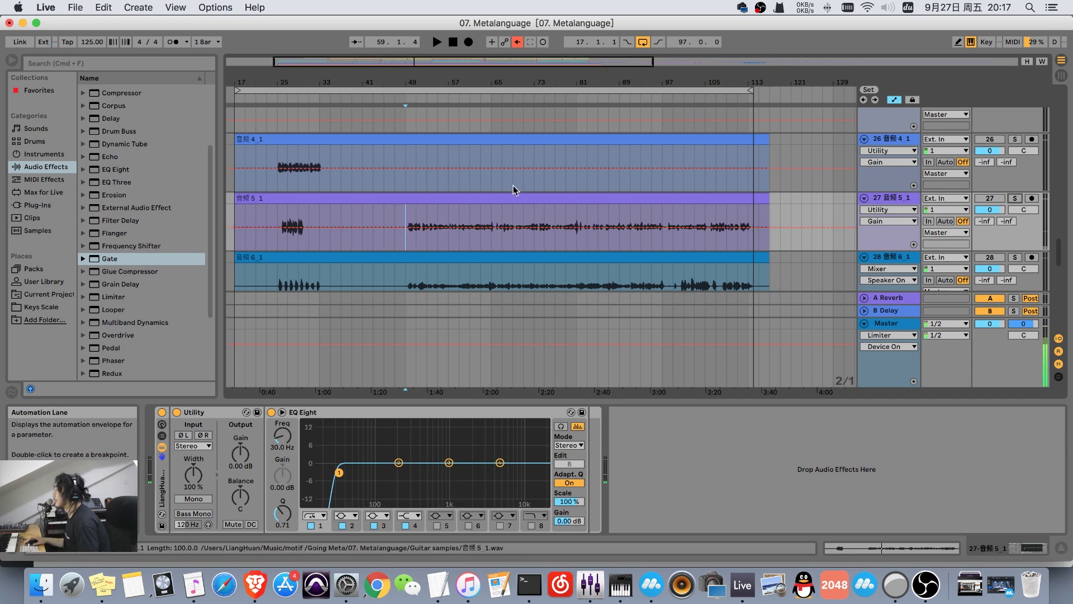
Compare the 音频 5_1 and 音频 6_1 recordings, replaying 27 音频 5_1 soloed from about bar 49 before unsoloing it.
{"action": "scroll", "coordinate": [564, 183], "scroll_direction": "down", "scroll_amount": 1}
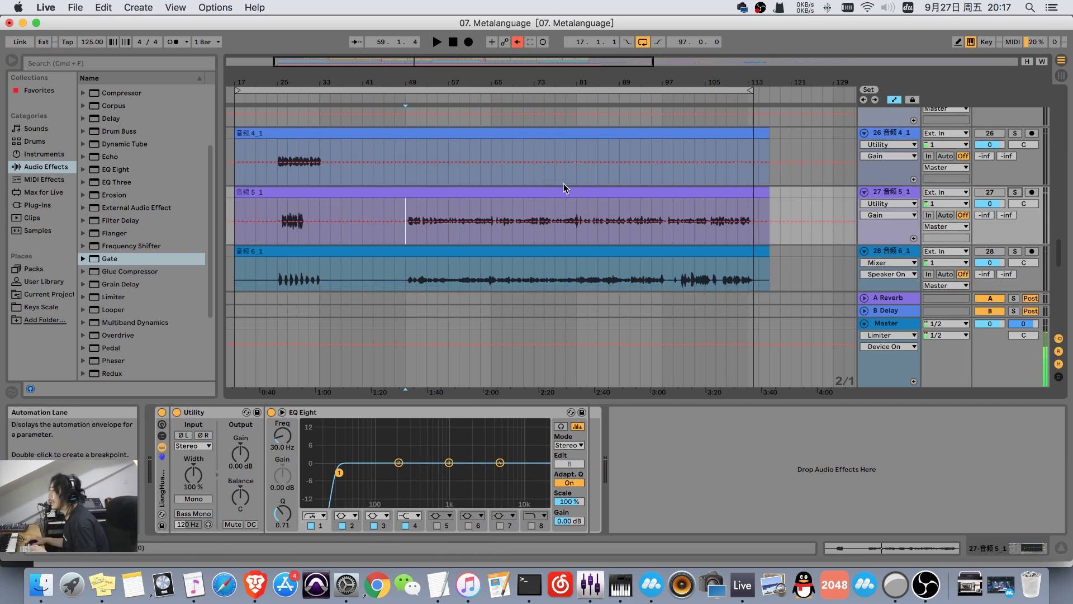
{"action": "scroll", "coordinate": [563, 184], "scroll_direction": "down", "scroll_amount": 5}
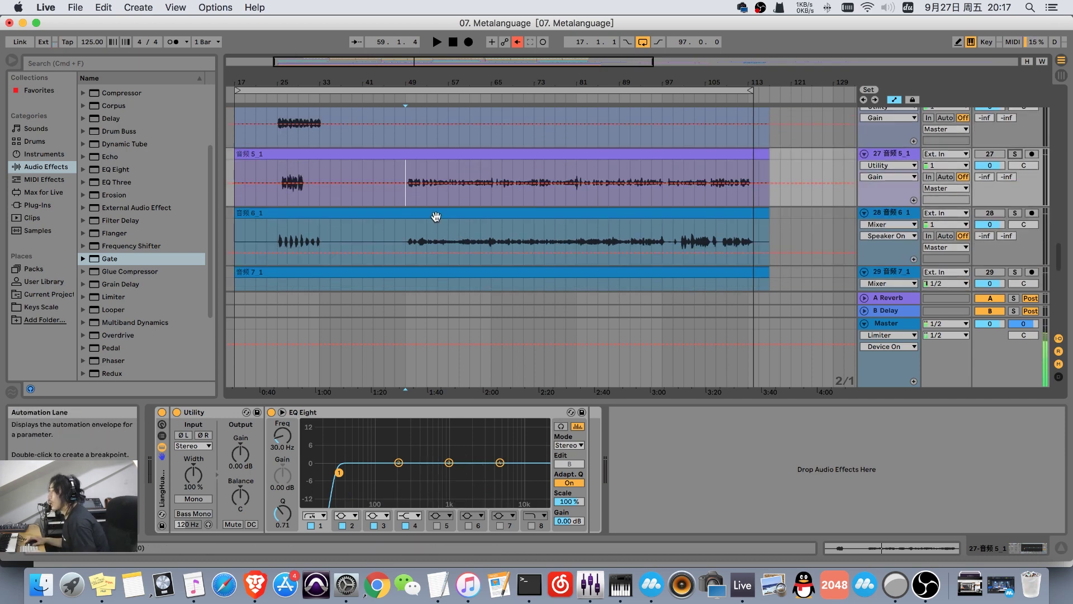
{"action": "mouse_move", "coordinate": [443, 82]}
{"action": "left_mouse_down"}
{"action": "mouse_move", "coordinate": [442, 101]}
{"action": "mouse_move", "coordinate": [448, 86]}
{"action": "left_mouse_up"}
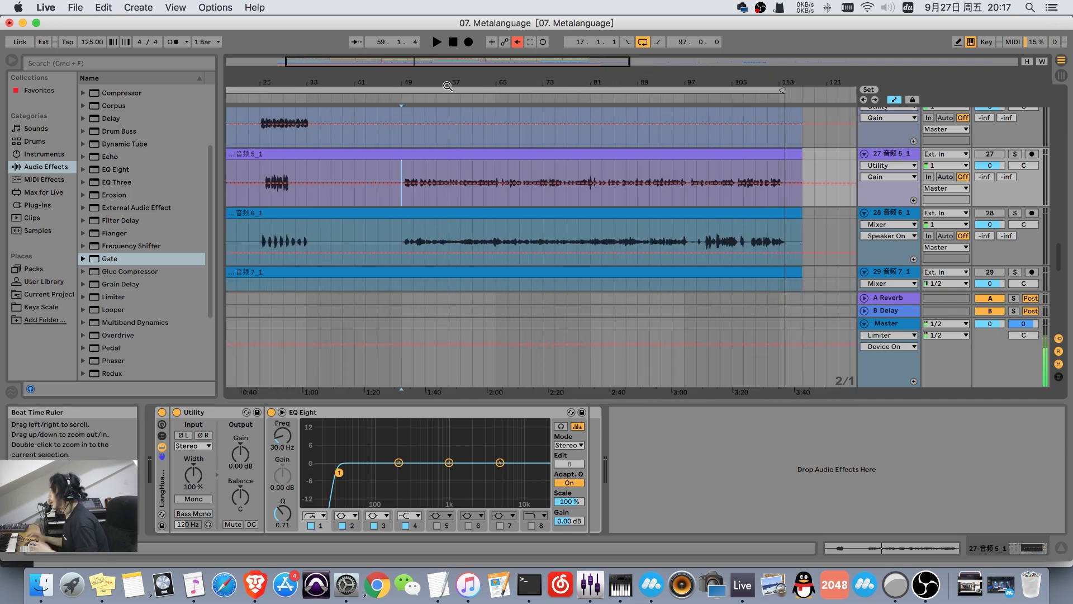
{"action": "left_click", "coordinate": [1018, 155]}
{"action": "key", "text": "space"}
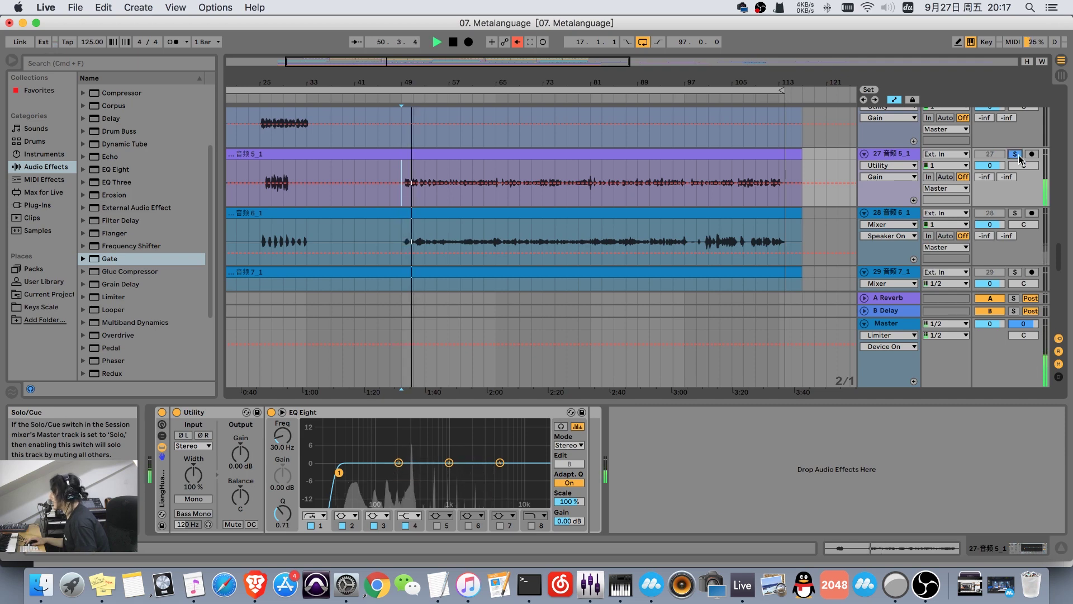
{"action": "key", "text": "space"}
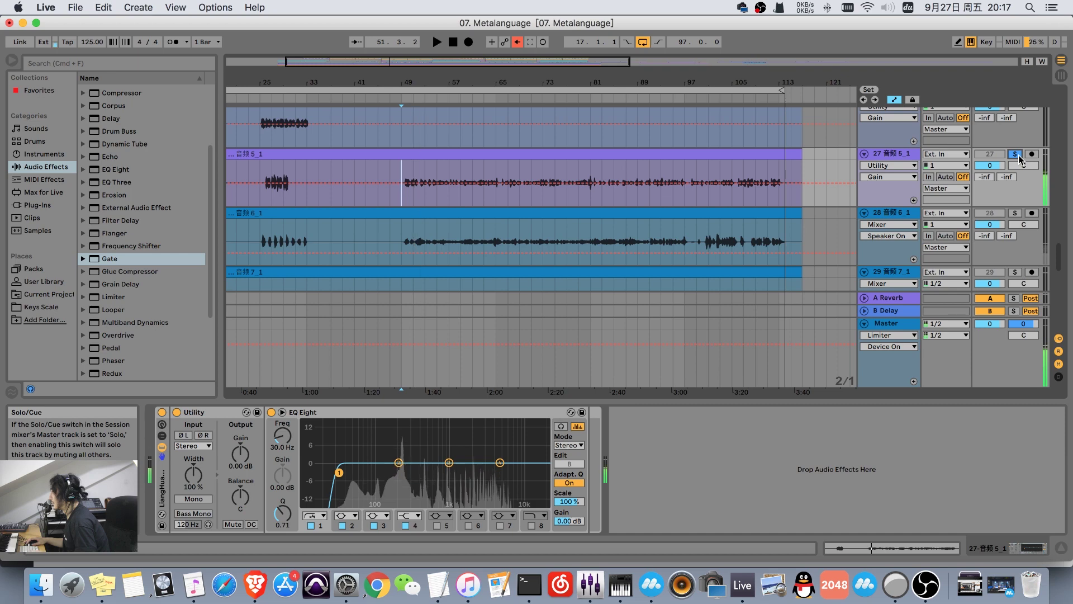
{"action": "left_click", "coordinate": [1018, 155]}
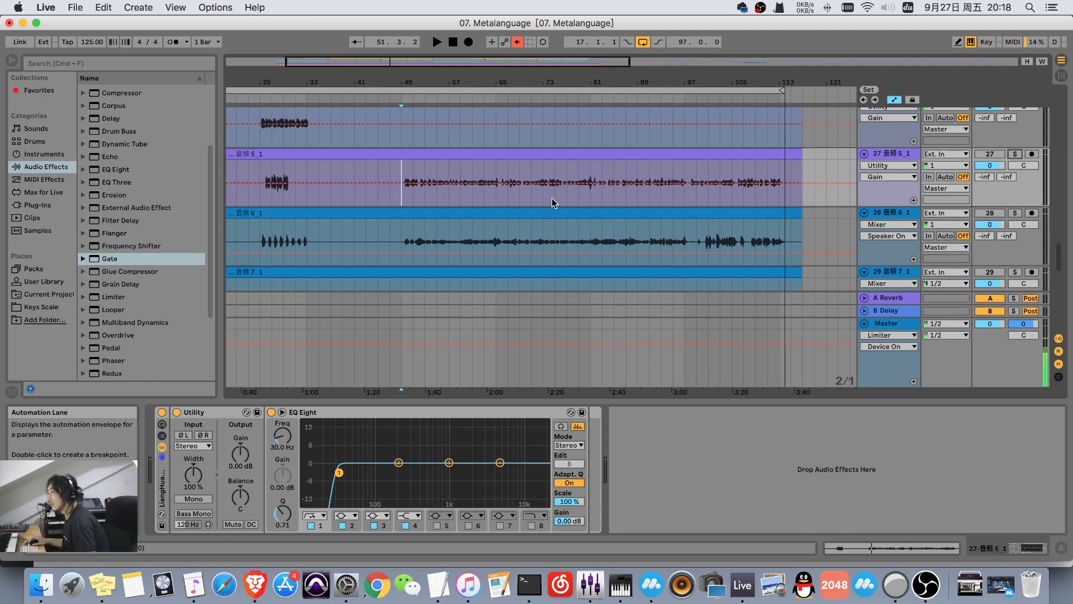
Solo the 28 音频 6_1 track, play its opening notes from about bar 25, and stop and unsolo it.
{"action": "left_click", "coordinate": [1017, 213]}
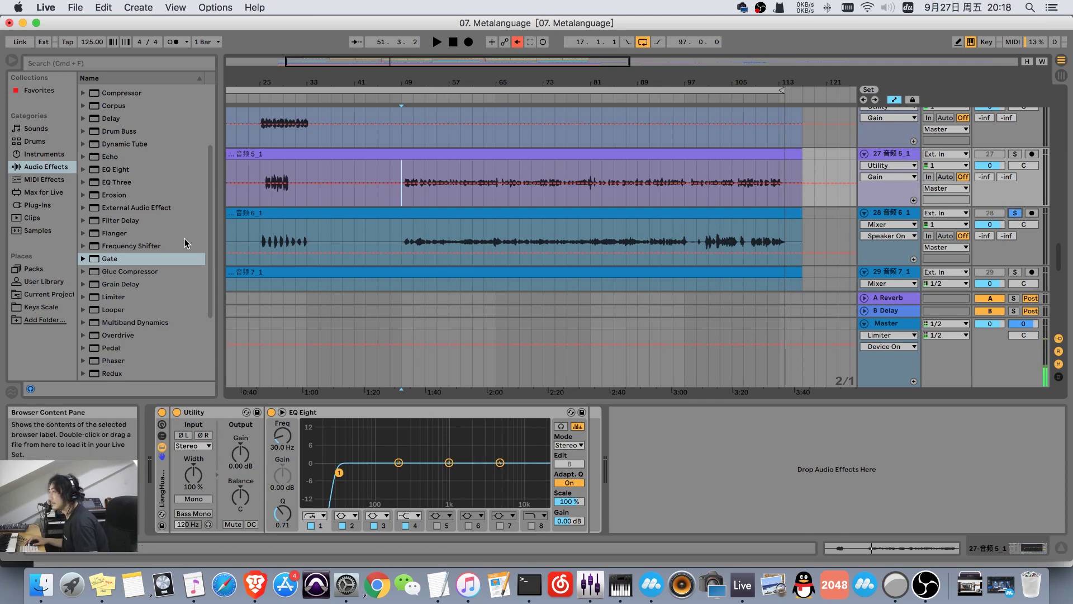
{"action": "left_click", "coordinate": [262, 230]}
{"action": "key", "text": "space"}
{"action": "mouse_move", "coordinate": [276, 82]}
{"action": "left_mouse_down"}
{"action": "mouse_move", "coordinate": [275, 112]}
{"action": "mouse_move", "coordinate": [275, 92]}
{"action": "left_mouse_up"}
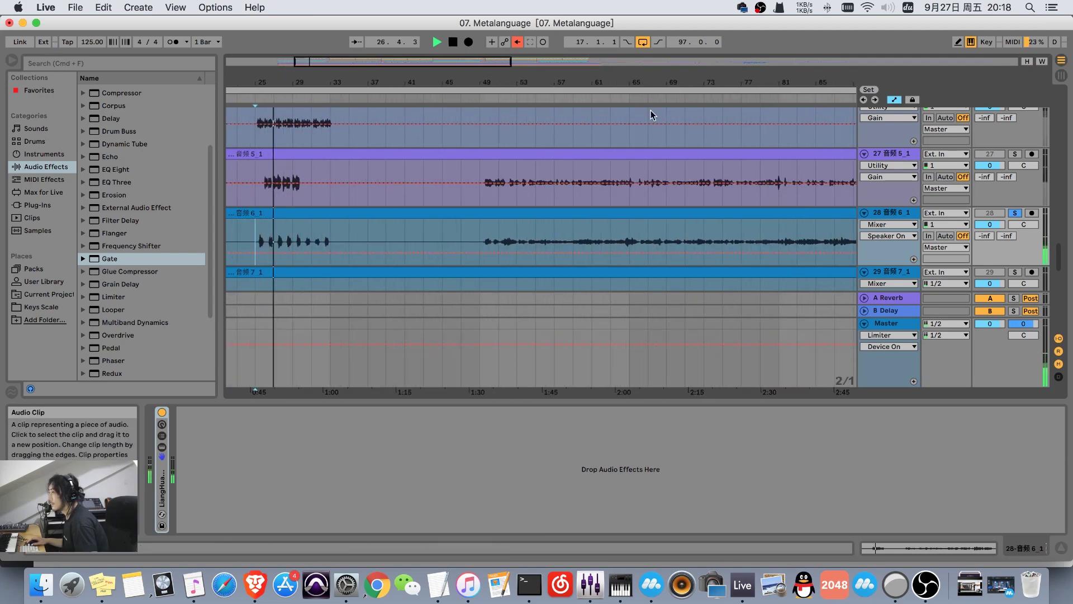
{"action": "key", "text": "space"}
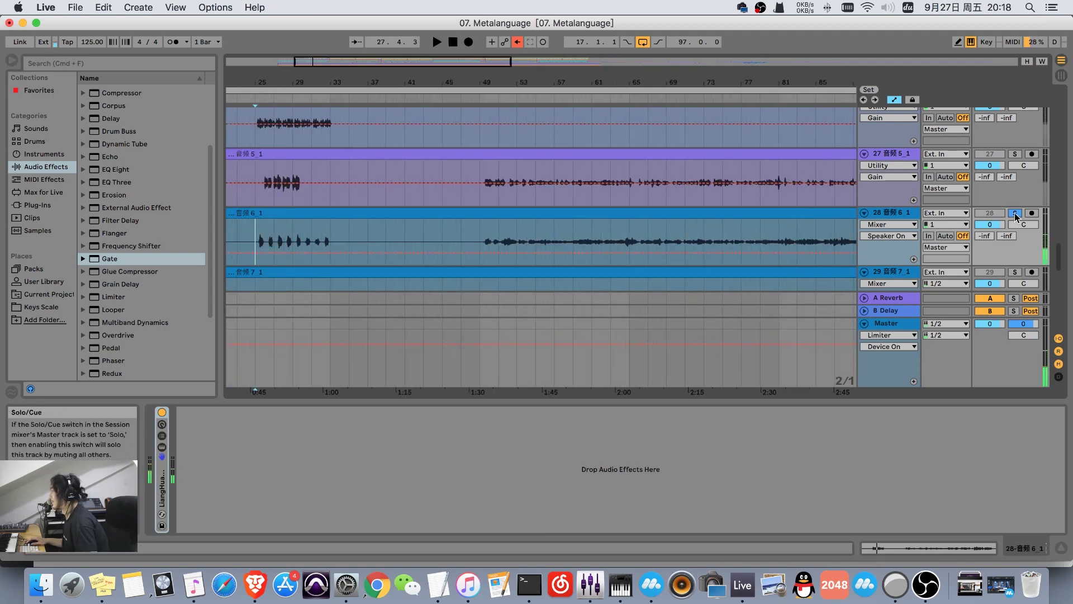
{"action": "left_click", "coordinate": [1016, 213]}
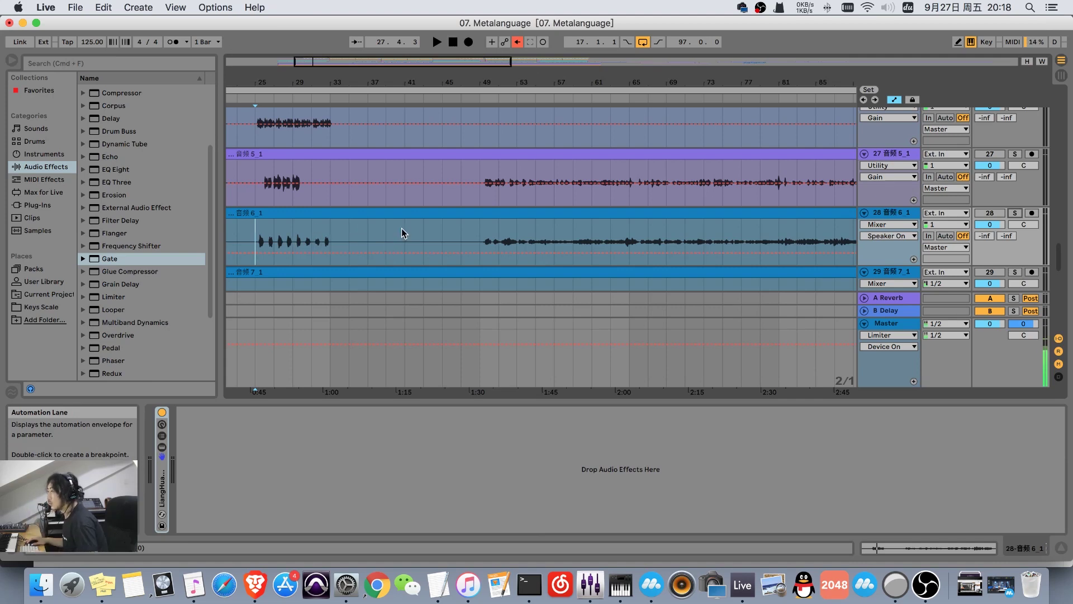
Solo the 28 音频 6_1 track again and play its long passage from bar 49.
{"action": "left_click", "coordinate": [485, 224]}
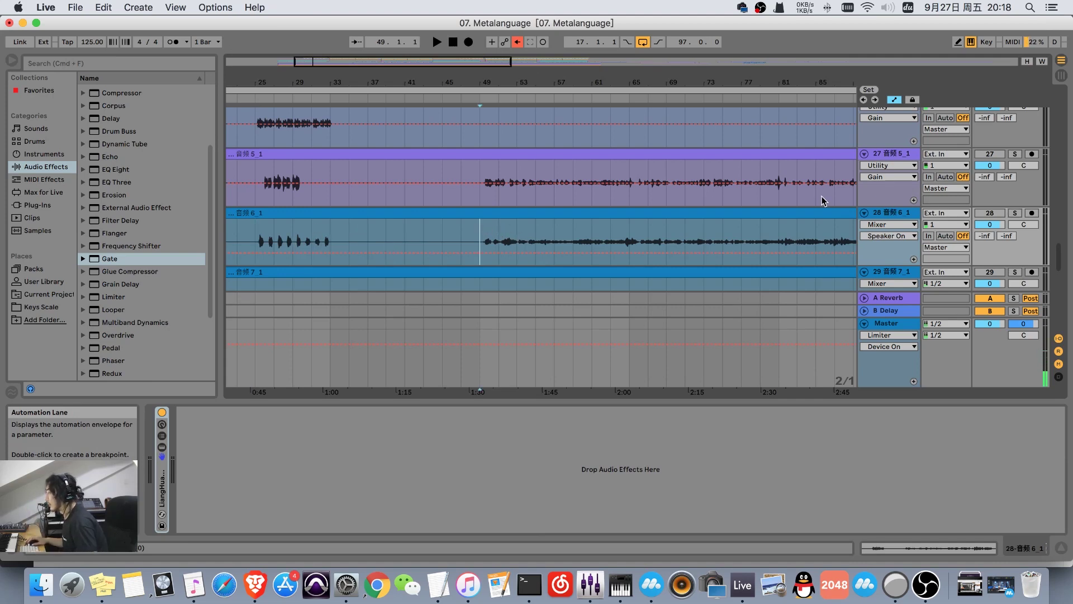
{"action": "left_click", "coordinate": [1015, 214]}
{"action": "key", "text": "space"}
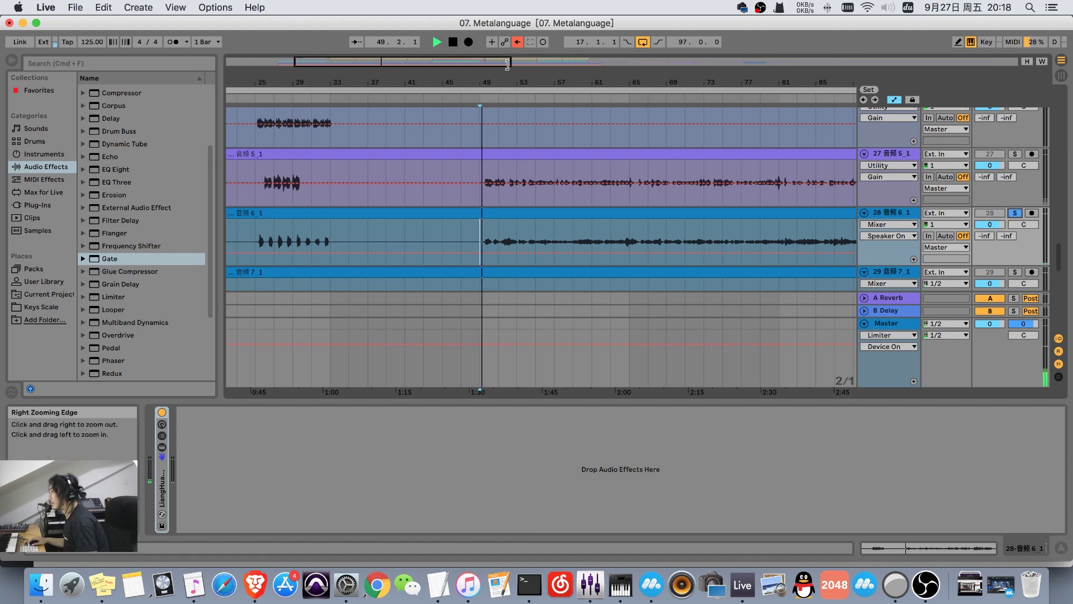
{"action": "left_click_drag", "start_coordinate": [523, 74], "coordinate": [444, 78]}
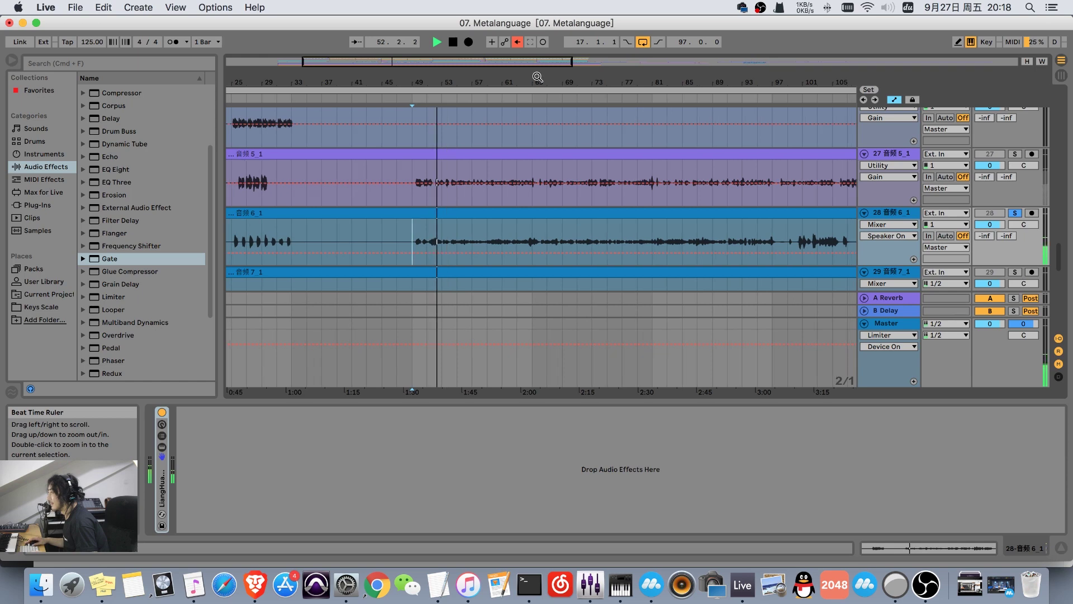
Show the rack devices of the 28 音频 6_1 track, set the Utility gain to 0 dB, and end its soloed playback.
{"action": "left_click", "coordinate": [162, 448]}
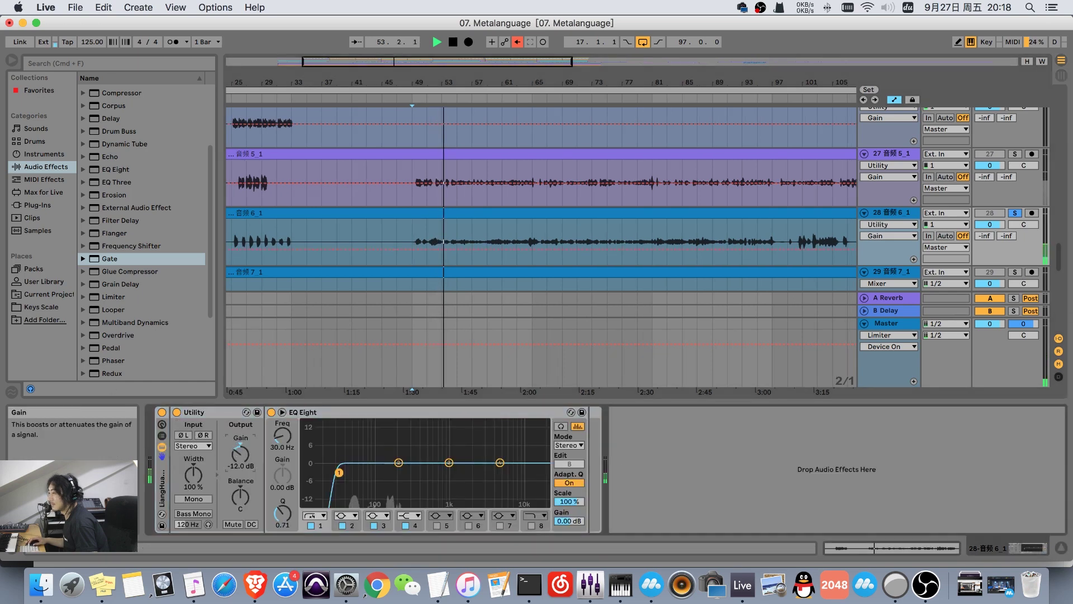
{"action": "left_click_drag", "start_coordinate": [473, 82], "coordinate": [474, 72]}
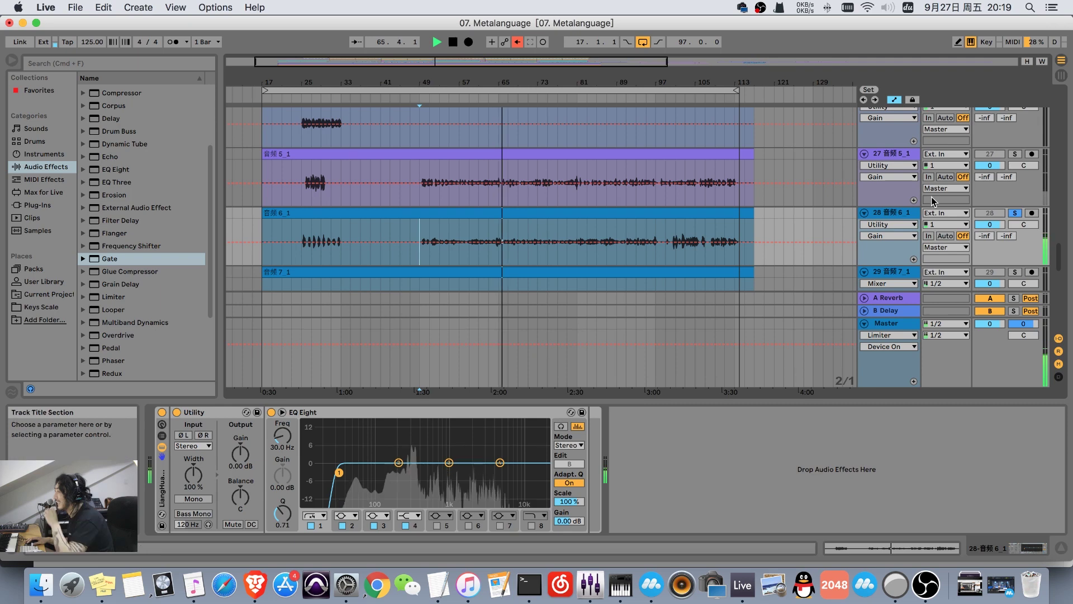
{"action": "left_click", "coordinate": [1014, 213]}
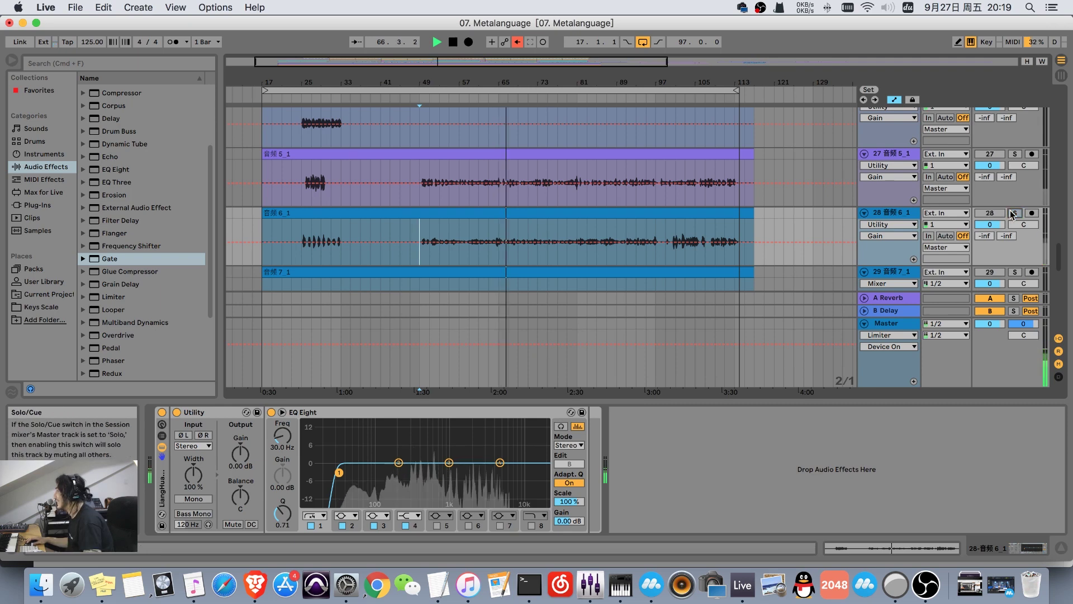
{"action": "key", "text": "space"}
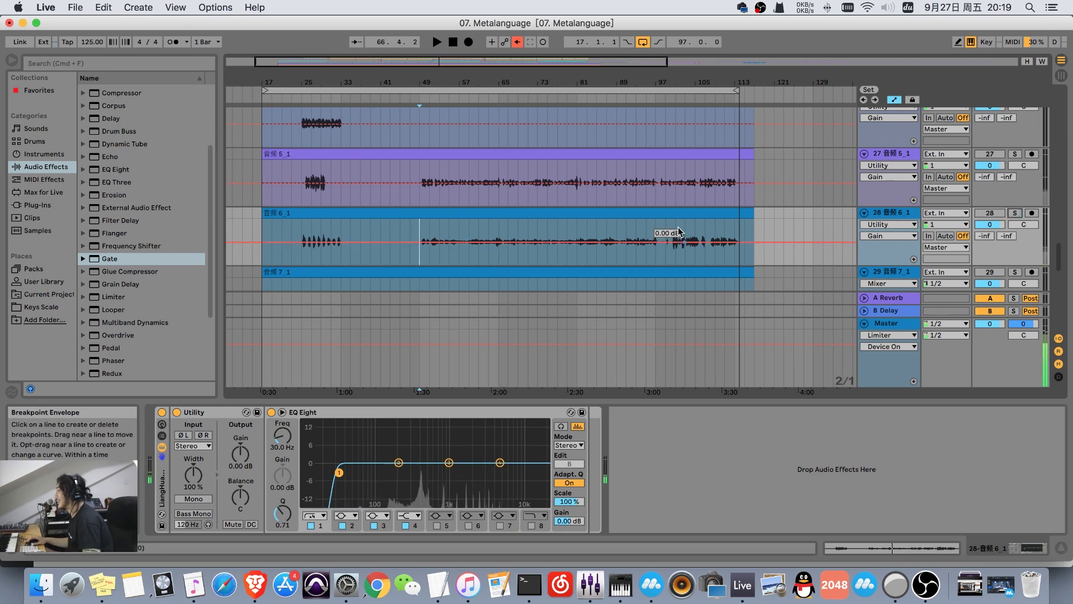
Switch to the Brave browser to read the viewers' chat on the Huya live-stream page, and return to Live.
{"action": "left_click", "coordinate": [248, 581]}
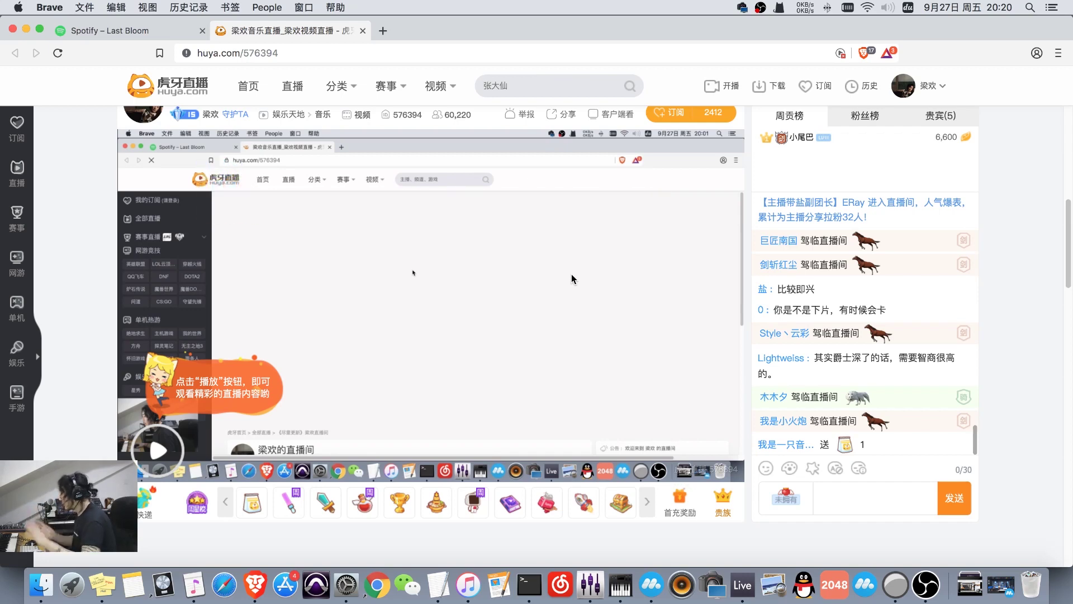
{"action": "mouse_move", "coordinate": [620, 308]}
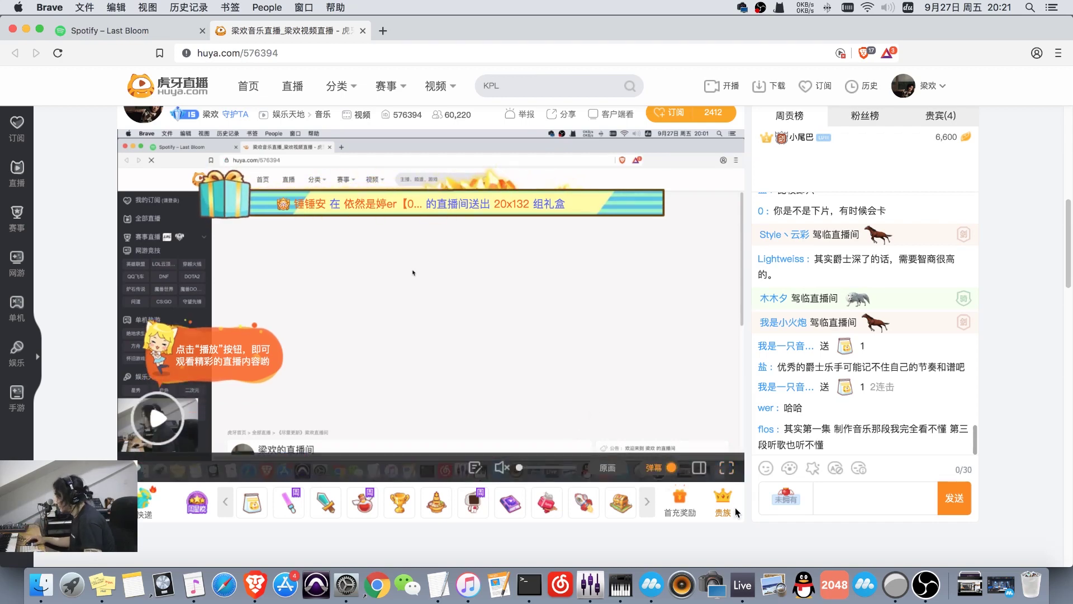
{"action": "left_click", "coordinate": [750, 590]}
Solo the 29 音频 7_1 track, play its passage from bar 49, and stop and unsolo it.
{"action": "scroll", "coordinate": [605, 209], "scroll_direction": "down", "scroll_amount": 5}
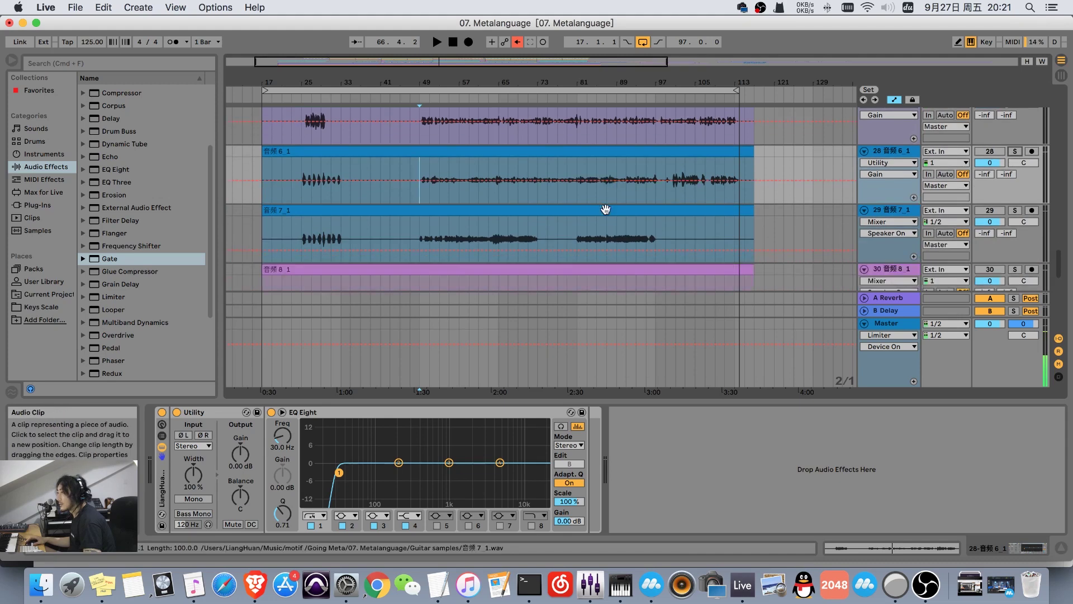
{"action": "left_click", "coordinate": [1016, 210]}
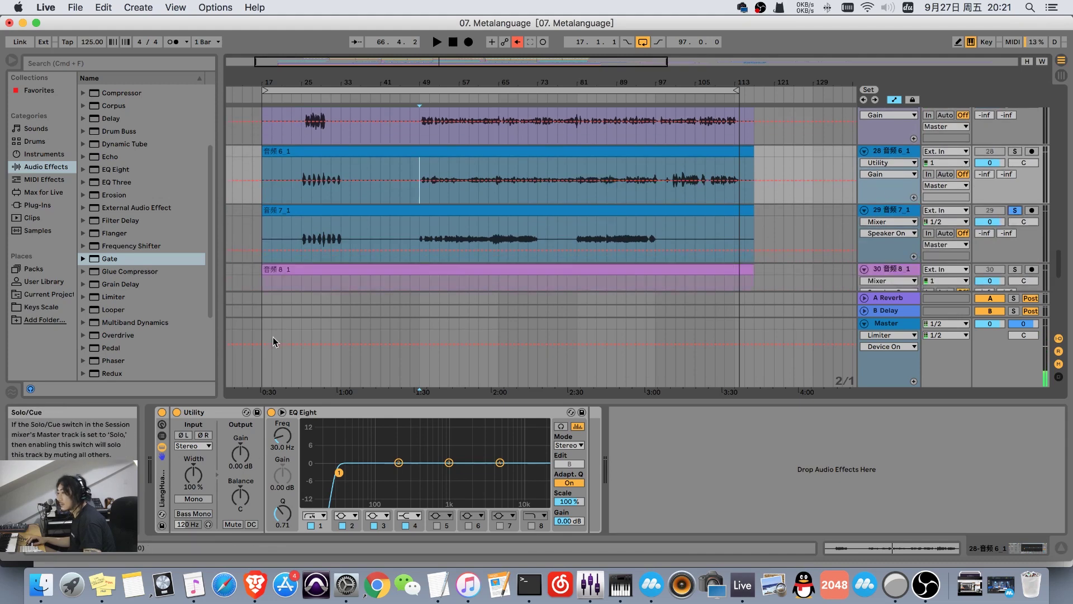
{"action": "left_click", "coordinate": [420, 253]}
{"action": "key", "text": "space"}
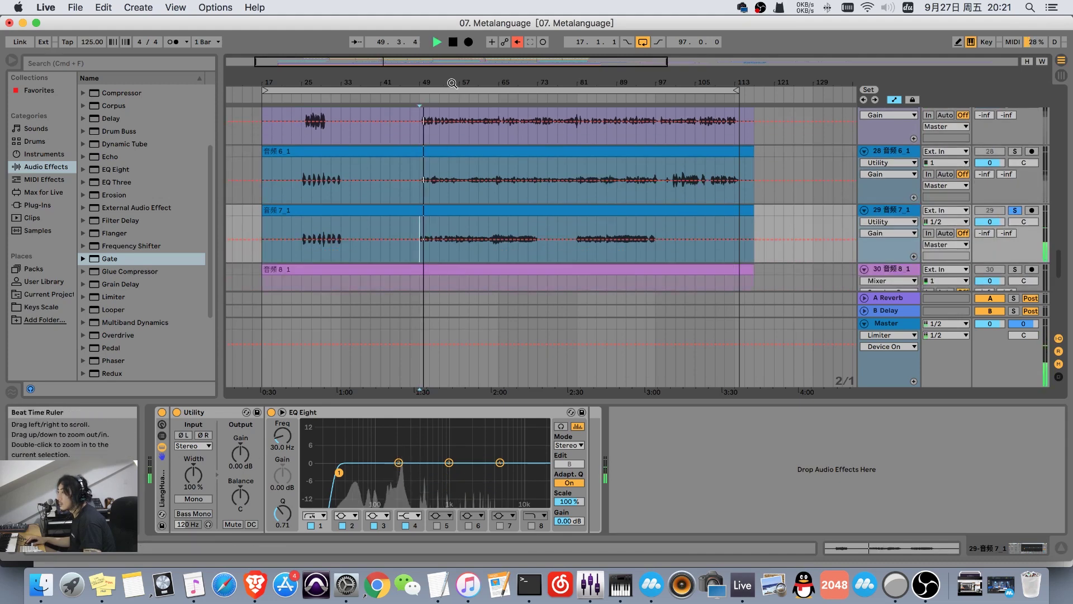
{"action": "left_click_drag", "start_coordinate": [416, 84], "coordinate": [417, 101]}
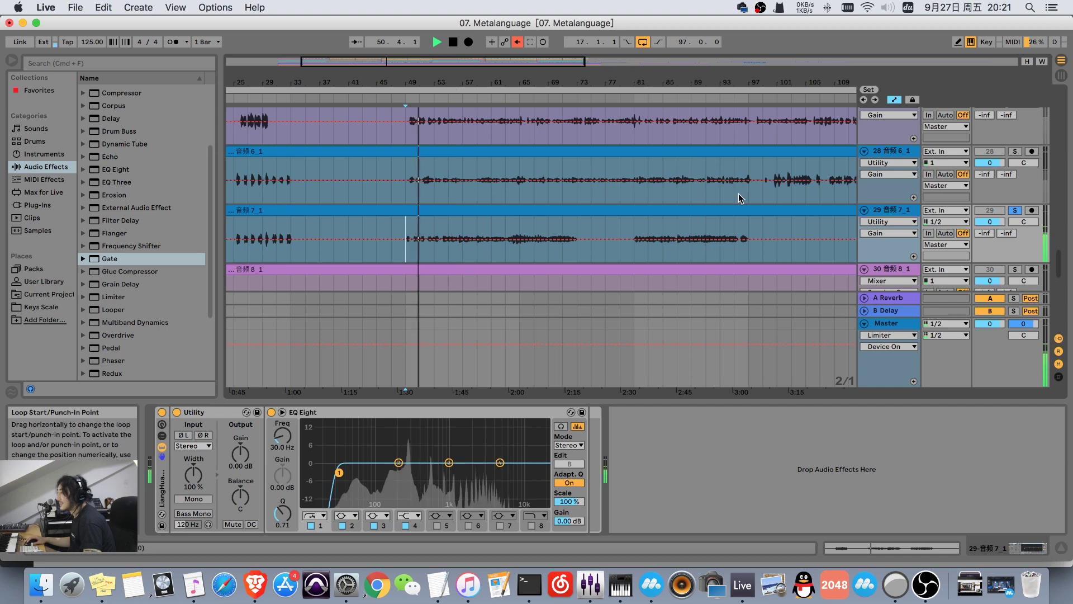
{"action": "left_click", "coordinate": [1013, 211]}
{"action": "key", "text": "space"}
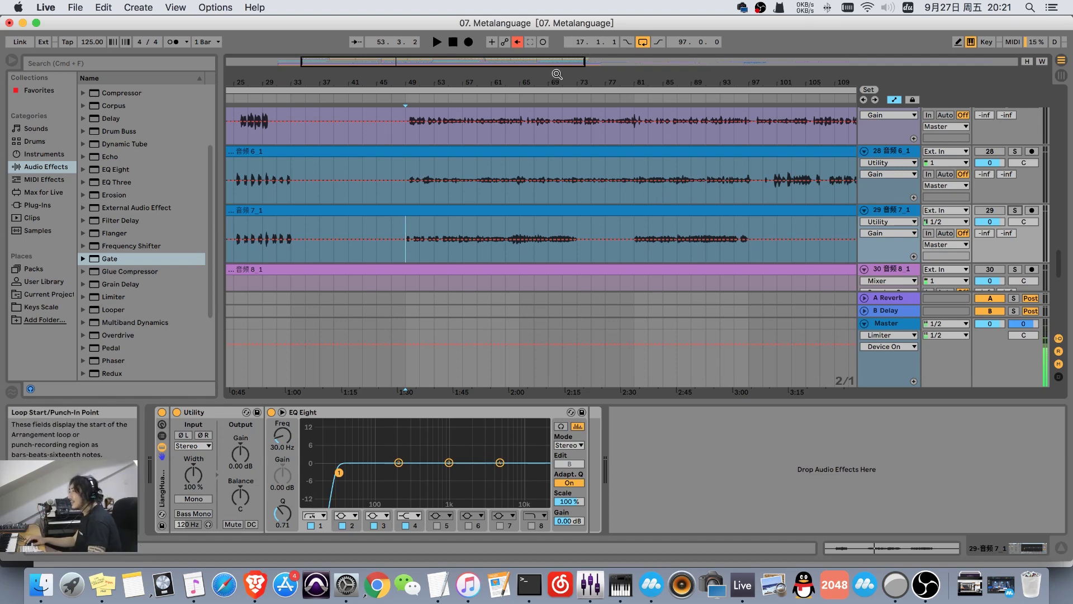
Solo the 29 音频 7_1 track again, play its denser part from about bar 64, and stop and unsolo it.
{"action": "left_click_drag", "start_coordinate": [553, 72], "coordinate": [558, 77]}
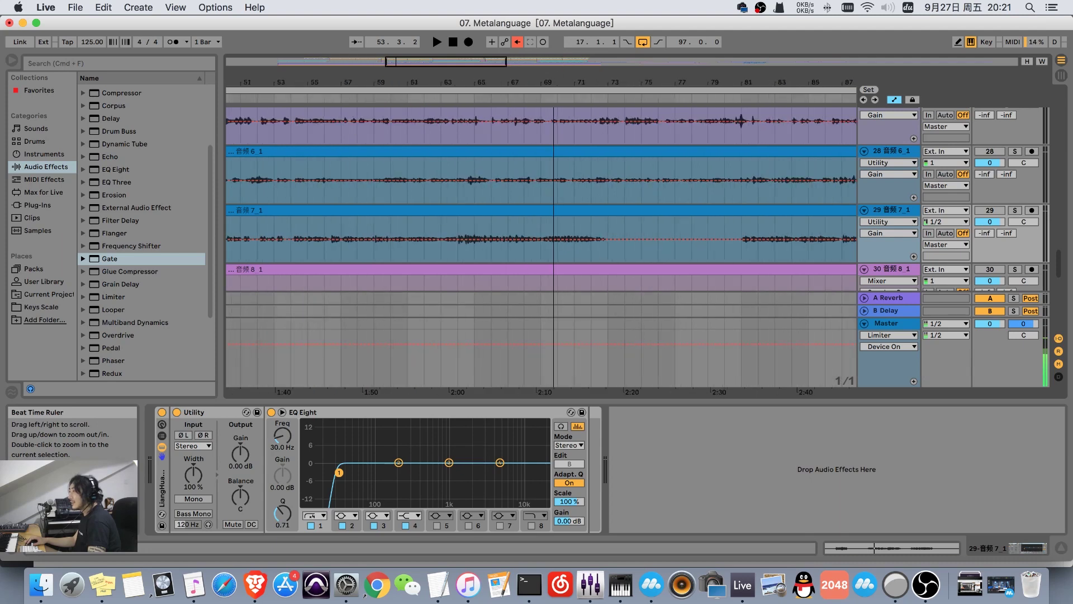
{"action": "left_click", "coordinate": [1014, 210]}
{"action": "left_click", "coordinate": [458, 253]}
{"action": "key", "text": "space"}
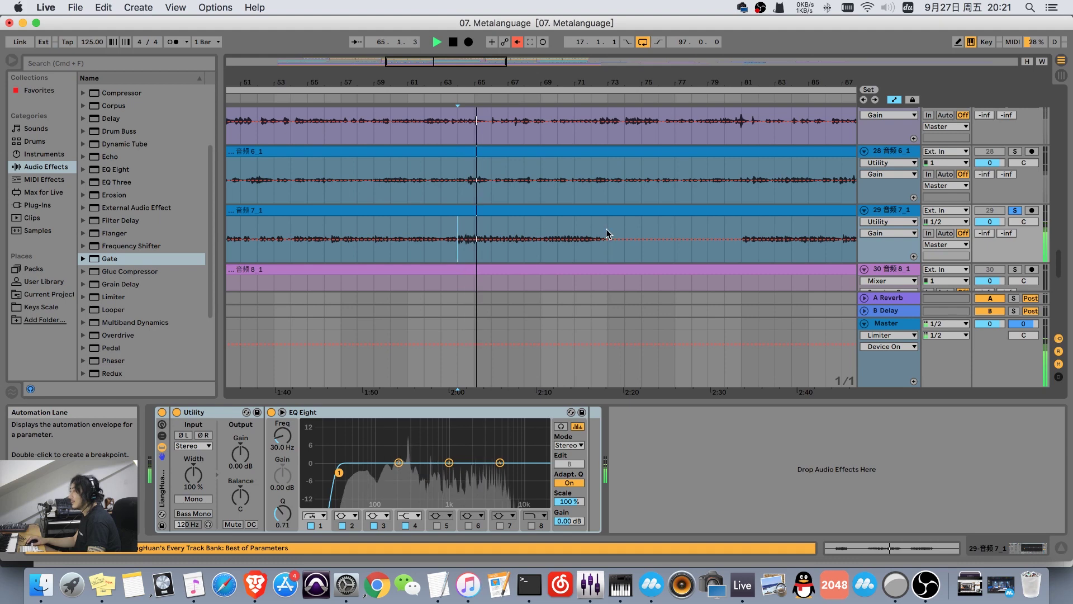
{"action": "key", "text": "space"}
{"action": "left_click", "coordinate": [1015, 211]}
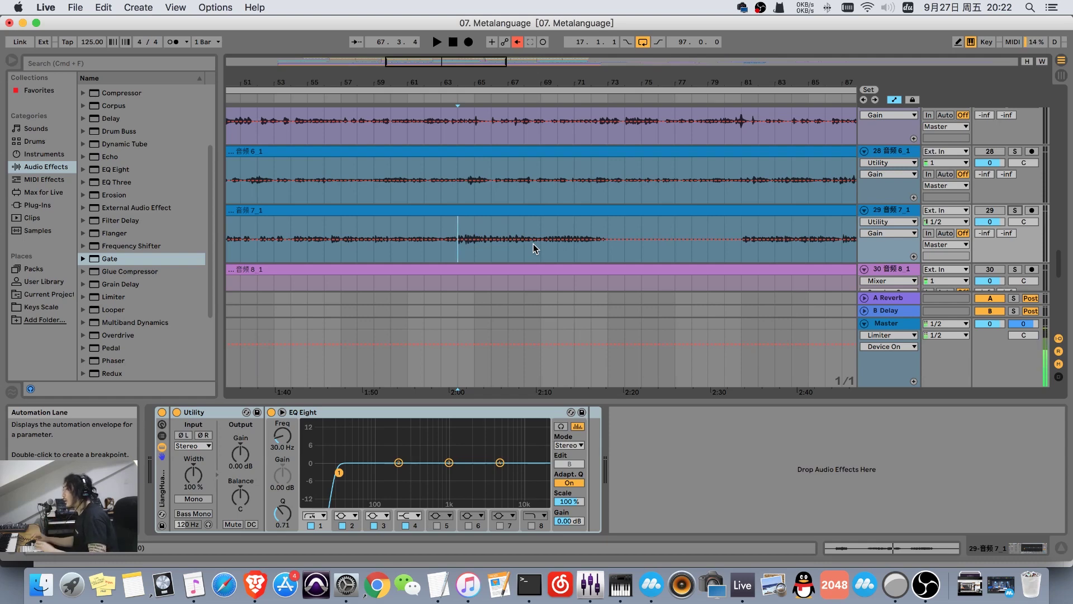
Play the second passage of the 29 音频 7_1 track soloed from about bar 81, and end the playback and solo.
{"action": "left_click_drag", "start_coordinate": [714, 89], "coordinate": [605, 139]}
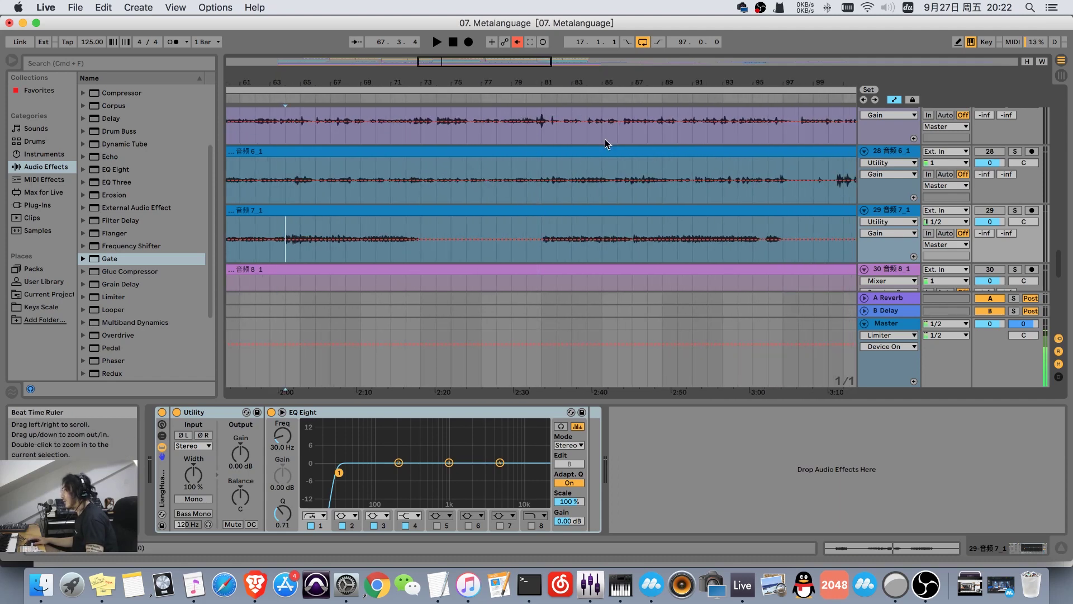
{"action": "left_click", "coordinate": [1016, 211]}
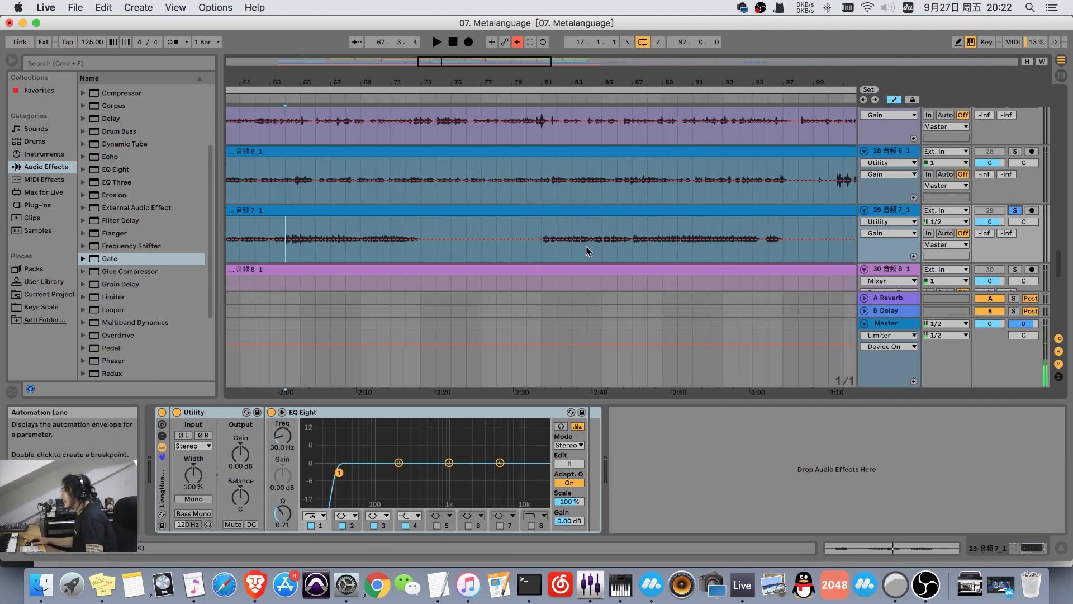
{"action": "left_click", "coordinate": [536, 254]}
{"action": "key", "text": "space"}
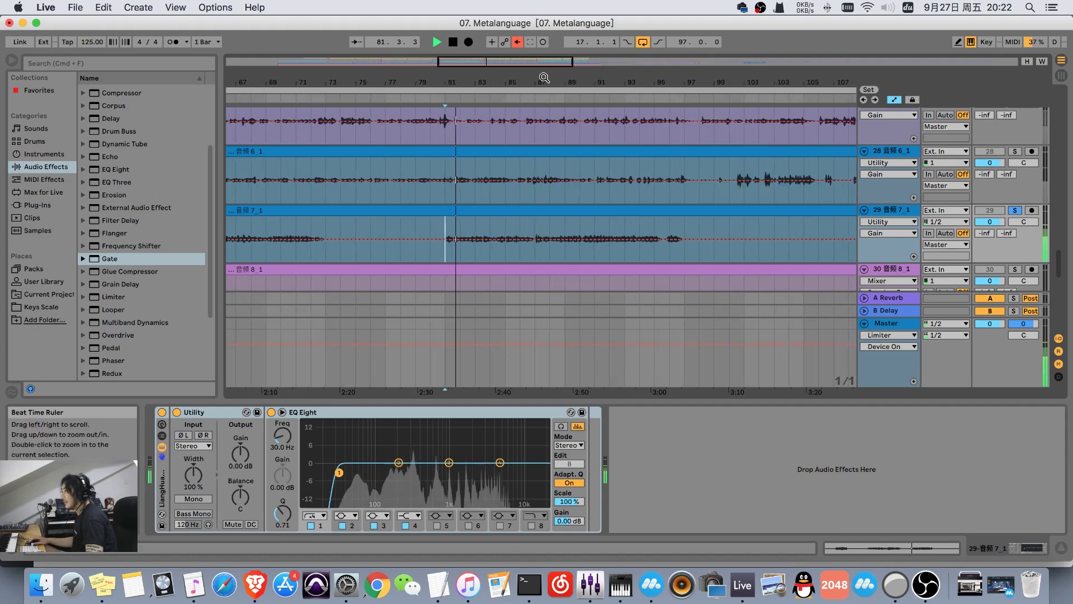
{"action": "key", "text": "space"}
{"action": "left_click", "coordinate": [1015, 211]}
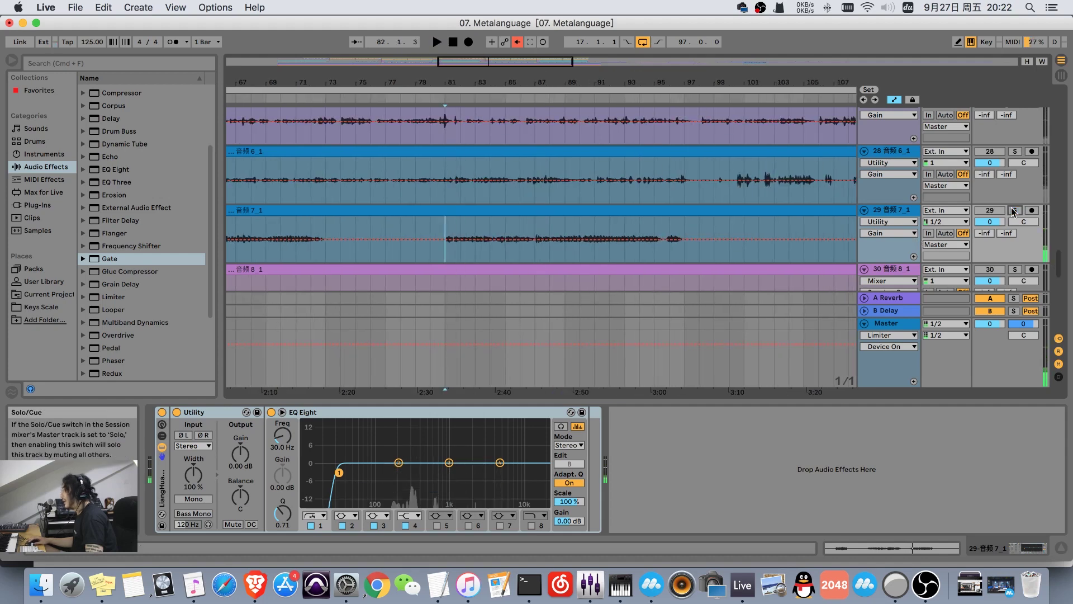
Solo the 28 音频 6_1 track for comparison, play it from about bar 81, and unsolo and stop it.
{"action": "left_click_drag", "start_coordinate": [720, 83], "coordinate": [720, 64]}
{"action": "left_click", "coordinate": [1019, 151]}
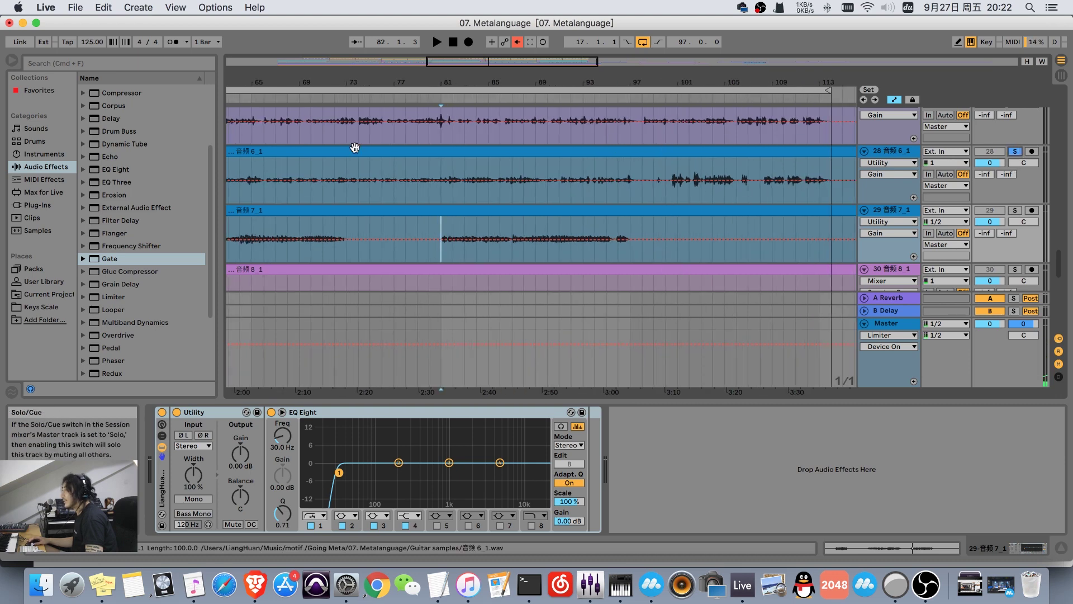
{"action": "left_click", "coordinate": [443, 187]}
{"action": "key", "text": "space"}
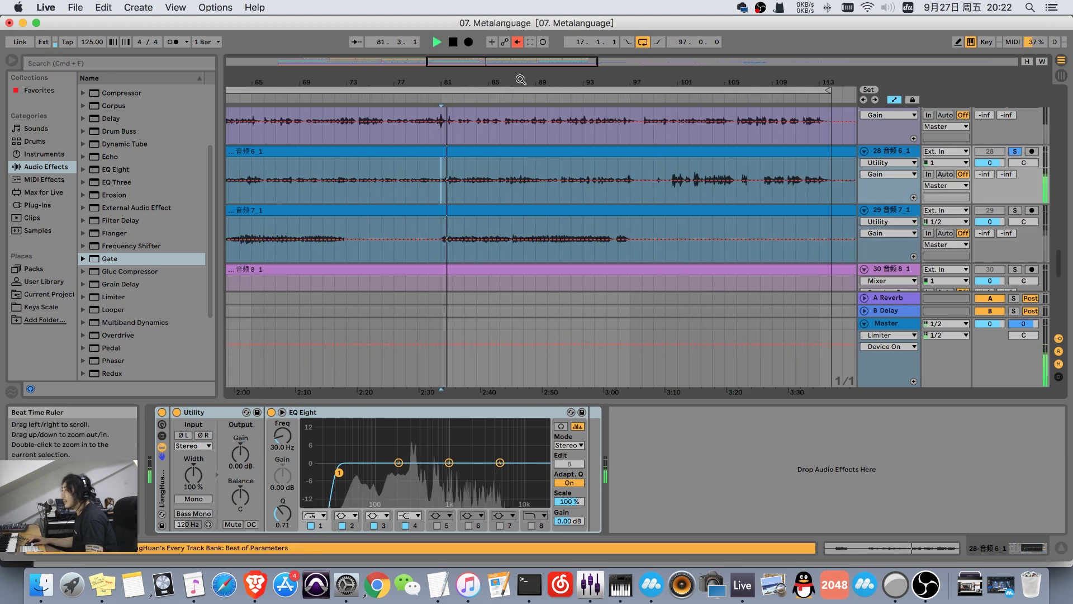
{"action": "key", "text": "minus"}
{"action": "left_click", "coordinate": [1015, 151]}
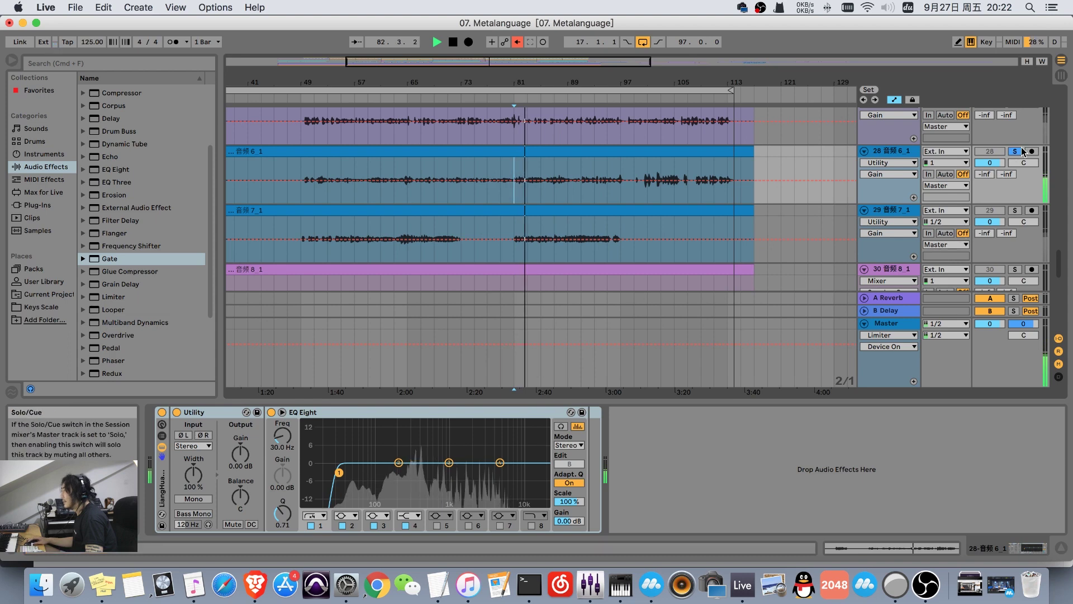
{"action": "key", "text": "space"}
Play the 30 音频 8_1 track soloed, starting from about bar 40 and jumping to about bars 48 and 62.
{"action": "scroll", "coordinate": [535, 177], "scroll_direction": "down", "scroll_amount": 2}
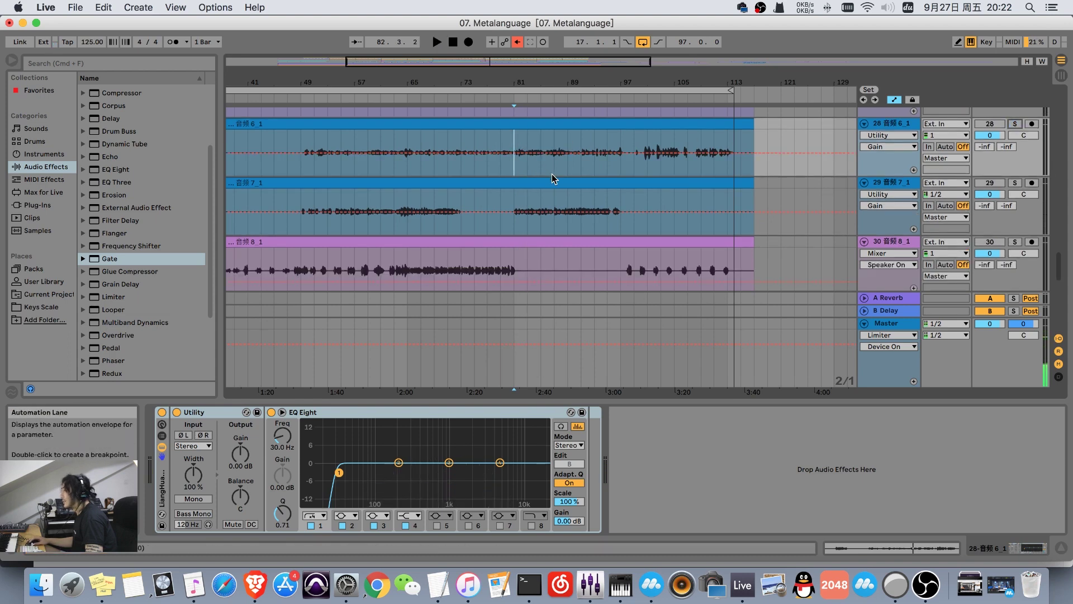
{"action": "left_click", "coordinate": [495, 100]}
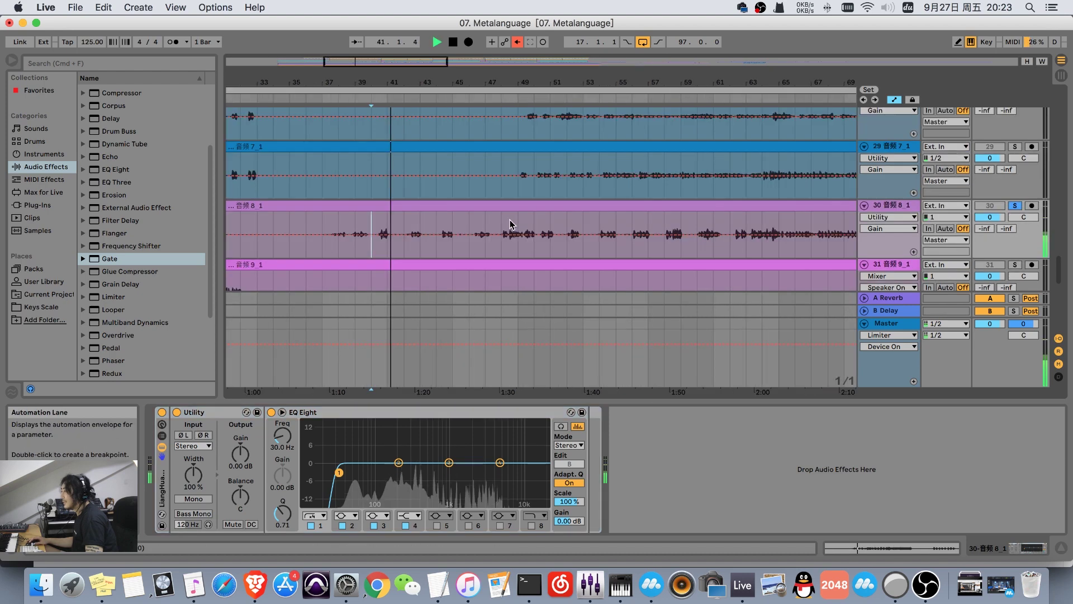
{"action": "left_click", "coordinate": [502, 226]}
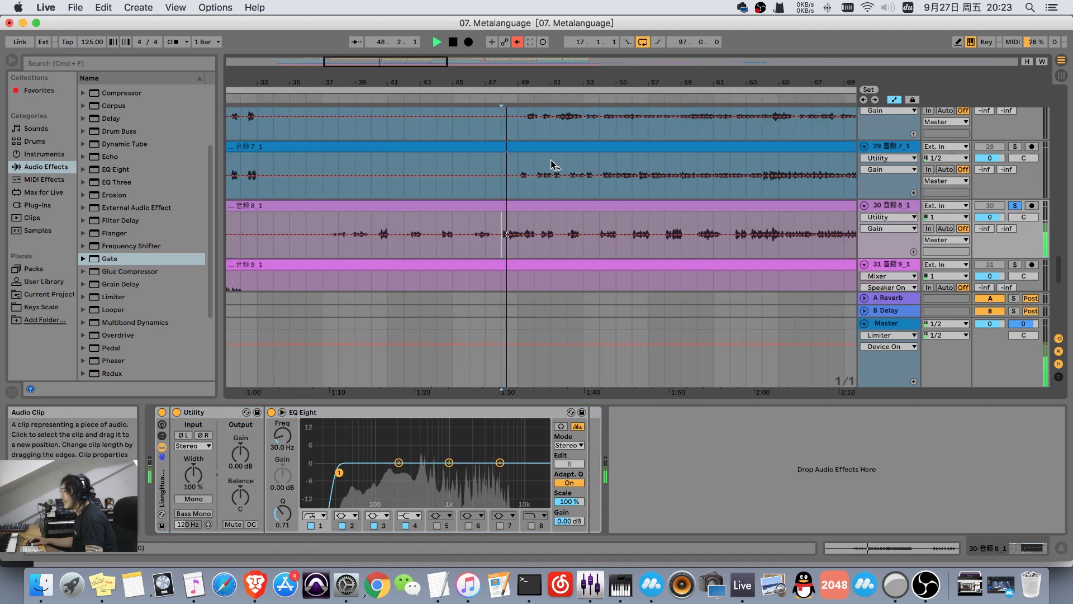
{"action": "left_click_drag", "start_coordinate": [590, 82], "coordinate": [553, 70]}
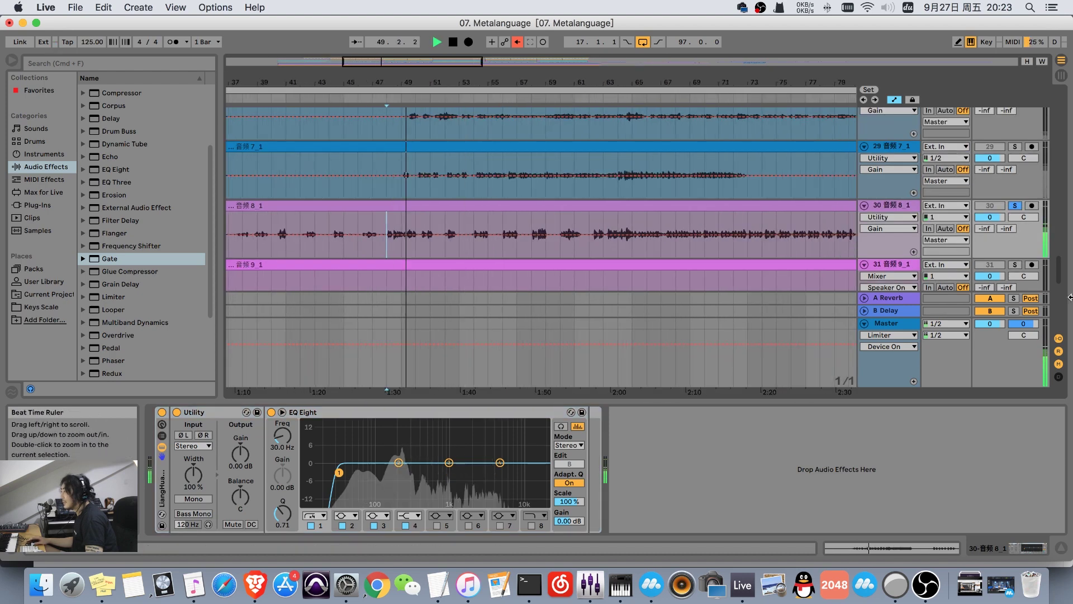
{"action": "left_click", "coordinate": [588, 217]}
{"action": "left_click_drag", "start_coordinate": [618, 83], "coordinate": [520, 92]}
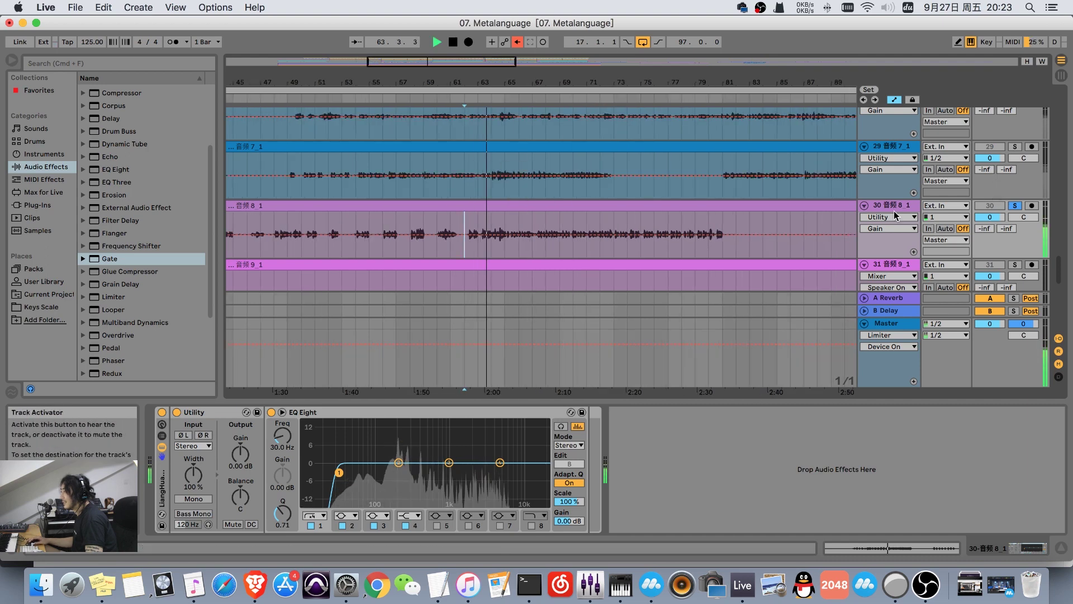
Play further parts of the soloed 30 音频 8_1 track from about bars 67 and 77, and stop and unsolo it.
{"action": "left_click", "coordinate": [535, 221]}
{"action": "key", "text": "space"}
{"action": "key", "text": "space"}
{"action": "left_click_drag", "start_coordinate": [659, 82], "coordinate": [475, 61]}
{"action": "key", "text": "space"}
{"action": "left_click", "coordinate": [471, 224]}
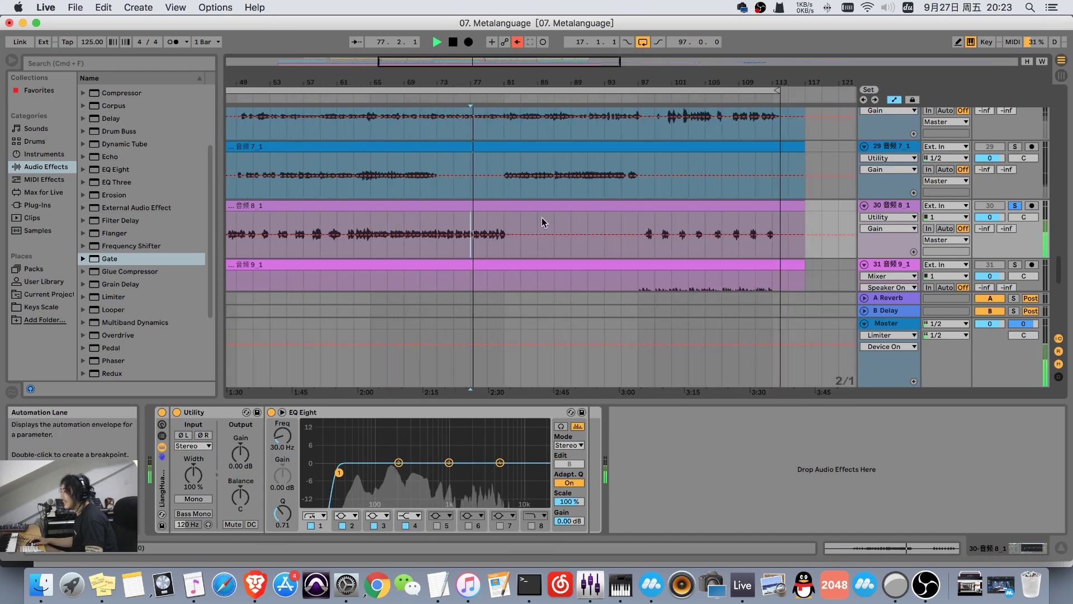
{"action": "key", "text": "space"}
{"action": "scroll", "coordinate": [615, 196], "scroll_direction": "down", "scroll_amount": 2}
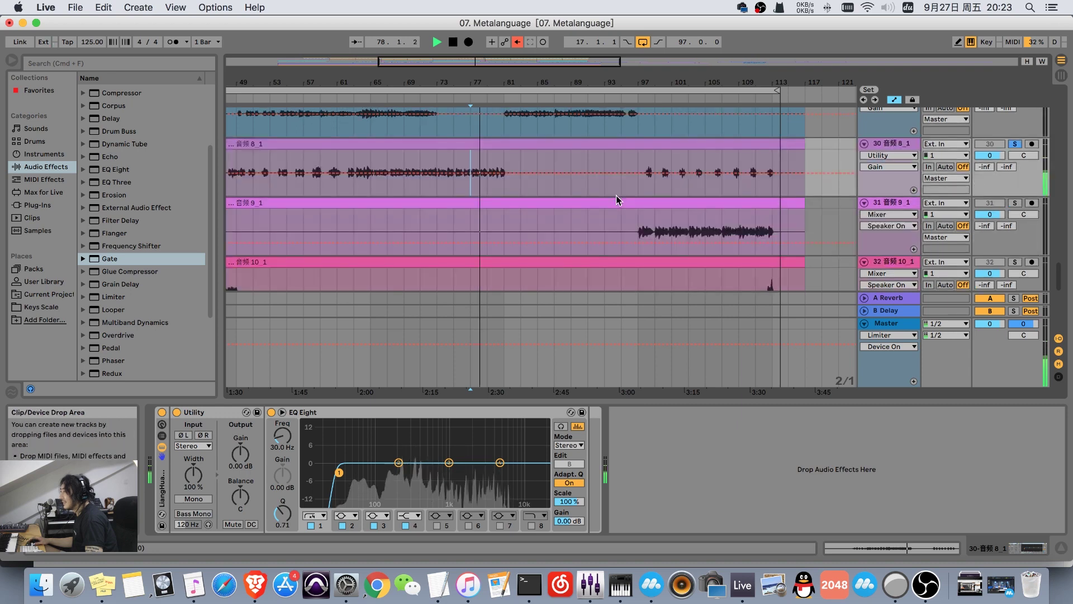
{"action": "key", "text": "minus"}
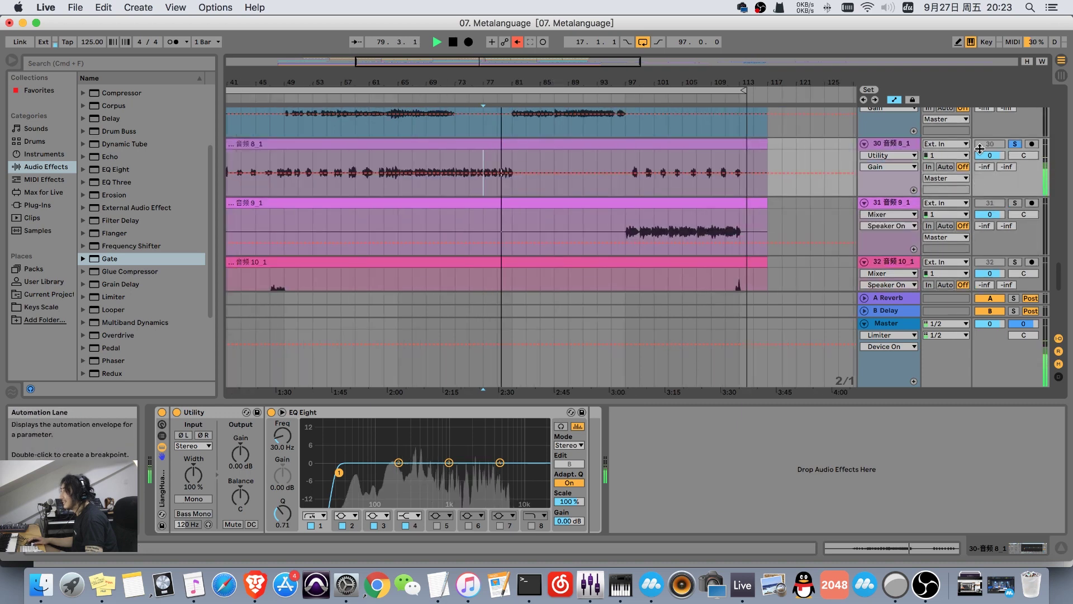
{"action": "key", "text": "space"}
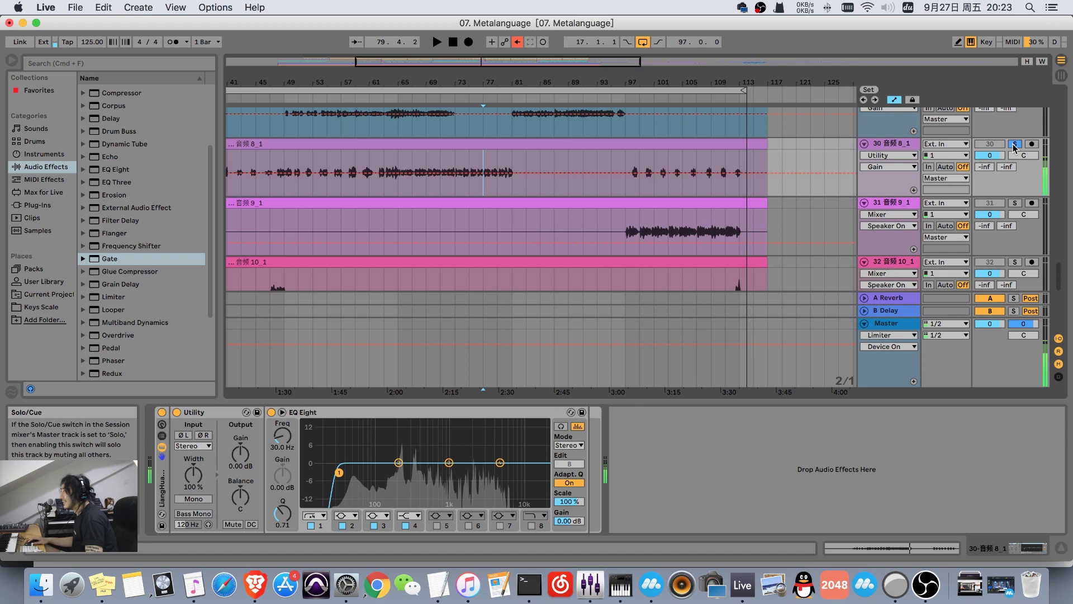
{"action": "left_click", "coordinate": [1015, 147]}
Try the 30 音频 8_1 track activated in the mix by playing from bar 73, and undo its activation.
{"action": "scroll", "coordinate": [528, 212], "scroll_direction": "up", "scroll_amount": 1}
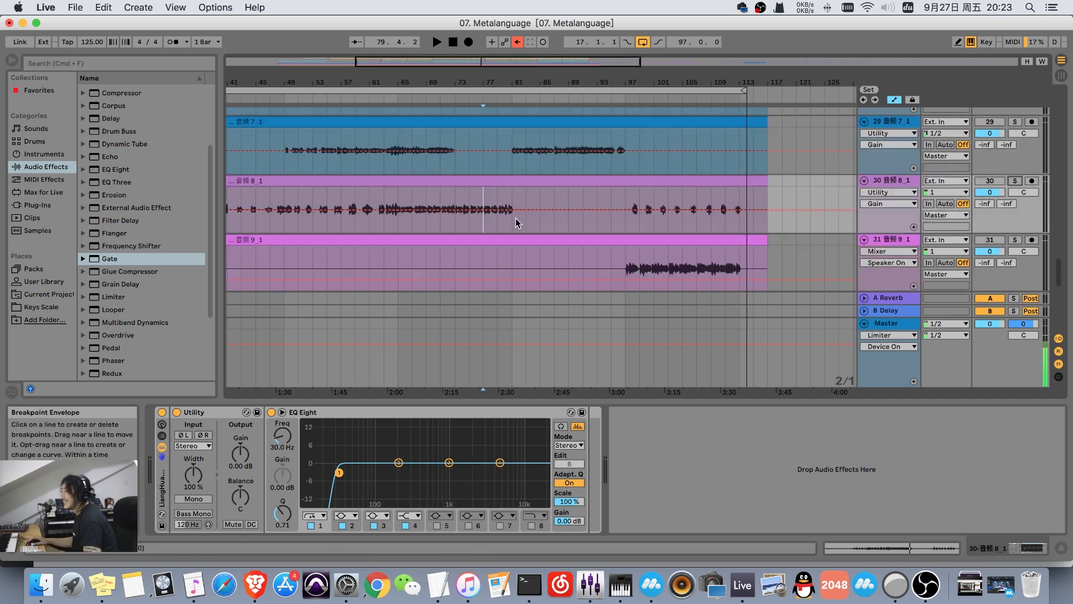
{"action": "scroll", "coordinate": [516, 218], "scroll_direction": "up", "scroll_amount": 2}
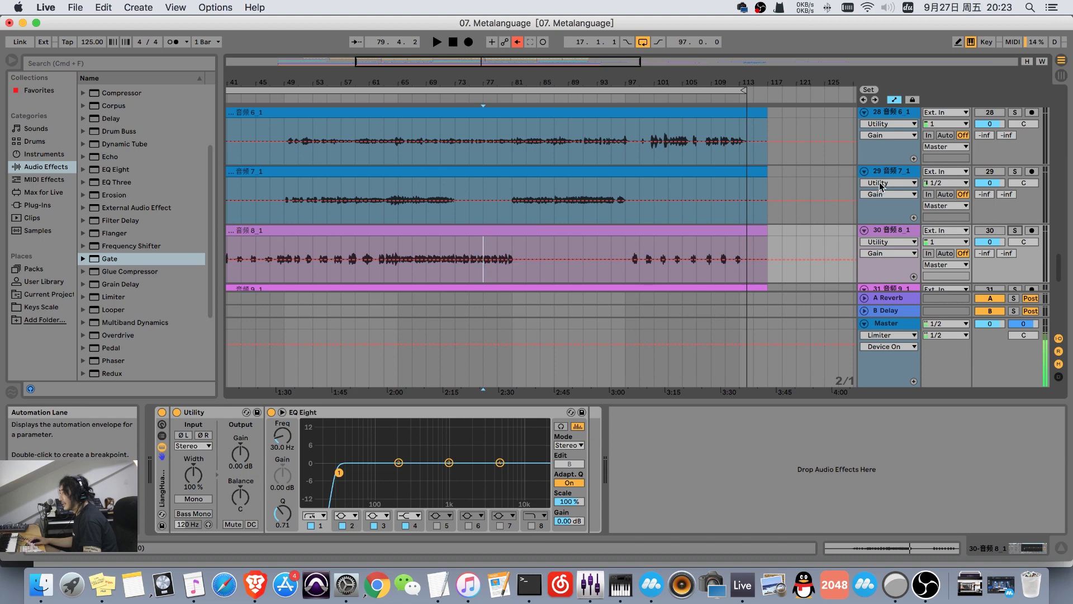
{"action": "left_click", "coordinate": [993, 232]}
{"action": "key", "text": "space"}
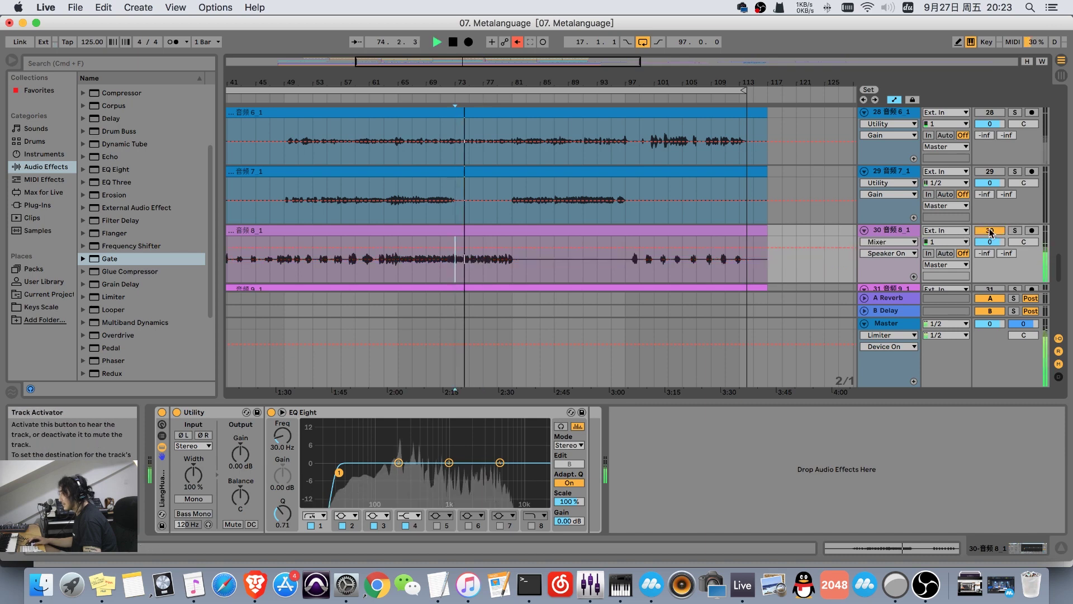
{"action": "key", "text": "space"}
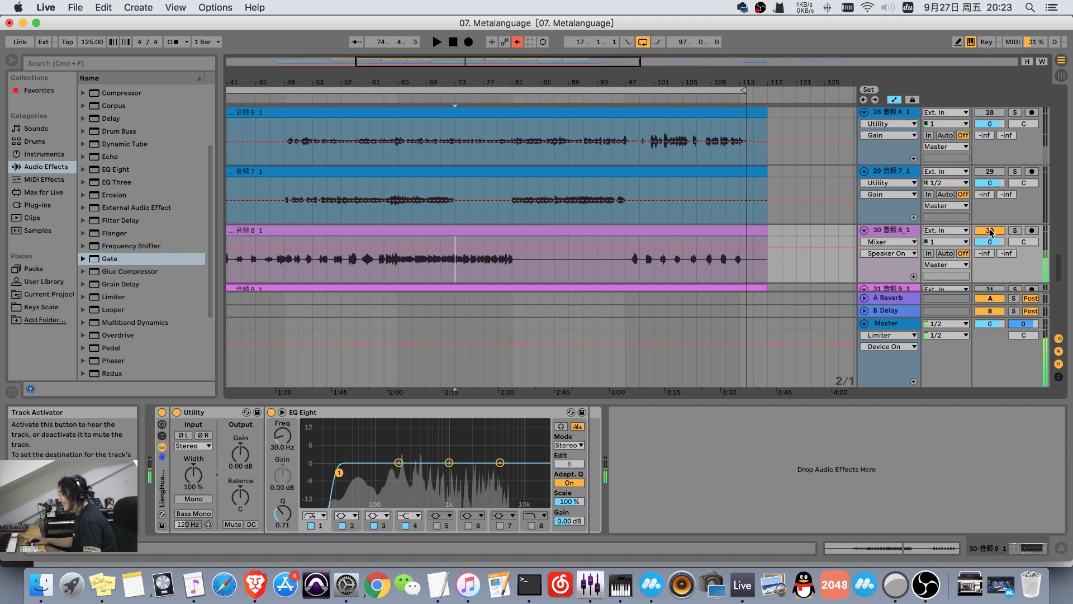
{"action": "left_click", "coordinate": [458, 257]}
{"action": "key", "text": "super+z"}
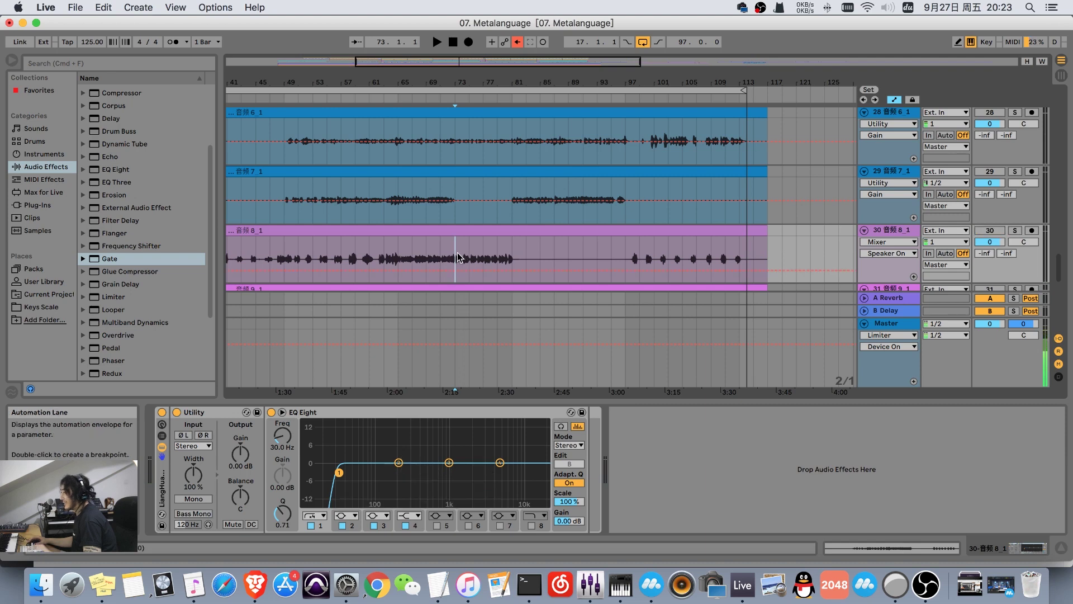
Stop playback of the soloed 28 音频 6_1 track and unsolo it.
{"action": "scroll", "coordinate": [458, 257], "scroll_direction": "down", "scroll_amount": 5}
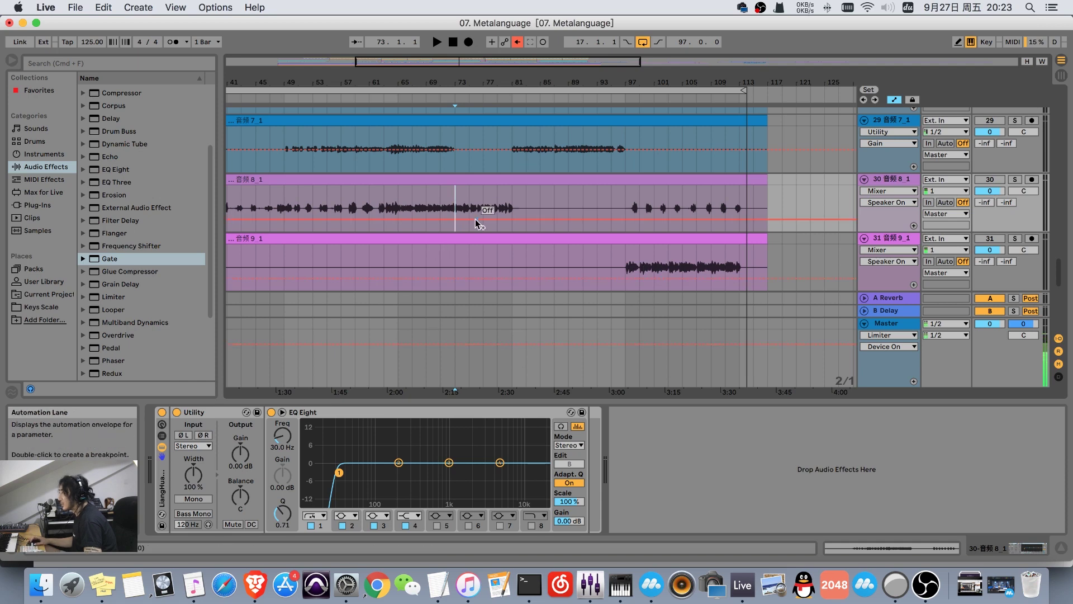
{"action": "scroll", "coordinate": [478, 224], "scroll_direction": "down", "scroll_amount": 1}
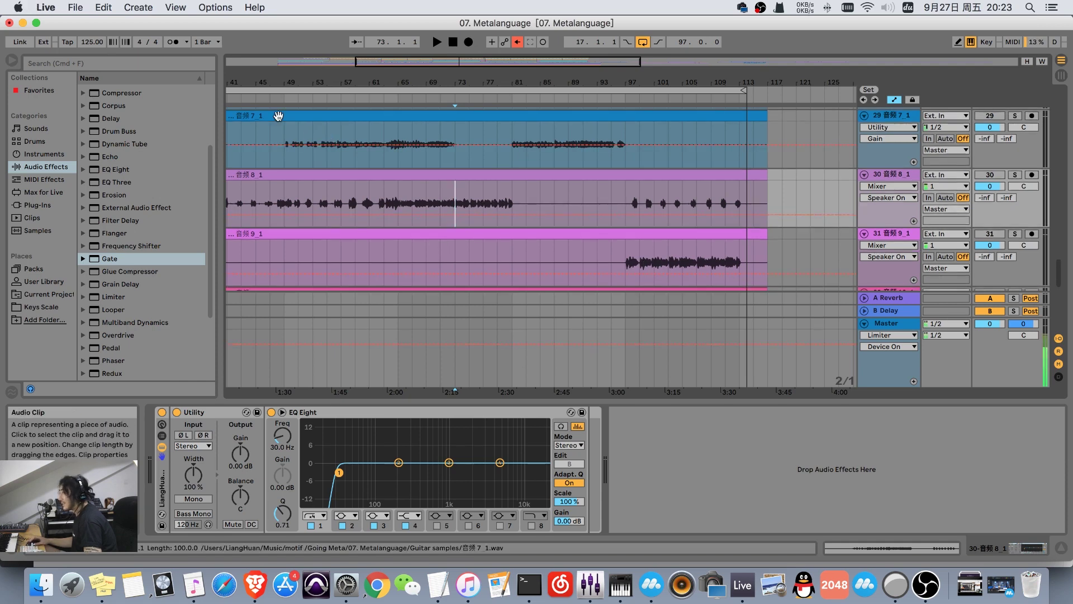
{"action": "scroll", "coordinate": [654, 213], "scroll_direction": "down", "scroll_amount": 1}
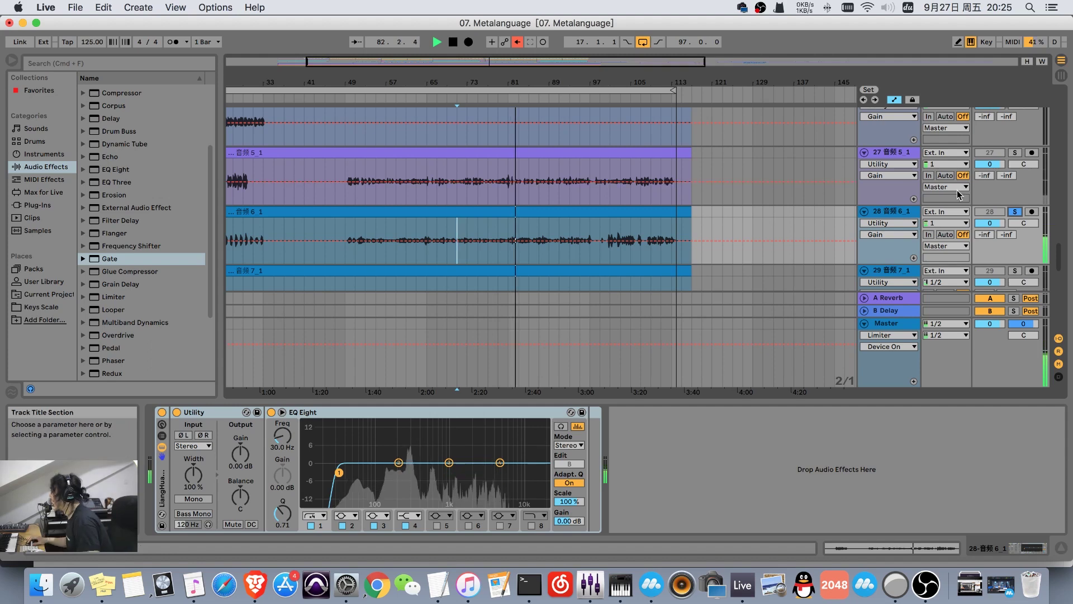
{"action": "key", "text": "space"}
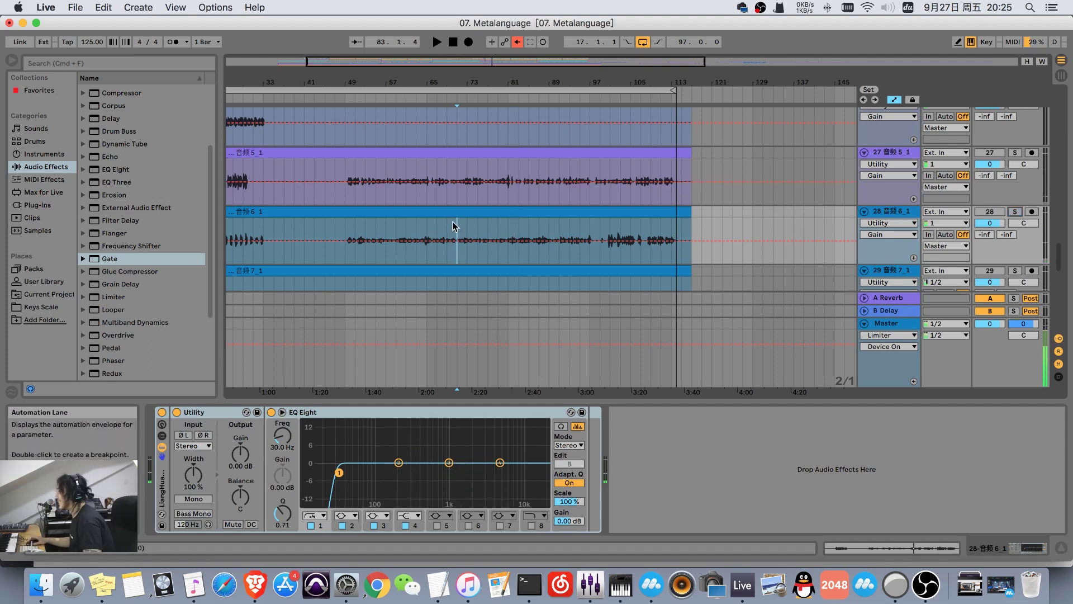
{"action": "scroll", "coordinate": [481, 186], "scroll_direction": "up", "scroll_amount": 5}
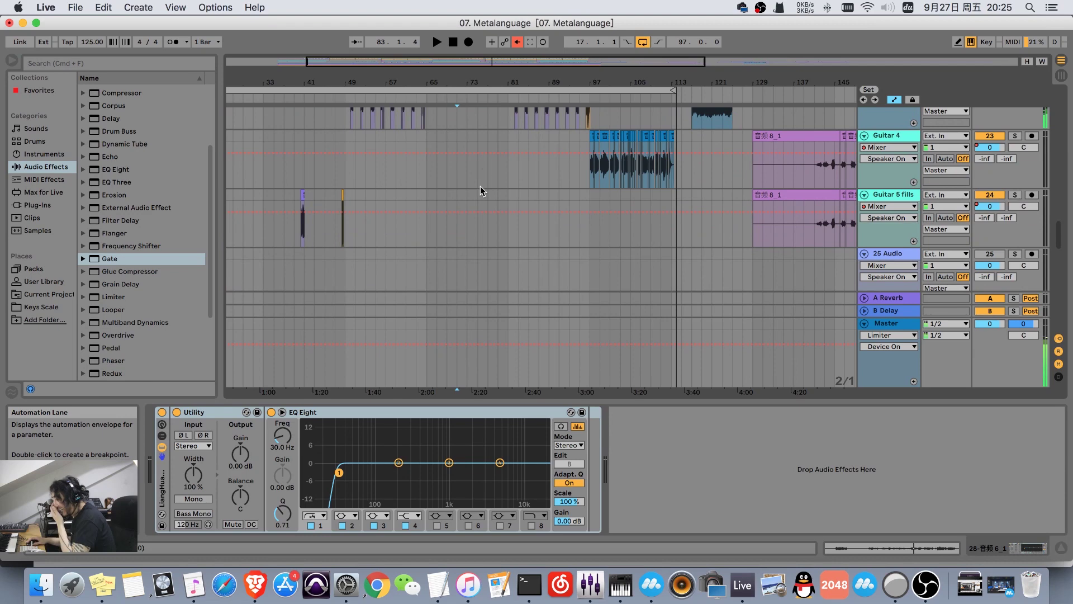
Switch to the Brave live-stream page, bring up the sticky note of recording rules, and point out its third rule.
{"action": "key", "text": "super+Tab"}
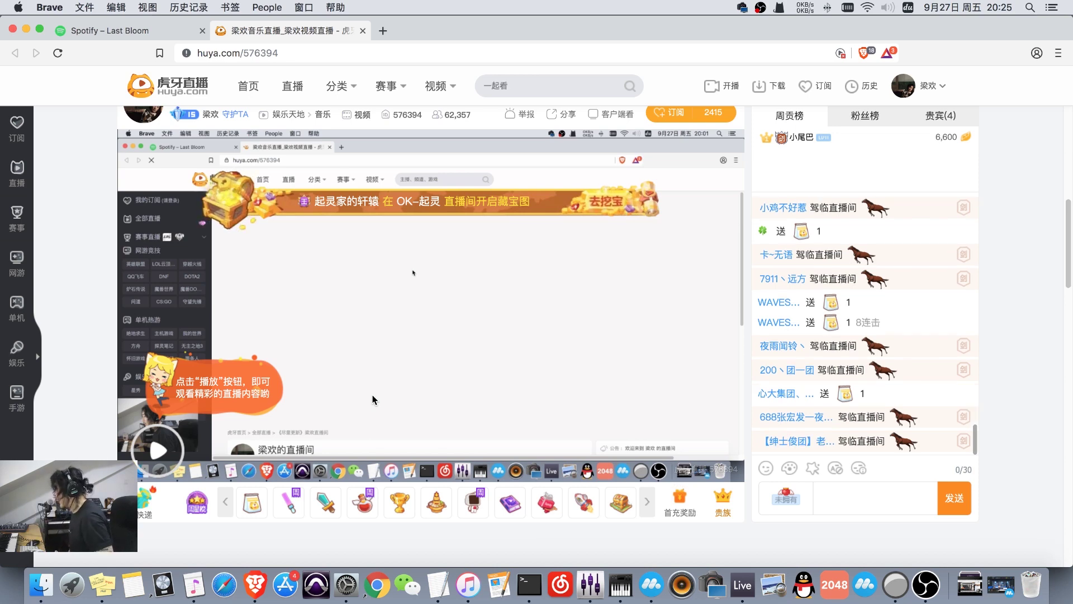
{"action": "mouse_move", "coordinate": [509, 378]}
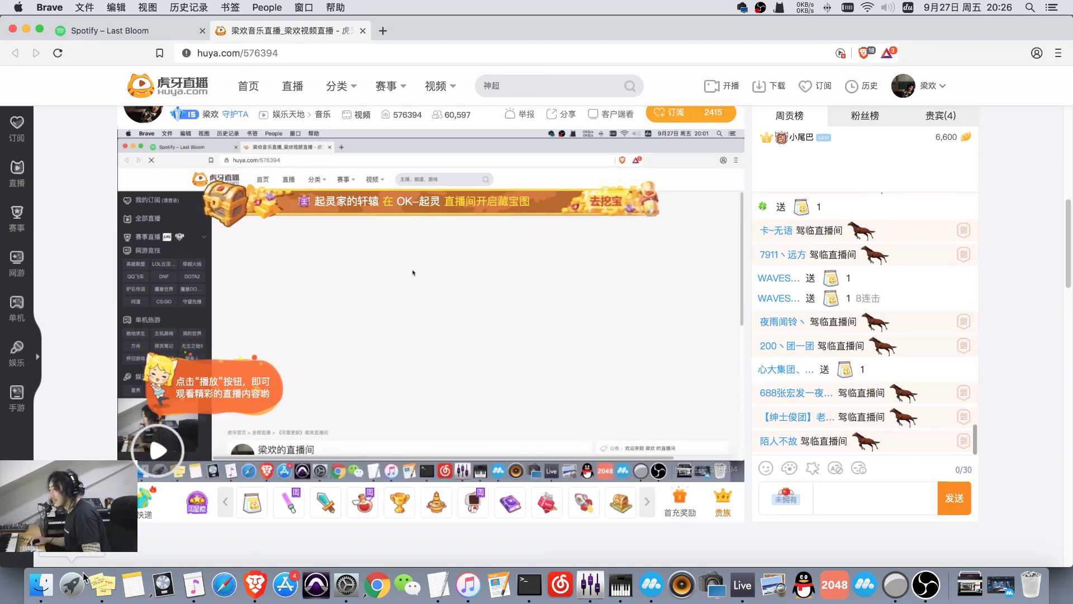
{"action": "left_click", "coordinate": [95, 586]}
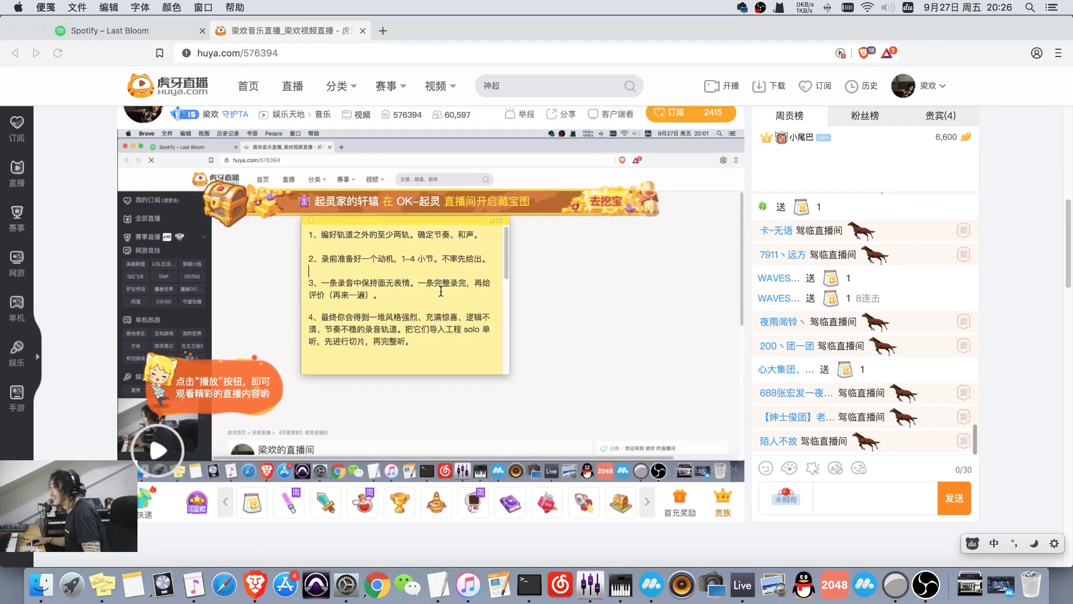
{"action": "triple_click", "coordinate": [422, 291]}
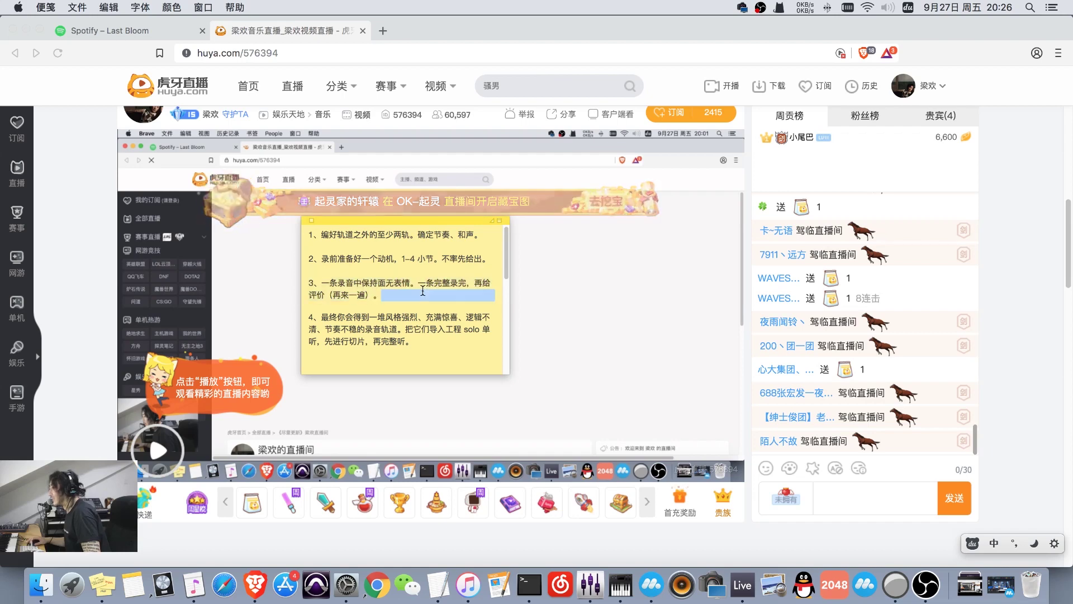
{"action": "left_click", "coordinate": [423, 294]}
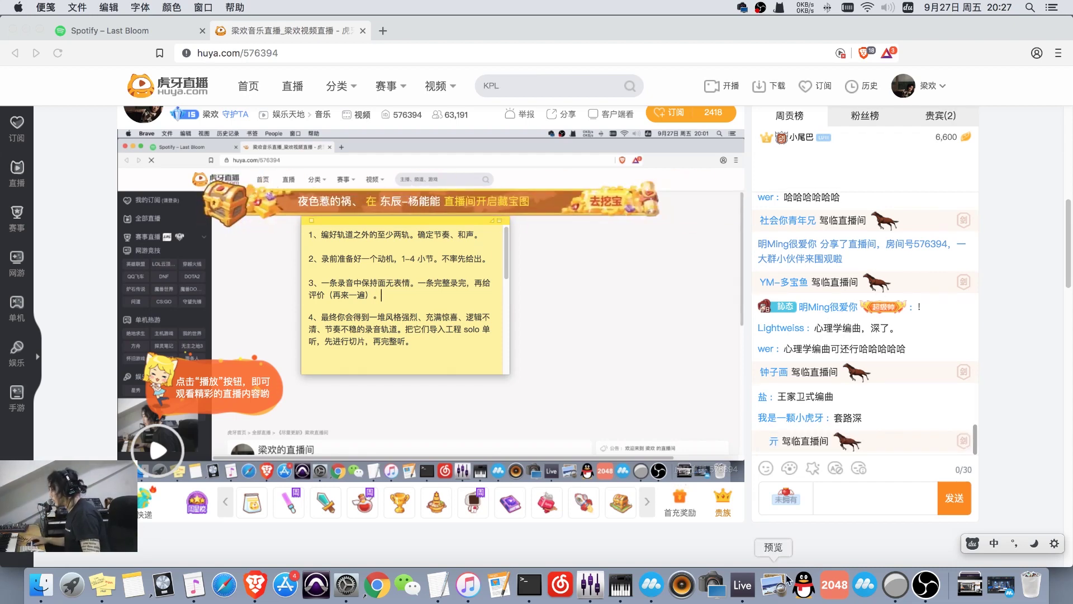
Switch back to Live, try activating the 28 音频 6_1 track, and set the playback start at bar 49.
{"action": "left_click", "coordinate": [742, 585]}
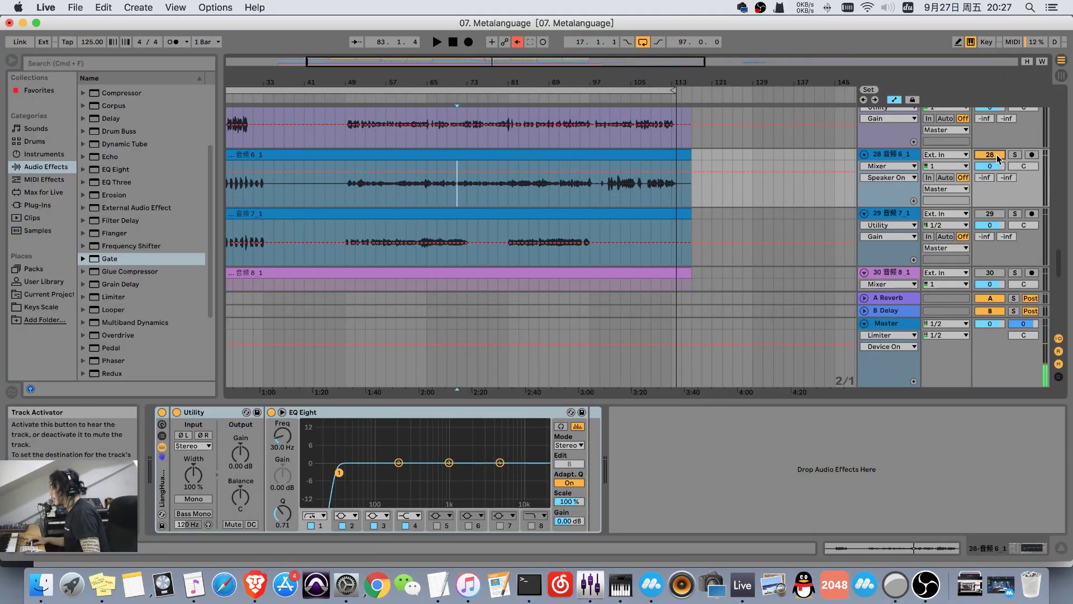
{"action": "left_click", "coordinate": [989, 155]}
{"action": "left_click", "coordinate": [346, 195]}
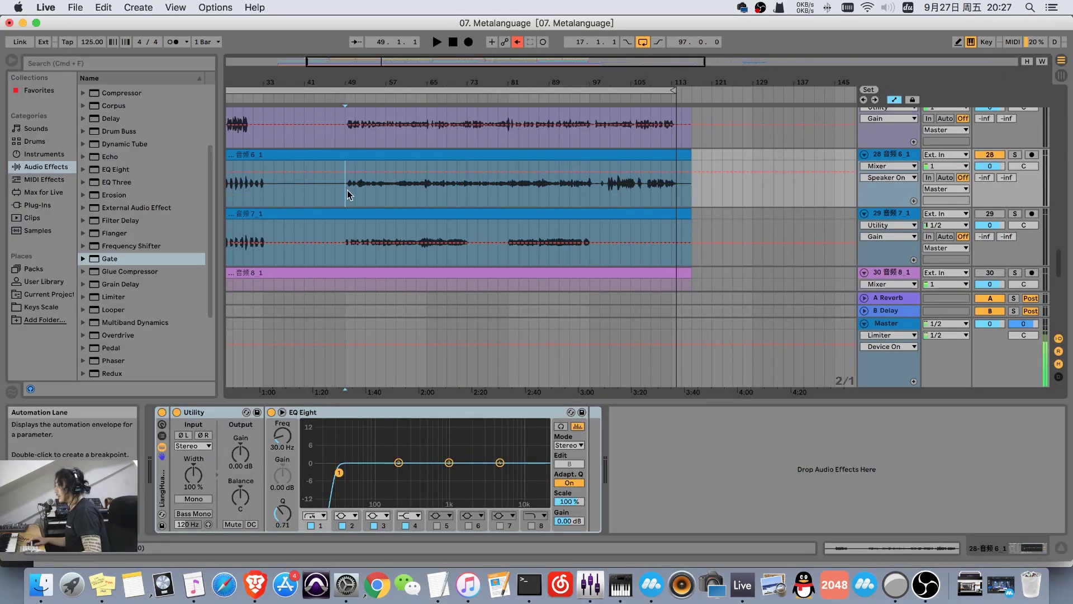
{"action": "scroll", "coordinate": [352, 193], "scroll_direction": "up", "scroll_amount": 1}
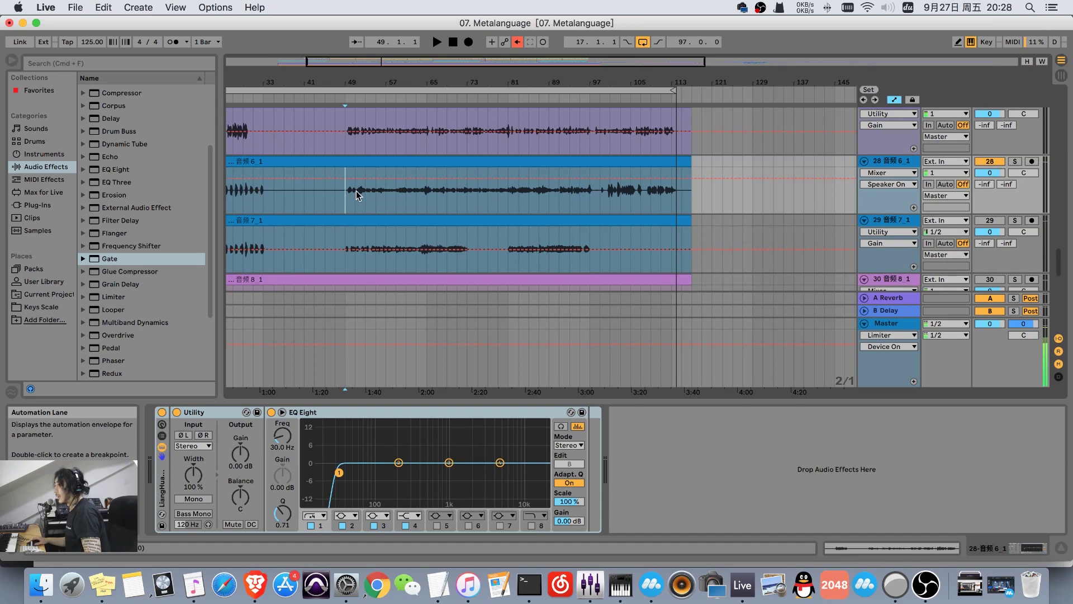
Play the activated 29 音频 7_1 track in the mix from bar 49, trying its Utility gain at 12.8 dB, and stop.
{"action": "left_click", "coordinate": [891, 162]}
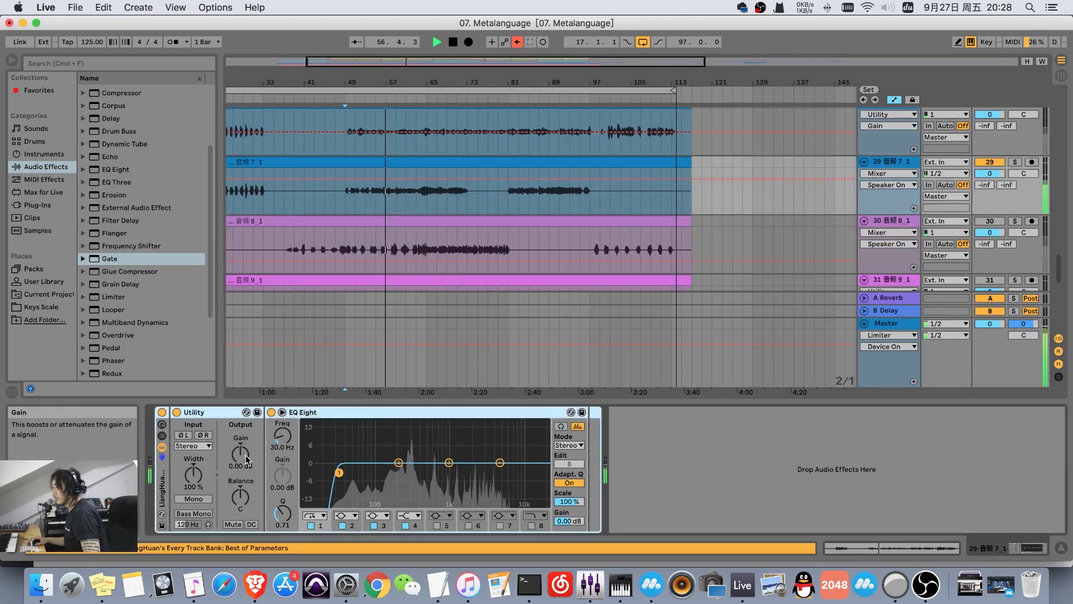
{"action": "left_click_drag", "start_coordinate": [246, 455], "coordinate": [246, 435]}
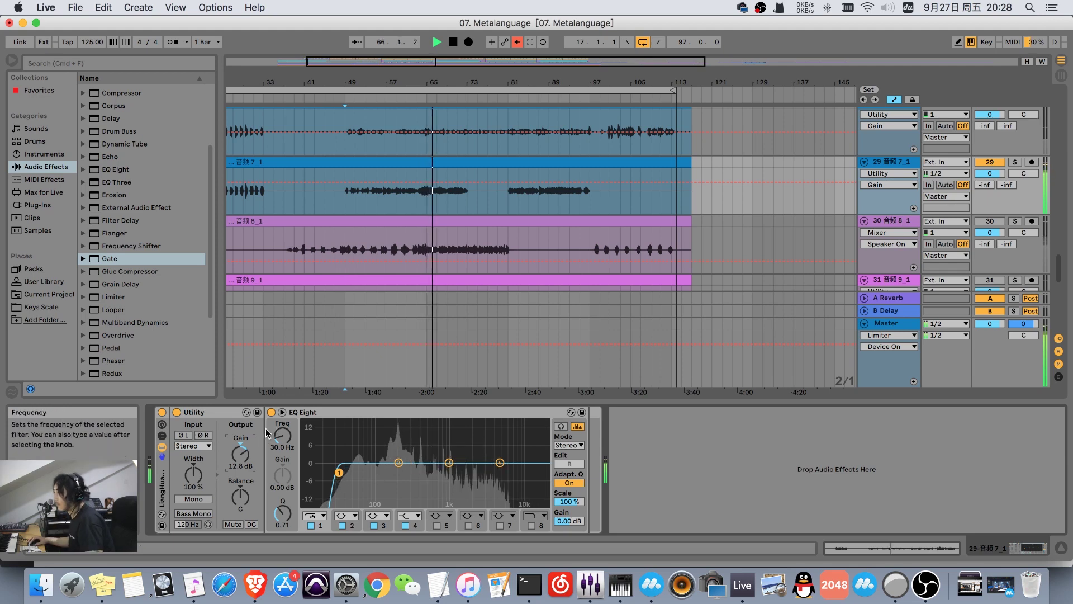
{"action": "key", "text": "space"}
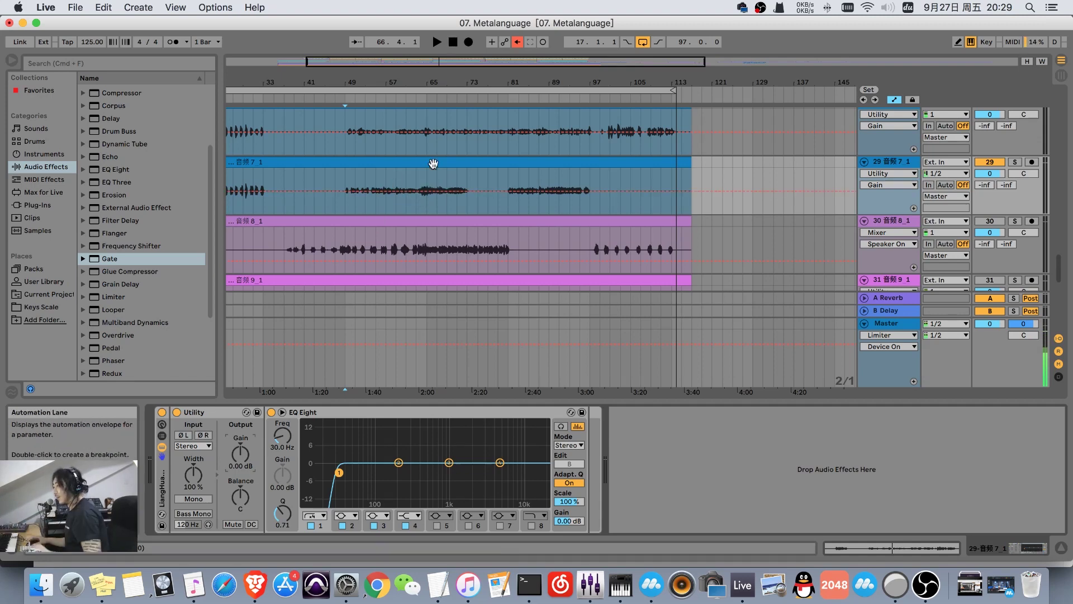
Switch to Brave and read back through the viewers' chat messages on the Huya live page.
{"action": "left_click", "coordinate": [255, 585]}
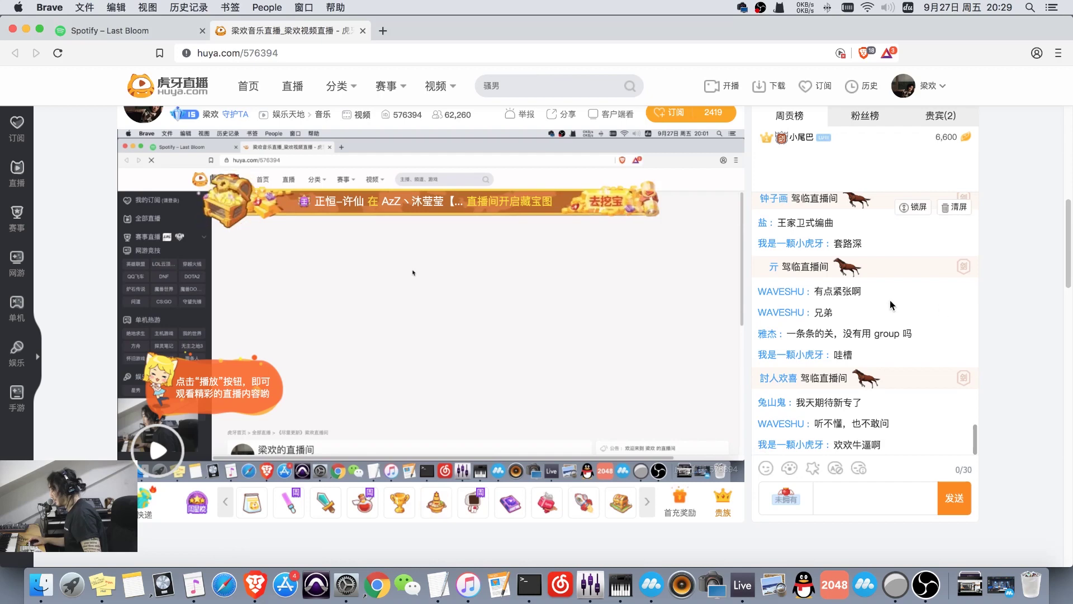
{"action": "scroll", "coordinate": [886, 300], "scroll_direction": "up", "scroll_amount": 2}
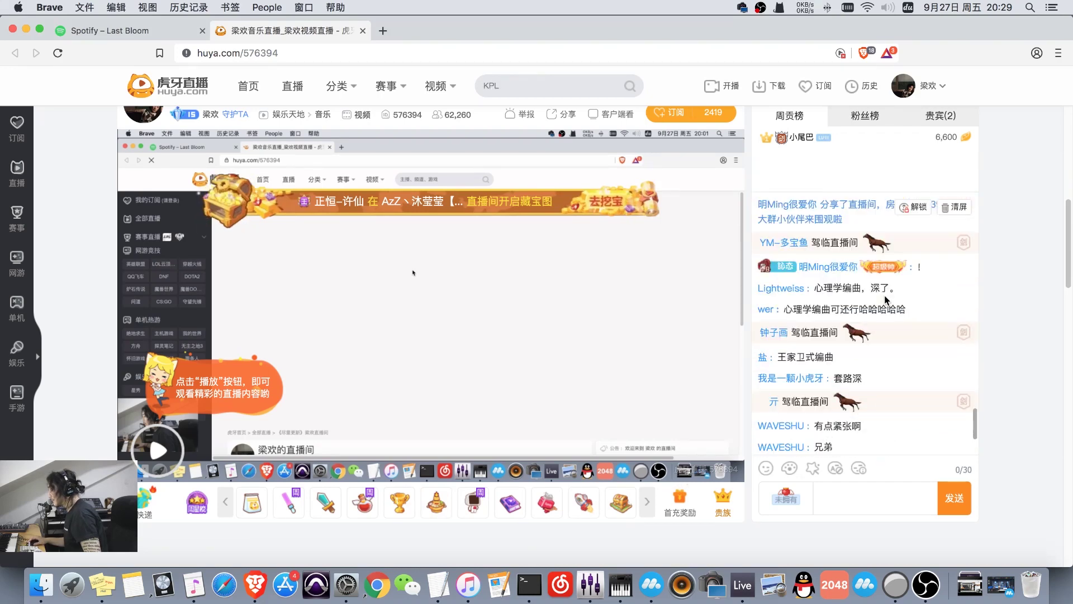
{"action": "scroll", "coordinate": [885, 298], "scroll_direction": "down", "scroll_amount": 3}
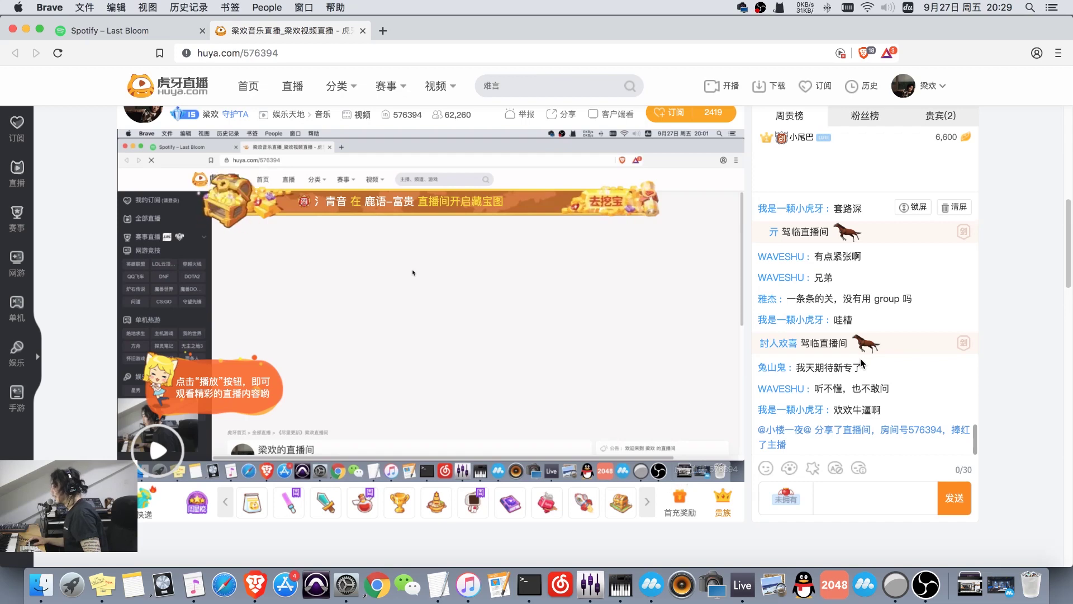
Switch back to Live and examine the sliced clips on the Guitar 1 to Guitar 5 fills tracks across bars 17 to 114.
{"action": "left_click", "coordinate": [743, 587]}
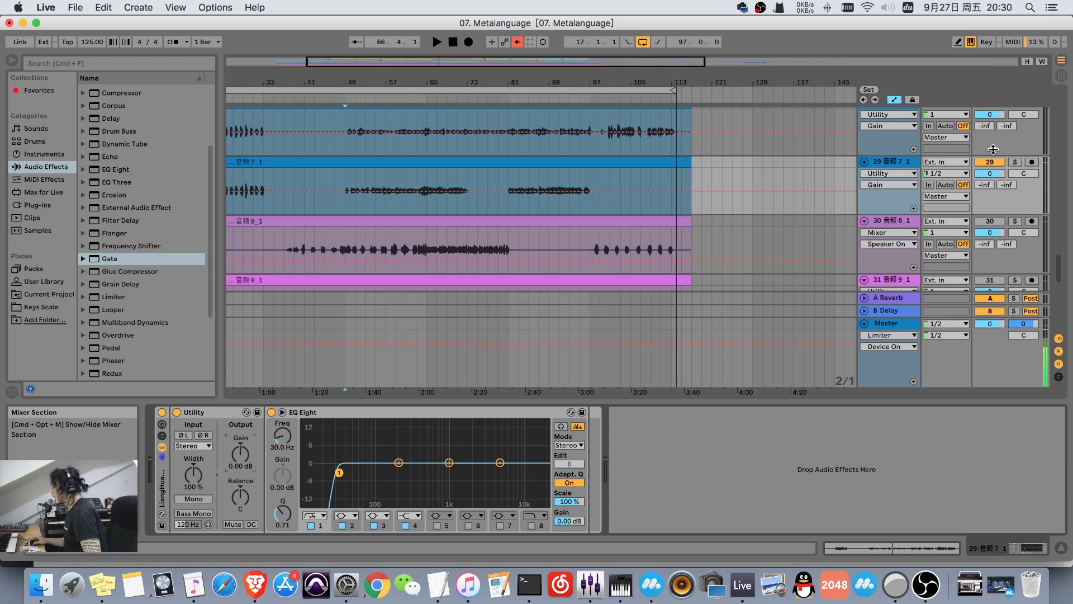
{"action": "scroll", "coordinate": [638, 220], "scroll_direction": "up", "scroll_amount": 10}
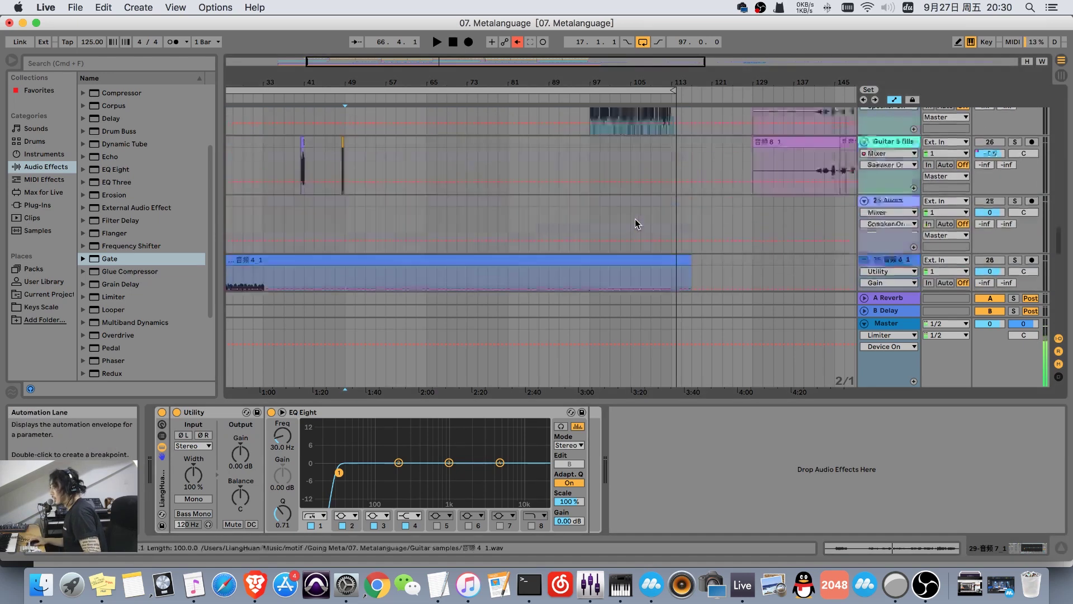
{"action": "scroll", "coordinate": [632, 217], "scroll_direction": "down", "scroll_amount": 5}
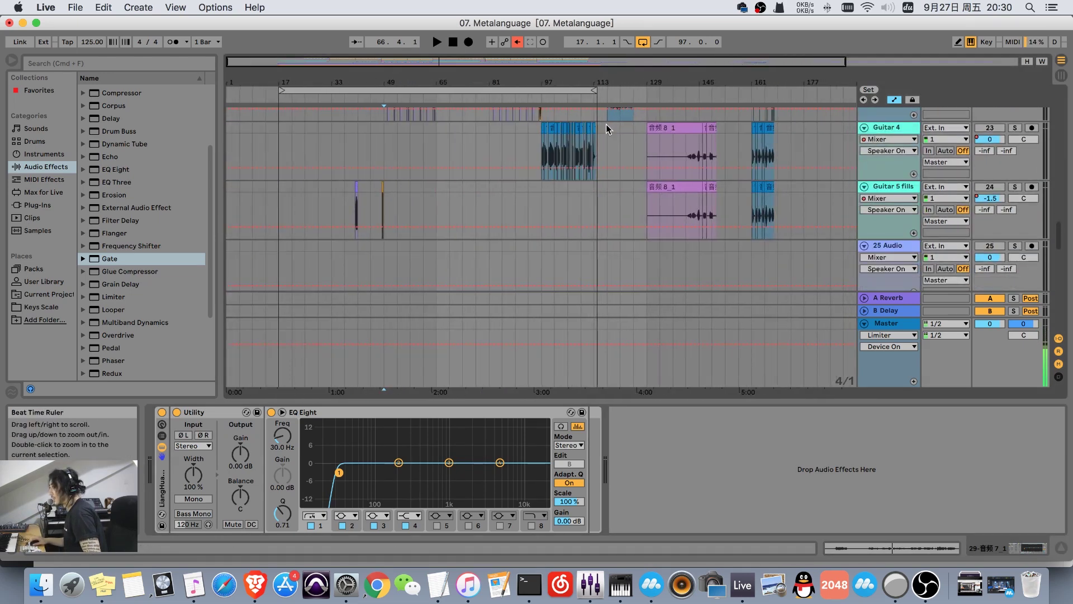
{"action": "scroll", "coordinate": [718, 195], "scroll_direction": "up", "scroll_amount": 3}
{"action": "scroll", "coordinate": [717, 196], "scroll_direction": "up", "scroll_amount": 3}
{"action": "left_click_drag", "start_coordinate": [500, 103], "coordinate": [458, 102]}
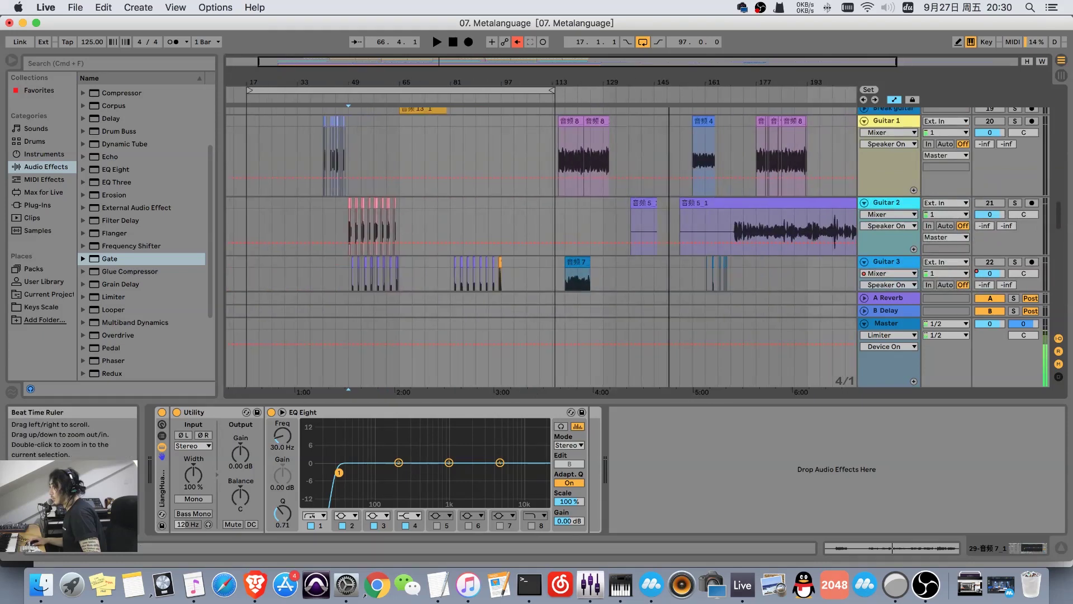
{"action": "left_click", "coordinate": [462, 89]}
{"action": "scroll", "coordinate": [523, 243], "scroll_direction": "down", "scroll_amount": 4}
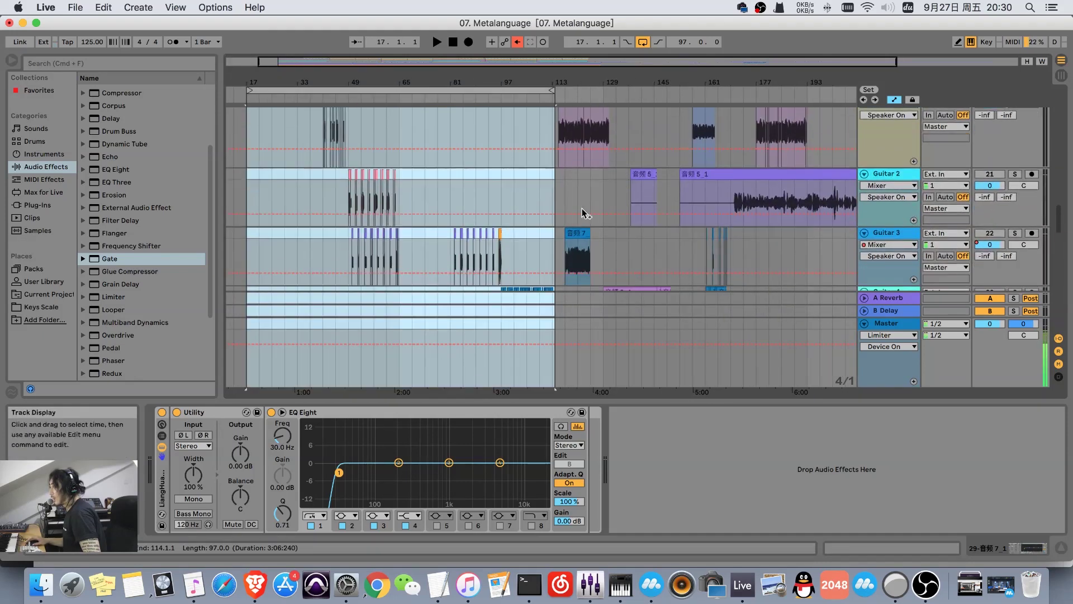
{"action": "scroll", "coordinate": [523, 244], "scroll_direction": "up", "scroll_amount": 6}
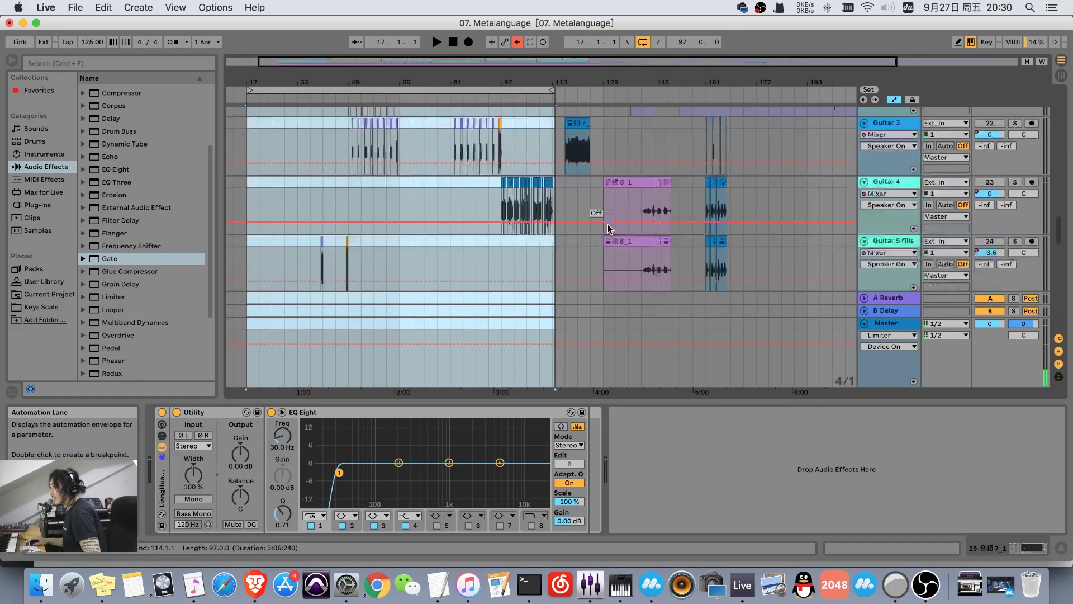
{"action": "left_click_drag", "start_coordinate": [725, 84], "coordinate": [654, 93]}
{"action": "scroll", "coordinate": [554, 180], "scroll_direction": "left", "scroll_amount": 5}
{"action": "scroll", "coordinate": [484, 175], "scroll_direction": "down", "scroll_amount": 4}
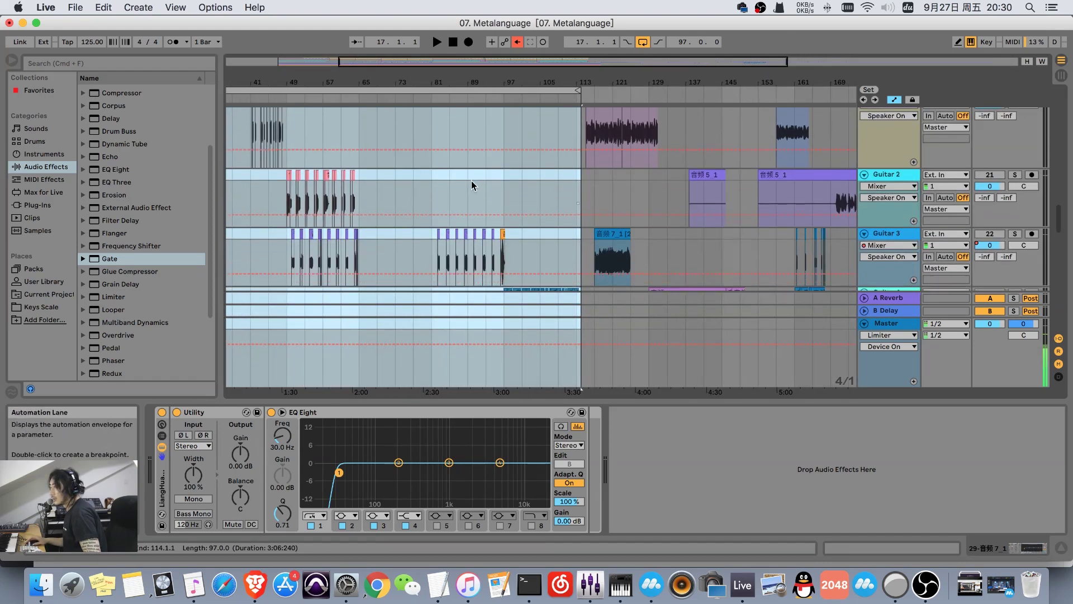
Set the playback start at bar 97 on Guitar 2 and compare the slices on the neighbouring guitar tracks.
{"action": "left_click", "coordinate": [511, 148]}
{"action": "key", "text": "plus"}
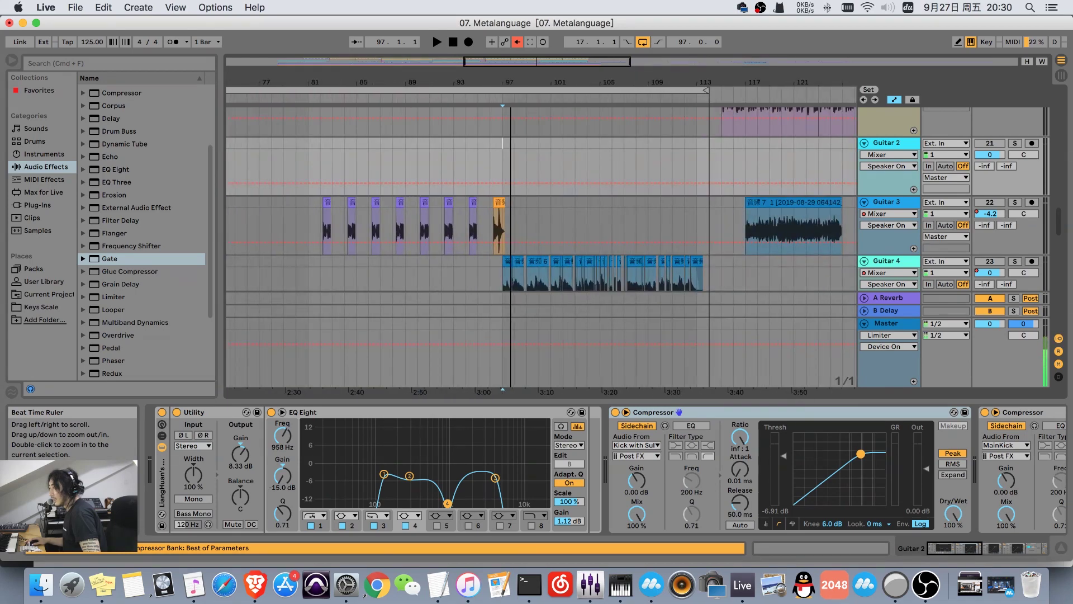
{"action": "left_click_drag", "start_coordinate": [579, 94], "coordinate": [654, 38]}
{"action": "scroll", "coordinate": [519, 156], "scroll_direction": "down", "scroll_amount": 3}
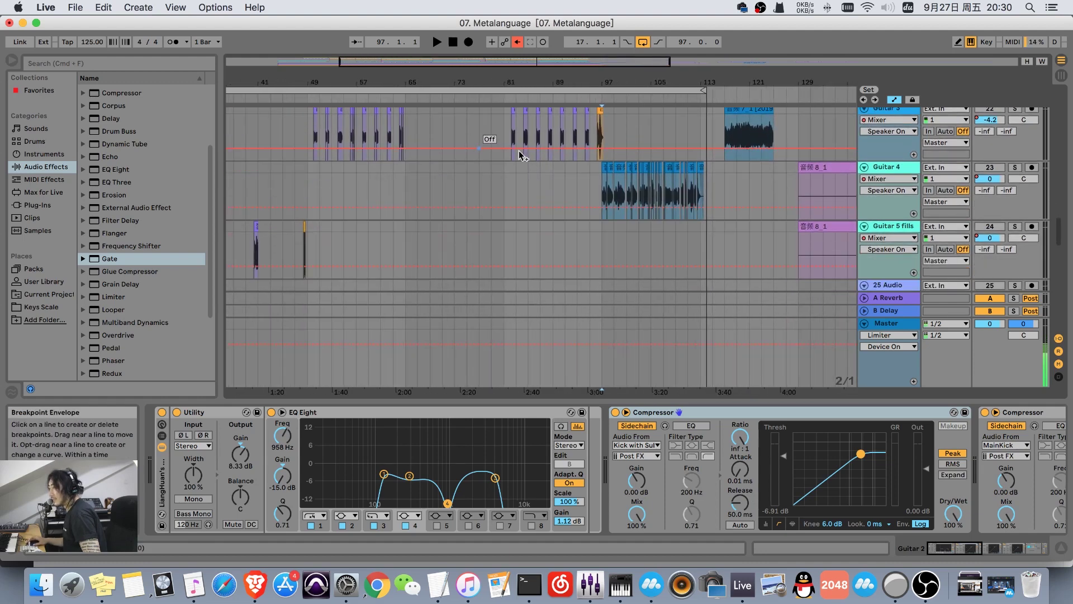
{"action": "scroll", "coordinate": [486, 153], "scroll_direction": "up", "scroll_amount": 4}
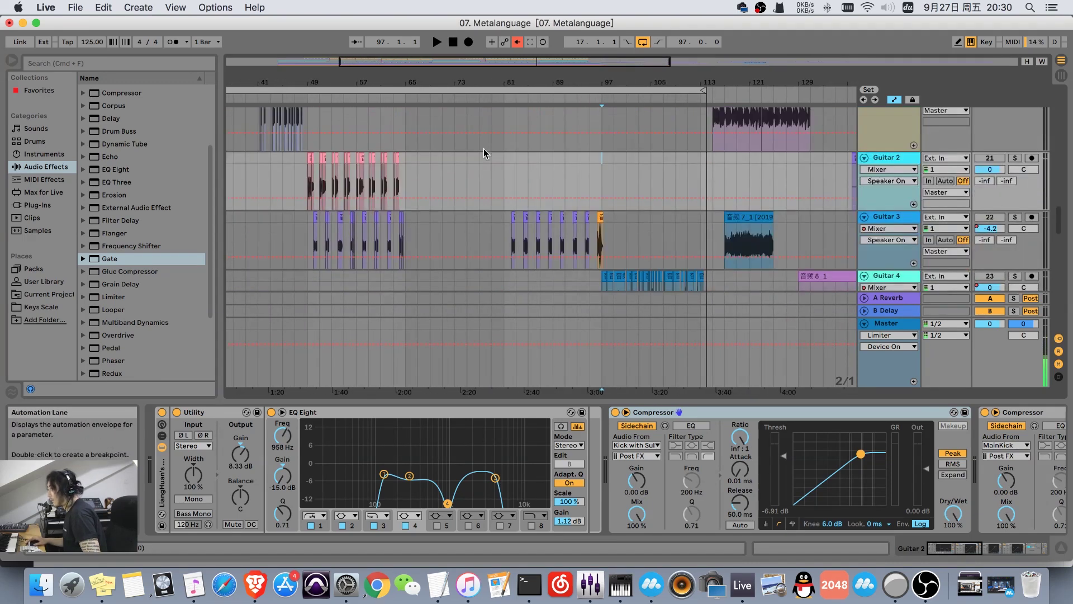
{"action": "scroll", "coordinate": [485, 156], "scroll_direction": "up", "scroll_amount": 5}
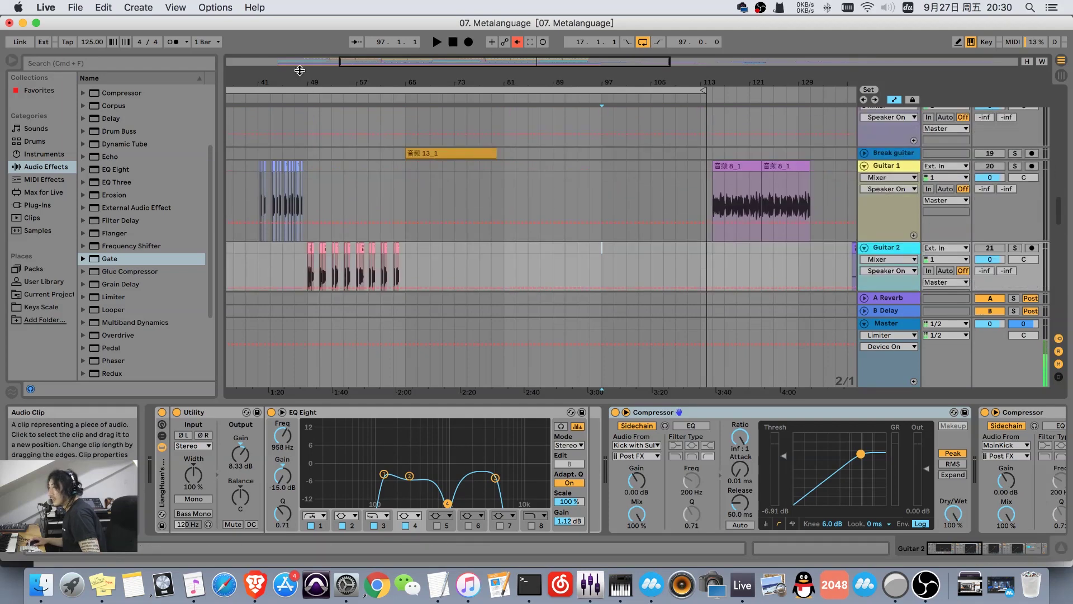
Solo the Guitar 1 track and play its sliced 音频 1_1 clips from the first slice just after bar 41.
{"action": "left_click_drag", "start_coordinate": [300, 70], "coordinate": [330, 185]}
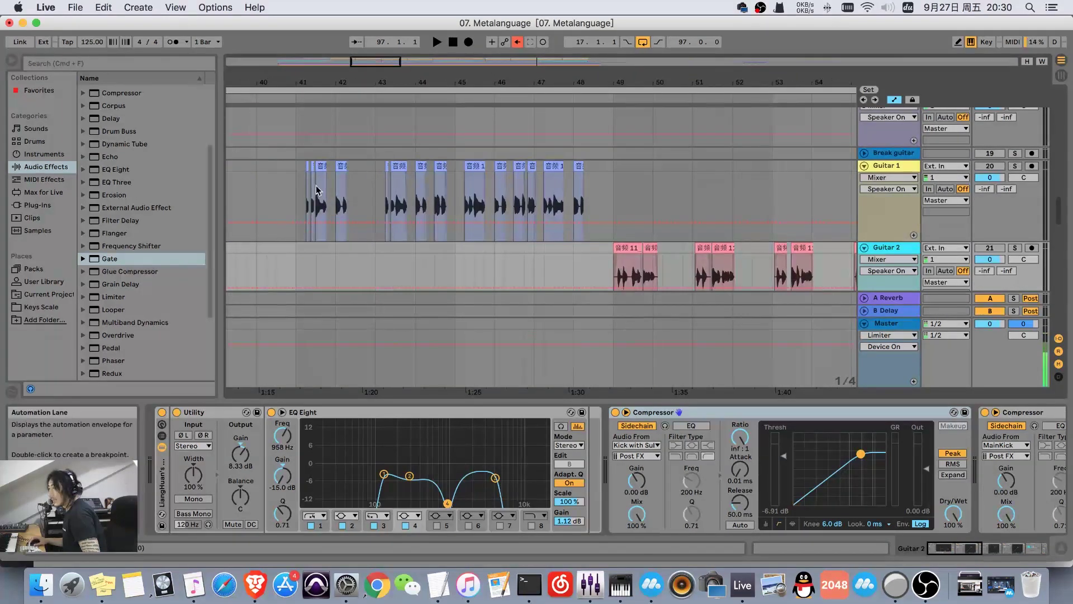
{"action": "left_click_drag", "start_coordinate": [318, 85], "coordinate": [296, 195]}
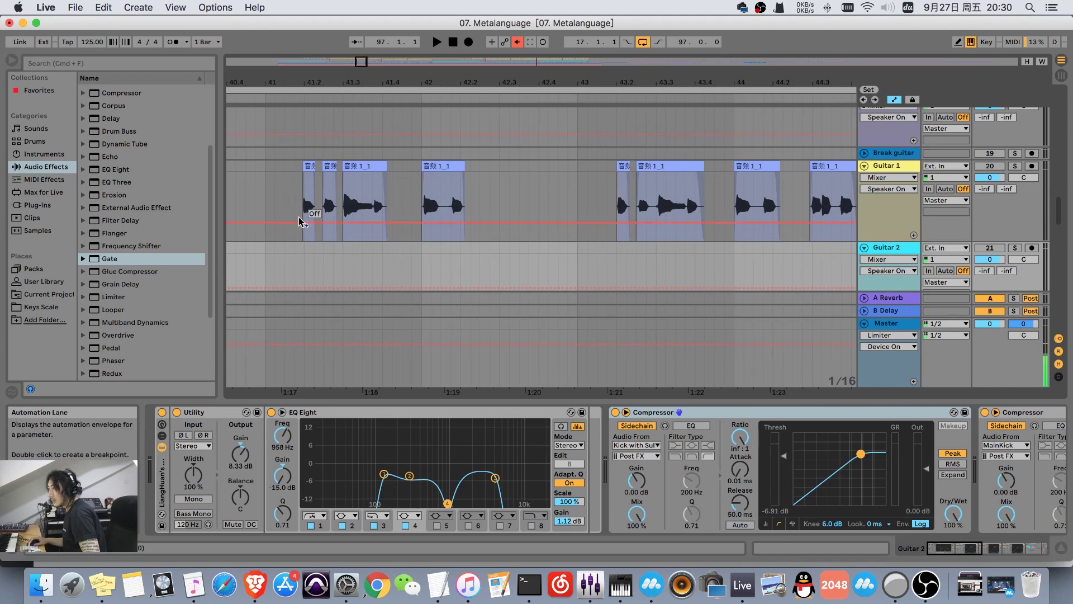
{"action": "left_click_drag", "start_coordinate": [496, 84], "coordinate": [498, 74]}
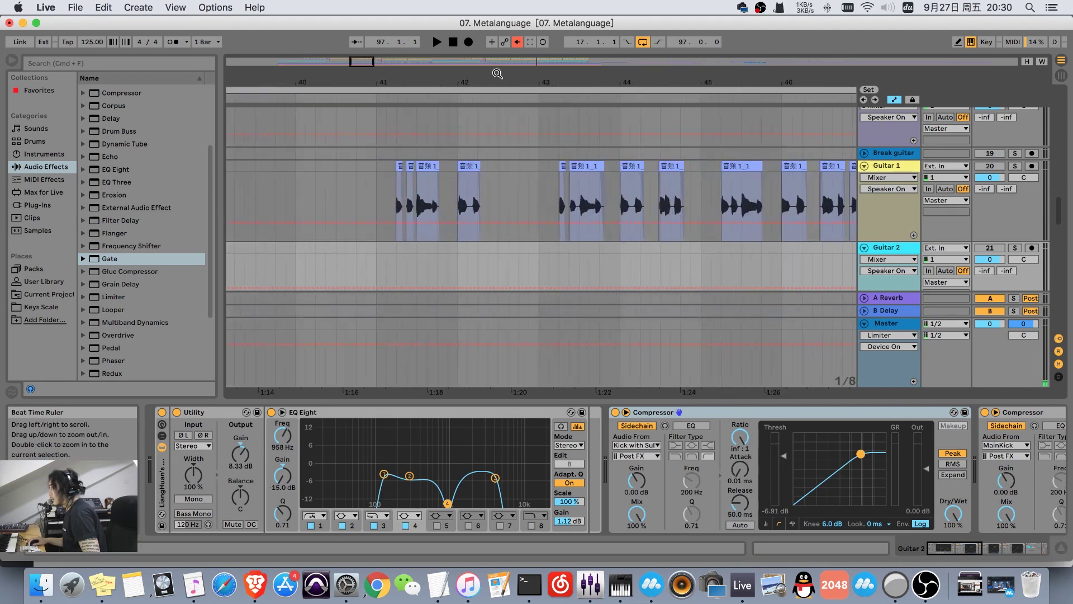
{"action": "left_click", "coordinate": [1014, 166]}
{"action": "key", "text": "space"}
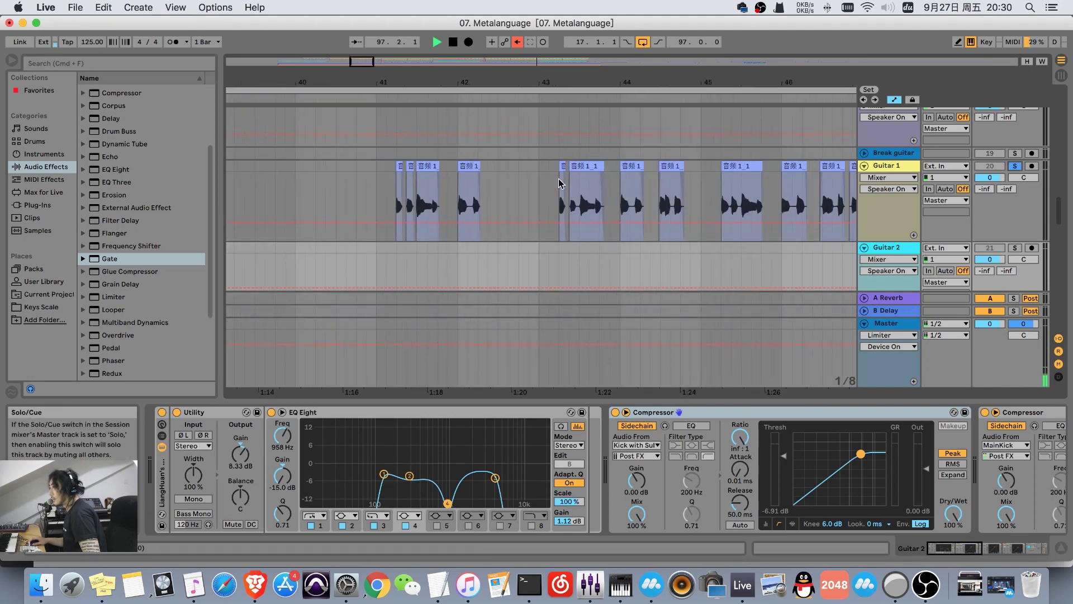
{"action": "left_click", "coordinate": [397, 193]}
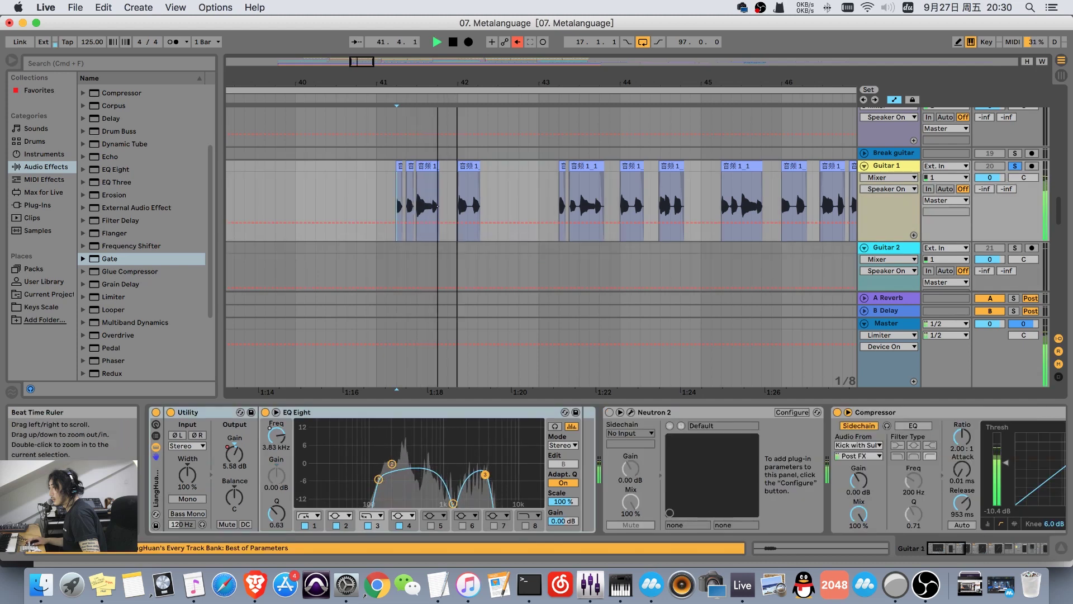
Extend the first 音频 1_1 slice on Guitar 1 to about bar 42.4 and play the uncut recording.
{"action": "key", "text": "minus"}
{"action": "key", "text": "space"}
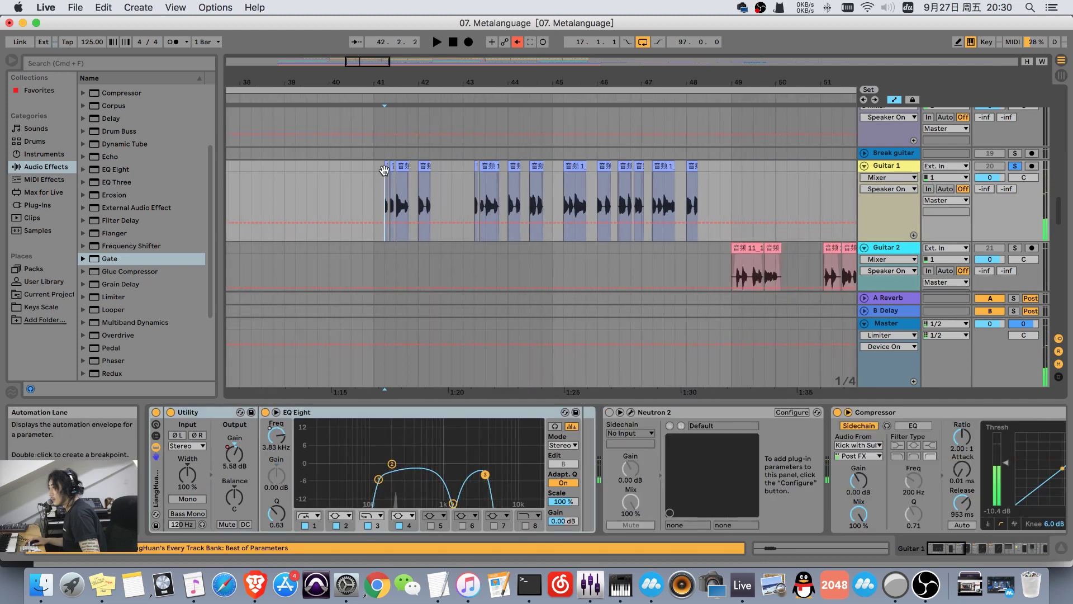
{"action": "key", "text": "plus"}
{"action": "key", "text": "plus"}
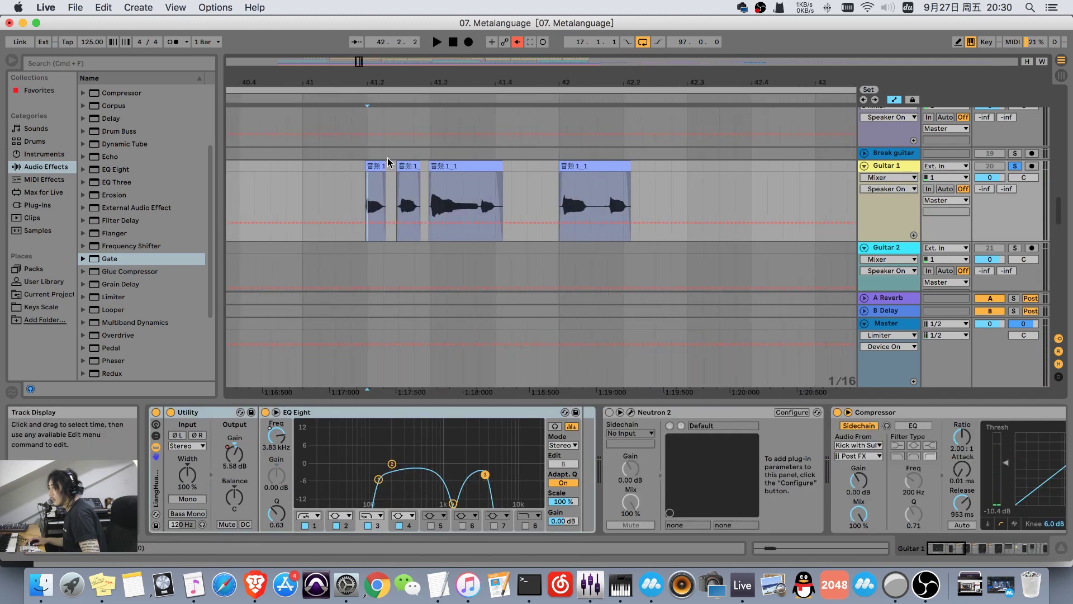
{"action": "key", "text": "super+z"}
{"action": "key", "text": "space"}
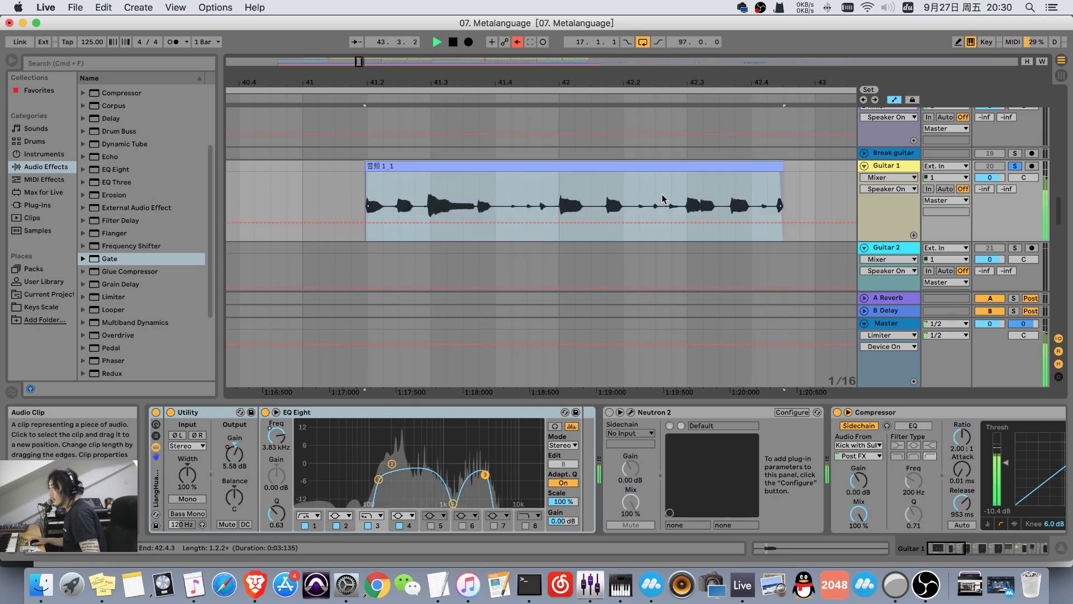
{"action": "left_click", "coordinate": [668, 166]}
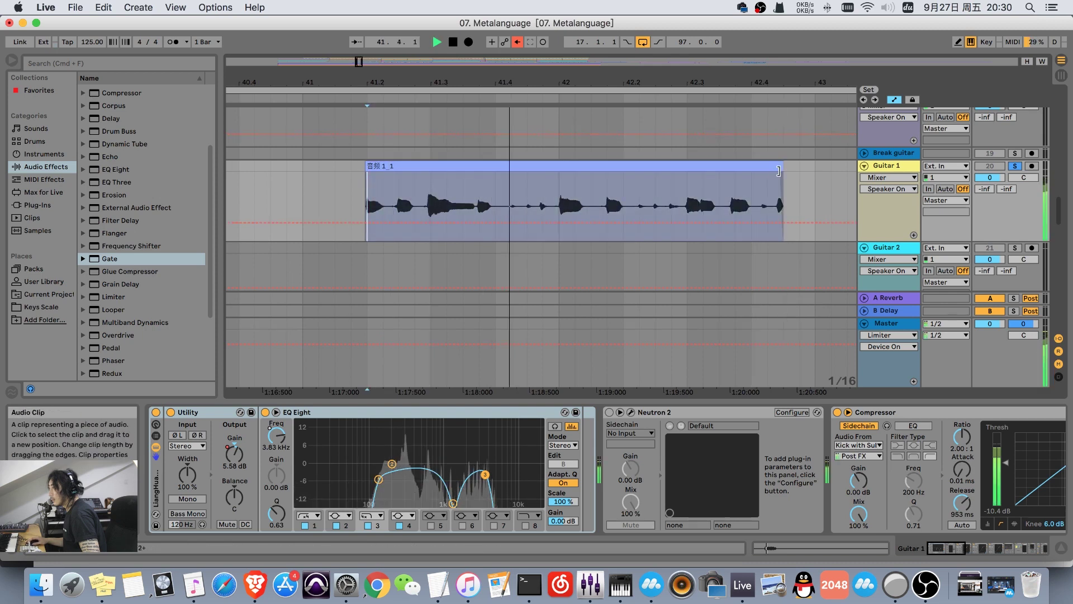
{"action": "key", "text": "space"}
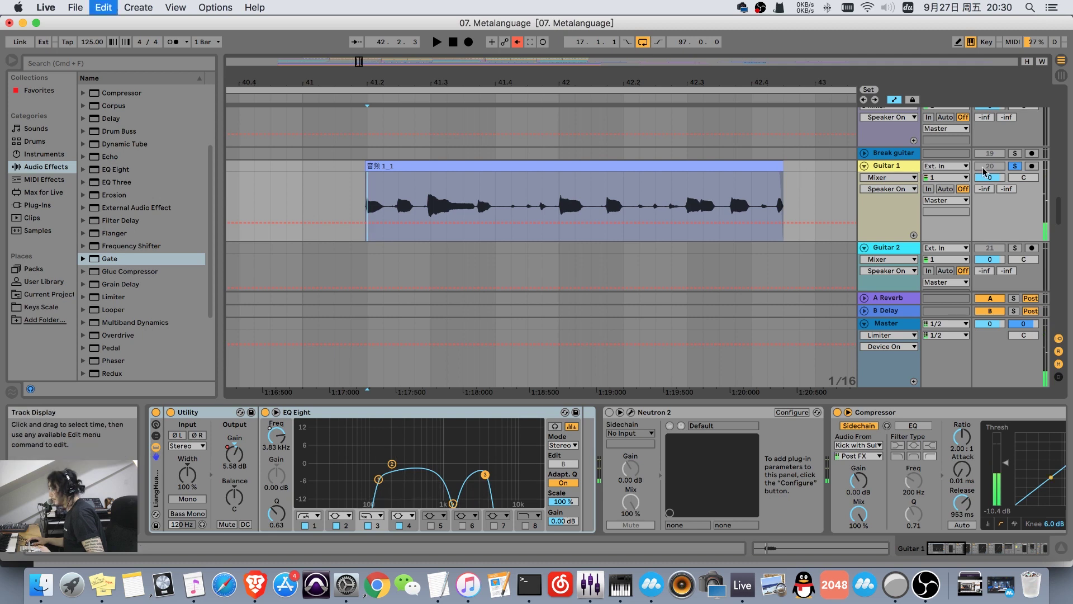
Restore the separate 音频 1_1 slices on Guitar 1 and turn off the track's solo.
{"action": "key", "text": "super+shift+z"}
{"action": "left_click_drag", "start_coordinate": [473, 103], "coordinate": [473, 56]}
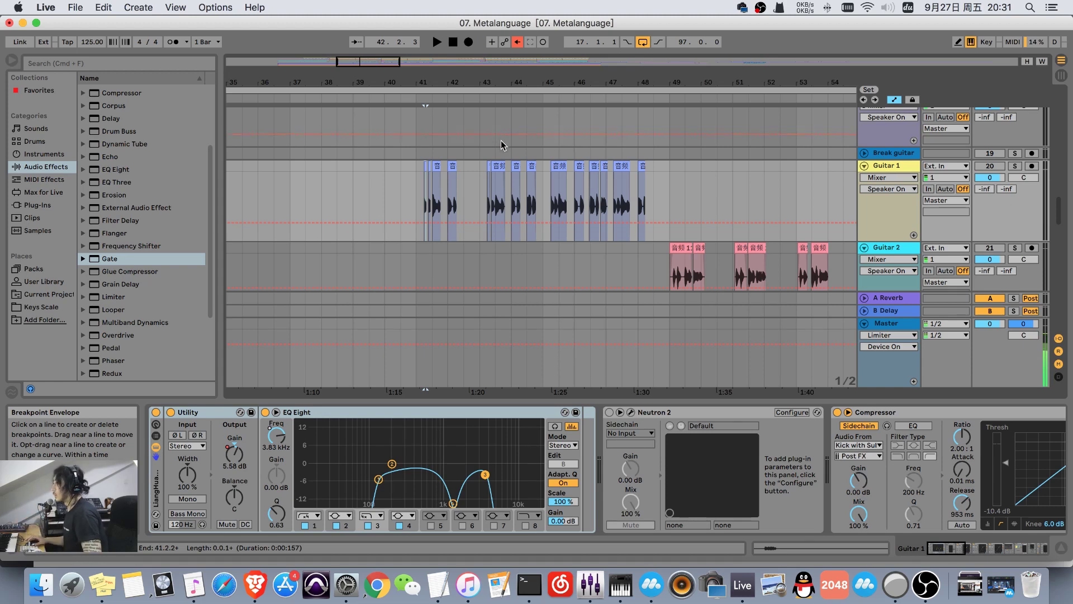
{"action": "scroll", "coordinate": [501, 139], "scroll_direction": "up", "scroll_amount": 5}
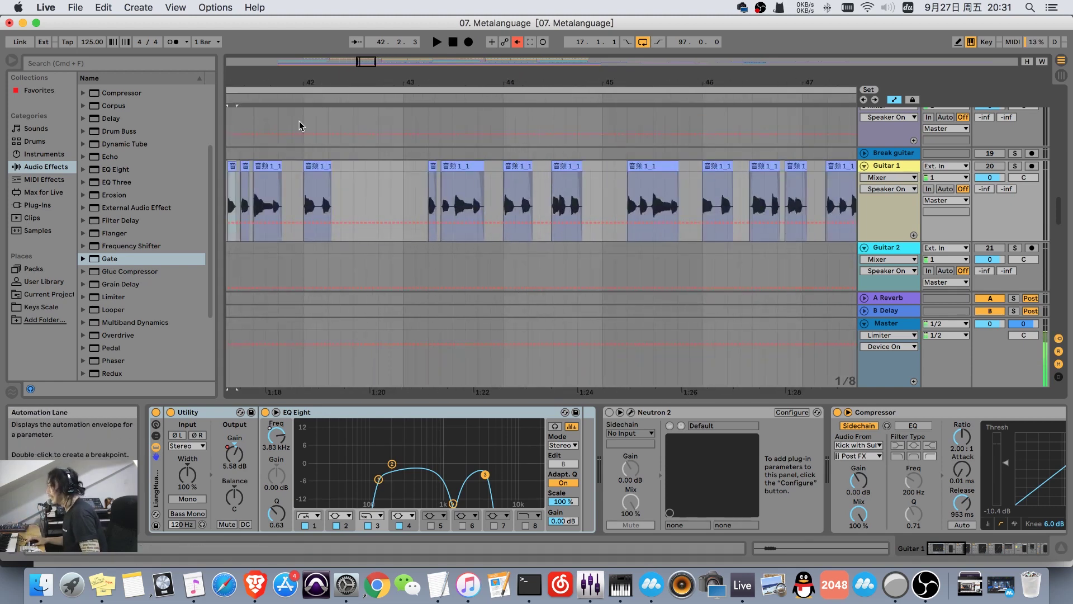
Compare the 音频 11_1 slices on Guitar 2 with the 音频 5_1 slices on Guitar 3 across bars 47 to 67.
{"action": "left_click_drag", "start_coordinate": [431, 84], "coordinate": [431, 56]}
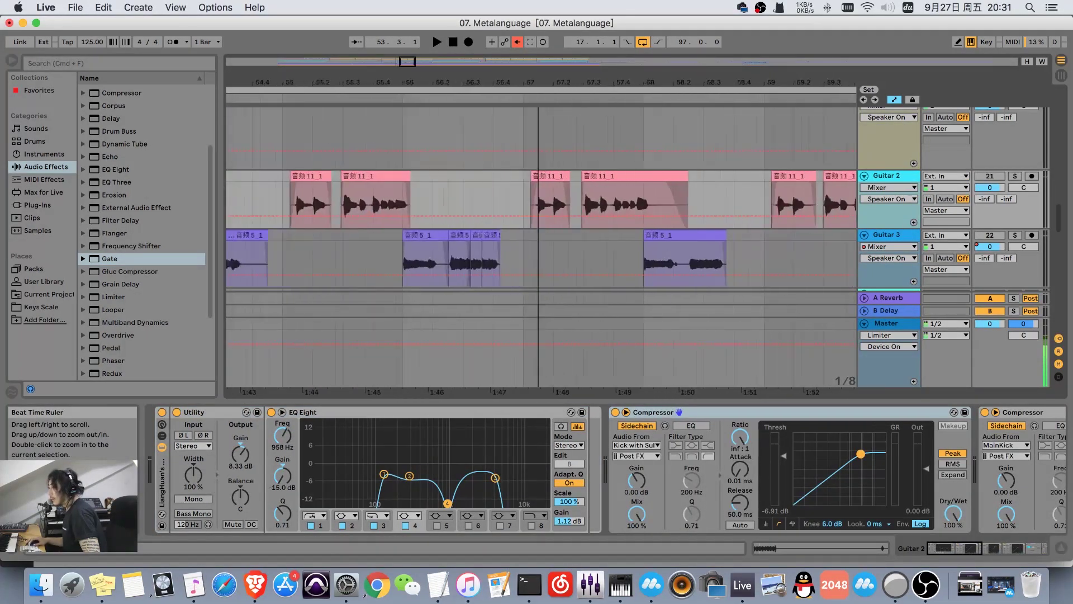
{"action": "left_click_drag", "start_coordinate": [545, 84], "coordinate": [546, 64]}
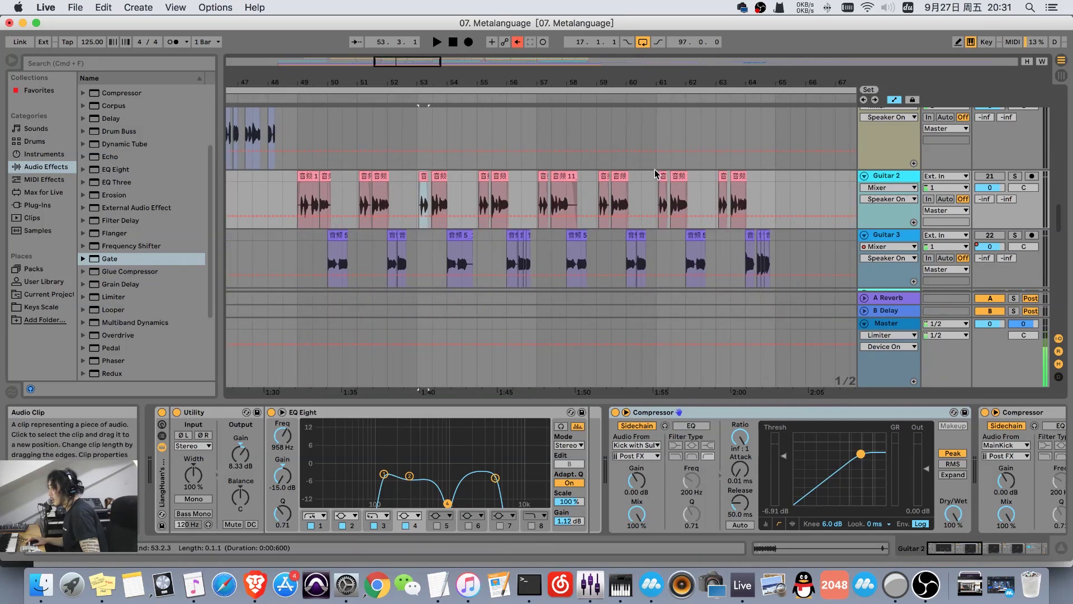
{"action": "scroll", "coordinate": [655, 173], "scroll_direction": "down", "scroll_amount": 2}
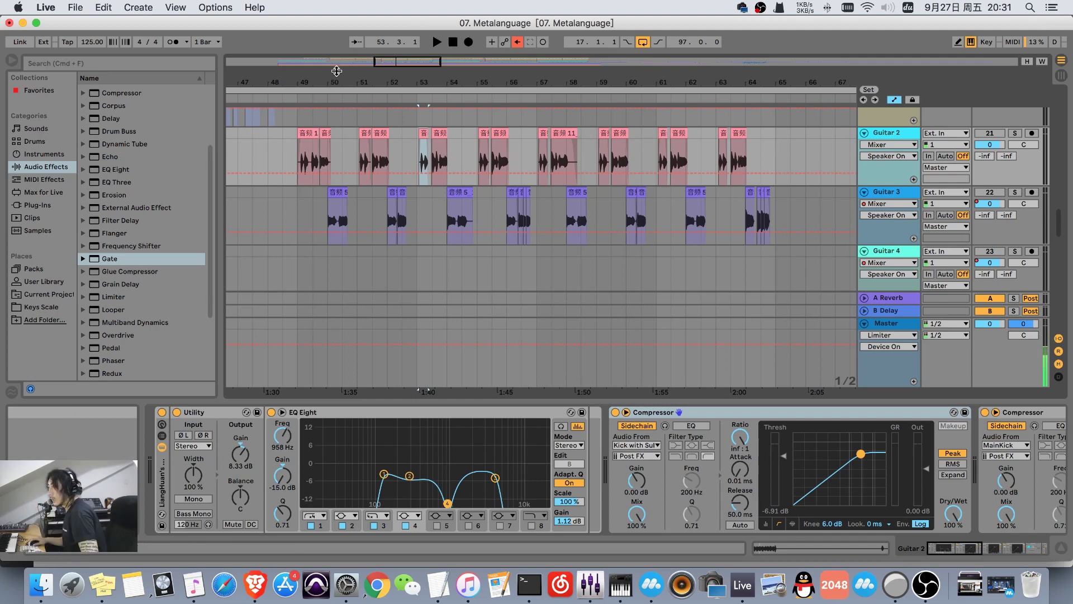
{"action": "left_click_drag", "start_coordinate": [336, 84], "coordinate": [336, 109]}
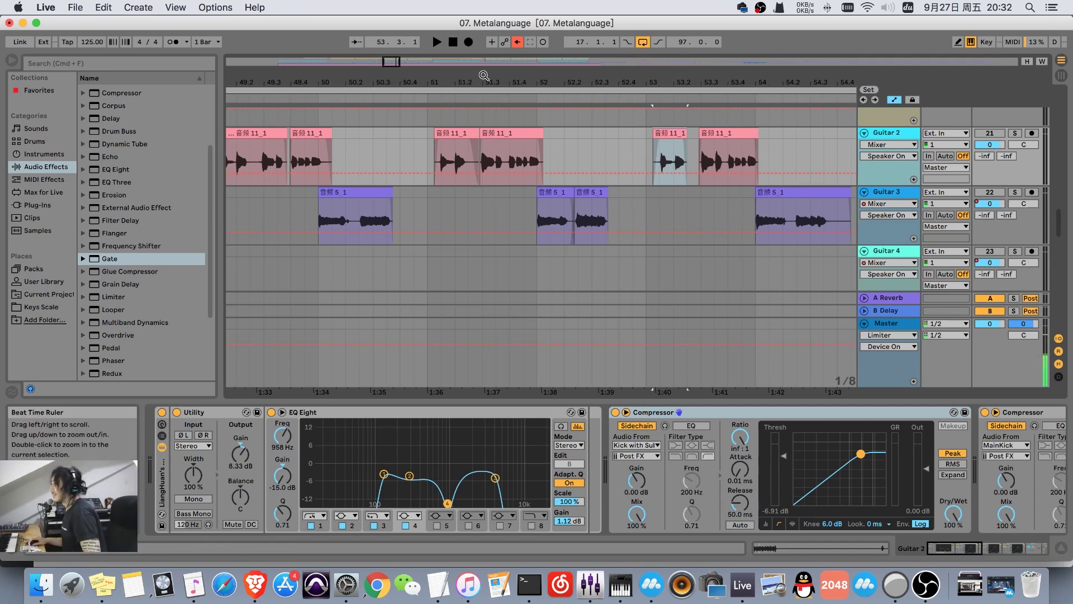
{"action": "left_click_drag", "start_coordinate": [484, 78], "coordinate": [494, 78]}
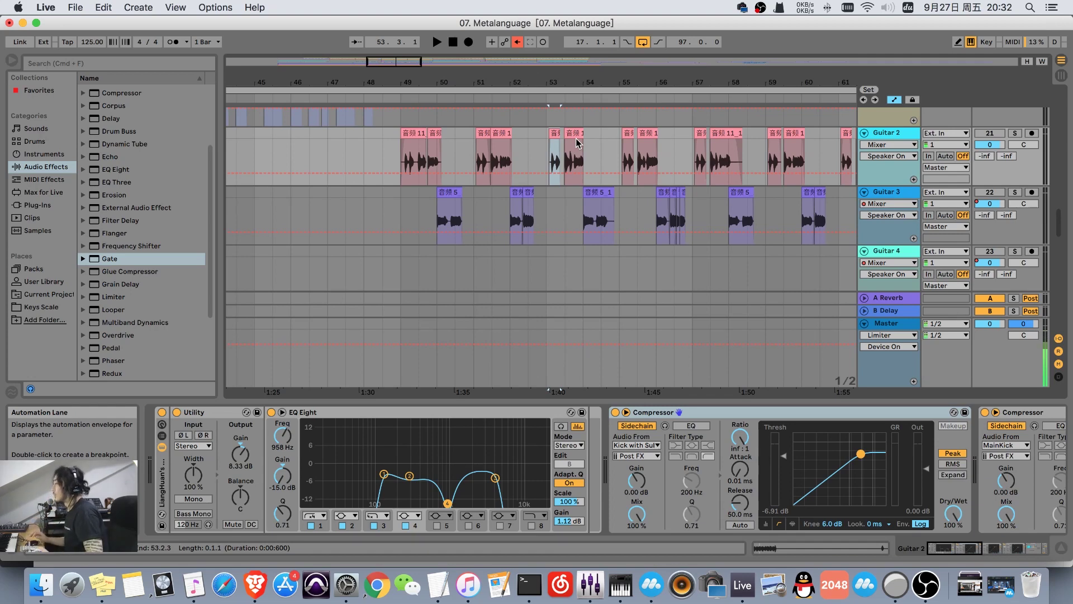
{"action": "mouse_move", "coordinate": [450, 79]}
{"action": "left_mouse_down"}
{"action": "mouse_move", "coordinate": [450, 123]}
{"action": "mouse_move", "coordinate": [450, 84]}
{"action": "left_mouse_up"}
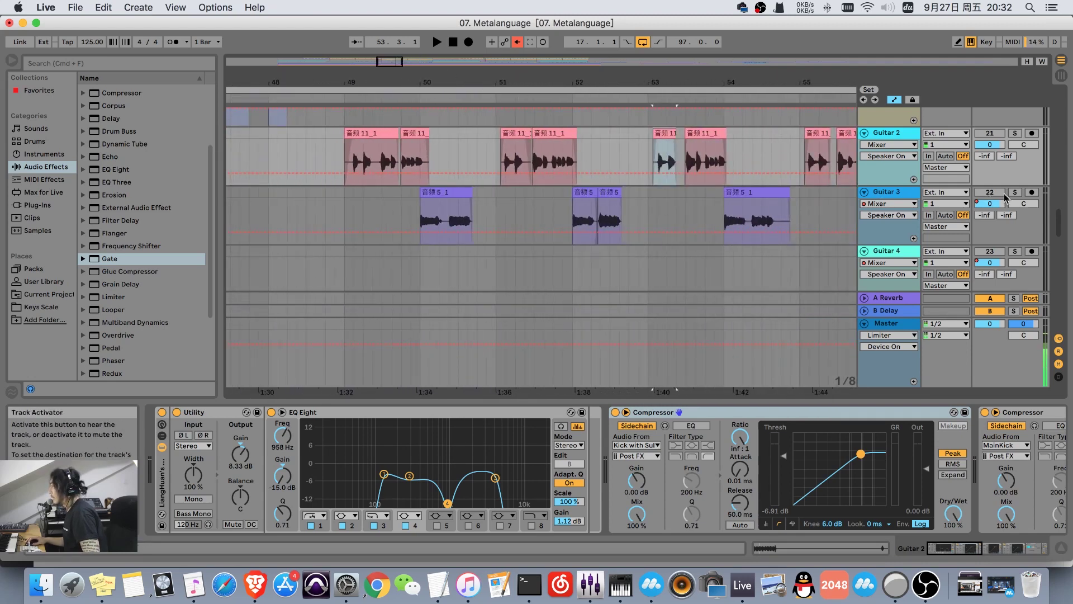
{"action": "scroll", "coordinate": [1001, 198], "scroll_direction": "up", "scroll_amount": 3}
{"action": "scroll", "coordinate": [998, 204], "scroll_direction": "down", "scroll_amount": 3}
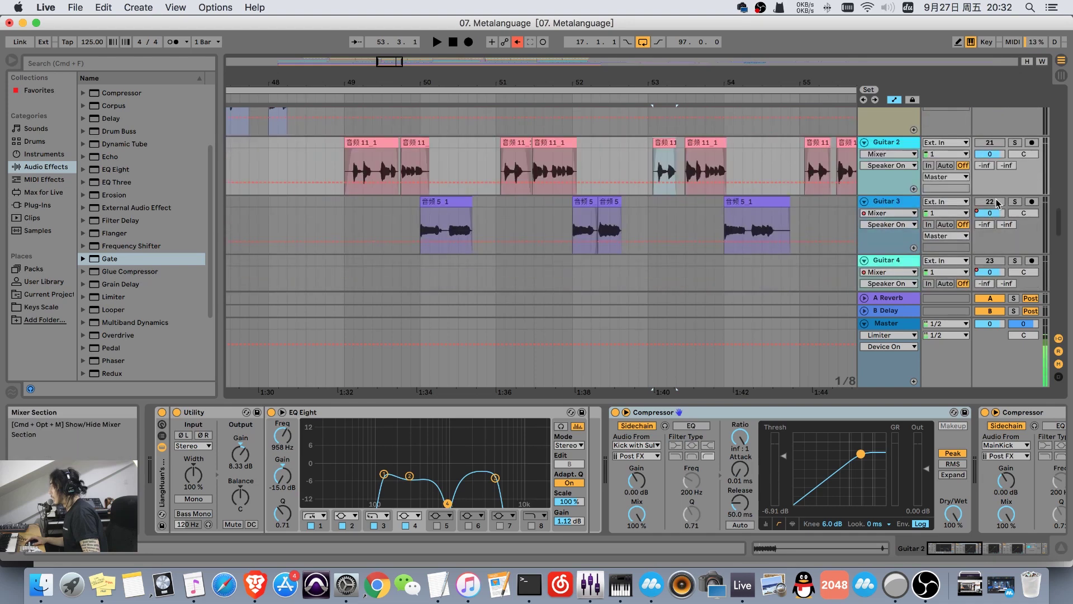
Solo Guitar 3, play its 音频 5_1 slices from bar 56 into bar 59, and turn the solo off.
{"action": "left_click_drag", "start_coordinate": [701, 78], "coordinate": [727, 179]}
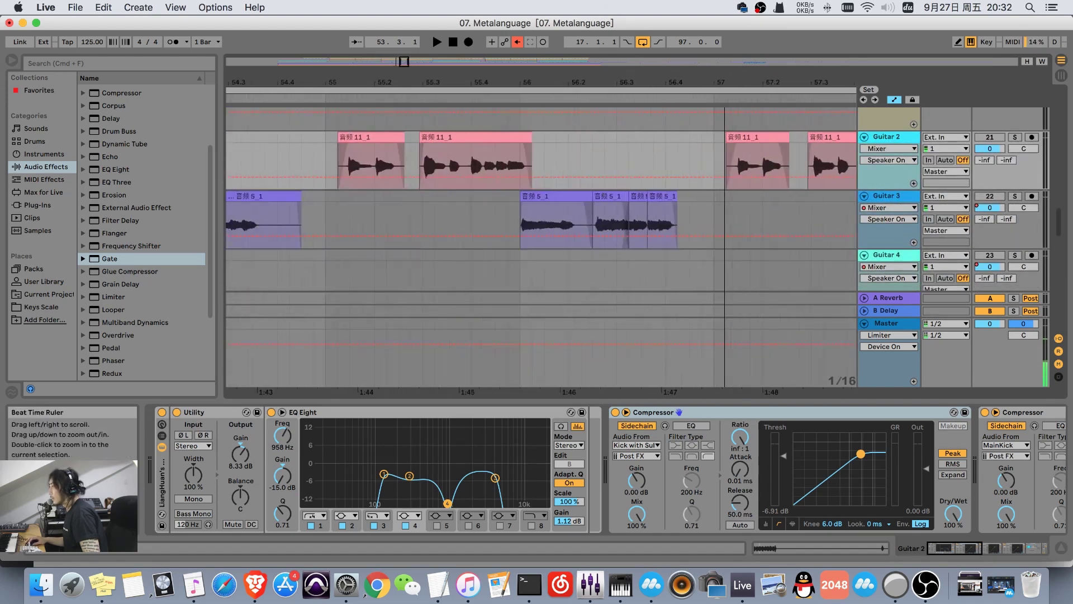
{"action": "left_click", "coordinate": [887, 193]}
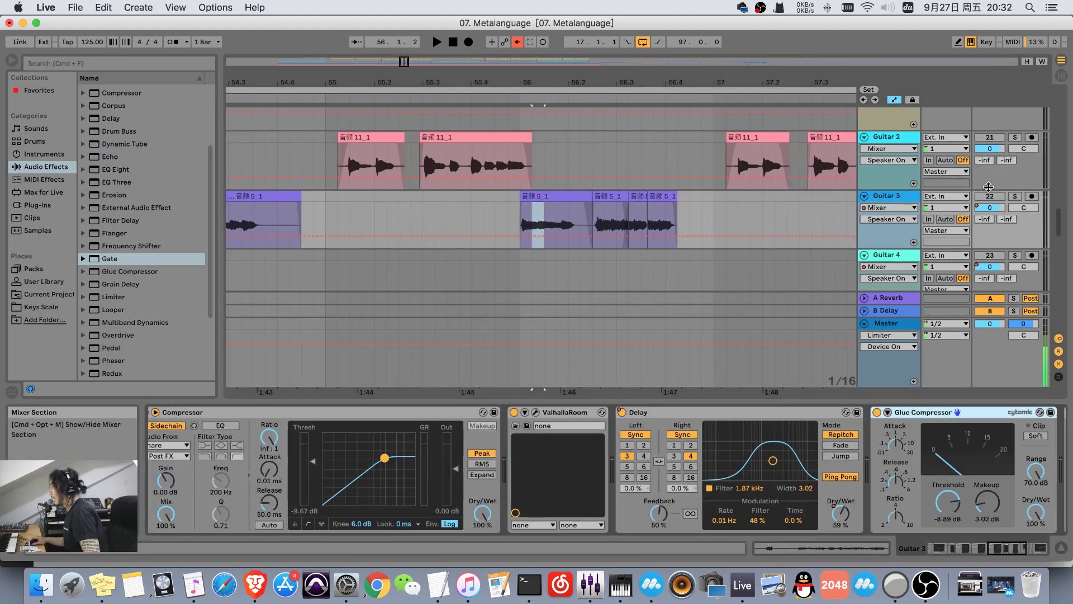
{"action": "left_click", "coordinate": [1014, 197]}
{"action": "key", "text": "space"}
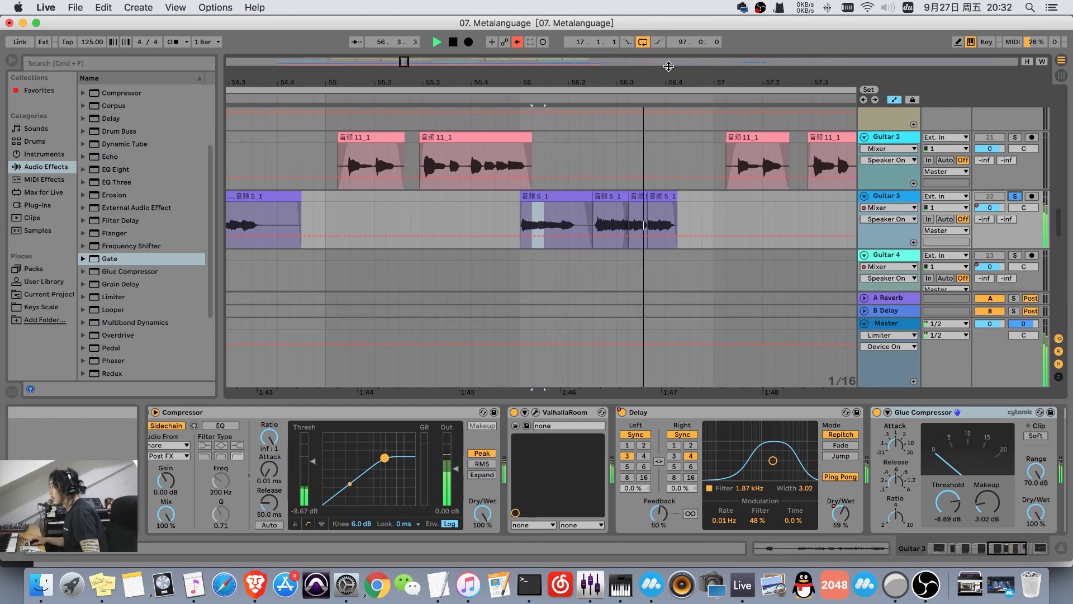
{"action": "left_click_drag", "start_coordinate": [636, 84], "coordinate": [635, 23]}
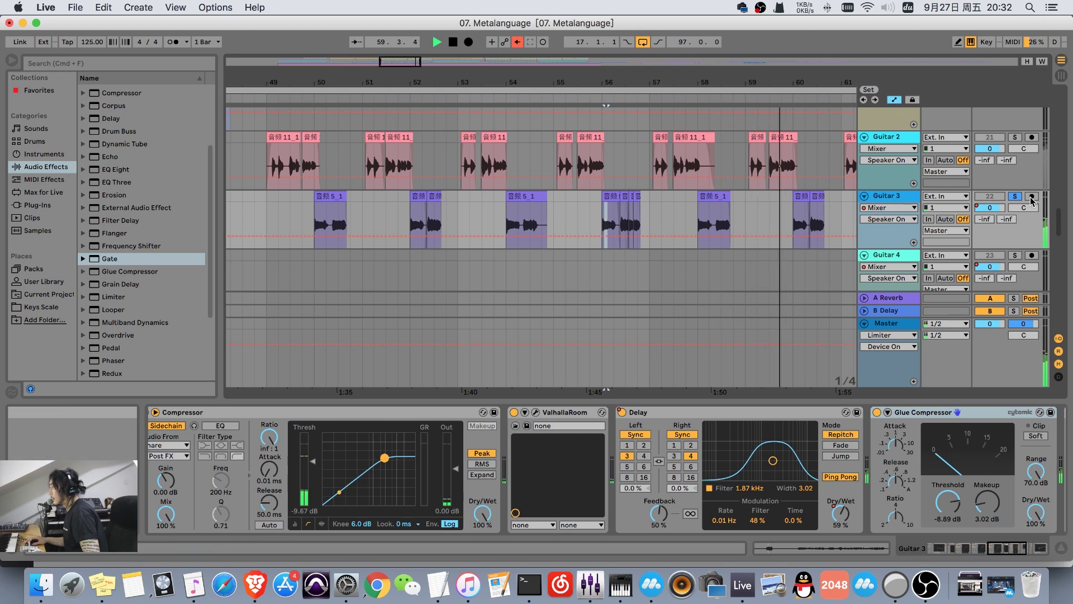
{"action": "key", "text": "space"}
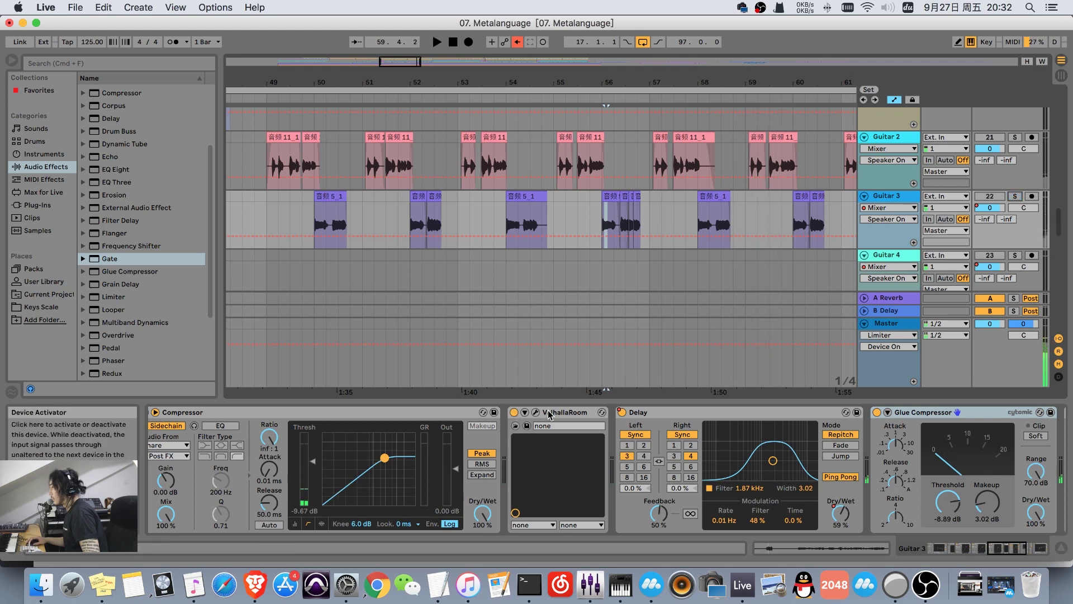
Bypass ValhallaRoom and Delay on Guitar 3 and show the Delay's Device On automation across the arrangement.
{"action": "left_click", "coordinate": [514, 412]}
{"action": "right_click", "coordinate": [629, 412]}
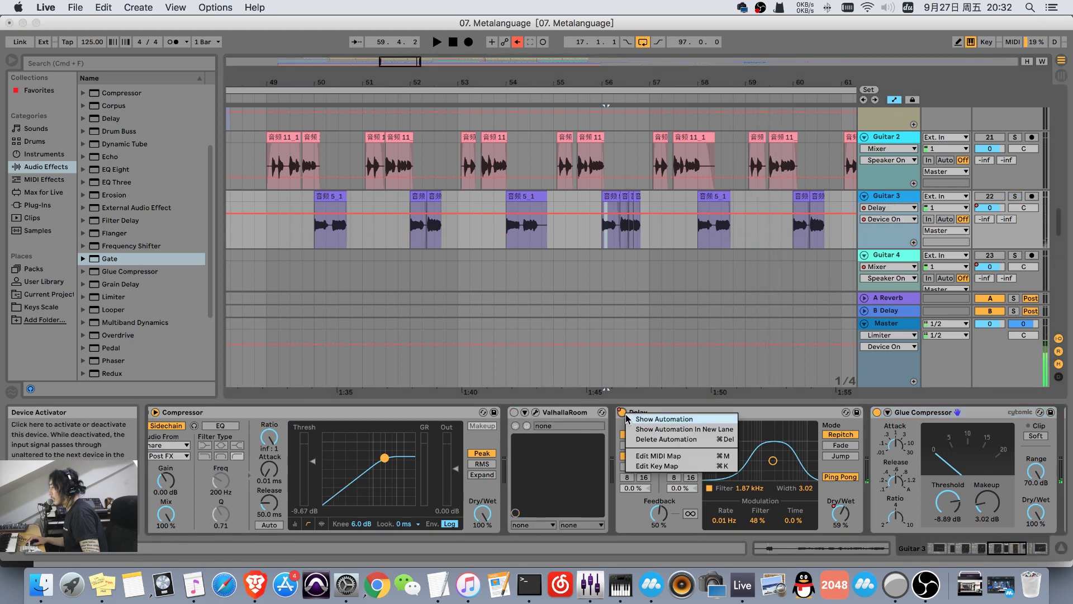
{"action": "left_click", "coordinate": [649, 419]}
{"action": "left_click_drag", "start_coordinate": [637, 391], "coordinate": [637, 390]}
{"action": "left_click_drag", "start_coordinate": [443, 390], "coordinate": [442, 394]}
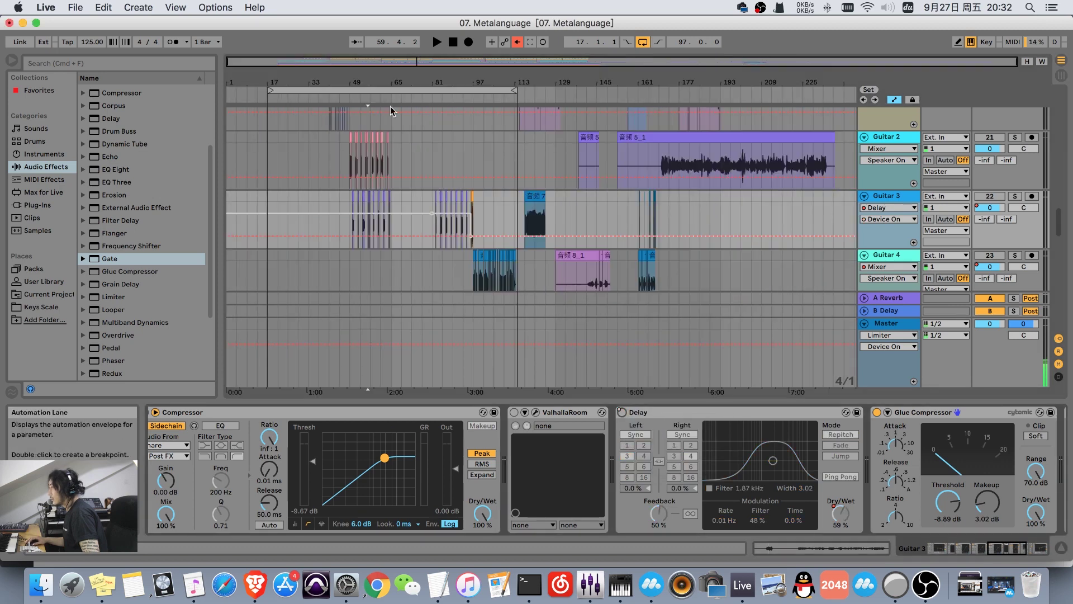
{"action": "left_click_drag", "start_coordinate": [574, 390], "coordinate": [574, 394]}
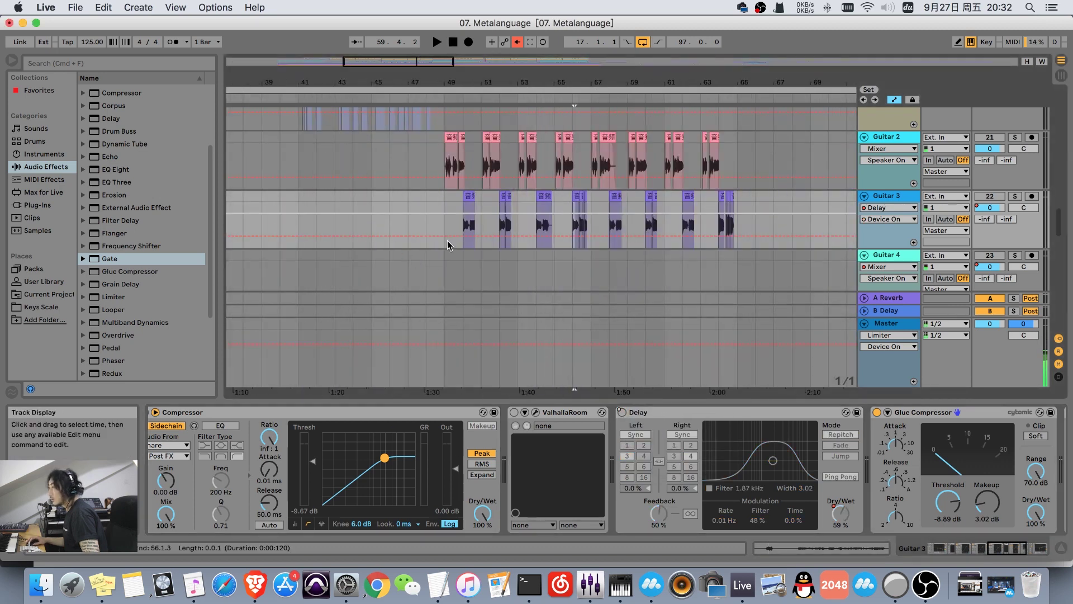
Solo Guitar 3 and play its slices without reverb and delay from bars 50, 52, 54 and 56.
{"action": "left_click", "coordinate": [464, 229]}
{"action": "key", "text": "space"}
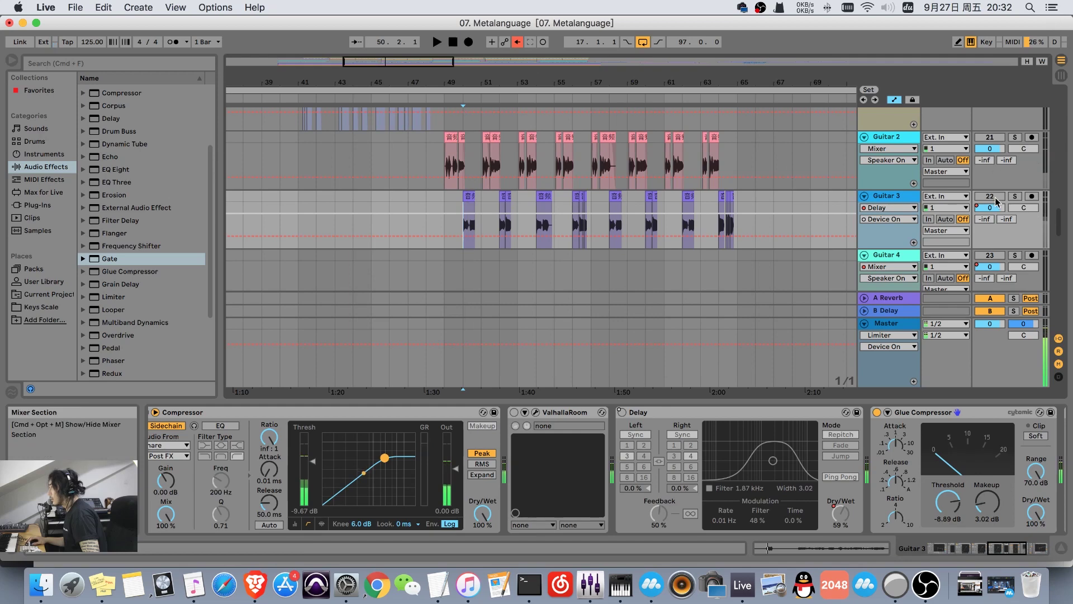
{"action": "left_click", "coordinate": [1015, 195]}
{"action": "left_click_drag", "start_coordinate": [491, 82], "coordinate": [481, 134]}
{"action": "key", "text": "space"}
{"action": "key", "text": "space"}
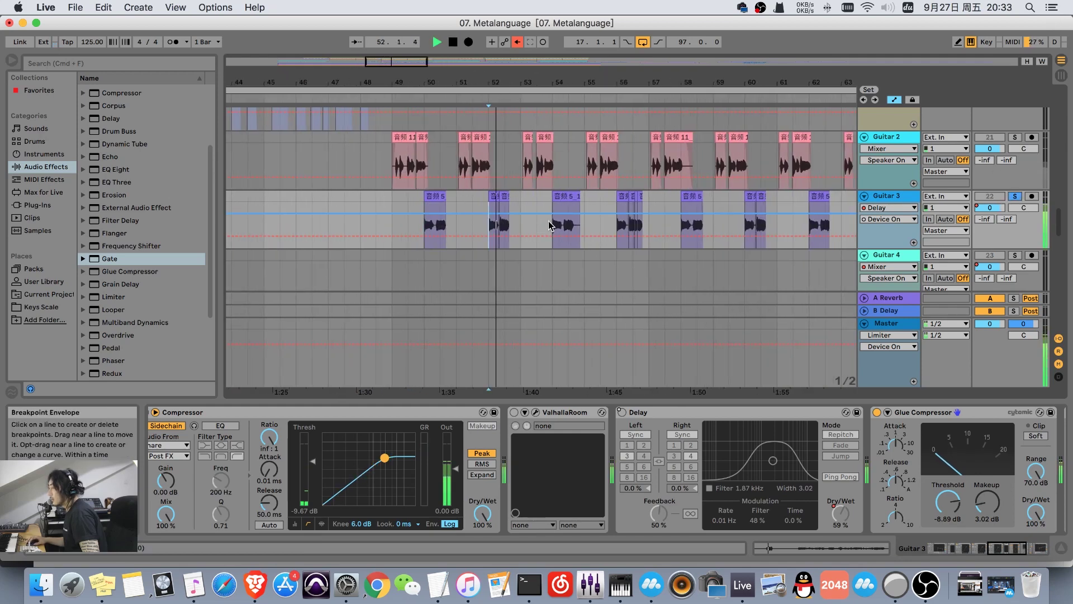
{"action": "left_click", "coordinate": [548, 224]}
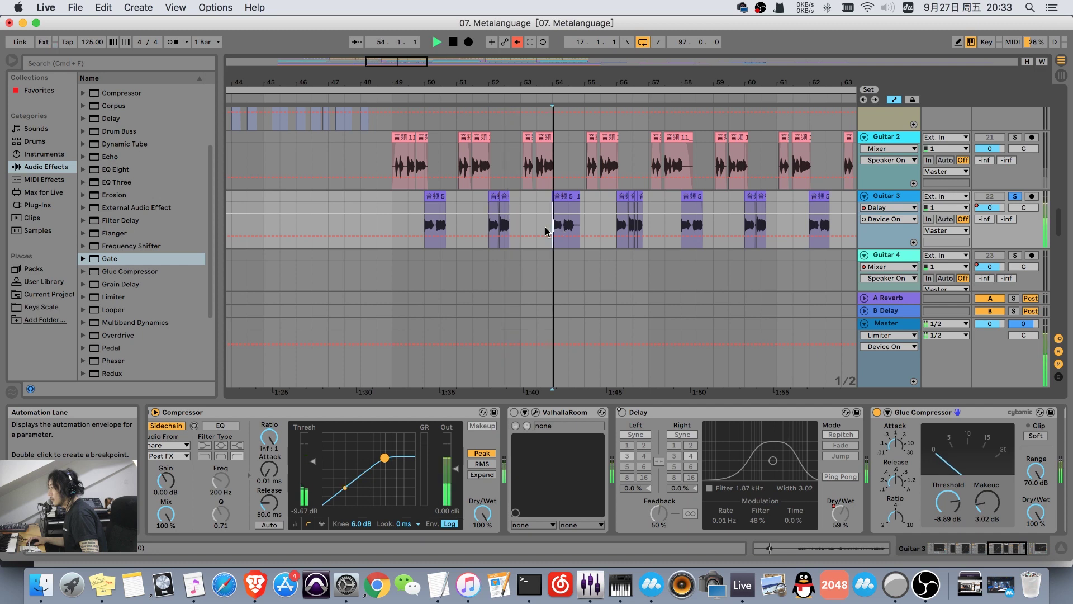
{"action": "key", "text": "plus"}
{"action": "left_click", "coordinate": [659, 230]}
{"action": "key", "text": "space"}
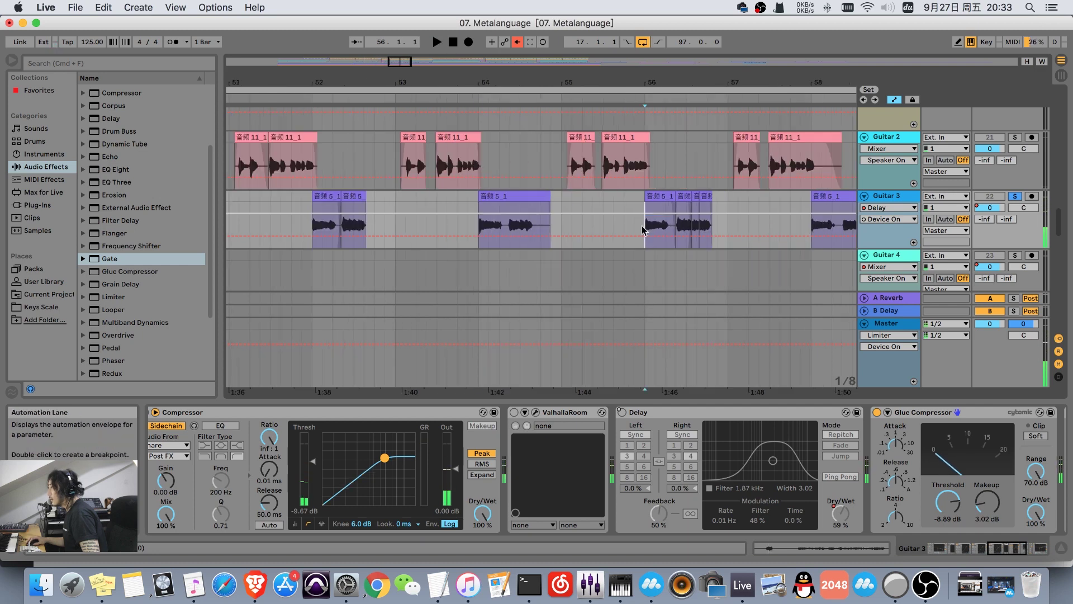
Extend the second 音频 5_1 slice after bar 56 on Guitar 3 to about bar 57, and undo the extension.
{"action": "left_click_drag", "start_coordinate": [705, 71], "coordinate": [702, 89]}
{"action": "key", "text": "space"}
{"action": "left_click_drag", "start_coordinate": [619, 199], "coordinate": [690, 200]}
{"action": "key", "text": "super+c"}
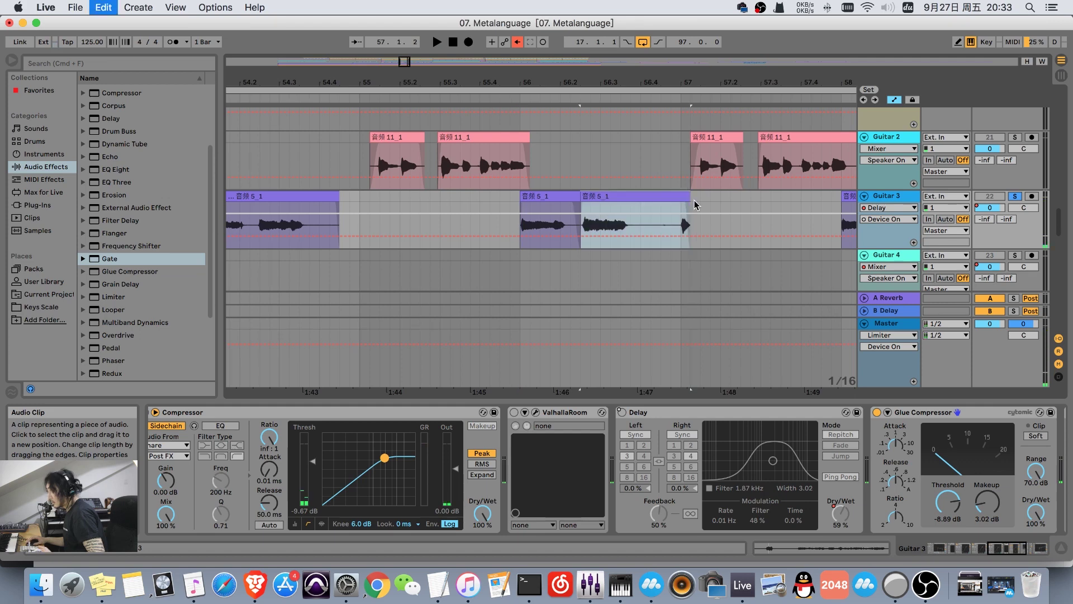
{"action": "key", "text": "super+z"}
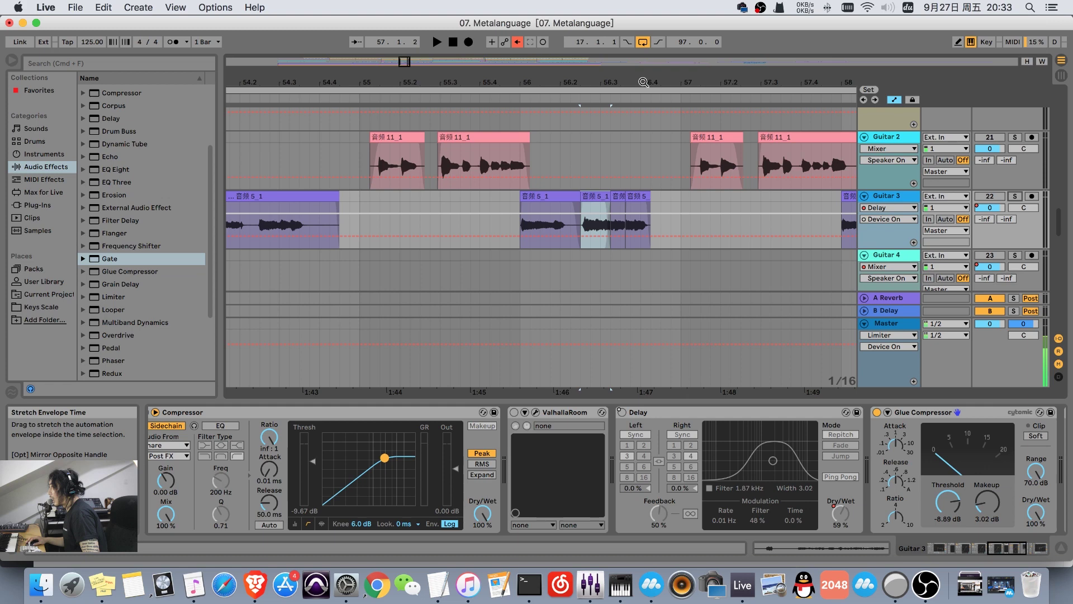
Solo Guitar 3 again and play its 音频 5_1 slices from bar 58 and from bar 64.
{"action": "left_click_drag", "start_coordinate": [644, 82], "coordinate": [799, 97]}
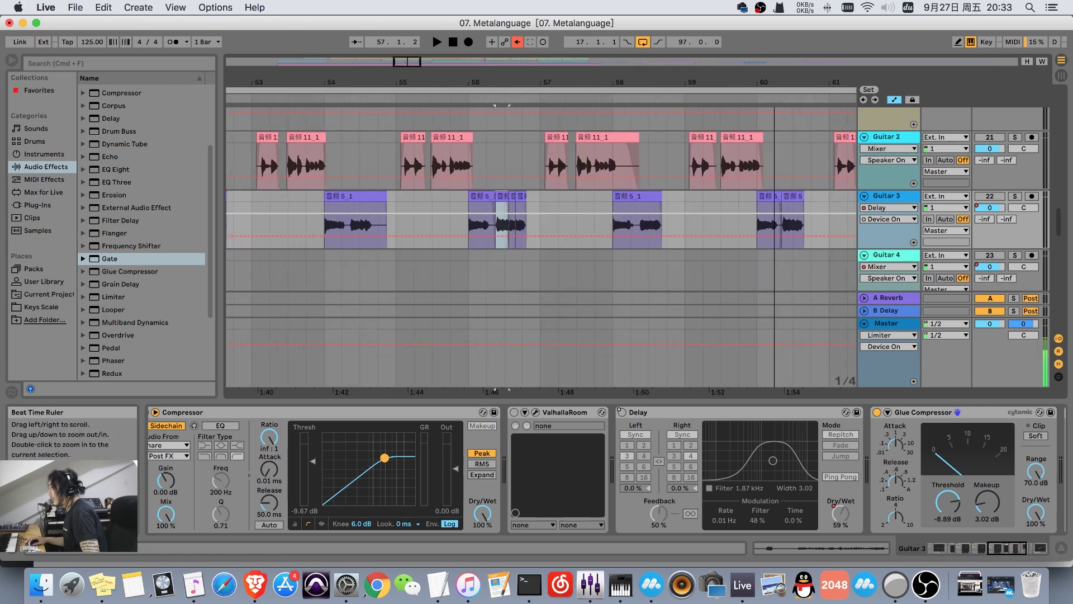
{"action": "left_click", "coordinate": [1020, 197]}
{"action": "left_click", "coordinate": [615, 229]}
{"action": "key", "text": "space"}
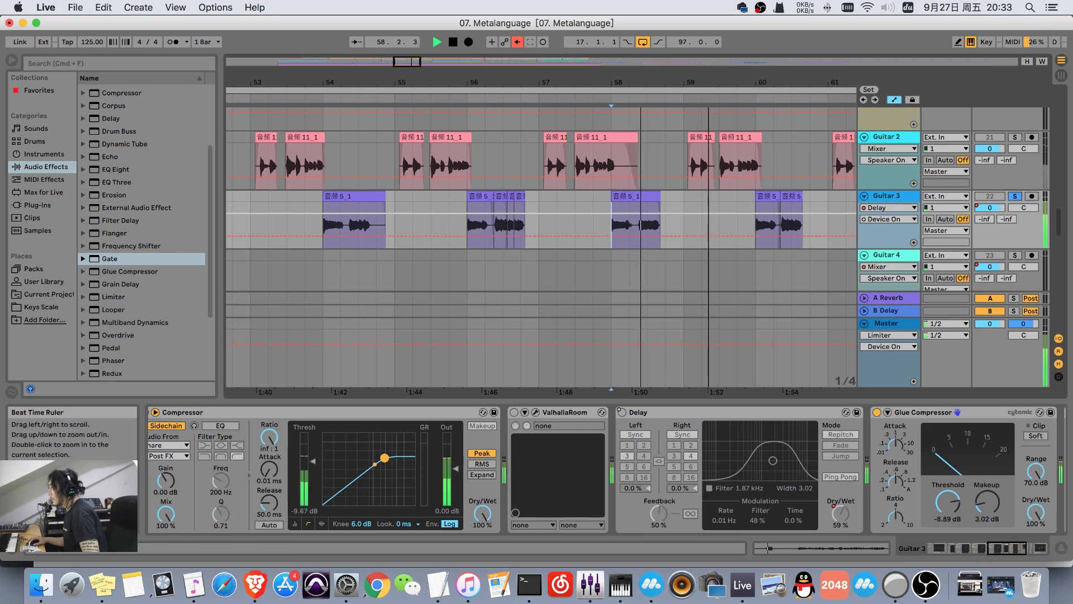
{"action": "left_click_drag", "start_coordinate": [690, 82], "coordinate": [691, 66]}
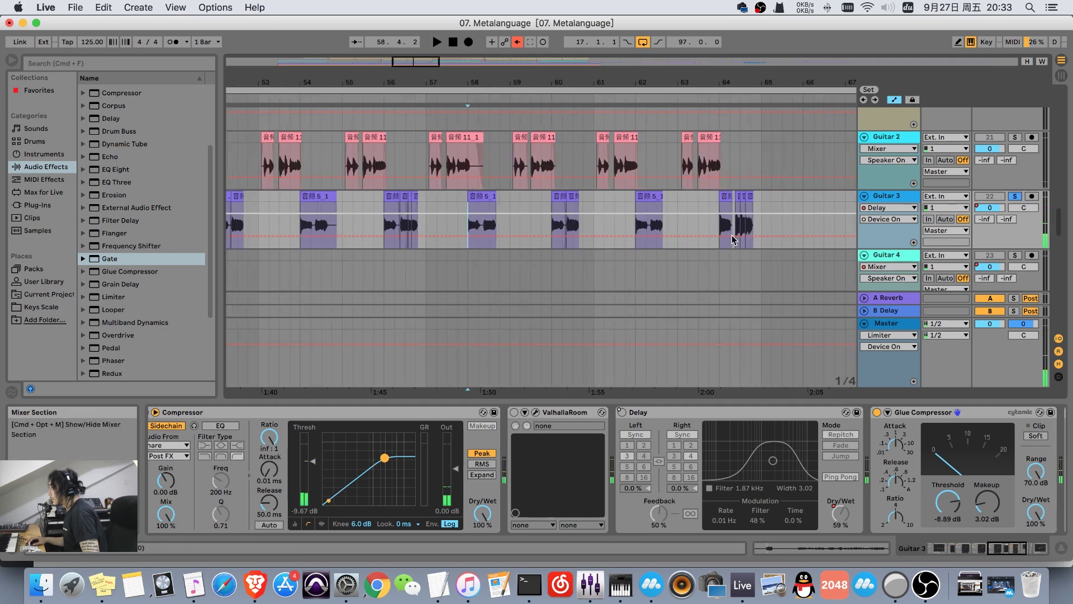
{"action": "left_click_drag", "start_coordinate": [771, 88], "coordinate": [772, 114]}
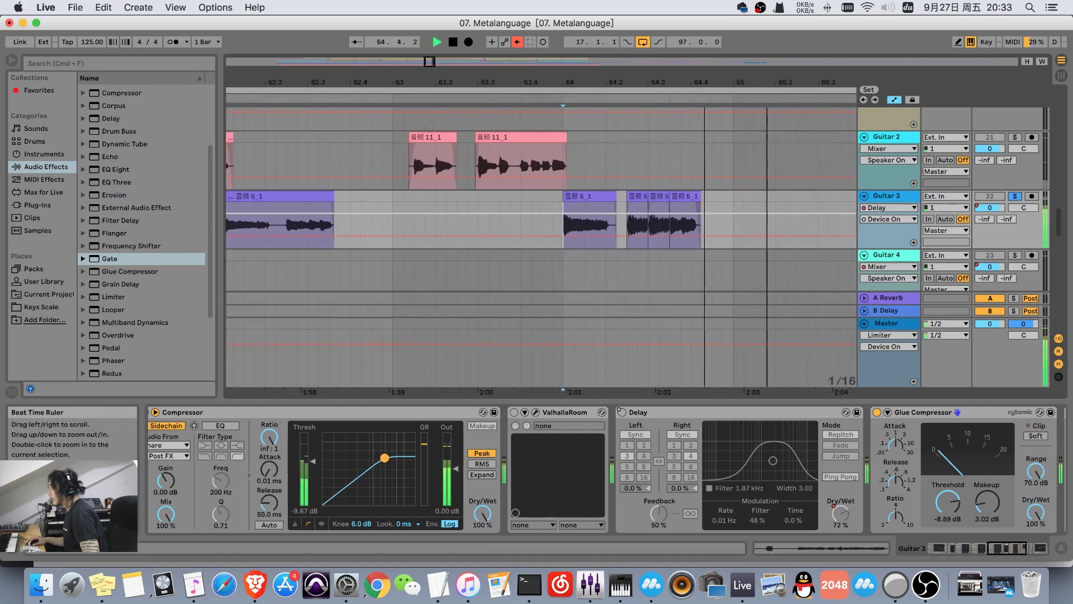
Stop playback, turn off Guitar 3's solo, and switch its ValhallaRoom and Delay devices back on.
{"action": "key", "text": "space"}
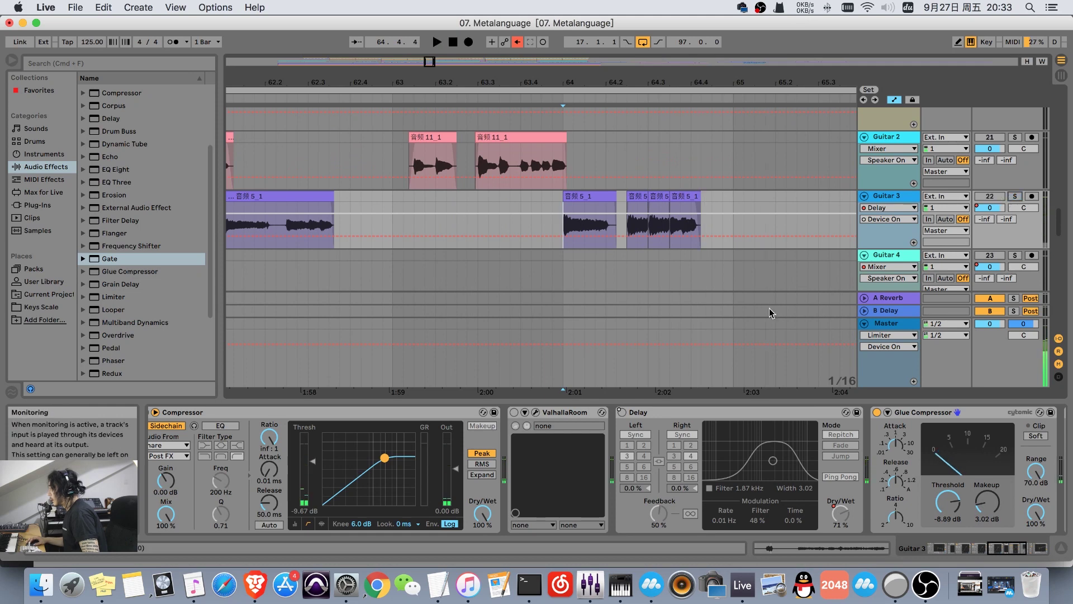
{"action": "left_click", "coordinate": [512, 417]}
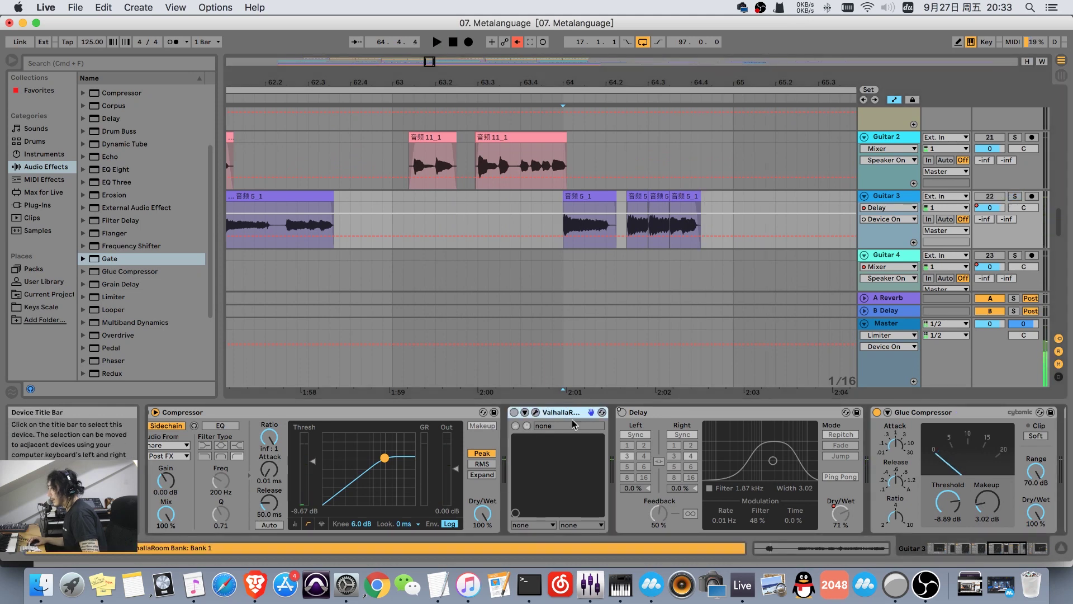
{"action": "left_click", "coordinate": [512, 413]}
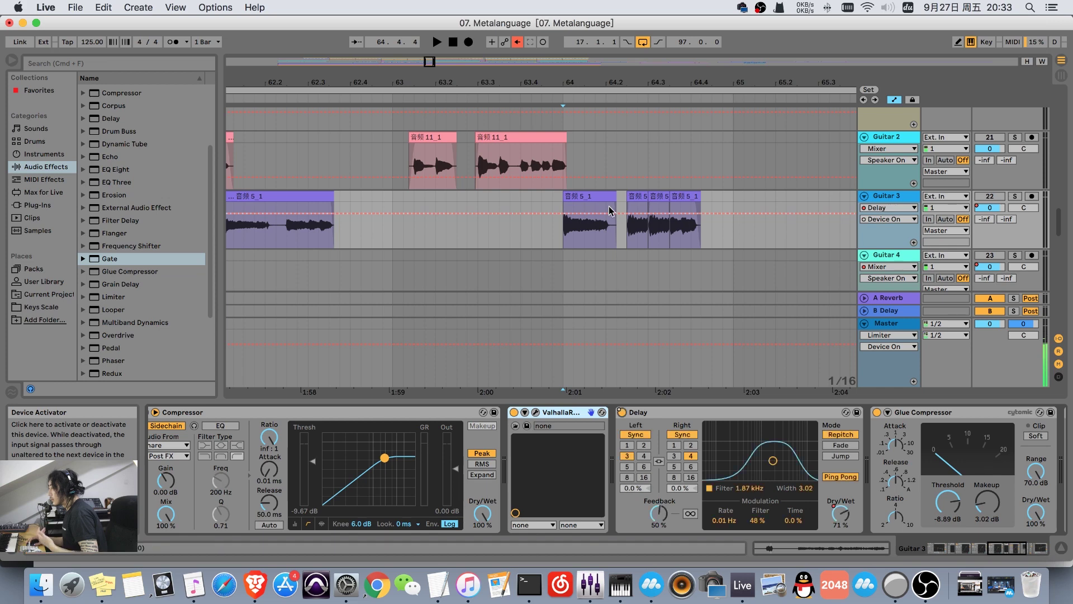
Examine Guitar 3's Delay on/off automation around bar 97 and the arrangement up to about bar 123.
{"action": "left_click_drag", "start_coordinate": [620, 83], "coordinate": [488, 39]}
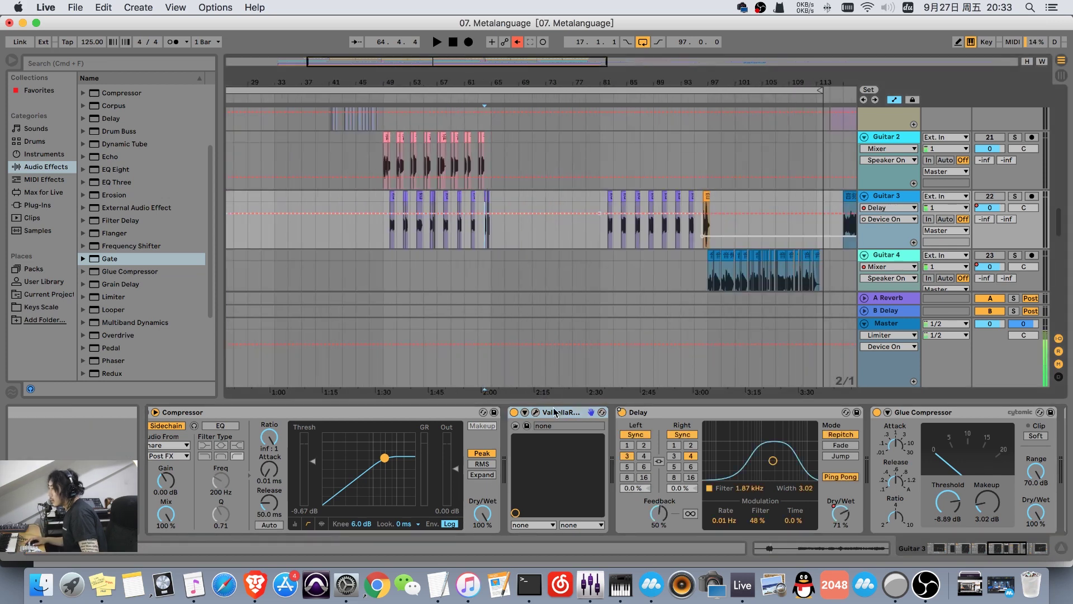
{"action": "right_click", "coordinate": [622, 414]}
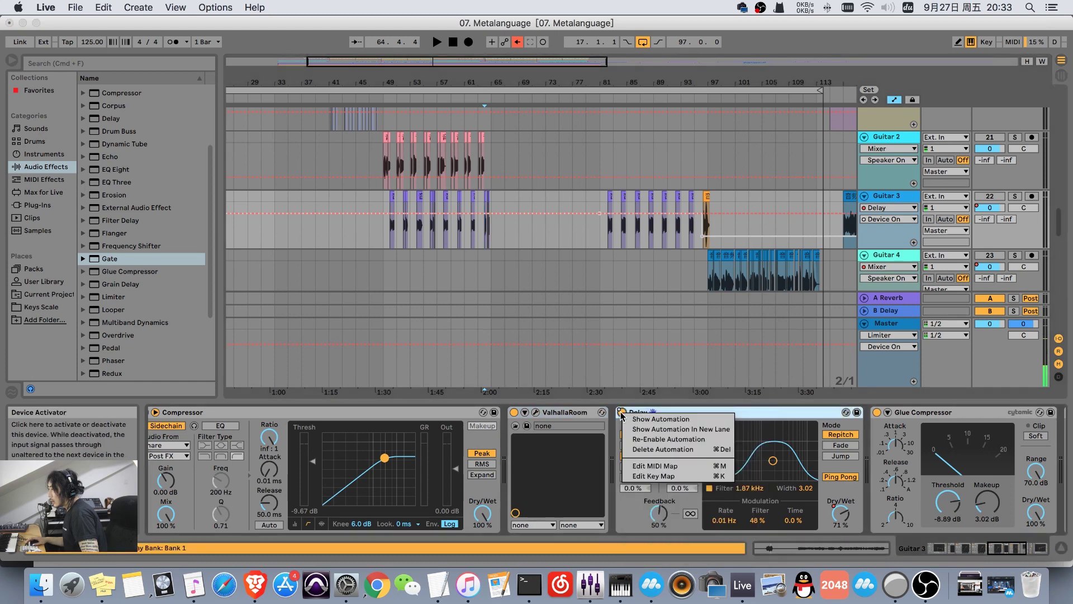
{"action": "left_click", "coordinate": [744, 97]}
{"action": "left_click_drag", "start_coordinate": [719, 86], "coordinate": [712, 168]}
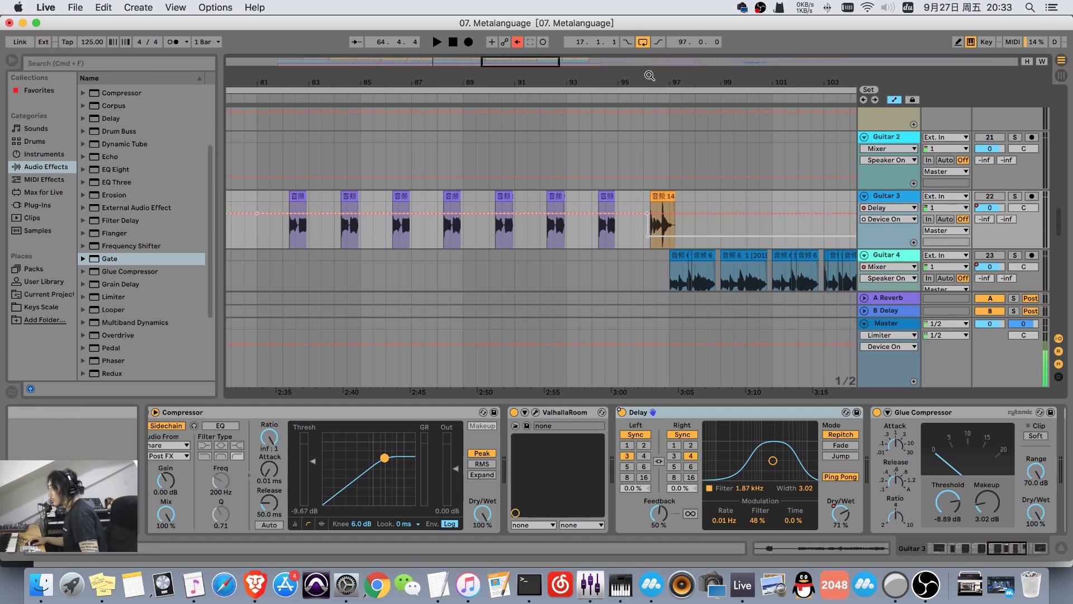
{"action": "left_click_drag", "start_coordinate": [648, 77], "coordinate": [565, 84]}
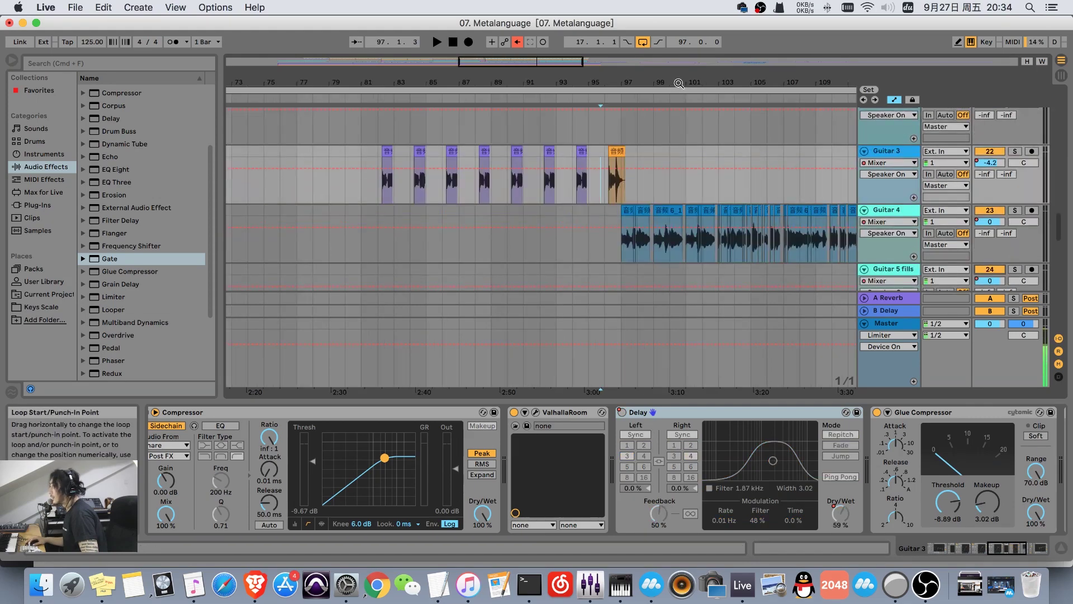
{"action": "mouse_move", "coordinate": [718, 85]}
{"action": "left_mouse_down"}
{"action": "mouse_move", "coordinate": [702, 162]}
{"action": "mouse_move", "coordinate": [699, 90]}
{"action": "left_mouse_up"}
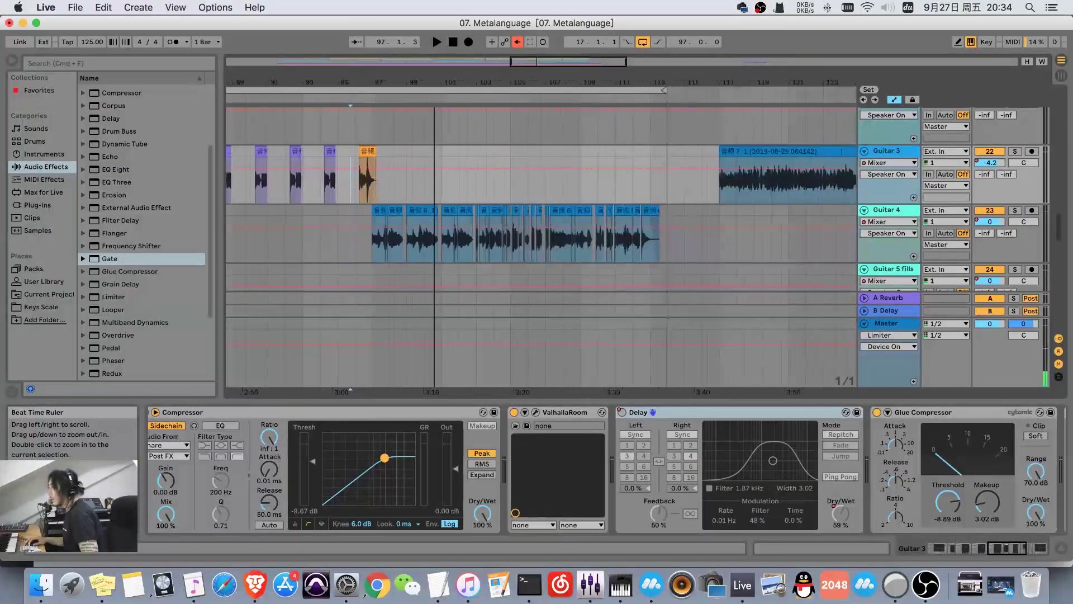
Select all the audio slices on Guitar 4 from bar 97 to bar 113 and view their shared transpose setting.
{"action": "left_click", "coordinate": [379, 208]}
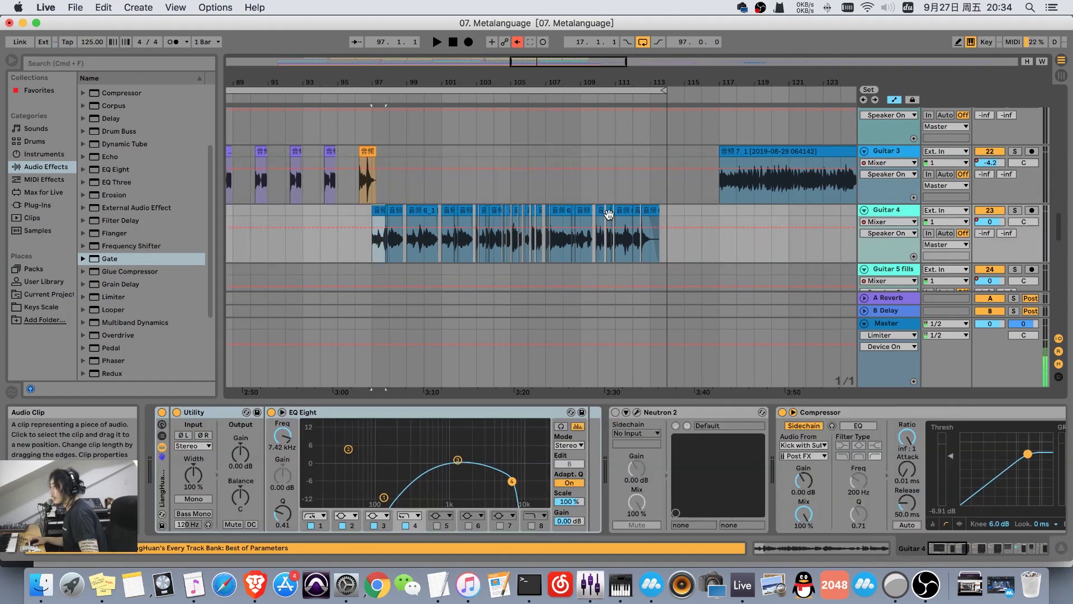
{"action": "left_click", "coordinate": [651, 211], "text": "shift"}
{"action": "double_click", "coordinate": [651, 211]}
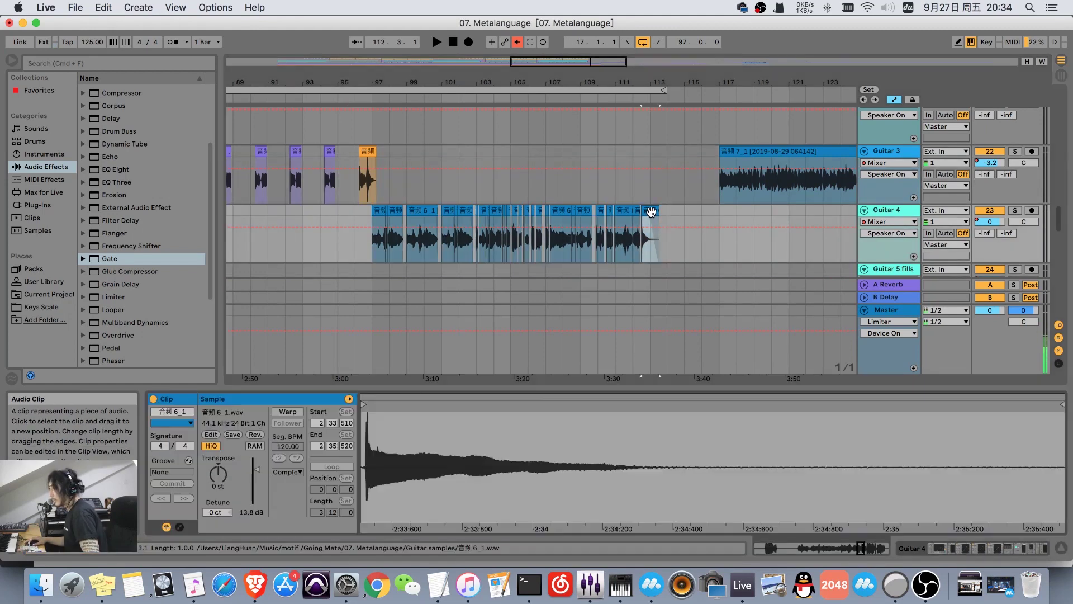
{"action": "left_click", "coordinate": [369, 212], "text": "shift"}
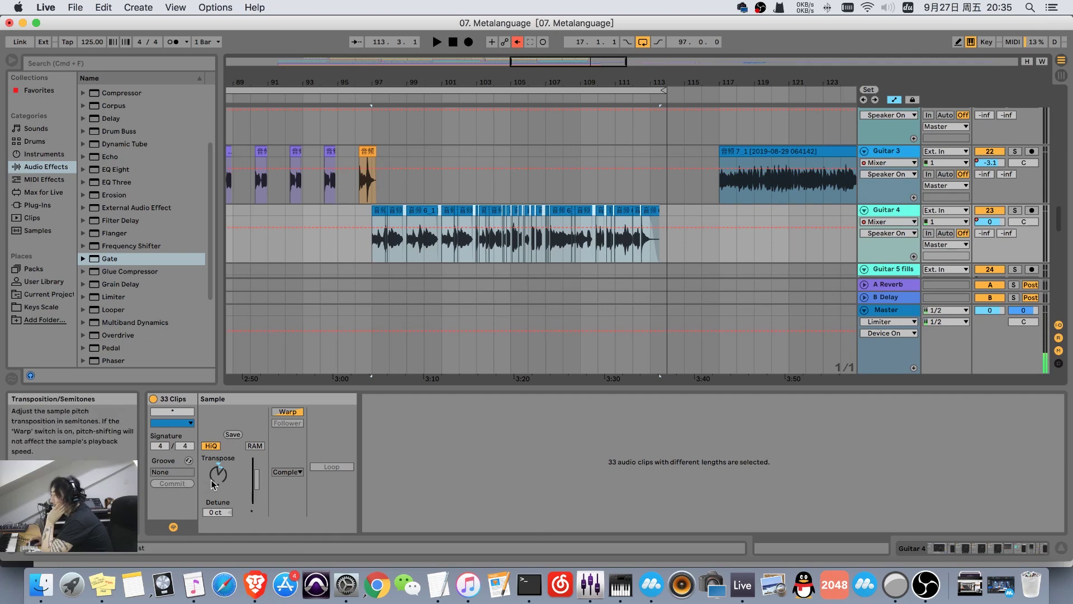
{"action": "left_click_drag", "start_coordinate": [216, 482], "coordinate": [216, 467]}
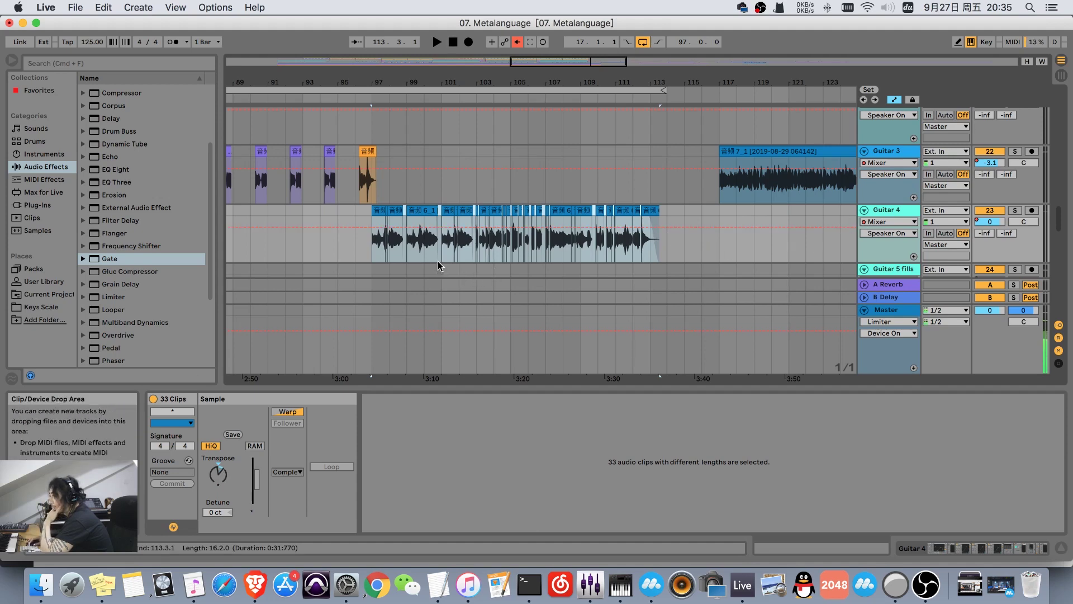
Inspect the clip settings of Guitar 4's individual slices at bars 99 and 97.
{"action": "left_click", "coordinate": [414, 253]}
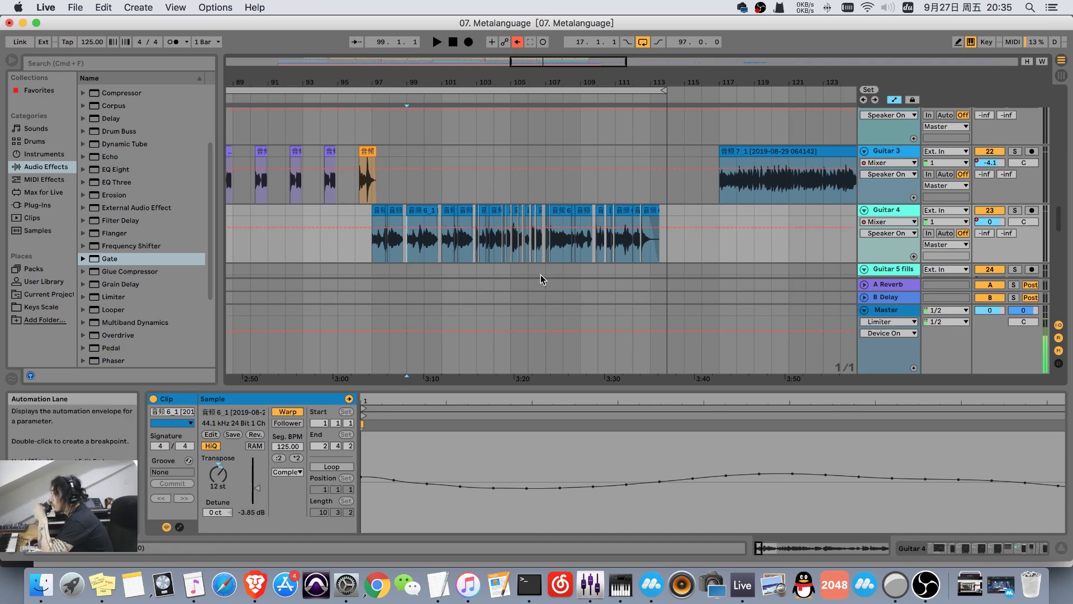
{"action": "left_click", "coordinate": [380, 213]}
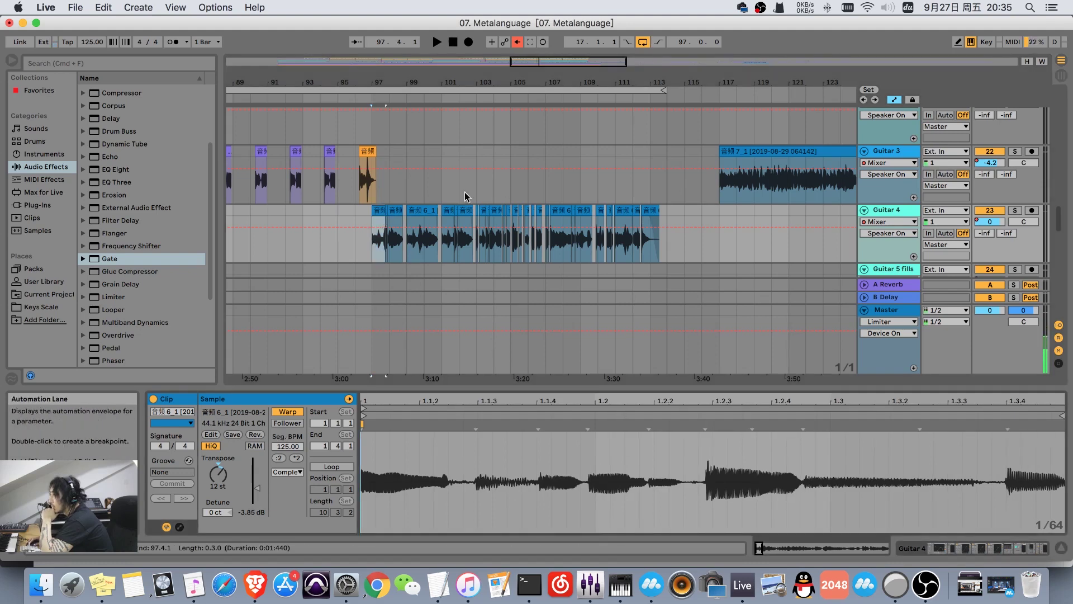
{"action": "left_click", "coordinate": [367, 251]}
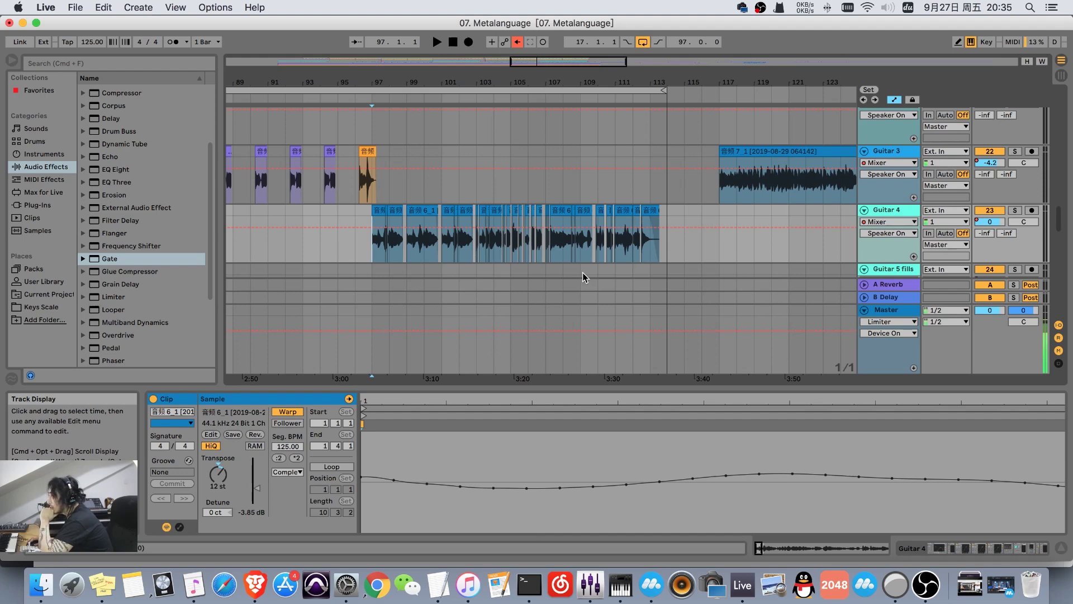
{"action": "scroll", "coordinate": [463, 159], "scroll_direction": "up", "scroll_amount": 1}
{"action": "scroll", "coordinate": [466, 167], "scroll_direction": "up", "scroll_amount": 2}
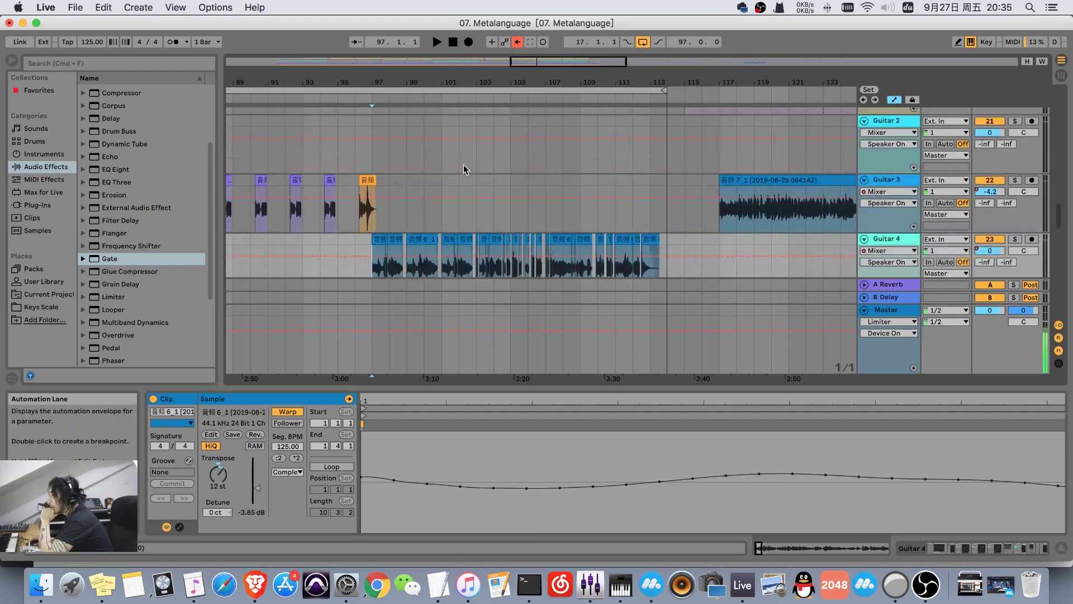
{"action": "scroll", "coordinate": [451, 189], "scroll_direction": "down", "scroll_amount": 1}
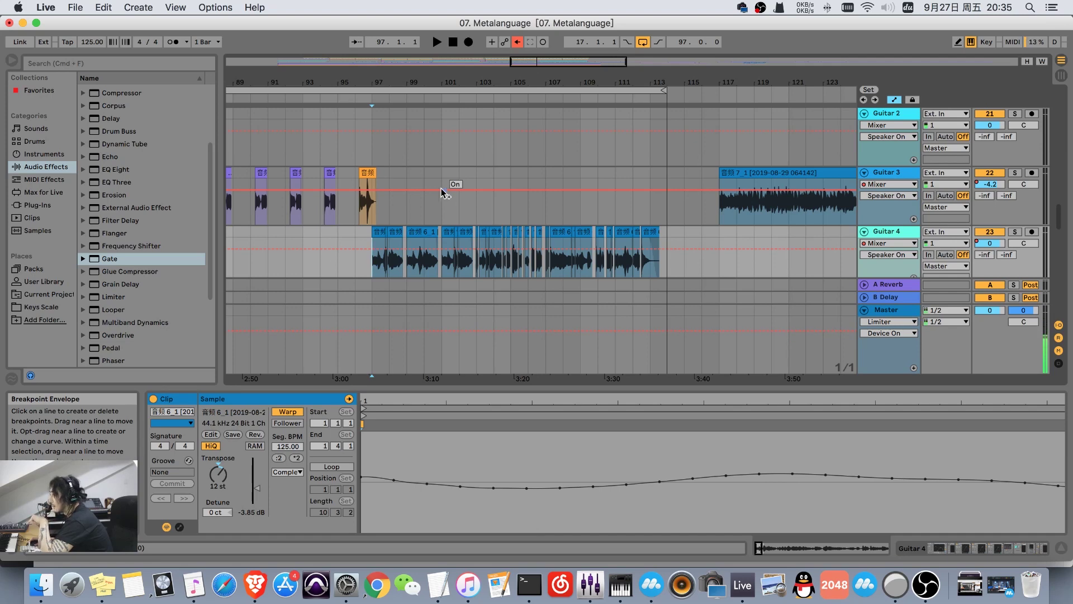
{"action": "scroll", "coordinate": [491, 177], "scroll_direction": "down", "scroll_amount": 1}
{"action": "scroll", "coordinate": [491, 177], "scroll_direction": "down", "scroll_amount": 2}
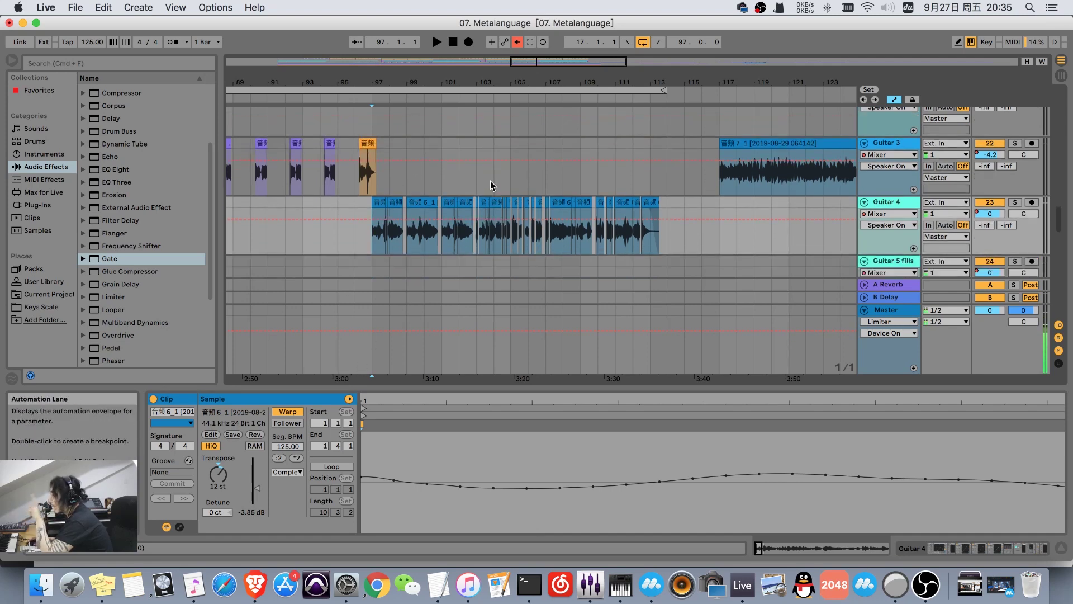
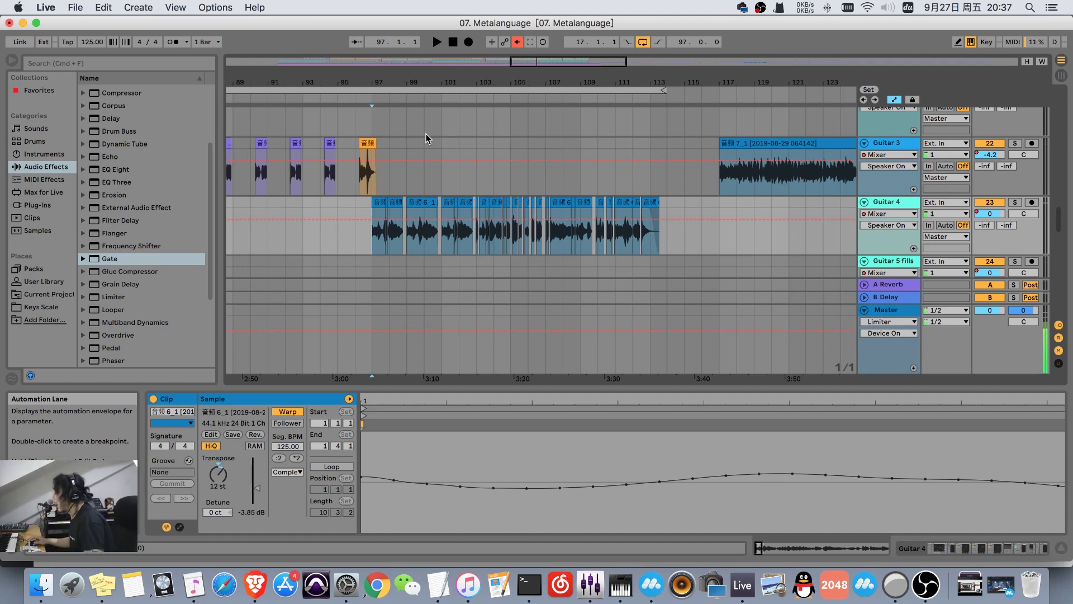
Duplicate the Guitar 4 track with all its slices and devices.
{"action": "left_click", "coordinate": [895, 204]}
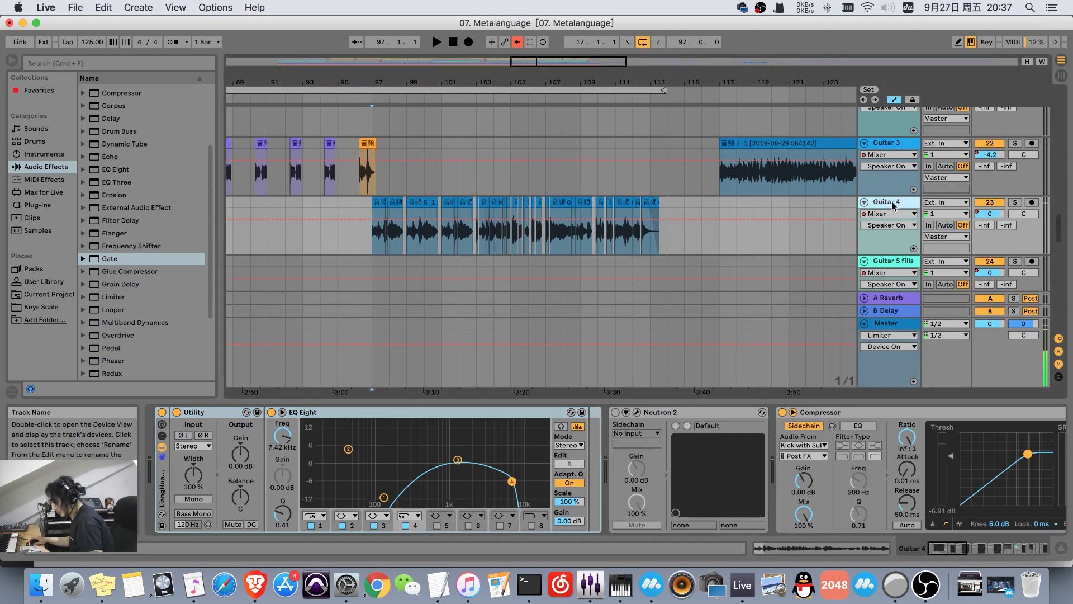
{"action": "key", "text": "super+c"}
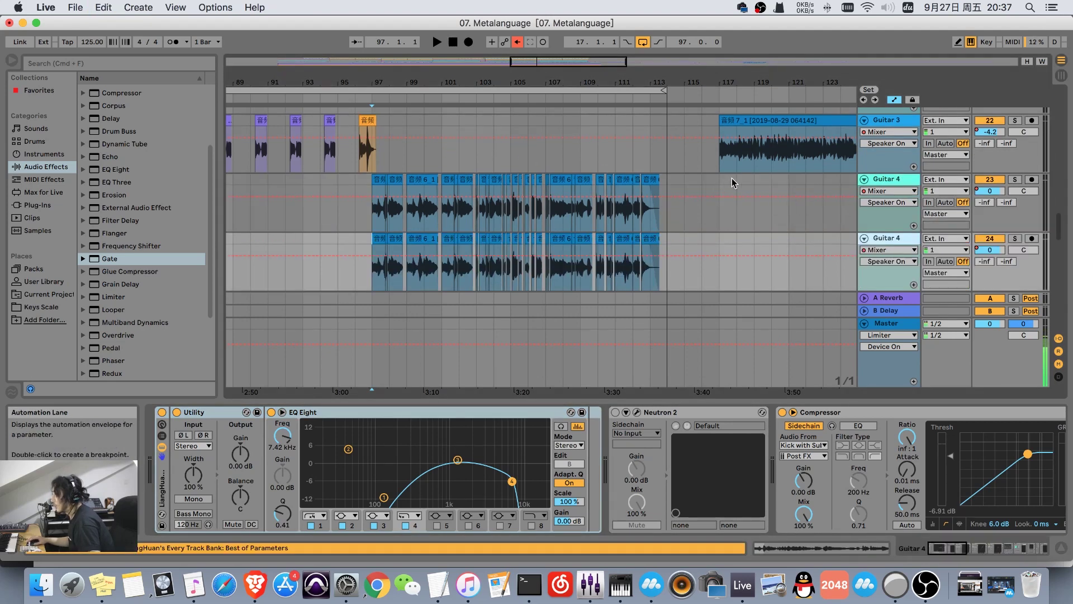
Solo the original Guitar 4, play its slices from bar 97, stop playback and turn the solo off.
{"action": "left_click", "coordinate": [1015, 181]}
{"action": "key", "text": "space"}
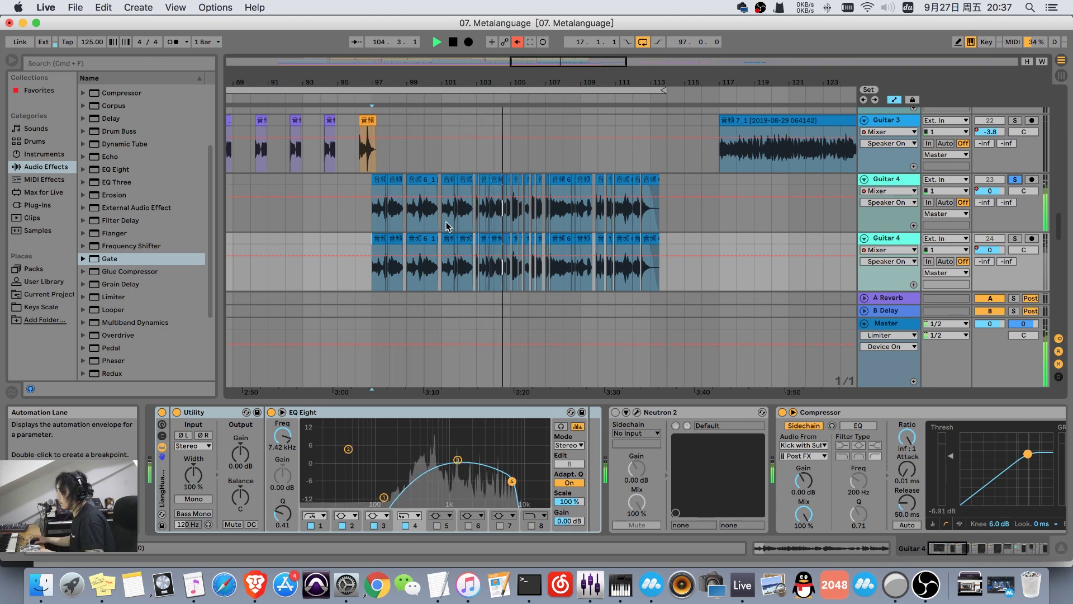
{"action": "key", "text": "space"}
{"action": "left_click", "coordinate": [1015, 180]}
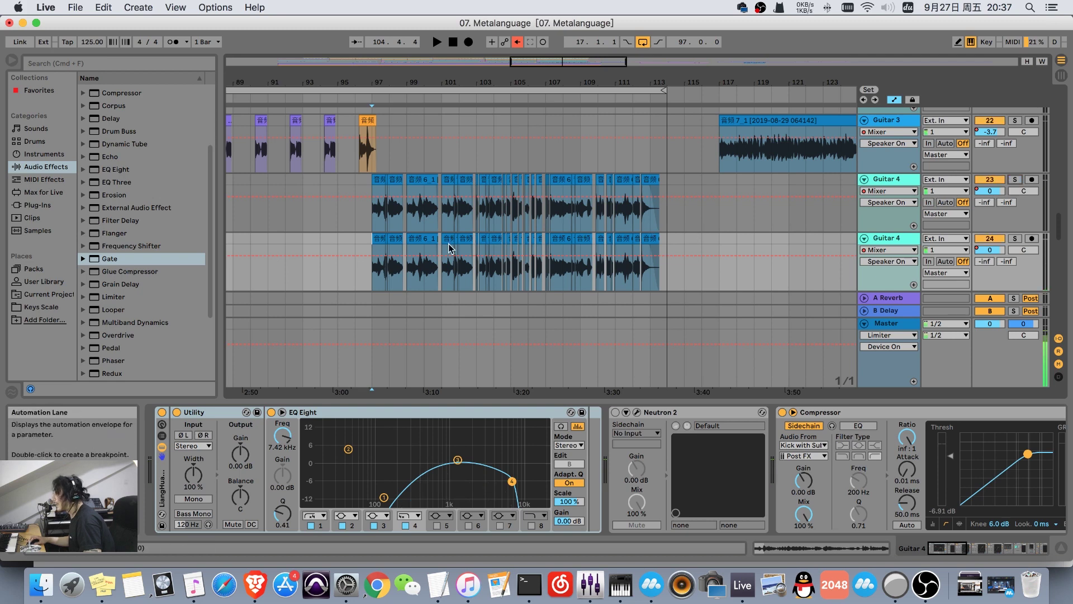
Extend the first slice on the duplicate Guitar 4 track to 103.4.1, then audition it soloed from bar 97.
{"action": "key", "text": "plus"}
{"action": "key", "text": "plus"}
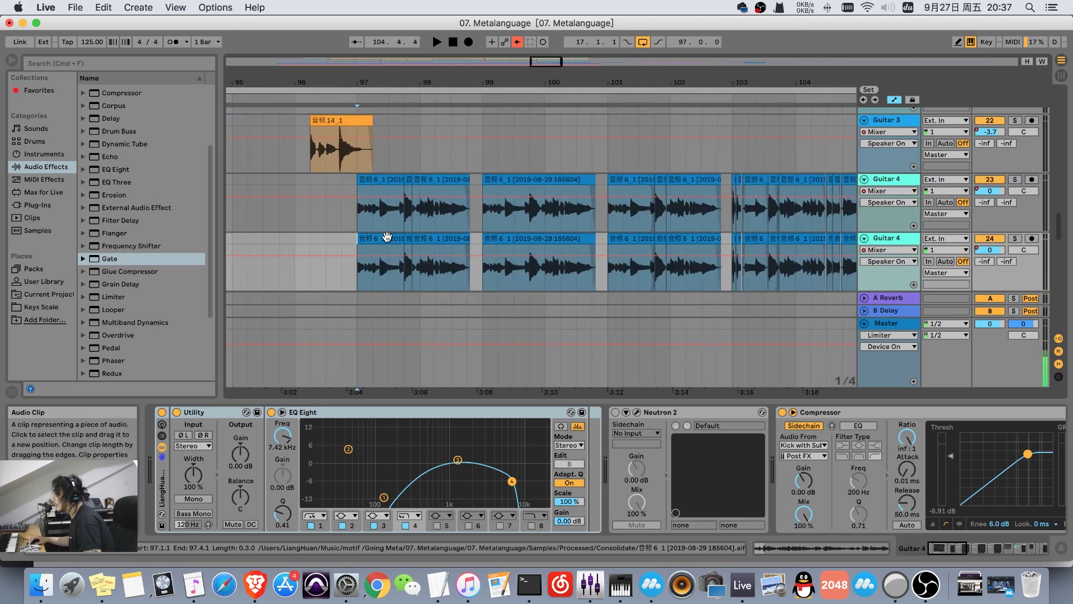
{"action": "key", "text": "cmd+z"}
{"action": "key", "text": "space"}
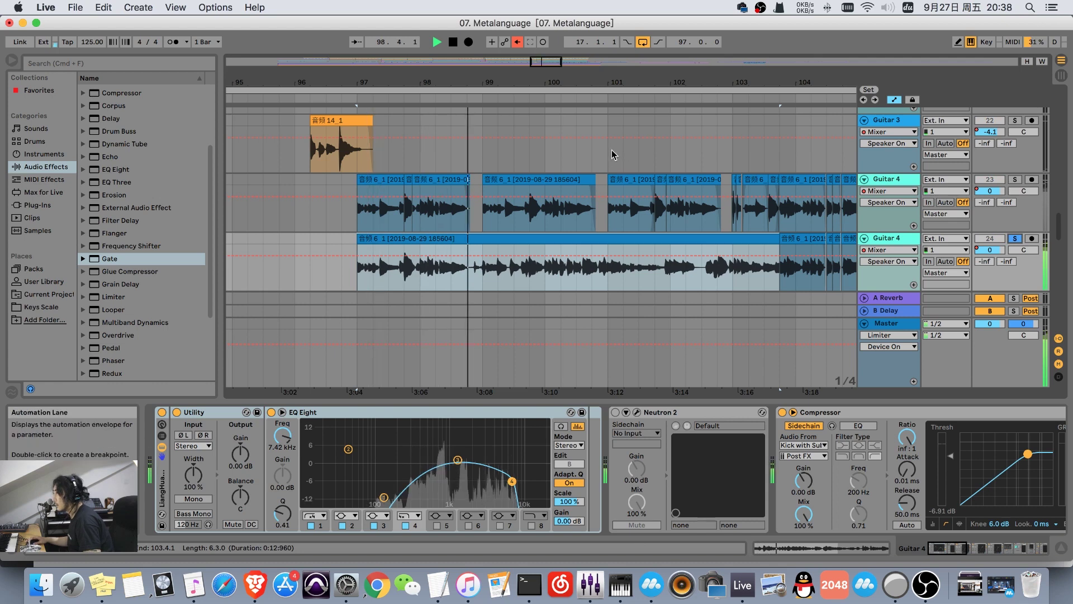
{"action": "left_click_drag", "start_coordinate": [565, 85], "coordinate": [470, 82]}
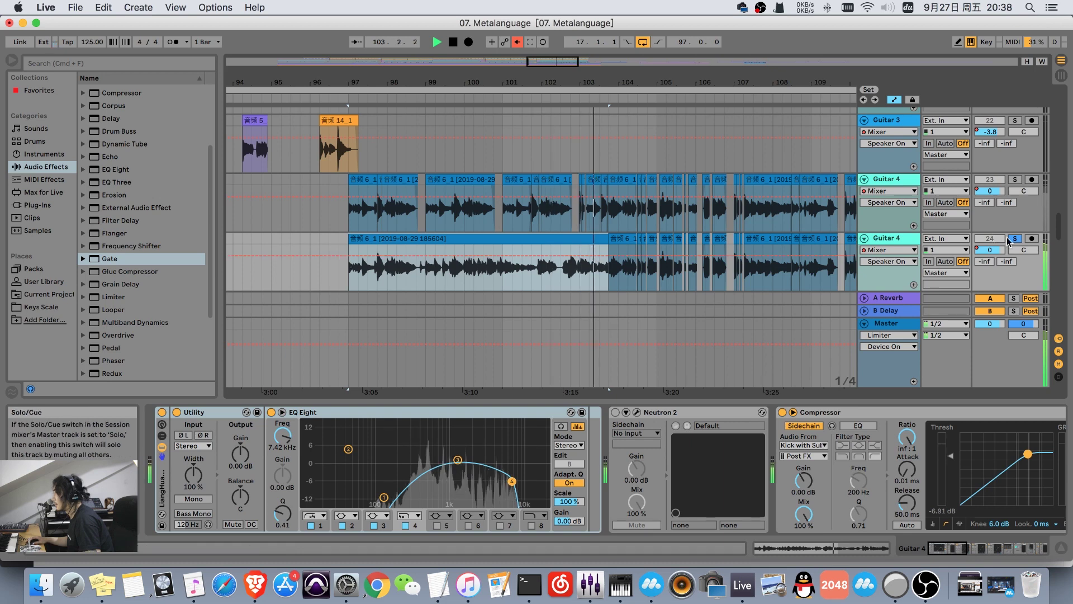
{"action": "left_click", "coordinate": [1011, 240]}
{"action": "key", "text": "space"}
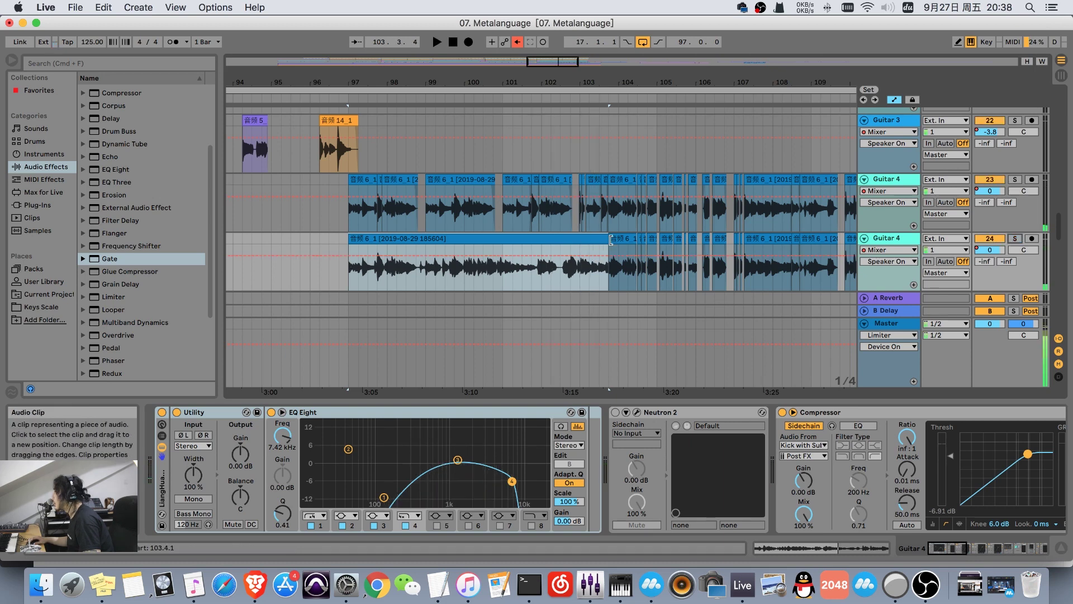
Open the extended clip's sample and compare it with the original Guitar 4 slices around bar 98.4.
{"action": "left_click_drag", "start_coordinate": [611, 240], "coordinate": [604, 238]}
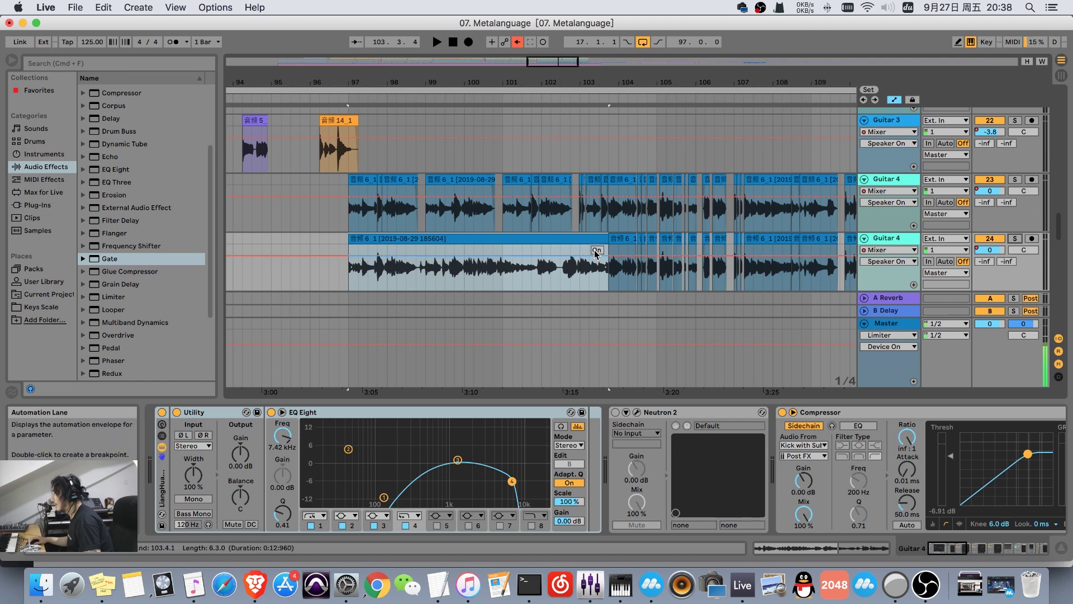
{"action": "double_click", "coordinate": [598, 254]}
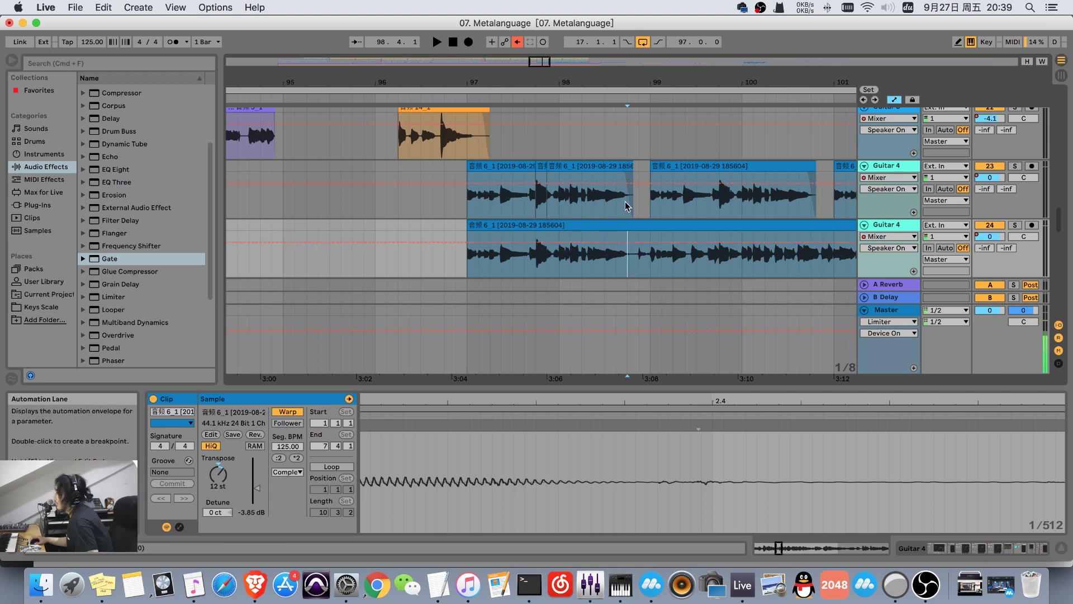
{"action": "left_click_drag", "start_coordinate": [669, 97], "coordinate": [542, 81]}
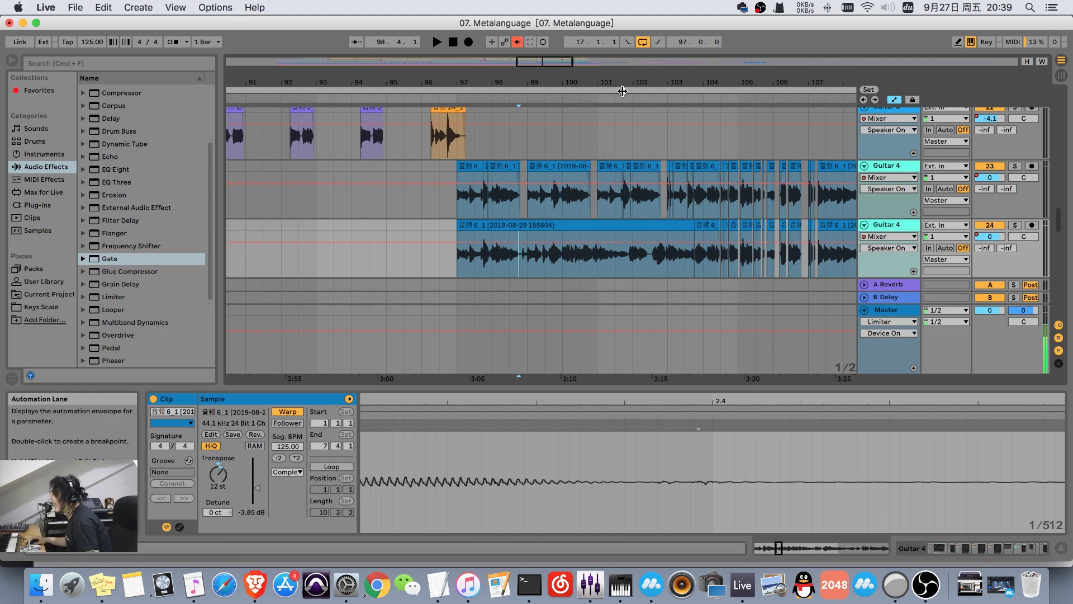
{"action": "left_click_drag", "start_coordinate": [621, 82], "coordinate": [541, 175]}
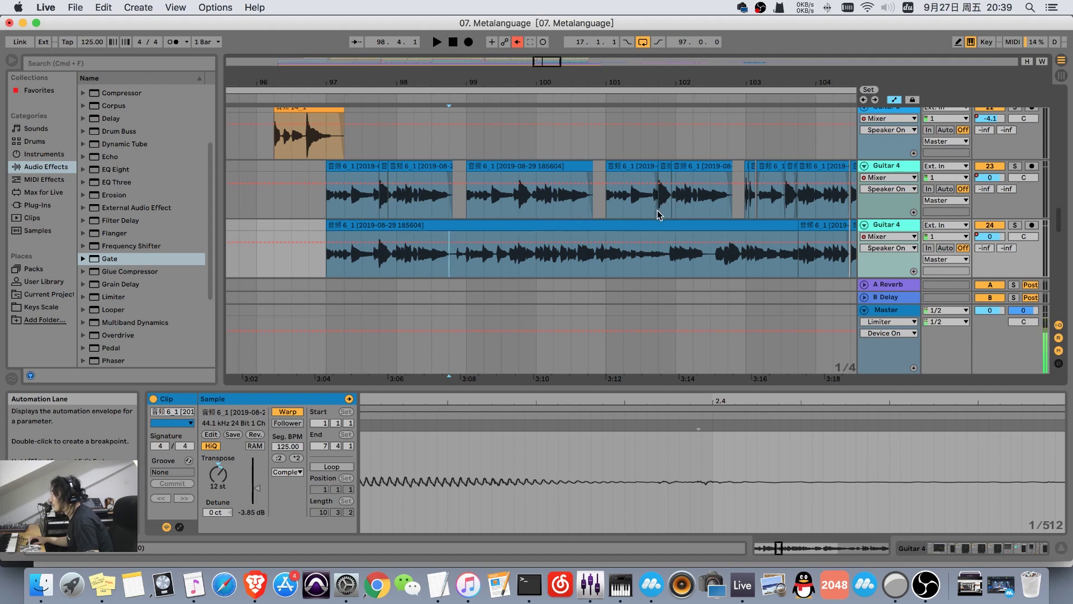
Hide and reshow the automation lanes while examining the cuts and fades of the original Guitar 4 slices up to bar 103.
{"action": "left_click", "coordinate": [895, 99]}
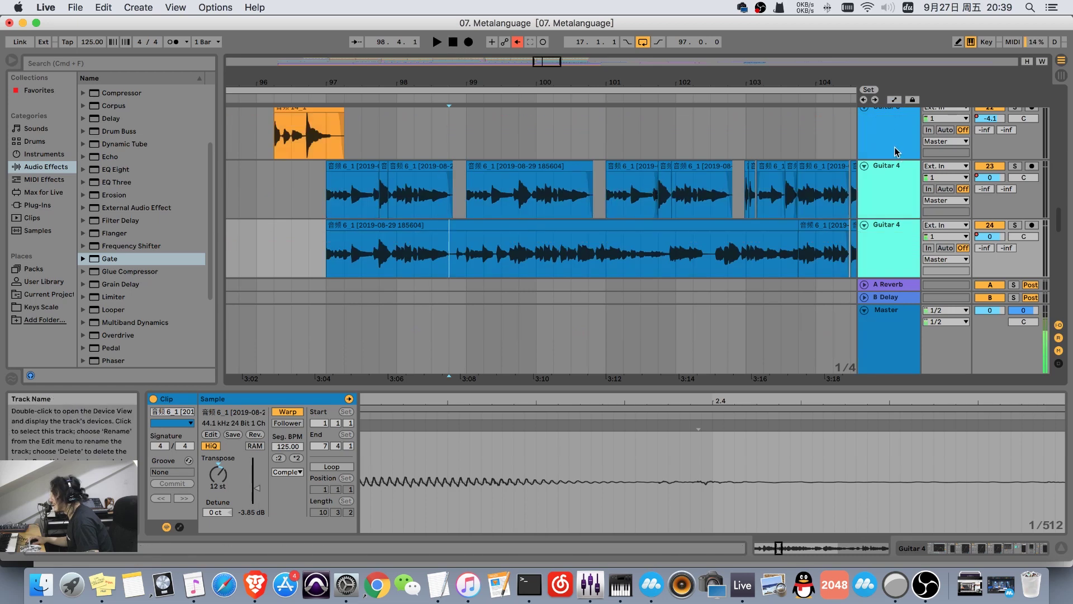
{"action": "left_click", "coordinate": [893, 103]}
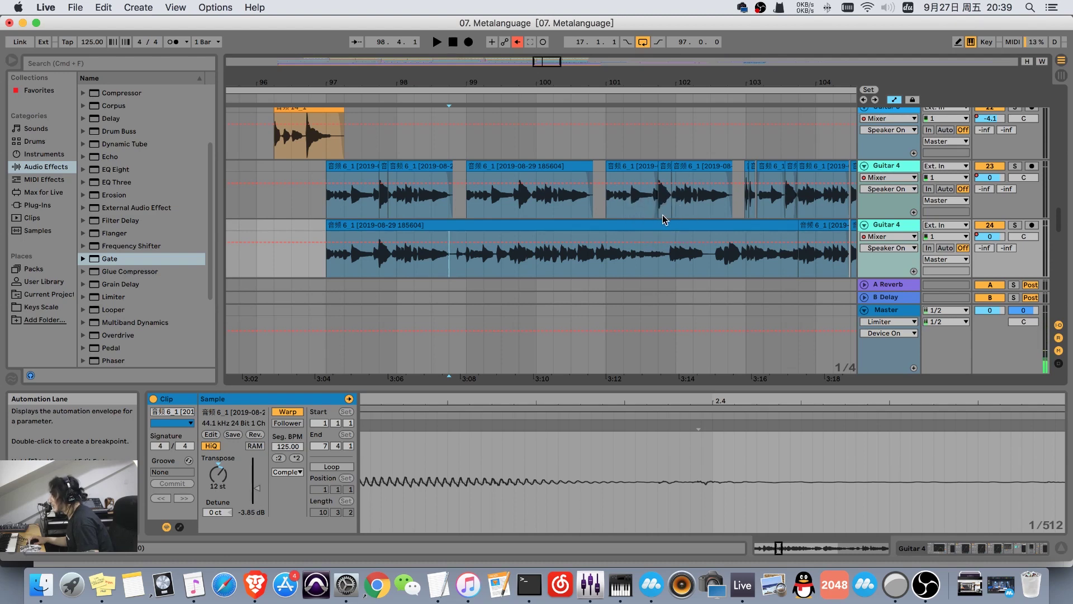
{"action": "scroll", "coordinate": [670, 118], "scroll_direction": "right", "scroll_amount": 5}
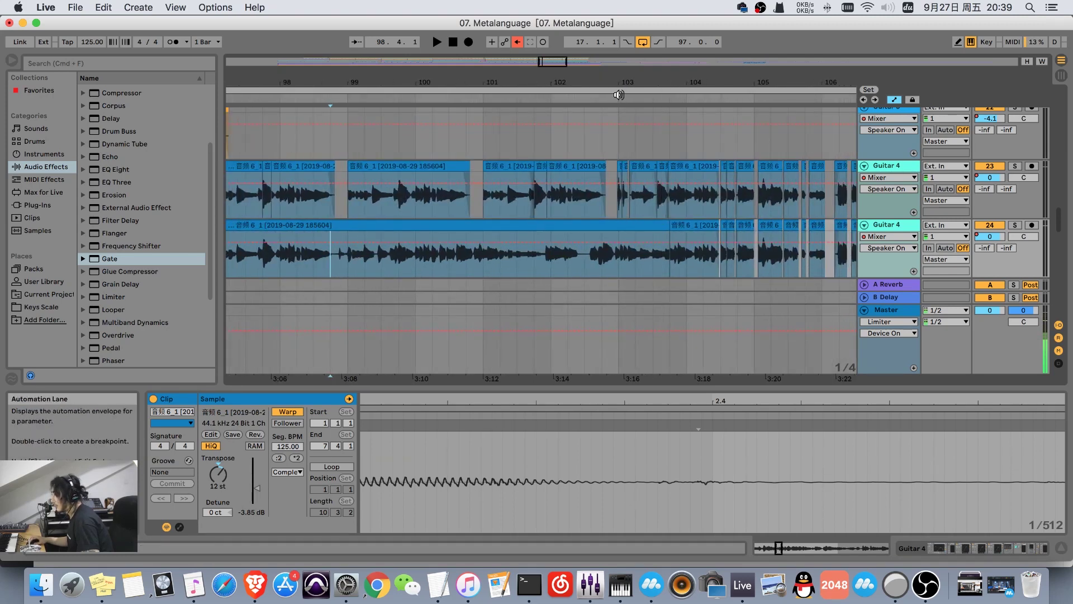
{"action": "left_click_drag", "start_coordinate": [628, 84], "coordinate": [628, 134]}
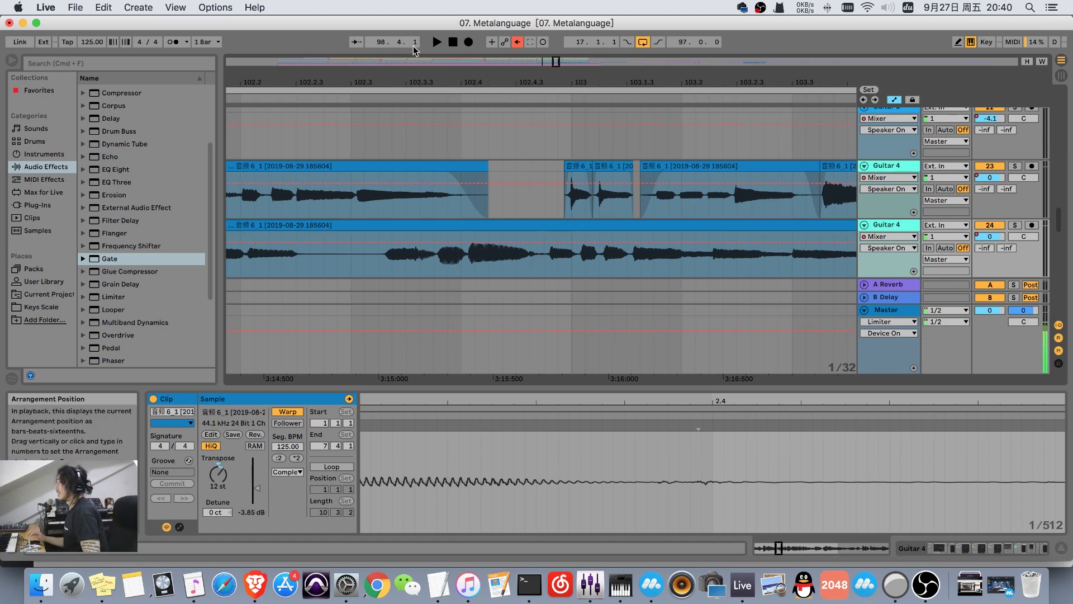
{"action": "mouse_move", "coordinate": [521, 89]}
{"action": "left_mouse_down"}
{"action": "mouse_move", "coordinate": [536, 73]}
{"action": "mouse_move", "coordinate": [537, 104]}
{"action": "left_mouse_up"}
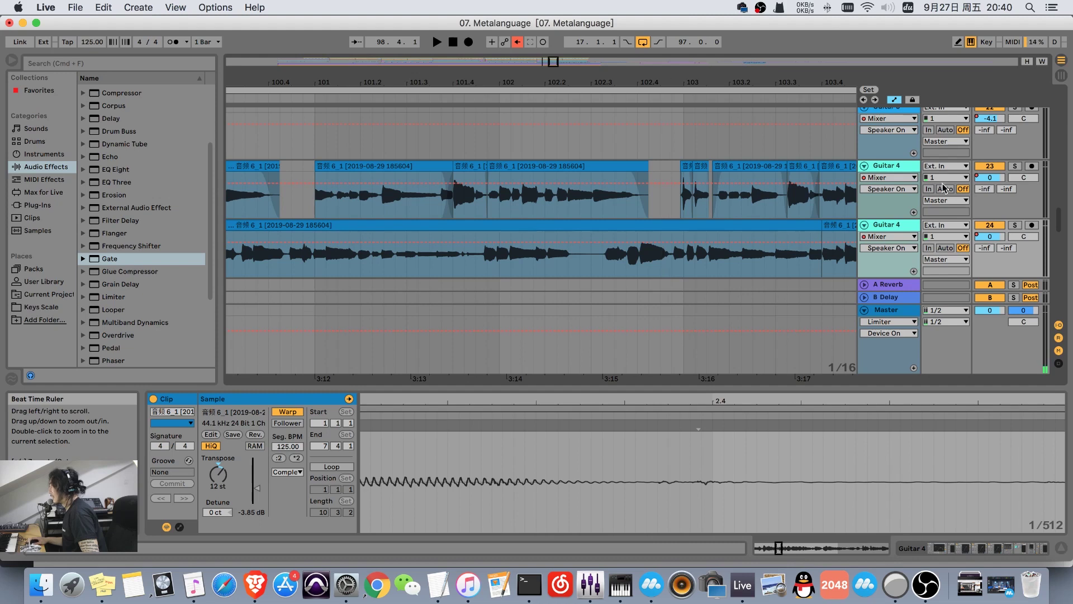
Solo the original Guitar 4 and play its slices from bar 101.
{"action": "left_click", "coordinate": [1014, 166]}
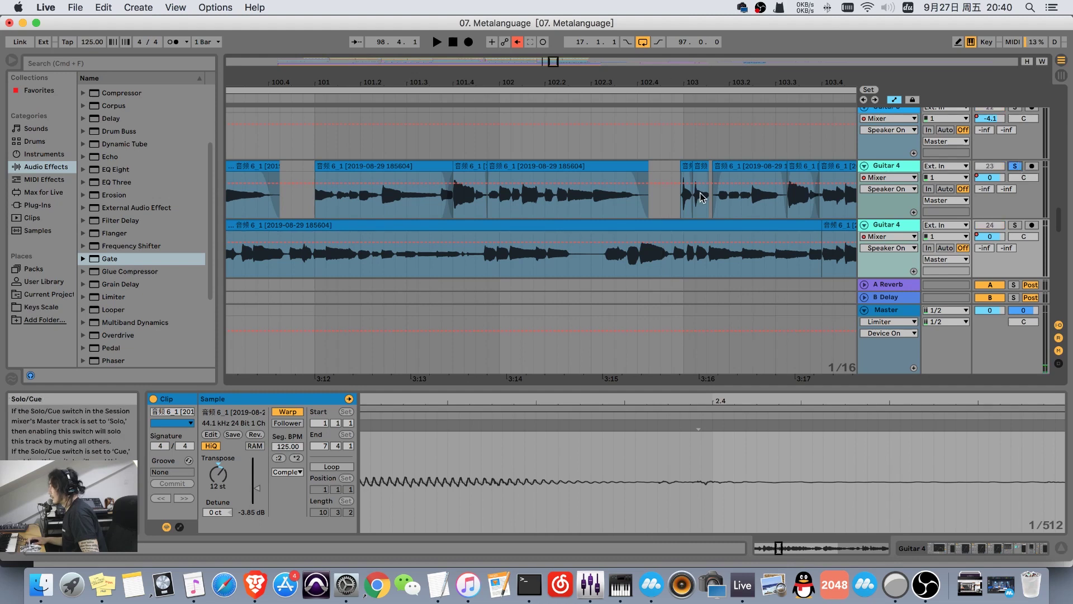
{"action": "left_click", "coordinate": [307, 211]}
{"action": "key", "text": "space"}
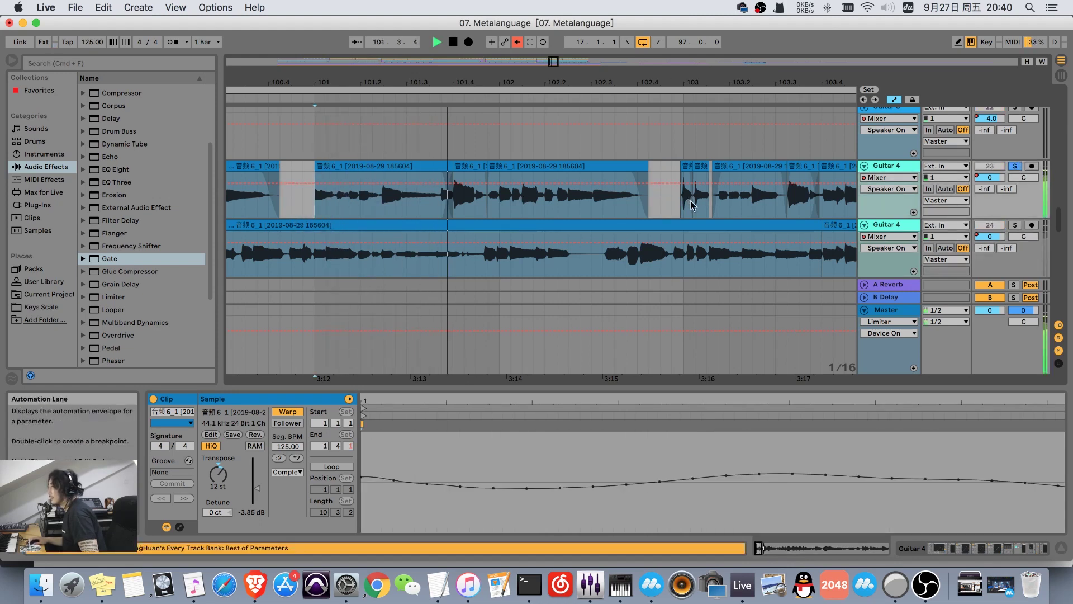
Play the soloed original Guitar 4 from just before bar 103, then turn its solo off.
{"action": "left_click", "coordinate": [674, 207]}
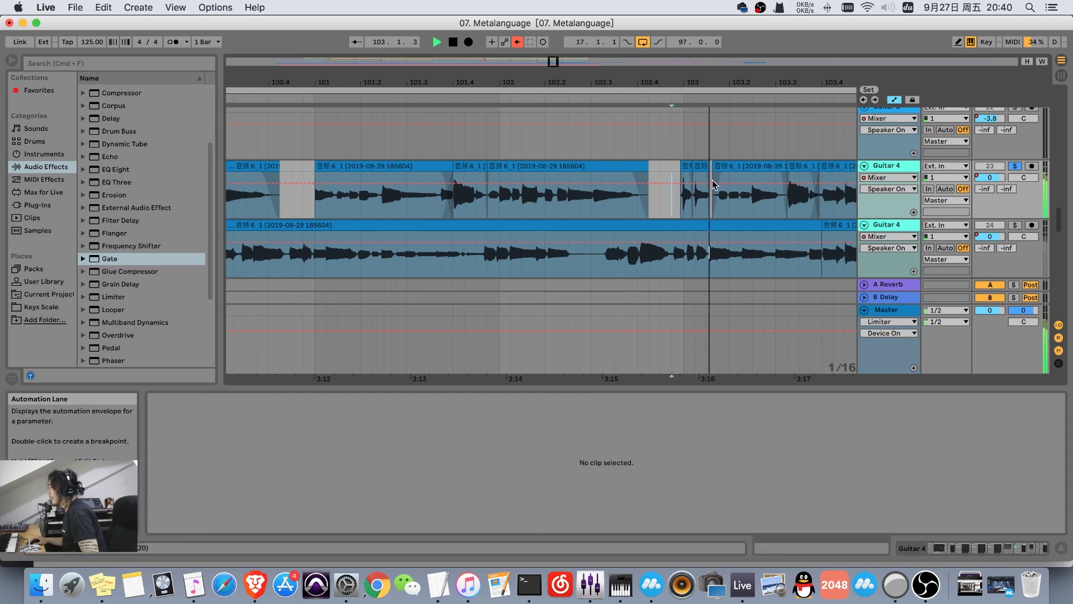
{"action": "key", "text": "space"}
{"action": "left_click", "coordinate": [1015, 166]}
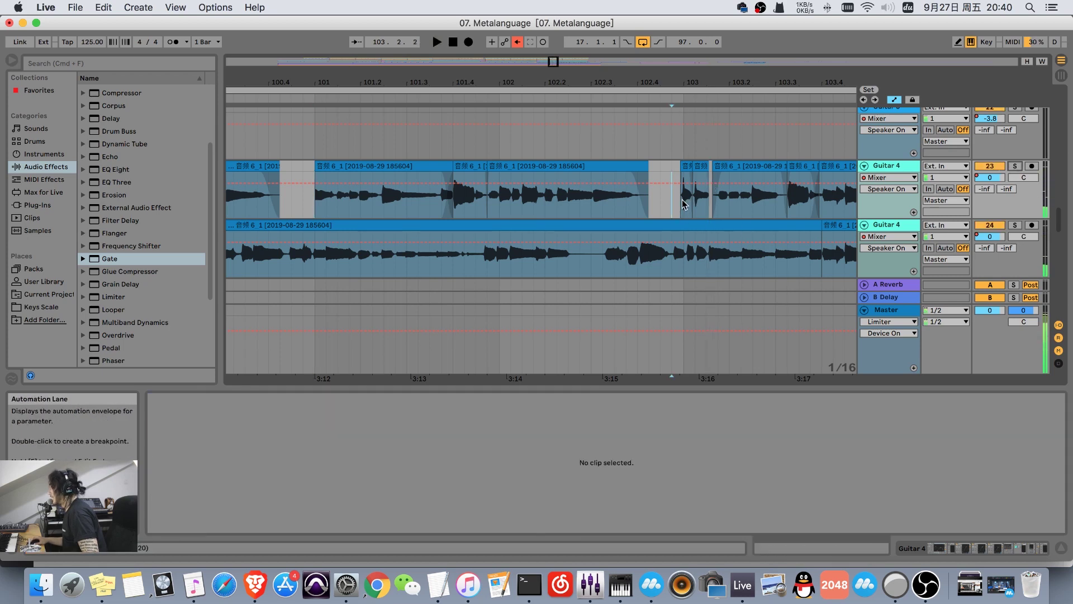
Solo the original Guitar 4 again and play its slices from just before bar 103 through bar 107.
{"action": "left_click_drag", "start_coordinate": [761, 82], "coordinate": [733, 55]}
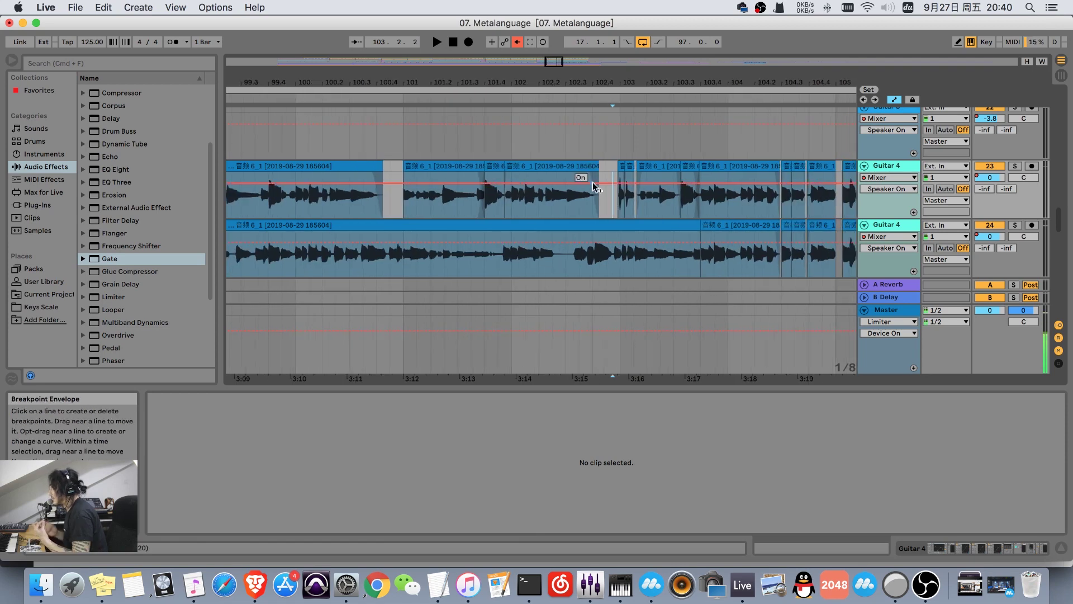
{"action": "left_click", "coordinate": [1015, 166]}
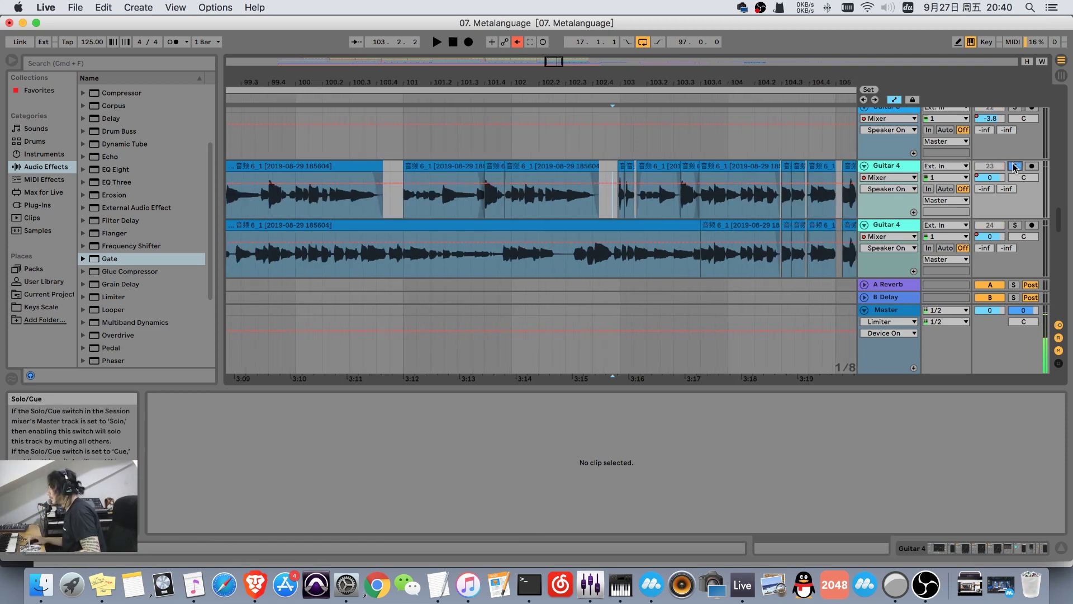
{"action": "key", "text": "space"}
{"action": "mouse_move", "coordinate": [696, 82]}
{"action": "left_mouse_down"}
{"action": "mouse_move", "coordinate": [695, 98]}
{"action": "mouse_move", "coordinate": [696, 79]}
{"action": "left_mouse_up"}
{"action": "key", "text": "space"}
Compare the original Guitar 4 slices with the extended duplicate clip by auditioning each track soloed from just after bar 104.
{"action": "left_click", "coordinate": [576, 230]}
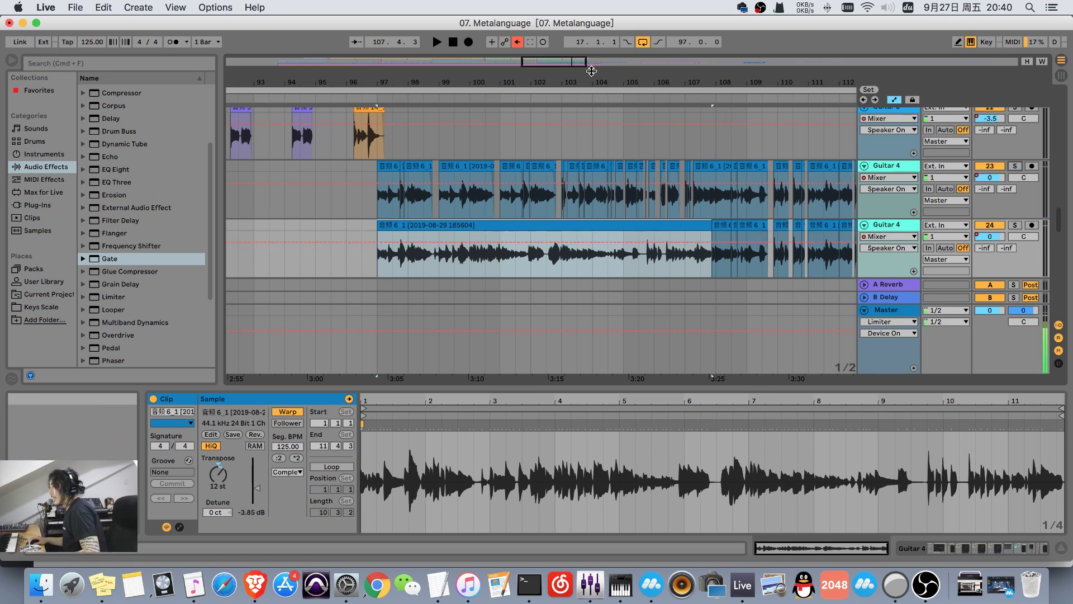
{"action": "left_click_drag", "start_coordinate": [561, 71], "coordinate": [631, 87]}
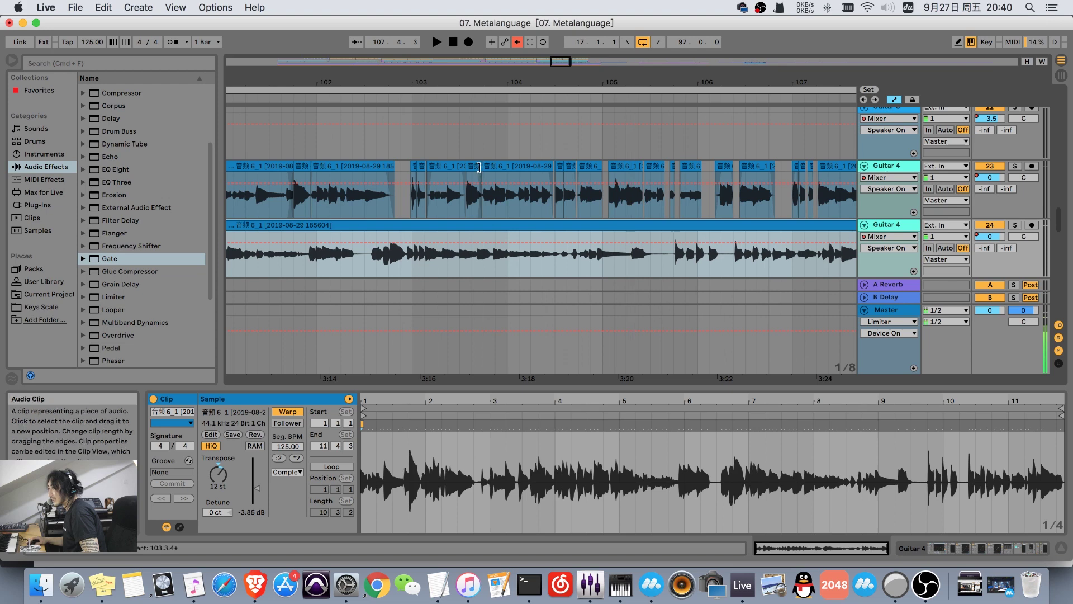
{"action": "left_click", "coordinate": [522, 204]}
{"action": "key", "text": "space"}
{"action": "left_click", "coordinate": [1013, 166]}
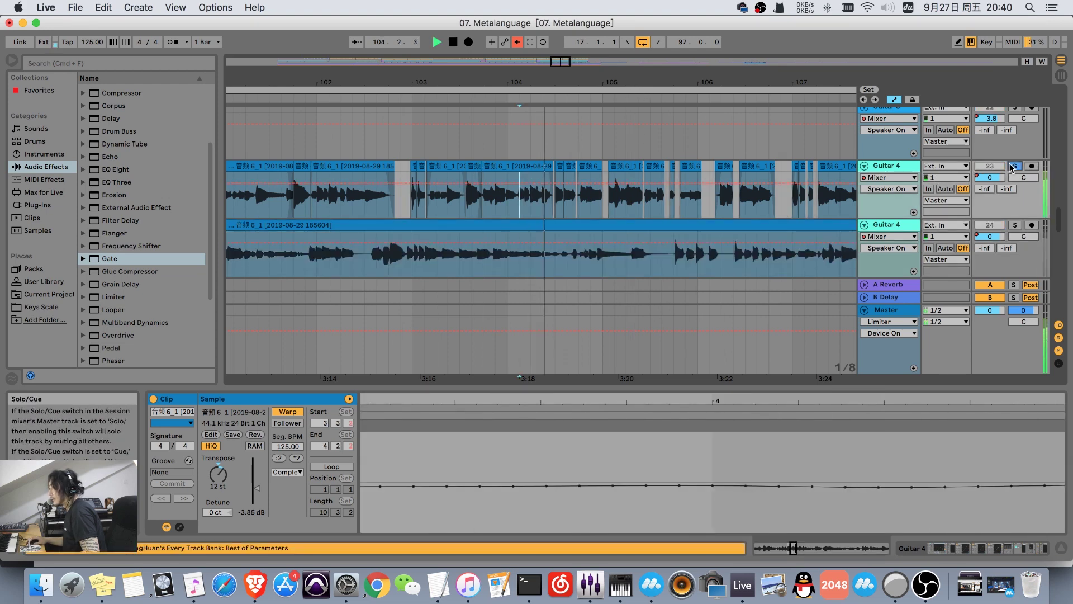
{"action": "key", "text": "space"}
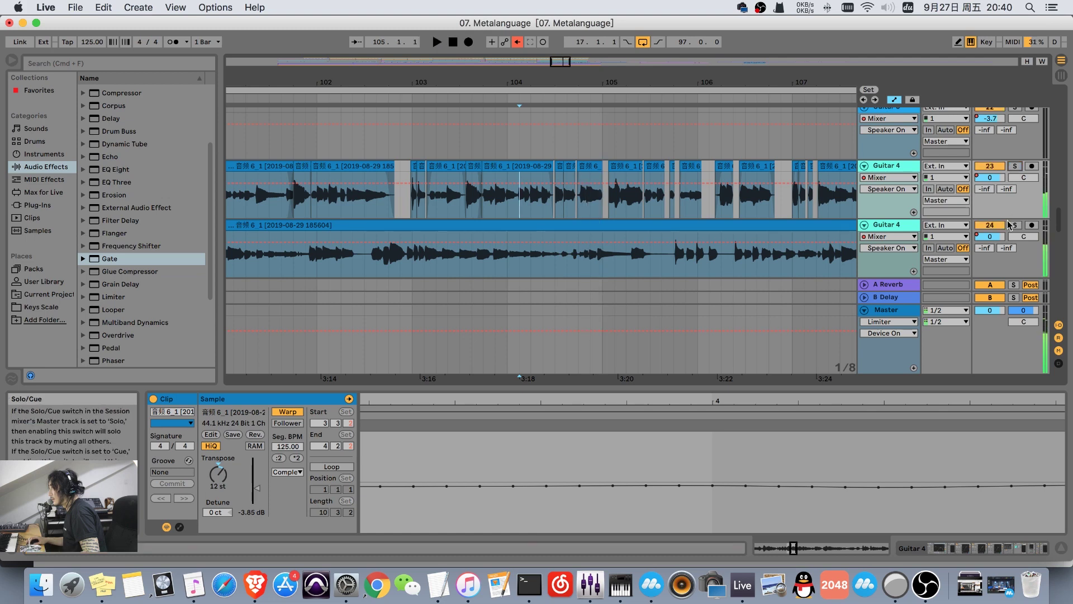
{"action": "left_click", "coordinate": [1014, 225]}
{"action": "key", "text": "space"}
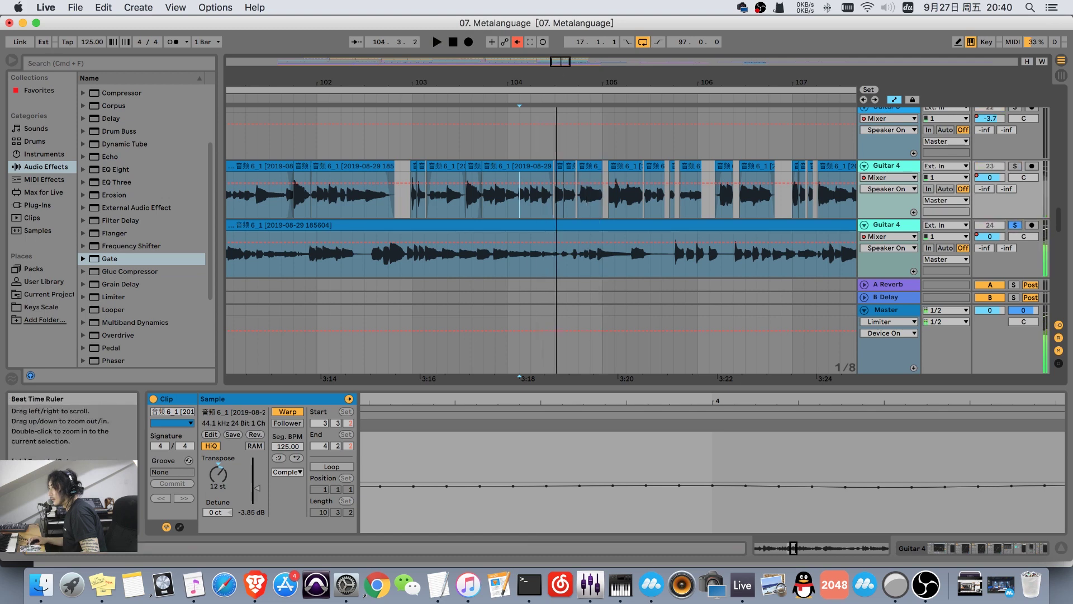
Play the soloed duplicate Guitar 4 from bar 100 into bar 103, then turn its solo off.
{"action": "left_click_drag", "start_coordinate": [656, 83], "coordinate": [656, 34]}
{"action": "left_click", "coordinate": [447, 263]}
{"action": "key", "text": "space"}
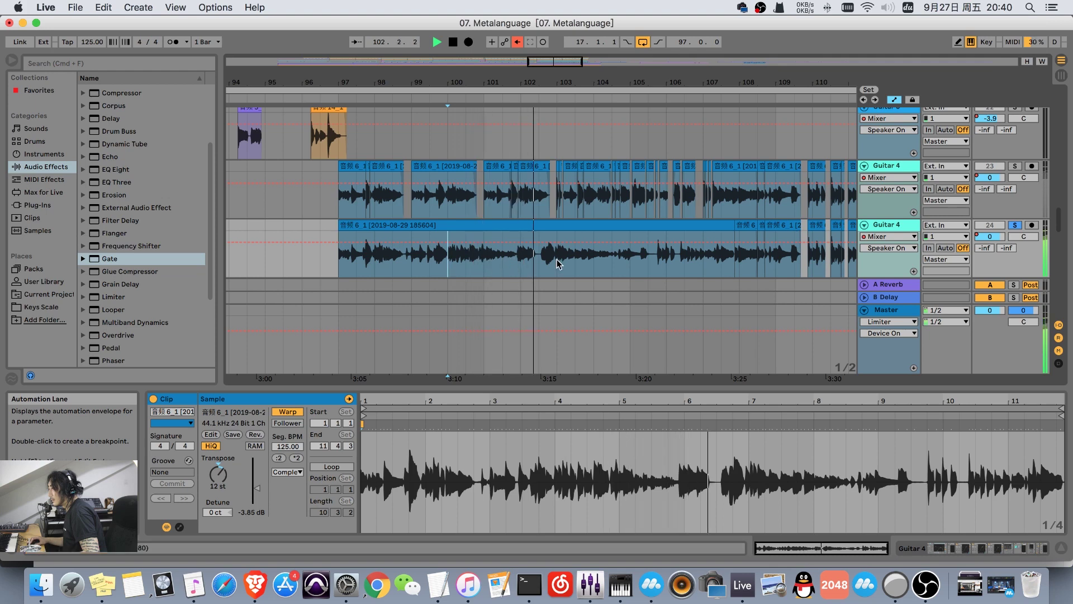
{"action": "key", "text": "space"}
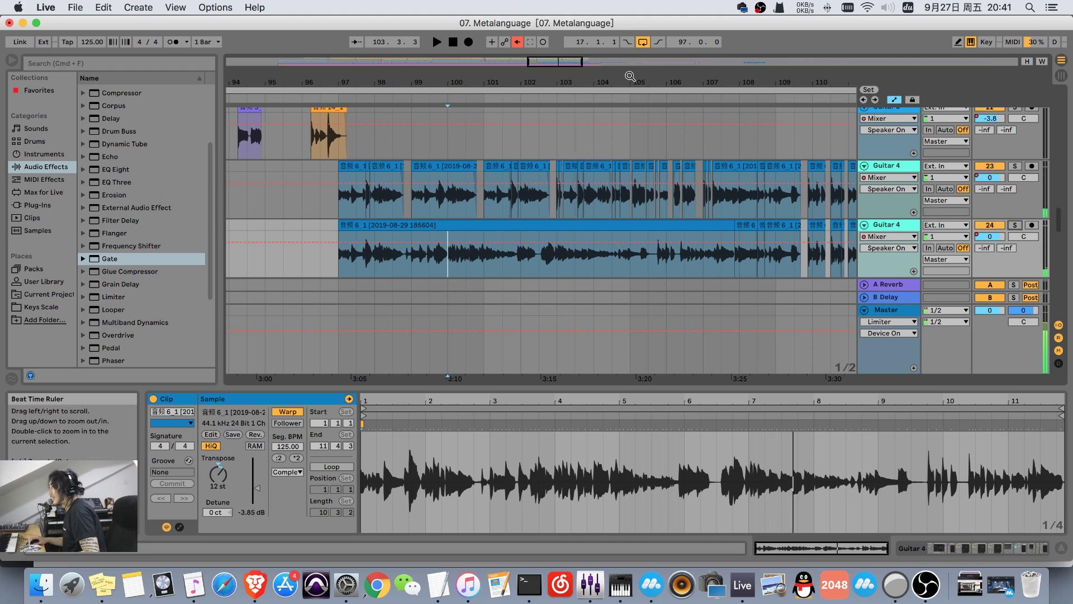
{"action": "left_click_drag", "start_coordinate": [628, 82], "coordinate": [603, 79]}
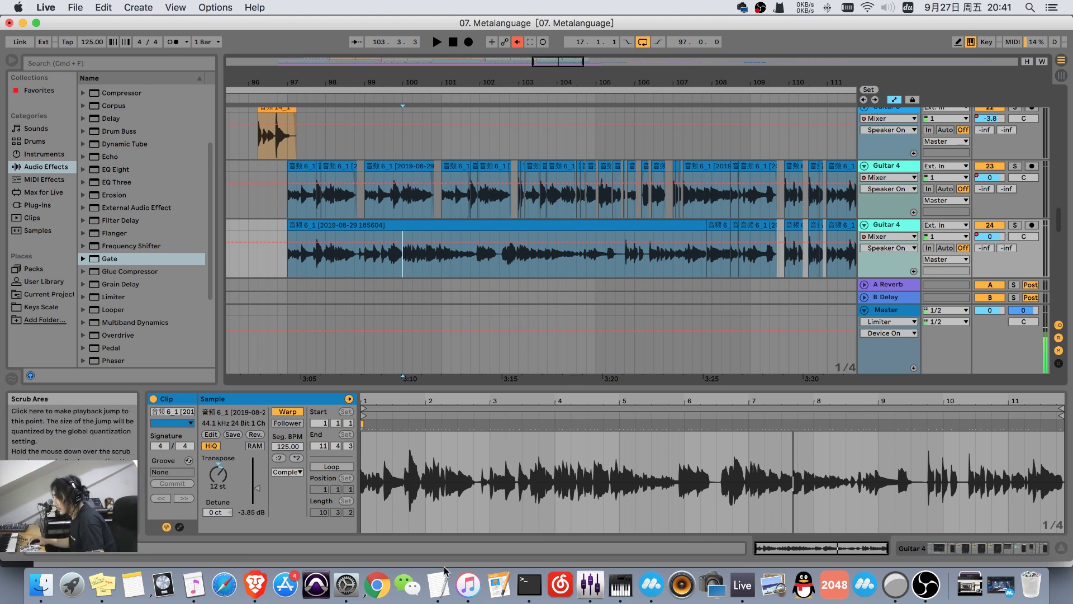
Switch to the Brave browser and read back through the viewers' chat on the Huya live-stream page.
{"action": "left_click", "coordinate": [255, 584]}
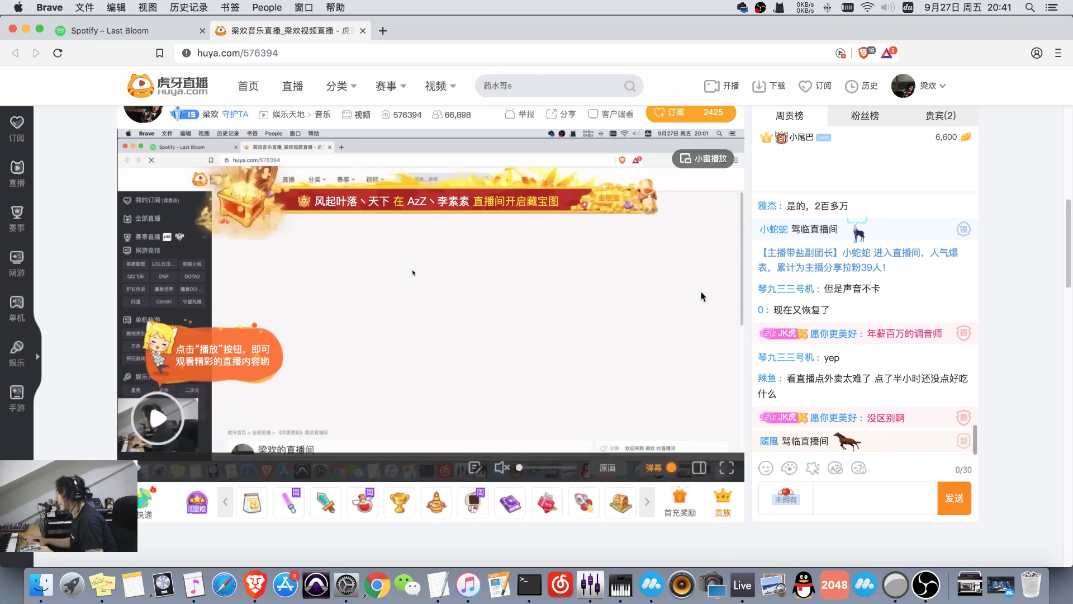
{"action": "scroll", "coordinate": [892, 283], "scroll_direction": "up", "scroll_amount": 5}
{"action": "scroll", "coordinate": [892, 282], "scroll_direction": "up", "scroll_amount": 5}
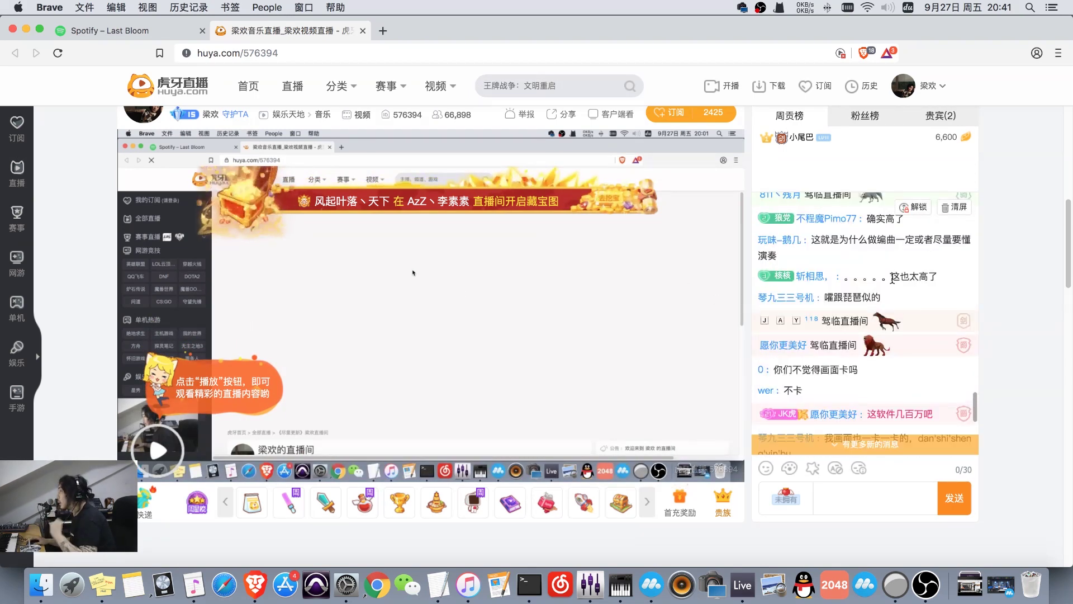
{"action": "scroll", "coordinate": [893, 281], "scroll_direction": "up", "scroll_amount": 5}
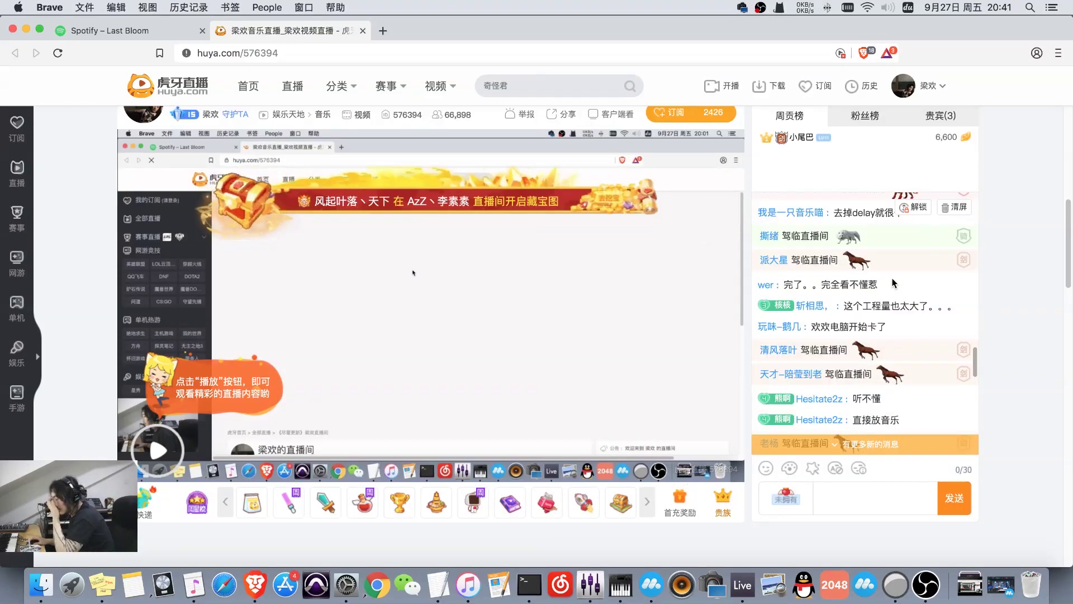
{"action": "scroll", "coordinate": [890, 275], "scroll_direction": "up", "scroll_amount": 3}
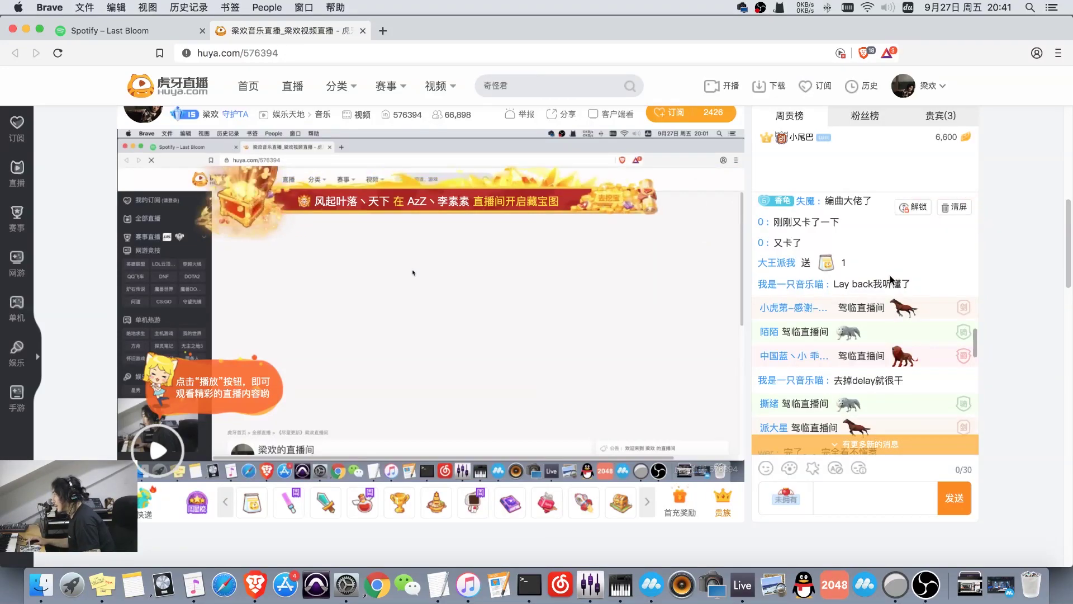
{"action": "scroll", "coordinate": [890, 280], "scroll_direction": "up", "scroll_amount": 3}
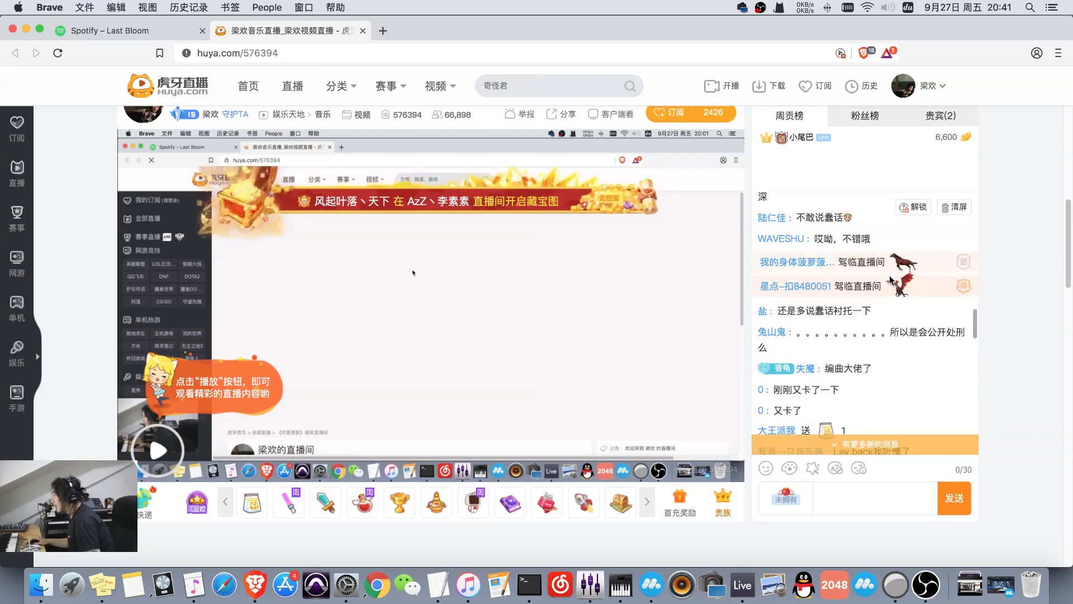
{"action": "scroll", "coordinate": [890, 279], "scroll_direction": "up", "scroll_amount": 3}
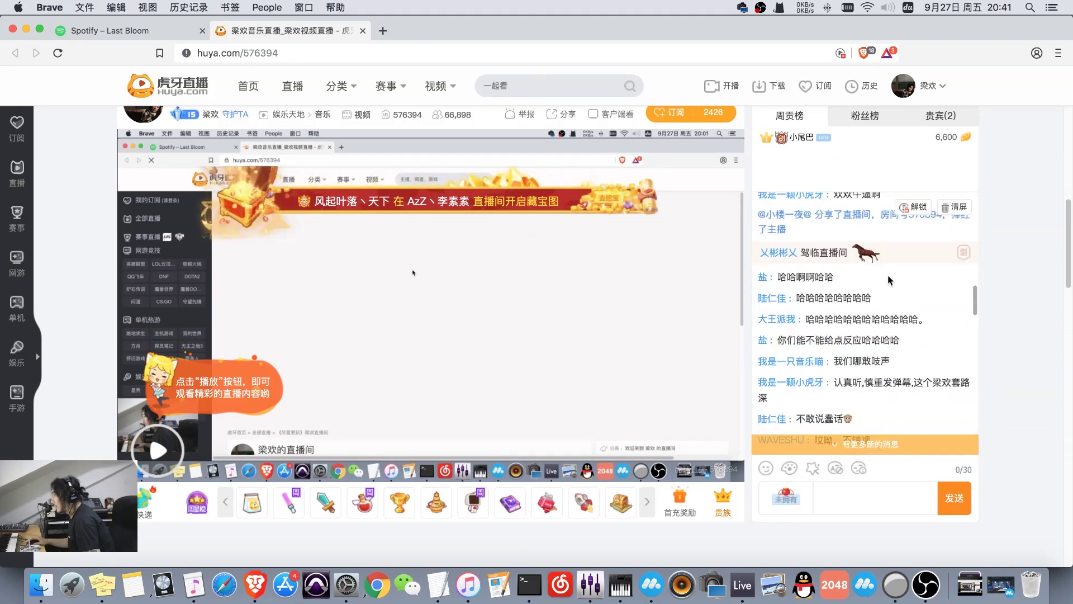
{"action": "scroll", "coordinate": [889, 279], "scroll_direction": "down", "scroll_amount": 2}
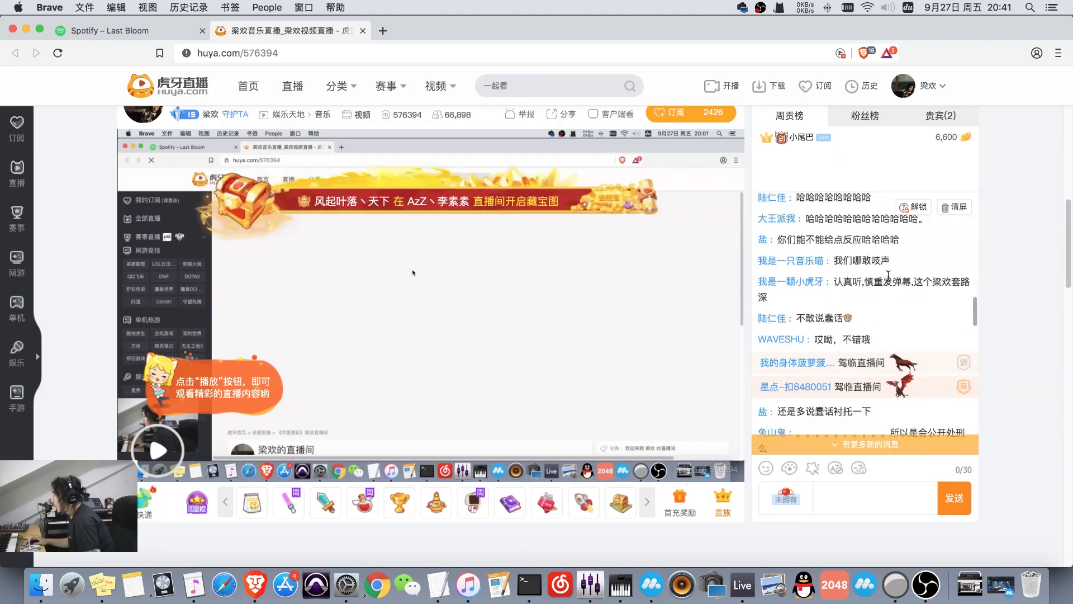
{"action": "scroll", "coordinate": [888, 276], "scroll_direction": "down", "scroll_amount": 5}
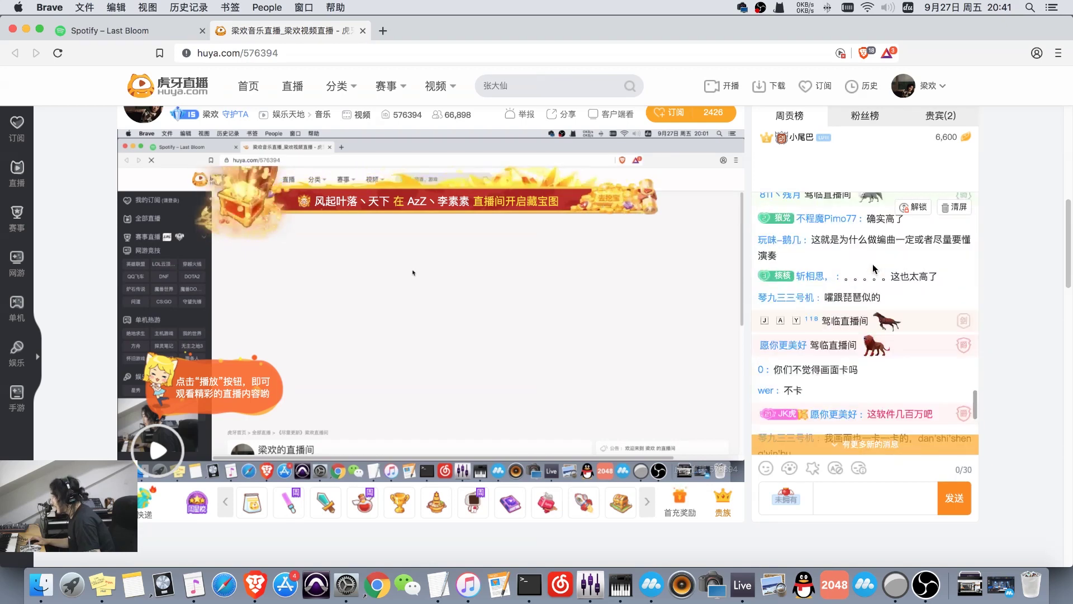
{"action": "scroll", "coordinate": [875, 269], "scroll_direction": "down", "scroll_amount": 5}
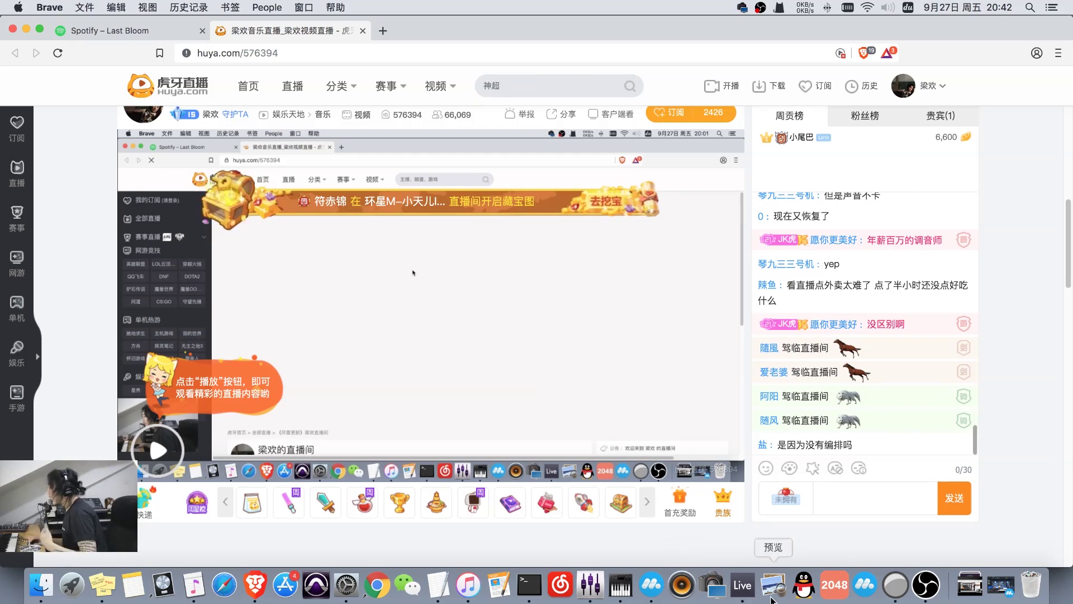
Switch back to Ableton Live and look over the Guitar 1 to Guitar 4 tracks in the arrangement.
{"action": "left_click", "coordinate": [736, 586]}
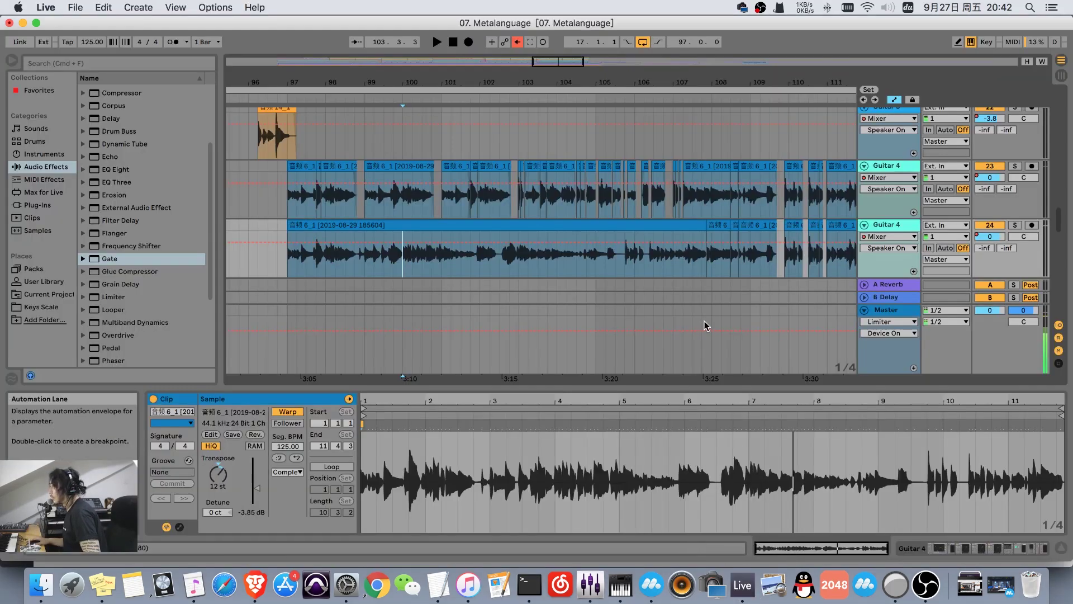
{"action": "left_click", "coordinate": [669, 226]}
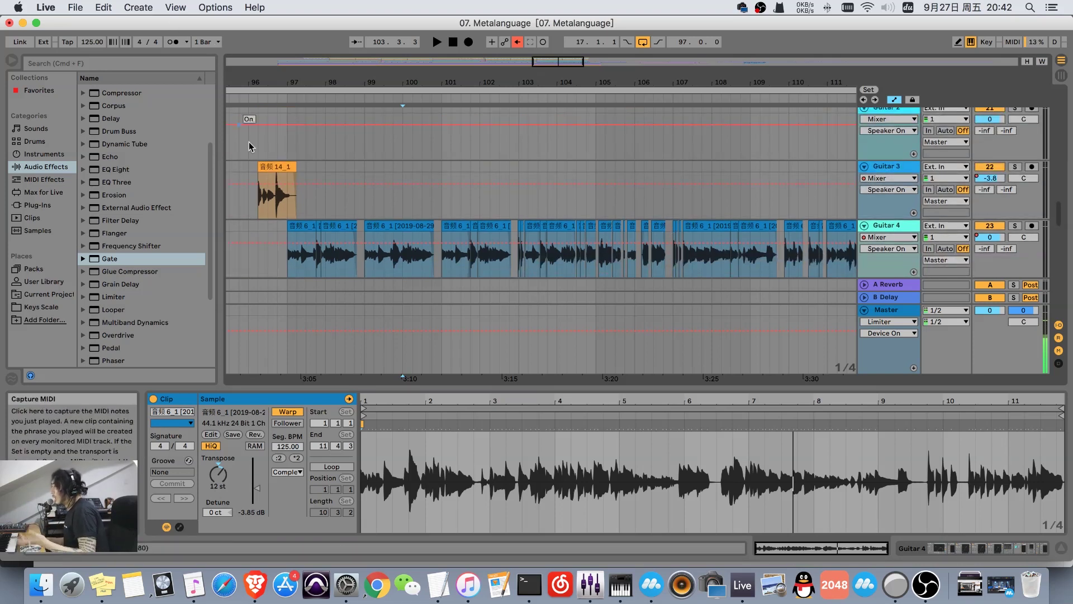
{"action": "scroll", "coordinate": [755, 185], "scroll_direction": "down", "scroll_amount": 3}
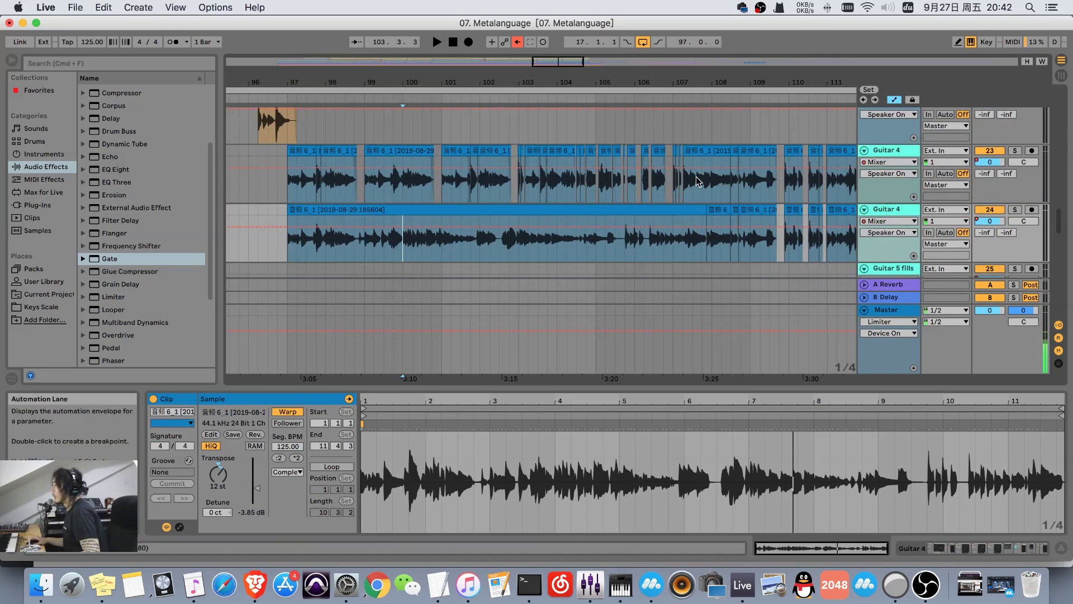
{"action": "scroll", "coordinate": [626, 190], "scroll_direction": "up", "scroll_amount": 5}
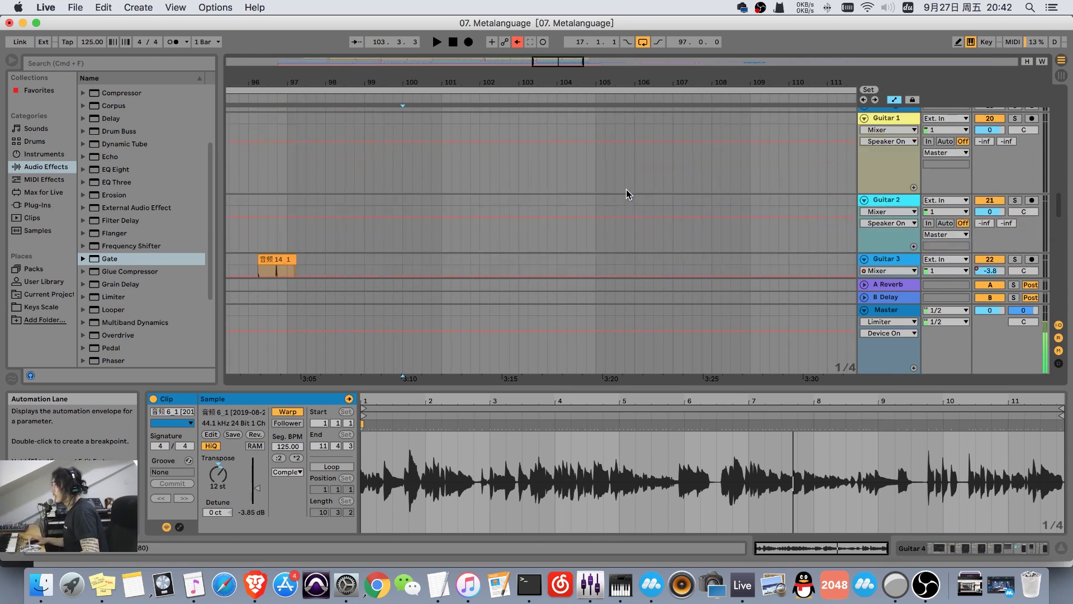
{"action": "scroll", "coordinate": [624, 195], "scroll_direction": "down", "scroll_amount": 5}
{"action": "scroll", "coordinate": [625, 201], "scroll_direction": "down", "scroll_amount": 1}
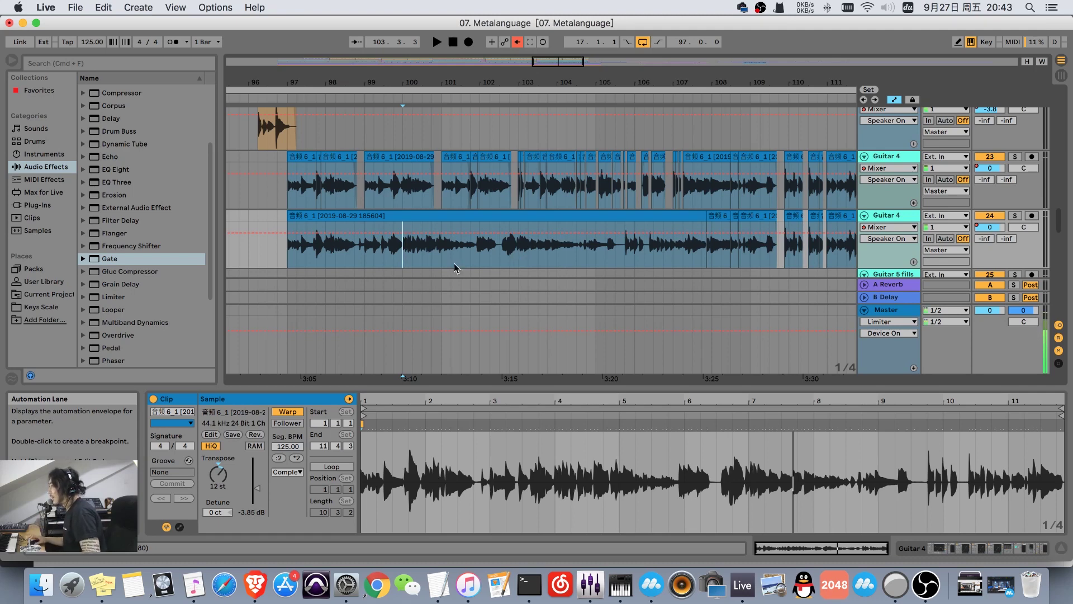
Solo the original Guitar 4 and play its slices from about 104.2 to bar 105.
{"action": "left_click_drag", "start_coordinate": [616, 82], "coordinate": [616, 137]}
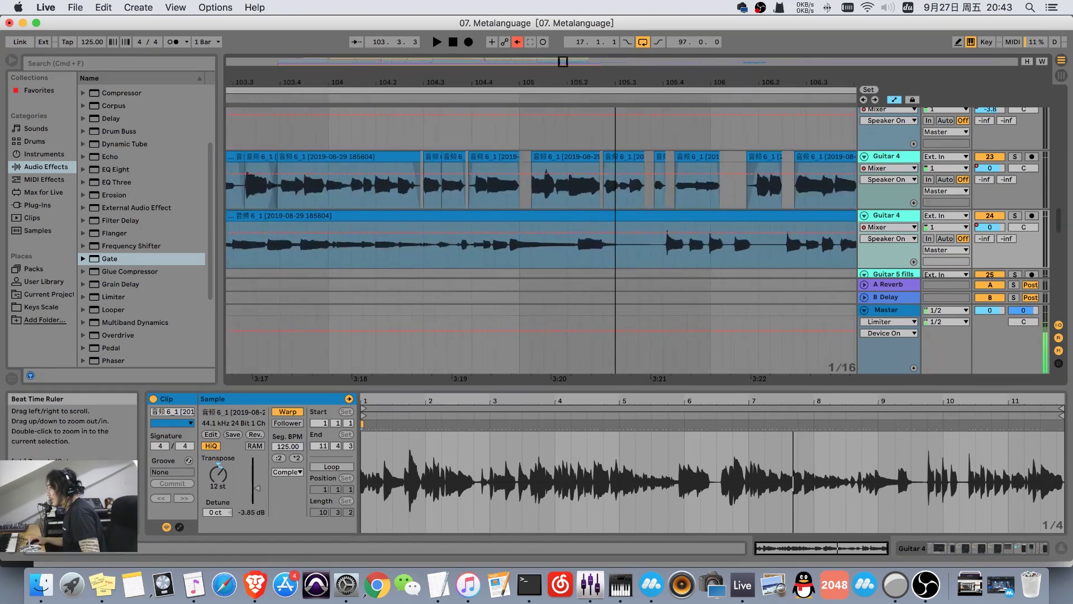
{"action": "left_click", "coordinate": [1013, 159]}
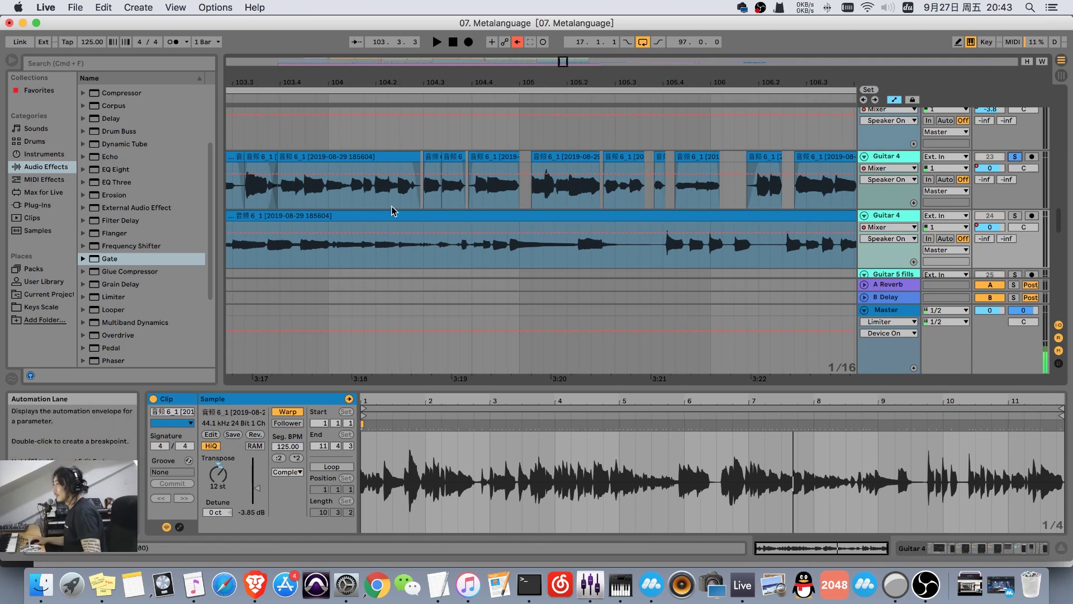
{"action": "left_click", "coordinate": [388, 185]}
{"action": "key", "text": "space"}
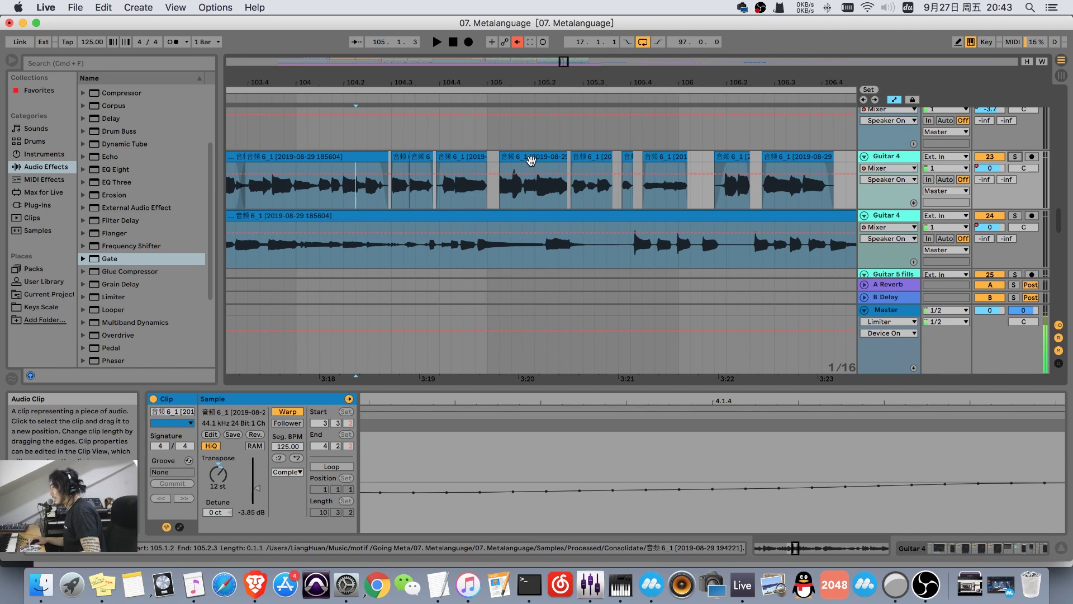
Try moving the original Guitar 4 slice at 105.1.2 to 104.4.4, then undo that move and the duplicate clip's extension.
{"action": "left_click_drag", "start_coordinate": [531, 160], "coordinate": [507, 161]}
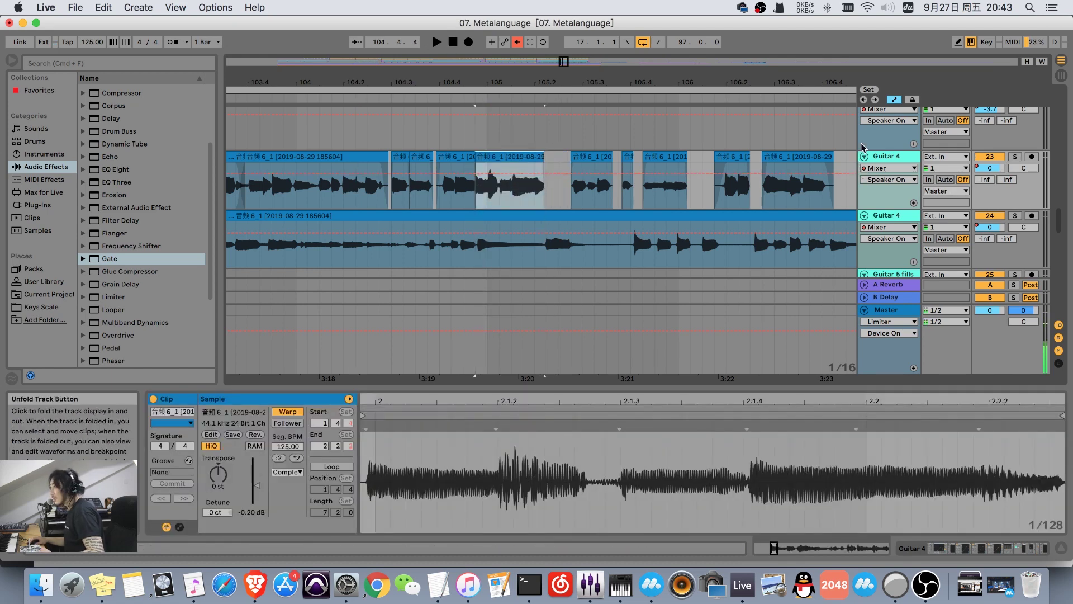
{"action": "key", "text": "super+z"}
{"action": "key", "text": "super+z"}
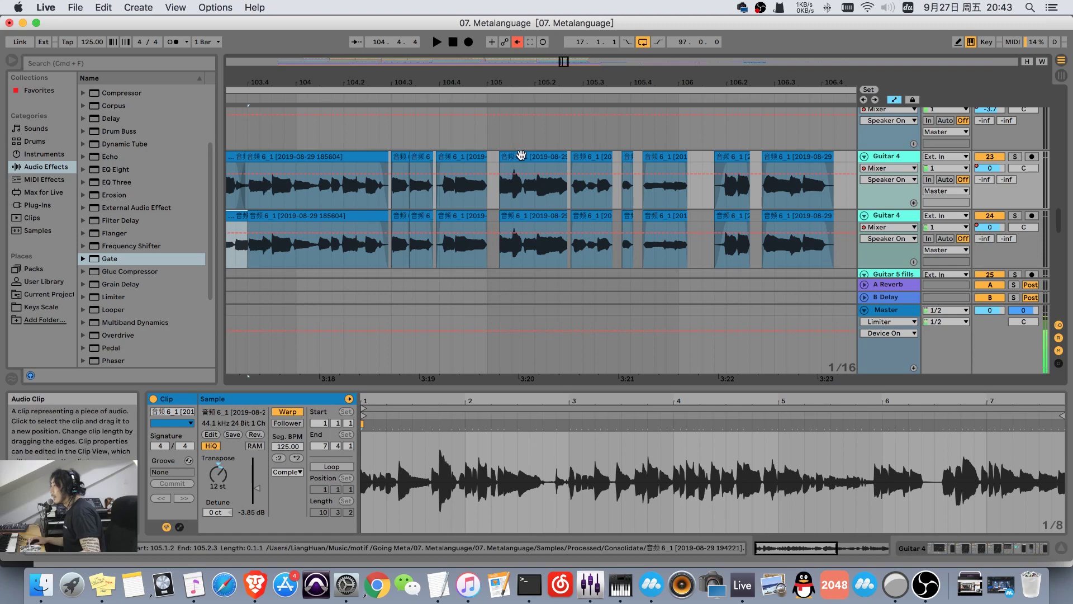
Move the original Guitar 4 slice at 105.1.2 to bar 105, audition it extended to 106.1.4, then undo the extension.
{"action": "left_click_drag", "start_coordinate": [518, 160], "coordinate": [712, 157]}
{"action": "key", "text": "space"}
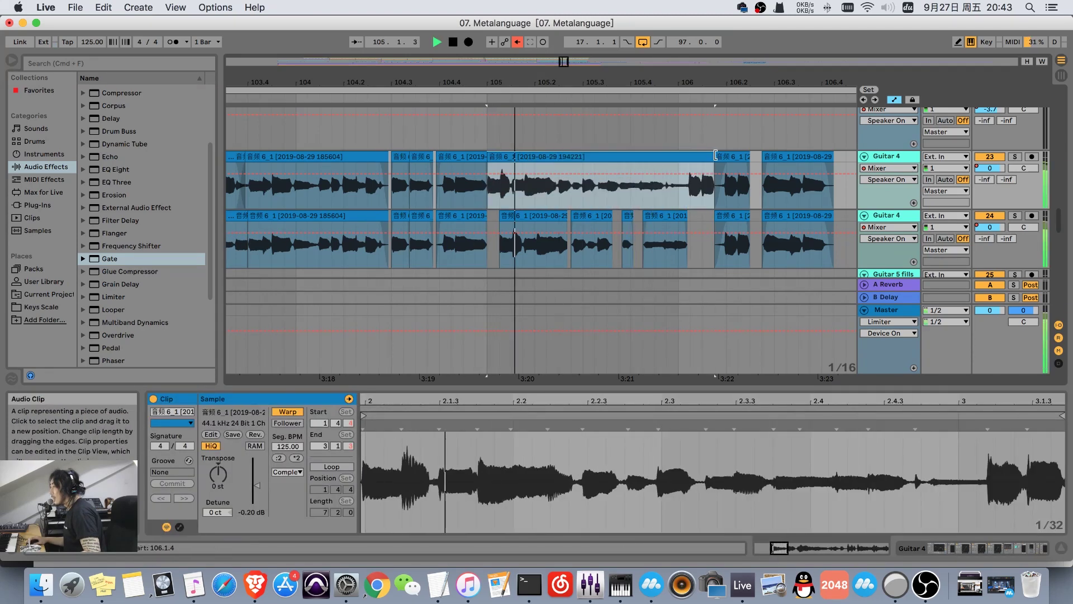
{"action": "left_click", "coordinate": [1015, 156]}
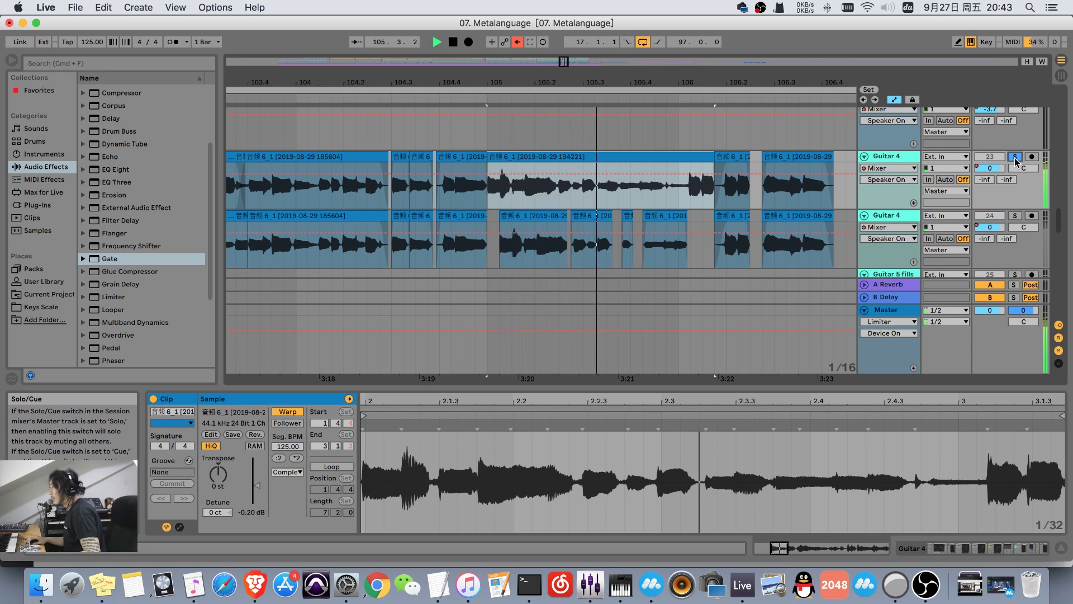
{"action": "left_click", "coordinate": [1015, 157]}
{"action": "key", "text": "space"}
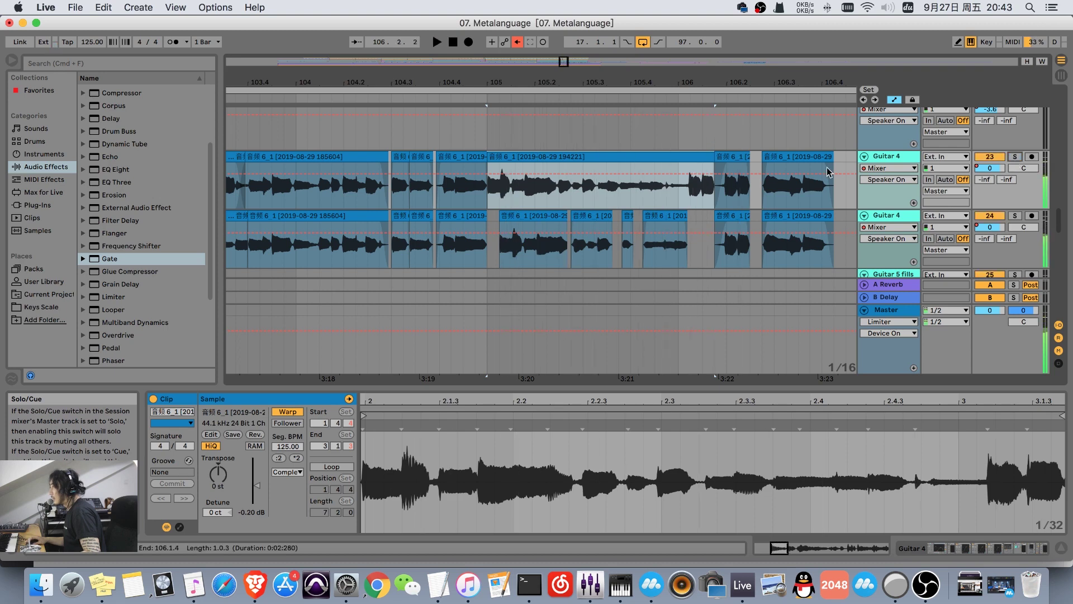
{"action": "key", "text": "cmd+z"}
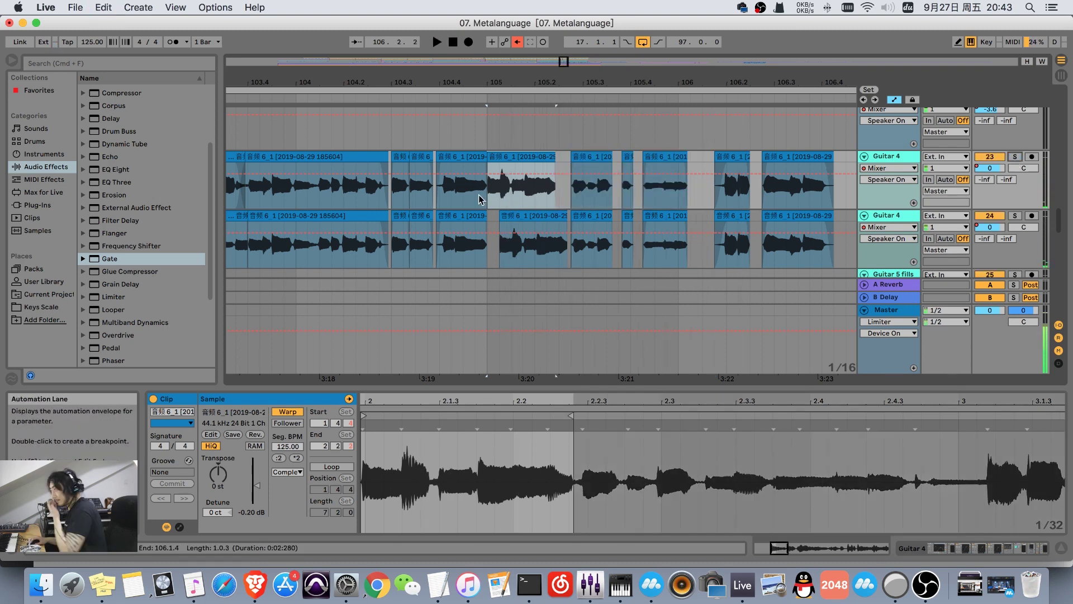
Undo the move of the original Guitar 4 slice to bar 105 and examine the gap in front of it.
{"action": "key", "text": "cmd+z"}
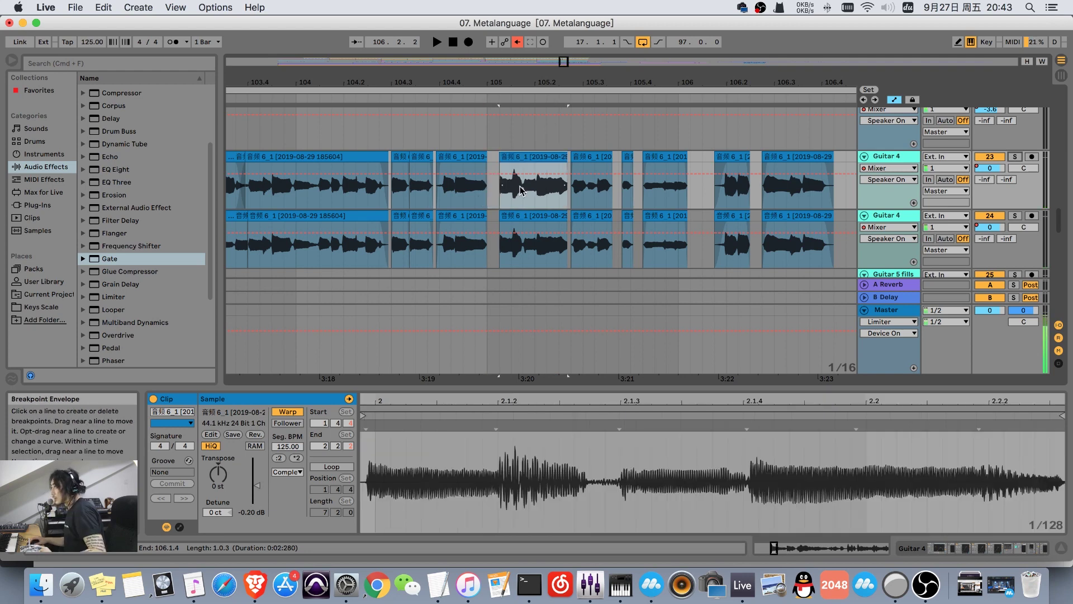
{"action": "left_click", "coordinate": [389, 200]}
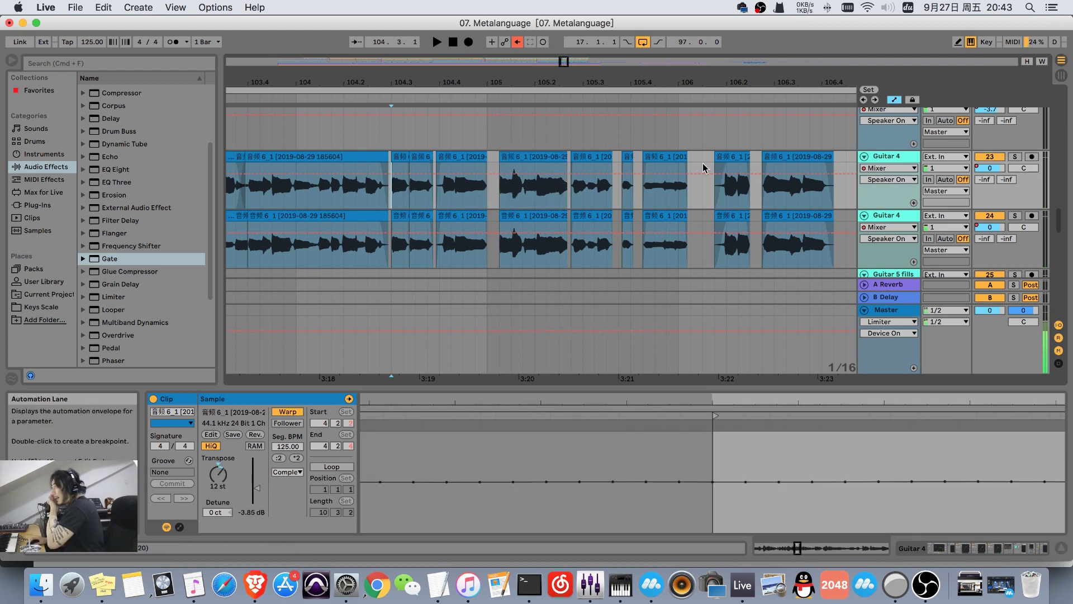
{"action": "left_click", "coordinate": [514, 84]}
{"action": "left_click_drag", "start_coordinate": [515, 84], "coordinate": [515, 106]}
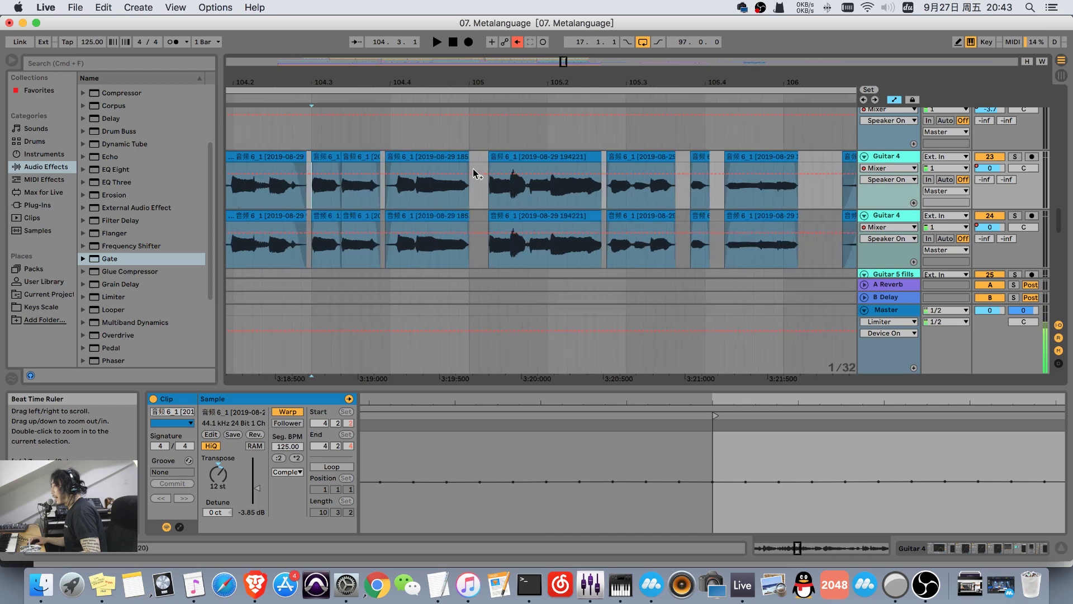
{"action": "left_click", "coordinate": [470, 193]}
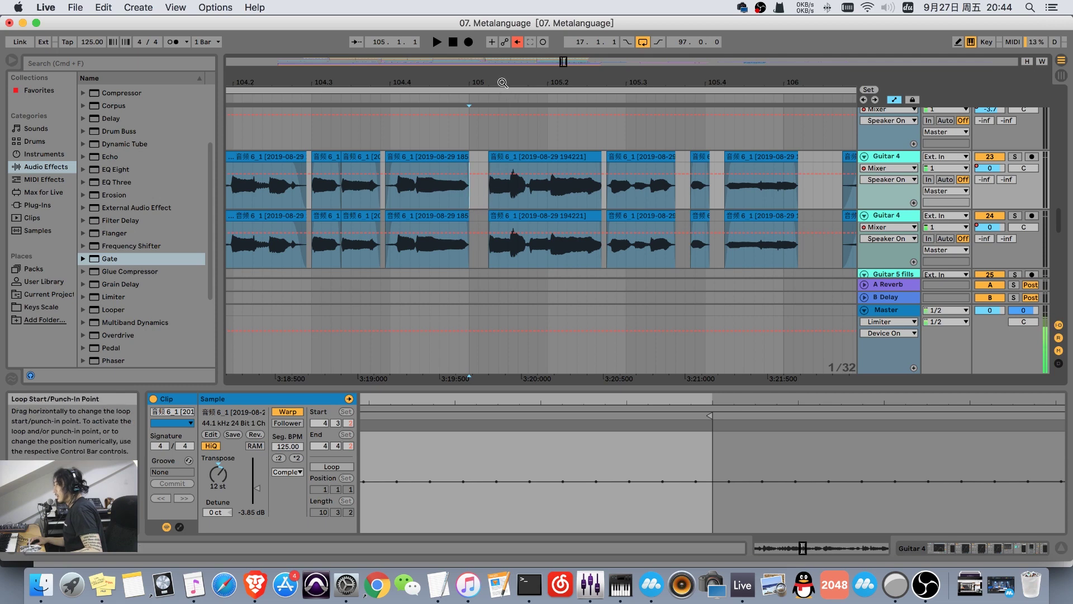
{"action": "key", "text": "plus"}
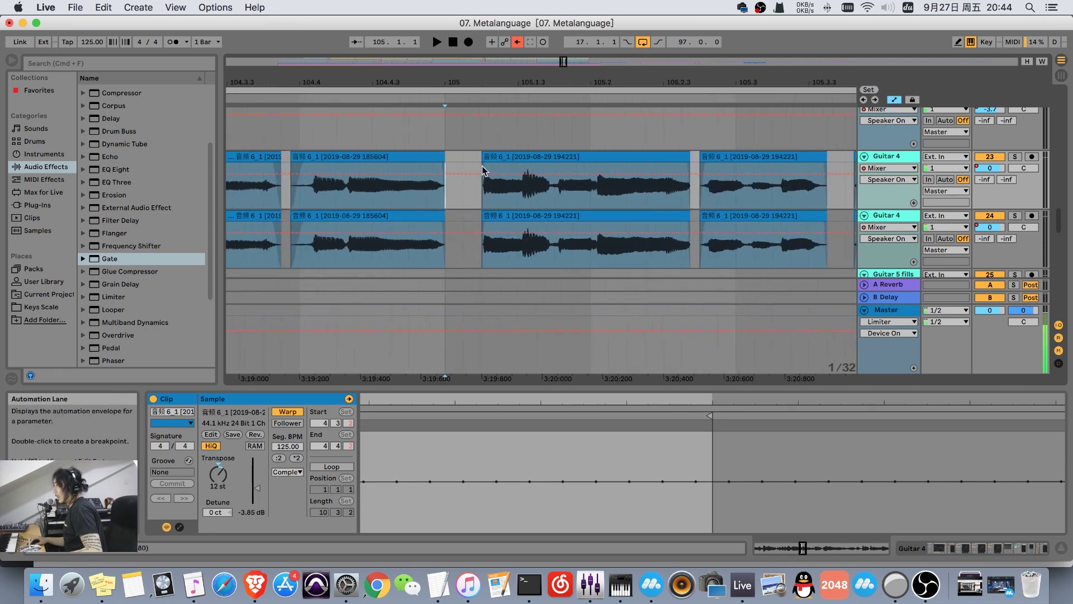
{"action": "mouse_move", "coordinate": [503, 82]}
{"action": "left_mouse_down"}
{"action": "mouse_move", "coordinate": [502, 67]}
{"action": "mouse_move", "coordinate": [506, 95]}
{"action": "mouse_move", "coordinate": [506, 68]}
{"action": "left_mouse_up"}
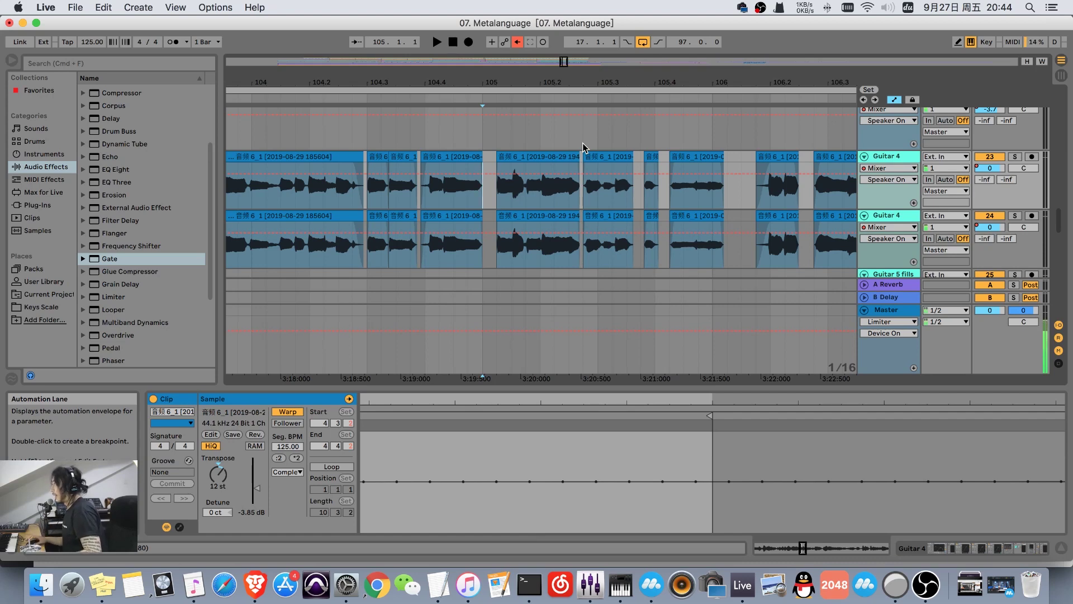
Solo the original Guitar 4, play its slices from 105.1.2 past bar 106, and release the solo.
{"action": "left_click", "coordinate": [1015, 157]}
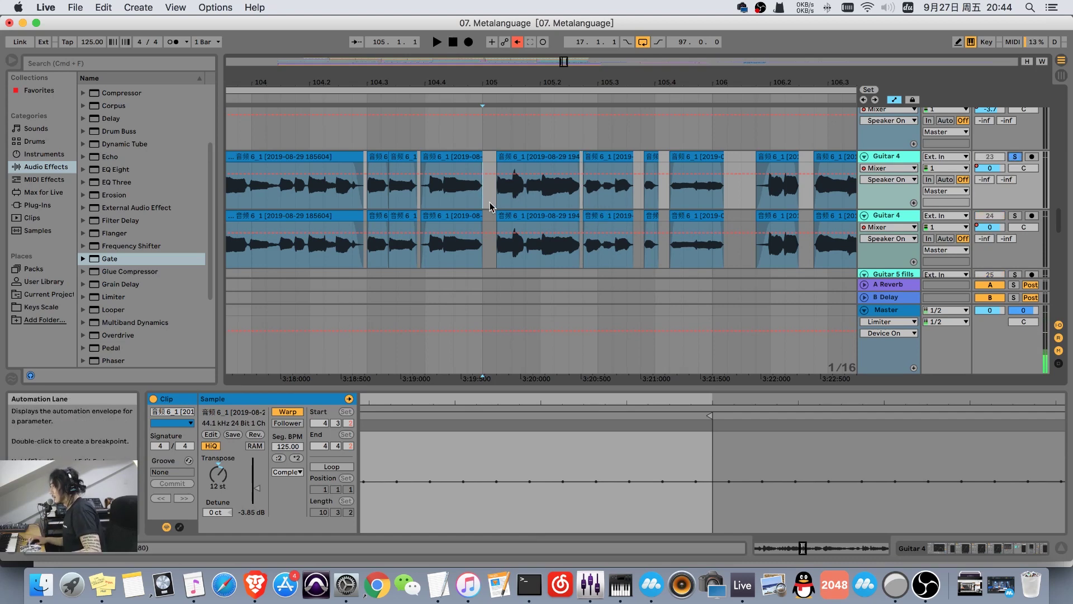
{"action": "left_click", "coordinate": [529, 163]}
{"action": "key", "text": "space"}
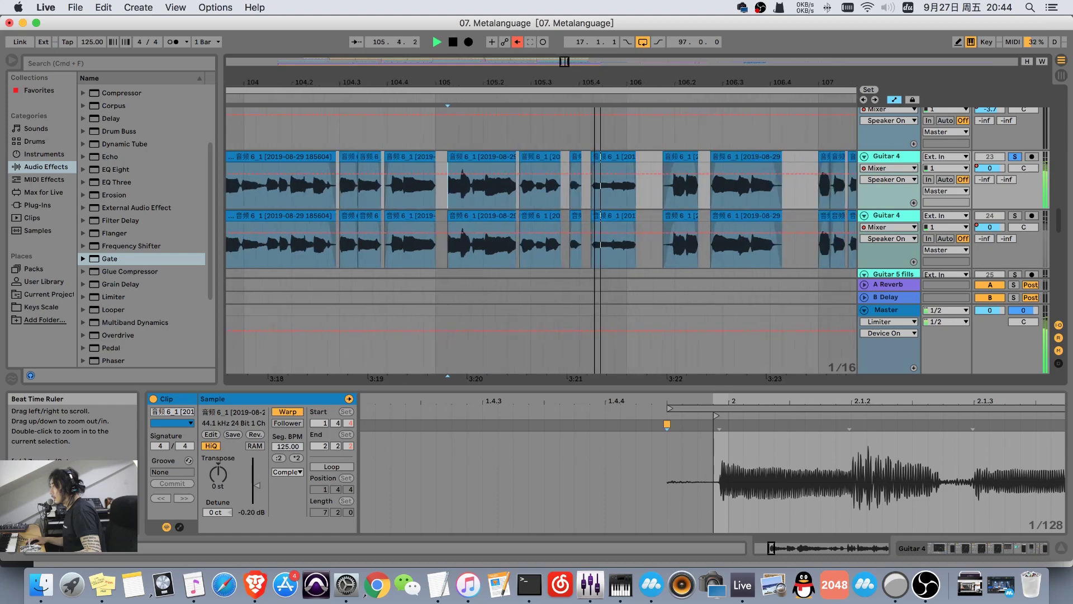
{"action": "key", "text": "space"}
{"action": "left_click", "coordinate": [1014, 158]}
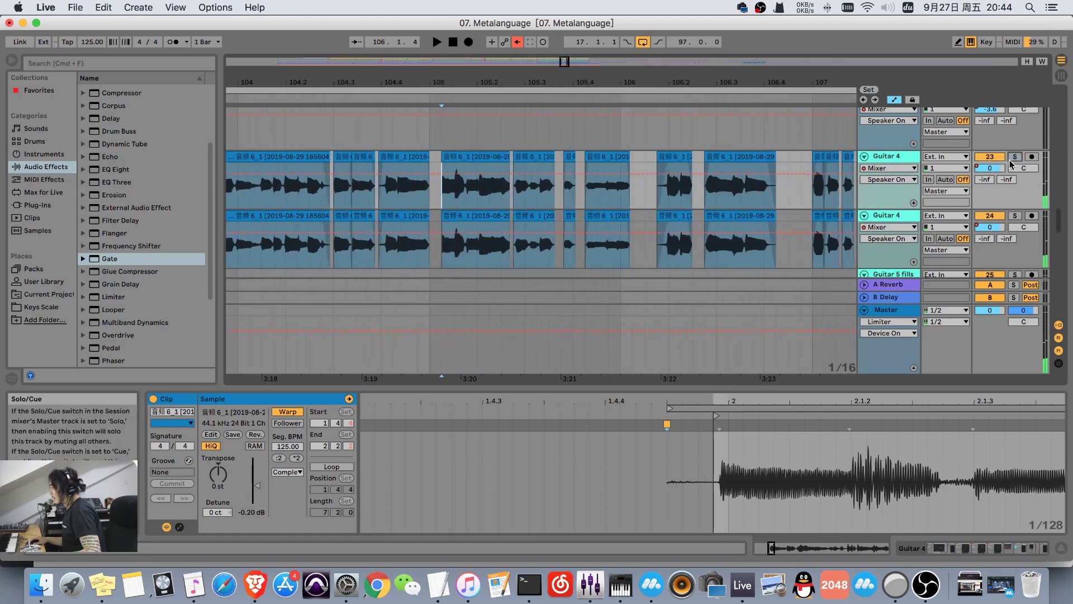
Audition the original Guitar 4 slice at 105.2.4 extended to about 105.4.2, then undo the extension.
{"action": "left_click", "coordinate": [570, 159]}
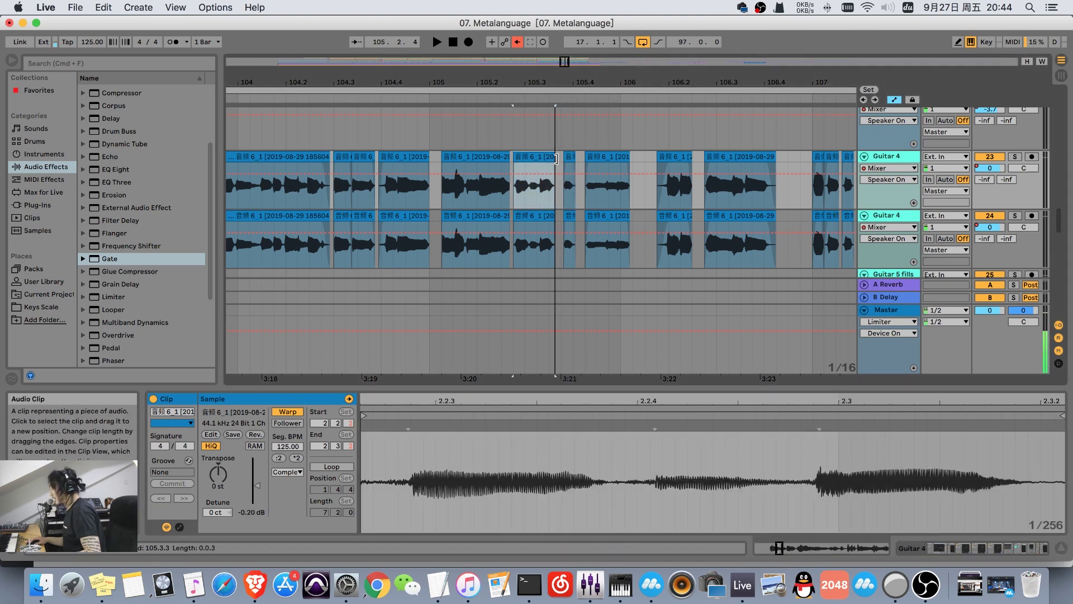
{"action": "left_click_drag", "start_coordinate": [551, 158], "coordinate": [591, 159]}
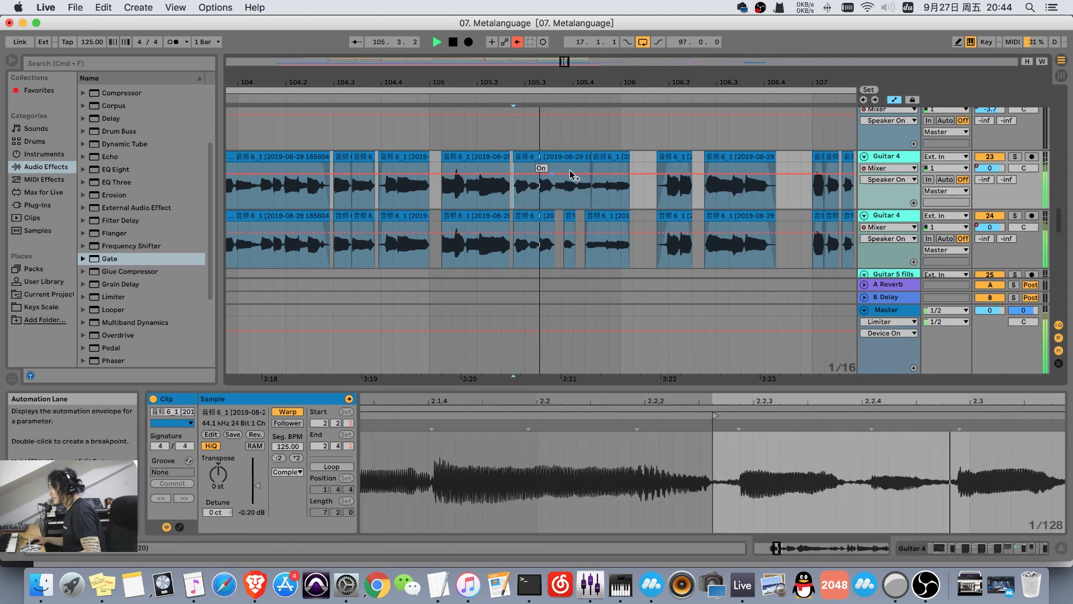
{"action": "key", "text": "super+z"}
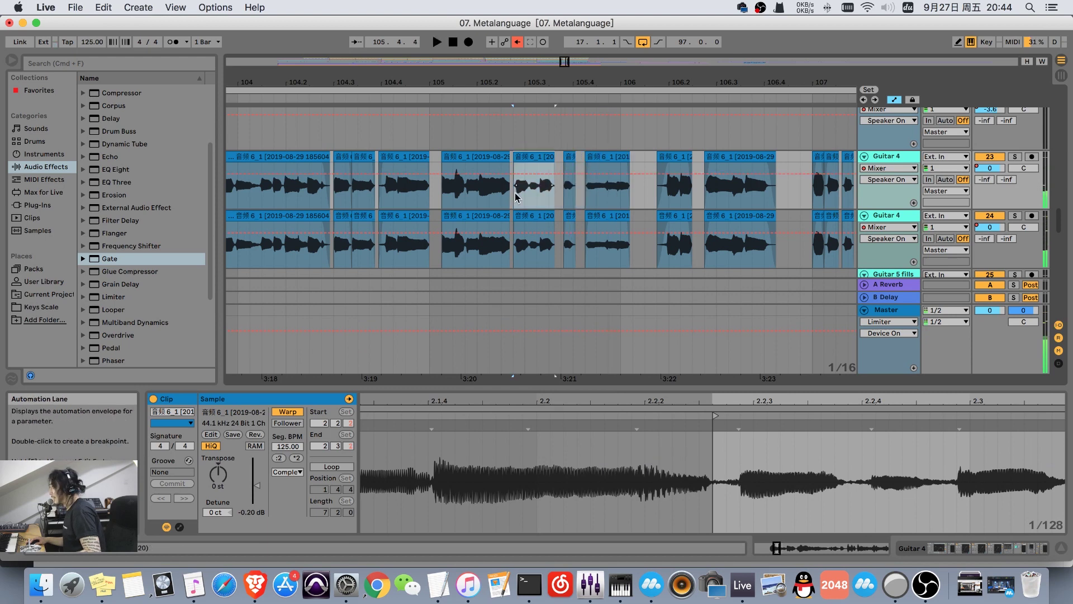
{"action": "left_click", "coordinate": [556, 195]}
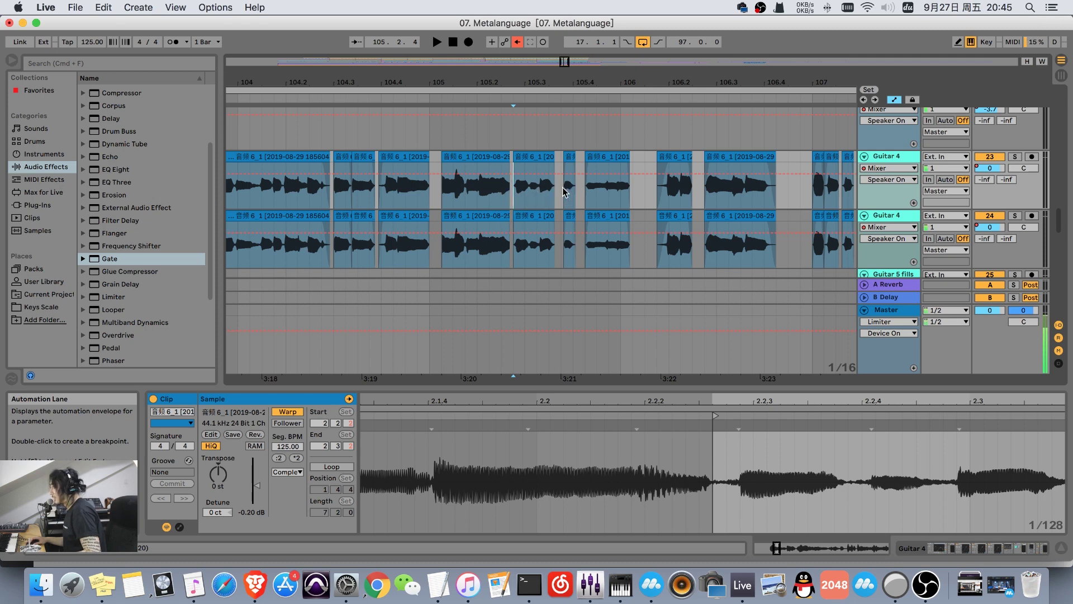
Play the original Guitar 4 soloed from 105.1.2 to about 106.1.3 to hear the edited slices again.
{"action": "left_click", "coordinate": [1014, 158]}
{"action": "left_click", "coordinate": [442, 192]}
{"action": "key", "text": "space"}
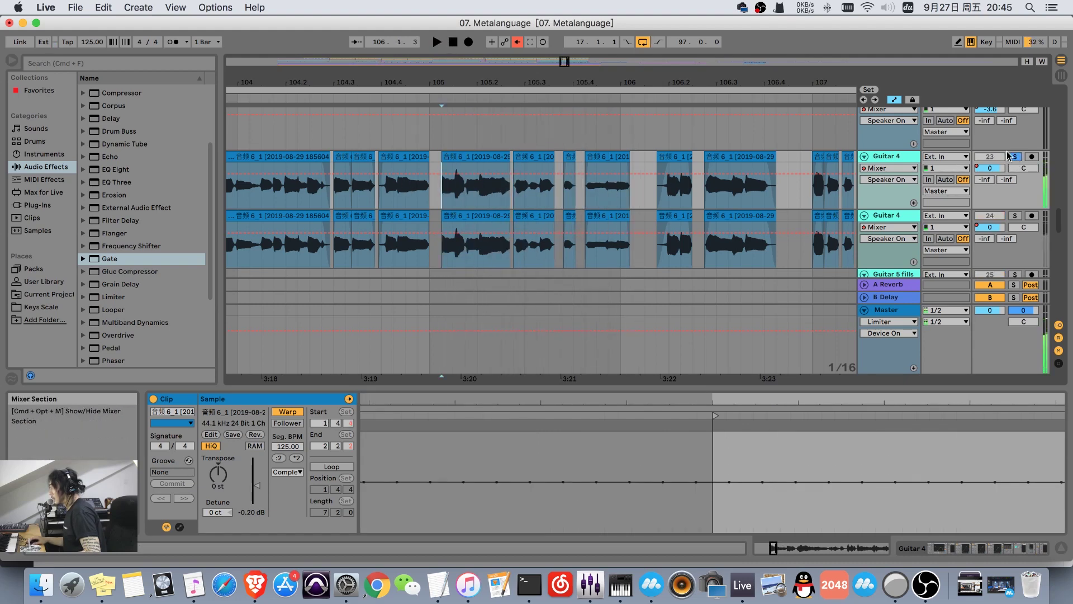
{"action": "left_click", "coordinate": [1015, 157]}
{"action": "key", "text": "space"}
Extend the original Guitar 4 slice at 105.2.4 to about 106.4, audition it soloed, then undo the extension.
{"action": "left_click", "coordinate": [603, 193]}
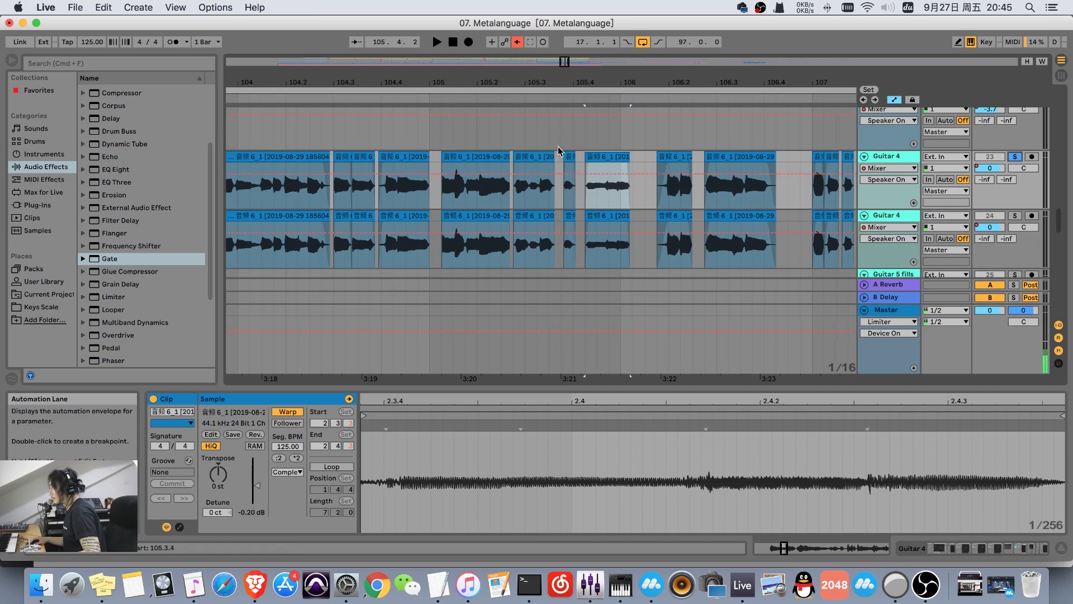
{"action": "left_click_drag", "start_coordinate": [562, 168], "coordinate": [769, 165]}
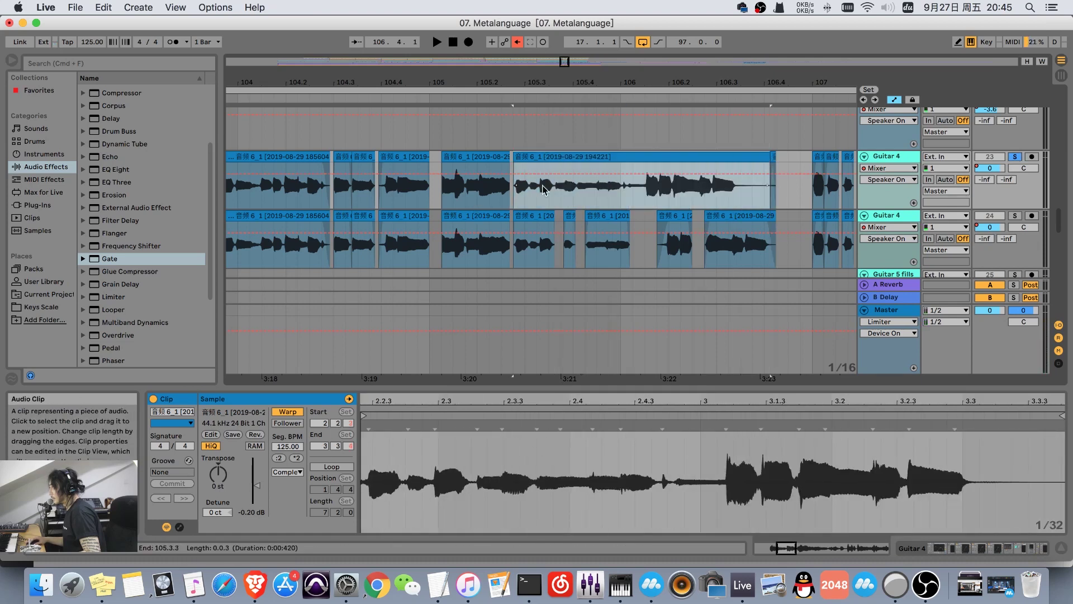
{"action": "left_click", "coordinate": [615, 157]}
{"action": "key", "text": "space"}
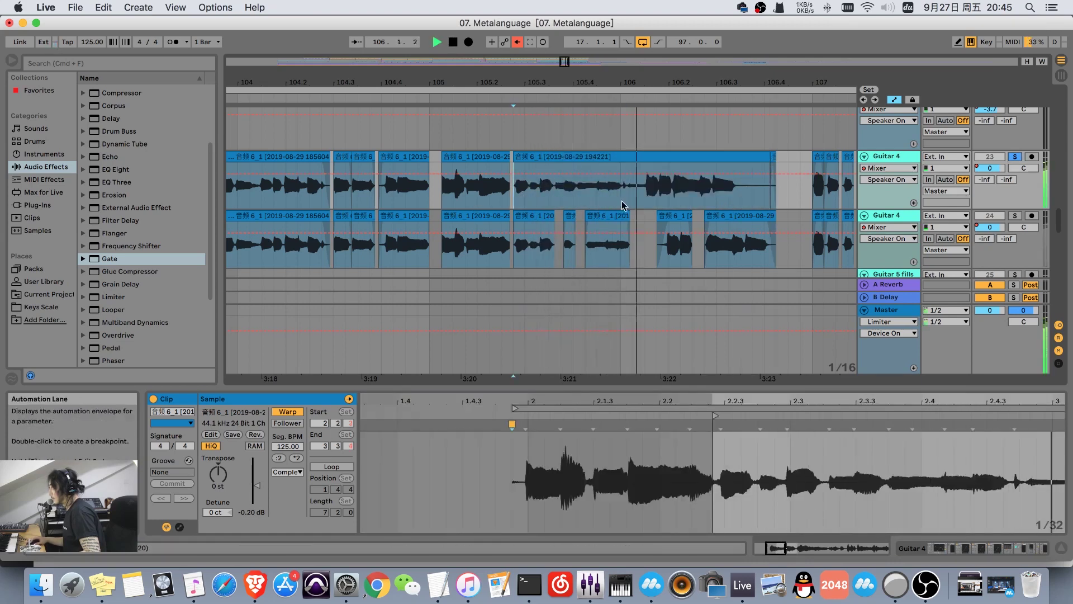
{"action": "key", "text": "super+z"}
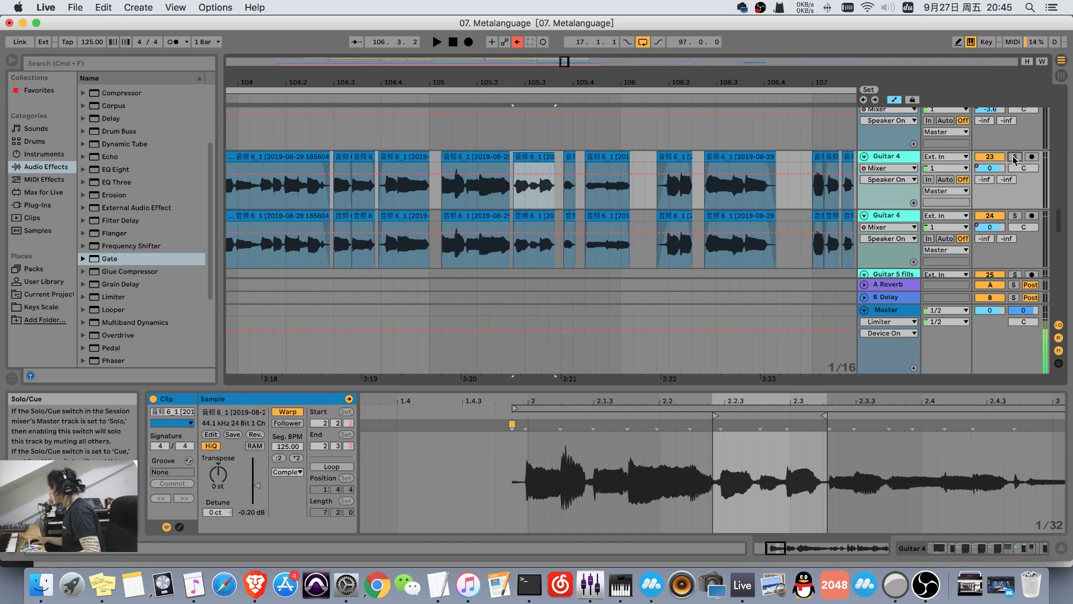
Solo the MainKick track together with the original Guitar 4.
{"action": "scroll", "coordinate": [937, 184], "scroll_direction": "up", "scroll_amount": 20}
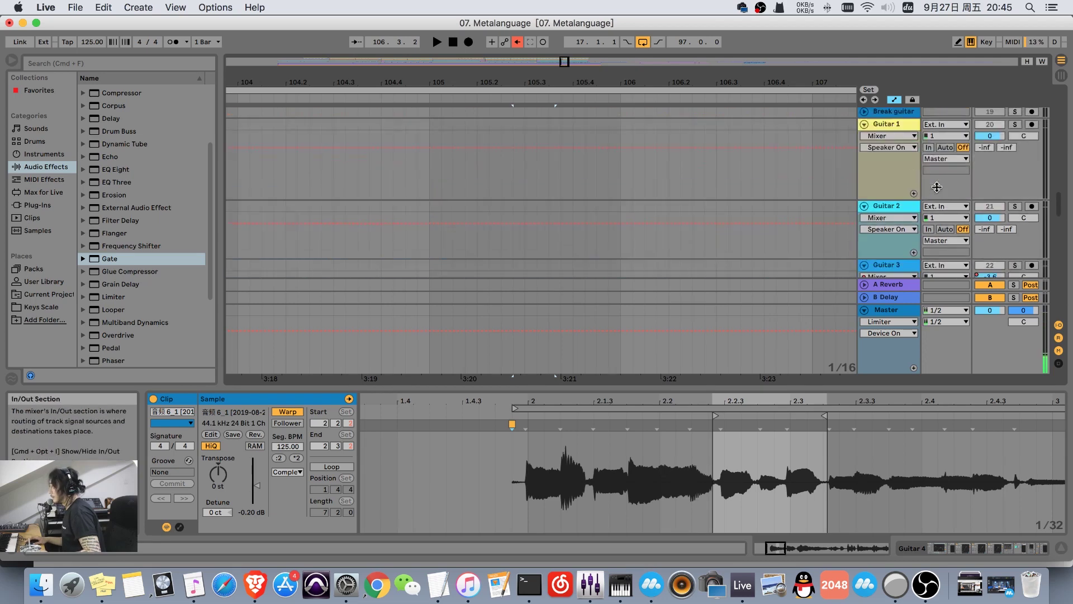
{"action": "scroll", "coordinate": [937, 184], "scroll_direction": "down", "scroll_amount": 5}
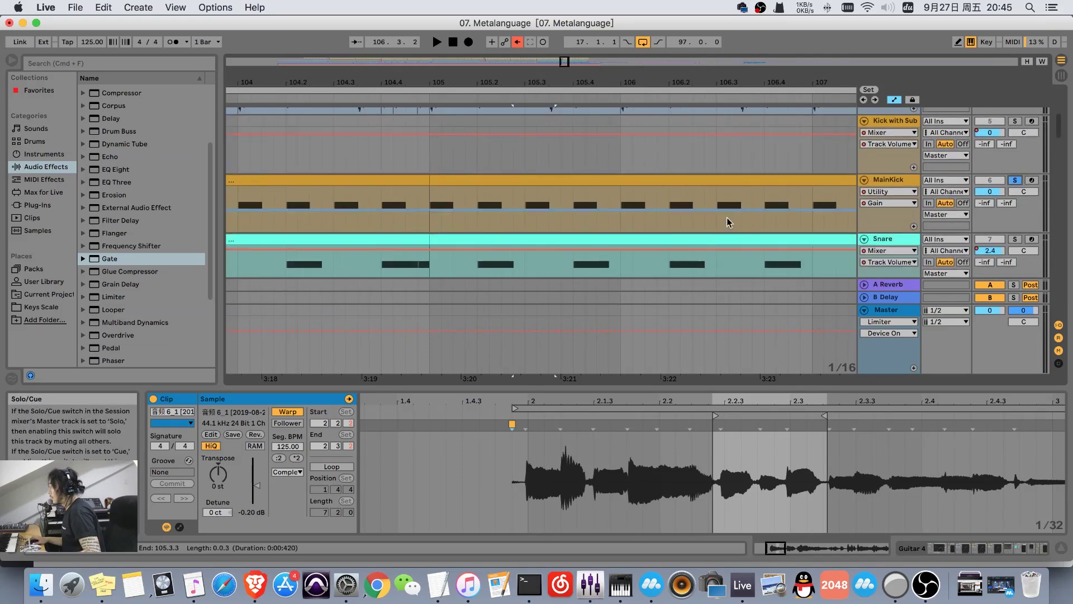
{"action": "scroll", "coordinate": [642, 216], "scroll_direction": "down", "scroll_amount": 15}
{"action": "scroll", "coordinate": [625, 224], "scroll_direction": "down", "scroll_amount": 5}
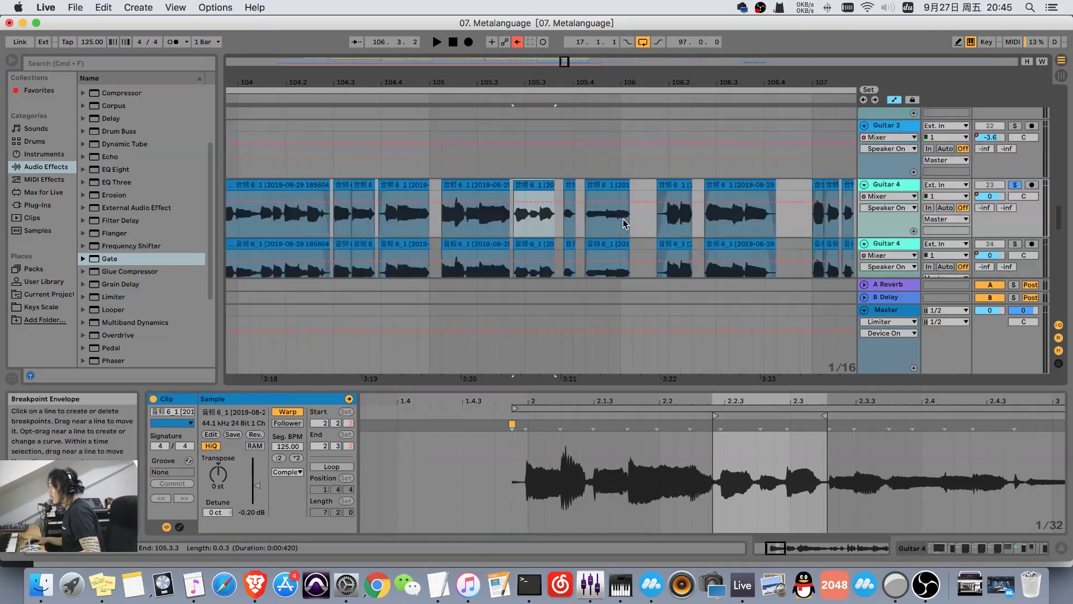
Play the Guitar 4 slice at 105.2.4 extended to just before 106.4 against the kick, then undo the extension and release the solo.
{"action": "left_click", "coordinate": [694, 193]}
{"action": "left_click_drag", "start_coordinate": [710, 194], "coordinate": [756, 200]}
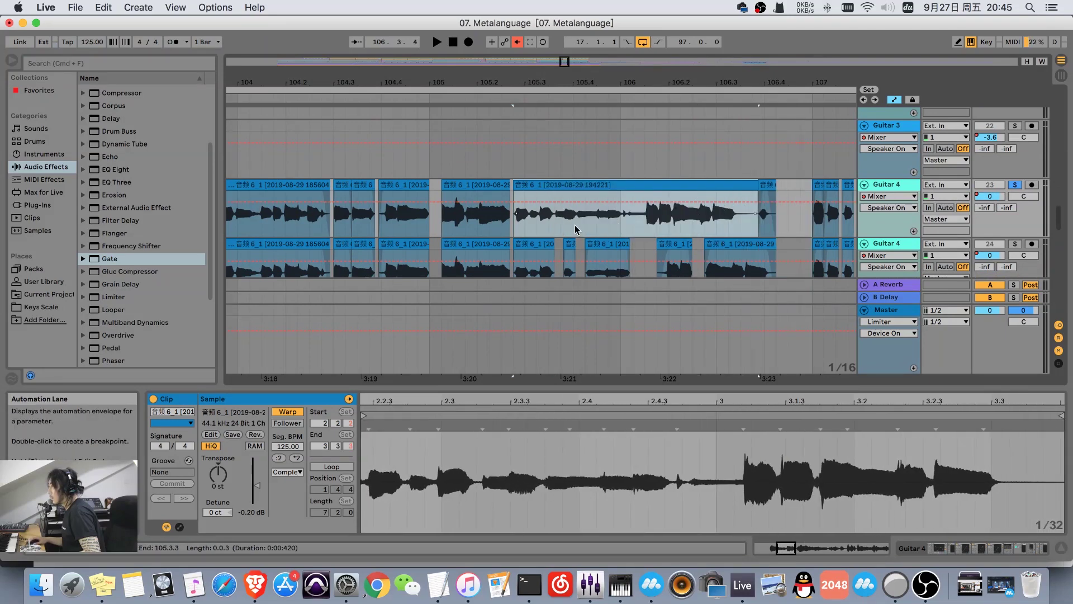
{"action": "left_click", "coordinate": [510, 220]}
{"action": "key", "text": "space"}
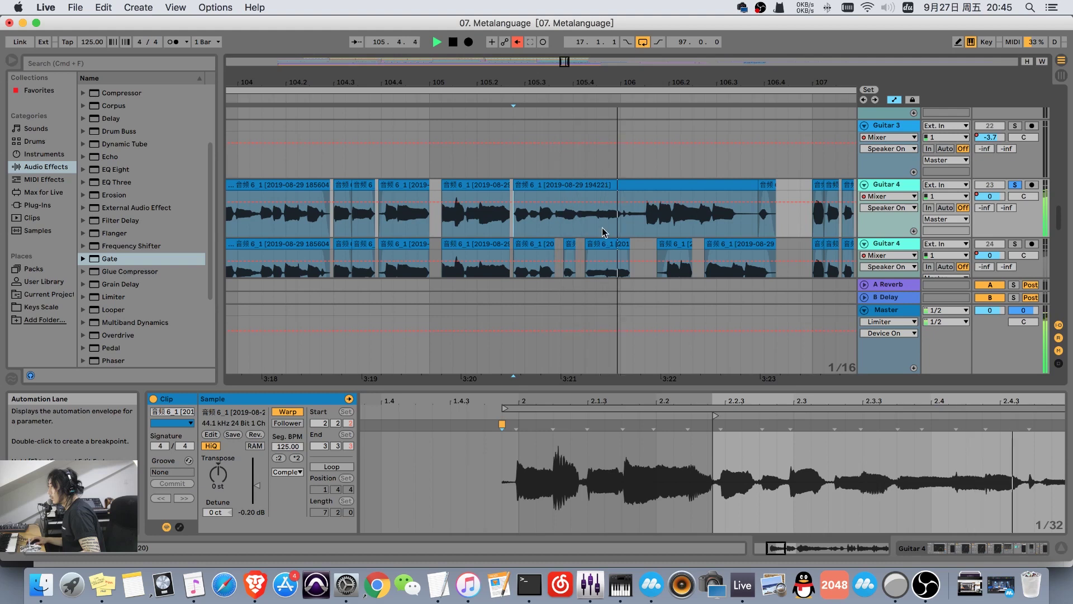
{"action": "key", "text": "space"}
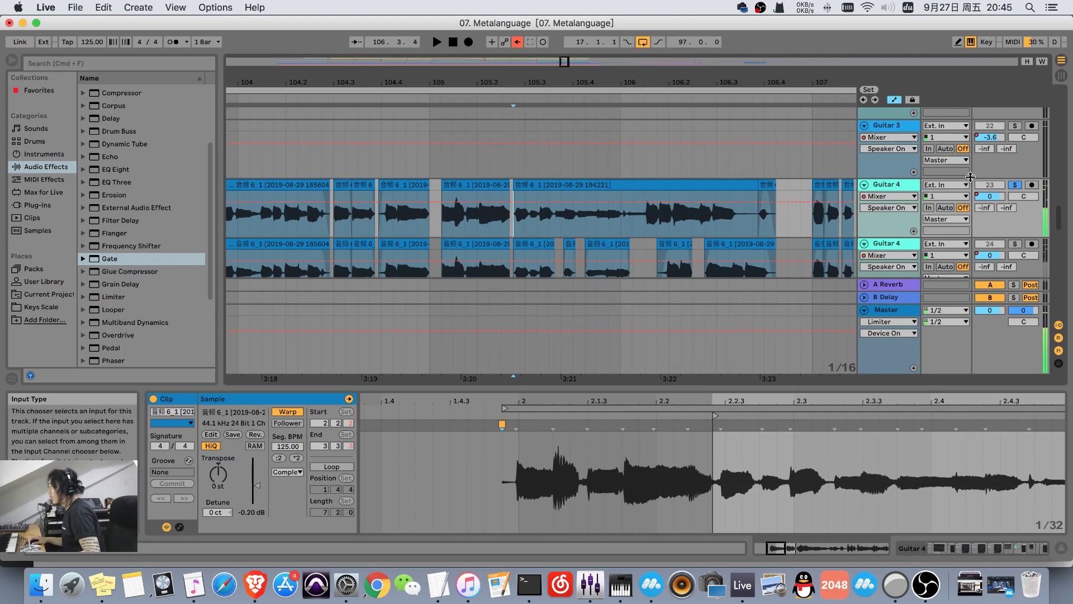
{"action": "left_click", "coordinate": [1015, 185]}
{"action": "key", "text": "super+z"}
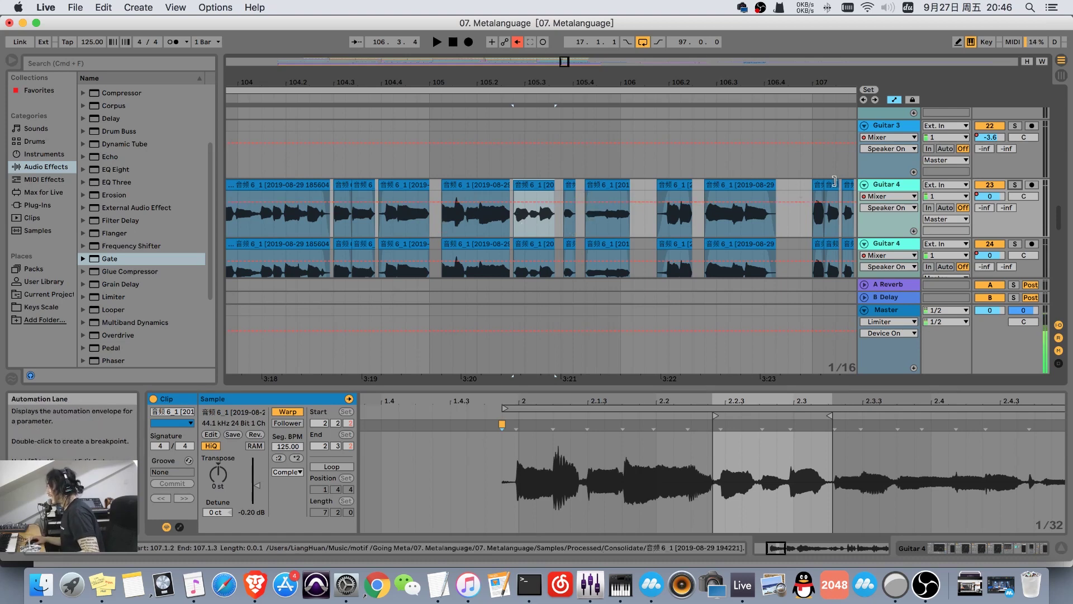
Solo the original Guitar 4, play its slices from about 105.2 to 106.1.2, and release the solo.
{"action": "left_click", "coordinate": [1014, 186]}
{"action": "left_click", "coordinate": [476, 213]}
{"action": "key", "text": "space"}
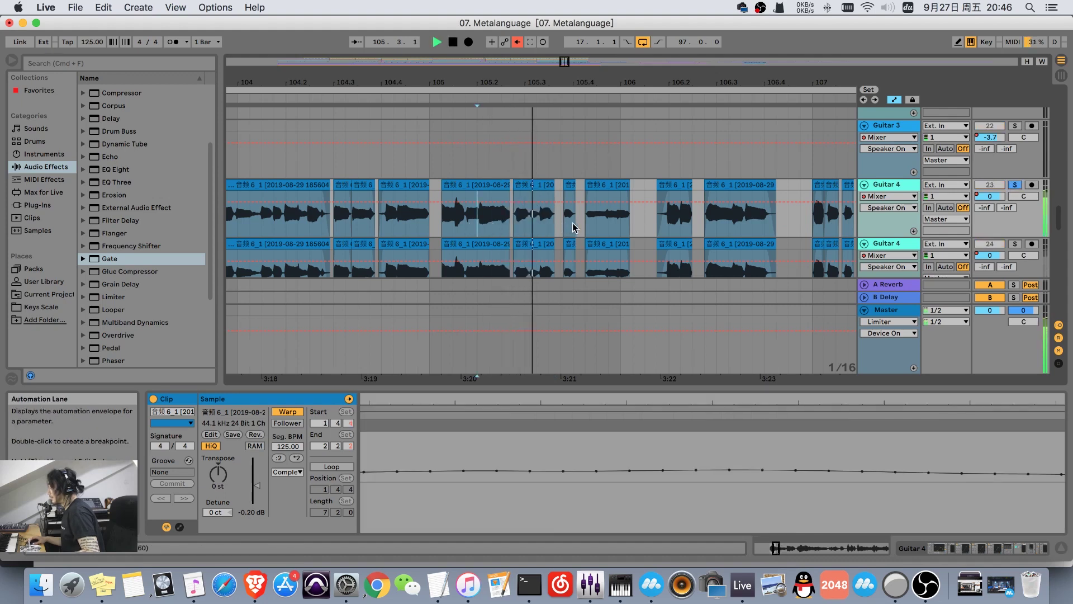
{"action": "key", "text": "space"}
{"action": "left_click", "coordinate": [1014, 184]}
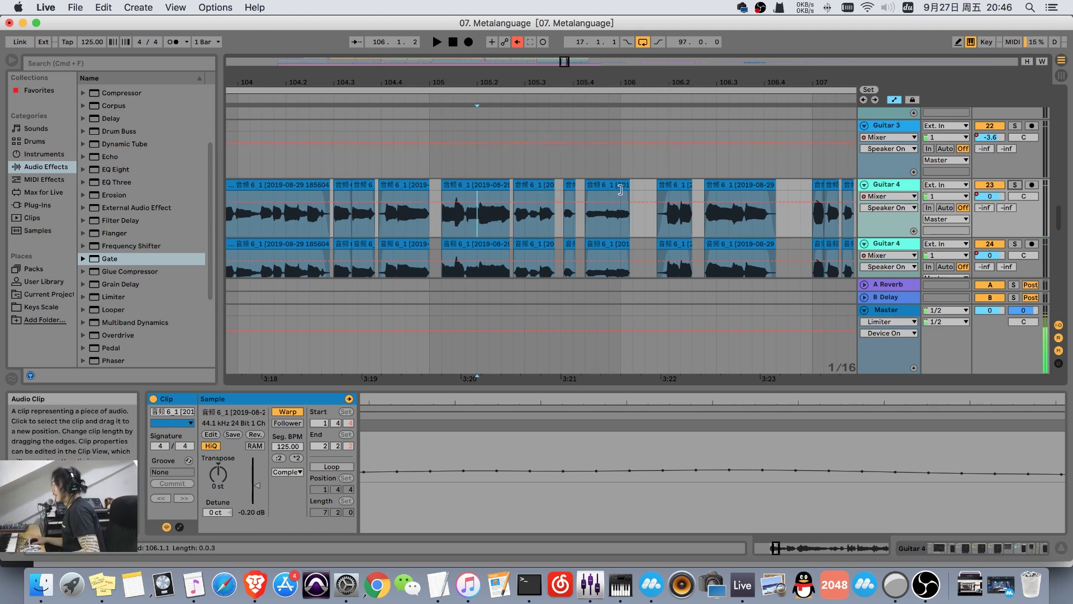
Select the original Guitar 4 slice at 105.4.2, then play the track soloed from about 106.1.3 to 106.3.4.
{"action": "left_click_drag", "start_coordinate": [621, 190], "coordinate": [626, 215]}
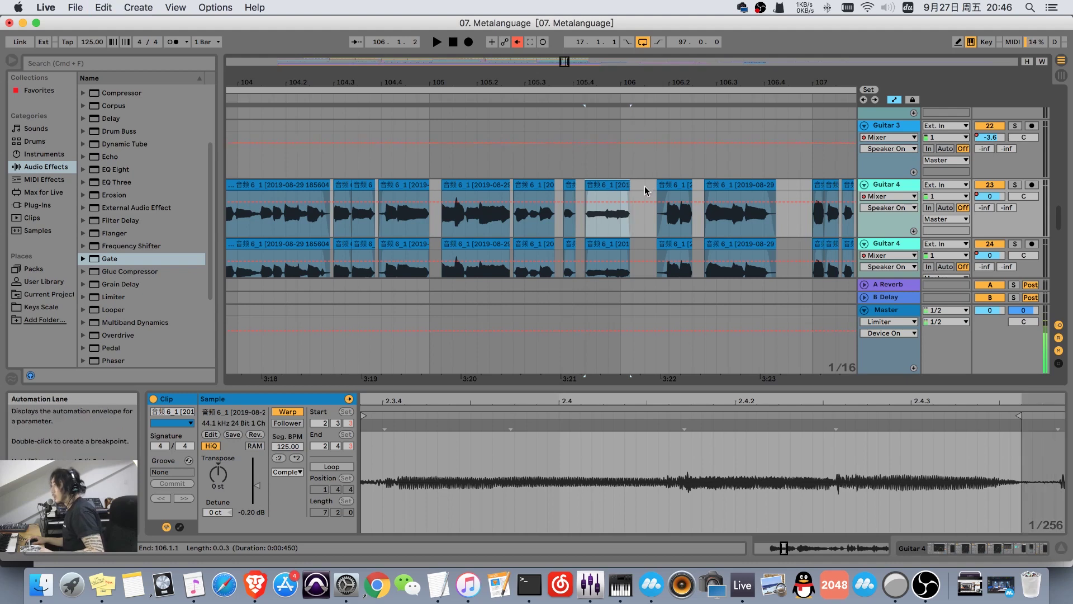
{"action": "left_click", "coordinate": [644, 212]}
{"action": "key", "text": "space"}
{"action": "left_click", "coordinate": [1015, 185]}
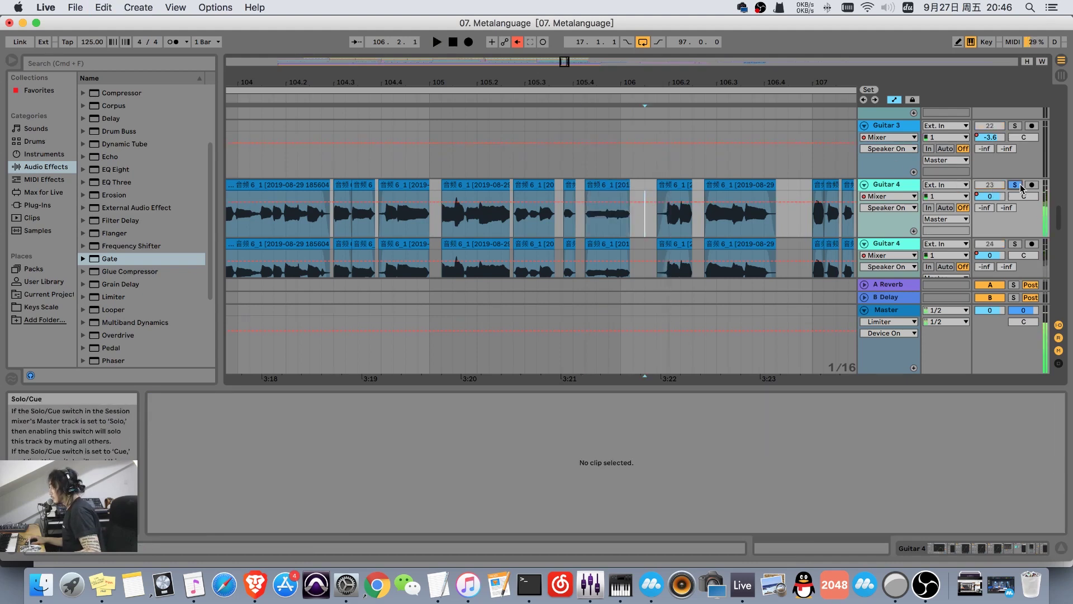
{"action": "key", "text": "space"}
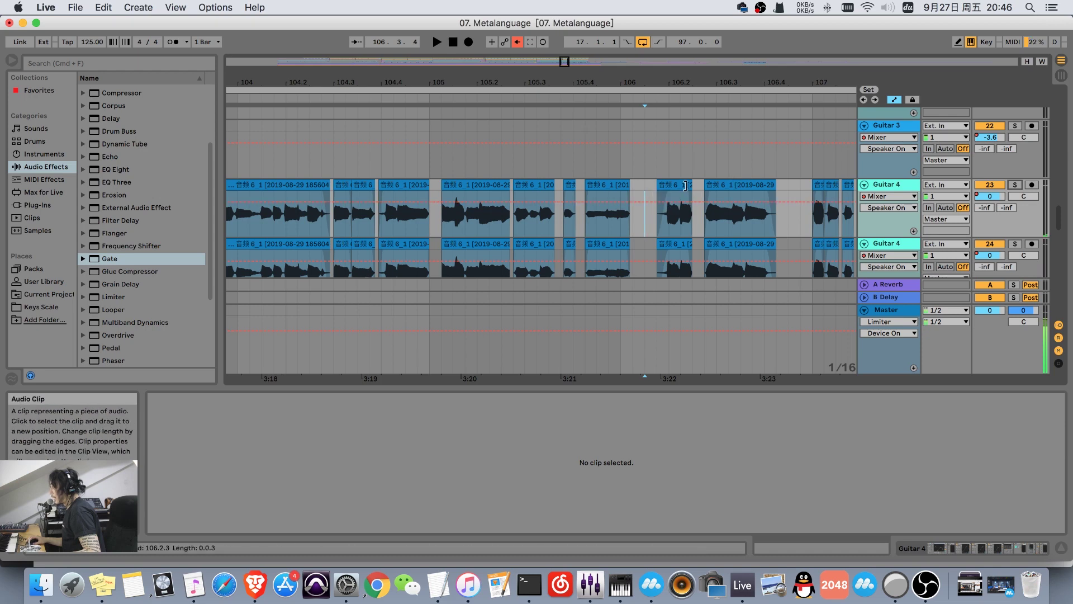
Extend the original Guitar 4 slice at 106.1.4 to about 106.4.4, audition it soloed, then undo the extension.
{"action": "left_click_drag", "start_coordinate": [685, 187], "coordinate": [867, 188]}
{"action": "left_click", "coordinate": [1015, 184]}
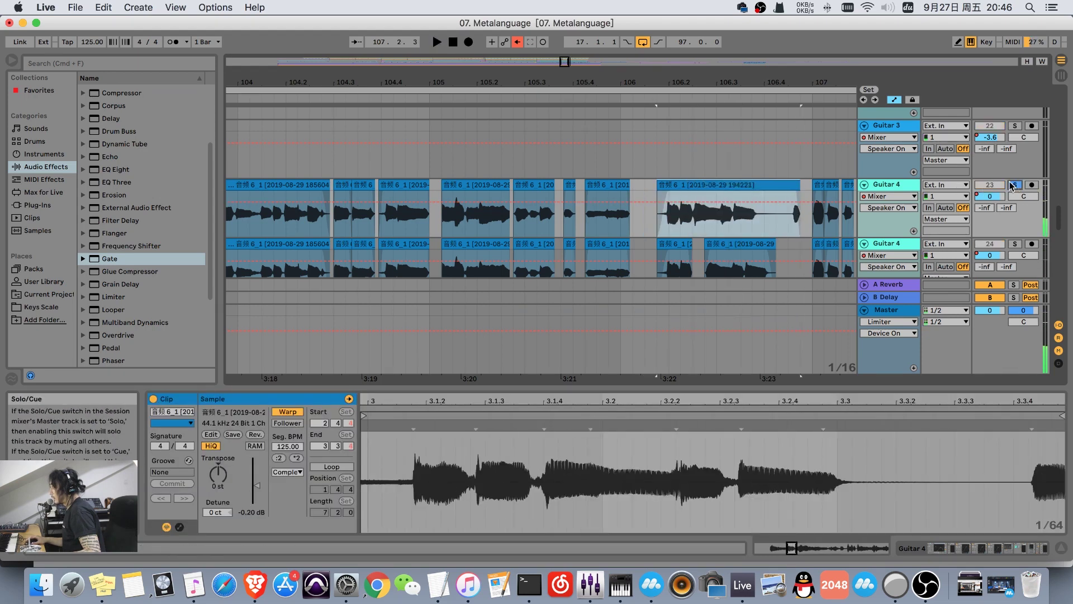
{"action": "left_click", "coordinate": [752, 218]}
{"action": "key", "text": "super+z"}
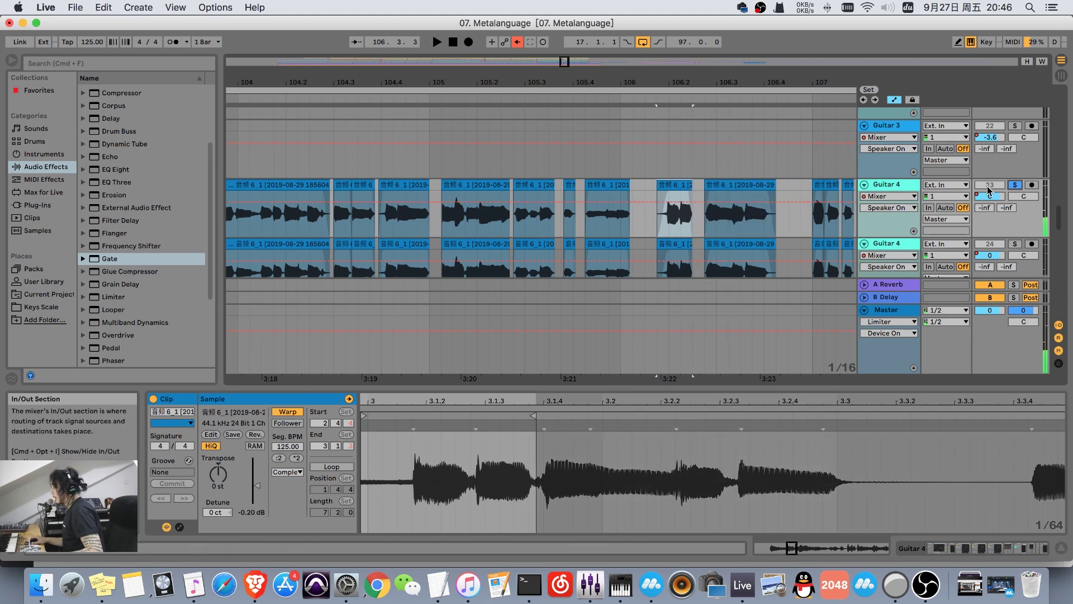
{"action": "left_click", "coordinate": [1013, 185]}
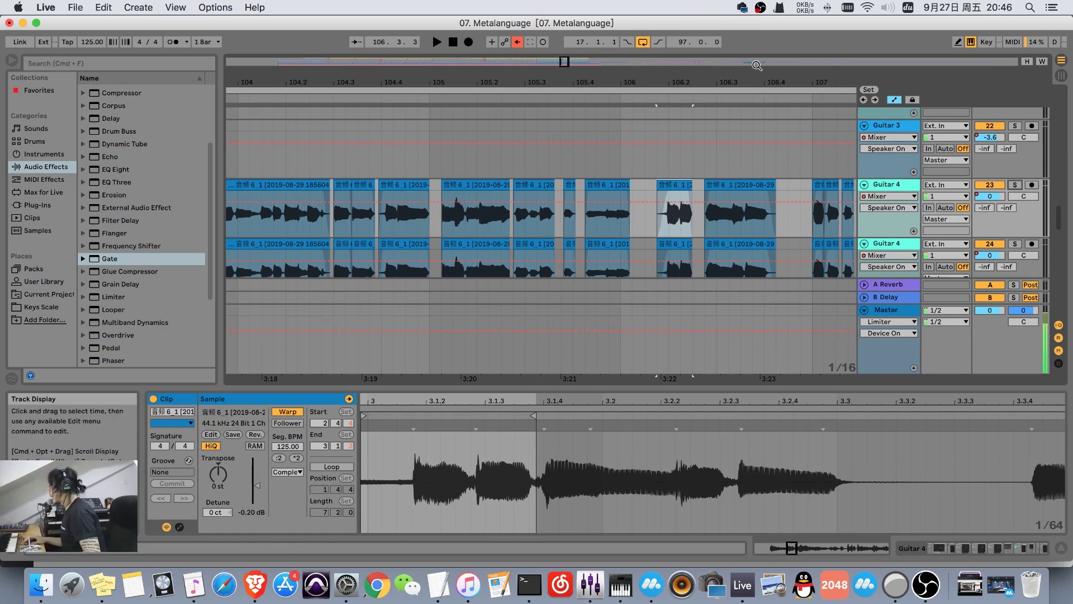
Solo the original Guitar 4, extend its slice at 107.1.1 to 107.2.3, and play it.
{"action": "left_click_drag", "start_coordinate": [643, 89], "coordinate": [642, 80]}
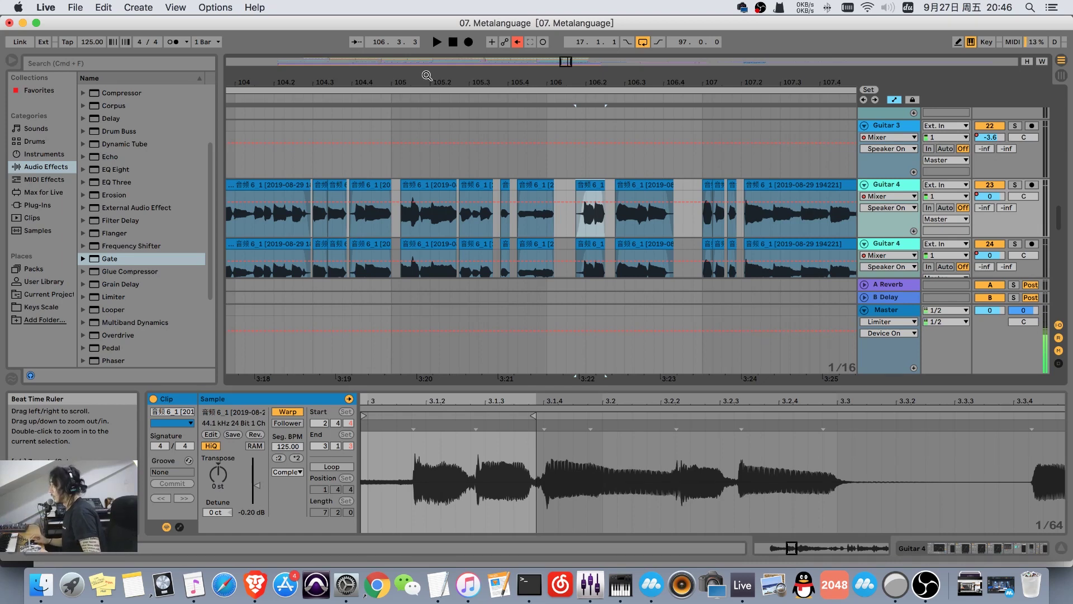
{"action": "left_click_drag", "start_coordinate": [723, 83], "coordinate": [723, 146]}
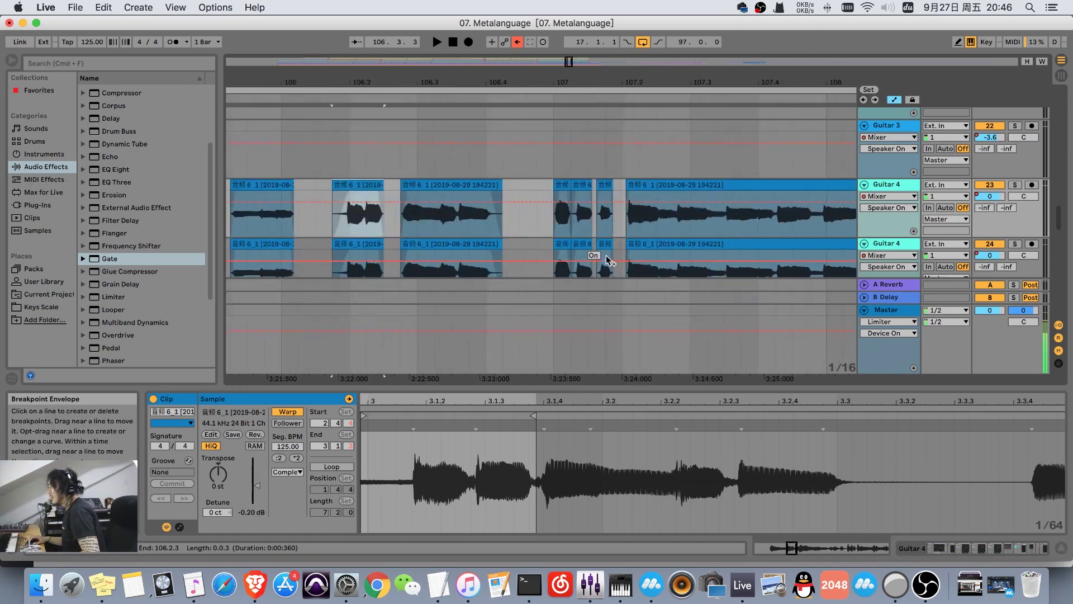
{"action": "left_click", "coordinate": [1014, 185]}
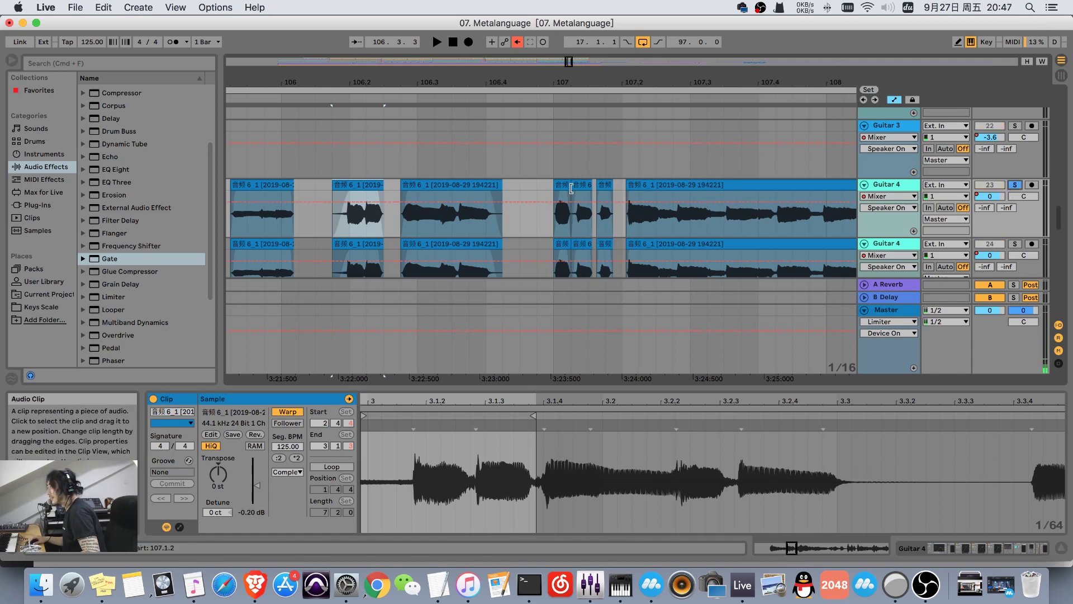
{"action": "left_click", "coordinate": [575, 185]}
{"action": "left_click_drag", "start_coordinate": [566, 189], "coordinate": [656, 189]}
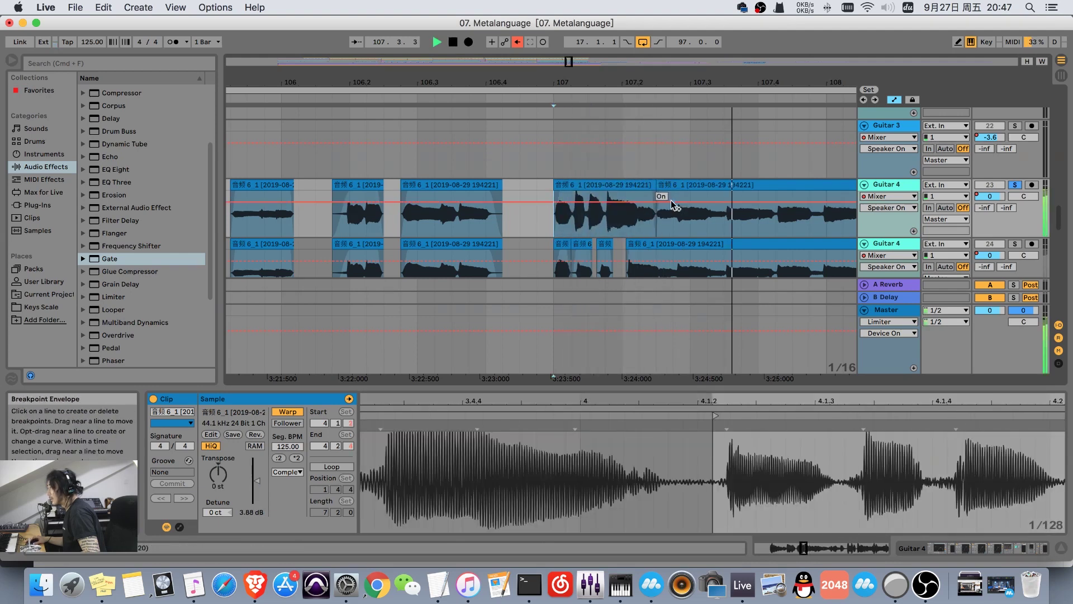
Extend the original Guitar 4 slice at 107.1.1 to 107.4.1, play it, then undo the extensions and release the solo.
{"action": "left_click", "coordinate": [658, 187]}
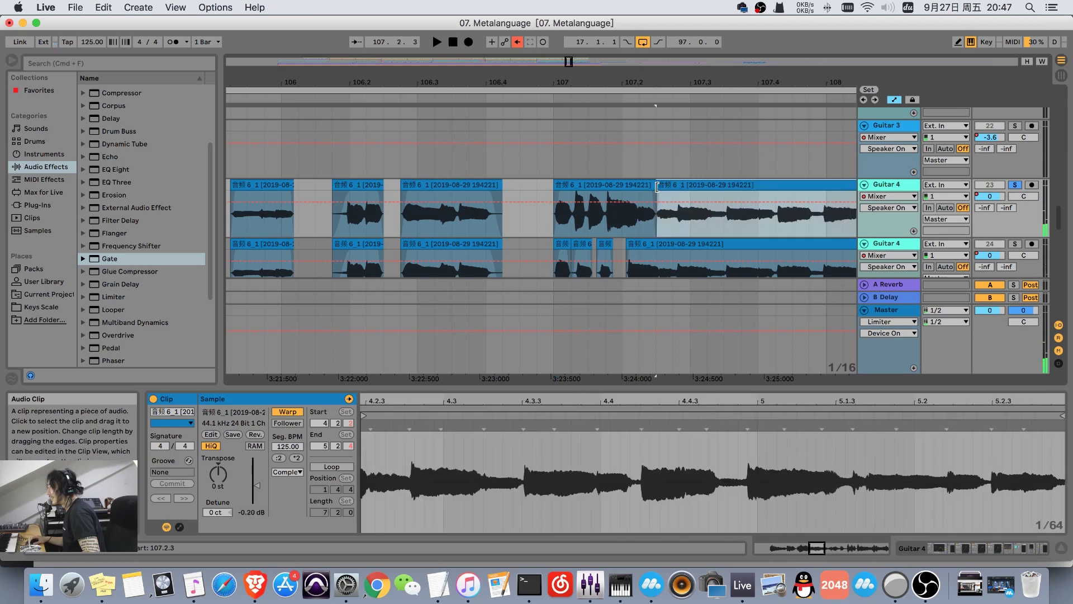
{"action": "left_click_drag", "start_coordinate": [656, 186], "coordinate": [758, 186]}
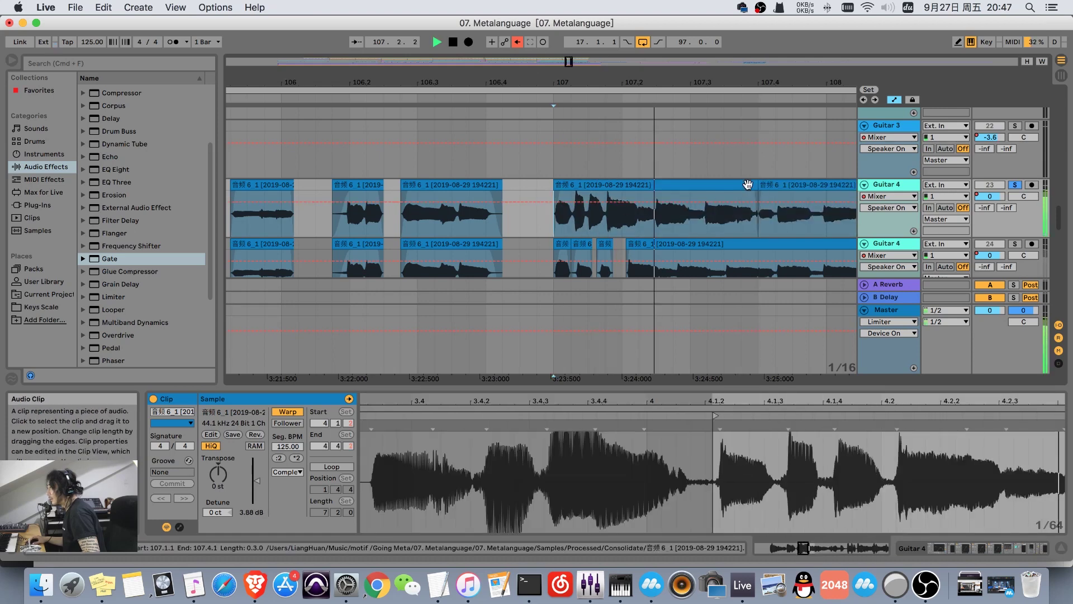
{"action": "key", "text": "super+z"}
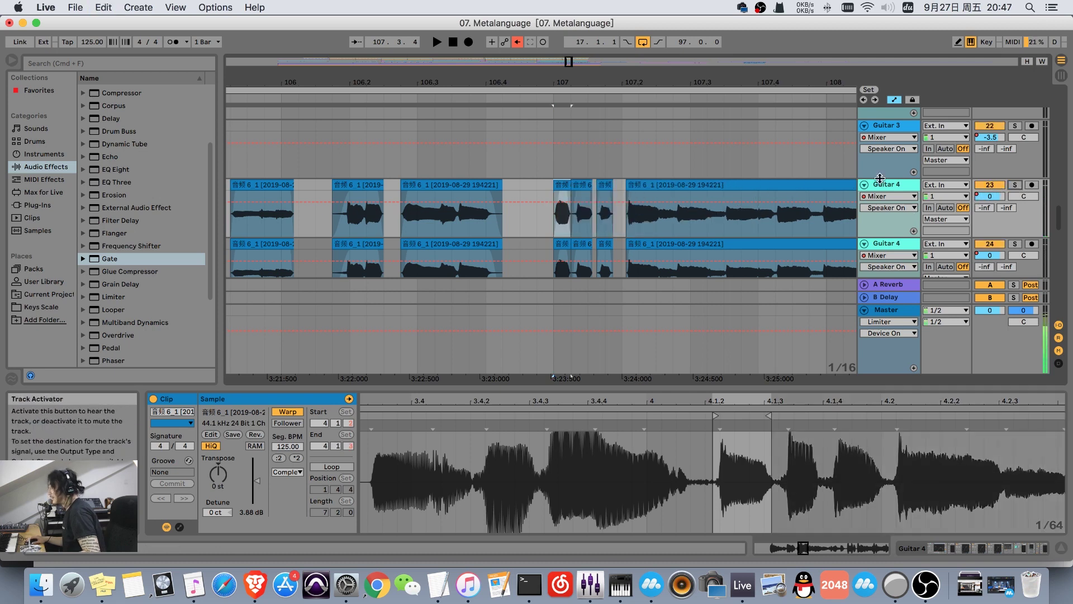
Play the original Guitar 4 slice at 107.1.1 soloed, then release the solo.
{"action": "left_click_drag", "start_coordinate": [525, 84], "coordinate": [525, 114]}
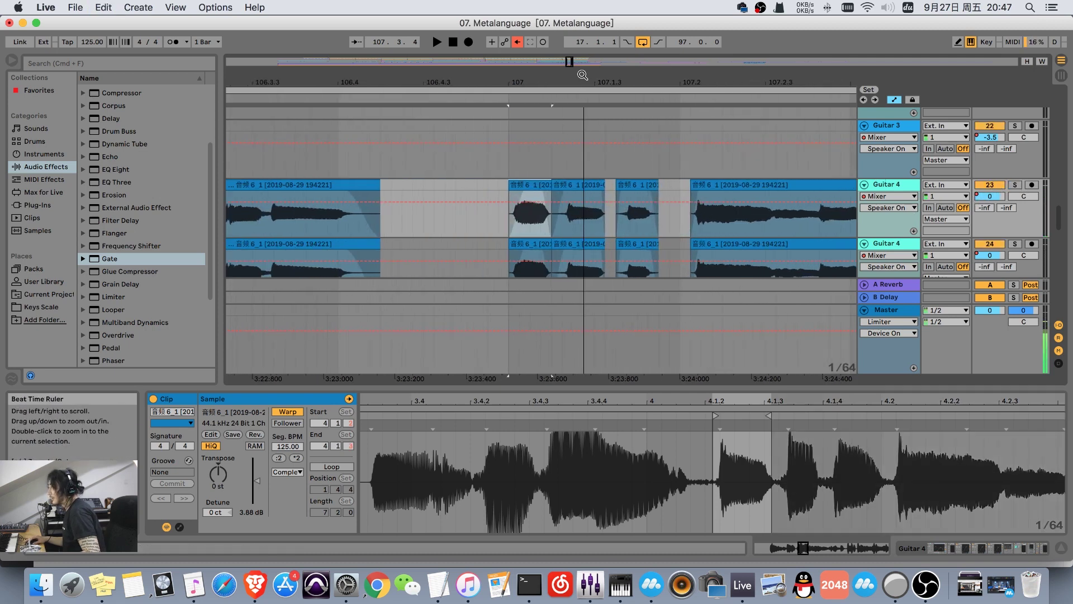
{"action": "left_click", "coordinate": [582, 139]}
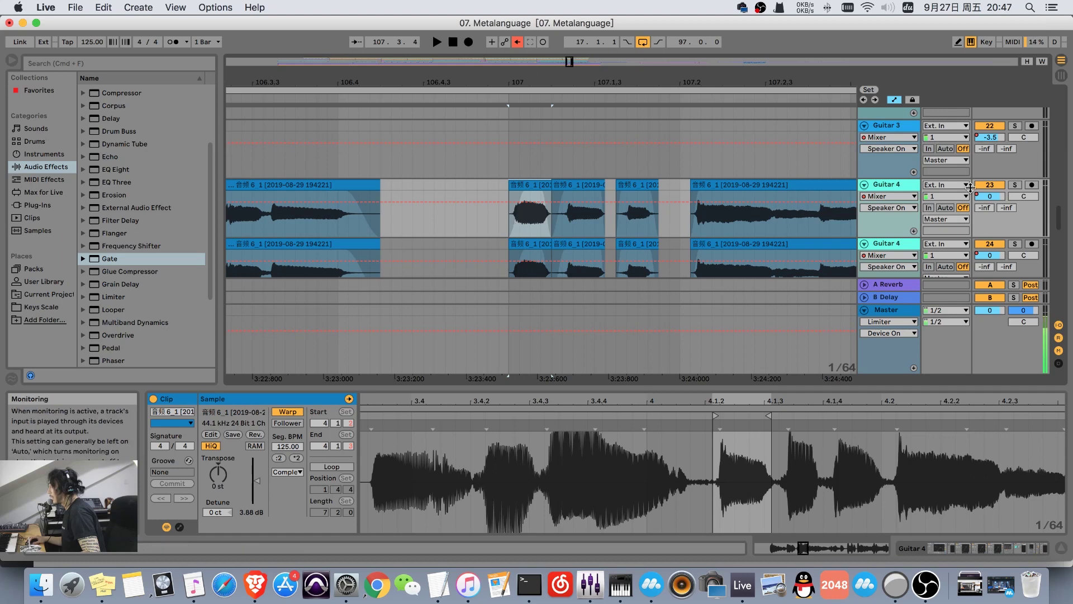
{"action": "left_click", "coordinate": [1015, 184]}
{"action": "key", "text": "space"}
{"action": "key", "text": "space"}
{"action": "left_click", "coordinate": [1015, 184]}
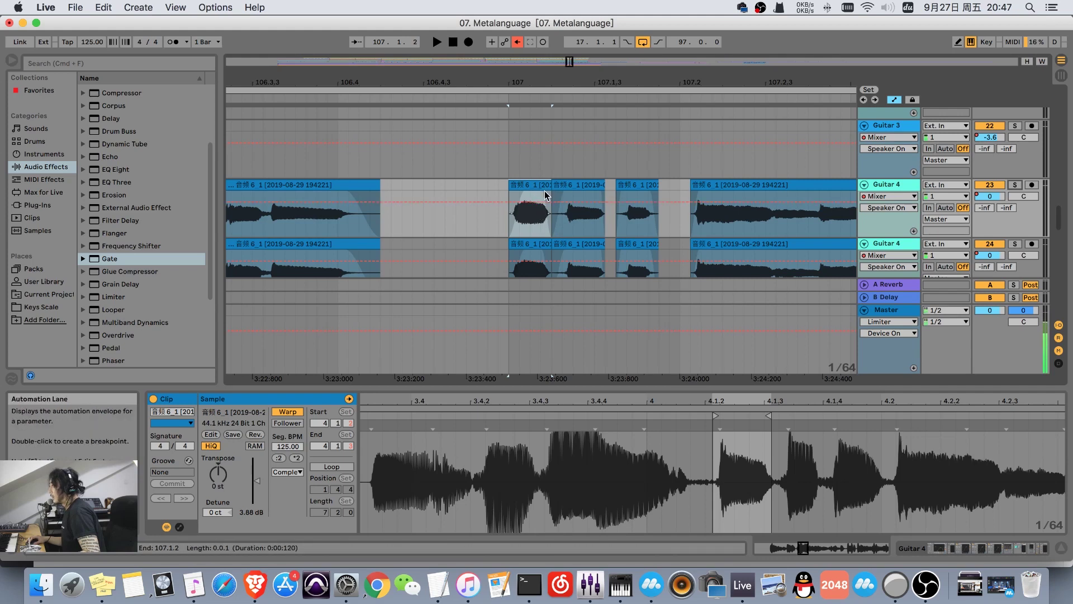
Extend the original Guitar 4 slice at 107.1.1 to 107.1.4, audition it soloed, then undo the extension and release the solo.
{"action": "left_click_drag", "start_coordinate": [546, 186], "coordinate": [664, 187]}
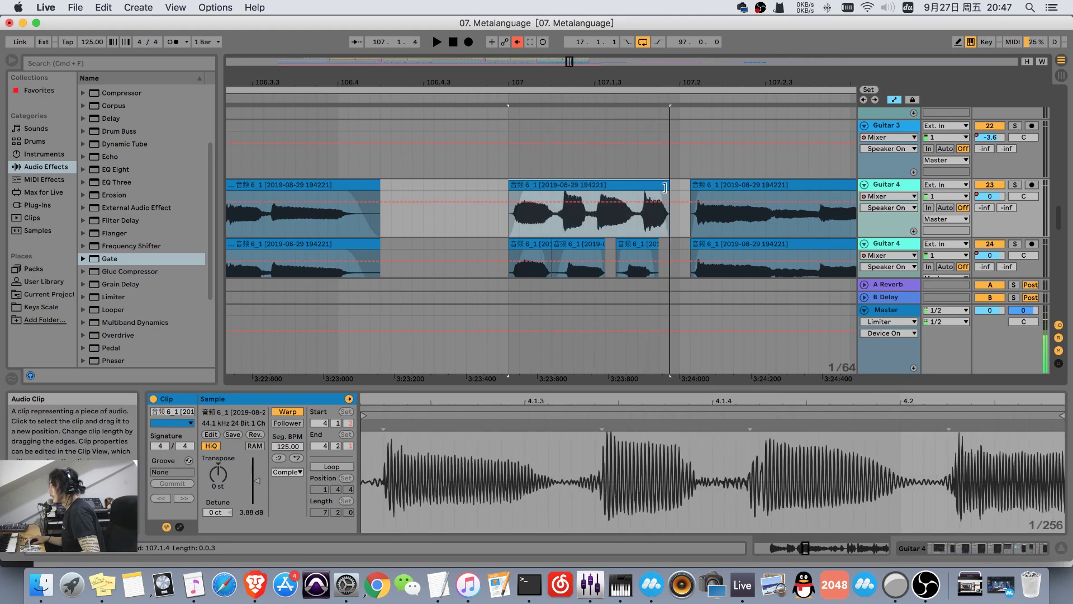
{"action": "left_click", "coordinate": [1015, 184]}
{"action": "key", "text": "space"}
{"action": "key", "text": "space"}
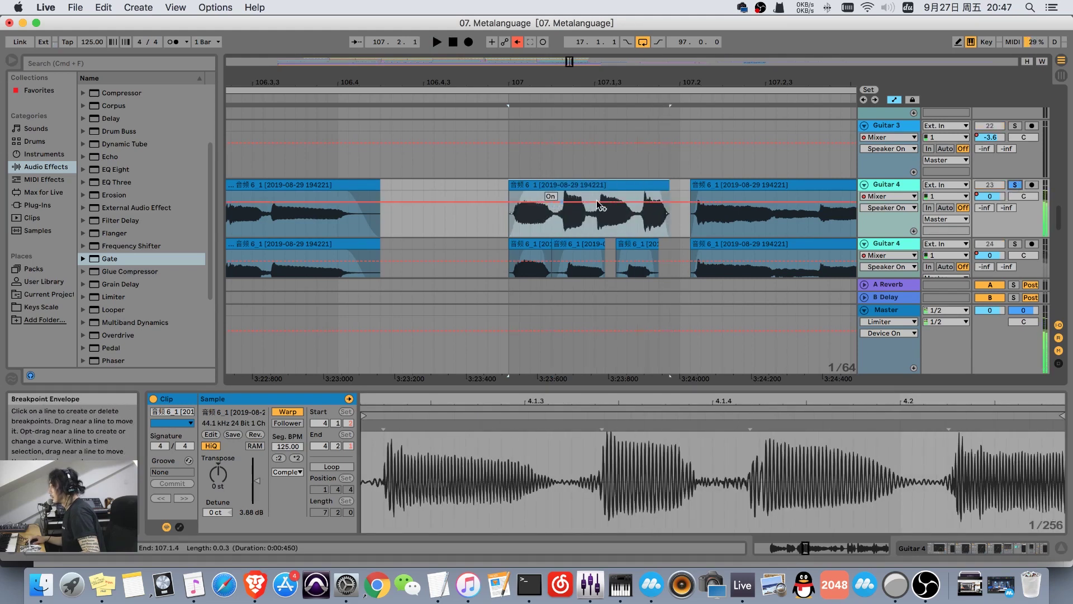
{"action": "key", "text": "super+z"}
{"action": "key", "text": "super+z"}
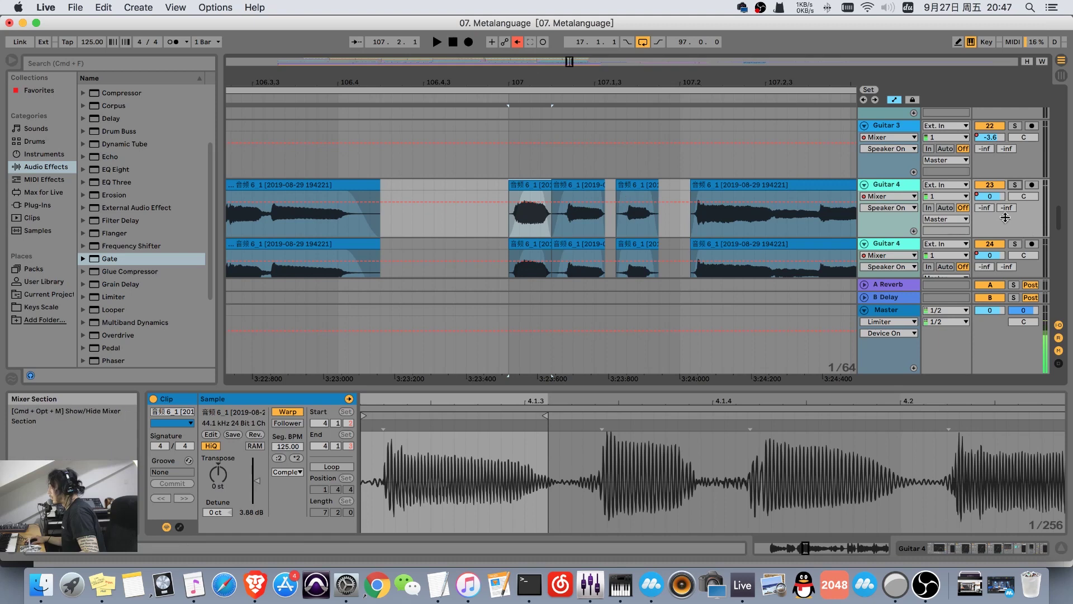
Examine the waveforms of the original Guitar 4 slices one by one, from 107.1.1 back to the slice at 105.1.2.
{"action": "left_click", "coordinate": [525, 184]}
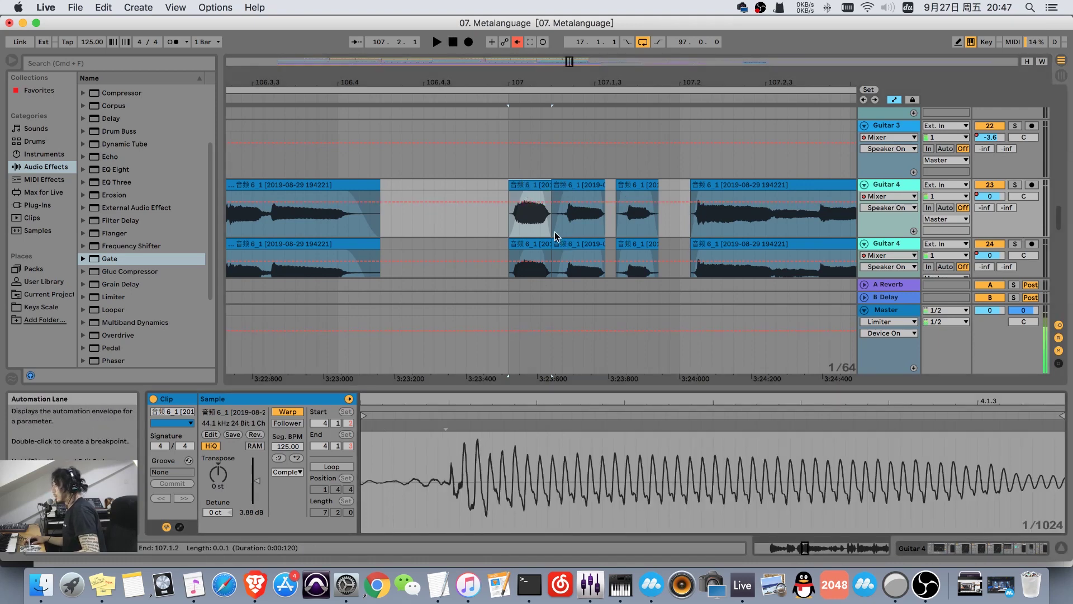
{"action": "left_click", "coordinate": [295, 186]}
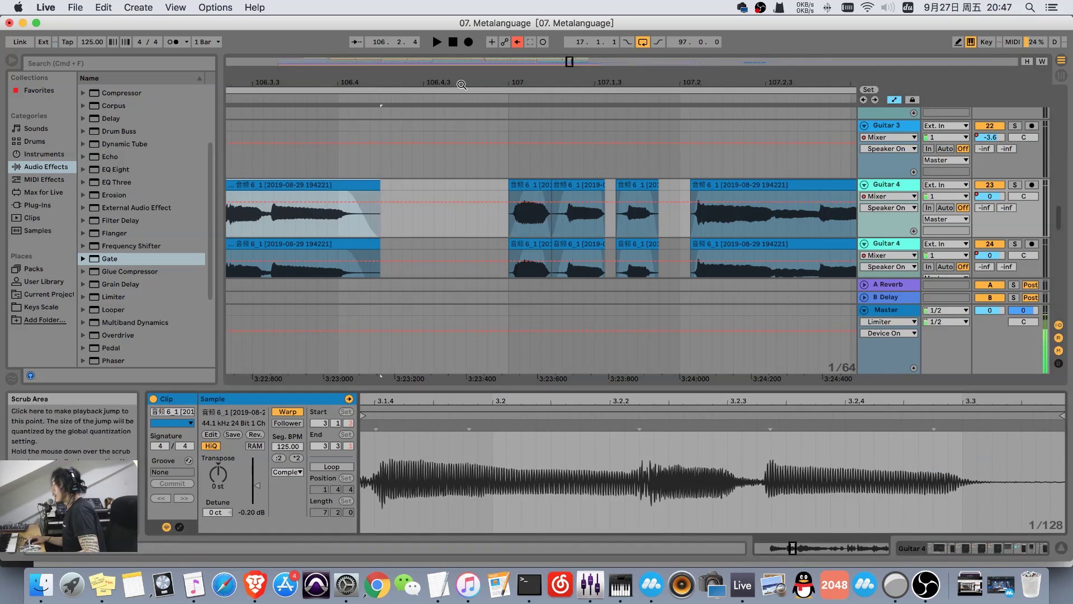
{"action": "key", "text": "minus"}
{"action": "left_click", "coordinate": [332, 187]}
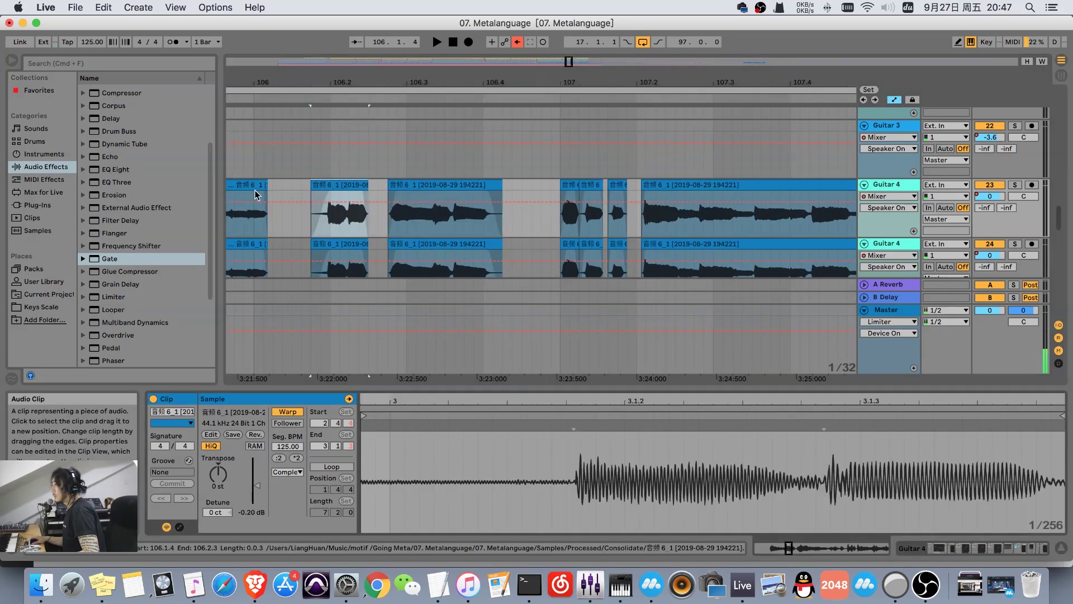
{"action": "left_click", "coordinate": [246, 185]}
{"action": "key", "text": "minus"}
{"action": "key", "text": "minus"}
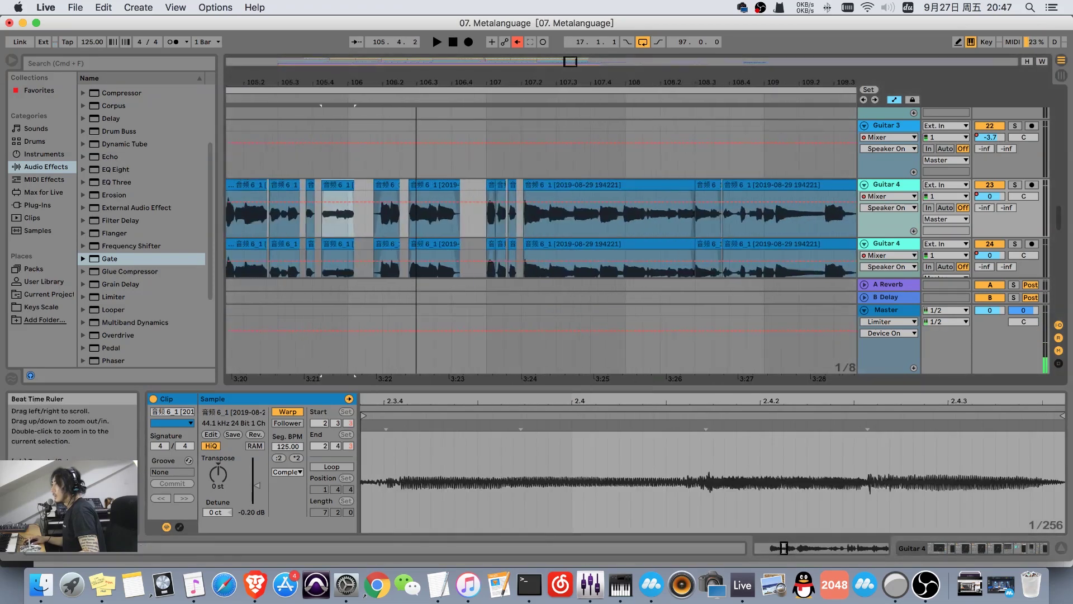
{"action": "left_click", "coordinate": [376, 185]}
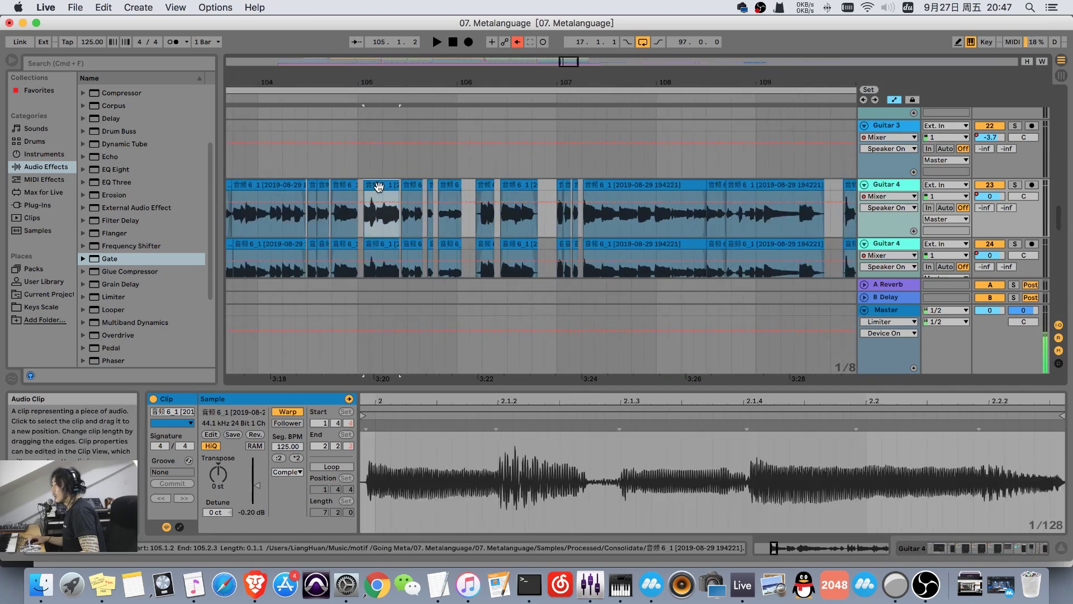
{"action": "left_click", "coordinate": [345, 183]}
{"action": "left_click", "coordinate": [390, 185]}
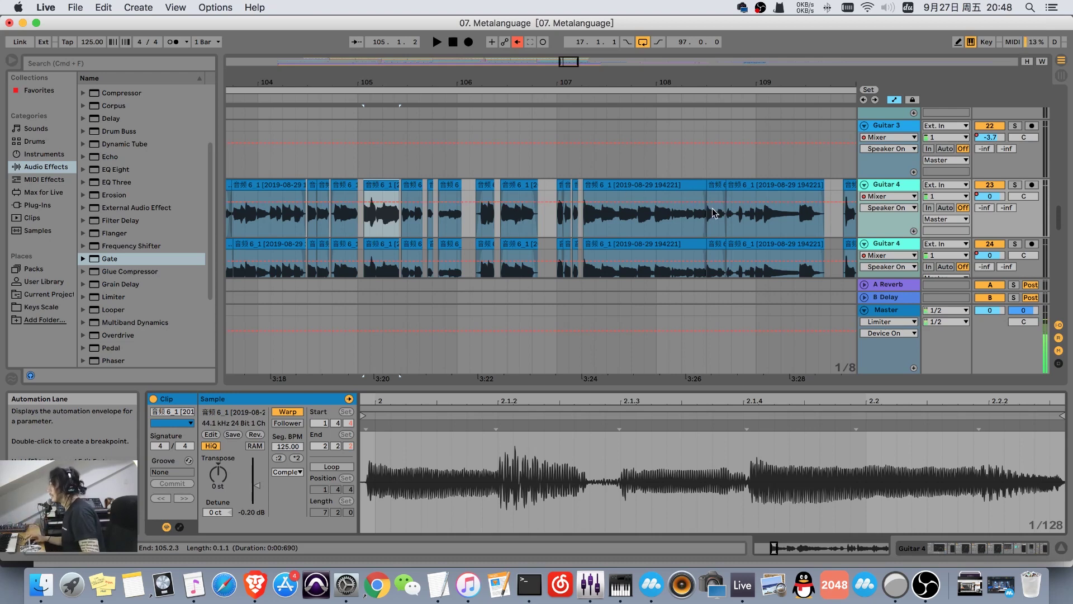
Compare the transposition and gain of the three short original Guitar 4 slices between 107.1.1 and 107.1.4.
{"action": "left_click_drag", "start_coordinate": [566, 89], "coordinate": [572, 101]}
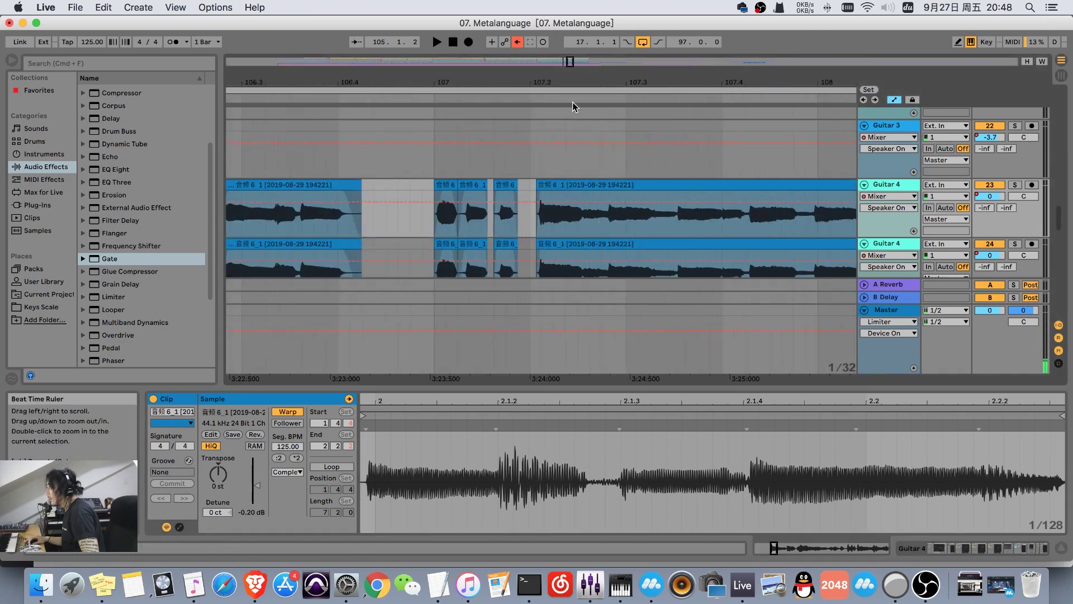
{"action": "left_click", "coordinate": [448, 188]}
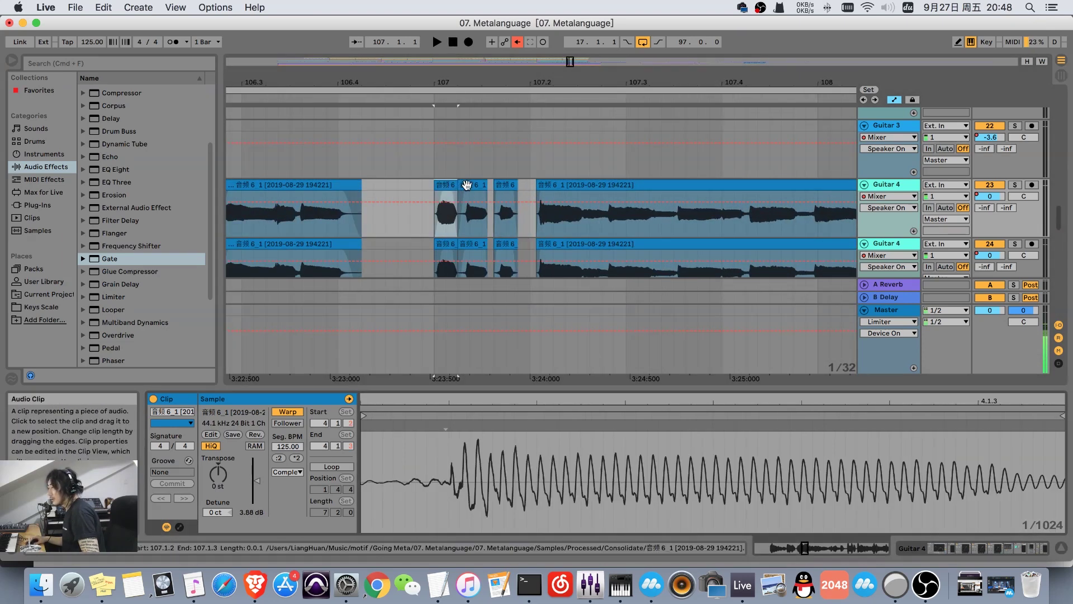
{"action": "left_click", "coordinate": [467, 185]}
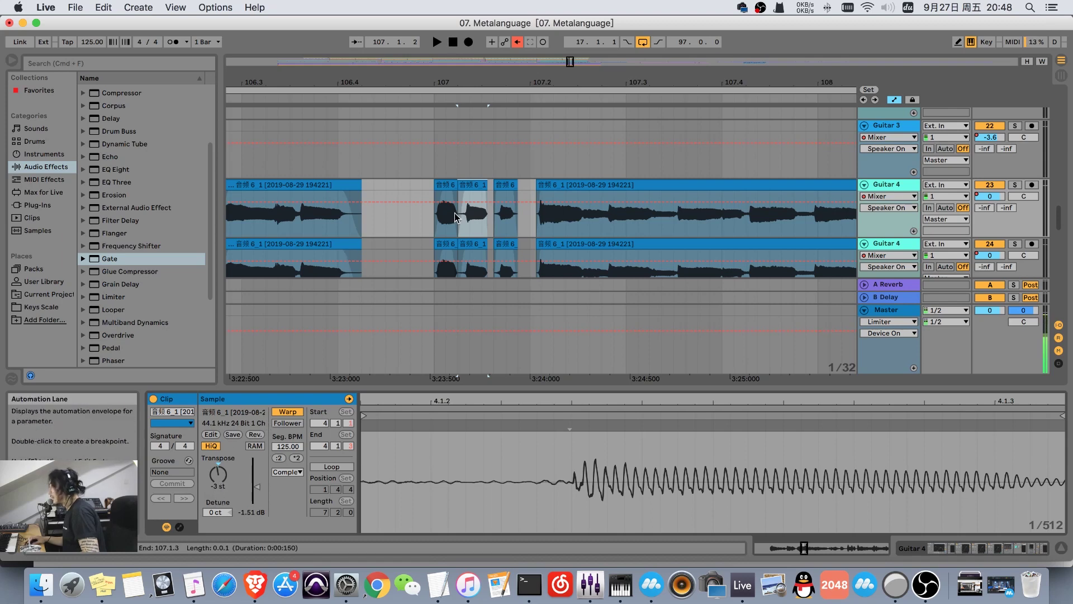
{"action": "left_click", "coordinate": [502, 186]}
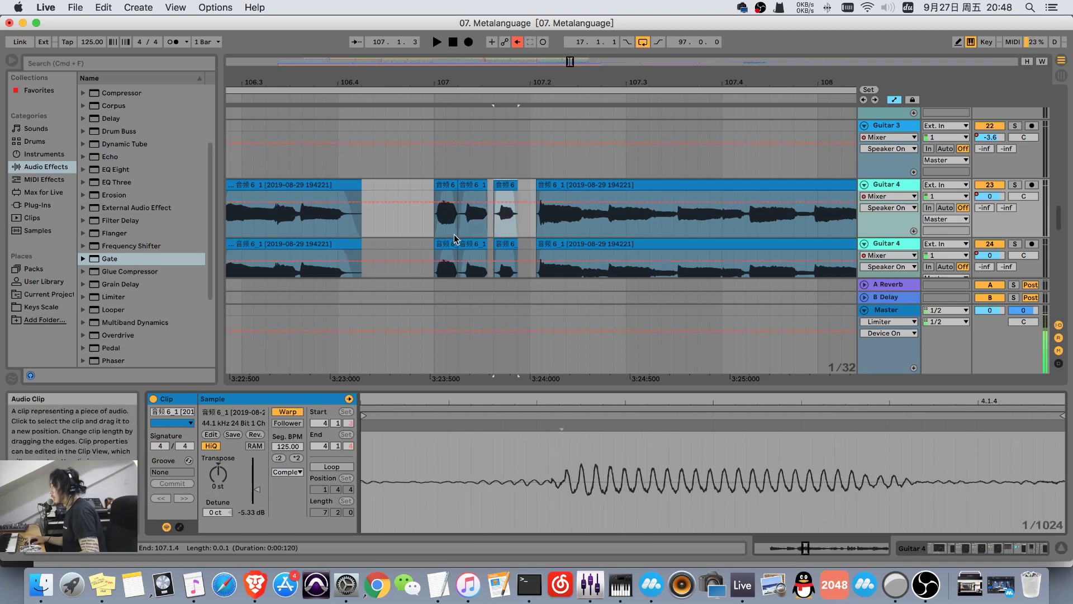
Solo the original Guitar 4, play its slices from 107.1.1 to about 107.3.1, and release the solo.
{"action": "left_click", "coordinate": [1022, 186]}
{"action": "key", "text": "space"}
{"action": "left_click", "coordinate": [425, 229]}
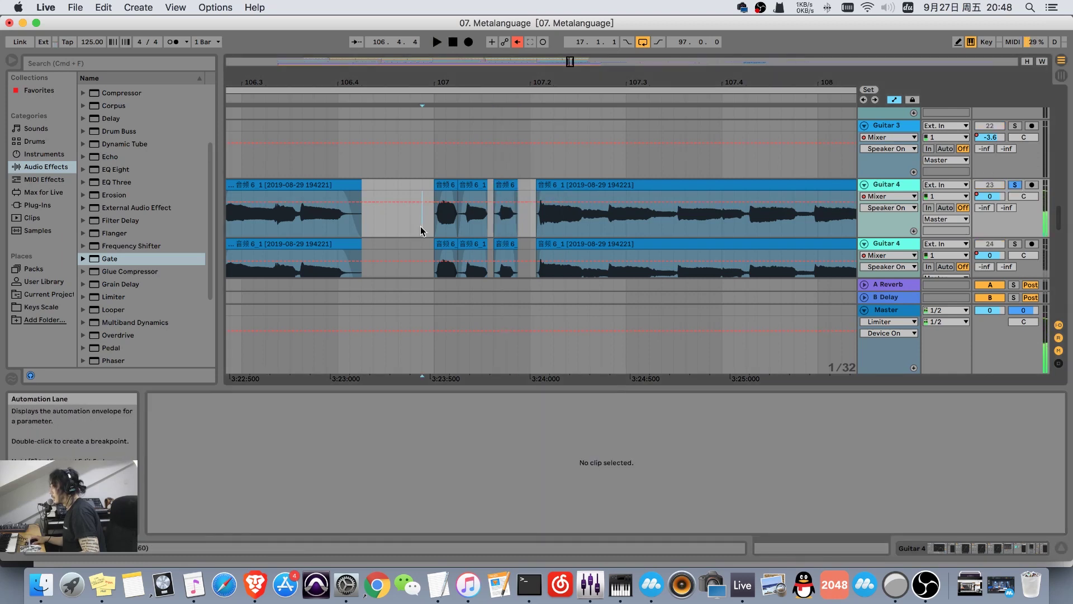
{"action": "left_click", "coordinate": [441, 226]}
{"action": "key", "text": "space"}
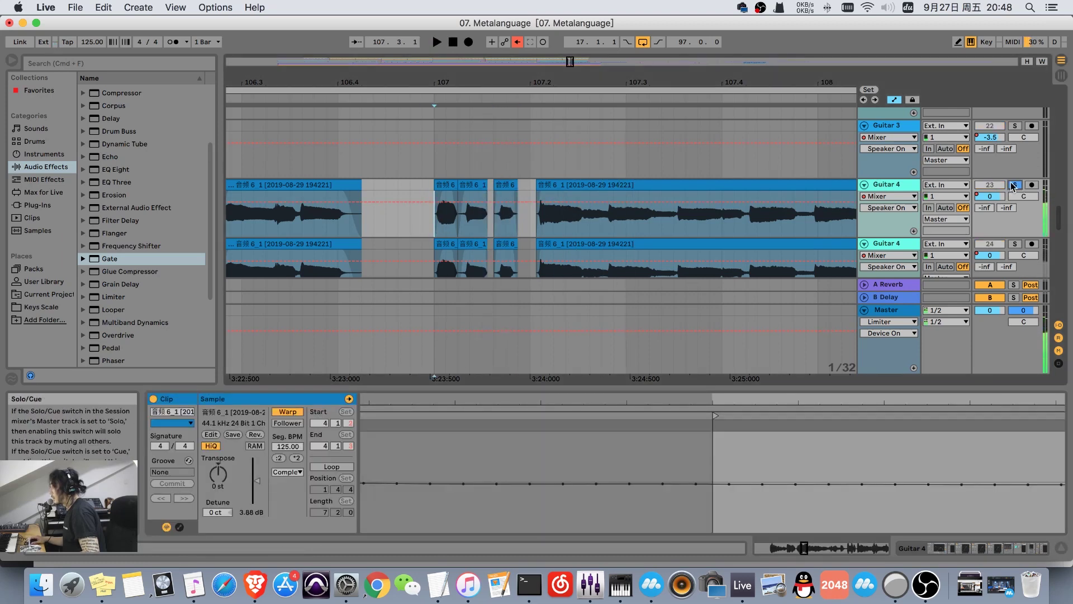
{"action": "left_click", "coordinate": [1015, 184]}
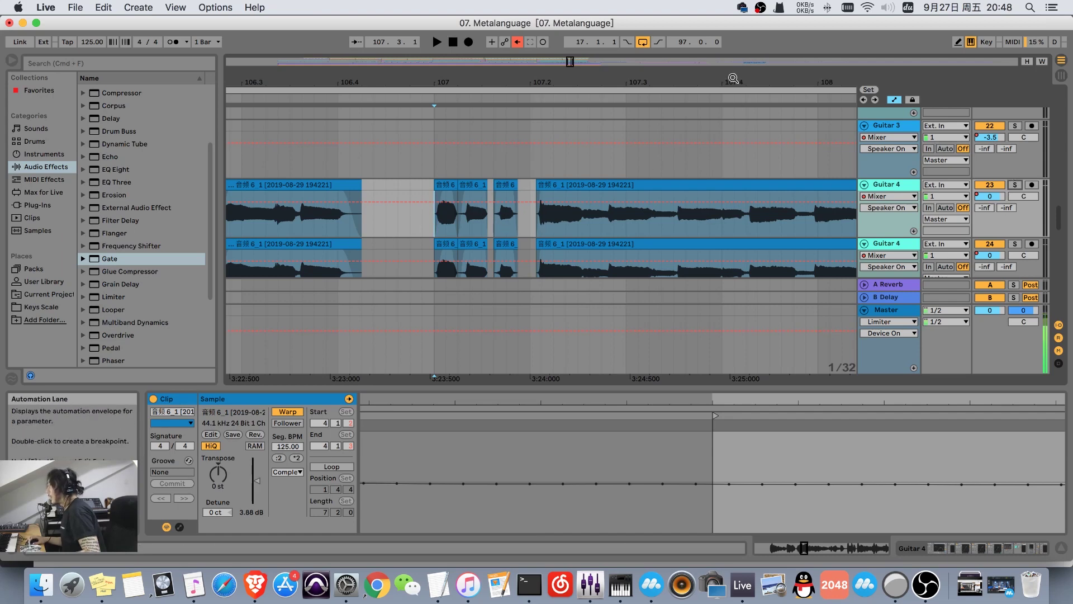
Play the original Guitar 4 soloed from 107.1.1 to about 110.2.2, then release the solo.
{"action": "left_click_drag", "start_coordinate": [652, 82], "coordinate": [648, 68]}
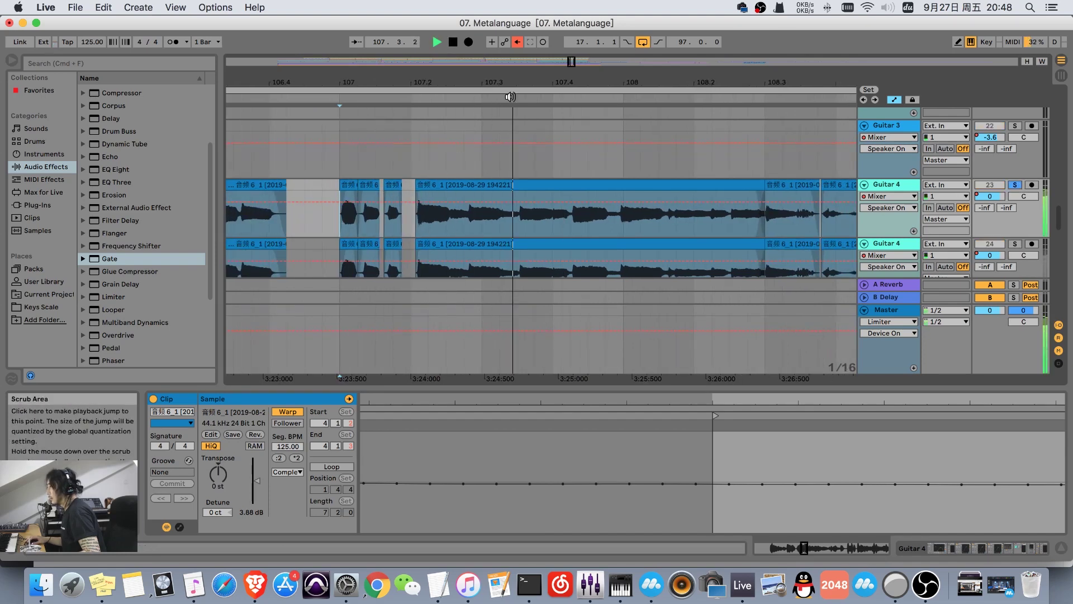
{"action": "mouse_move", "coordinate": [631, 84]}
{"action": "left_mouse_down"}
{"action": "mouse_move", "coordinate": [632, 98]}
{"action": "mouse_move", "coordinate": [631, 73]}
{"action": "left_mouse_up"}
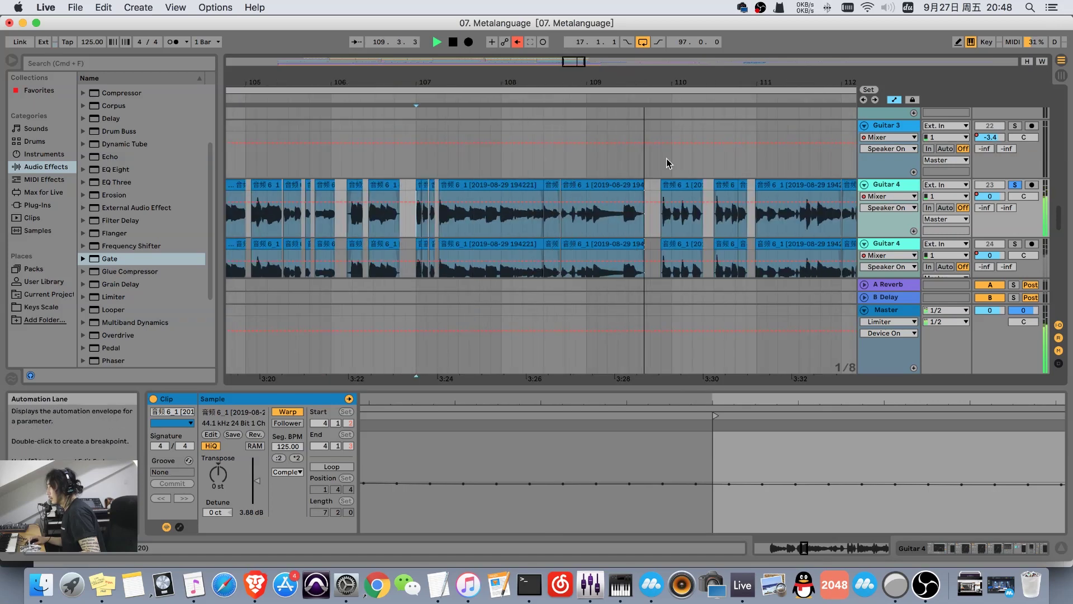
{"action": "left_click", "coordinate": [990, 185]}
{"action": "key", "text": "space"}
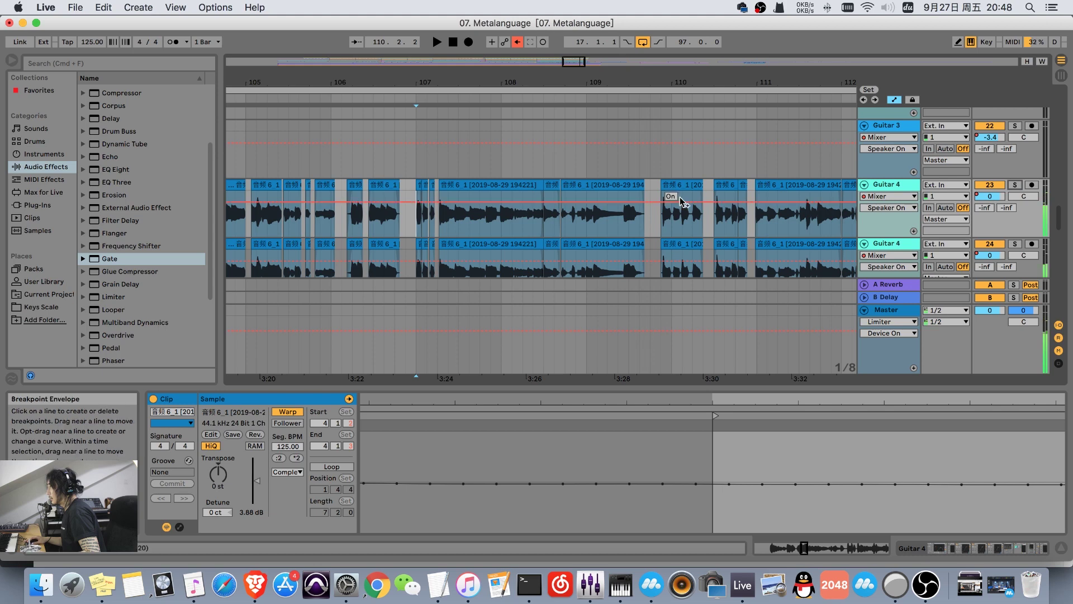
Extend the original Guitar 4 slice ending at 109.3.4 to 110.2.1, then undo the extension.
{"action": "left_click", "coordinate": [641, 185]}
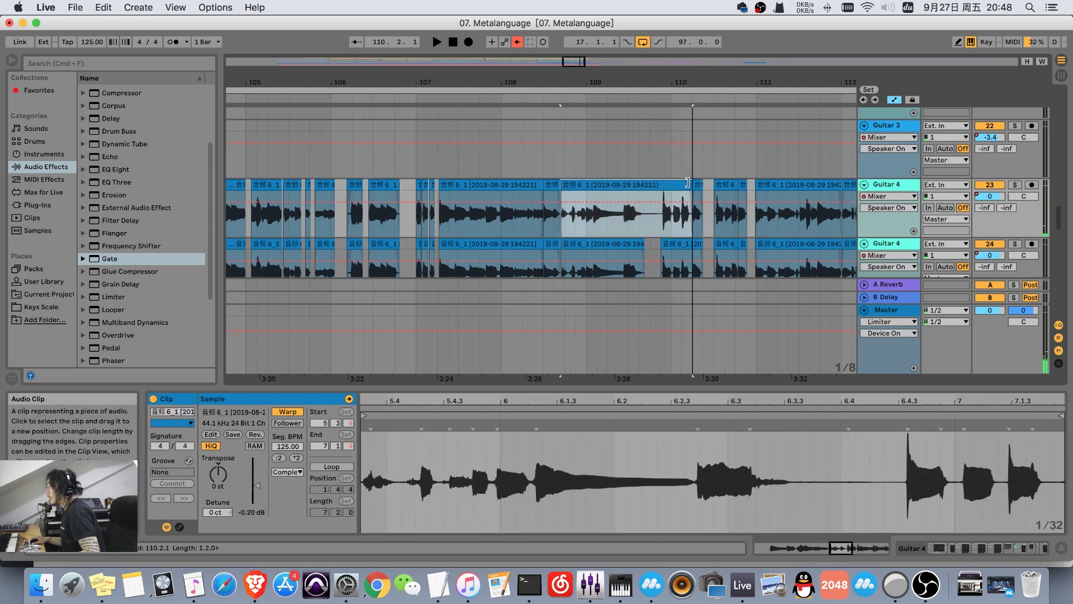
{"action": "left_click", "coordinate": [651, 202]}
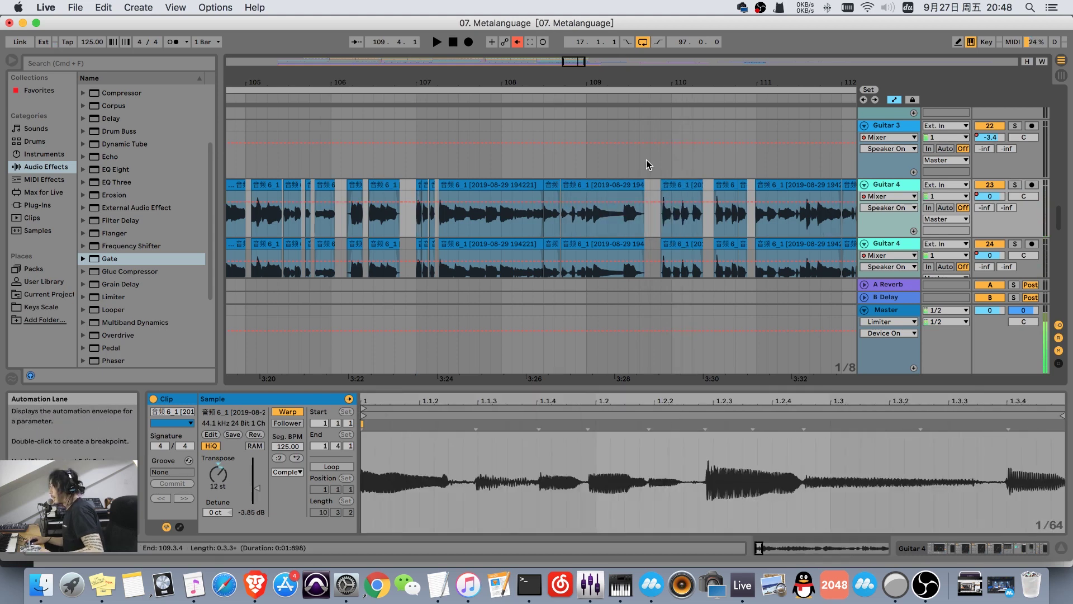
Play the original Guitar 4 soloed from 110.3 to about 110.4.4, then release the solo.
{"action": "left_click_drag", "start_coordinate": [719, 83], "coordinate": [640, 94]}
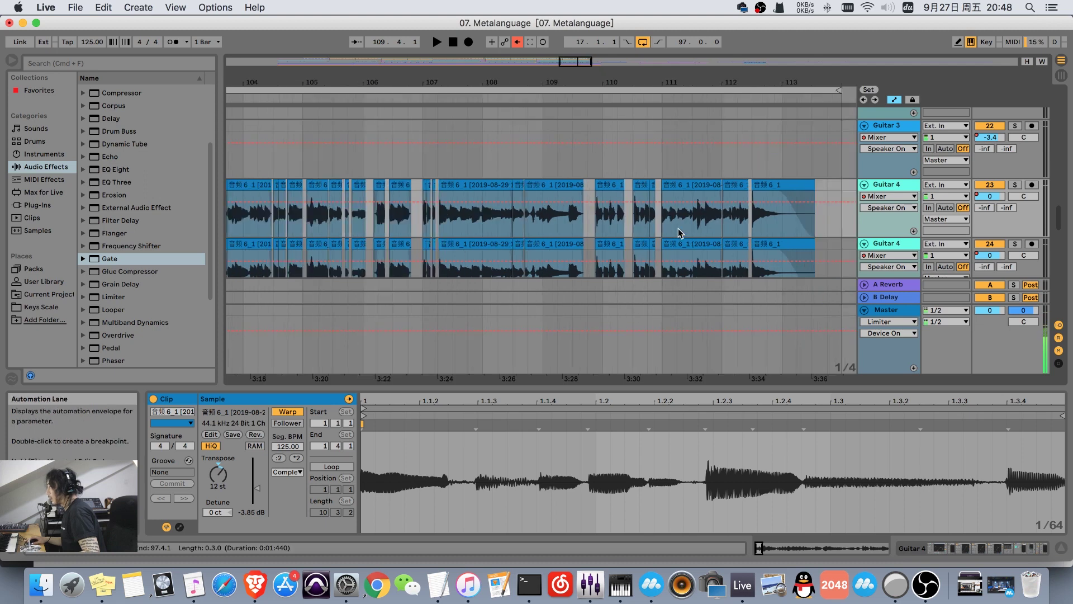
{"action": "left_click", "coordinate": [662, 232]}
{"action": "left_click", "coordinate": [645, 213]}
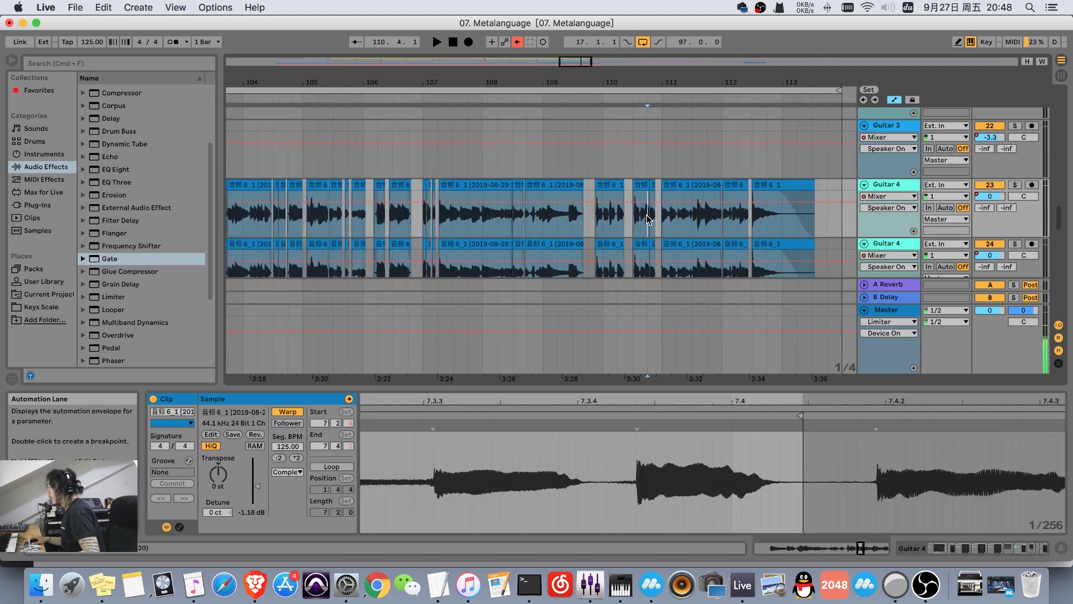
{"action": "left_click_drag", "start_coordinate": [649, 96], "coordinate": [649, 233]}
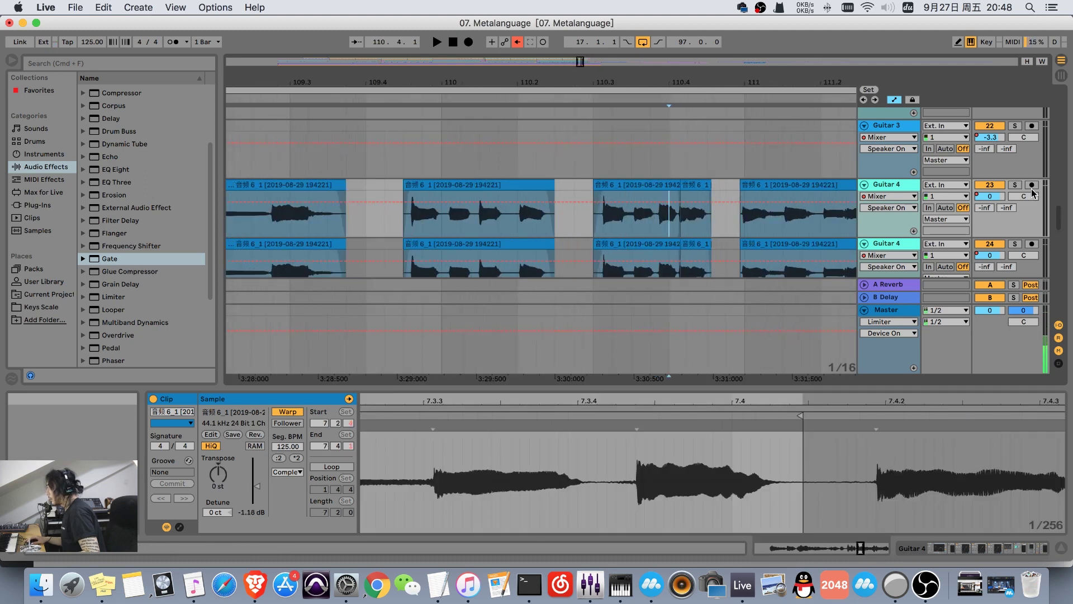
{"action": "left_click", "coordinate": [595, 223]}
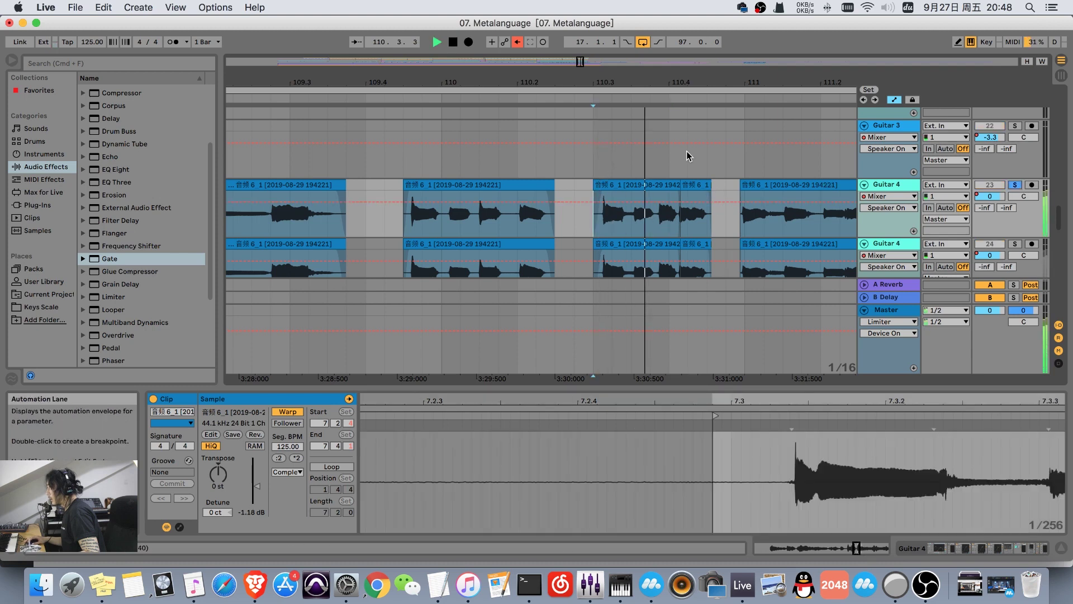
{"action": "left_click_drag", "start_coordinate": [738, 96], "coordinate": [737, 126]}
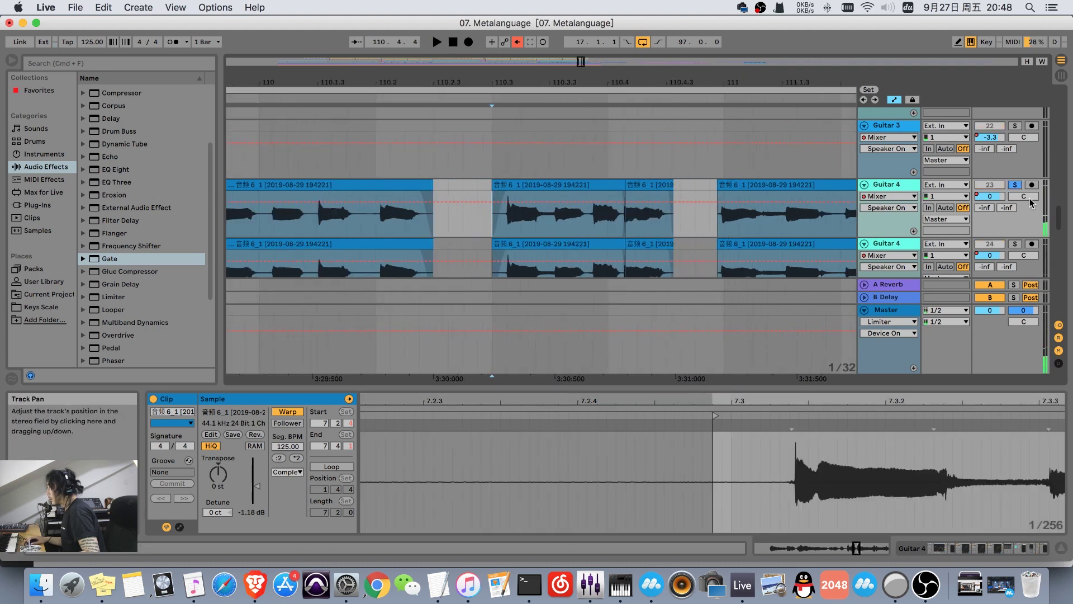
{"action": "left_click", "coordinate": [1014, 185]}
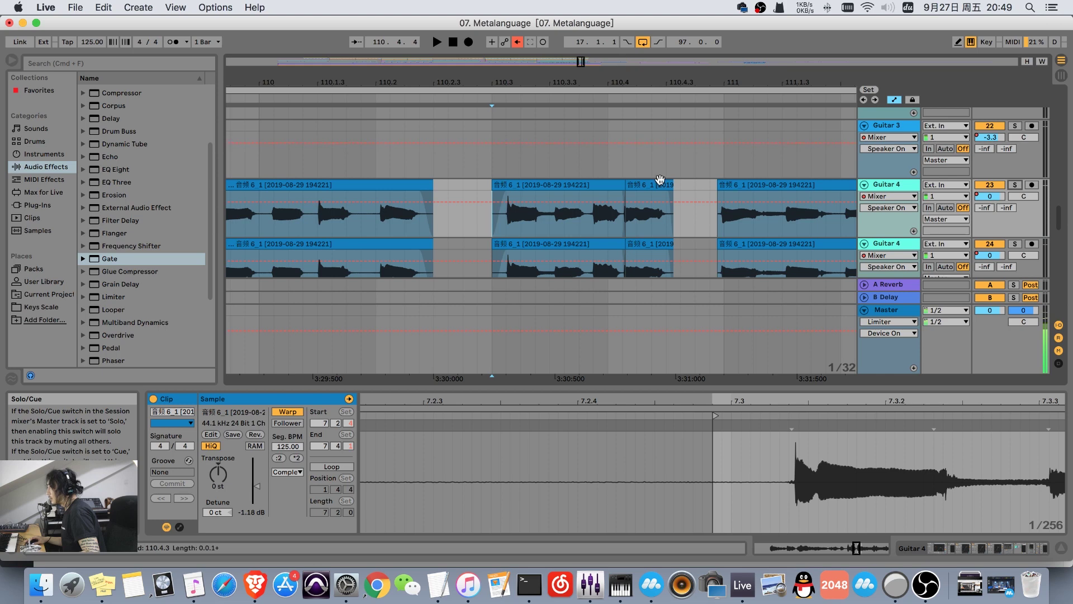
Compare the transposition, gain and warp settings of the original Guitar 4 slices starting at 110.3, 112.3 and 112.1.1.
{"action": "mouse_move", "coordinate": [622, 185]}
{"action": "left_mouse_down"}
{"action": "mouse_move", "coordinate": [680, 185]}
{"action": "mouse_move", "coordinate": [624, 185]}
{"action": "left_mouse_up"}
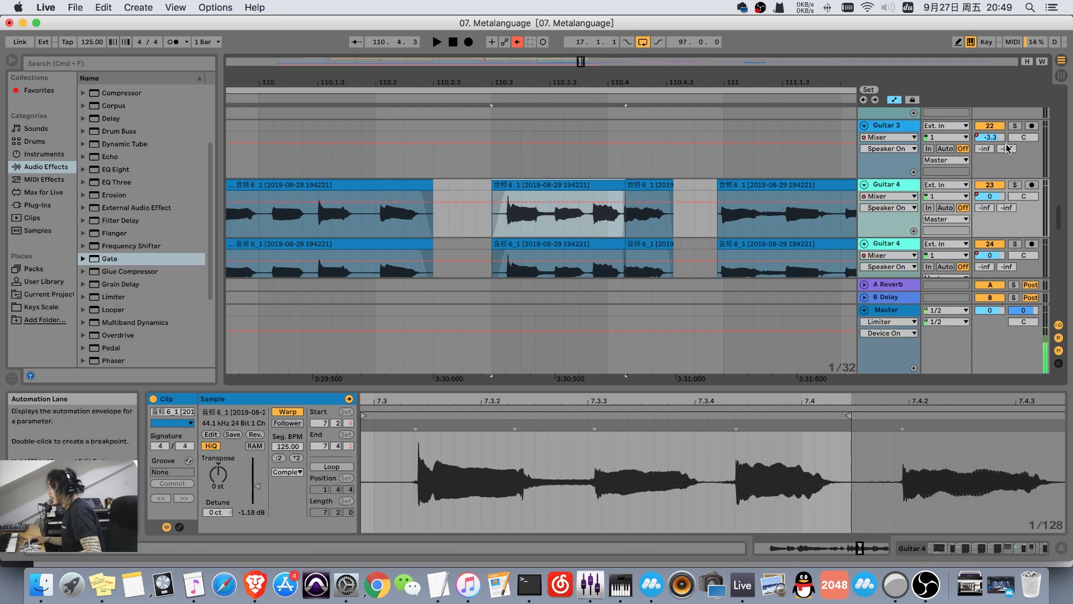
{"action": "scroll", "coordinate": [651, 168], "scroll_direction": "down", "scroll_amount": 3}
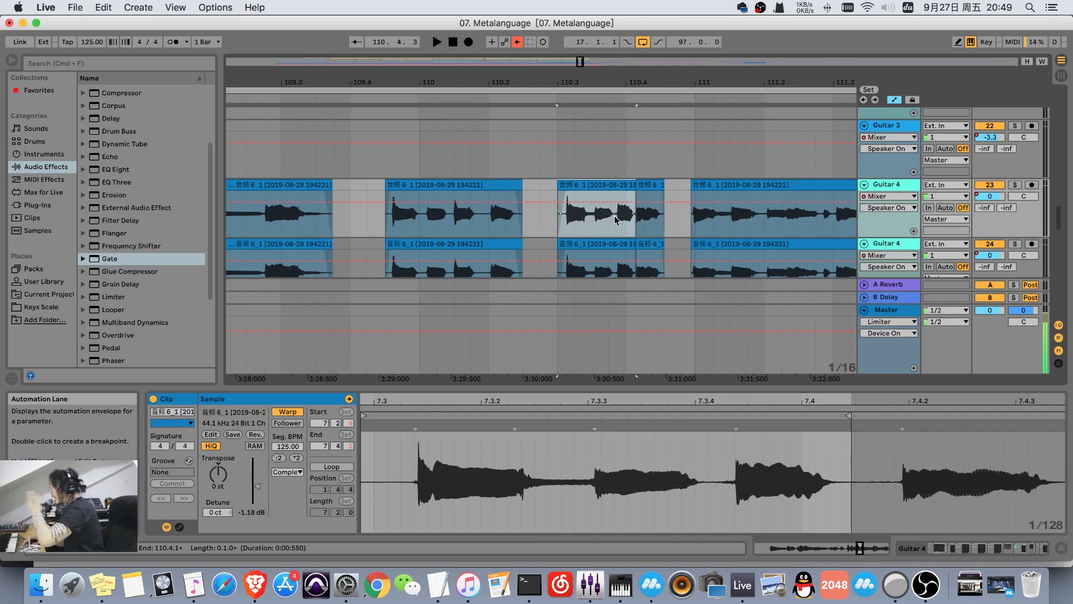
{"action": "left_click_drag", "start_coordinate": [682, 82], "coordinate": [604, 76]}
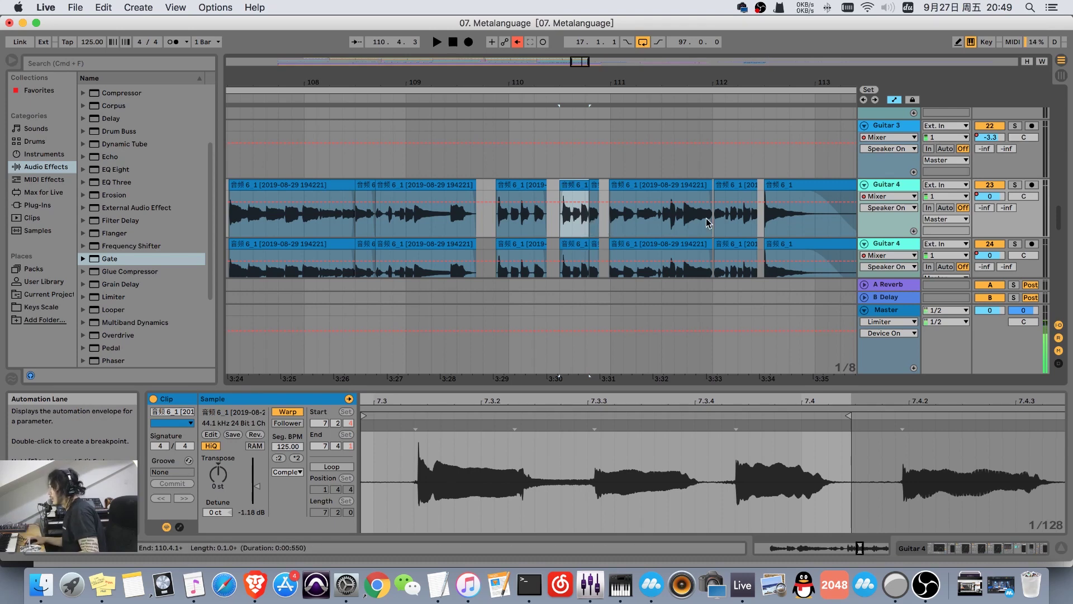
{"action": "left_click", "coordinate": [782, 225]}
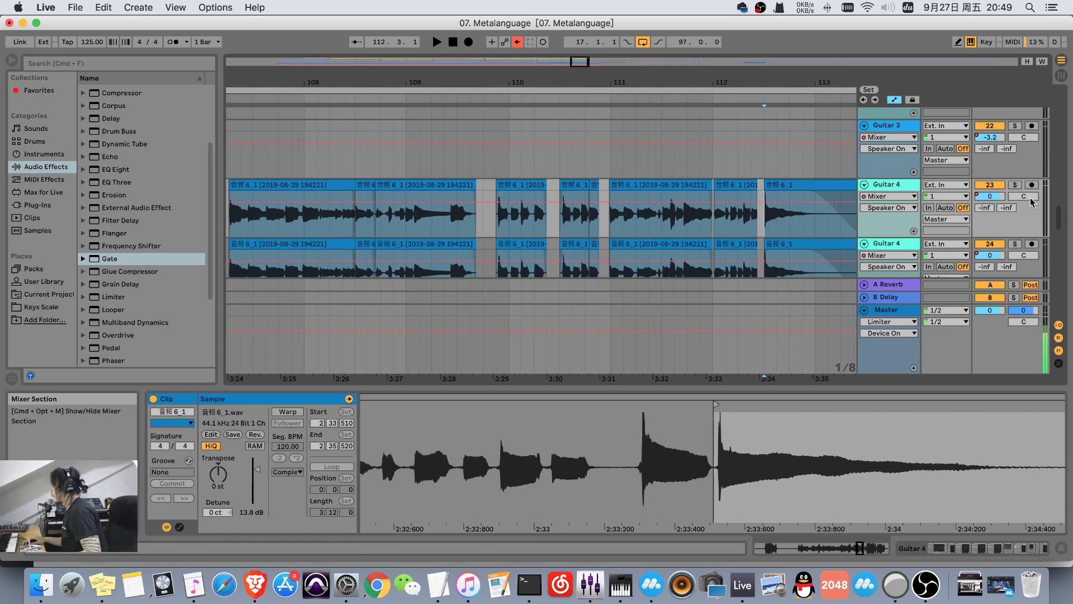
{"action": "left_click", "coordinate": [748, 187]}
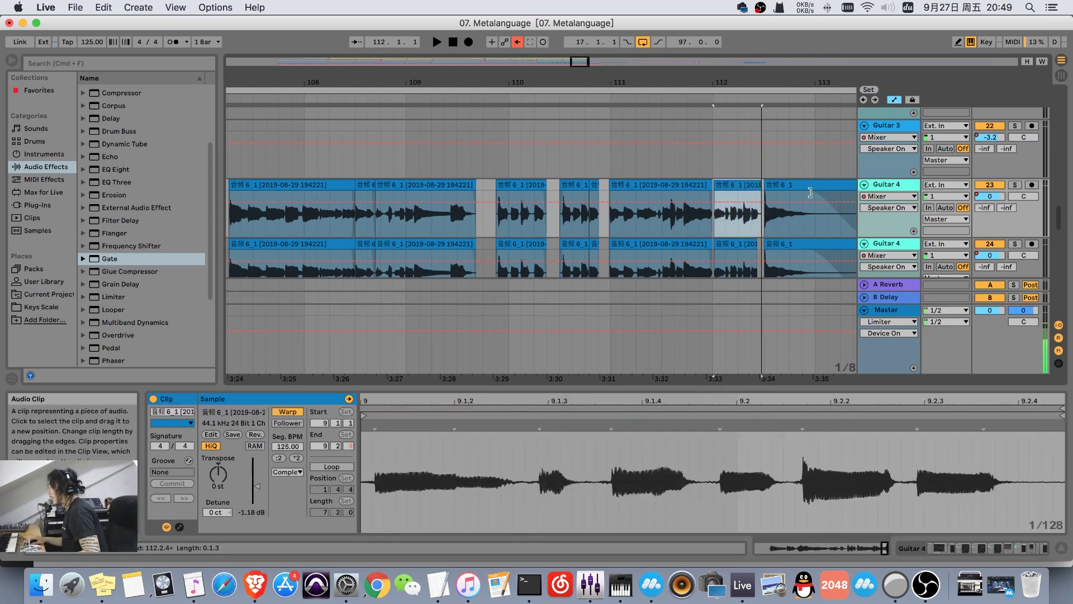
Solo the original Guitar 4, play its closing slices from about 110.3 to about 112.4, and release the solo.
{"action": "left_click_drag", "start_coordinate": [763, 82], "coordinate": [877, 166]}
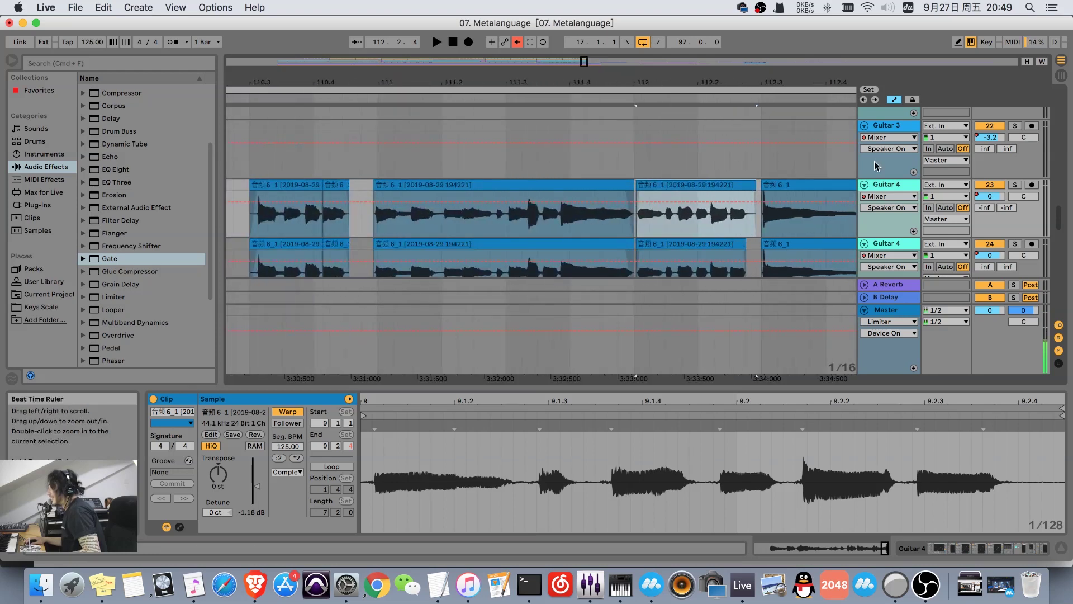
{"action": "left_click", "coordinate": [1016, 188]}
{"action": "left_click", "coordinate": [558, 184]}
{"action": "key", "text": "space"}
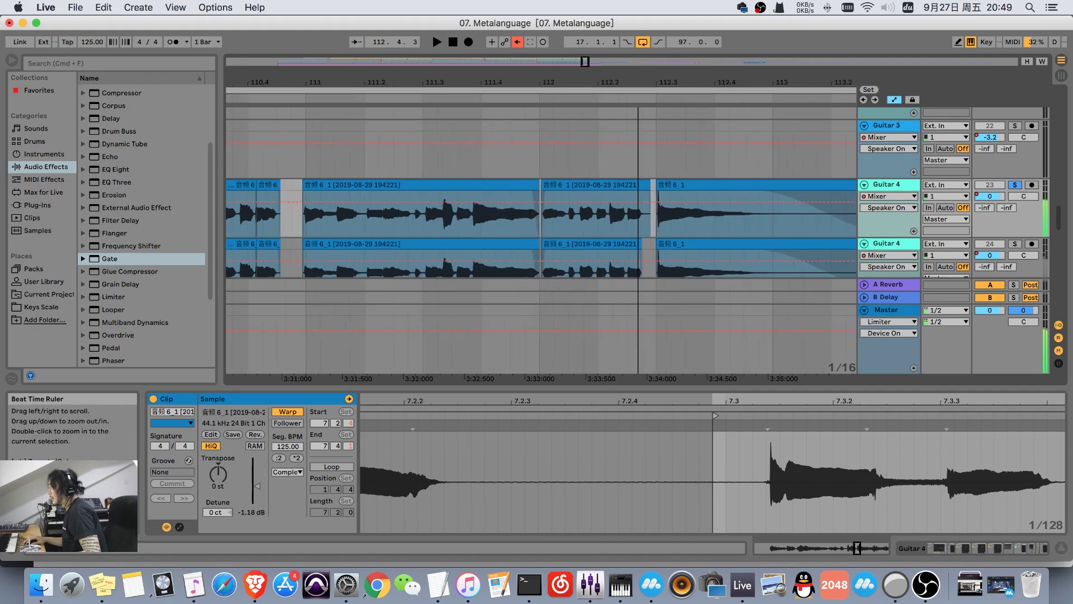
{"action": "key", "text": "space"}
{"action": "left_click", "coordinate": [1016, 184]}
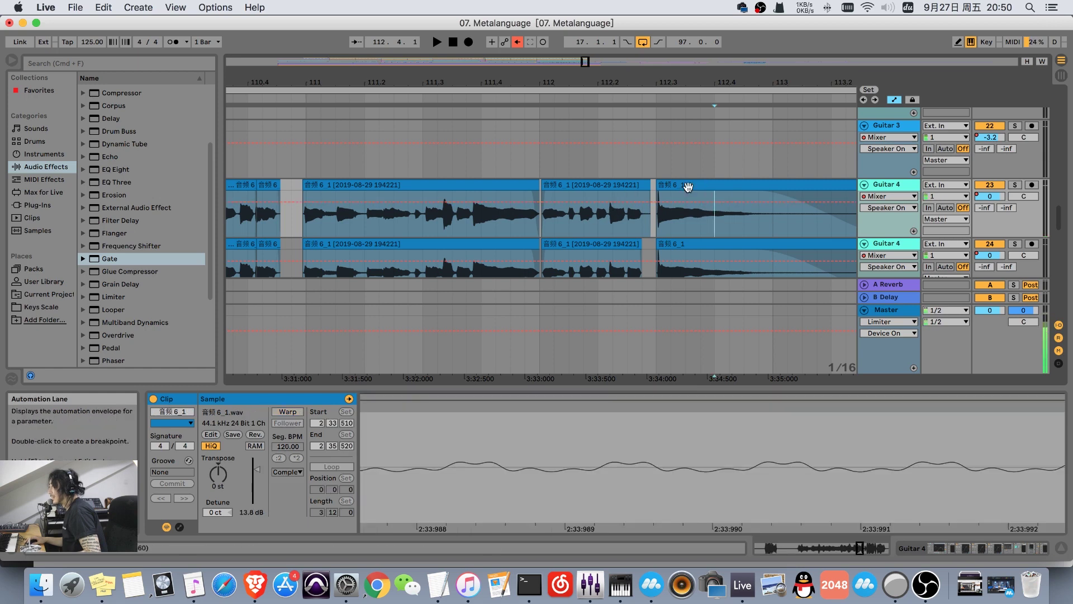
Play the original Guitar 4 slice at 112.1.1 soloed, inspect the final clip at 112.3, and release the solo.
{"action": "left_click", "coordinate": [645, 188]}
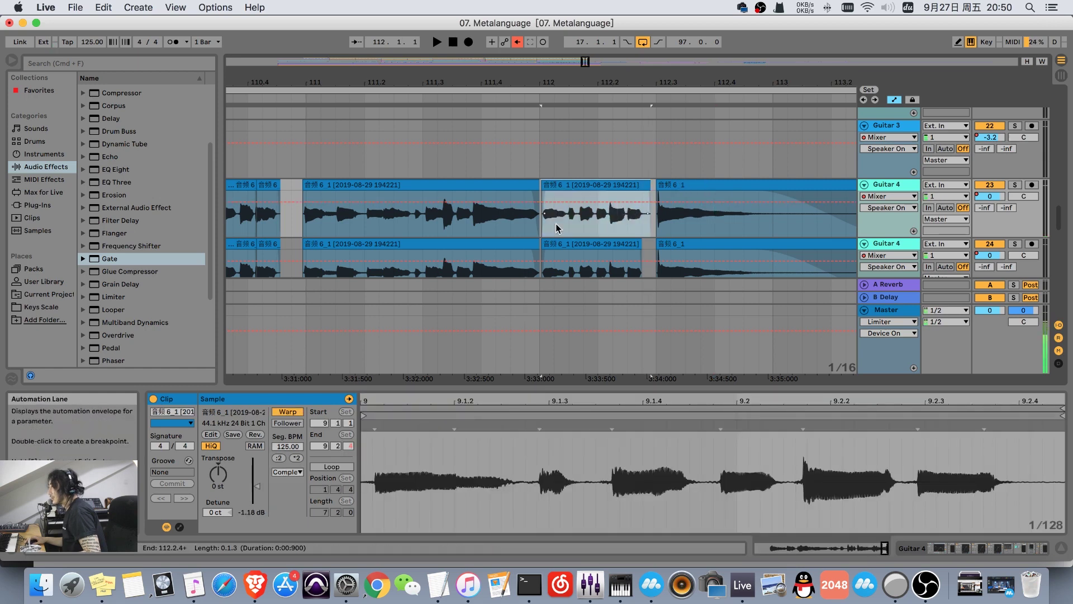
{"action": "left_click", "coordinate": [1015, 184]}
{"action": "left_click", "coordinate": [525, 218]}
{"action": "key", "text": "space"}
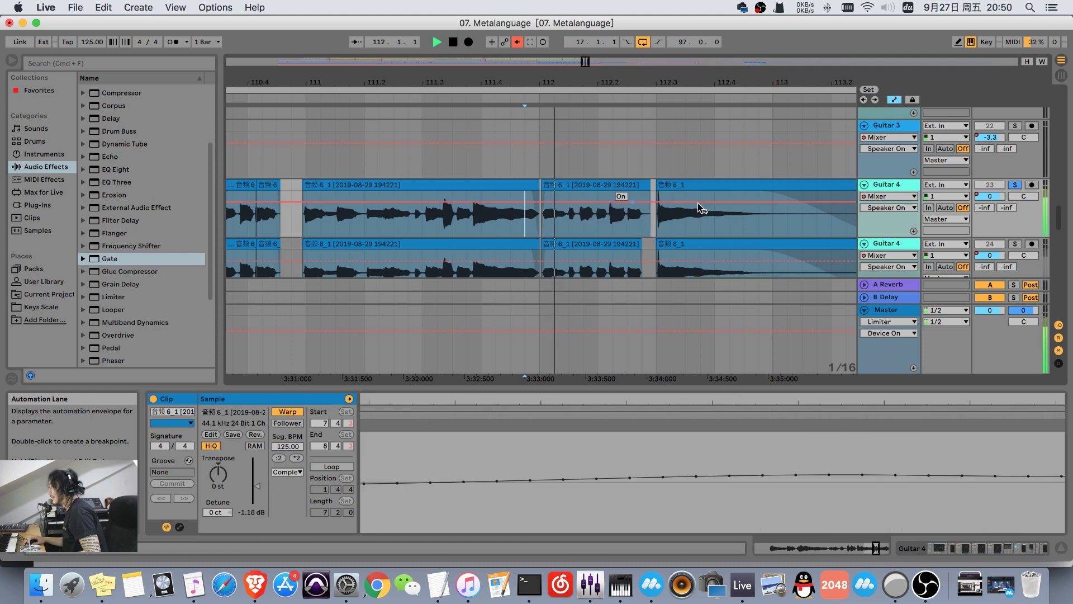
{"action": "key", "text": "space"}
{"action": "left_click", "coordinate": [658, 220]}
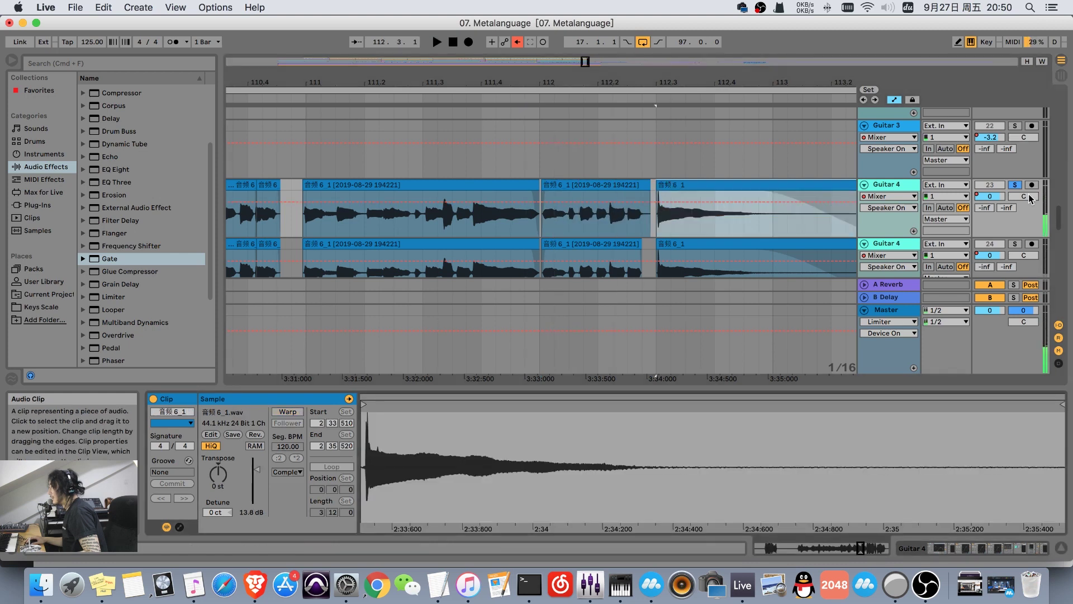
{"action": "left_click", "coordinate": [1015, 184]}
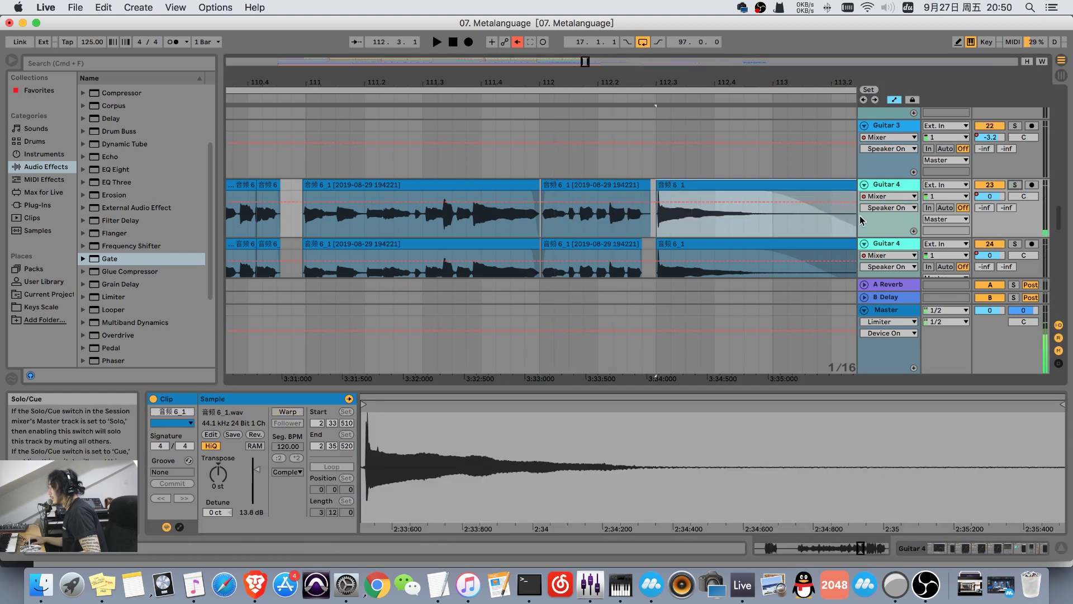
Solo the upper Guitar 4 track and play it from bar 111.4.
{"action": "left_click", "coordinate": [452, 218]}
{"action": "left_click", "coordinate": [1015, 184]}
{"action": "key", "text": "space"}
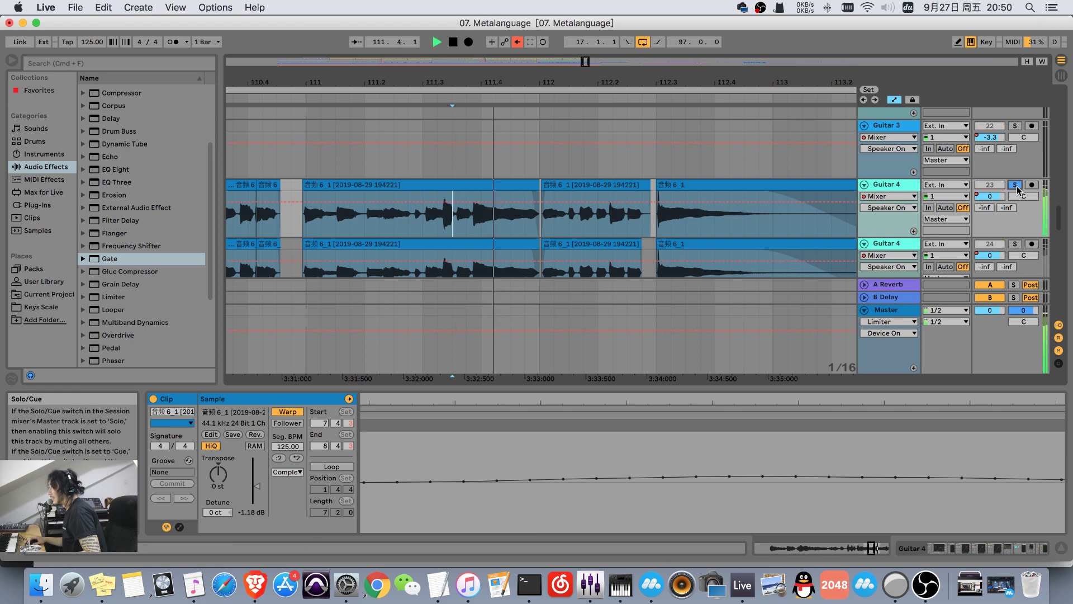
Copy the last clip of the upper Guitar 4 track to bar 116.2.3 and extend its start back to about bar 115.2.3.
{"action": "left_click", "coordinate": [696, 188]}
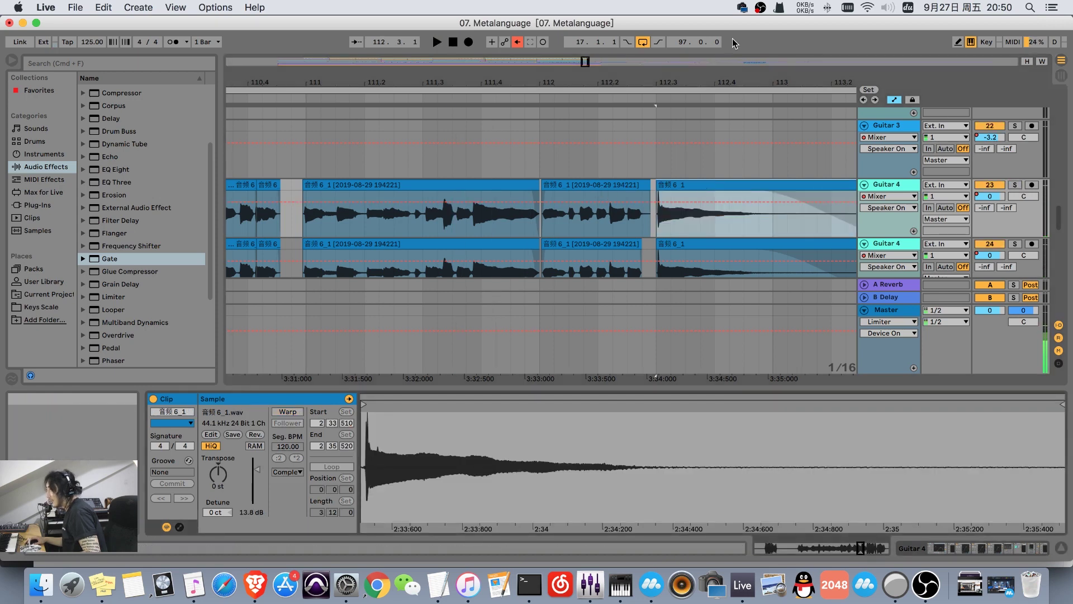
{"action": "left_click_drag", "start_coordinate": [734, 75], "coordinate": [486, 50]}
{"action": "left_click", "coordinate": [473, 187]}
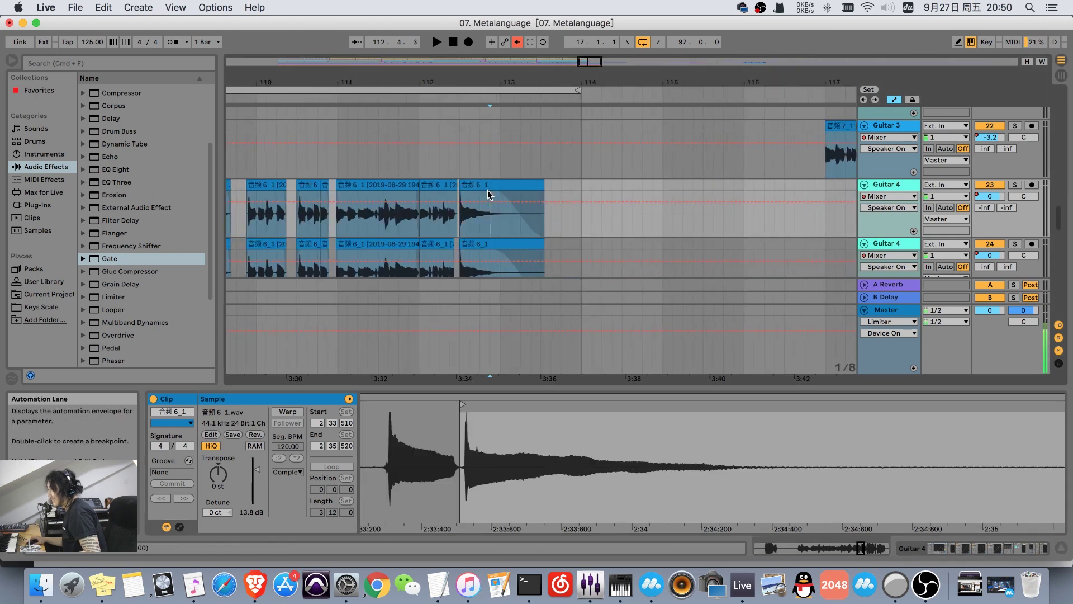
{"action": "left_click", "coordinate": [774, 222]}
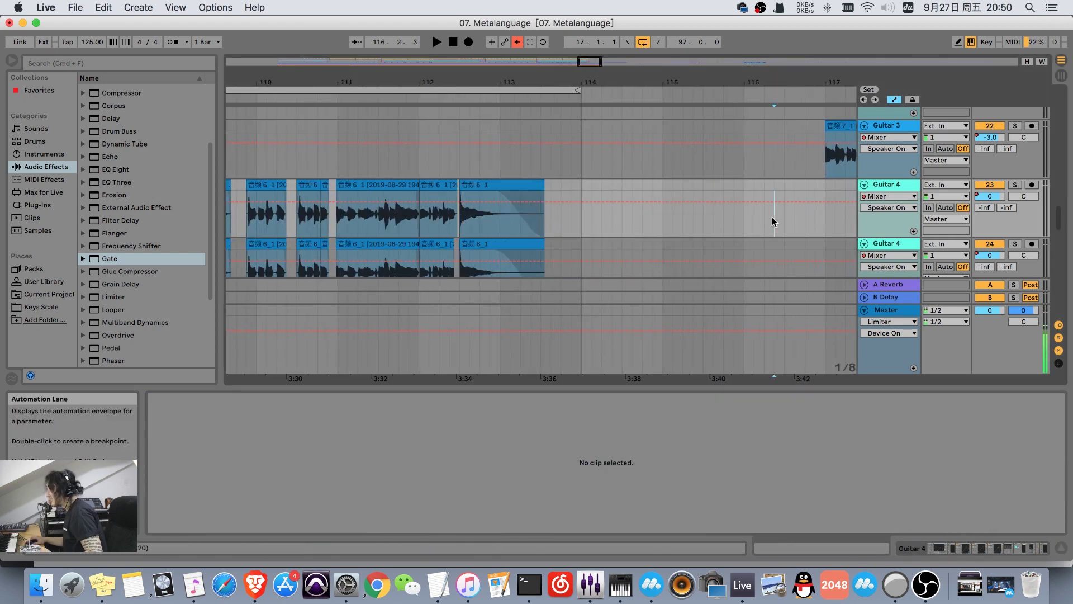
{"action": "key", "text": "super+v"}
{"action": "left_click_drag", "start_coordinate": [772, 188], "coordinate": [695, 184]}
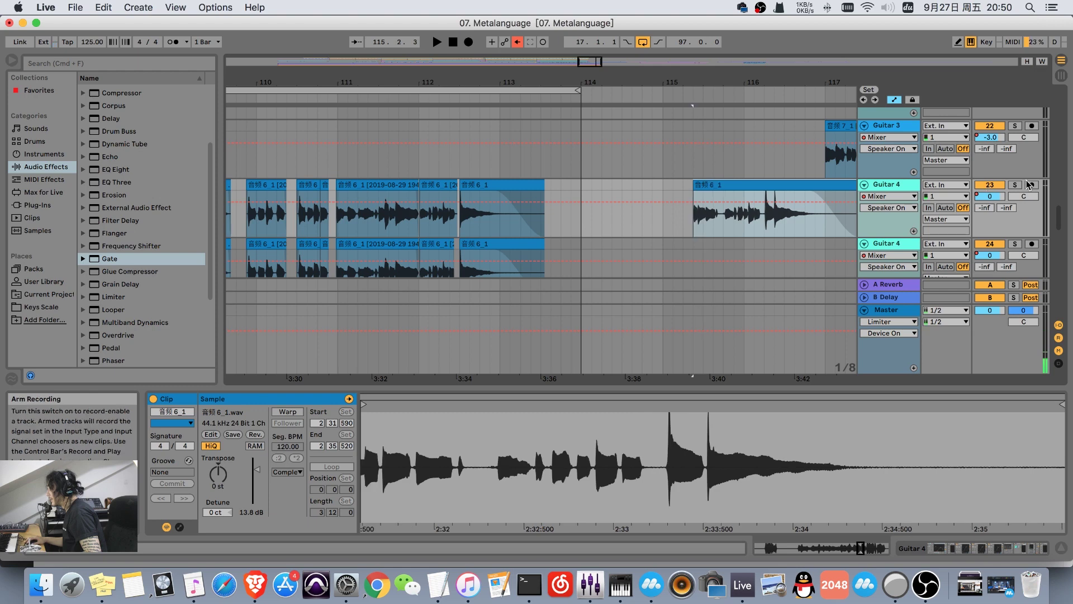
Audition the pasted Guitar 4 clip with its track soloed, stopping playback and releasing the solo.
{"action": "left_click", "coordinate": [734, 253]}
{"action": "key", "text": "space"}
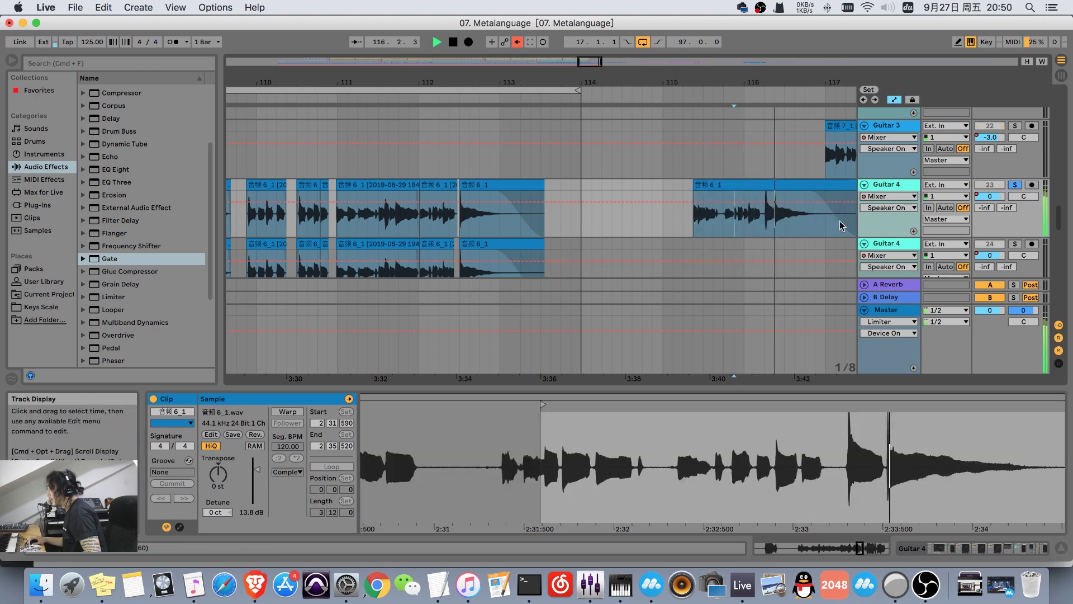
{"action": "left_click", "coordinate": [1015, 185]}
{"action": "key", "text": "space"}
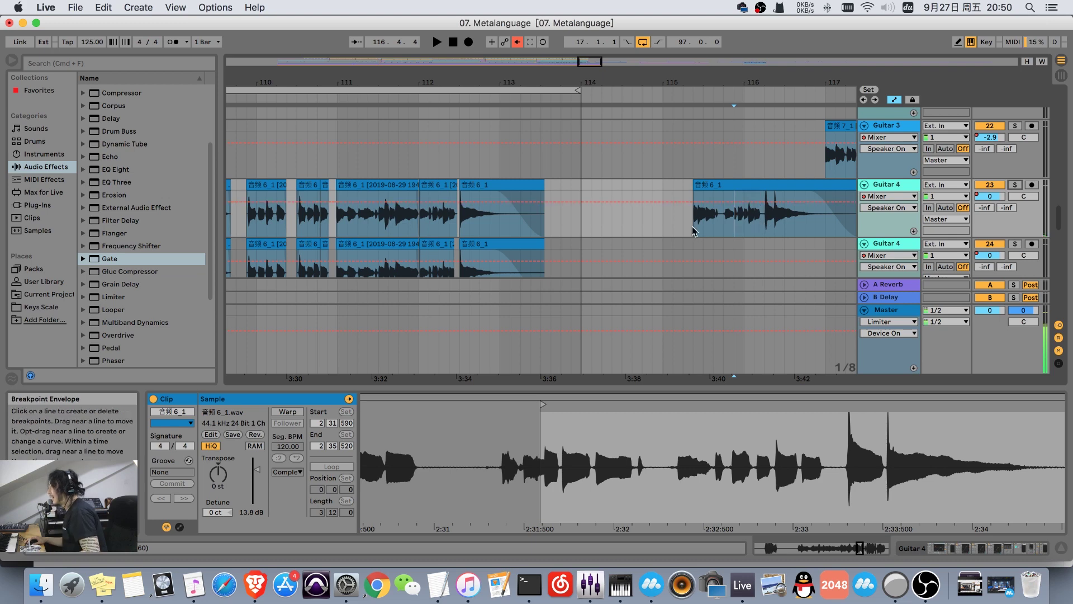
Solo the Crash track and listen to its cymbal clips from bar 112.4.
{"action": "scroll", "coordinate": [764, 218], "scroll_direction": "up", "scroll_amount": 5}
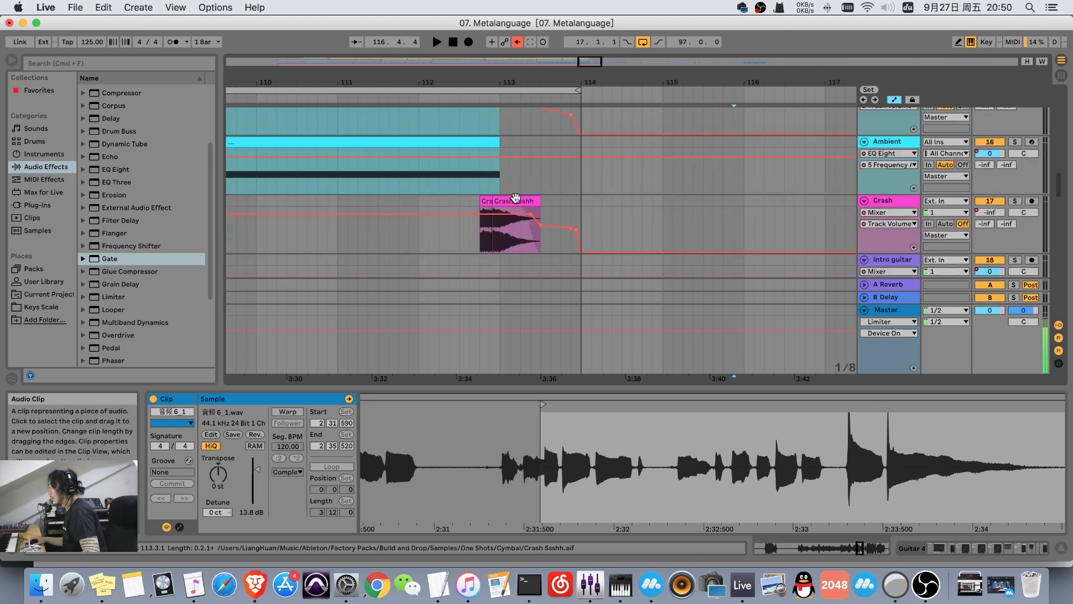
{"action": "scroll", "coordinate": [638, 239], "scroll_direction": "down", "scroll_amount": 5}
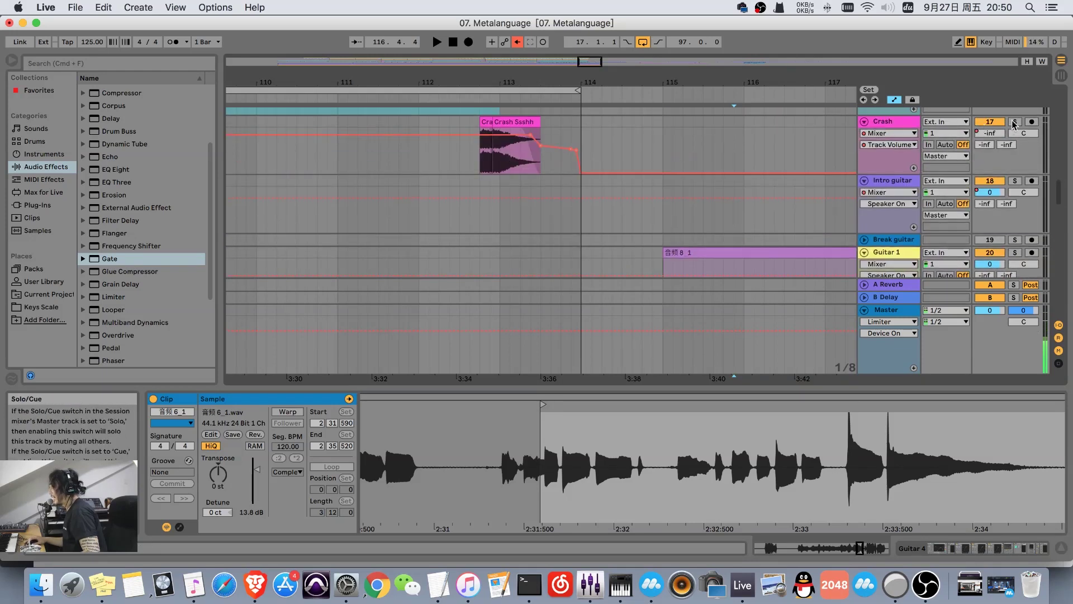
{"action": "left_click", "coordinate": [1015, 122]}
{"action": "key", "text": "space"}
{"action": "left_click", "coordinate": [485, 162]}
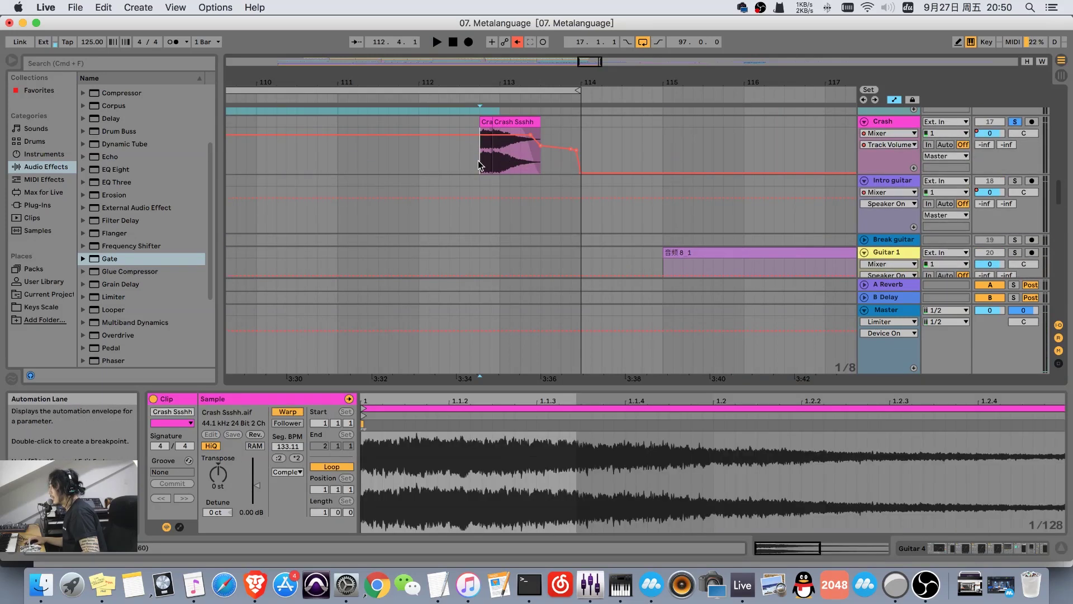
{"action": "key", "text": "space"}
{"action": "key", "text": "space"}
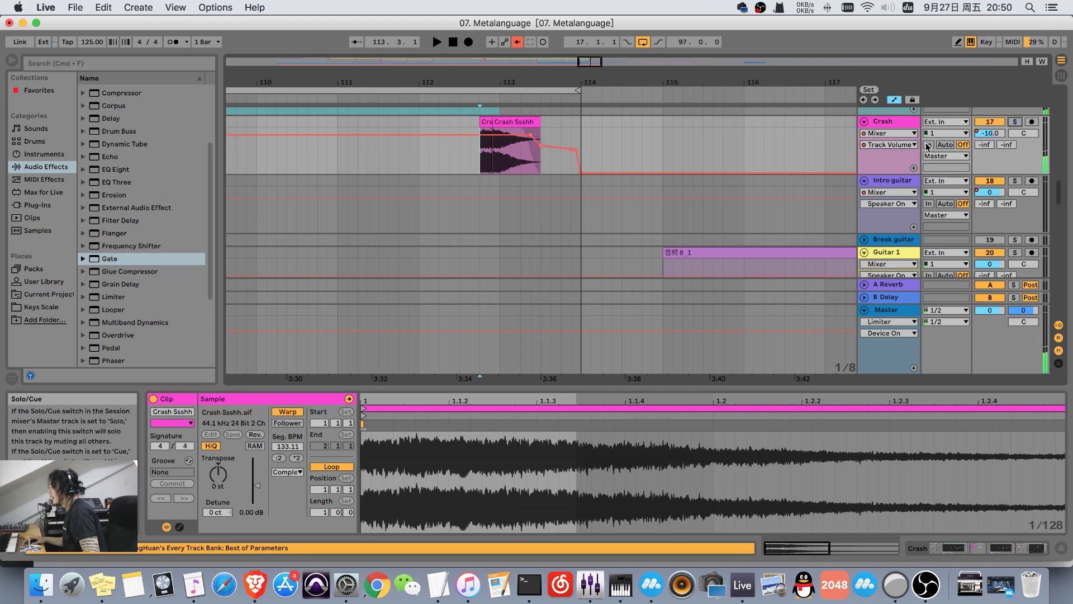
Delete the duplicate lower Guitar 4 track.
{"action": "scroll", "coordinate": [701, 189], "scroll_direction": "down", "scroll_amount": 10}
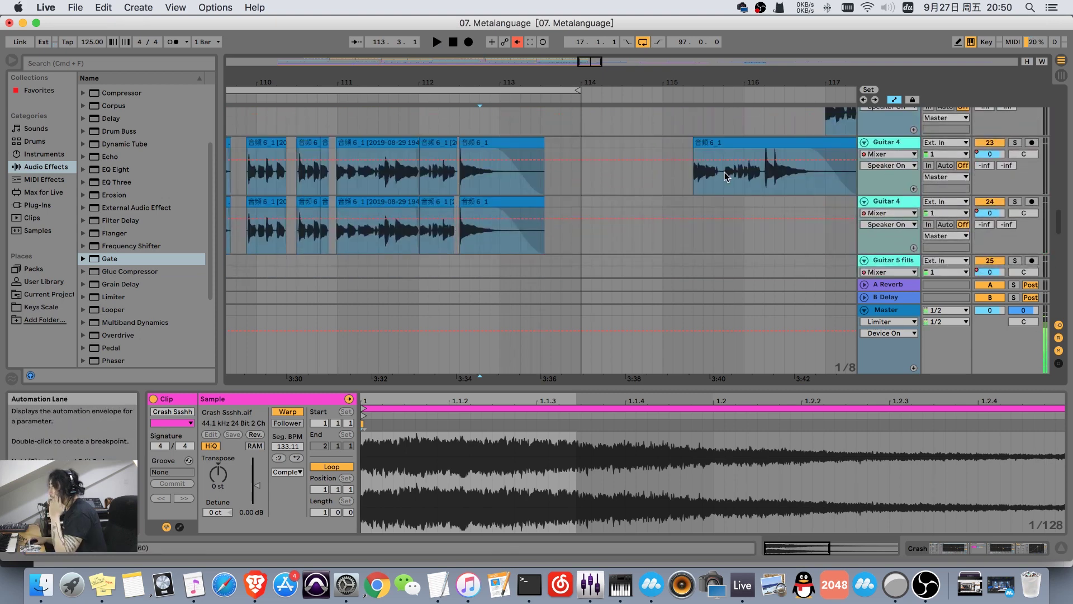
{"action": "scroll", "coordinate": [682, 170], "scroll_direction": "down", "scroll_amount": 1}
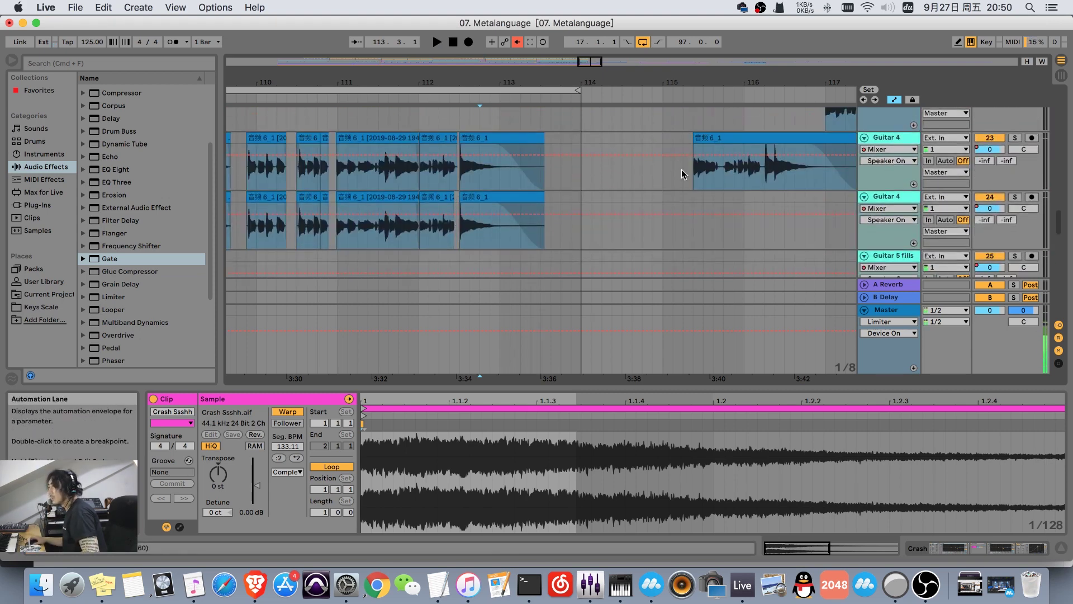
{"action": "left_click", "coordinate": [904, 197]}
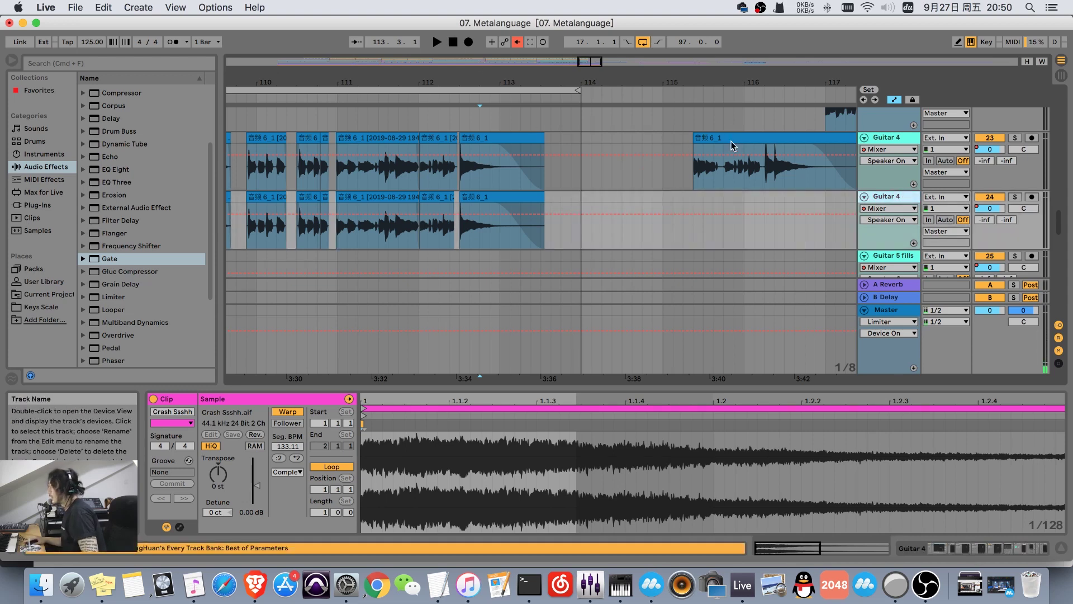
{"action": "key", "text": "Delete"}
Look over the clip layout of the guitar tracks, from the Guitar 4 section back to bars 61–65.
{"action": "left_click_drag", "start_coordinate": [552, 100], "coordinate": [573, 25]}
{"action": "scroll", "coordinate": [652, 119], "scroll_direction": "up", "scroll_amount": 4}
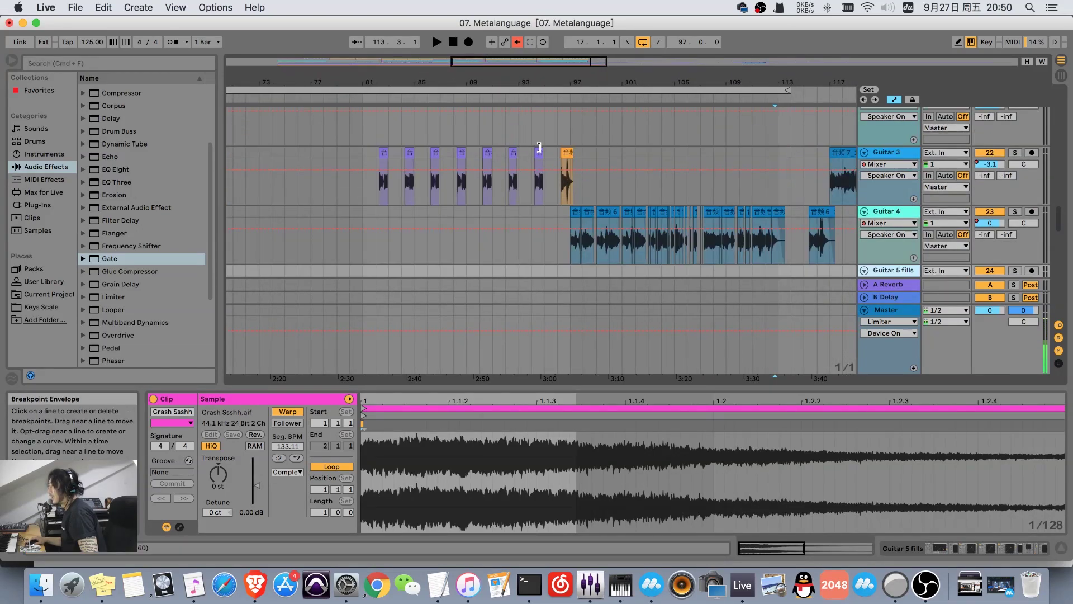
{"action": "scroll", "coordinate": [564, 167], "scroll_direction": "up", "scroll_amount": 2}
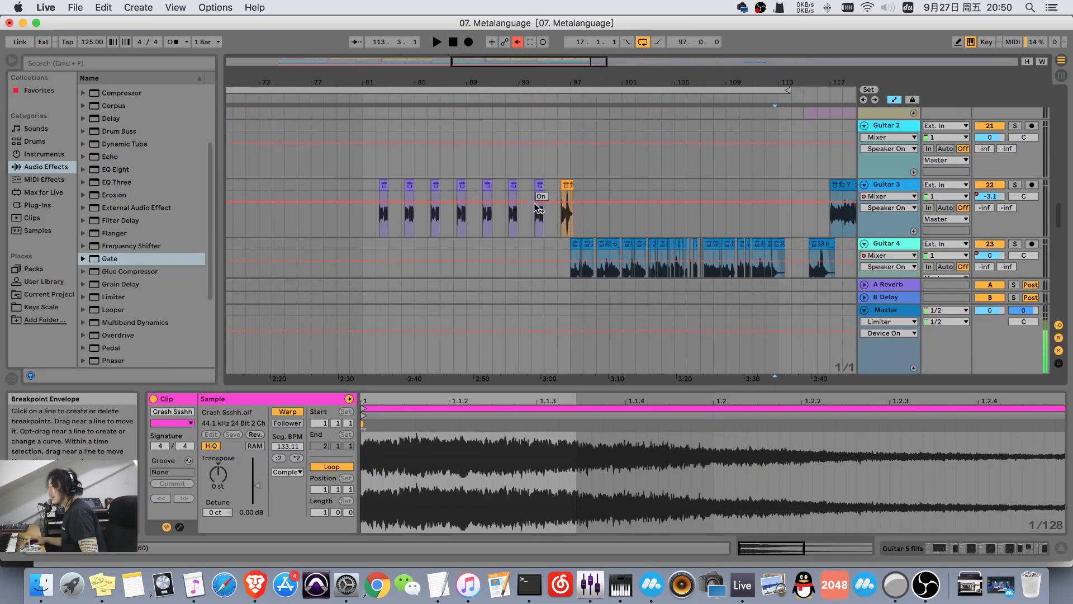
{"action": "scroll", "coordinate": [536, 202], "scroll_direction": "up", "scroll_amount": 3}
{"action": "scroll", "coordinate": [535, 195], "scroll_direction": "down", "scroll_amount": 3}
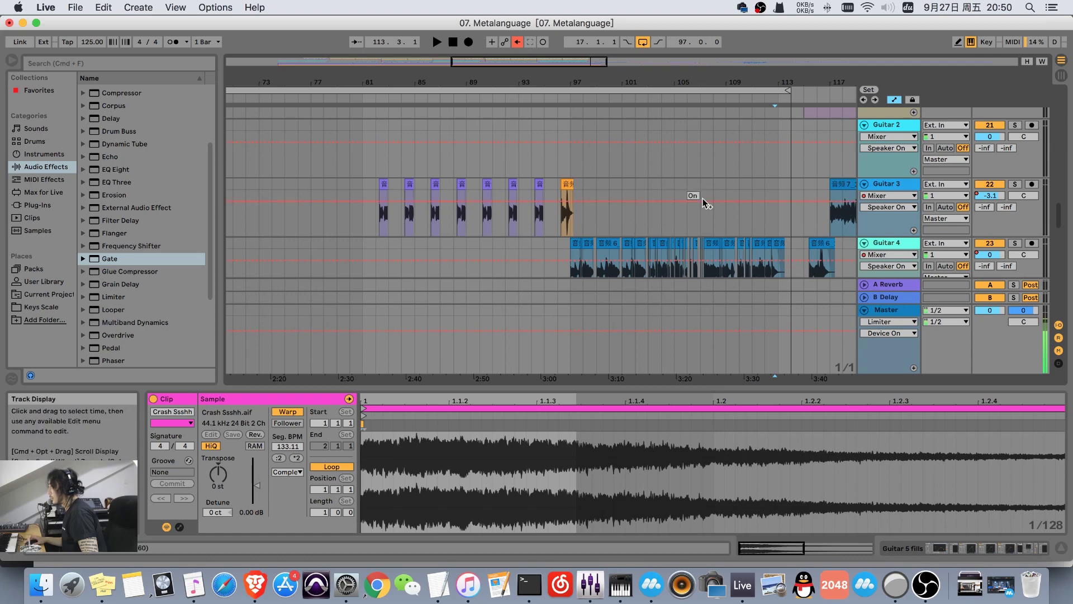
{"action": "scroll", "coordinate": [616, 189], "scroll_direction": "down", "scroll_amount": 3}
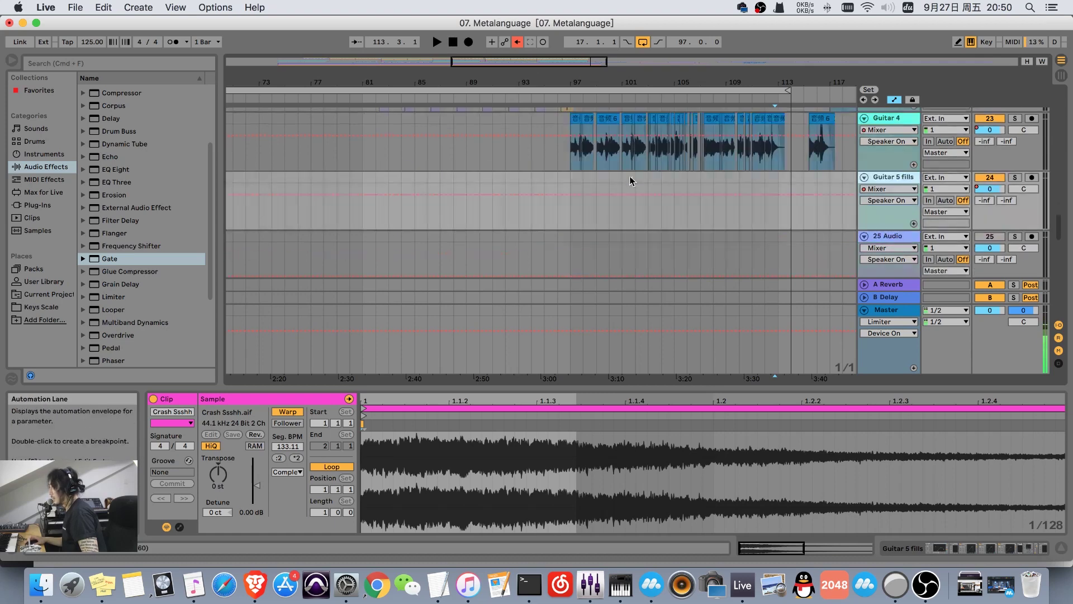
{"action": "scroll", "coordinate": [629, 175], "scroll_direction": "up", "scroll_amount": 3}
{"action": "left_click_drag", "start_coordinate": [427, 84], "coordinate": [485, 109]}
{"action": "scroll", "coordinate": [426, 82], "scroll_direction": "left", "scroll_amount": 10}
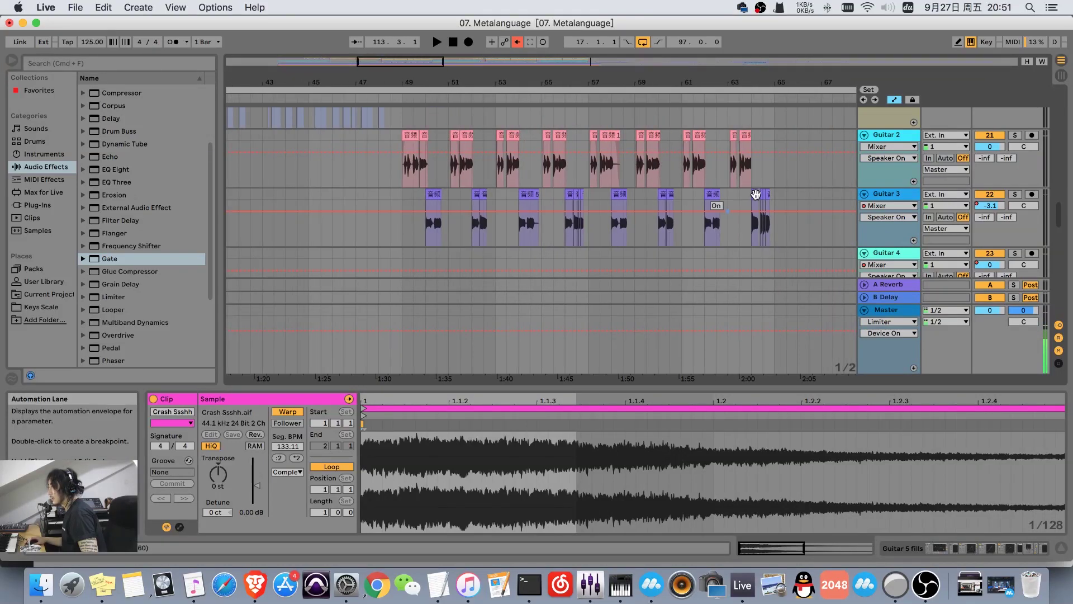
{"action": "left_click_drag", "start_coordinate": [782, 89], "coordinate": [783, 112]}
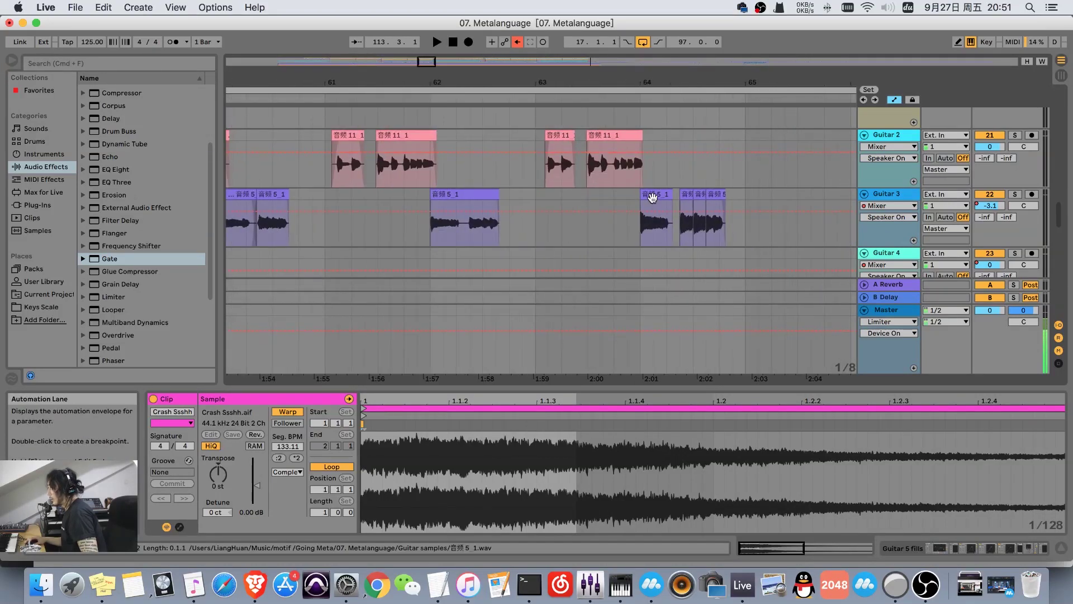
Inspect the waveforms of individual Guitar 3 and Guitar 2 clips around bars 61 to 64.
{"action": "left_click", "coordinate": [652, 196]}
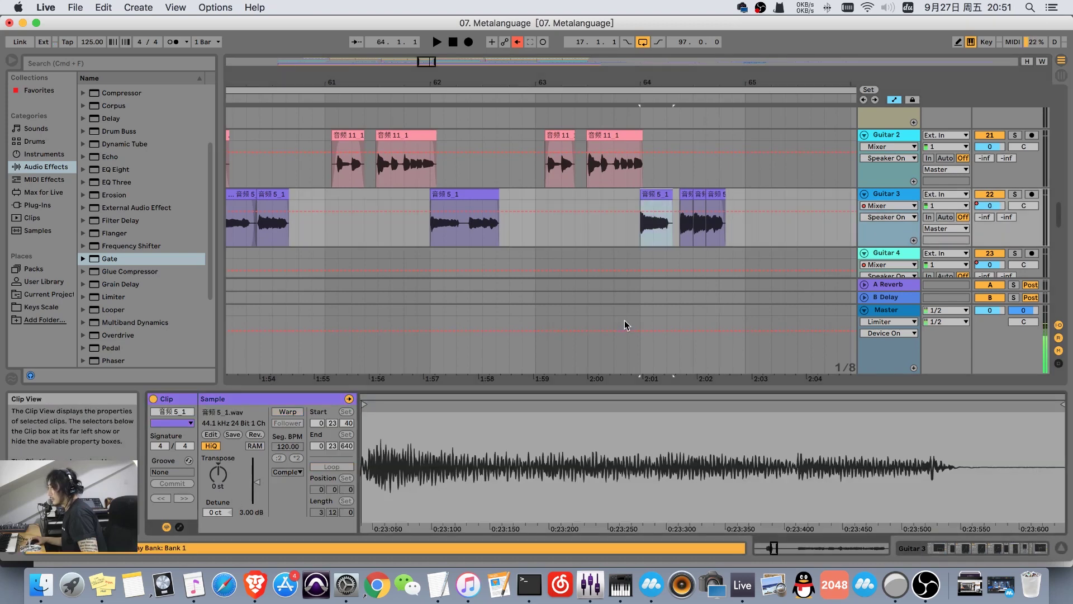
{"action": "left_click", "coordinate": [700, 196]}
{"action": "scroll", "coordinate": [672, 196], "scroll_direction": "up", "scroll_amount": 3}
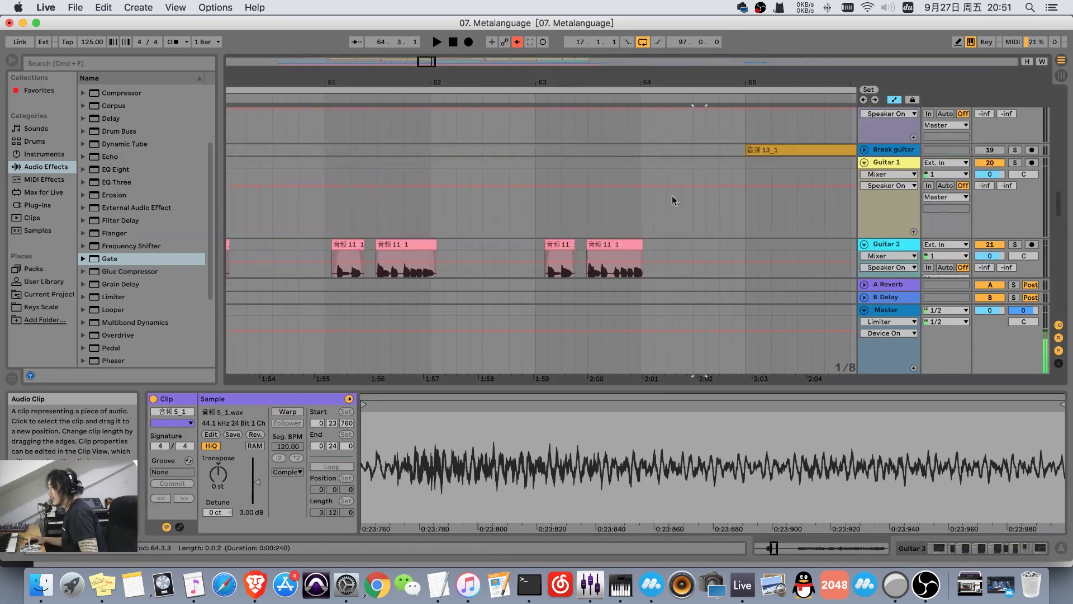
{"action": "left_click", "coordinate": [623, 236]}
{"action": "left_click", "coordinate": [621, 255]}
{"action": "scroll", "coordinate": [568, 256], "scroll_direction": "down", "scroll_amount": 3}
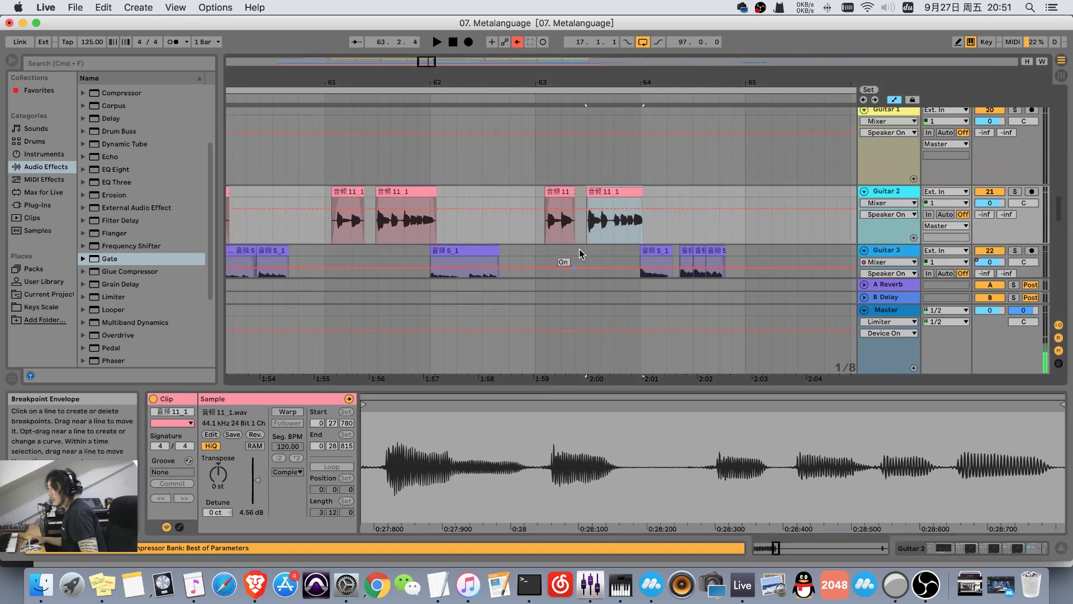
{"action": "left_click", "coordinate": [558, 191]}
{"action": "scroll", "coordinate": [436, 207], "scroll_direction": "down", "scroll_amount": 5}
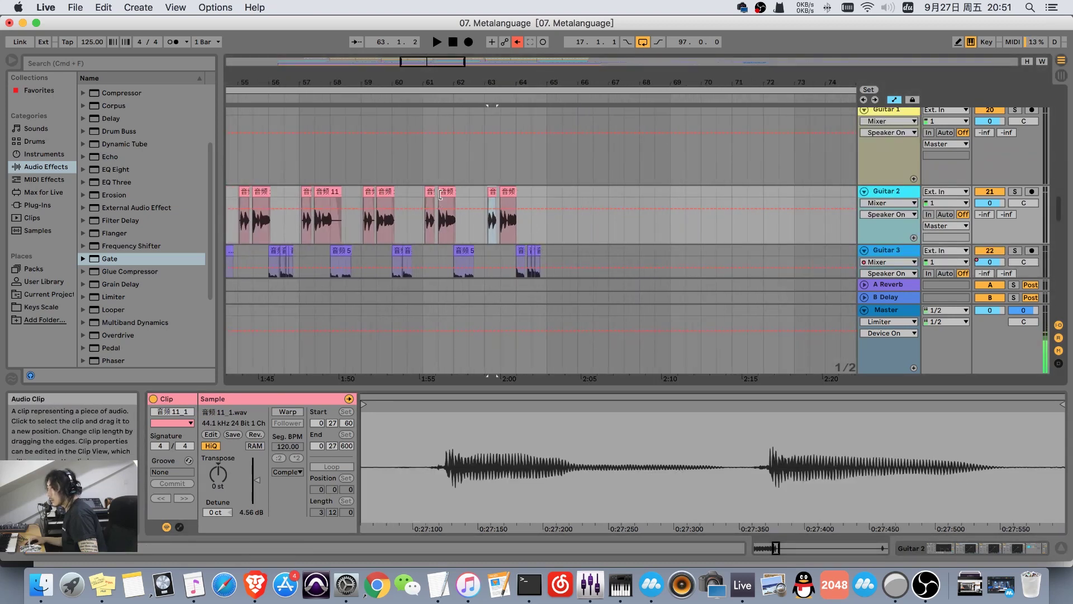
{"action": "left_click", "coordinate": [444, 207]}
Check the other guitar parts and inspect the Guitar 3 clips at bars 94 and 96.
{"action": "scroll", "coordinate": [556, 168], "scroll_direction": "up", "scroll_amount": 3}
{"action": "scroll", "coordinate": [556, 168], "scroll_direction": "up", "scroll_amount": 3}
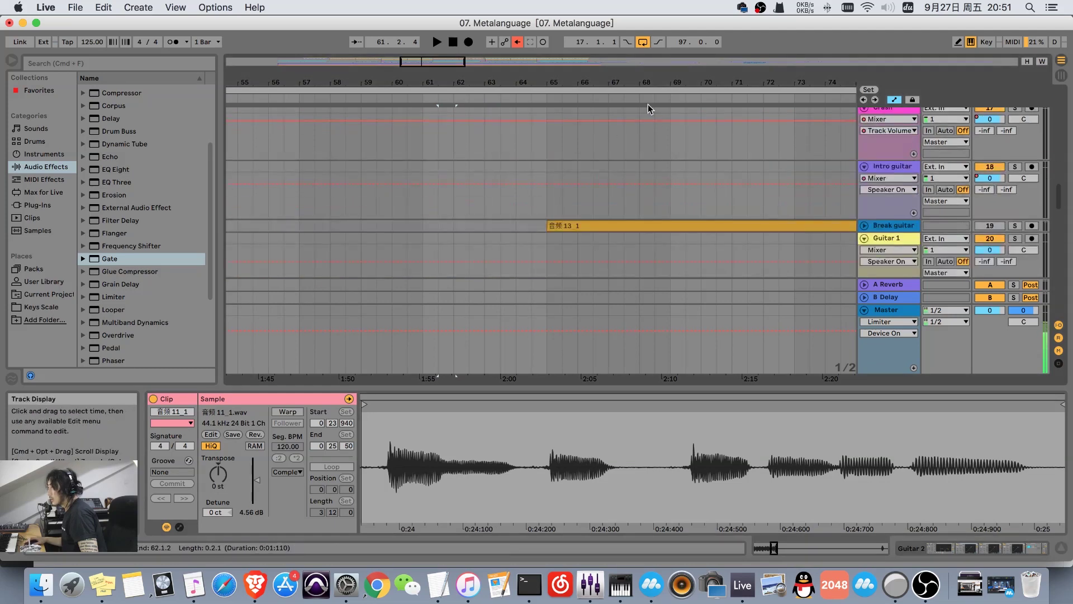
{"action": "scroll", "coordinate": [556, 168], "scroll_direction": "down", "scroll_amount": 5}
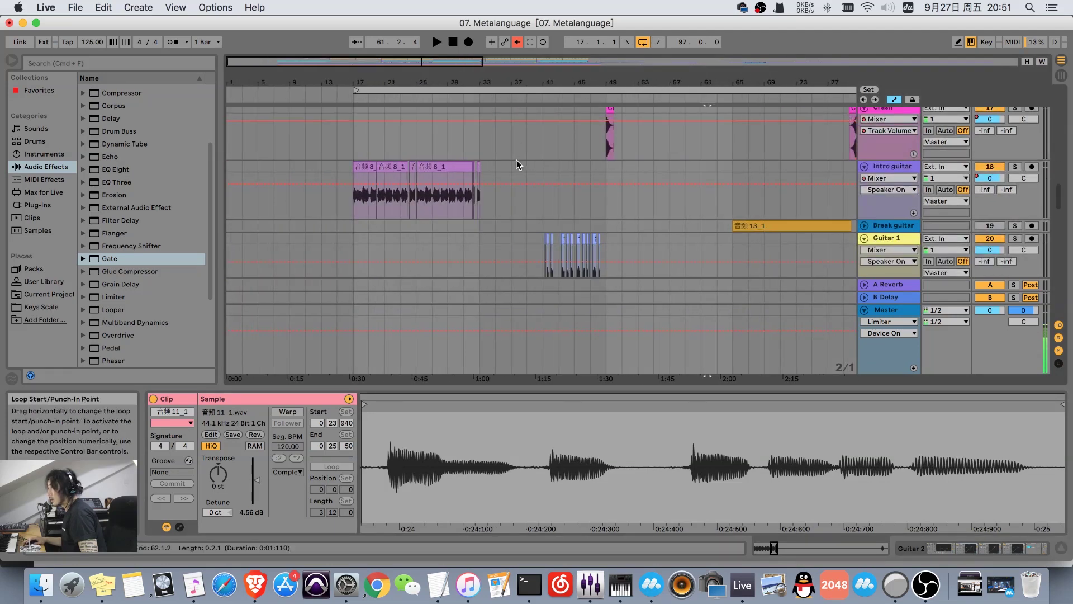
{"action": "scroll", "coordinate": [518, 165], "scroll_direction": "up", "scroll_amount": 1}
{"action": "scroll", "coordinate": [643, 184], "scroll_direction": "down", "scroll_amount": 5}
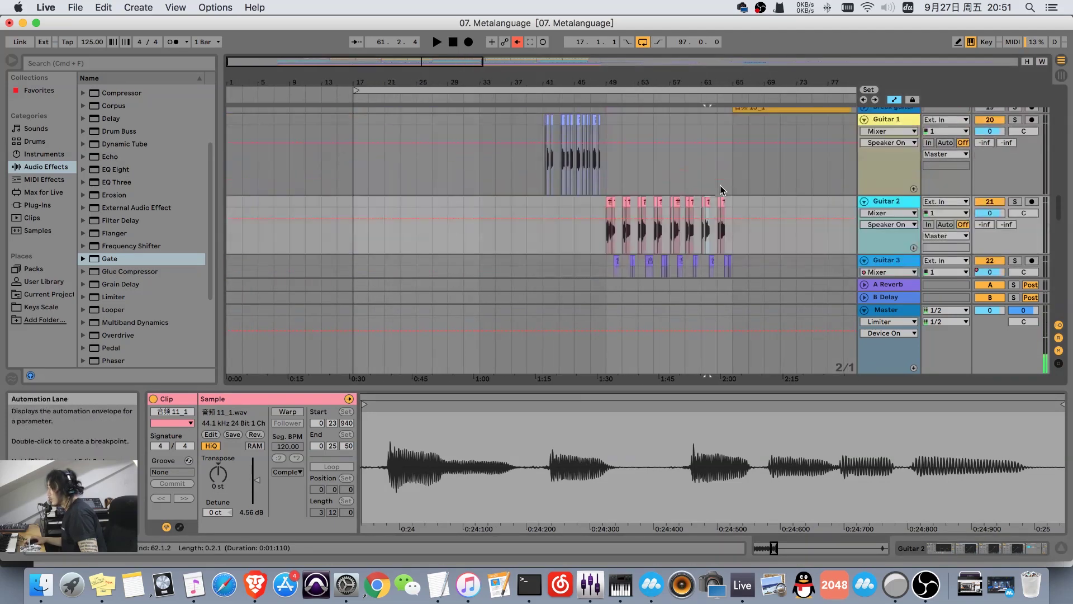
{"action": "scroll", "coordinate": [719, 196], "scroll_direction": "down", "scroll_amount": 2}
{"action": "left_click_drag", "start_coordinate": [833, 79], "coordinate": [551, 79]}
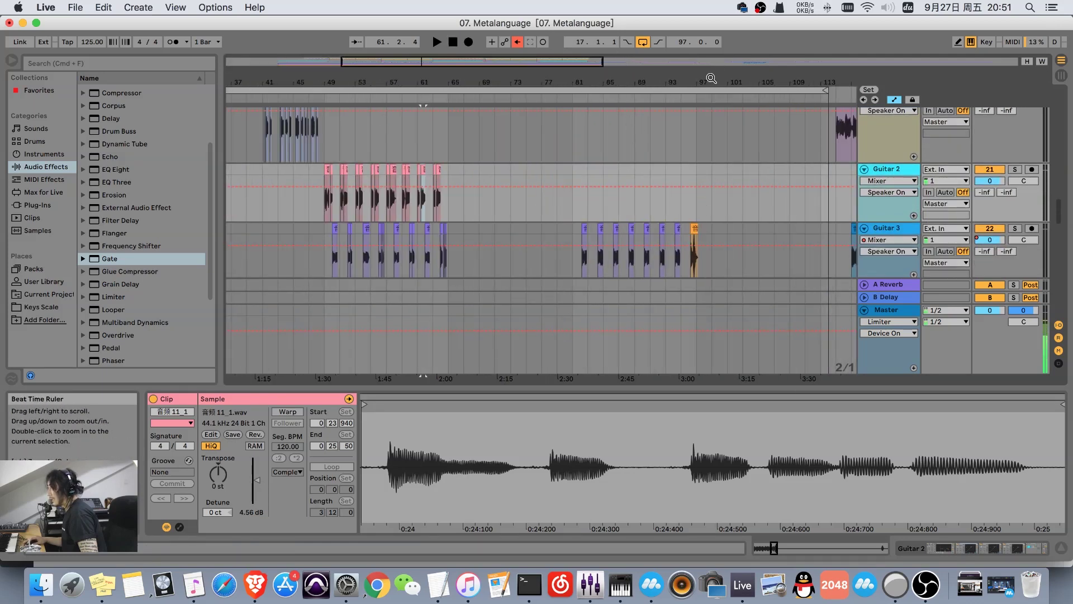
{"action": "left_click_drag", "start_coordinate": [711, 78], "coordinate": [514, 242]}
{"action": "left_click", "coordinate": [576, 246]}
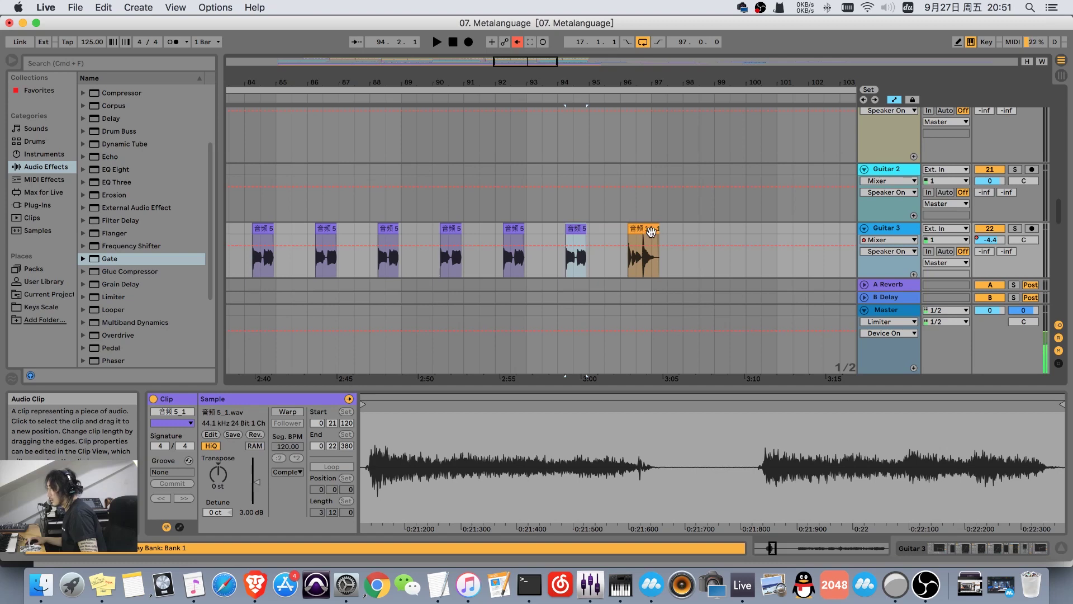
{"action": "left_click", "coordinate": [651, 231]}
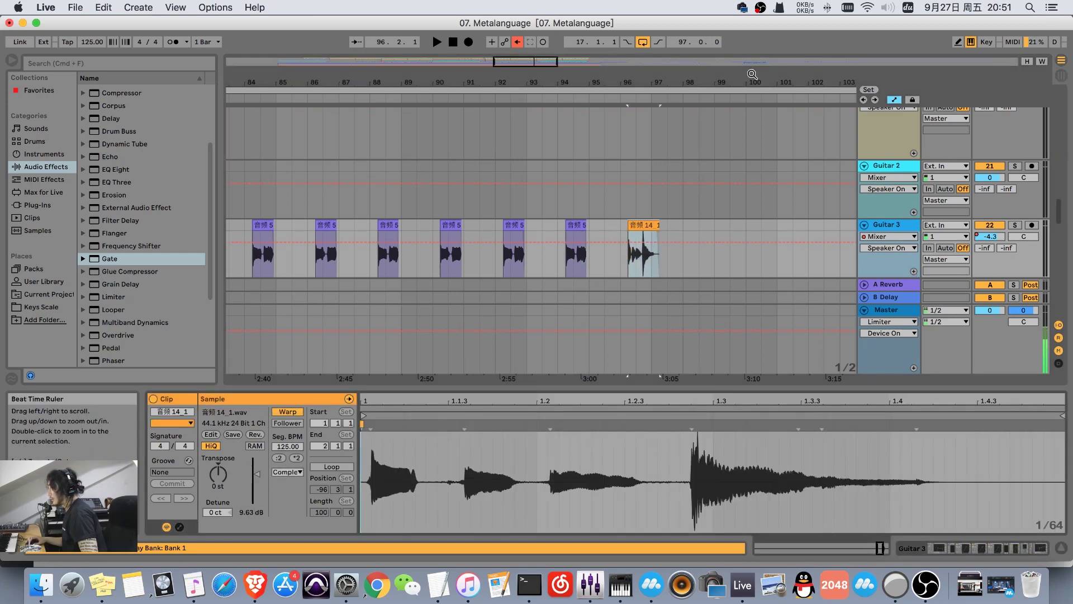
{"action": "left_click_drag", "start_coordinate": [680, 83], "coordinate": [629, 70]}
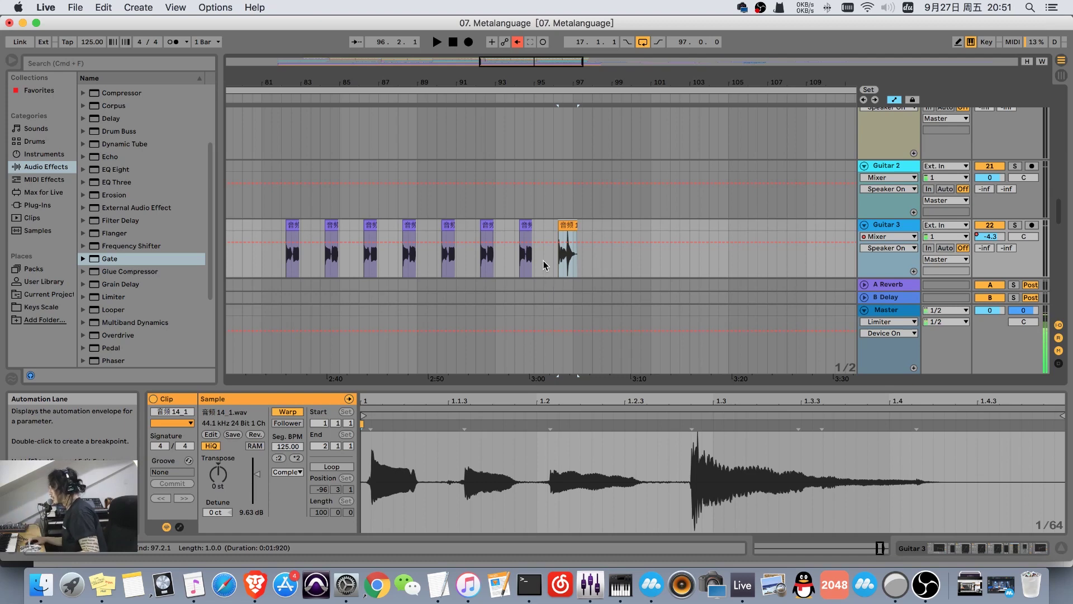
Play the arrangement from just before the last purple Guitar 3 clip through to the orange clip.
{"action": "left_click", "coordinate": [515, 264]}
{"action": "key", "text": "space"}
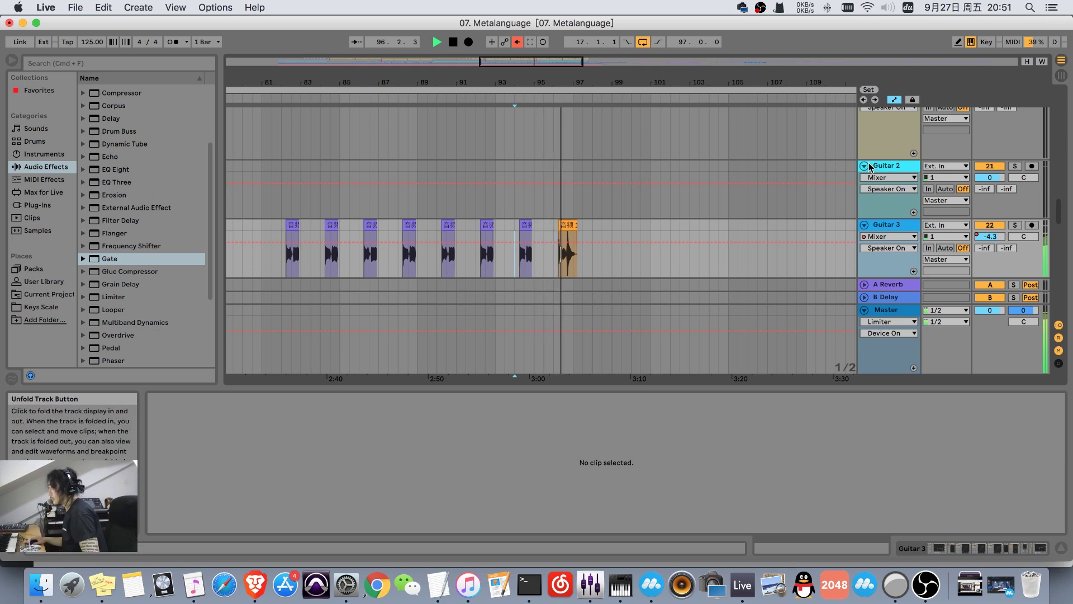
{"action": "key", "text": "space"}
Show the Guitar 3 track's device chain, hiding the automation lanes briefly and restoring them.
{"action": "left_click", "coordinate": [894, 100]}
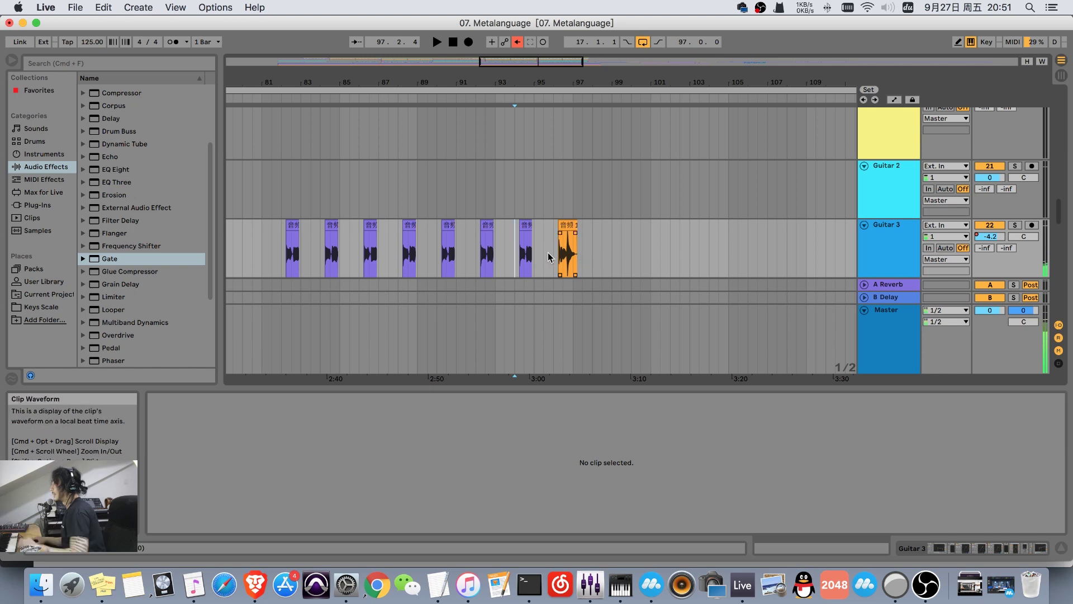
{"action": "left_click", "coordinate": [544, 256]}
{"action": "left_click", "coordinate": [889, 252]}
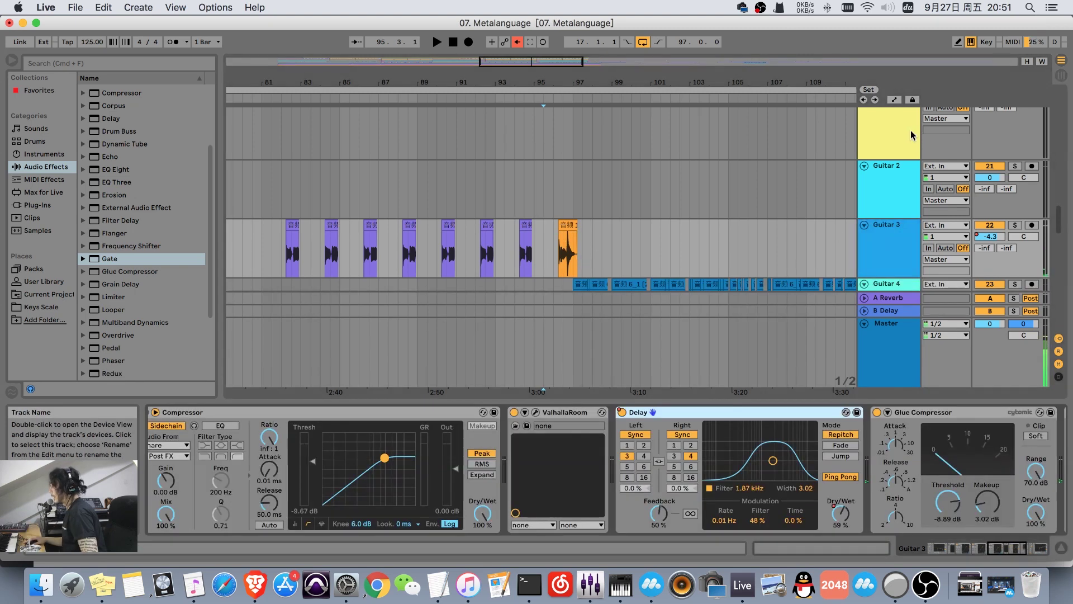
{"action": "left_click", "coordinate": [894, 100]}
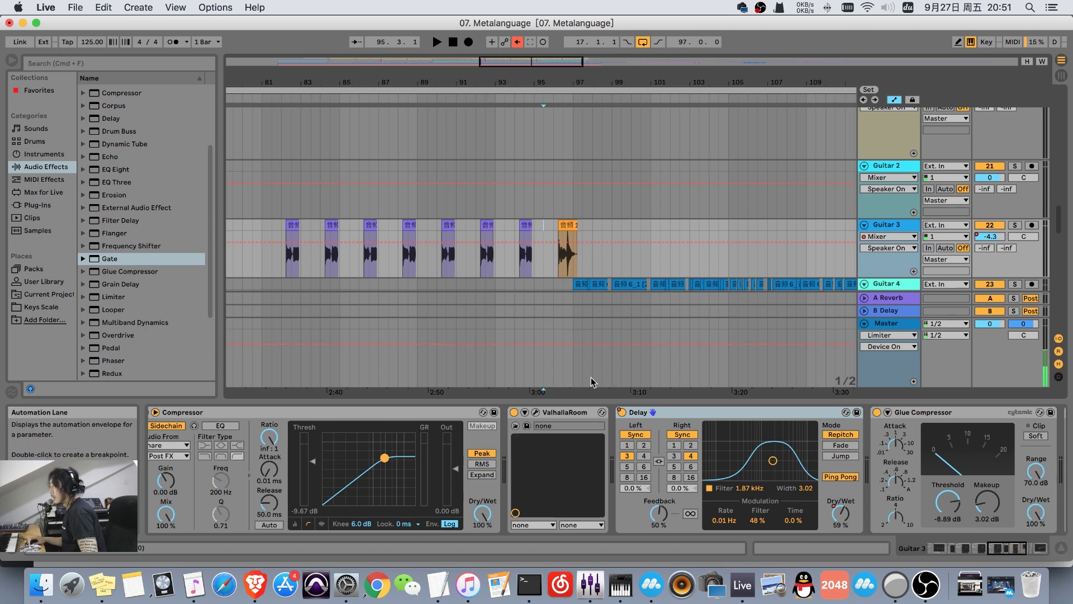
Show the Delay's on/off automation on Guitar 3 and play the soloed track from just before the first purple clip.
{"action": "left_click", "coordinate": [618, 420]}
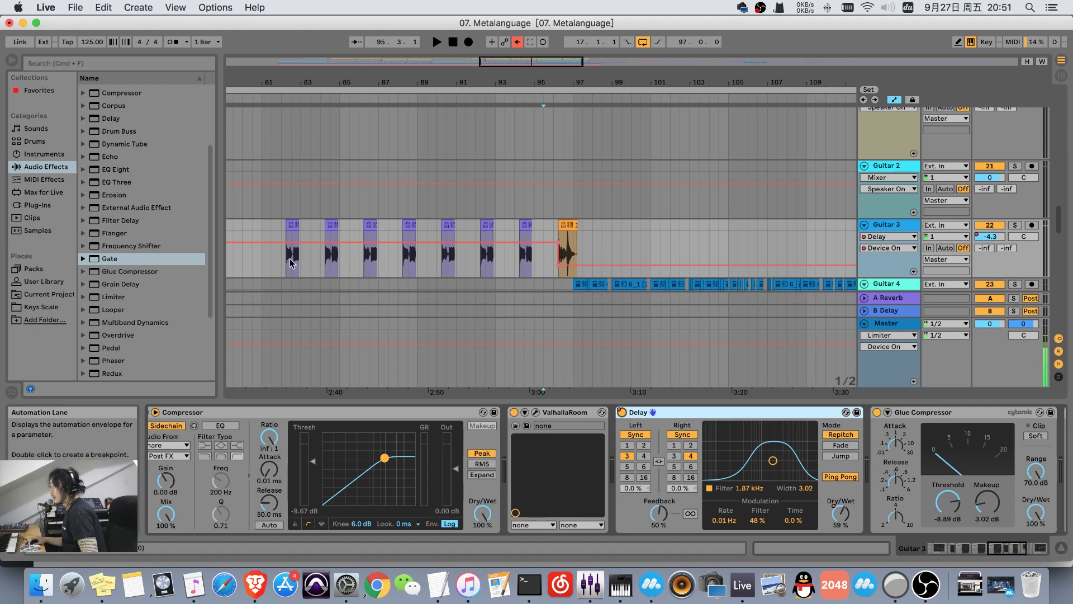
{"action": "left_click", "coordinate": [1014, 225]}
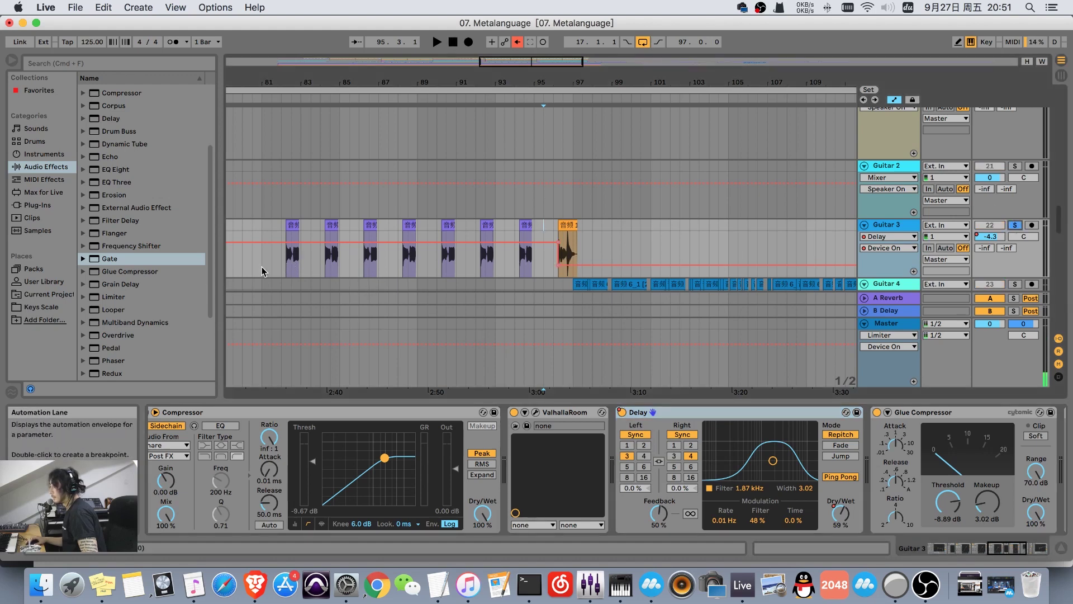
{"action": "key", "text": "space"}
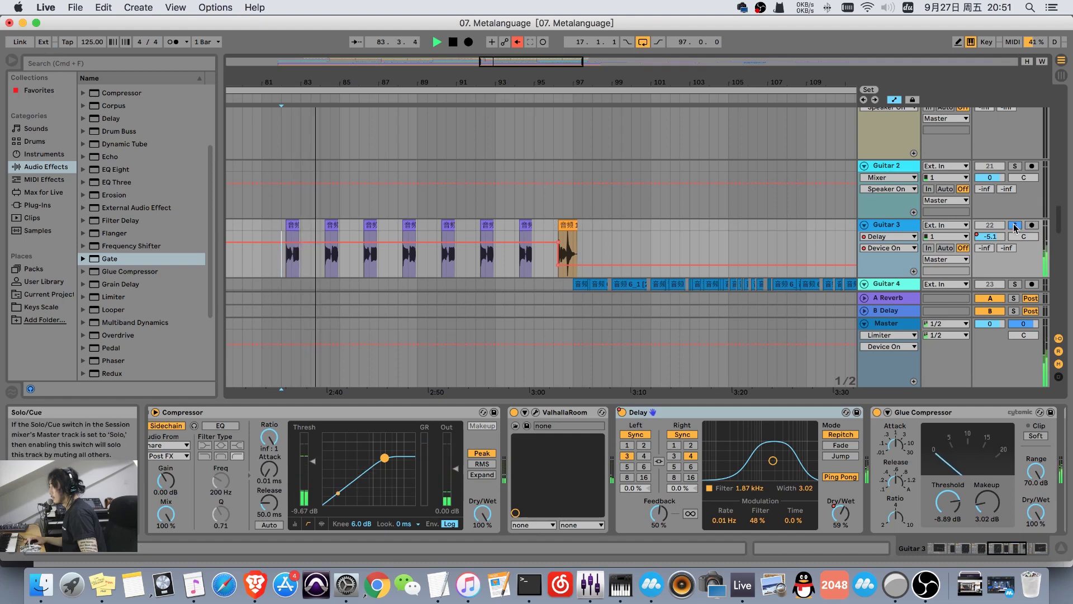
{"action": "key", "text": "space"}
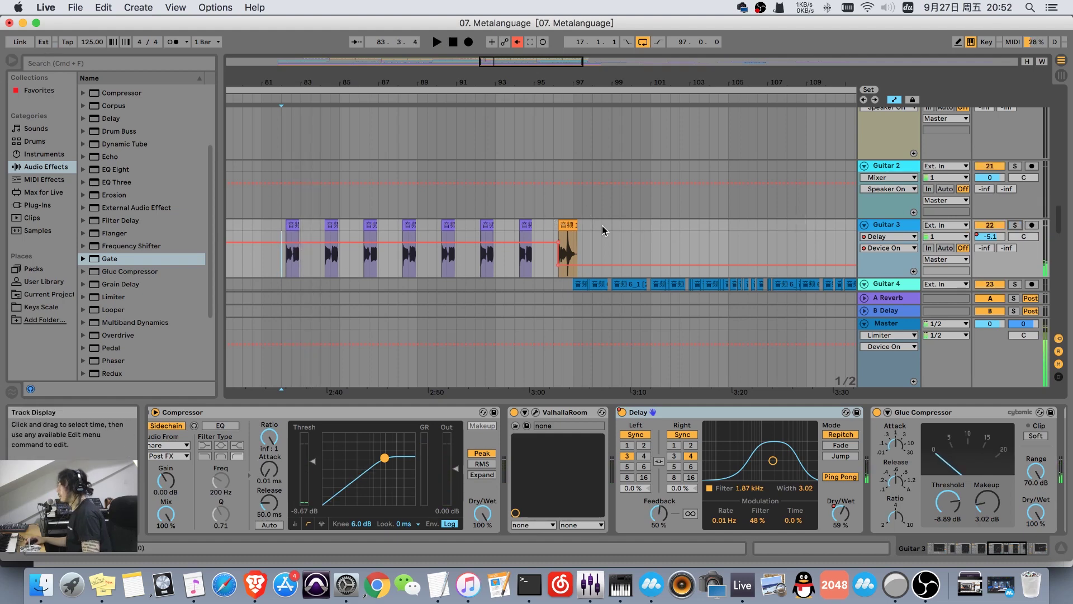
Check the tracks below Guitar 3, replay Guitar 3 soloed from its first purple clip, and take it out of solo.
{"action": "left_click_drag", "start_coordinate": [419, 61], "coordinate": [421, 50]}
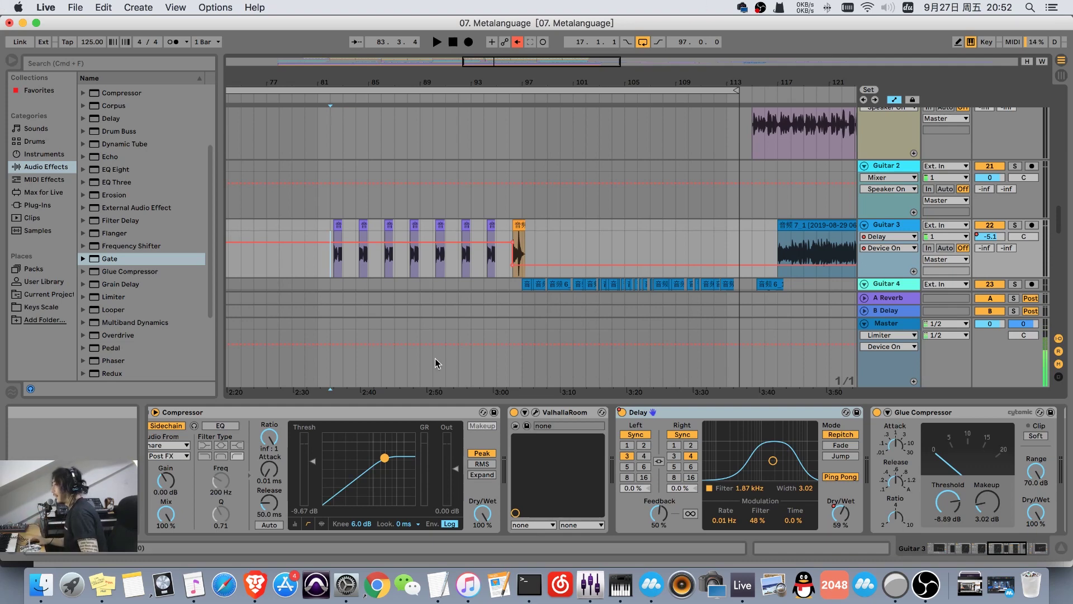
{"action": "scroll", "coordinate": [425, 238], "scroll_direction": "down", "scroll_amount": 10}
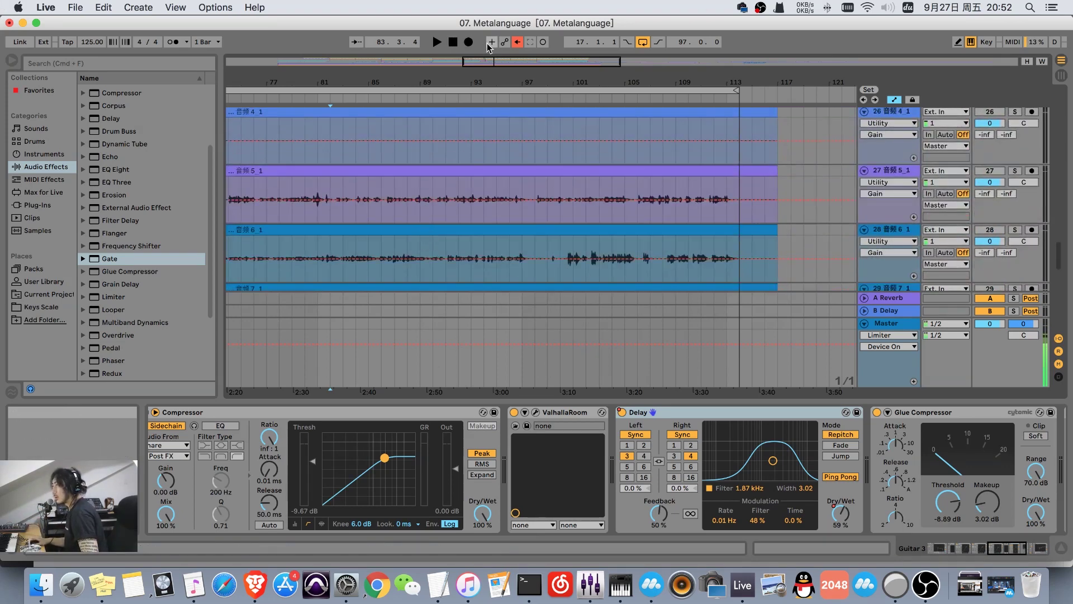
{"action": "left_click_drag", "start_coordinate": [494, 84], "coordinate": [492, 221]}
{"action": "scroll", "coordinate": [492, 221], "scroll_direction": "up", "scroll_amount": 5}
{"action": "scroll", "coordinate": [447, 193], "scroll_direction": "up", "scroll_amount": 2}
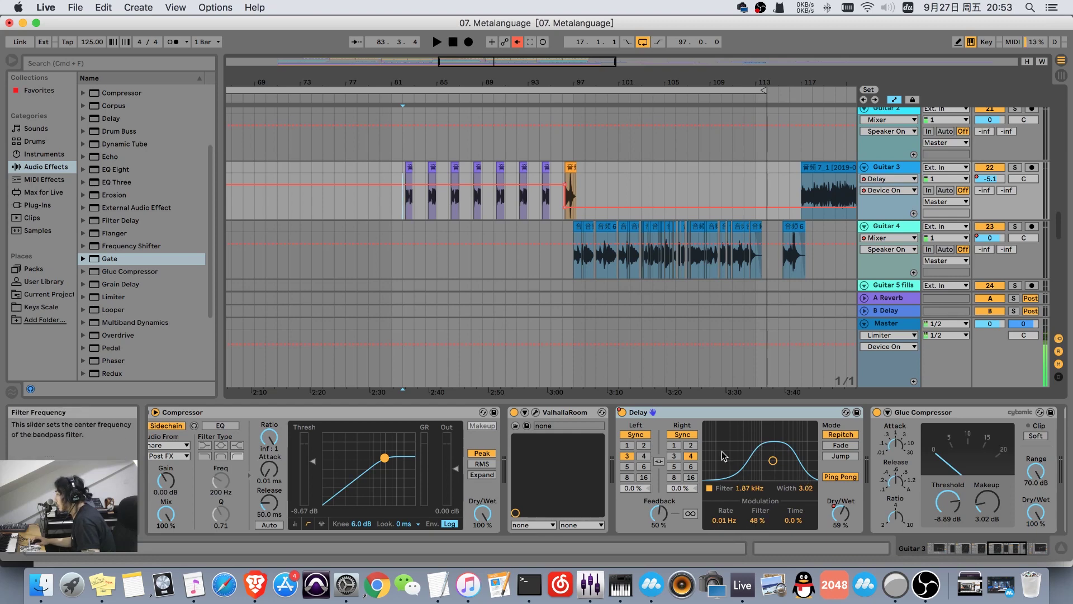
{"action": "left_click", "coordinate": [1014, 168]}
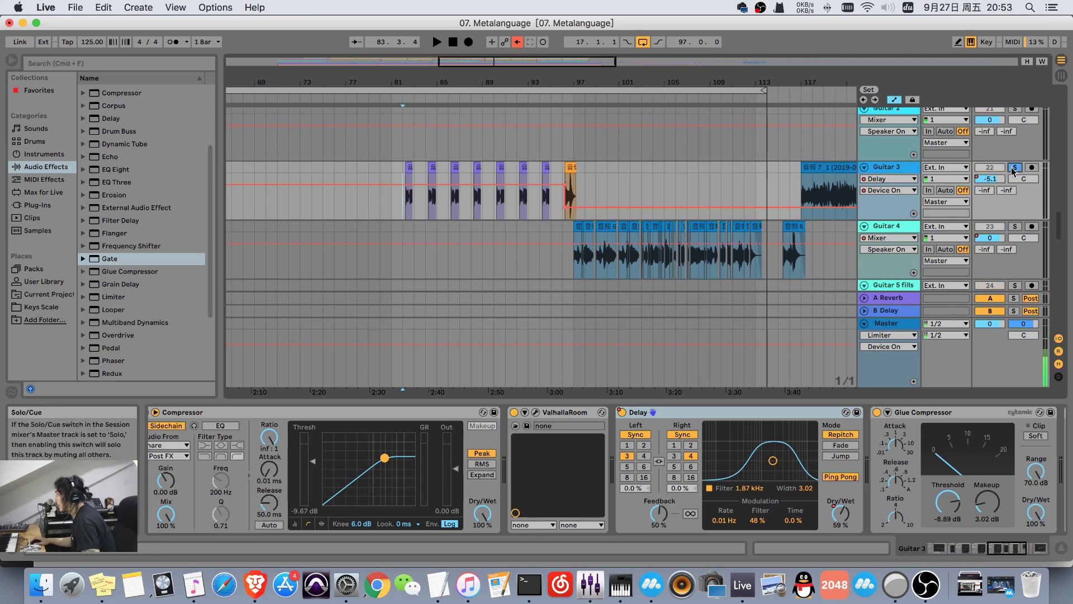
{"action": "key", "text": "space"}
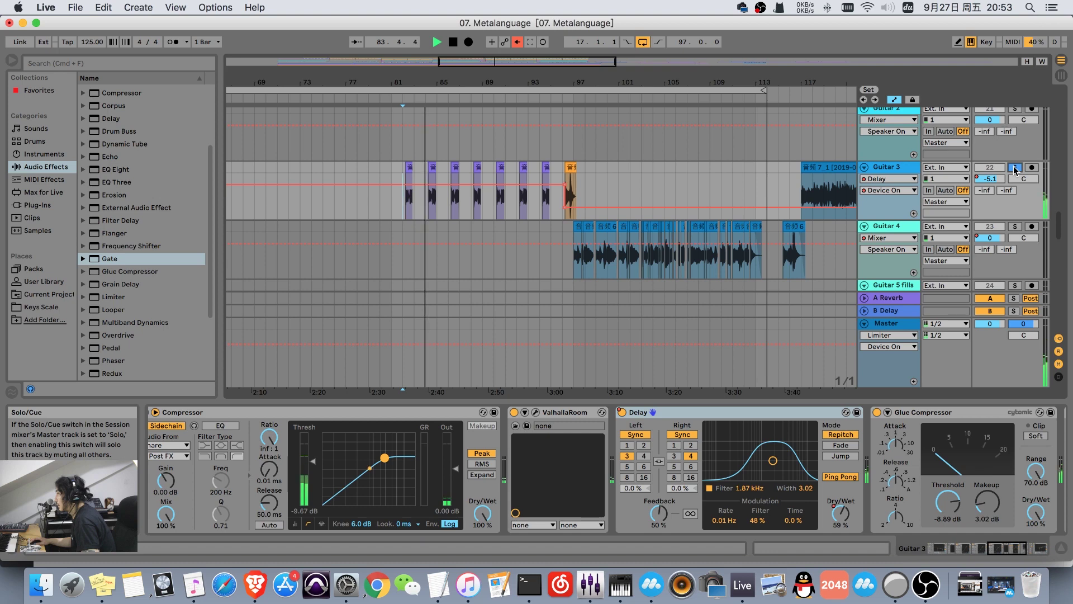
{"action": "left_click", "coordinate": [1014, 168]}
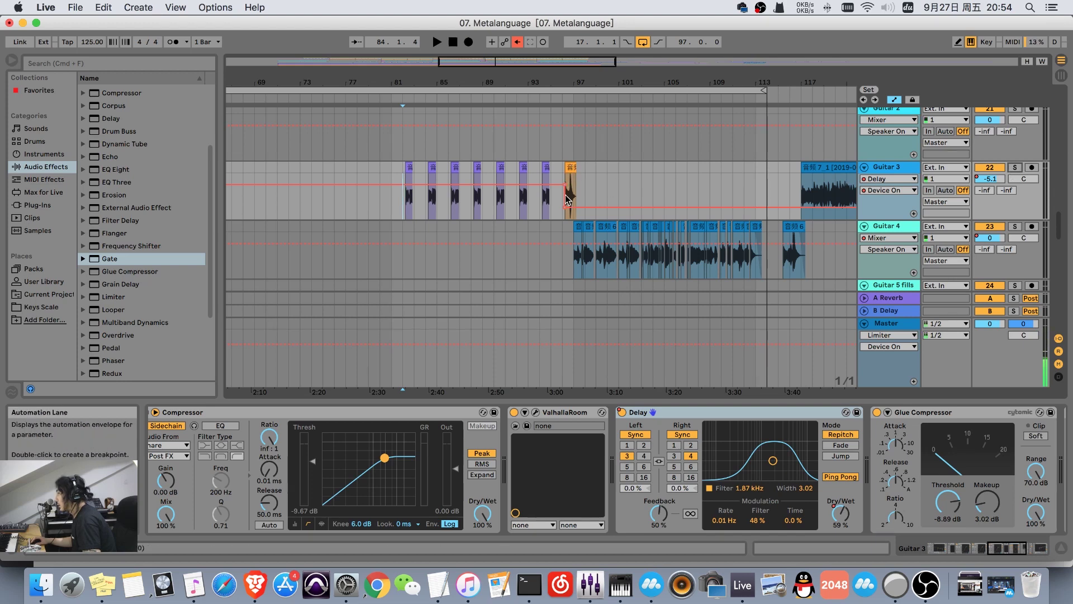
Show the on/off automation of Guitar 3's Delay and examine it around the orange clip at bar 96.
{"action": "right_click", "coordinate": [626, 415]}
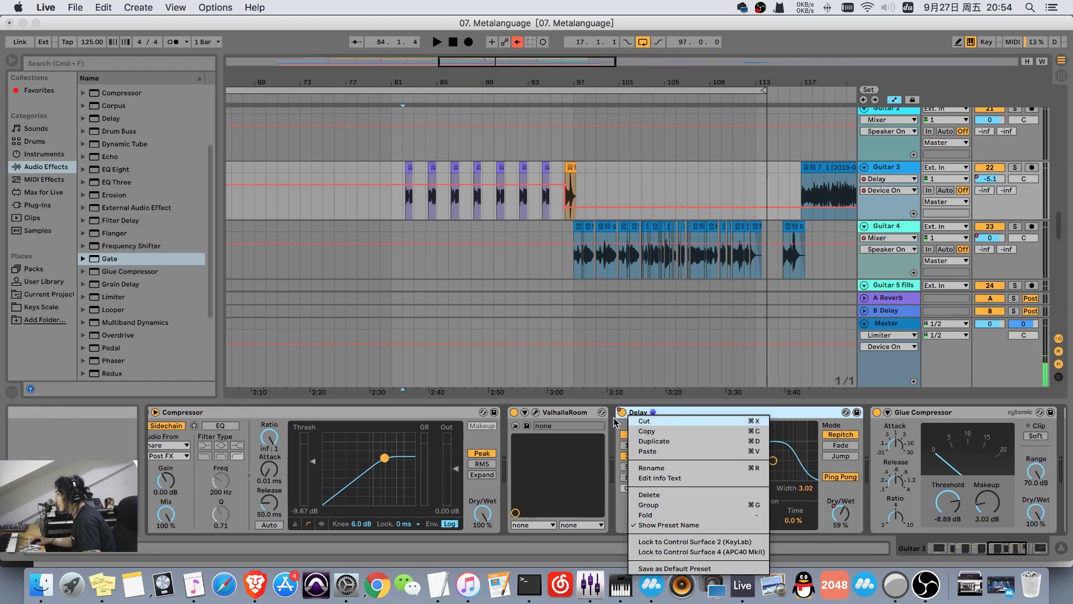
{"action": "left_click", "coordinate": [614, 418]}
{"action": "right_click", "coordinate": [622, 412]}
{"action": "left_click", "coordinate": [634, 421]}
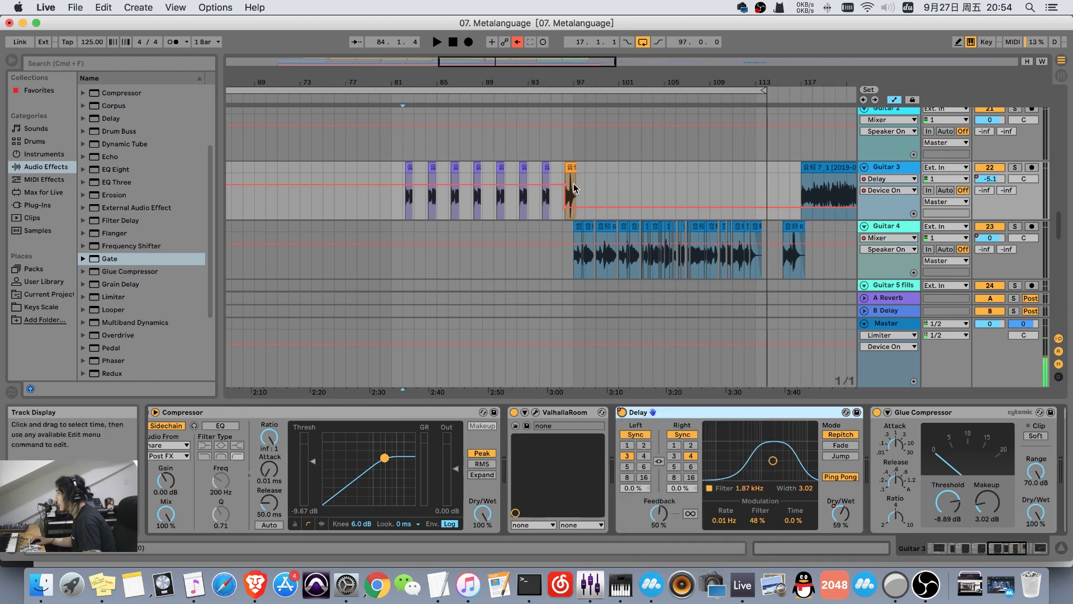
{"action": "scroll", "coordinate": [572, 189], "scroll_direction": "up", "scroll_amount": 5}
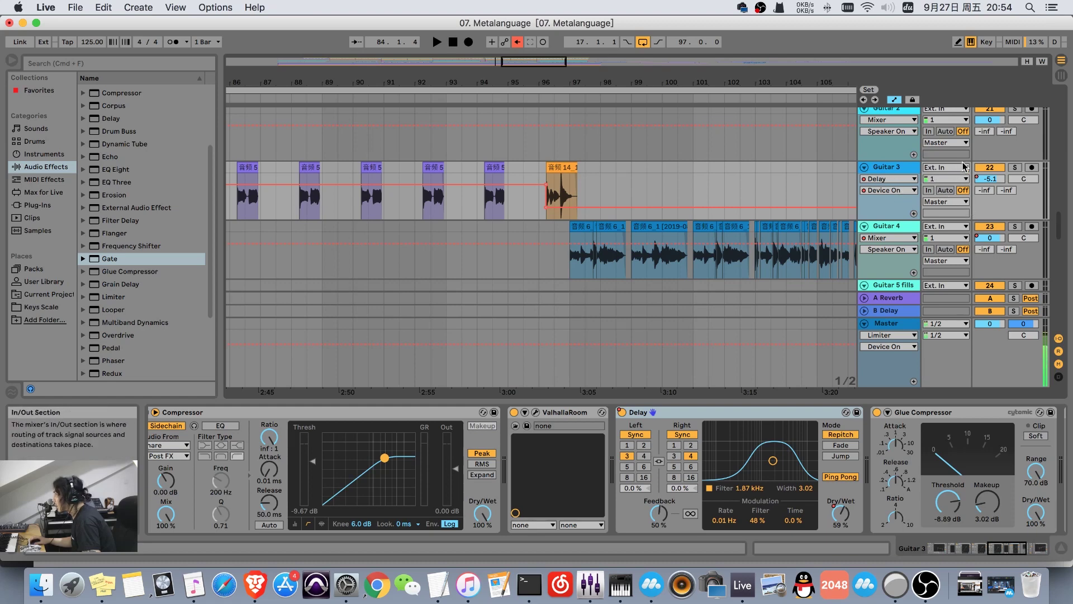
Find the Intro guitar clips from bar 17 onward and show that track's device chain.
{"action": "scroll", "coordinate": [601, 168], "scroll_direction": "up", "scroll_amount": 10}
{"action": "scroll", "coordinate": [601, 167], "scroll_direction": "down", "scroll_amount": 5}
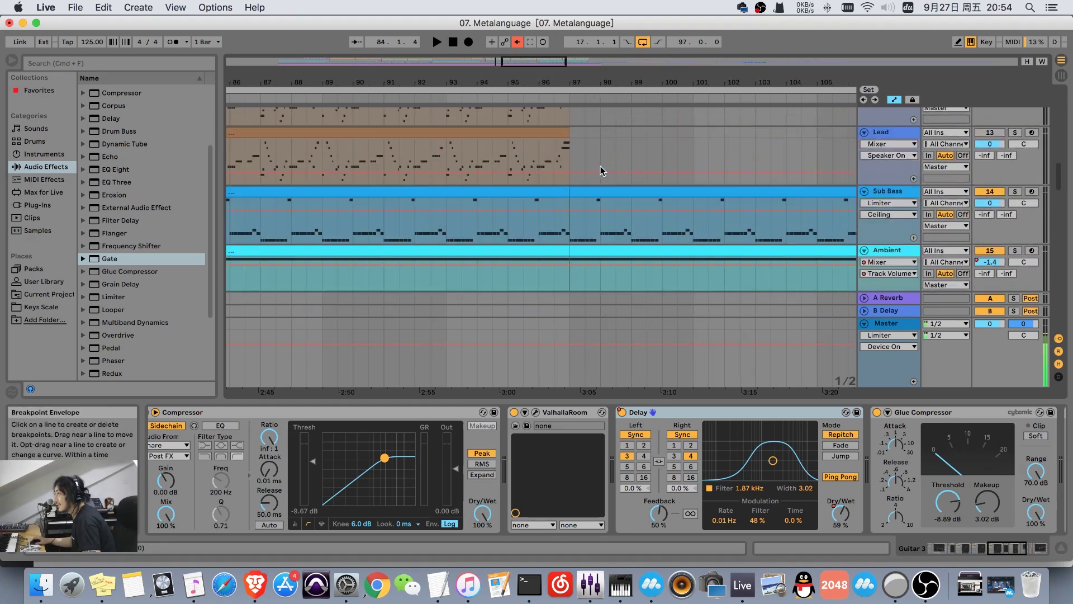
{"action": "left_click_drag", "start_coordinate": [590, 86], "coordinate": [480, 56]}
{"action": "scroll", "coordinate": [304, 201], "scroll_direction": "down", "scroll_amount": 3}
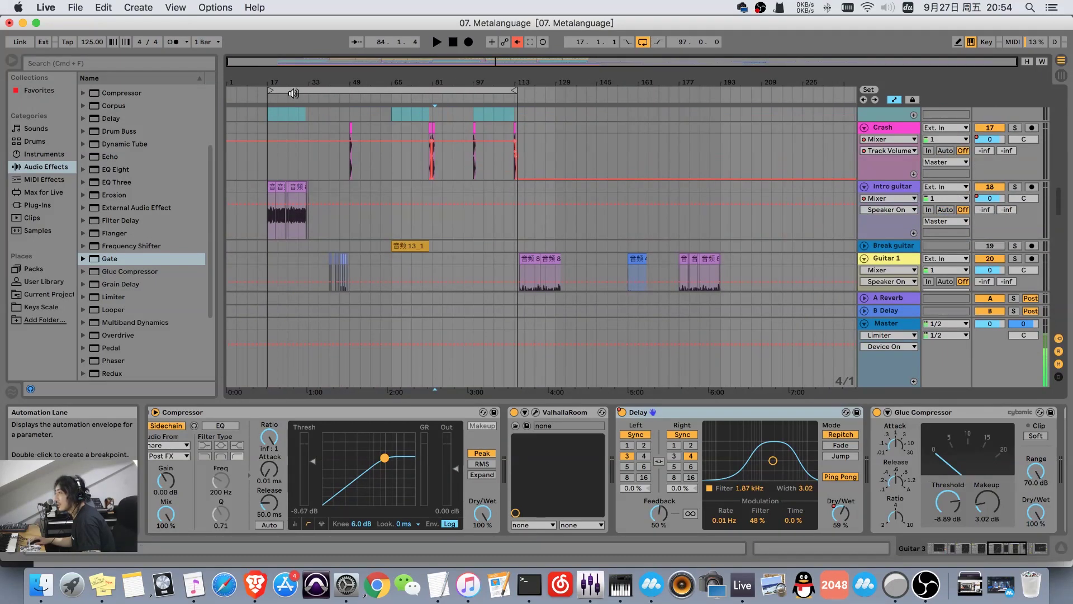
{"action": "mouse_move", "coordinate": [418, 82]}
{"action": "left_mouse_down"}
{"action": "mouse_move", "coordinate": [418, 129]}
{"action": "mouse_move", "coordinate": [418, 83]}
{"action": "left_mouse_up"}
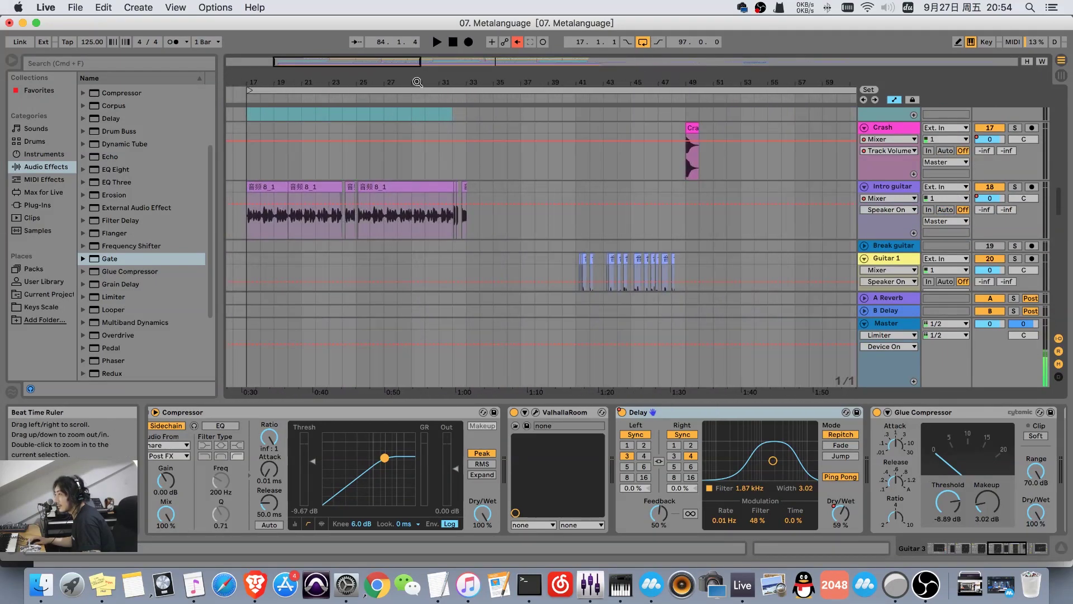
{"action": "left_click", "coordinate": [905, 187]}
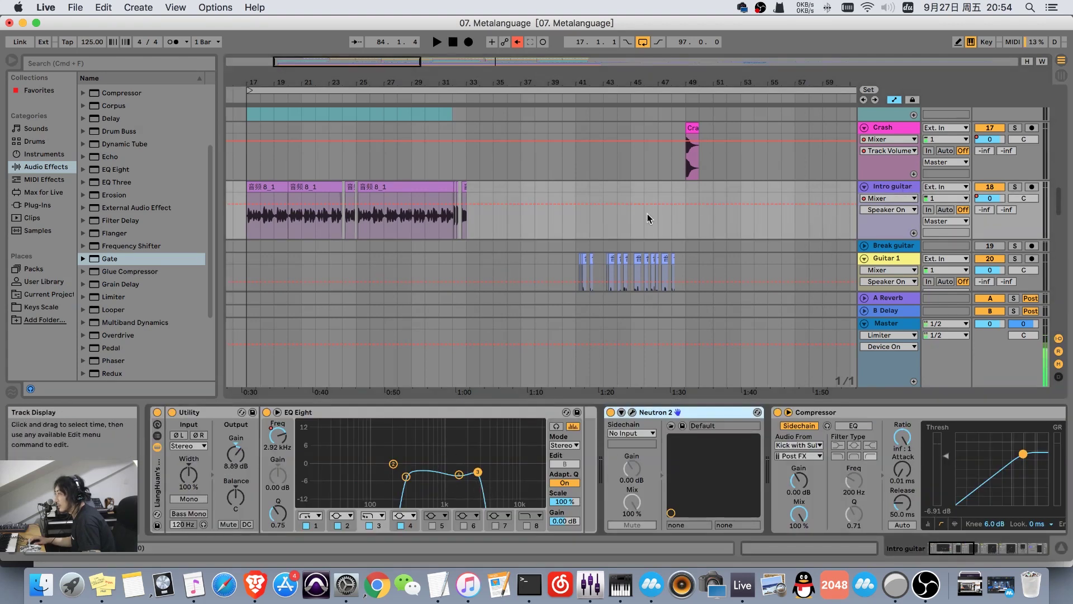
Play the arrangement from bar 17 and show the Intro guitar's track volume automation.
{"action": "left_click", "coordinate": [251, 231]}
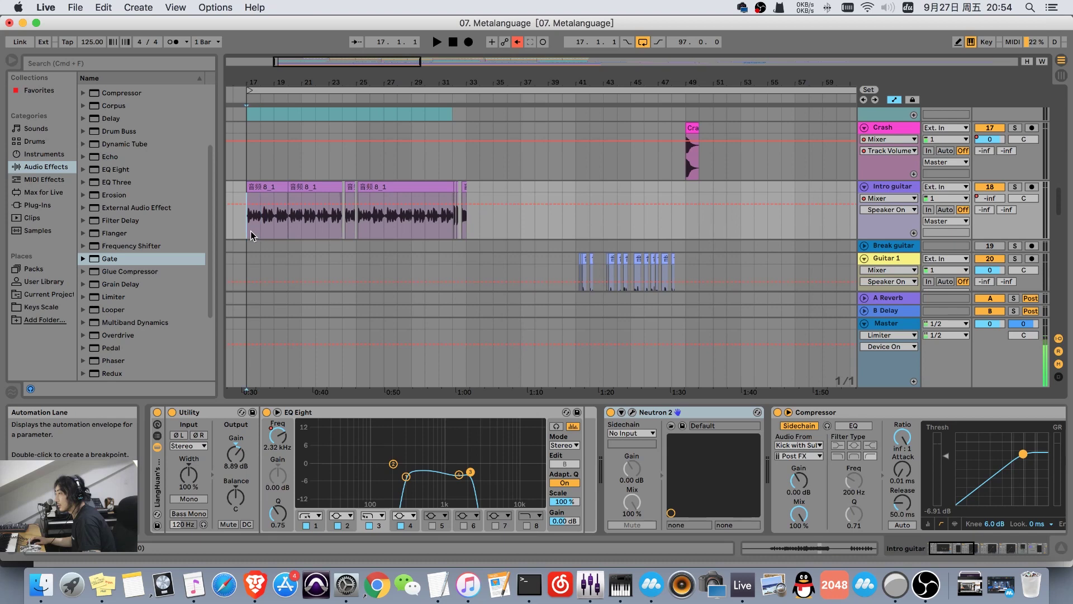
{"action": "key", "text": "space"}
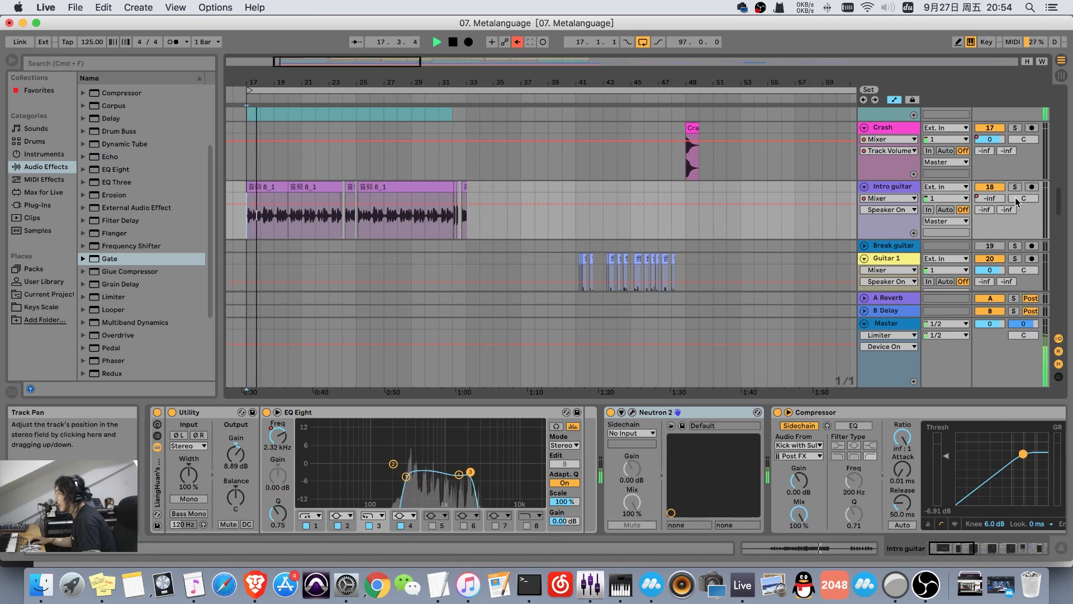
{"action": "right_click", "coordinate": [994, 205]}
{"action": "left_click", "coordinate": [940, 212]}
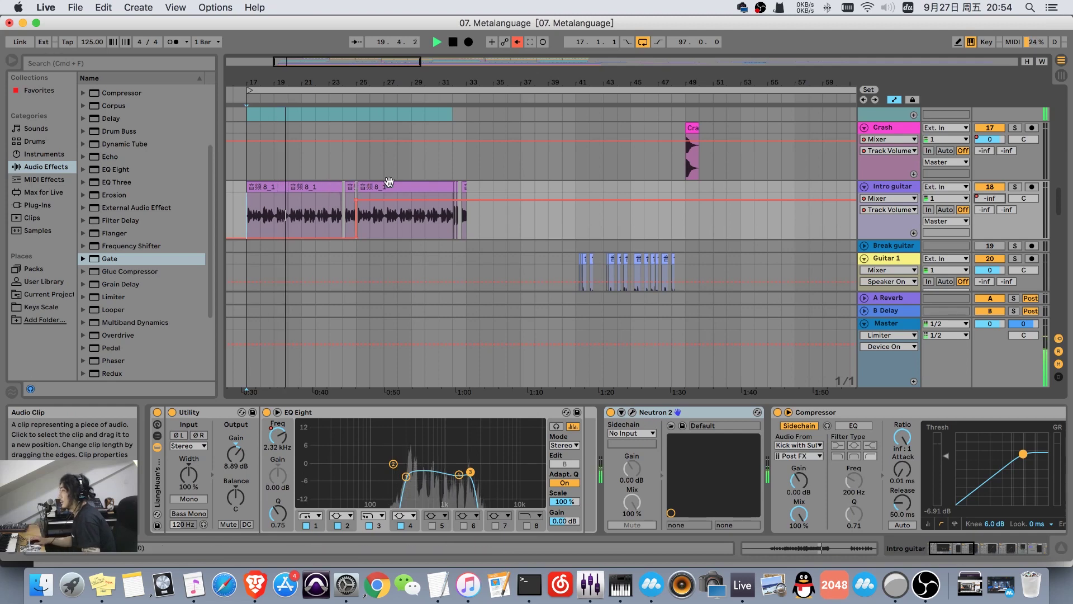
{"action": "scroll", "coordinate": [521, 172], "scroll_direction": "up", "scroll_amount": 5}
{"action": "key", "text": "space"}
Show the biubiubiu track's device chain, play the track soloed from bar 17, and take it out of solo.
{"action": "scroll", "coordinate": [521, 172], "scroll_direction": "up", "scroll_amount": 15}
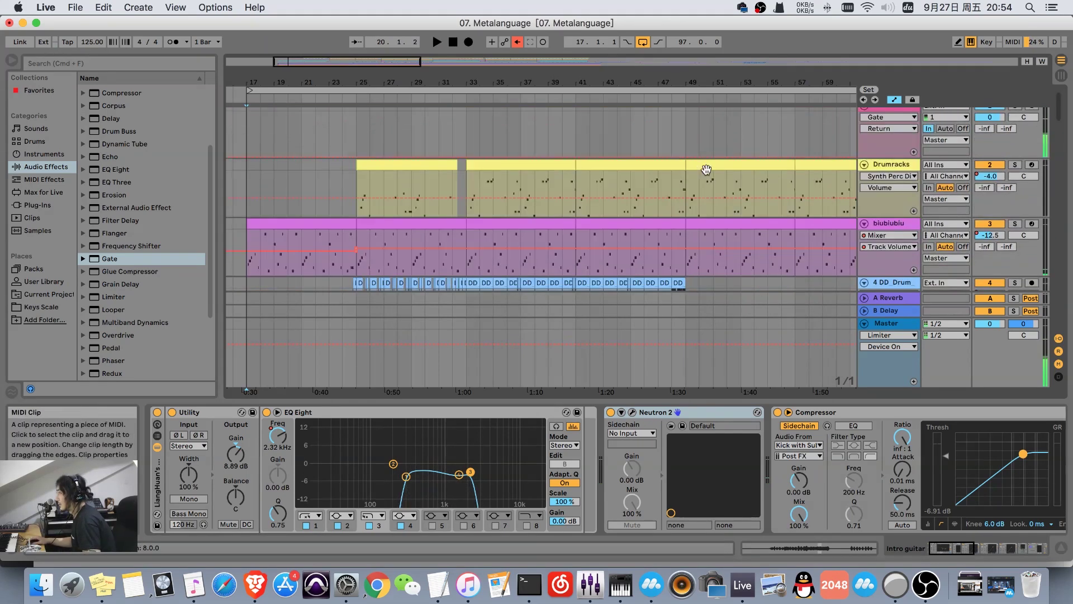
{"action": "left_click", "coordinate": [1014, 217]}
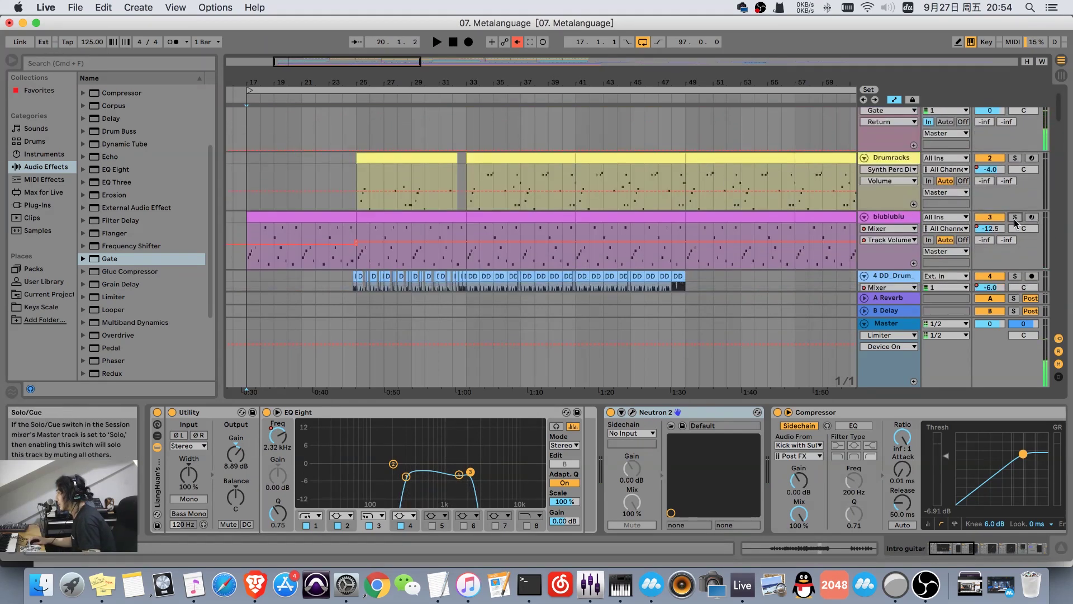
{"action": "left_click", "coordinate": [915, 220]}
{"action": "key", "text": "space"}
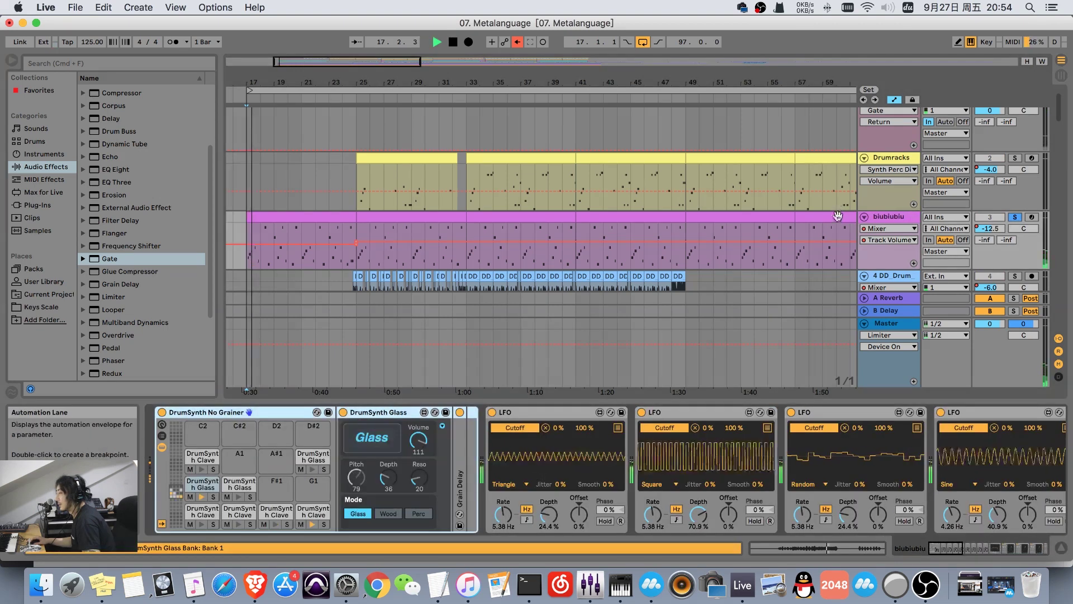
{"action": "left_click", "coordinate": [1014, 217]}
{"action": "key", "text": "space"}
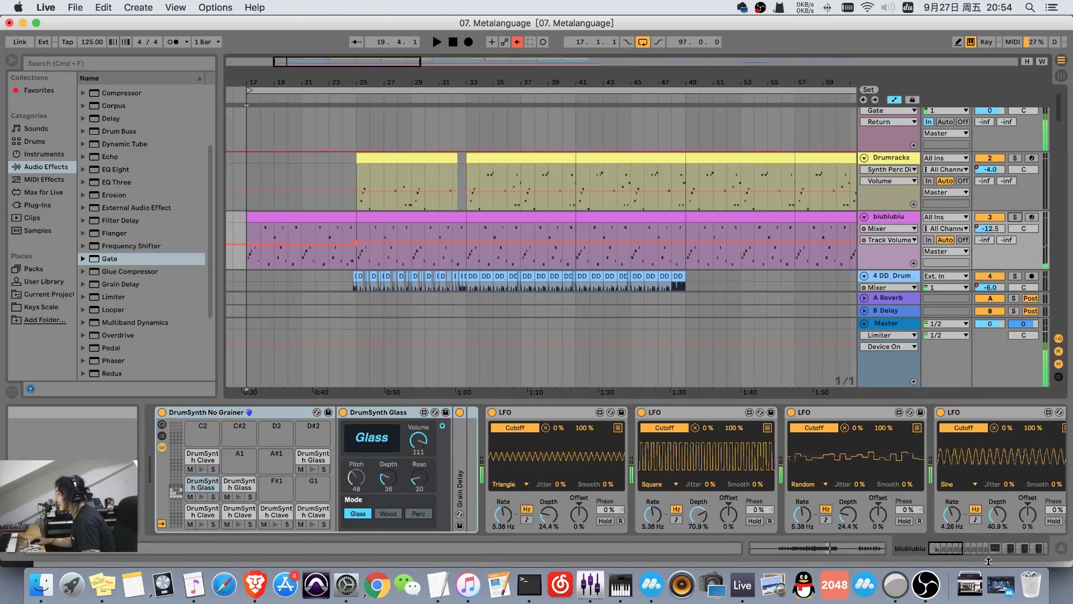
Inspect the DrumSynth Clave and DrumSynth Glass pads in the biubiubiu drum rack.
{"action": "left_click_drag", "start_coordinate": [950, 551], "coordinate": [946, 545]}
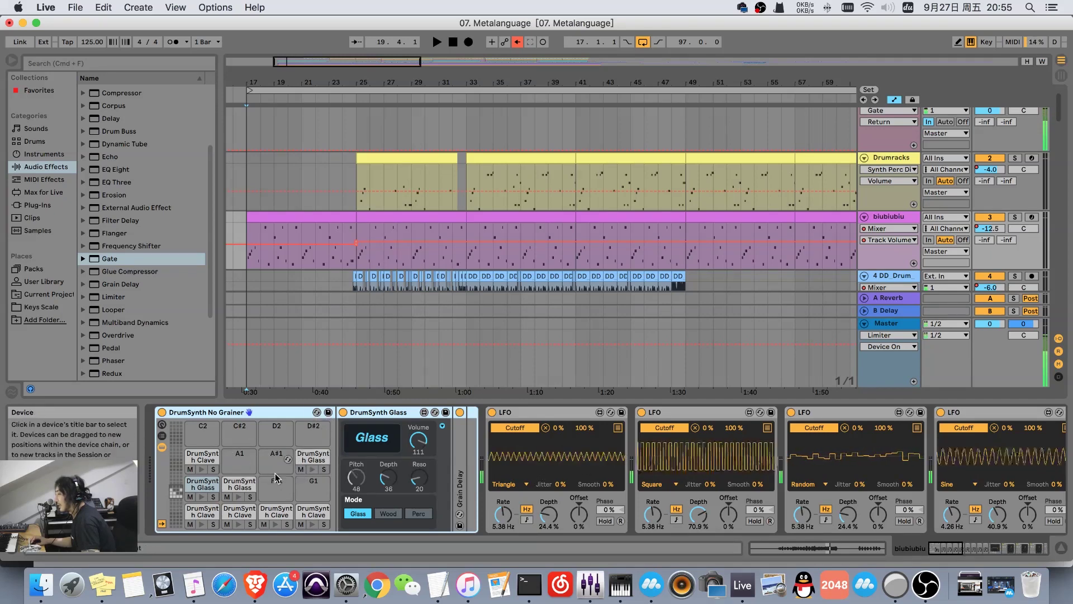
{"action": "left_click", "coordinate": [970, 546]}
{"action": "left_click_drag", "start_coordinate": [970, 546], "coordinate": [946, 536]}
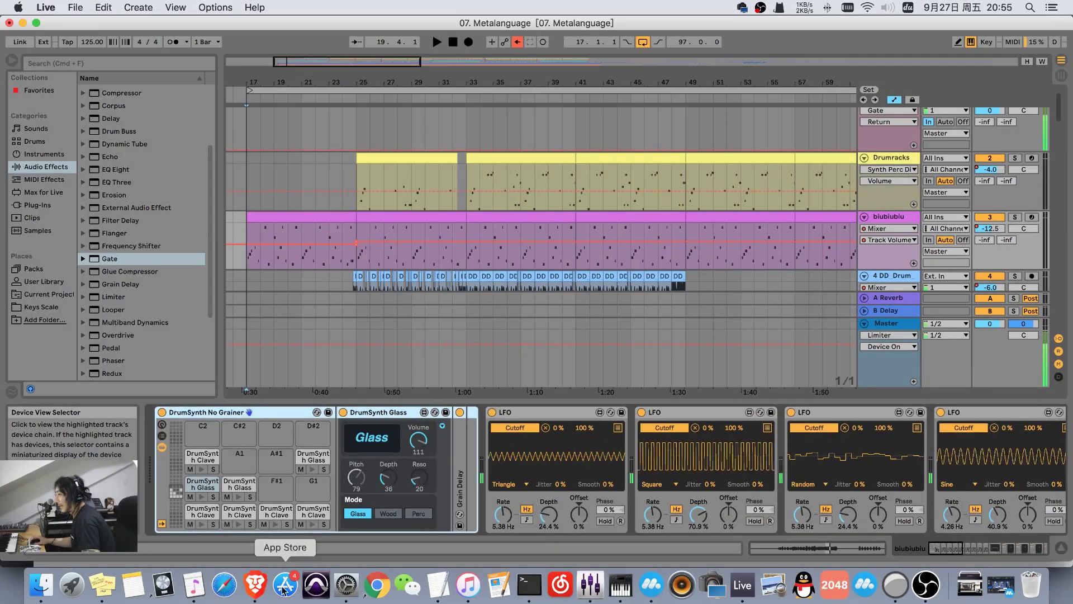
{"action": "left_click", "coordinate": [211, 457]}
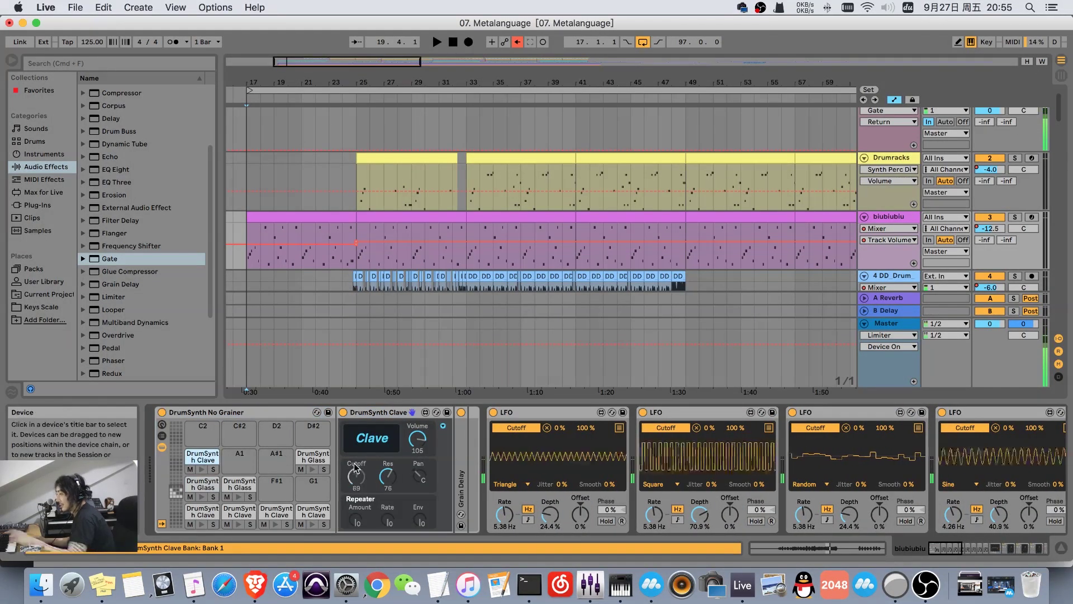
{"action": "left_click", "coordinate": [315, 457]}
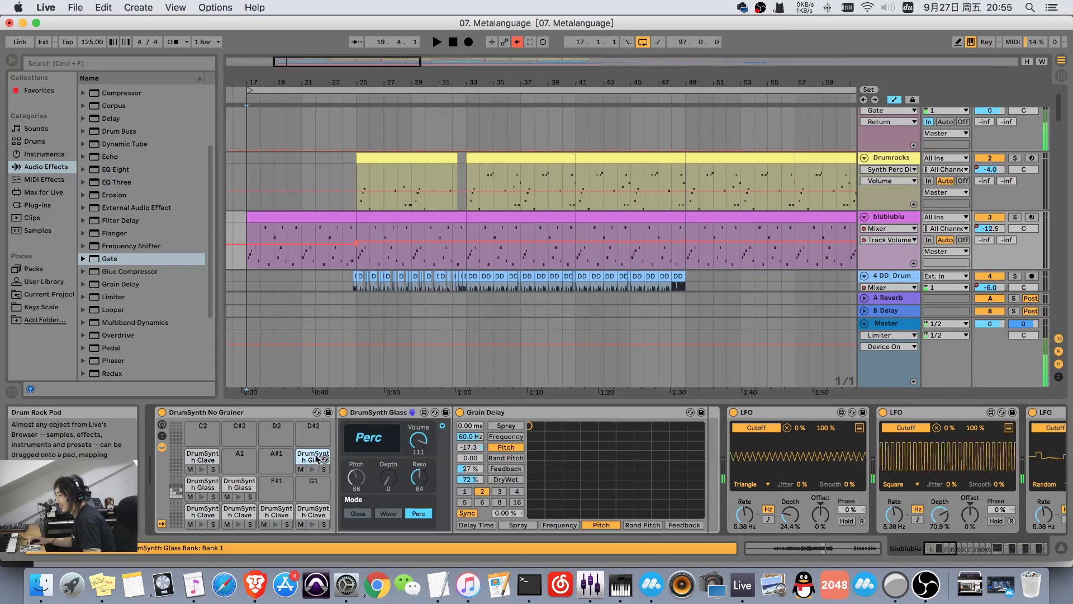
{"action": "left_click", "coordinate": [201, 485]}
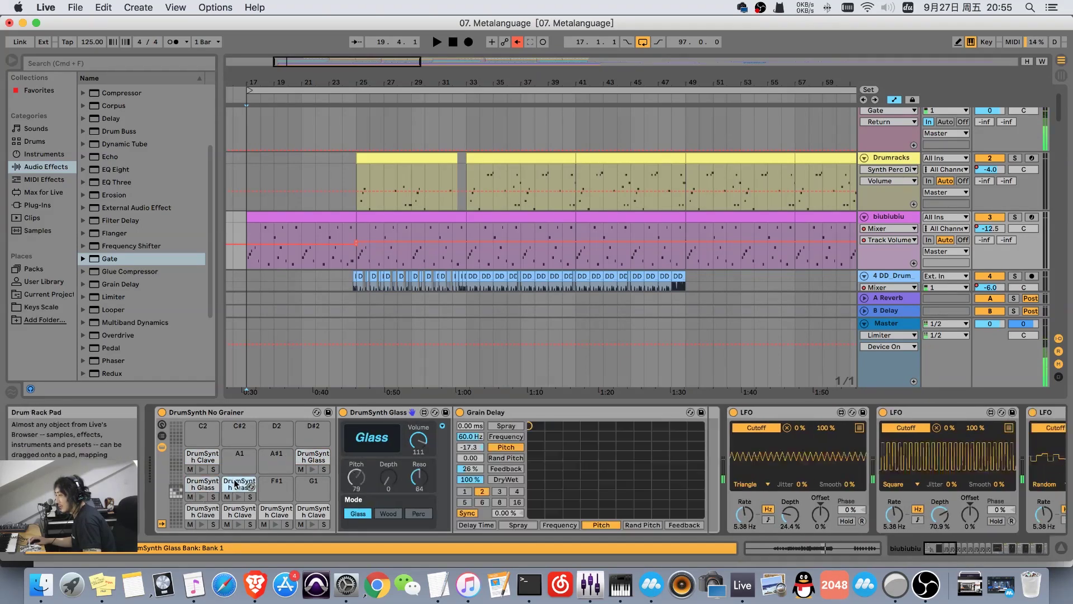
{"action": "left_click", "coordinate": [200, 513]}
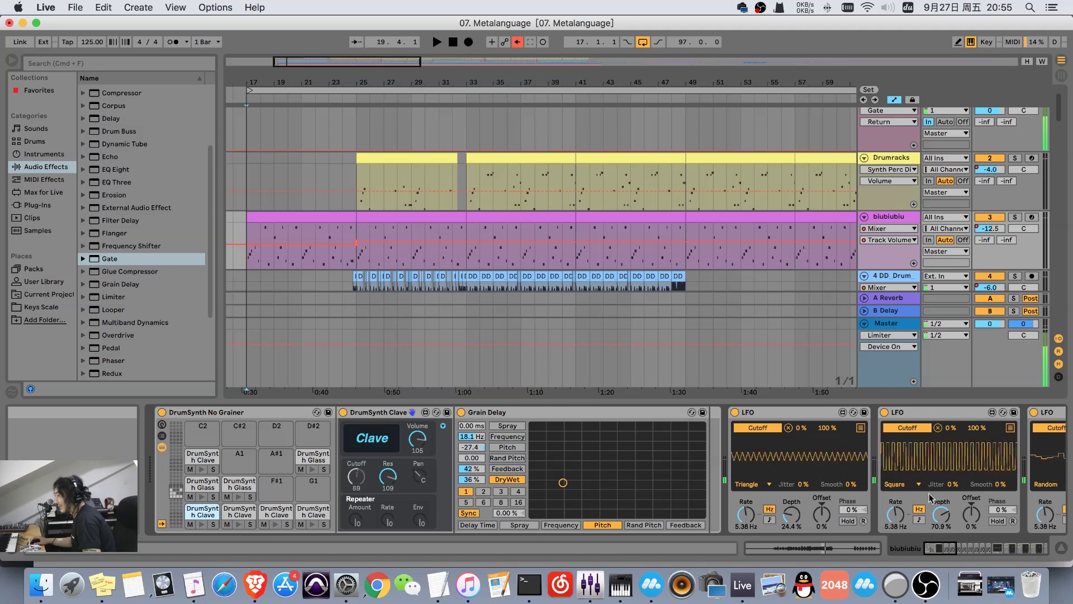
Examine the LFO devices that follow the drum rack in the biubiubiu device chain.
{"action": "left_click_drag", "start_coordinate": [928, 546], "coordinate": [879, 529]}
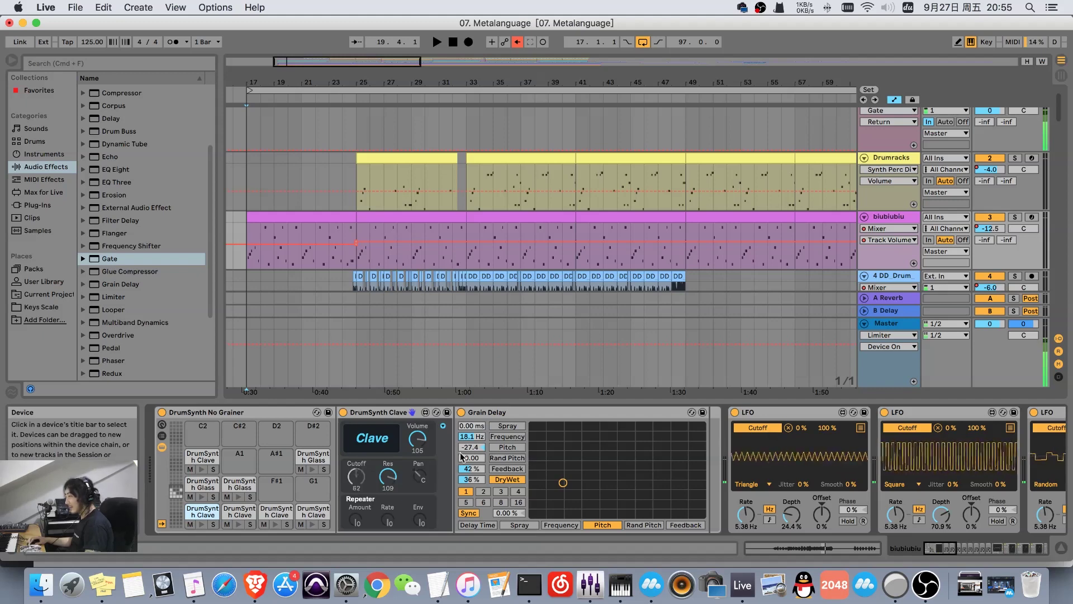
{"action": "left_click", "coordinate": [984, 550]}
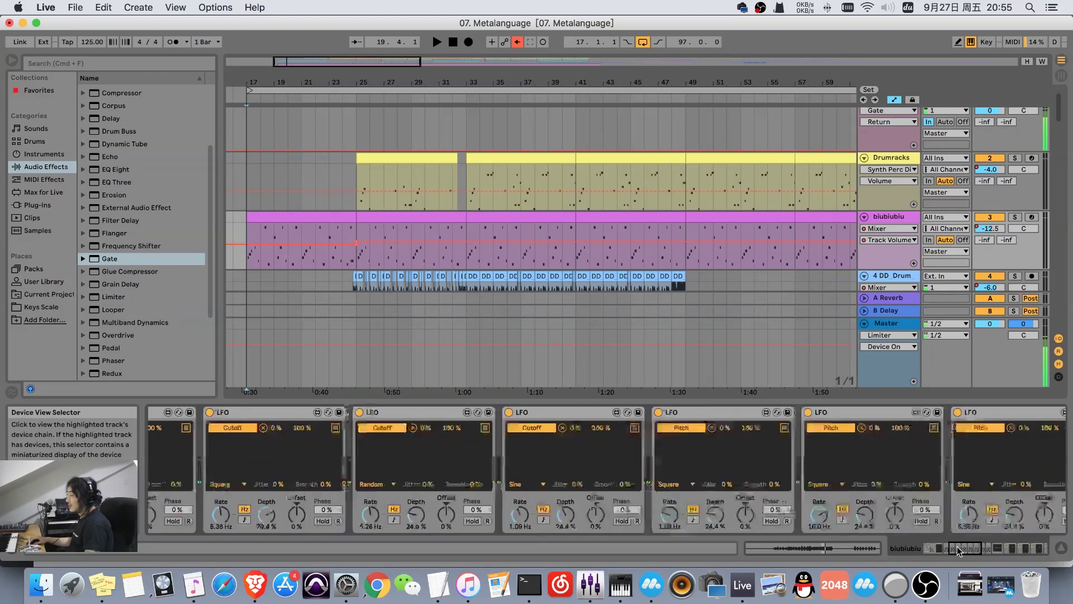
{"action": "left_click", "coordinate": [957, 546]}
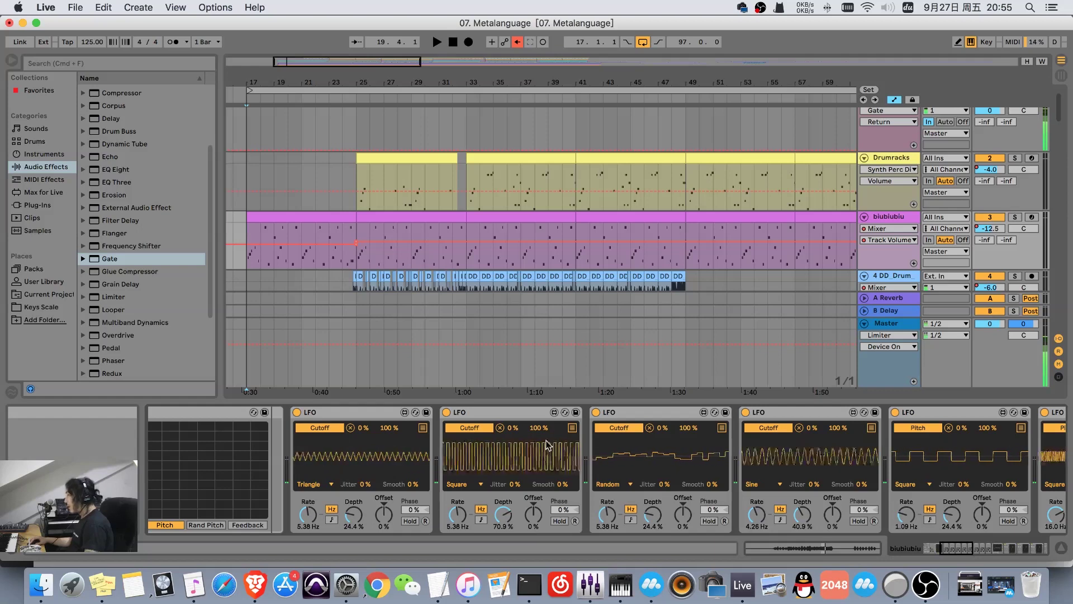
{"action": "left_click", "coordinate": [941, 547]}
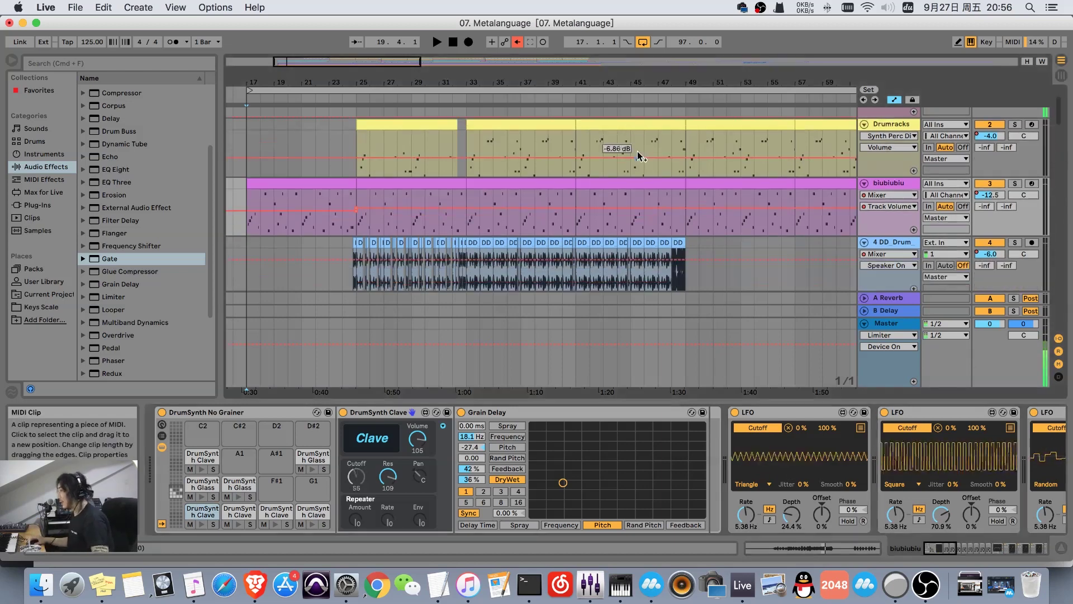
{"action": "scroll", "coordinate": [911, 192], "scroll_direction": "down", "scroll_amount": 1}
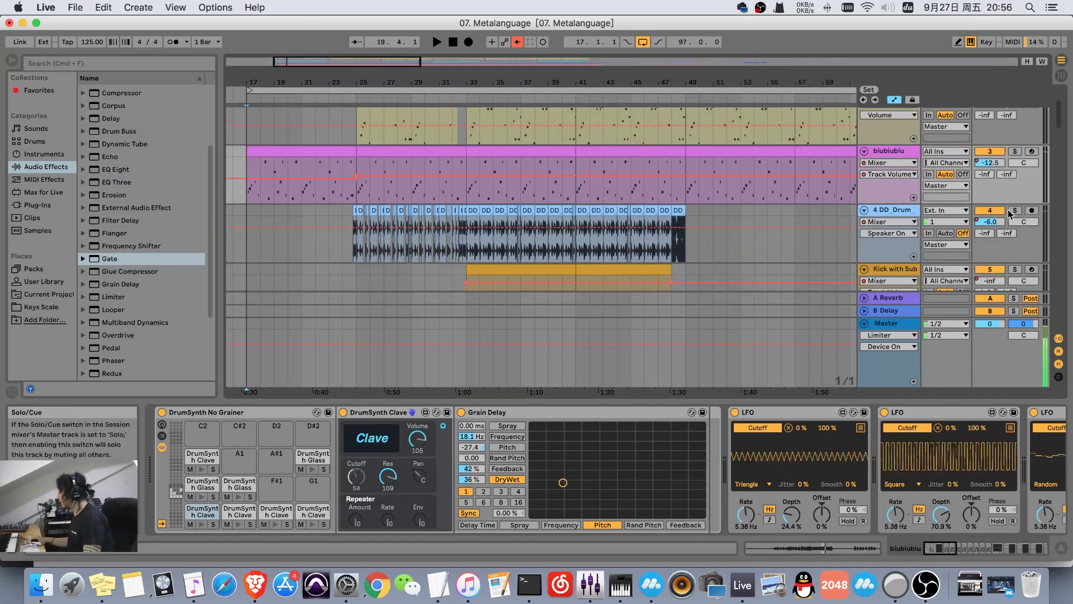
Copy one slice of the DD_Drum loop to bar 57 on its track and extend it to two bars.
{"action": "left_click_drag", "start_coordinate": [385, 84], "coordinate": [636, 82]}
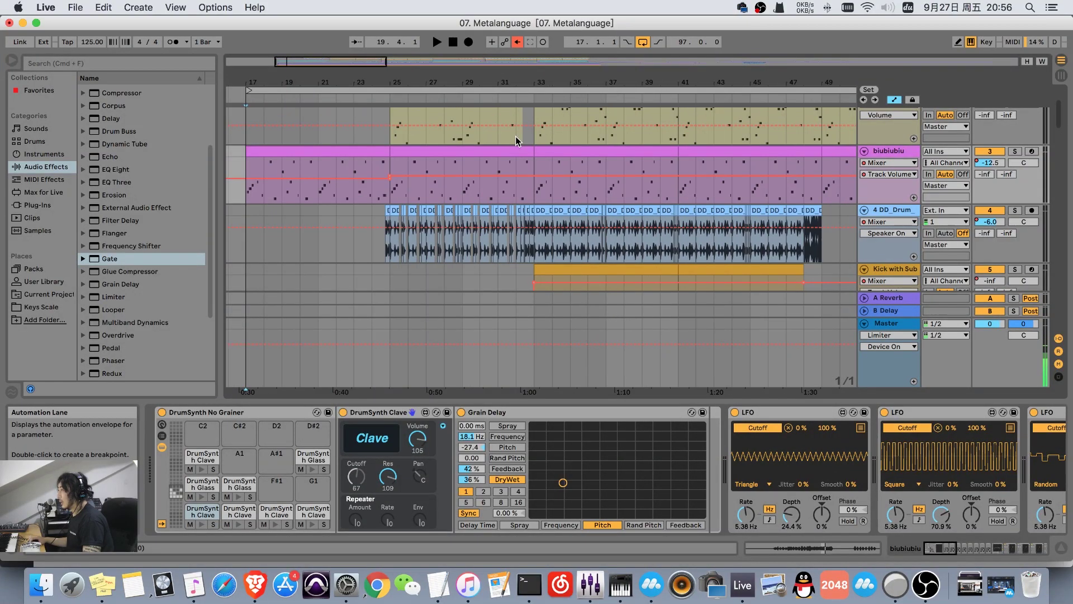
{"action": "left_click_drag", "start_coordinate": [773, 78], "coordinate": [698, 70]}
{"action": "left_click", "coordinate": [562, 211]}
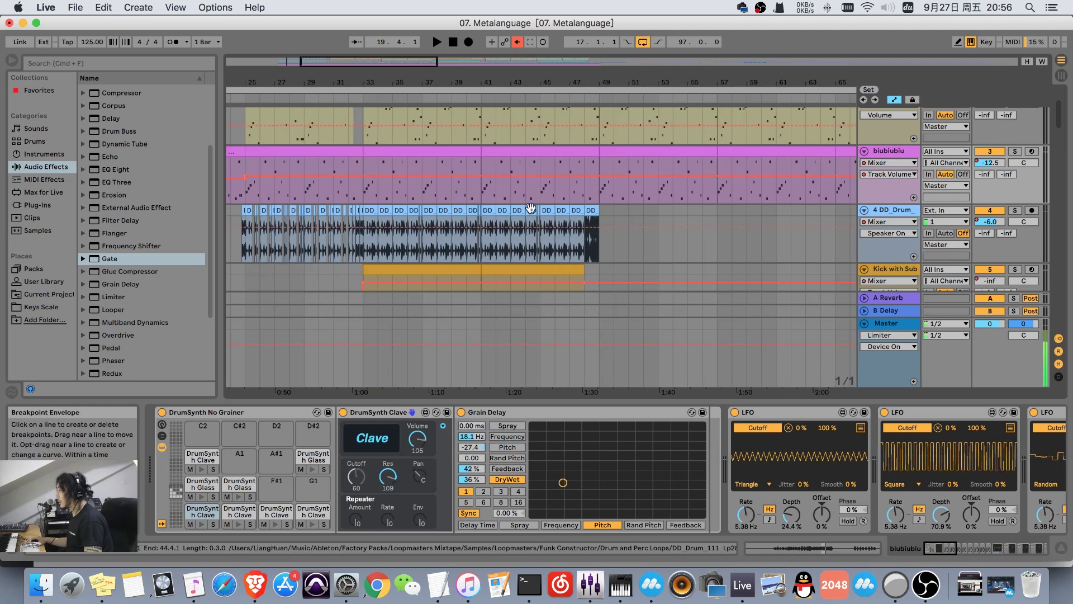
{"action": "left_click", "coordinate": [717, 238]}
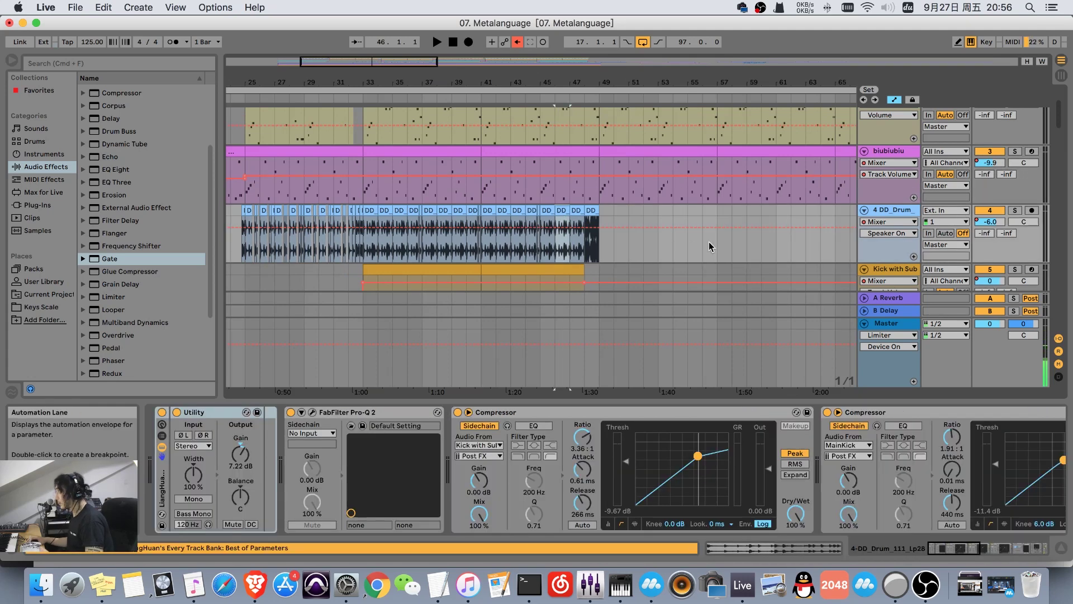
{"action": "key", "text": "super+v"}
{"action": "left_click_drag", "start_coordinate": [717, 210], "coordinate": [747, 215]}
{"action": "left_click", "coordinate": [711, 213]}
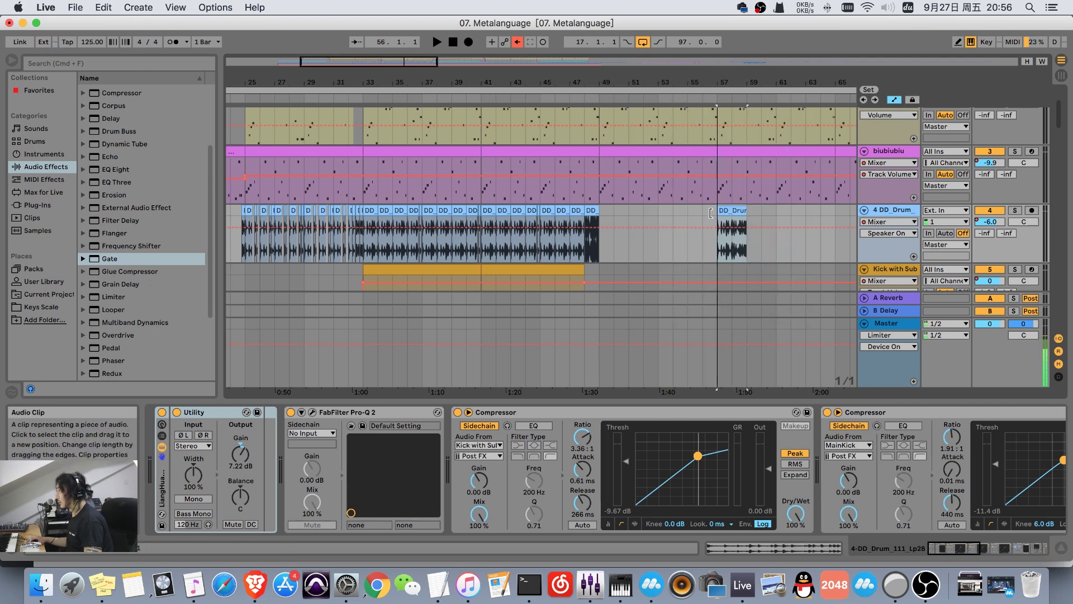
{"action": "key", "text": "plus"}
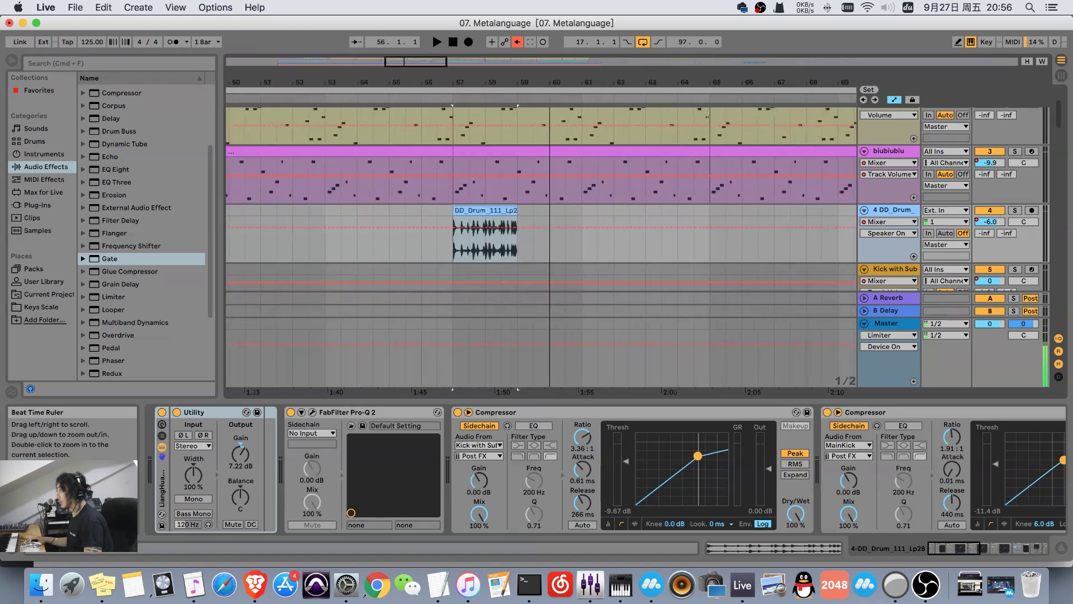
Play the two-bar loop copy at bar 57 with the DD_Drum track soloed, unsolo the track and delete the copy.
{"action": "left_click", "coordinate": [1016, 211]}
{"action": "key", "text": "space"}
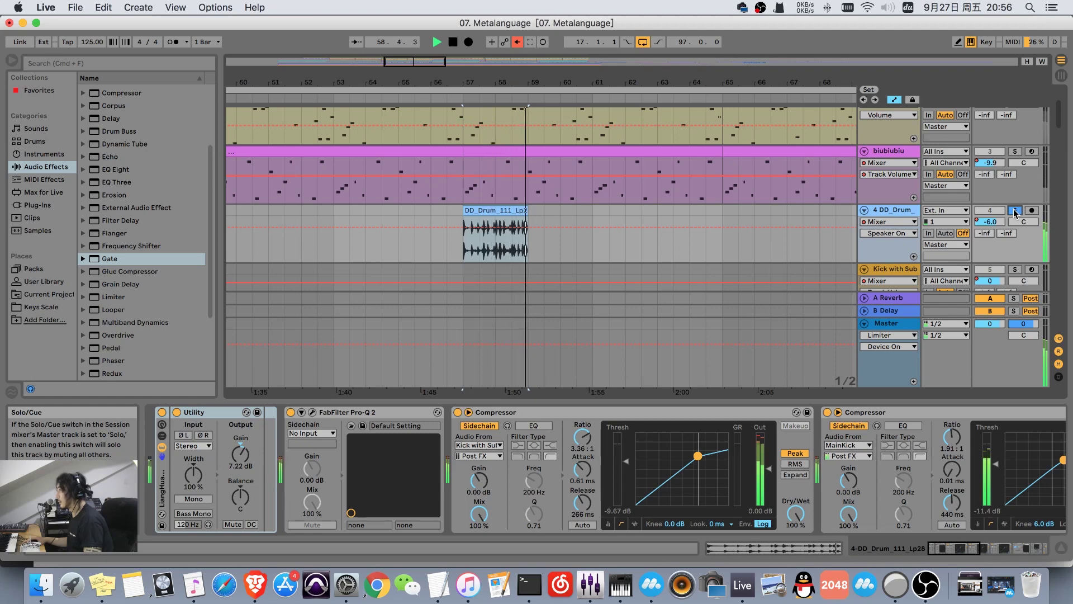
{"action": "scroll", "coordinate": [705, 168], "scroll_direction": "down", "scroll_amount": 5}
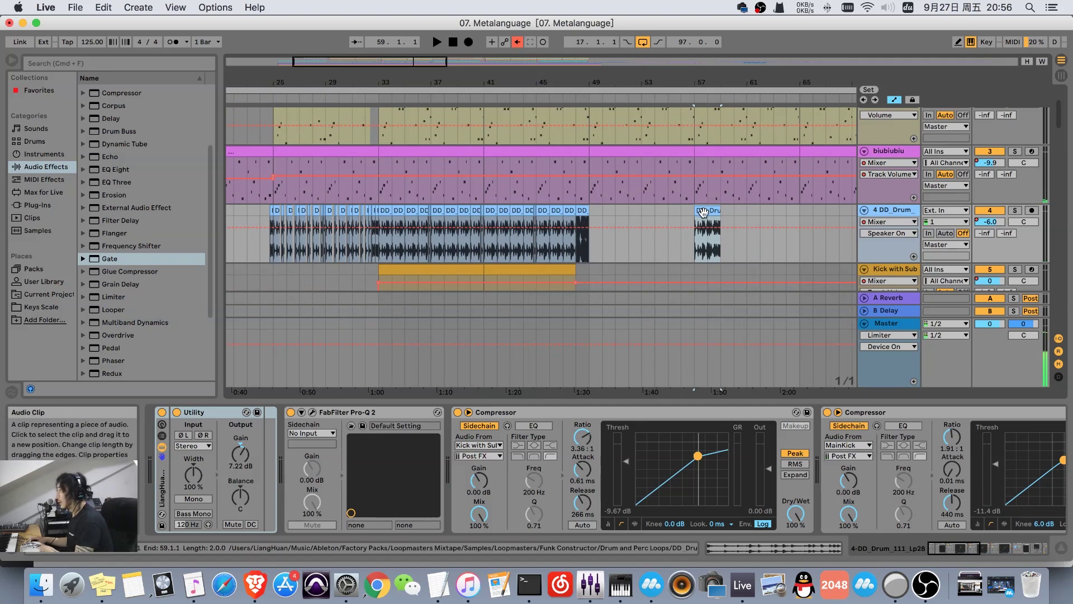
{"action": "key", "text": "Delete"}
Examine the cuts in the DD_Drum loop clips and play the track soloed from bar 25 and again from around bar 28.
{"action": "left_click_drag", "start_coordinate": [327, 82], "coordinate": [330, 96]}
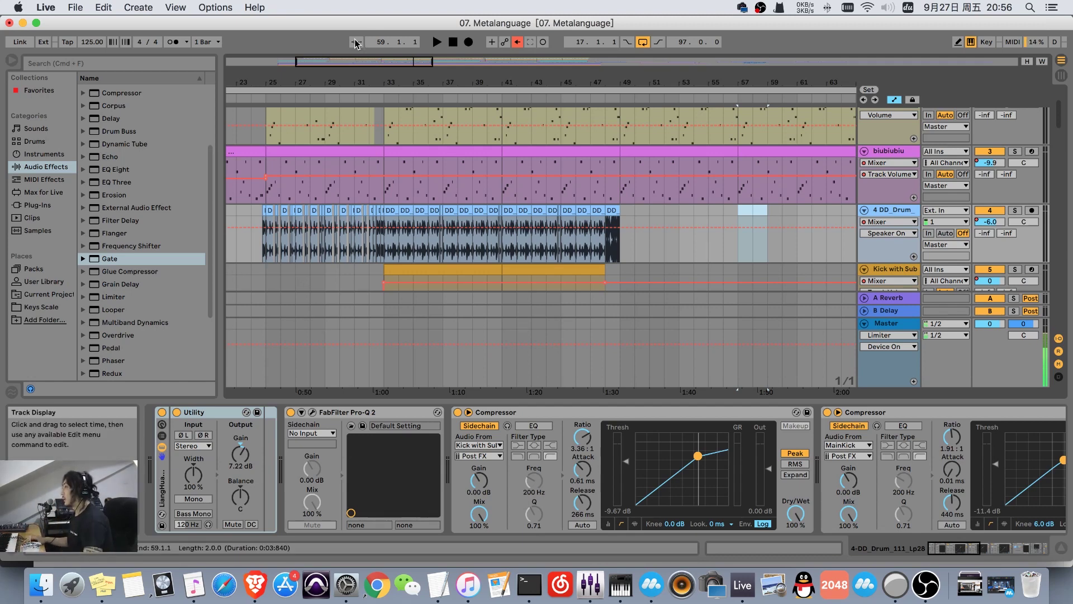
{"action": "left_click_drag", "start_coordinate": [414, 82], "coordinate": [615, 81]}
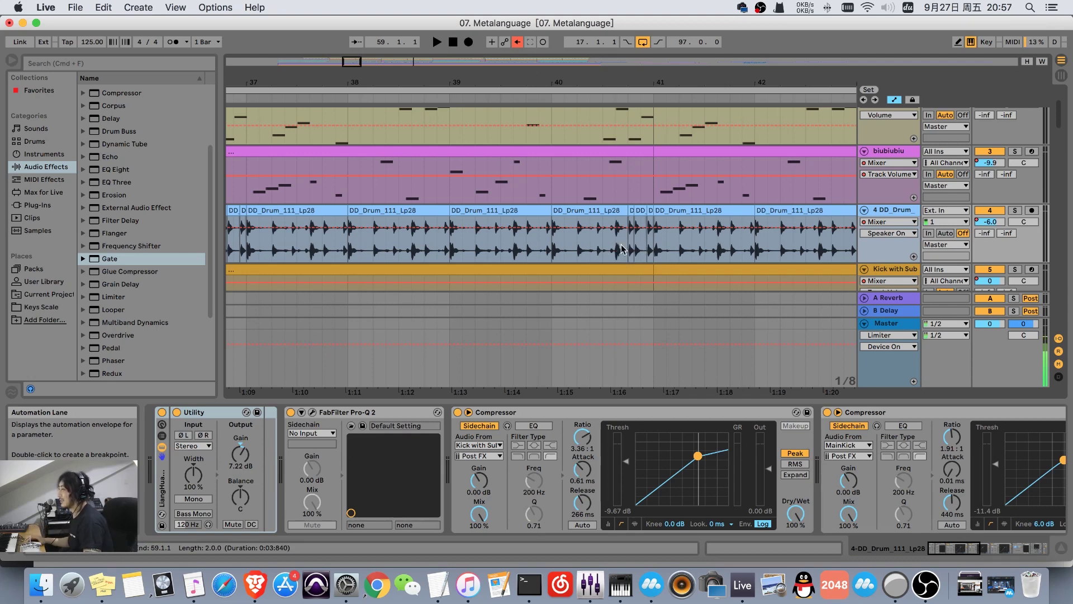
{"action": "mouse_move", "coordinate": [372, 82]}
{"action": "left_mouse_down"}
{"action": "mouse_move", "coordinate": [607, 84]}
{"action": "mouse_move", "coordinate": [611, 68]}
{"action": "mouse_move", "coordinate": [653, 67]}
{"action": "left_mouse_up"}
{"action": "mouse_move", "coordinate": [286, 82]}
{"action": "left_mouse_down"}
{"action": "mouse_move", "coordinate": [287, 96]}
{"action": "mouse_move", "coordinate": [320, 96]}
{"action": "left_mouse_up"}
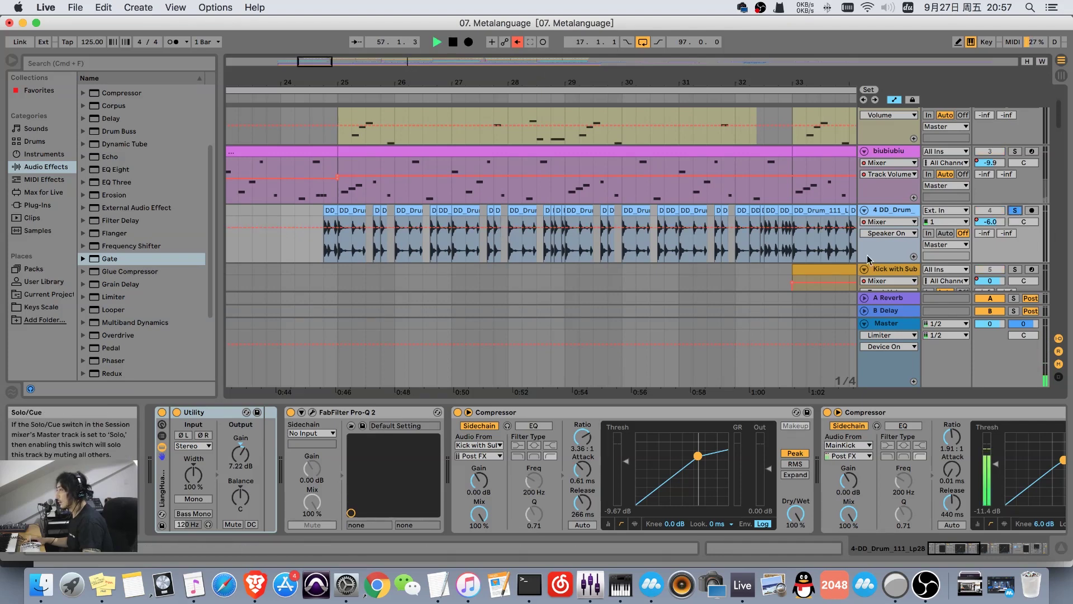
{"action": "key", "text": "space"}
{"action": "left_click", "coordinate": [345, 256]}
{"action": "key", "text": "space"}
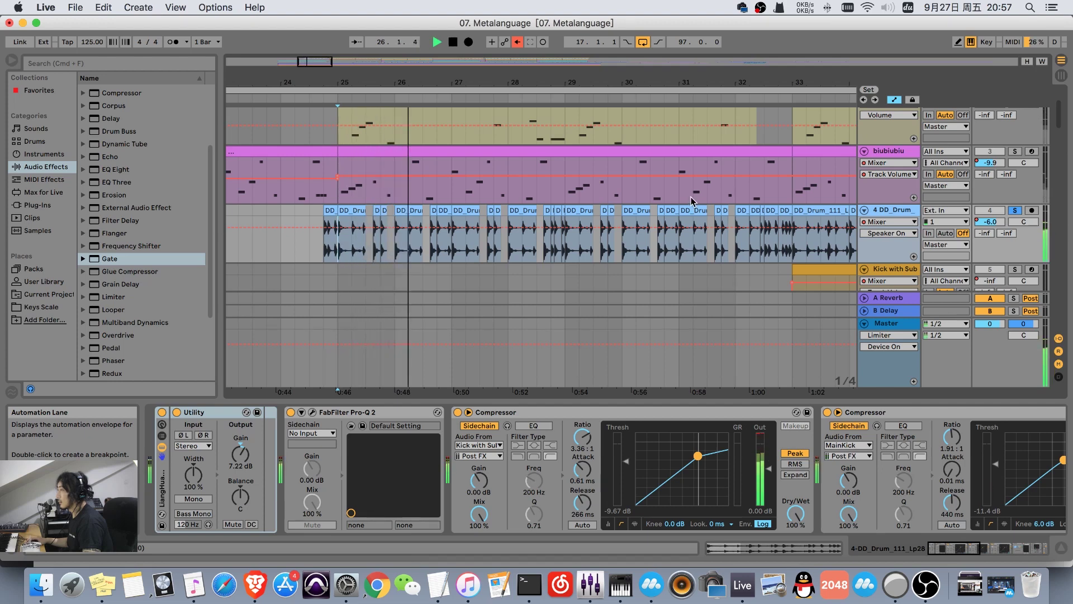
{"action": "key", "text": "space"}
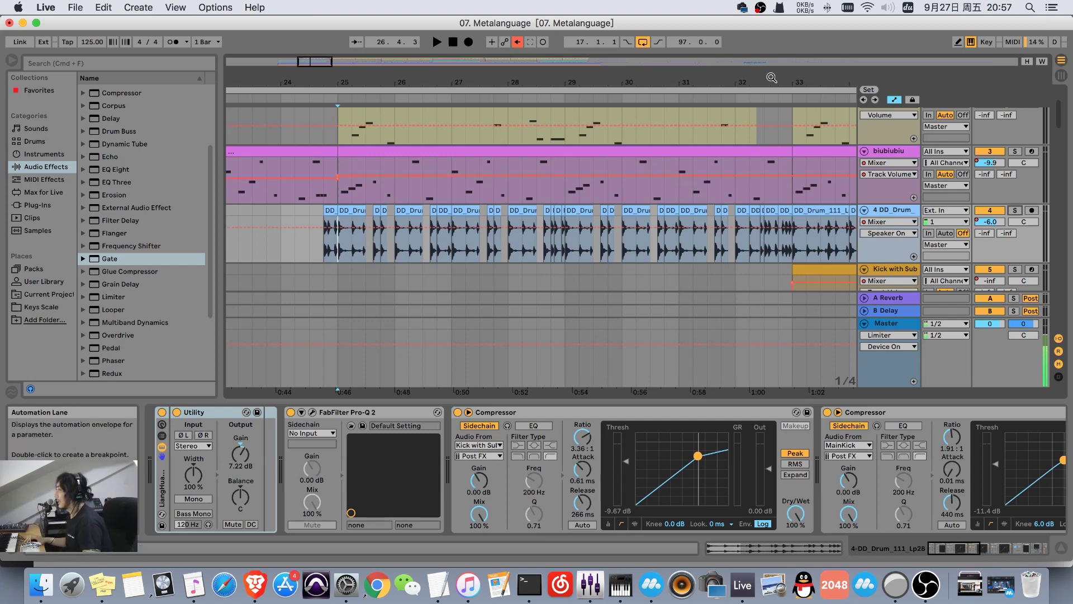
{"action": "left_click_drag", "start_coordinate": [772, 77], "coordinate": [402, 232]}
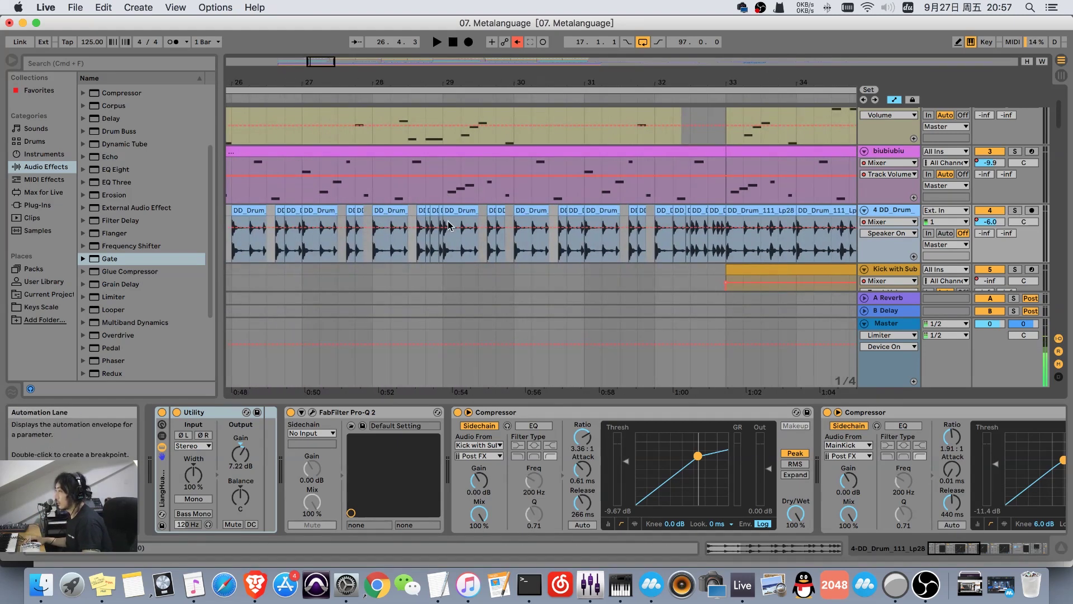
{"action": "left_click", "coordinate": [1016, 210]}
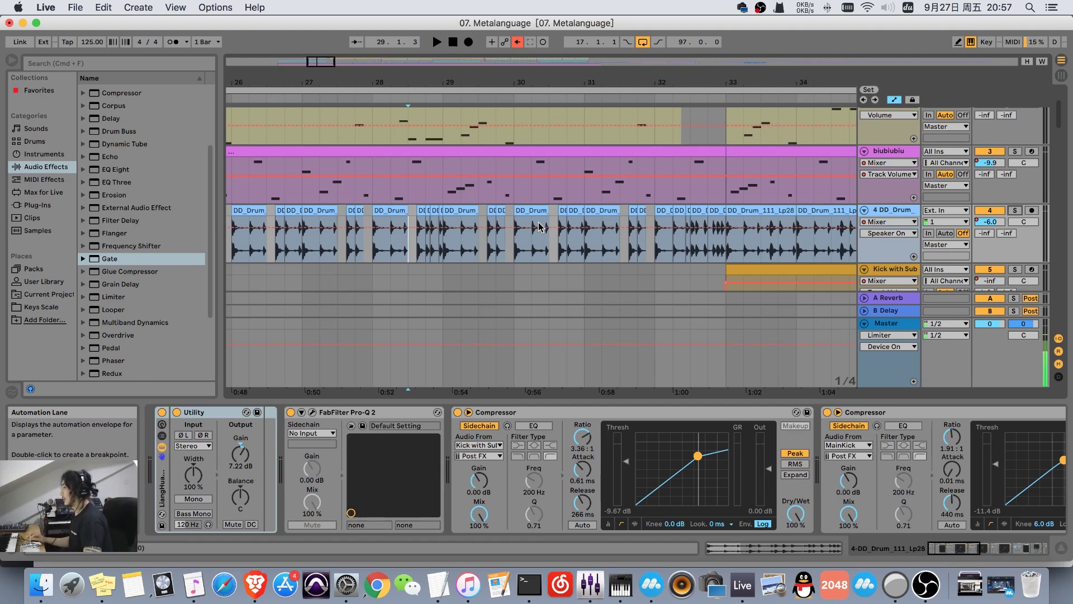
Look over the percussion clips across the arrangement, from the Drumracks track down to the Hihat 1 track.
{"action": "mouse_move", "coordinate": [760, 86]}
{"action": "left_mouse_down"}
{"action": "mouse_move", "coordinate": [759, 62]}
{"action": "mouse_move", "coordinate": [757, 84]}
{"action": "left_mouse_up"}
{"action": "scroll", "coordinate": [637, 117], "scroll_direction": "up", "scroll_amount": 3}
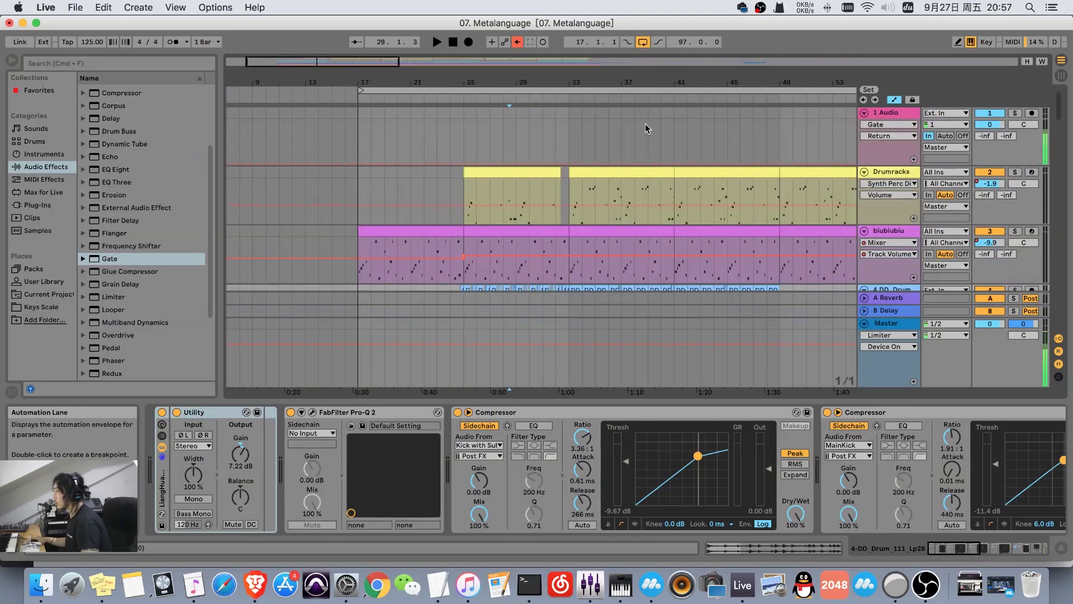
{"action": "scroll", "coordinate": [645, 126], "scroll_direction": "down", "scroll_amount": 3}
{"action": "scroll", "coordinate": [682, 120], "scroll_direction": "up", "scroll_amount": 3}
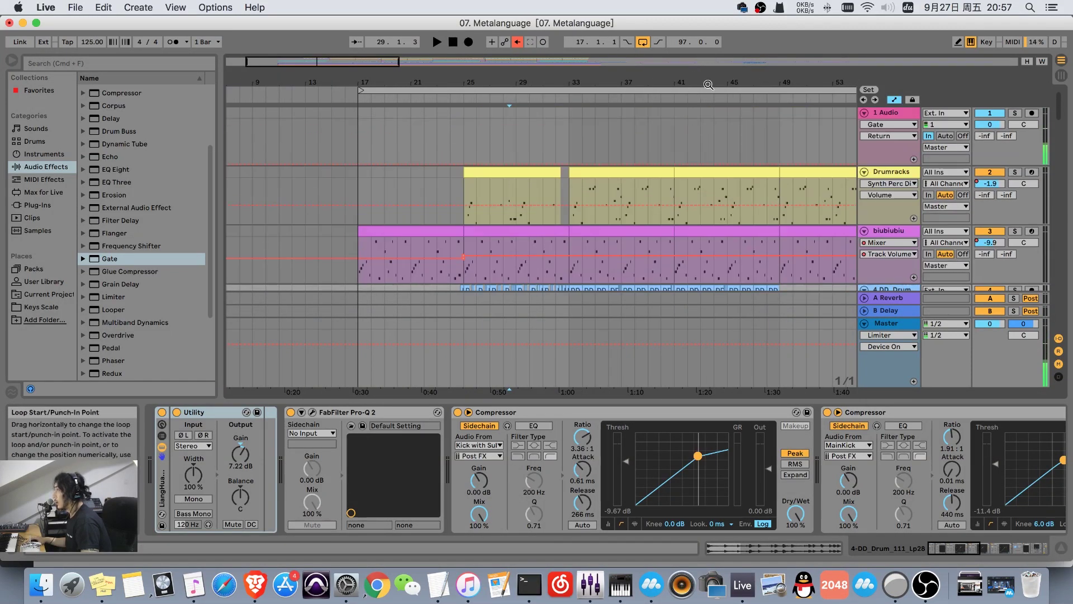
{"action": "key", "text": "minus"}
{"action": "scroll", "coordinate": [421, 159], "scroll_direction": "down", "scroll_amount": 3}
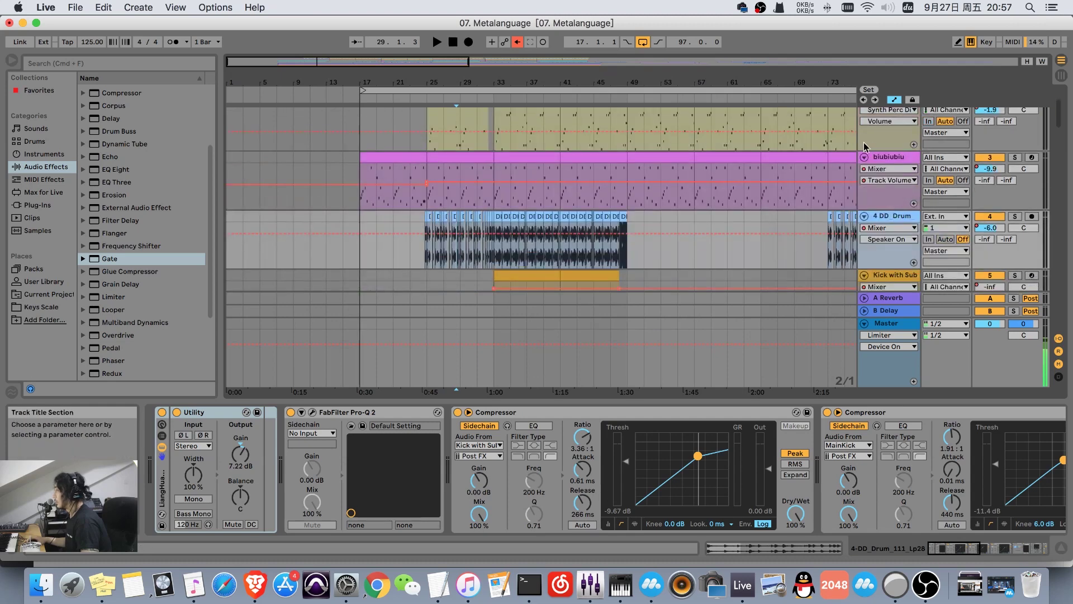
{"action": "scroll", "coordinate": [412, 207], "scroll_direction": "down", "scroll_amount": 5}
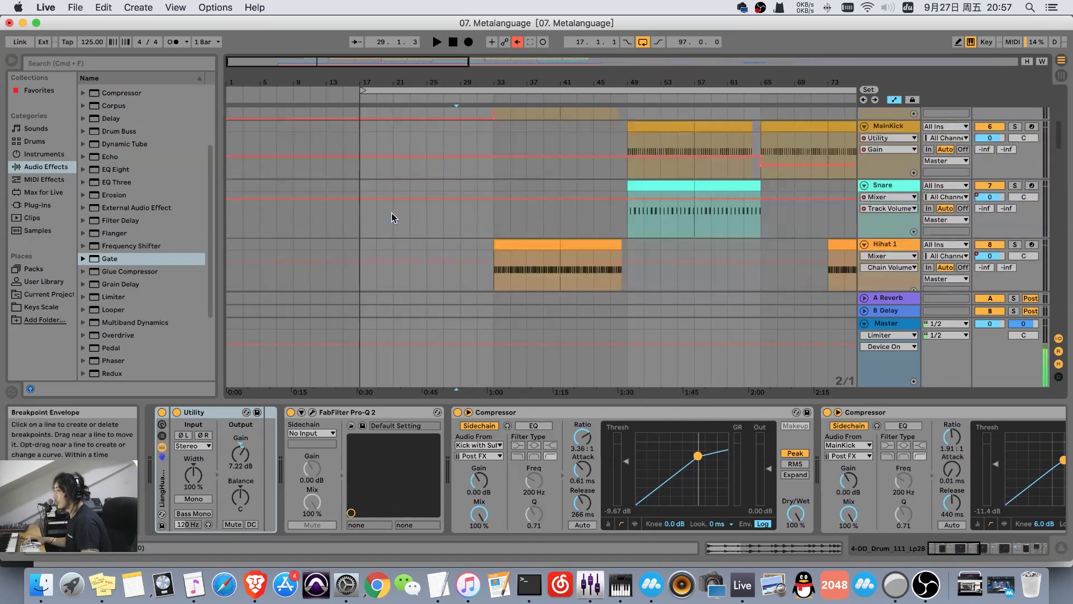
{"action": "scroll", "coordinate": [394, 216], "scroll_direction": "up", "scroll_amount": 7}
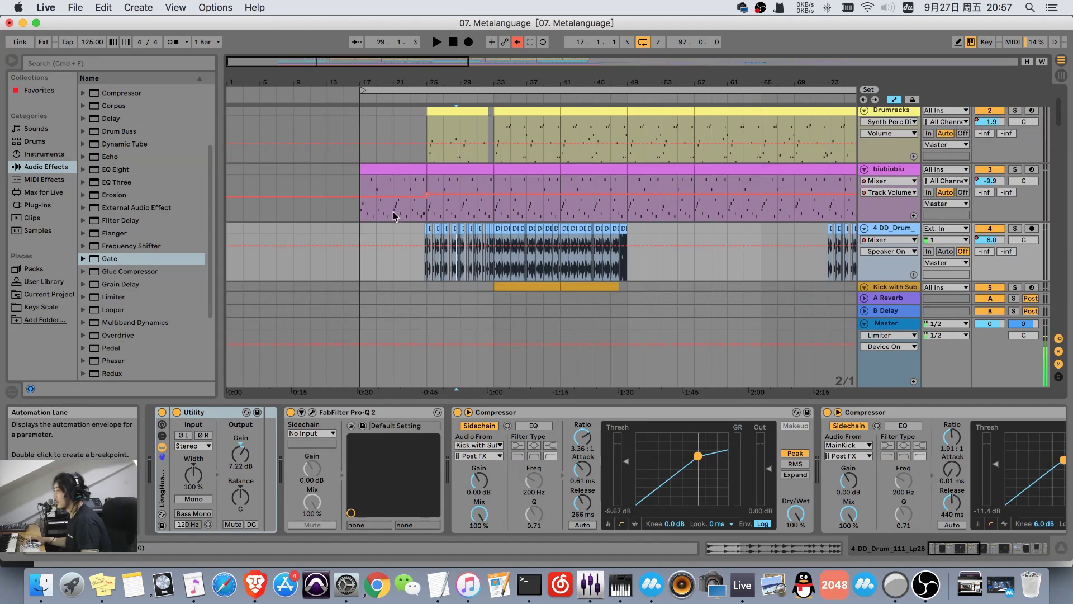
Play the full arrangement from bar 23 while looking through the tracks down to the Ambient ones, and stop playback.
{"action": "left_click", "coordinate": [408, 180]}
{"action": "key", "text": "space"}
{"action": "scroll", "coordinate": [419, 173], "scroll_direction": "down", "scroll_amount": 5}
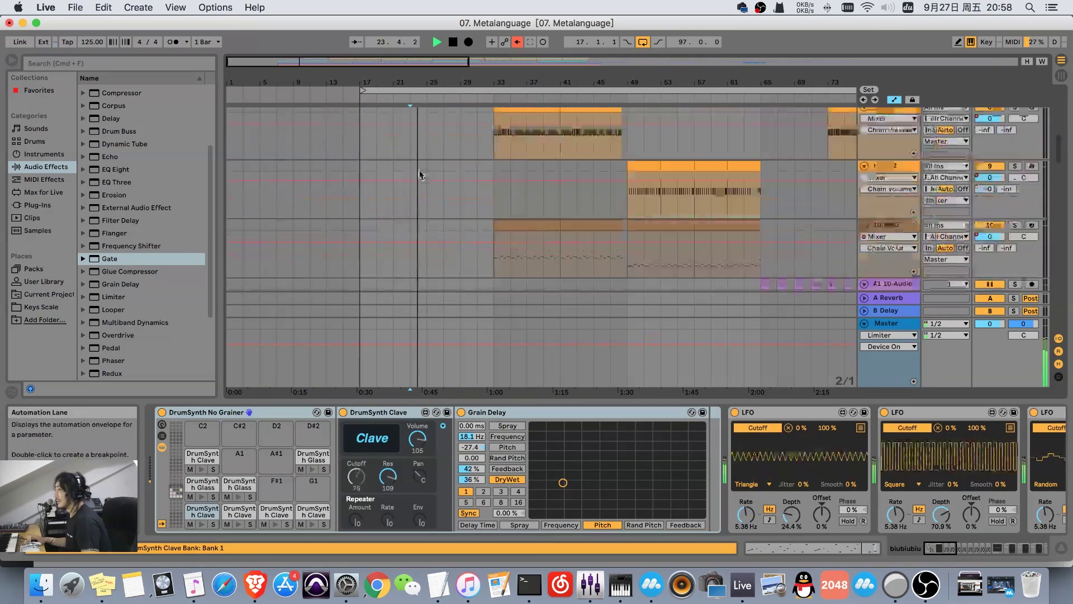
{"action": "scroll", "coordinate": [429, 231], "scroll_direction": "up", "scroll_amount": 7}
{"action": "scroll", "coordinate": [429, 226], "scroll_direction": "down", "scroll_amount": 8}
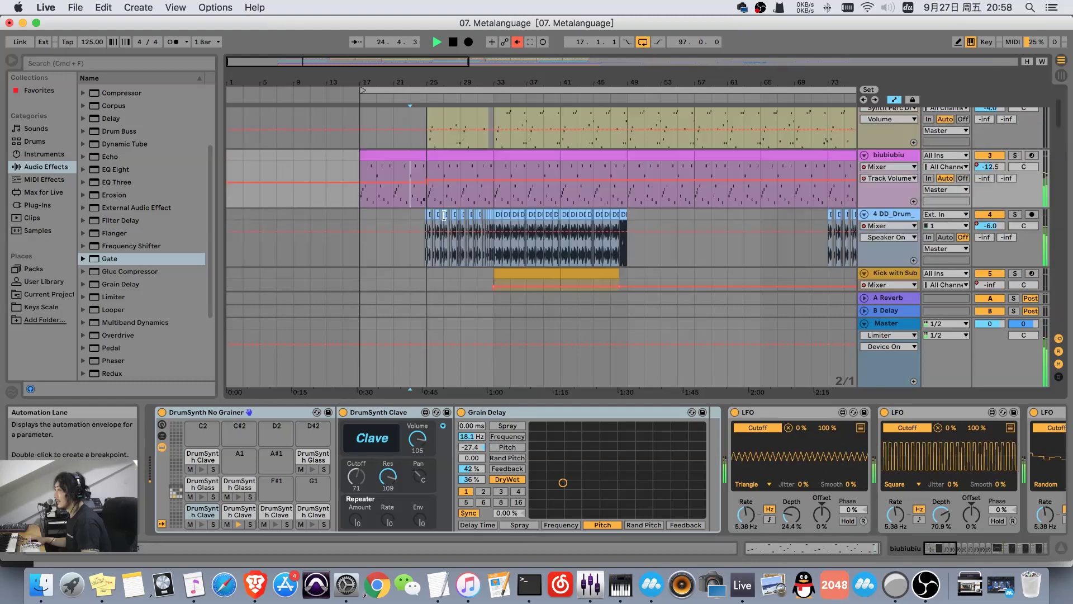
{"action": "scroll", "coordinate": [447, 217], "scroll_direction": "down", "scroll_amount": 10}
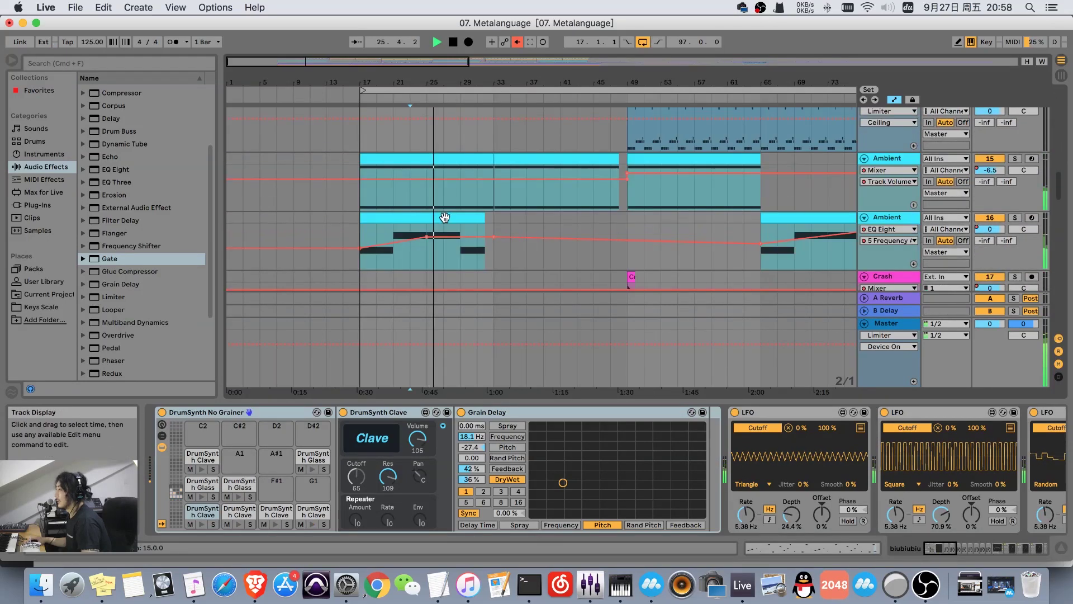
{"action": "key", "text": "space"}
Show the Intro guitar's device chain, open its Neutron 2 plug-in window to inspect the modules, and close it.
{"action": "left_click", "coordinate": [894, 169]}
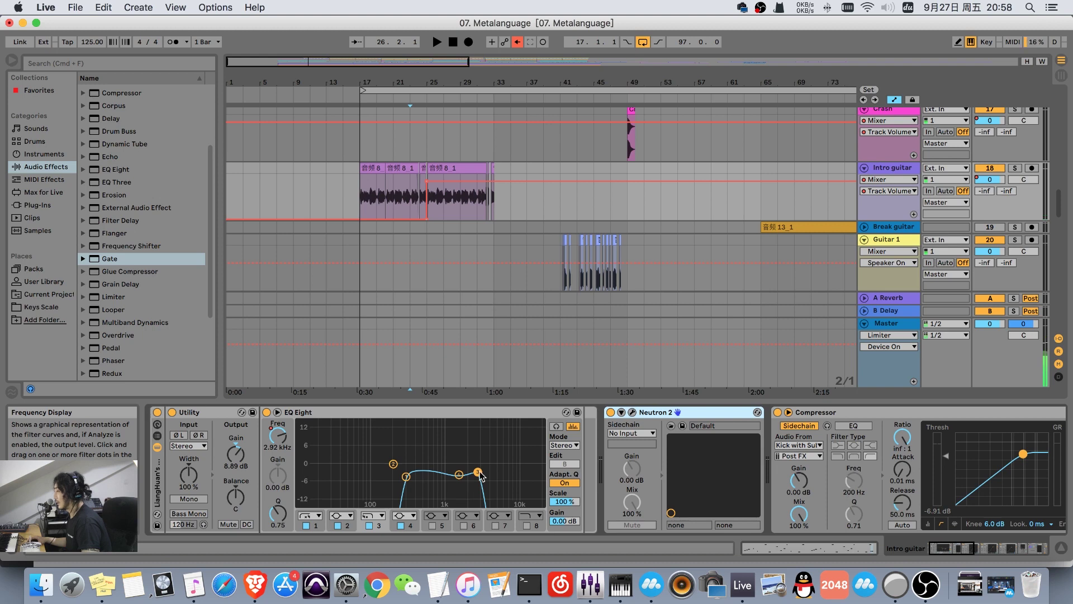
{"action": "scroll", "coordinate": [428, 174], "scroll_direction": "up", "scroll_amount": 1}
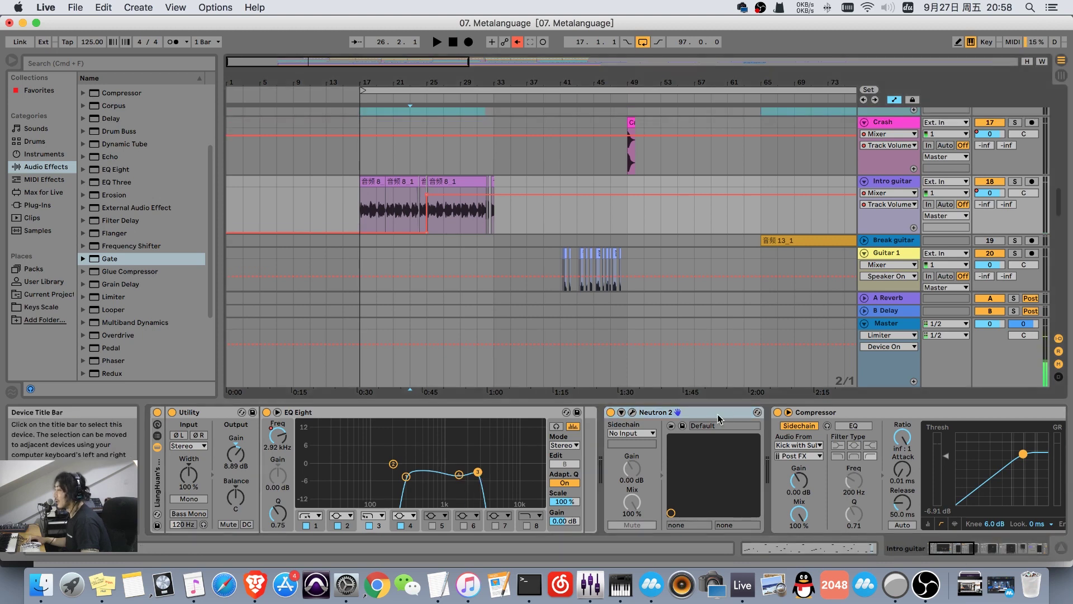
{"action": "scroll", "coordinate": [570, 220], "scroll_direction": "up", "scroll_amount": 5}
{"action": "scroll", "coordinate": [570, 220], "scroll_direction": "down", "scroll_amount": 6}
{"action": "left_click", "coordinate": [642, 415]}
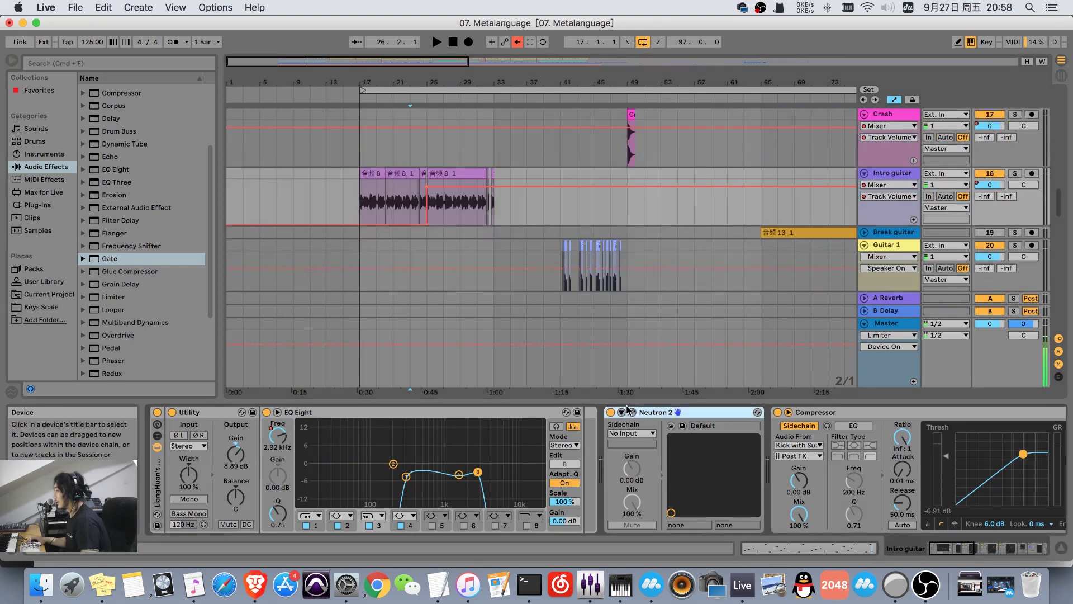
{"action": "left_click", "coordinate": [612, 425]}
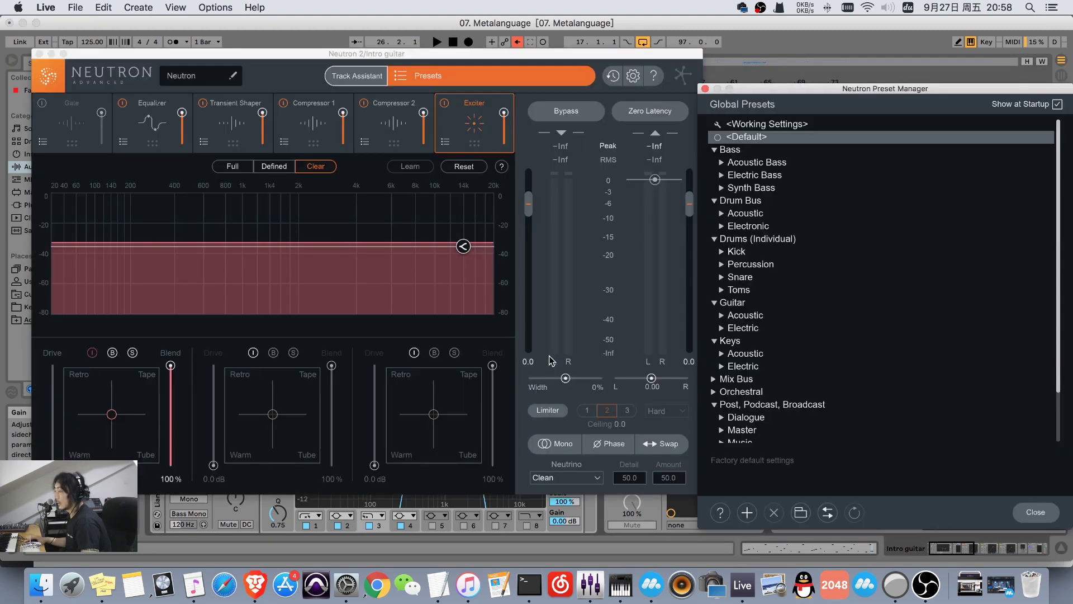
{"action": "left_click", "coordinate": [38, 54]}
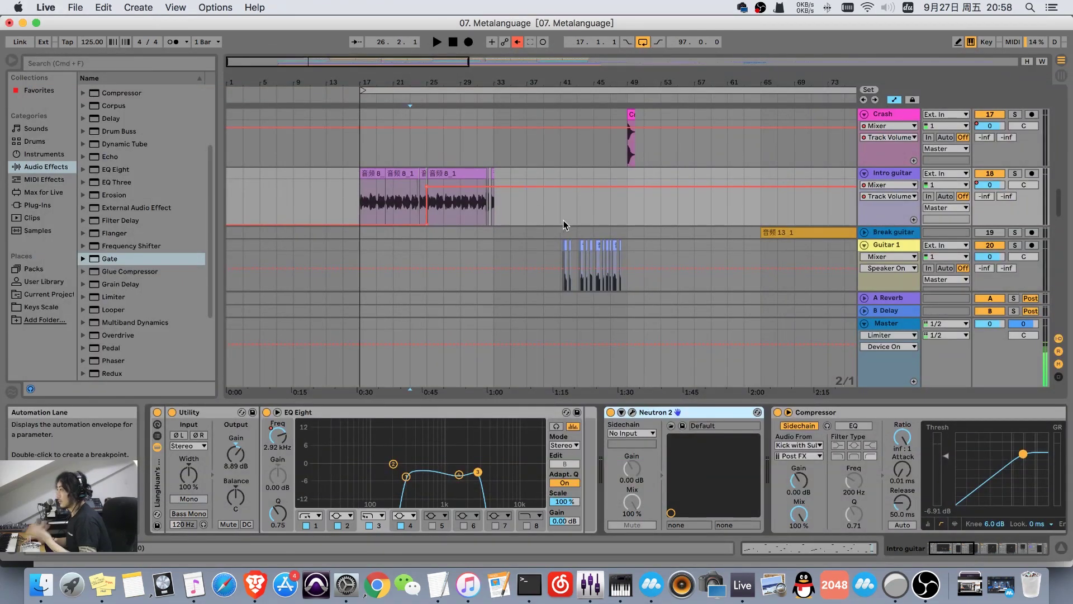
Compare the Intro guitar, Guitar 1 and Guitar 2 clips, checking the device chains of Guitar 1 and Intro guitar.
{"action": "scroll", "coordinate": [540, 82], "scroll_direction": "right", "scroll_amount": 5}
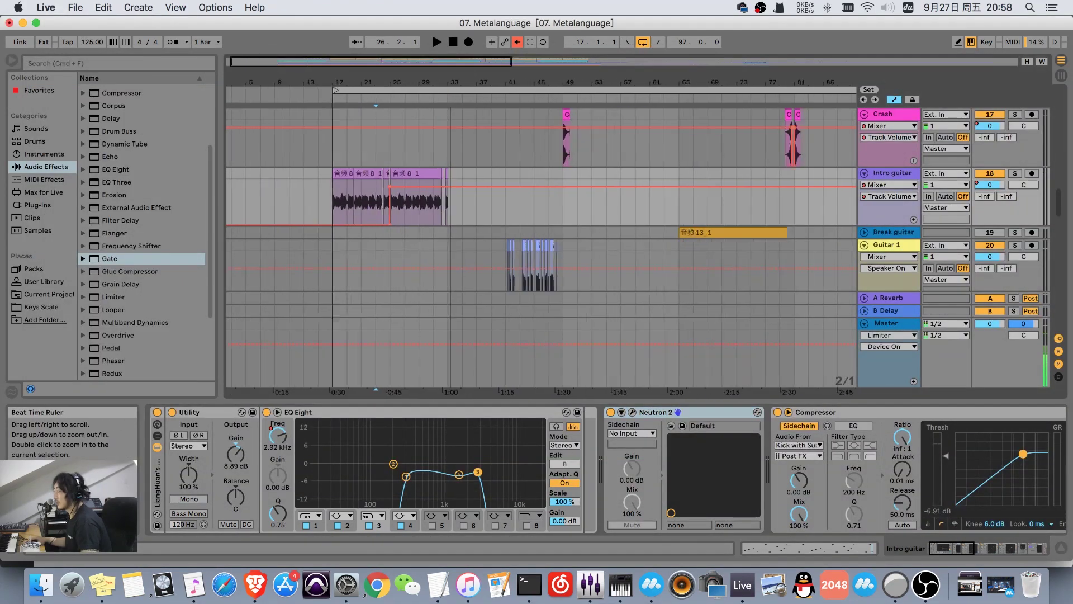
{"action": "scroll", "coordinate": [471, 163], "scroll_direction": "up", "scroll_amount": 5}
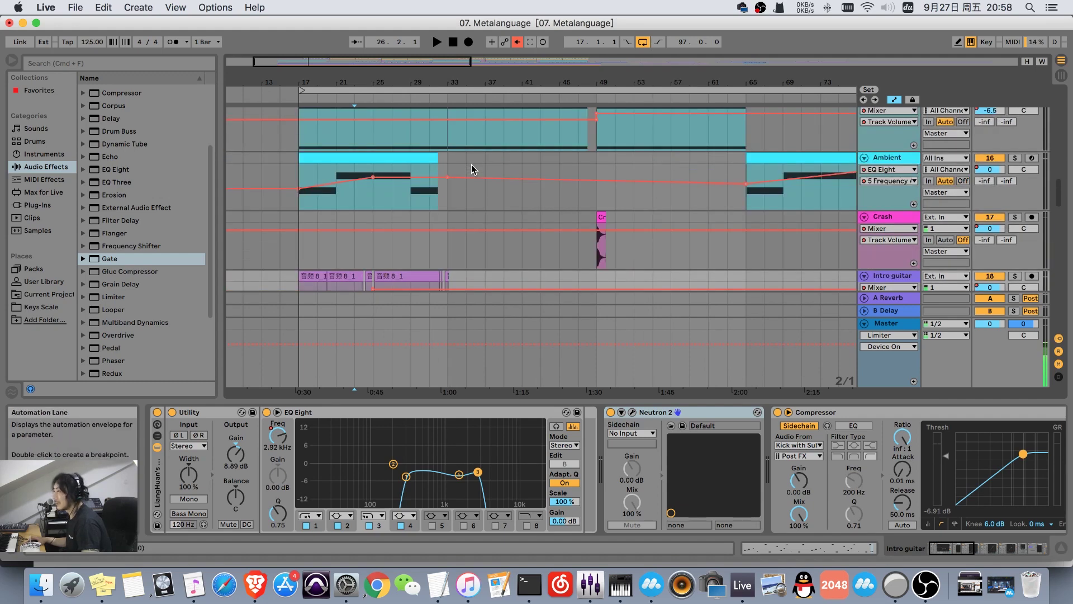
{"action": "scroll", "coordinate": [477, 167], "scroll_direction": "down", "scroll_amount": 10}
{"action": "scroll", "coordinate": [509, 154], "scroll_direction": "up", "scroll_amount": 4}
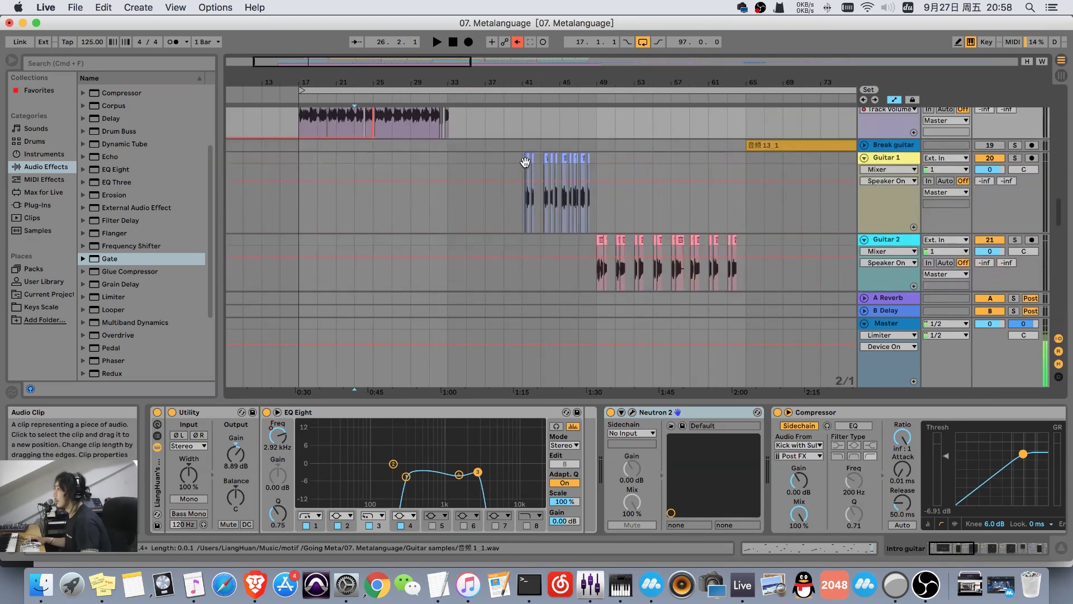
{"action": "scroll", "coordinate": [520, 260], "scroll_direction": "up", "scroll_amount": 3}
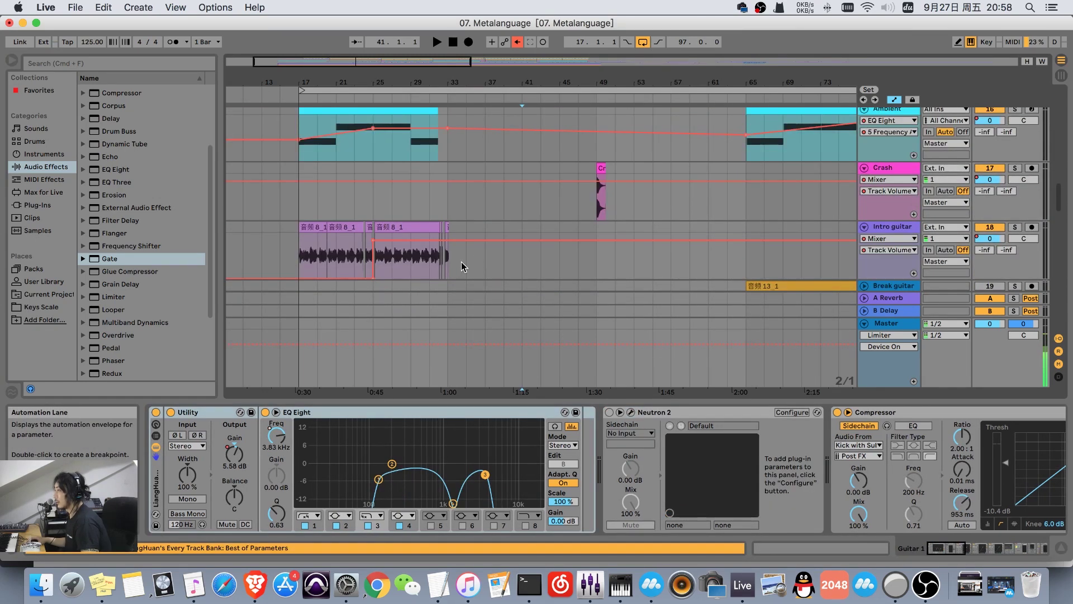
{"action": "left_click", "coordinate": [454, 261]}
{"action": "scroll", "coordinate": [489, 235], "scroll_direction": "down", "scroll_amount": 6}
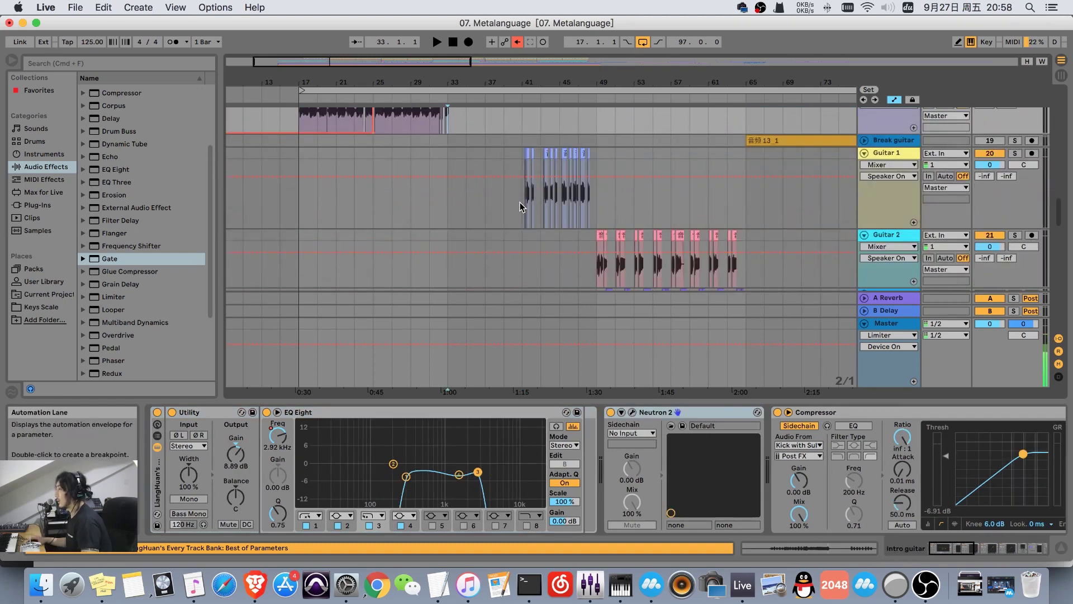
Play the arrangement from bar 31 on the Guitar 1 track while surveying the following sections.
{"action": "scroll", "coordinate": [521, 213], "scroll_direction": "up", "scroll_amount": 1}
{"action": "scroll", "coordinate": [748, 198], "scroll_direction": "up", "scroll_amount": 2}
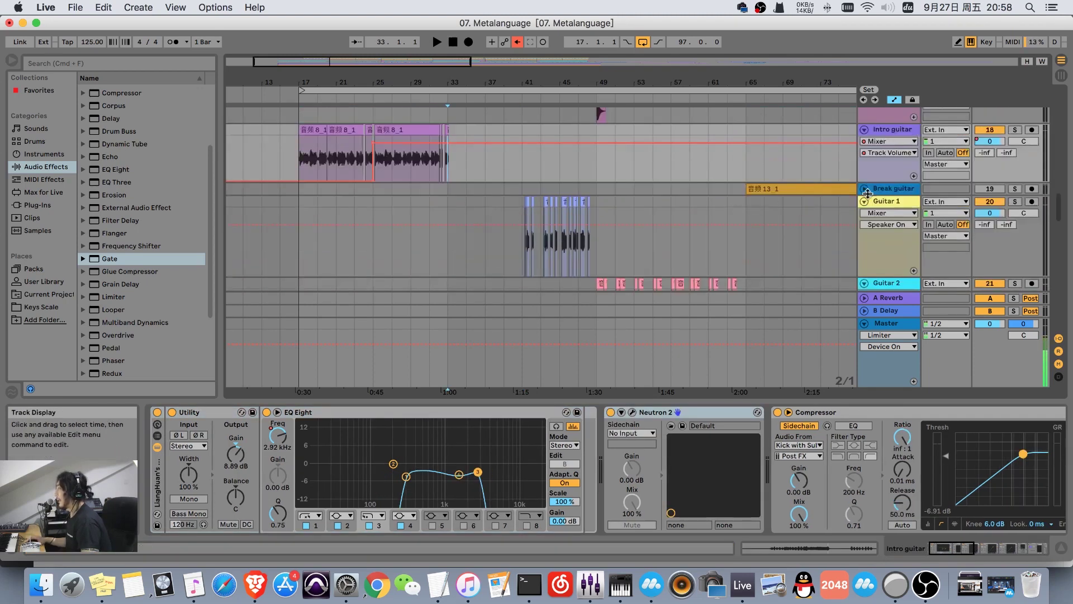
{"action": "left_click", "coordinate": [423, 254]}
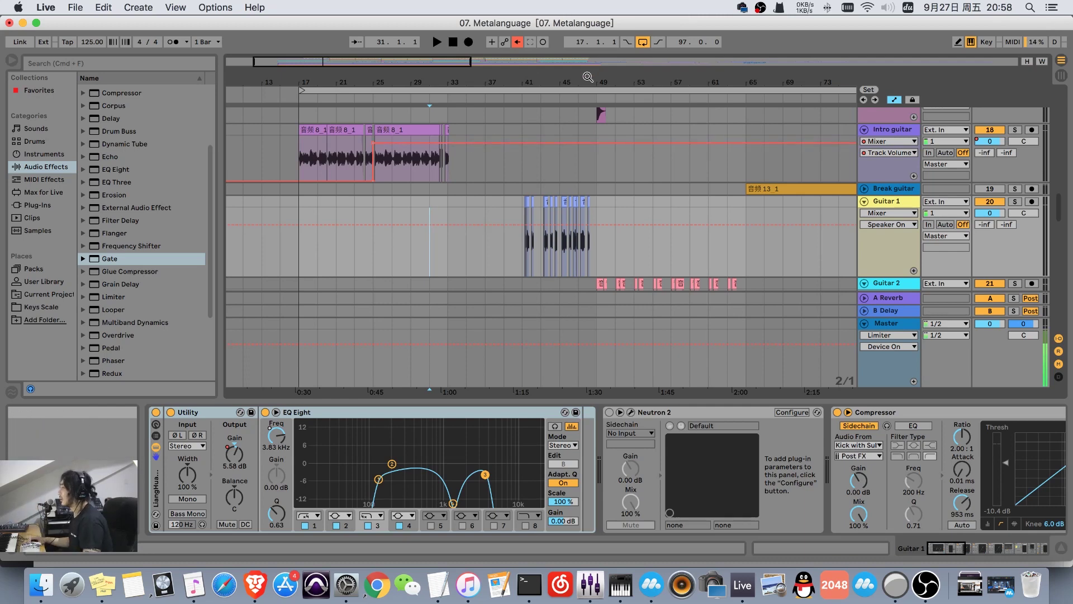
{"action": "mouse_move", "coordinate": [587, 82]}
{"action": "left_mouse_down"}
{"action": "mouse_move", "coordinate": [584, 53]}
{"action": "mouse_move", "coordinate": [591, 78]}
{"action": "mouse_move", "coordinate": [591, 67]}
{"action": "left_mouse_up"}
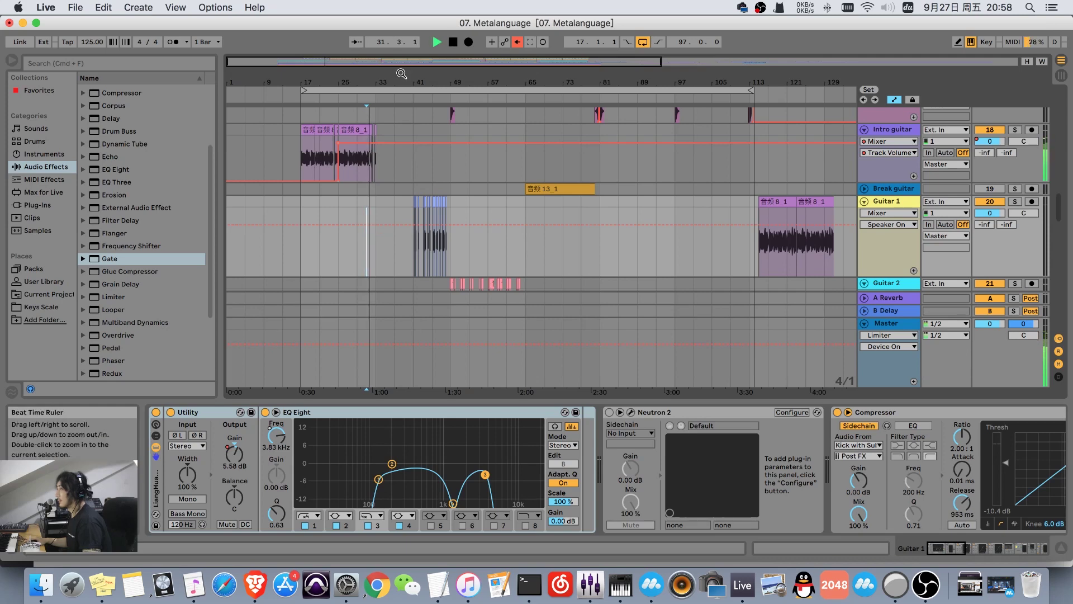
{"action": "left_click_drag", "start_coordinate": [405, 68], "coordinate": [403, 73]}
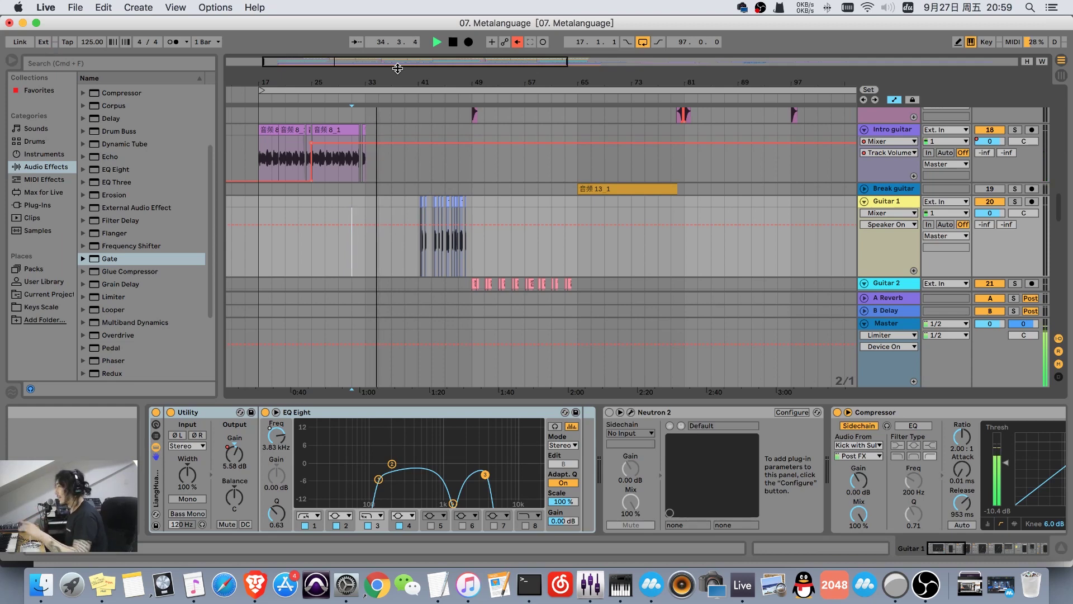
{"action": "scroll", "coordinate": [420, 150], "scroll_direction": "up", "scroll_amount": 10}
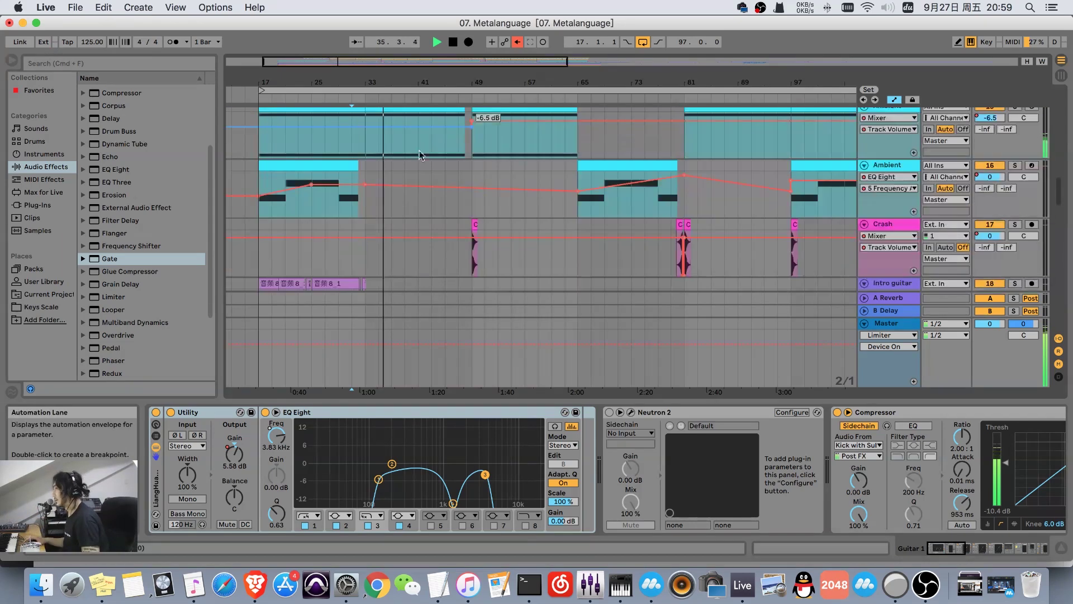
Show the 10 ABL3 track's device chain, hide its plug-in window, and inspect the Compressor, EQ Eight and Limiter further along the chain.
{"action": "scroll", "coordinate": [470, 169], "scroll_direction": "down", "scroll_amount": 3}
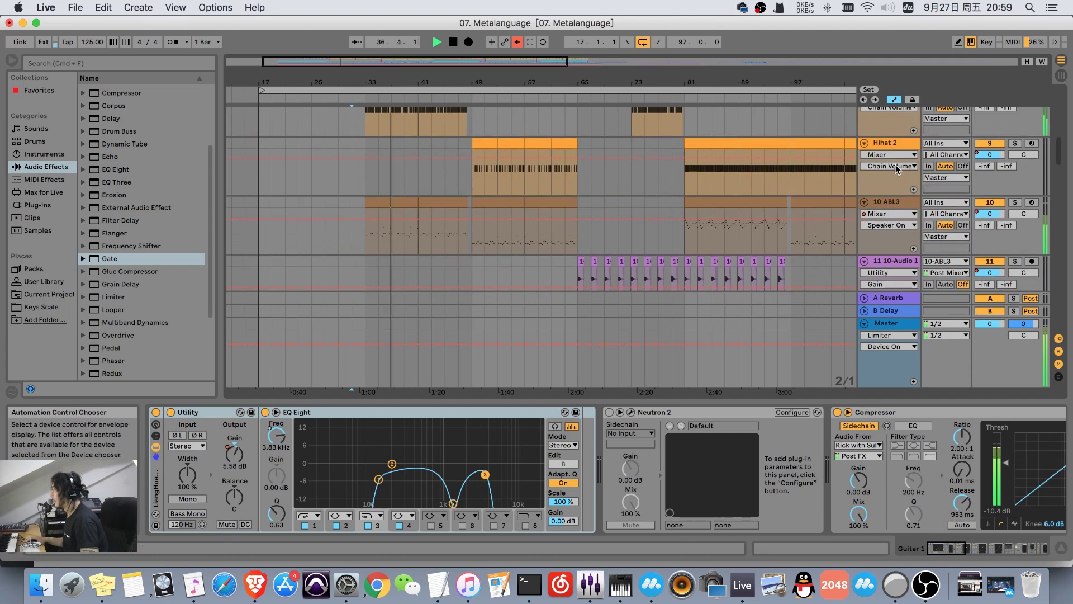
{"action": "left_click", "coordinate": [893, 203]}
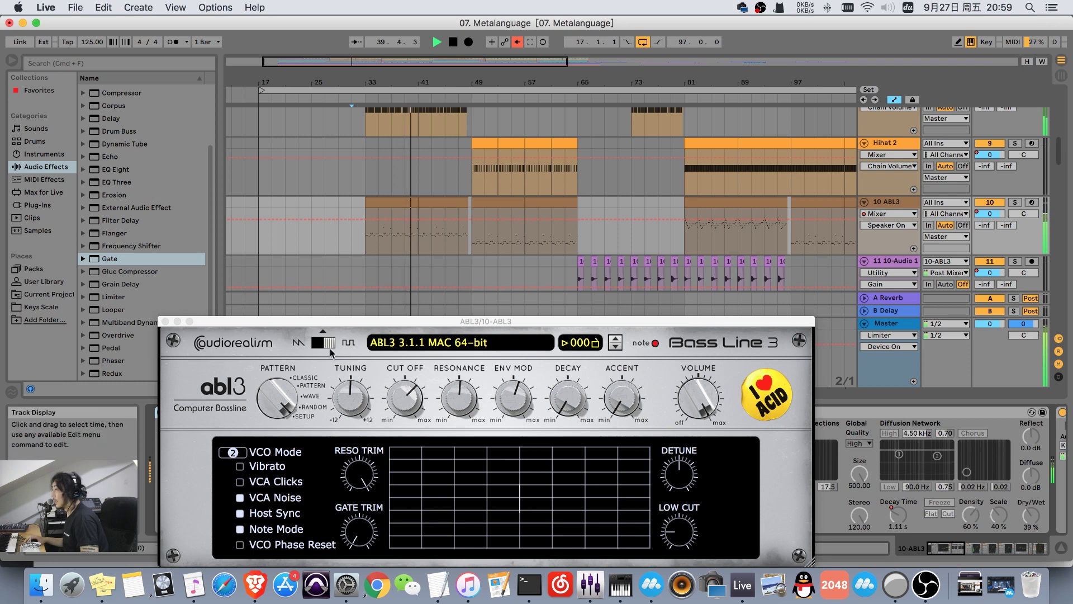
{"action": "key", "text": "super+alt+p"}
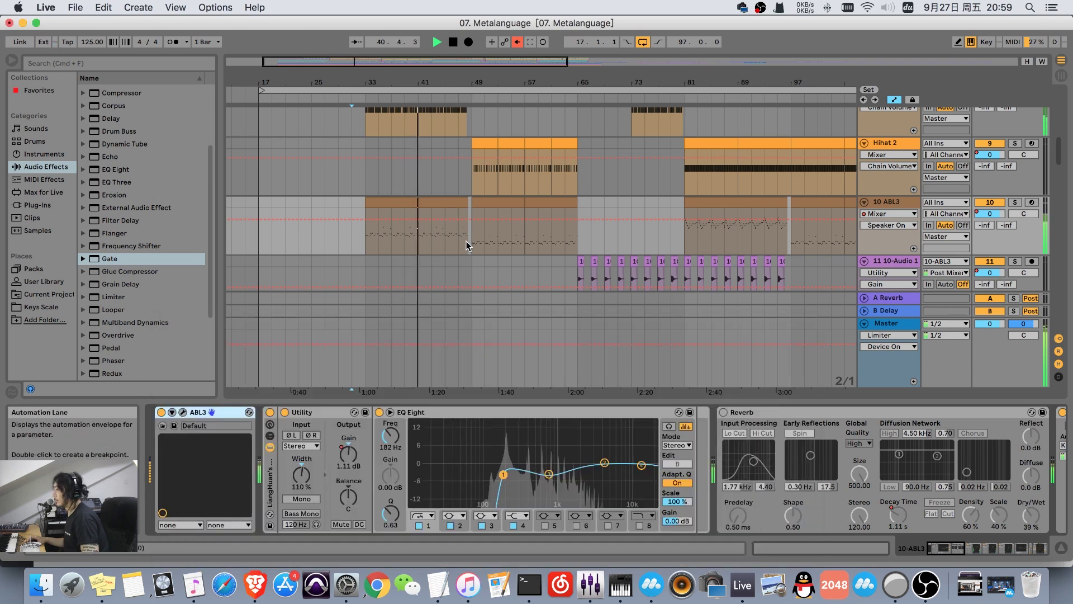
{"action": "left_click_drag", "start_coordinate": [951, 546], "coordinate": [1020, 547]}
{"action": "scroll", "coordinate": [496, 210], "scroll_direction": "down", "scroll_amount": 2}
{"action": "scroll", "coordinate": [475, 192], "scroll_direction": "up", "scroll_amount": 2}
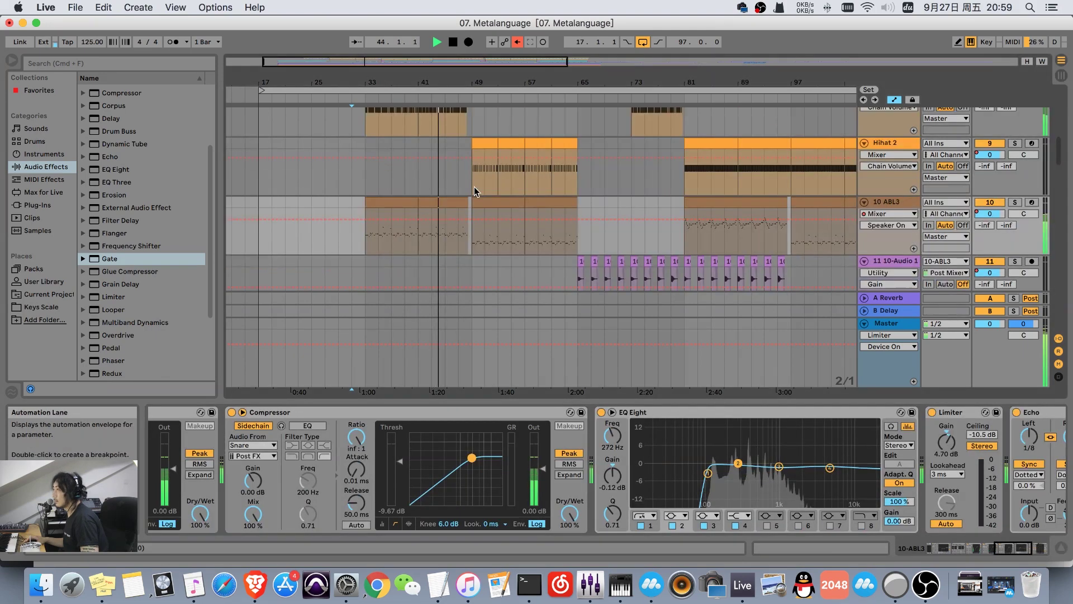
Stop playback and inspect Guitar 1's device chain, including the Amp and the Dry and Chain chains of its Audio Effect Rack.
{"action": "scroll", "coordinate": [474, 191], "scroll_direction": "down", "scroll_amount": 15}
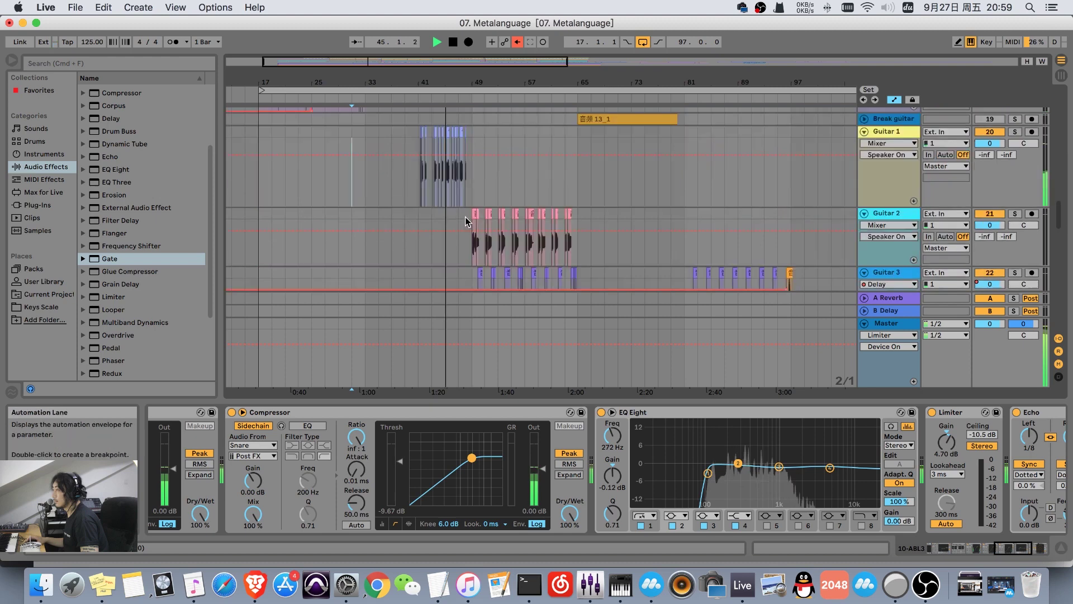
{"action": "scroll", "coordinate": [771, 106], "scroll_direction": "up", "scroll_amount": 2}
{"action": "key", "text": "space"}
{"action": "left_click", "coordinate": [887, 125]}
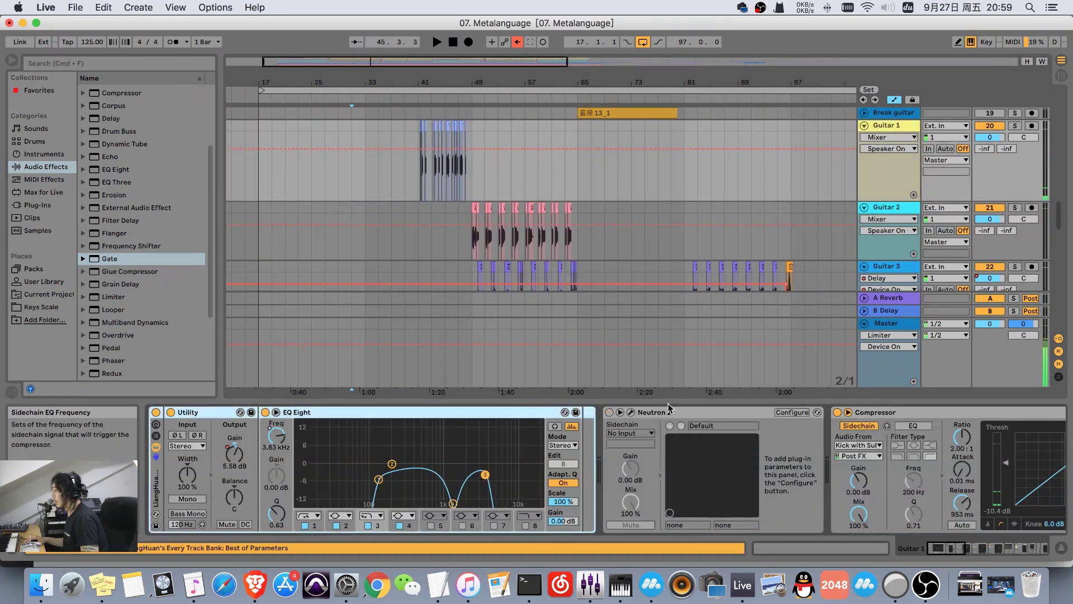
{"action": "left_click_drag", "start_coordinate": [952, 550], "coordinate": [1009, 551]}
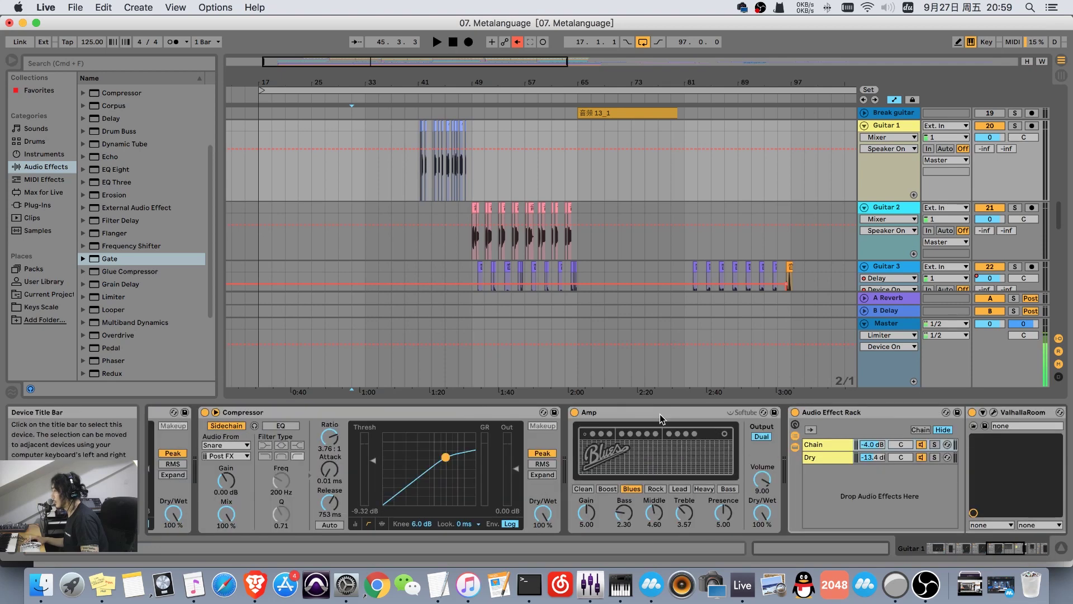
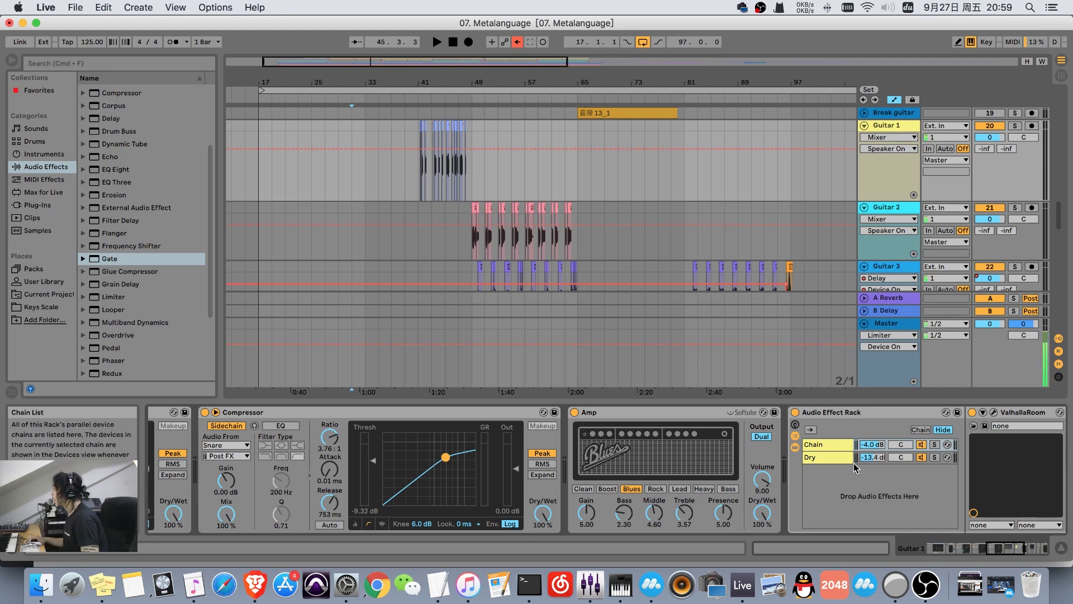
{"action": "left_click", "coordinate": [825, 457]}
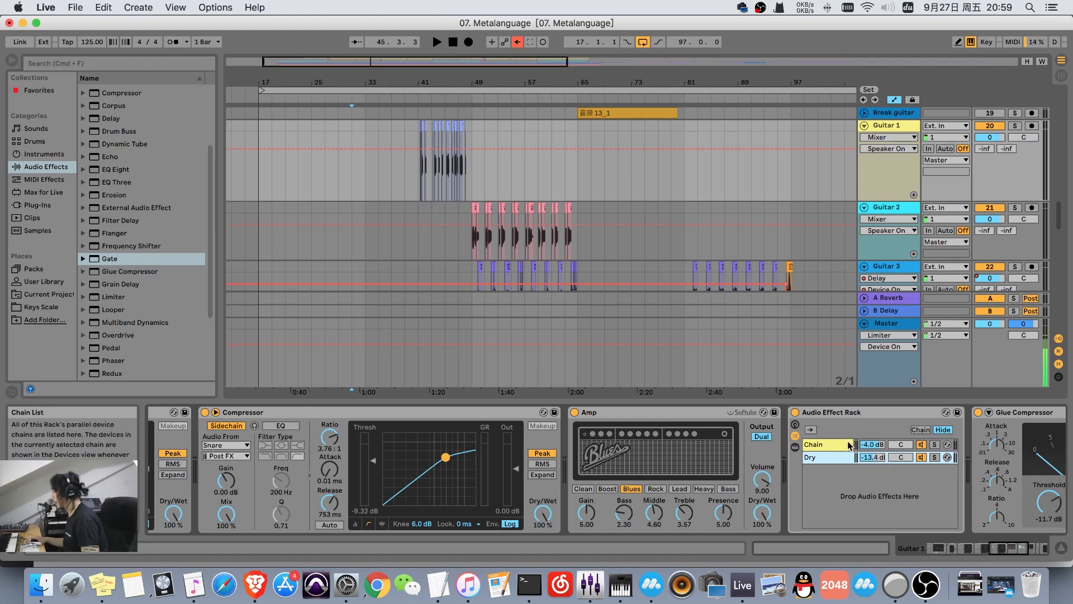
{"action": "key", "text": "Down"}
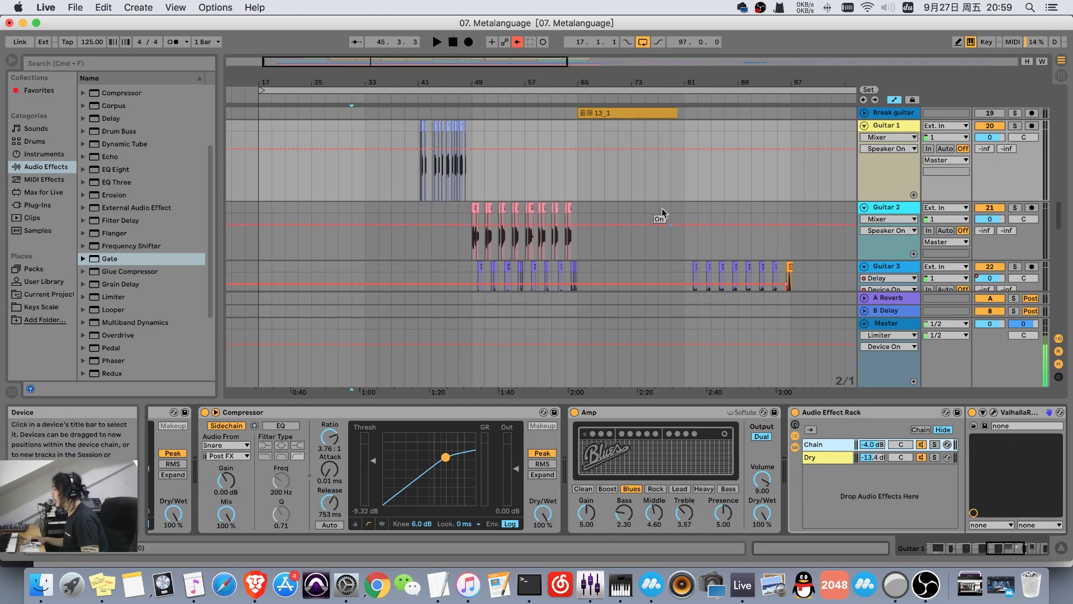
Compare the clip placement across the tracks from Ambient and Crash down through Intro guitar and Guitars 1 to 4.
{"action": "scroll", "coordinate": [537, 201], "scroll_direction": "up", "scroll_amount": 5}
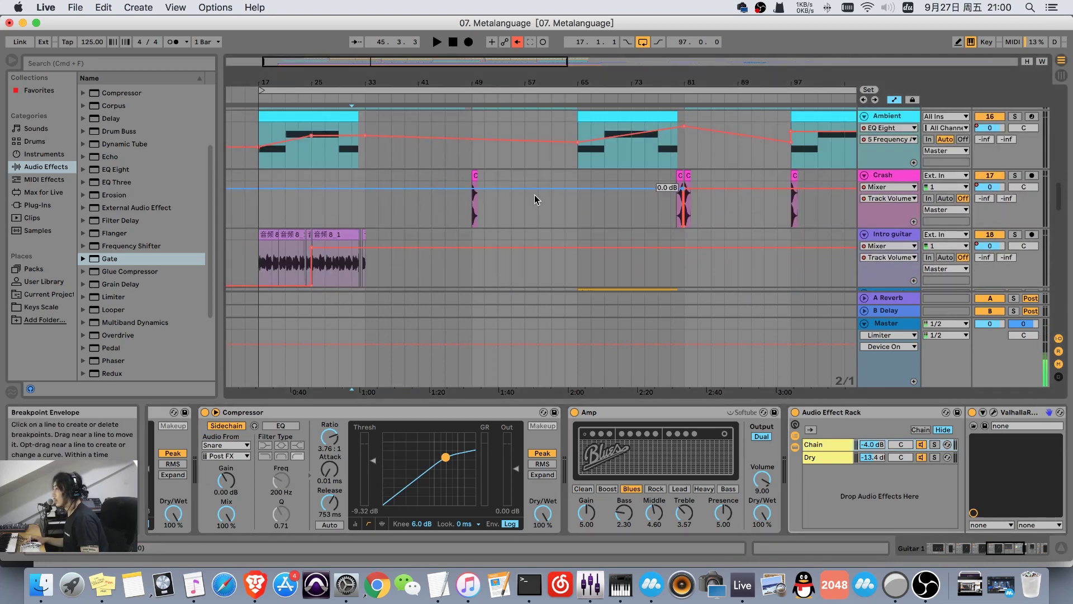
{"action": "scroll", "coordinate": [535, 200], "scroll_direction": "down", "scroll_amount": 3}
{"action": "scroll", "coordinate": [536, 202], "scroll_direction": "up", "scroll_amount": 5}
{"action": "scroll", "coordinate": [551, 212], "scroll_direction": "down", "scroll_amount": 5}
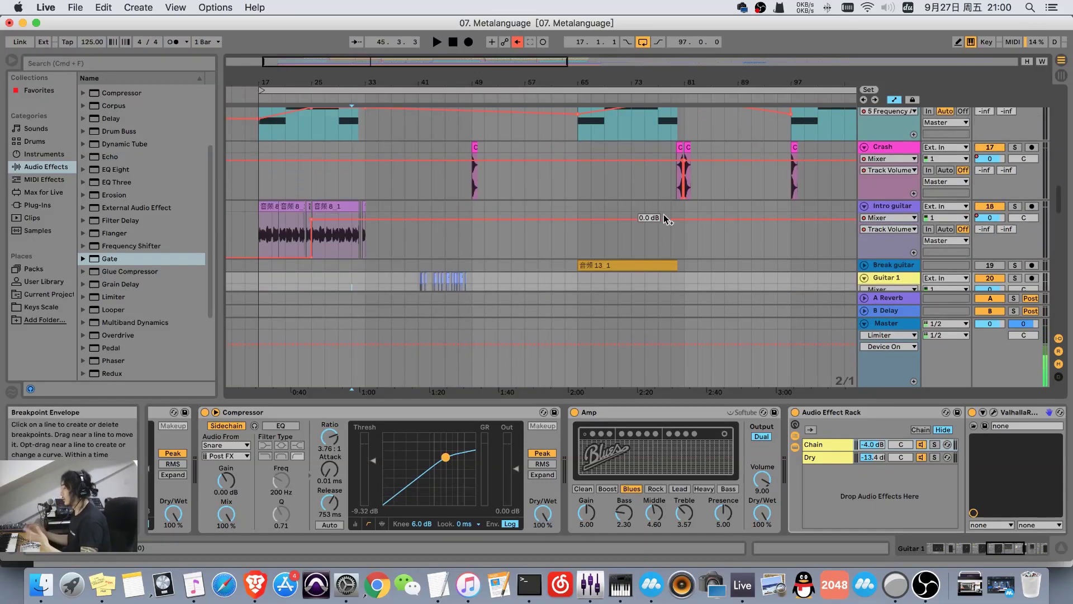
{"action": "scroll", "coordinate": [662, 213], "scroll_direction": "down", "scroll_amount": 4}
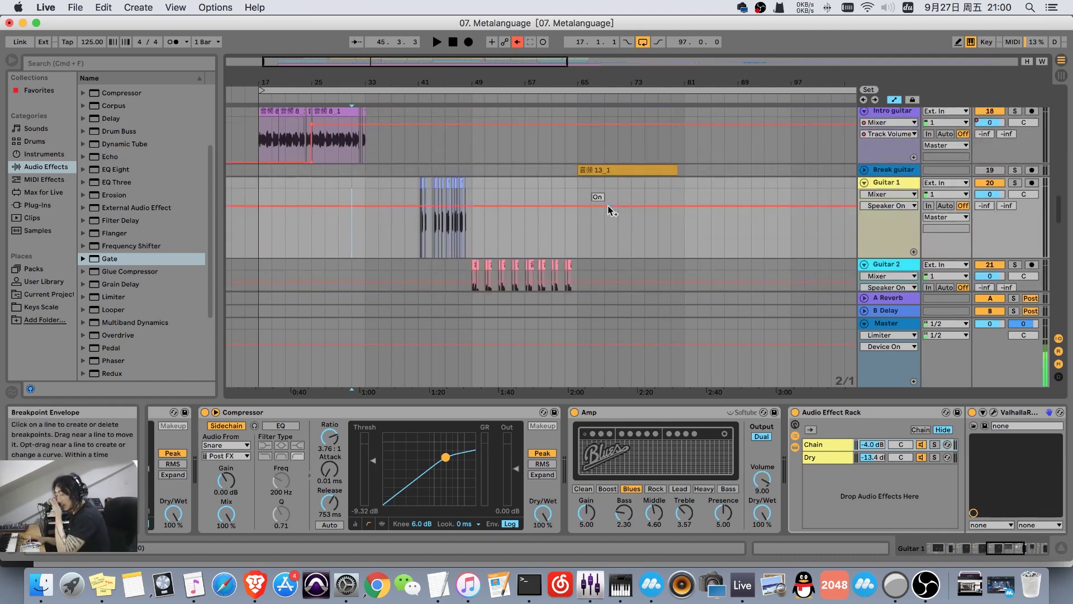
{"action": "scroll", "coordinate": [566, 212], "scroll_direction": "down", "scroll_amount": 3}
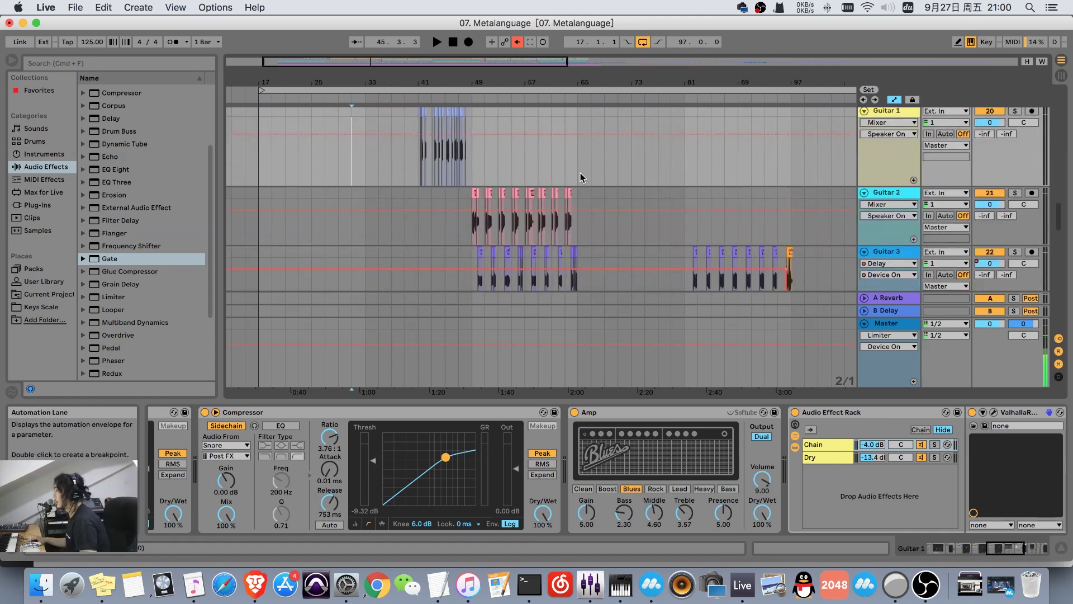
{"action": "scroll", "coordinate": [575, 176], "scroll_direction": "up", "scroll_amount": 2}
{"action": "scroll", "coordinate": [570, 185], "scroll_direction": "down", "scroll_amount": 3}
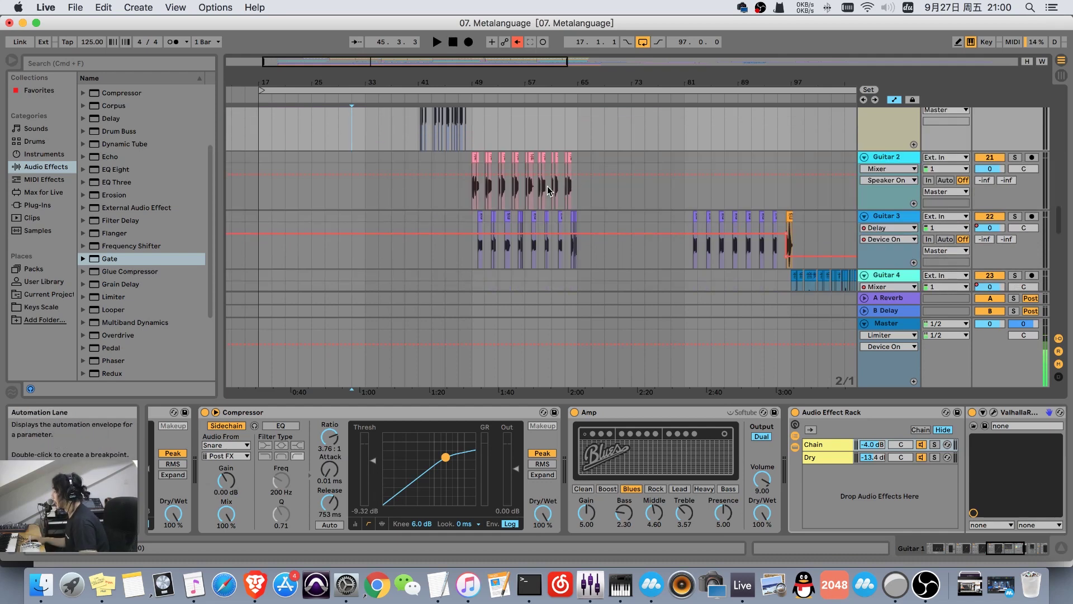
Solo the MainKick track, play it from bar 49, and stop playback.
{"action": "scroll", "coordinate": [631, 185], "scroll_direction": "up", "scroll_amount": 20}
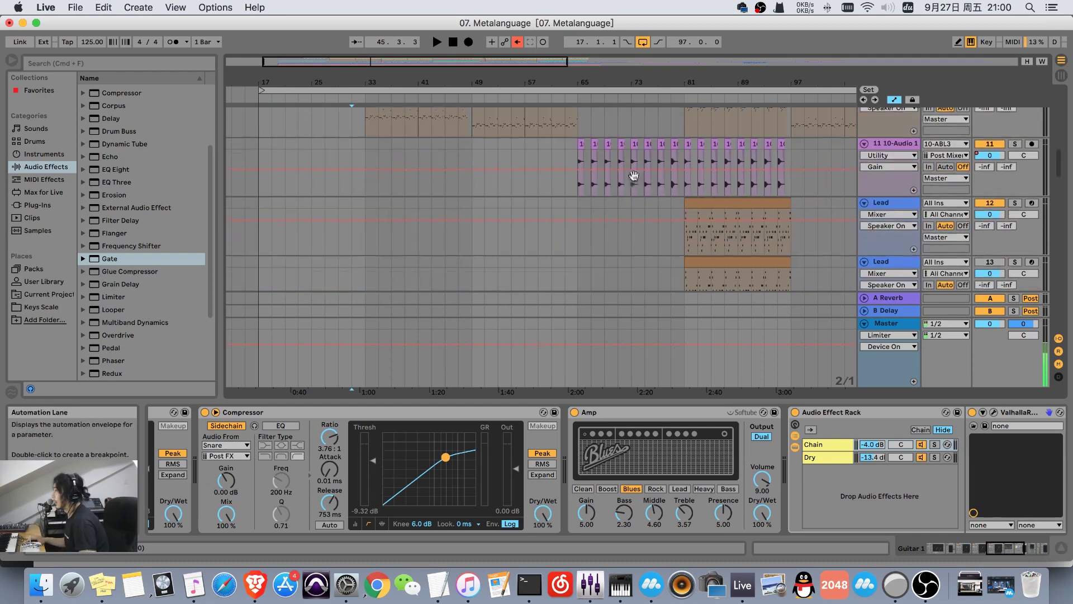
{"action": "scroll", "coordinate": [615, 182], "scroll_direction": "down", "scroll_amount": 10}
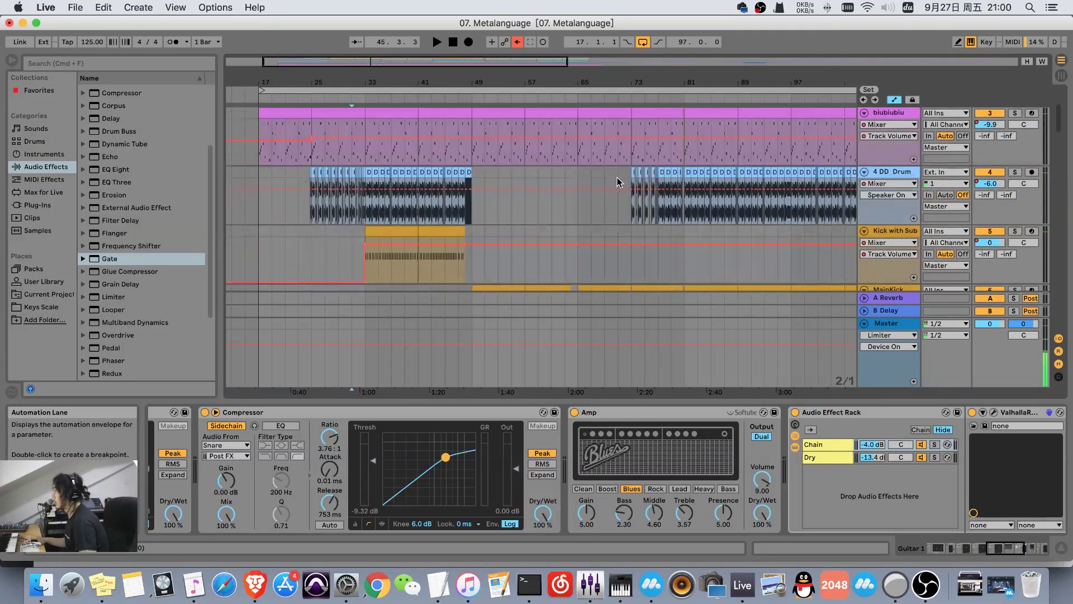
{"action": "scroll", "coordinate": [612, 182], "scroll_direction": "down", "scroll_amount": 2}
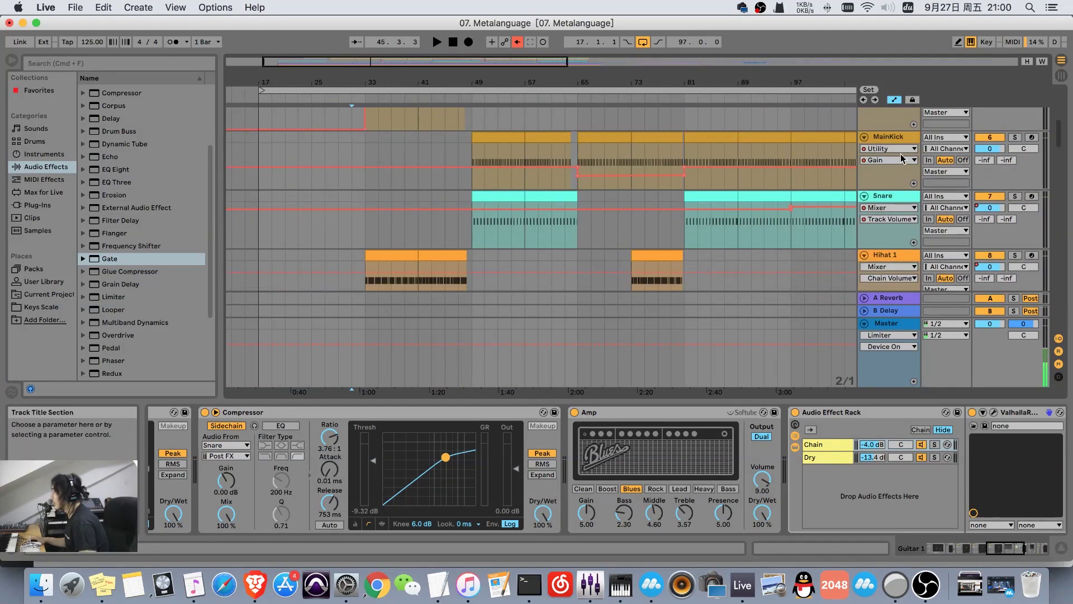
{"action": "left_click", "coordinate": [1021, 137]}
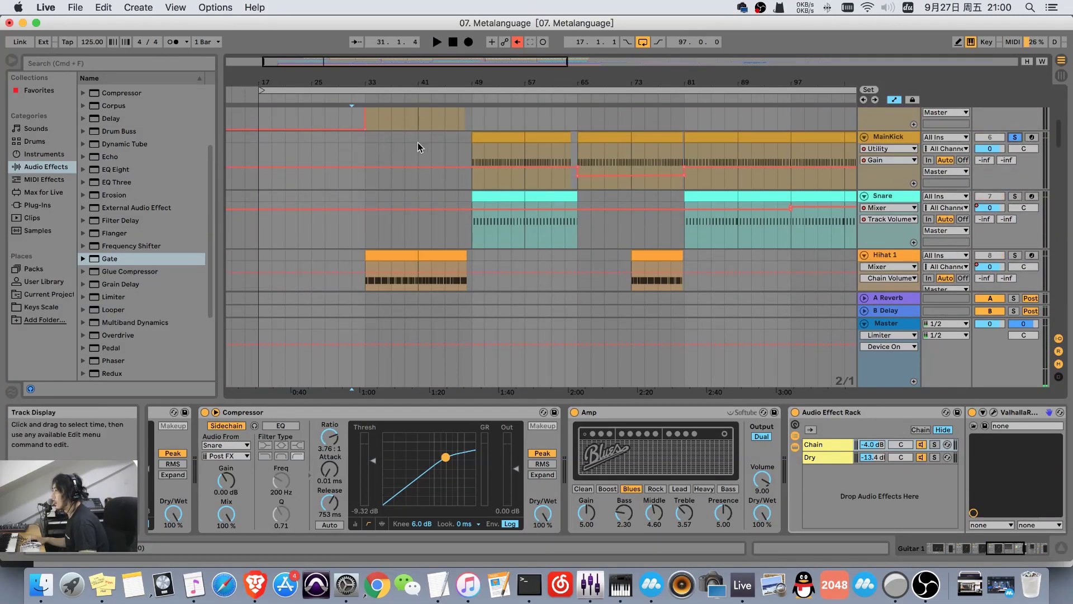
{"action": "left_click", "coordinate": [475, 143]}
{"action": "key", "text": "space"}
{"action": "scroll", "coordinate": [727, 167], "scroll_direction": "up", "scroll_amount": 3}
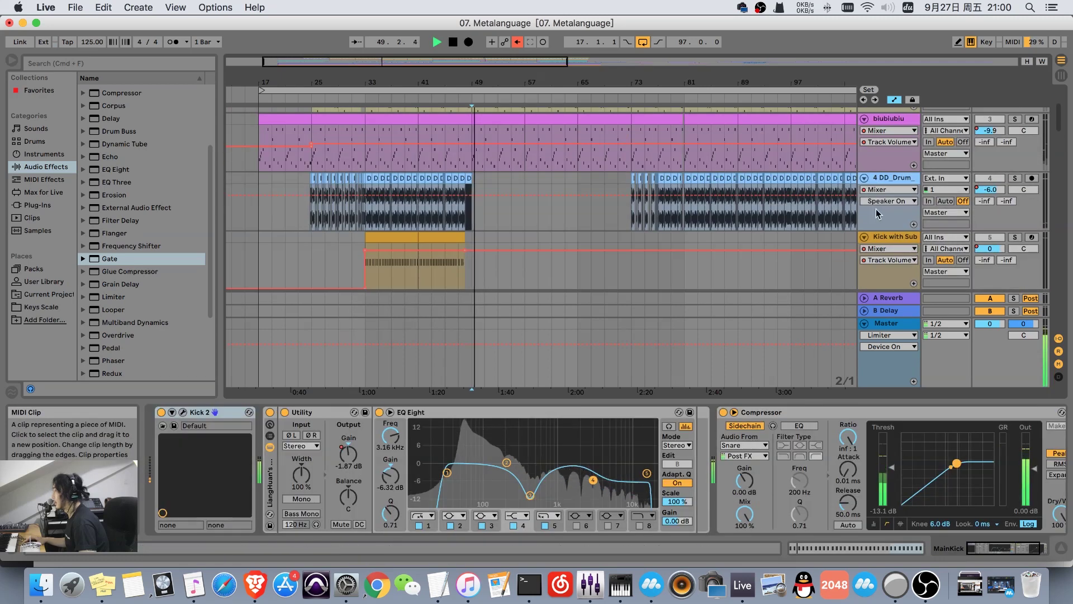
{"action": "scroll", "coordinate": [894, 174], "scroll_direction": "down", "scroll_amount": 2}
{"action": "key", "text": "space"}
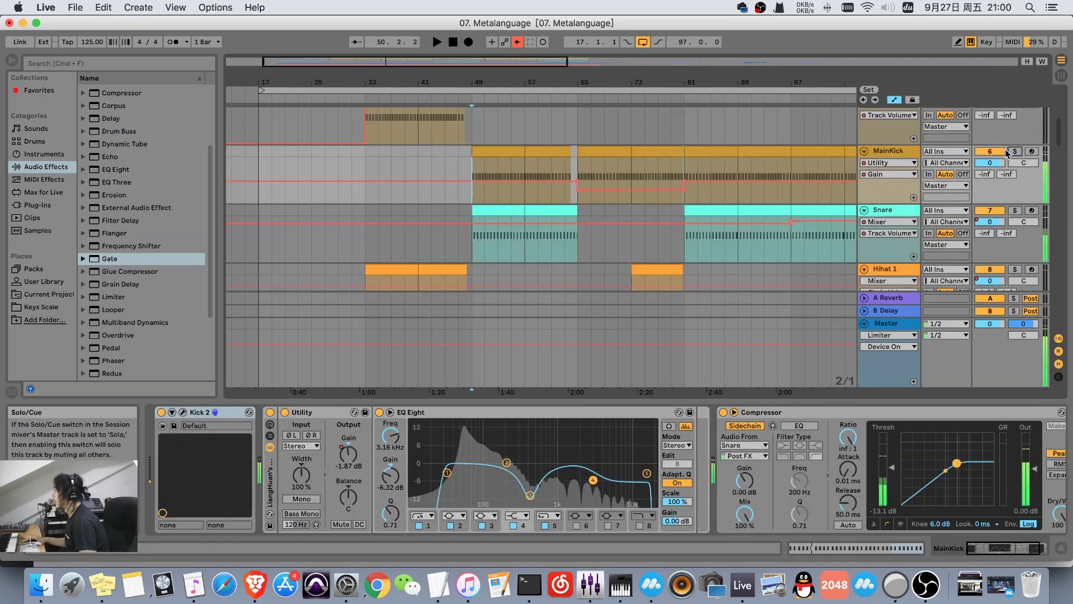
Unsolo the MainKick track and view its device chain through to the end.
{"action": "left_click", "coordinate": [1015, 151]}
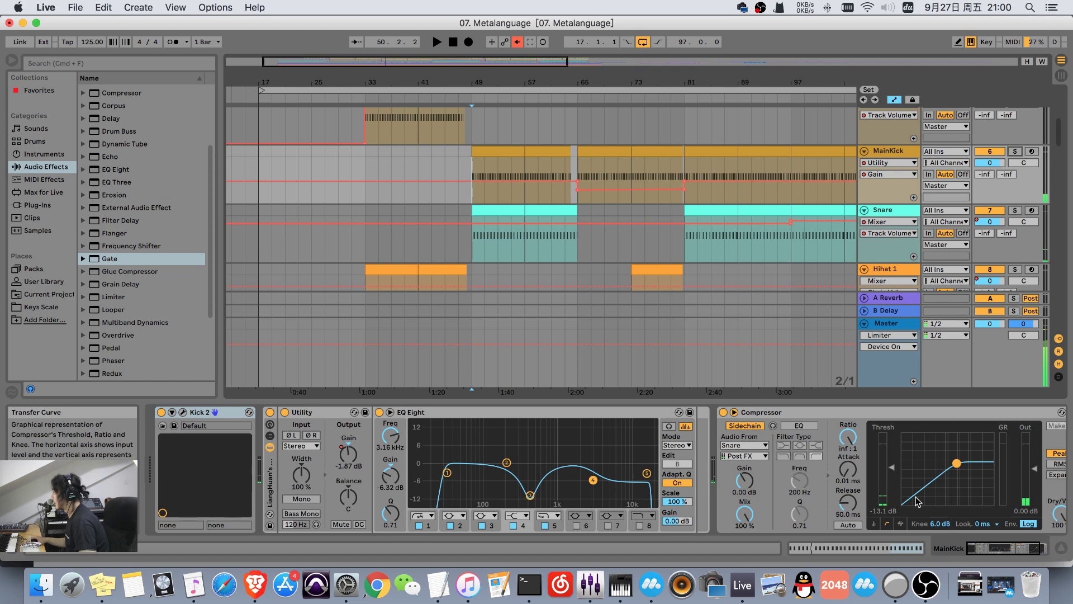
{"action": "scroll", "coordinate": [867, 475], "scroll_direction": "right", "scroll_amount": 3}
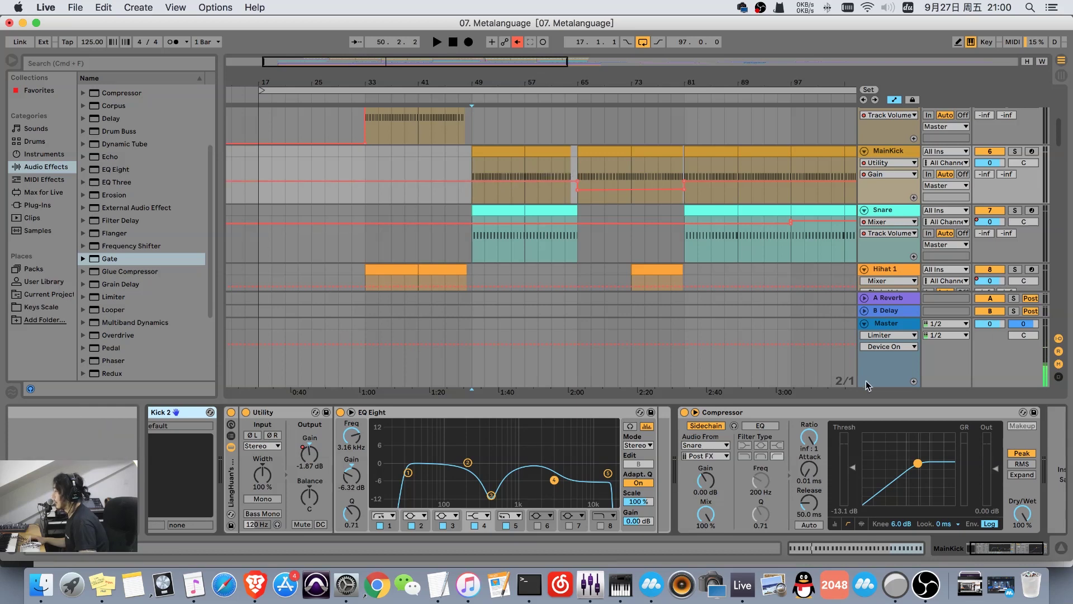
{"action": "left_click", "coordinate": [984, 551]}
Play the arrangement from bar 65, at the first 11 10-Audio 1 clip, while looking down through the tracks to Ambient and Crash.
{"action": "left_click_drag", "start_coordinate": [718, 83], "coordinate": [715, 66]}
{"action": "scroll", "coordinate": [578, 166], "scroll_direction": "up", "scroll_amount": 10}
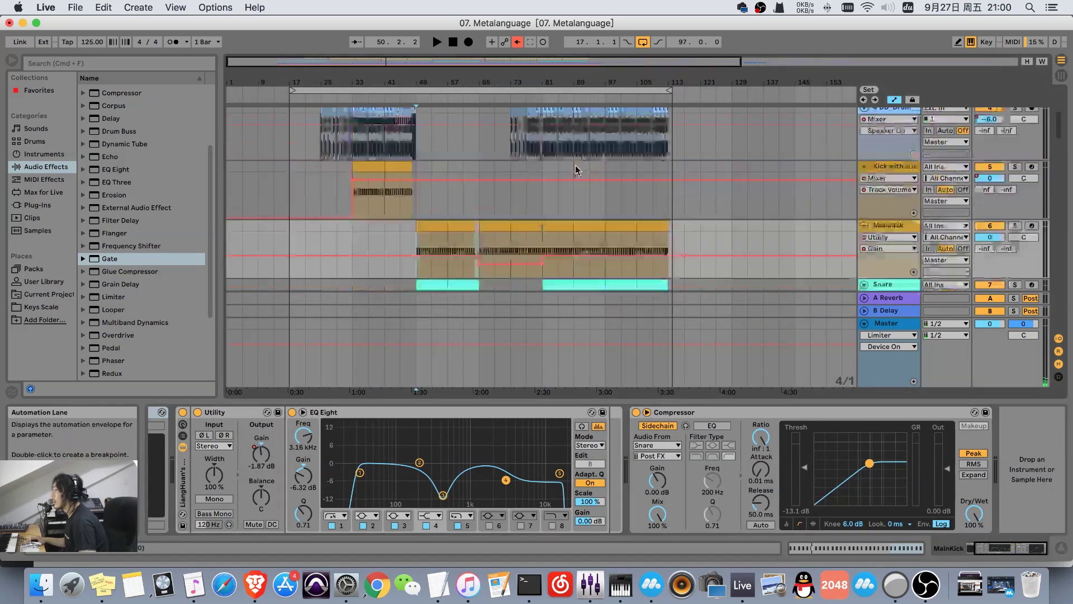
{"action": "scroll", "coordinate": [577, 166], "scroll_direction": "down", "scroll_amount": 15}
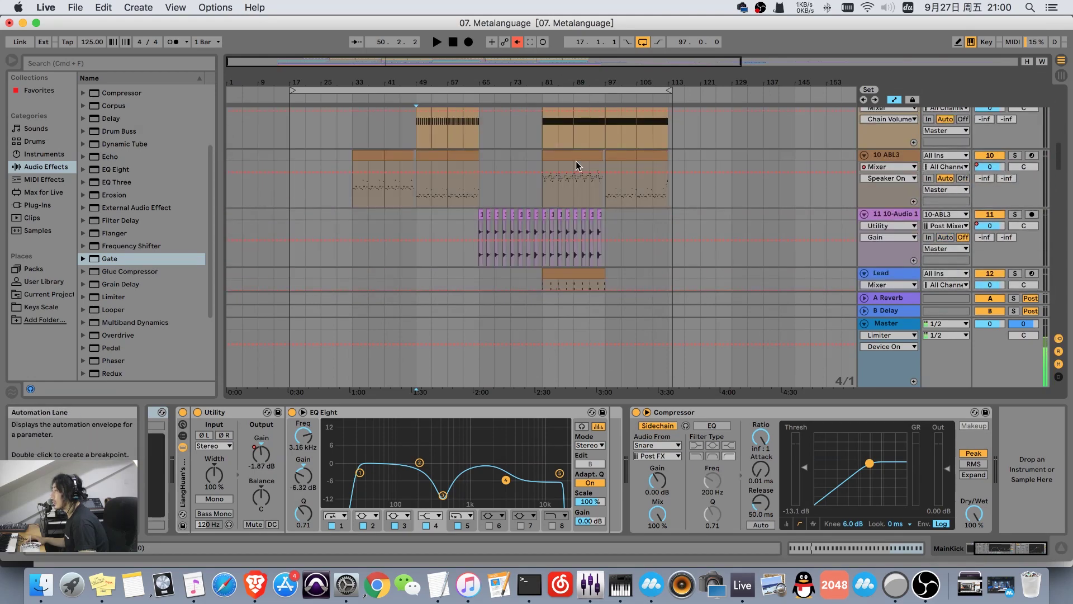
{"action": "scroll", "coordinate": [570, 166], "scroll_direction": "up", "scroll_amount": 3}
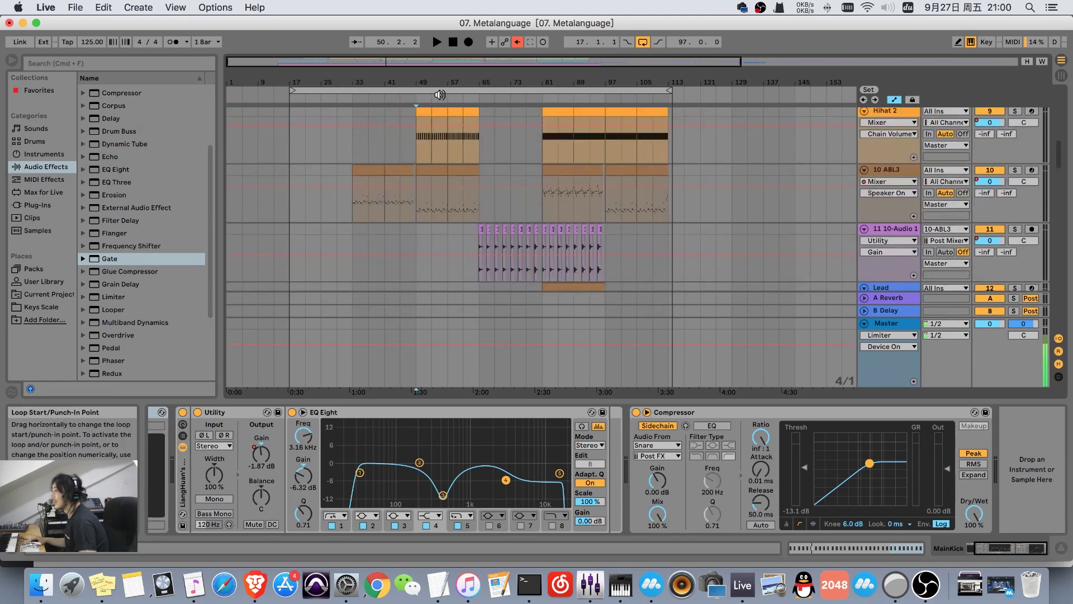
{"action": "left_click_drag", "start_coordinate": [488, 85], "coordinate": [488, 156]}
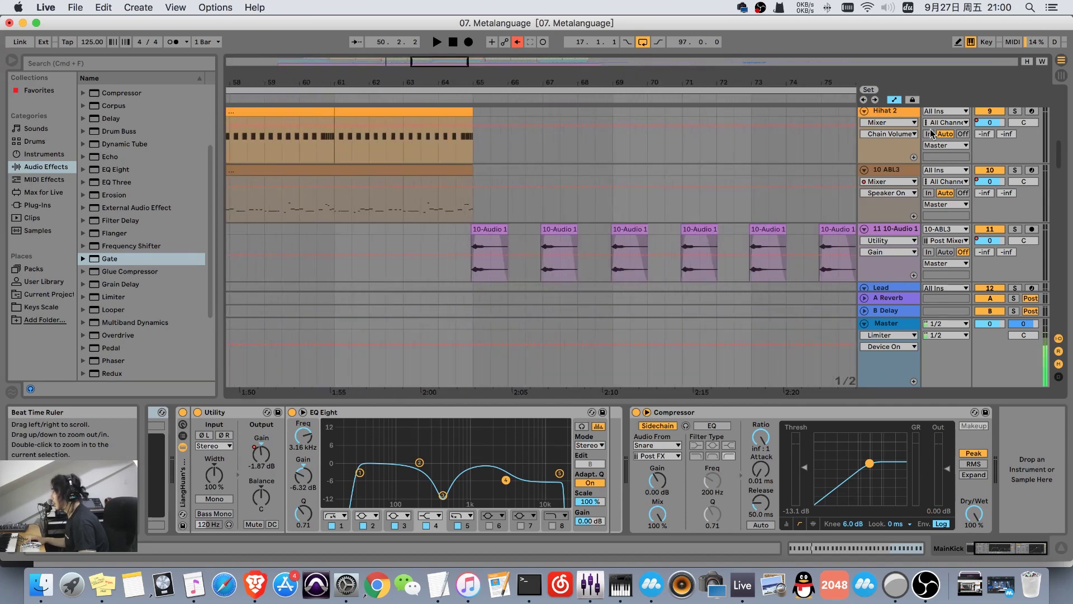
{"action": "left_click", "coordinate": [472, 261]}
{"action": "key", "text": "space"}
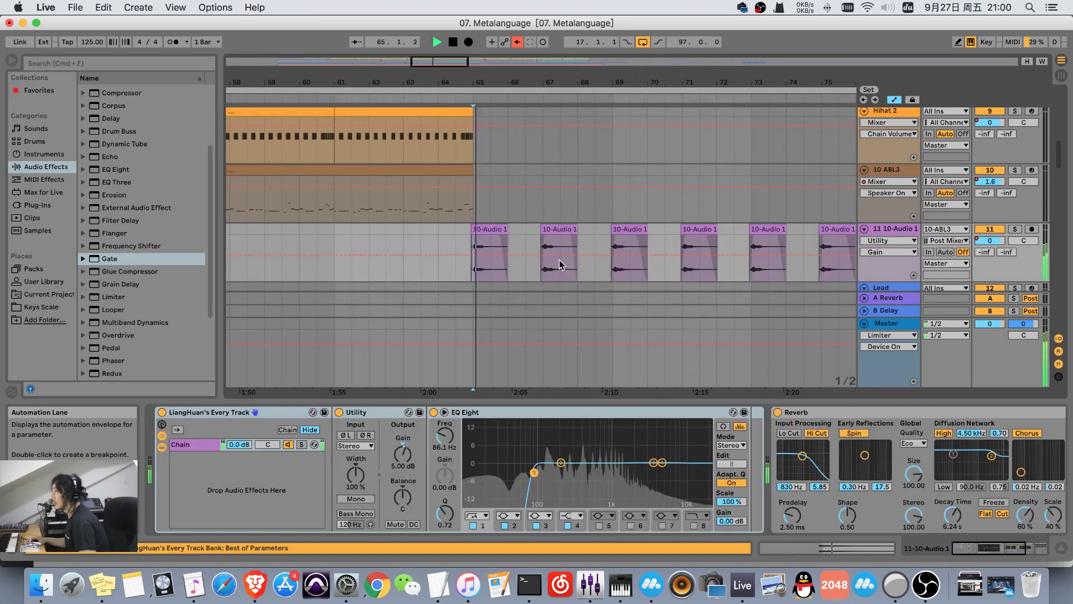
{"action": "left_click_drag", "start_coordinate": [625, 91], "coordinate": [605, 105]}
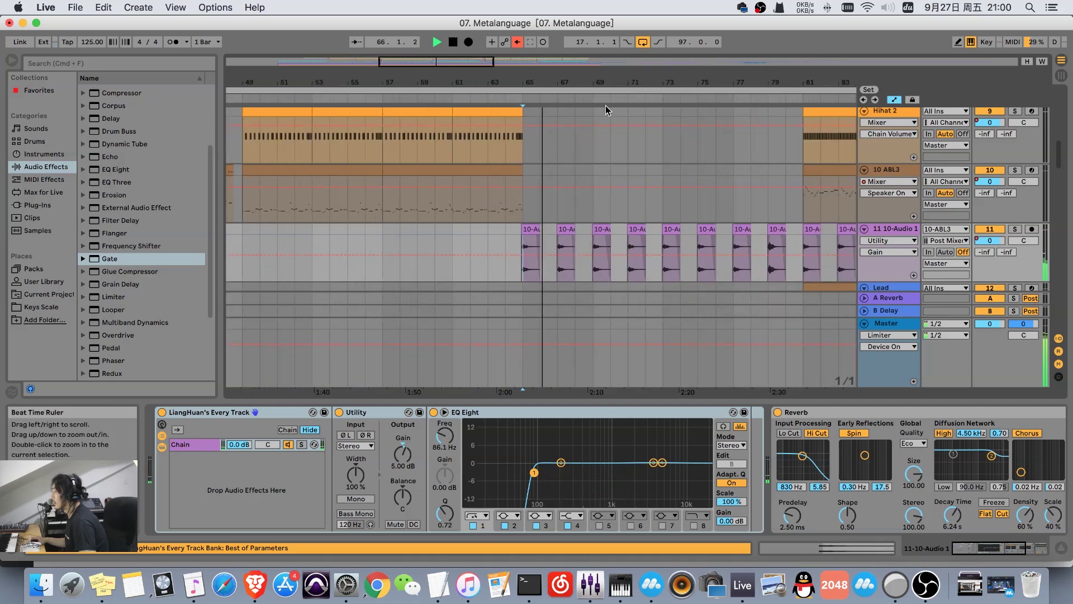
{"action": "scroll", "coordinate": [619, 127], "scroll_direction": "down", "scroll_amount": 5}
{"action": "scroll", "coordinate": [620, 126], "scroll_direction": "down", "scroll_amount": 6}
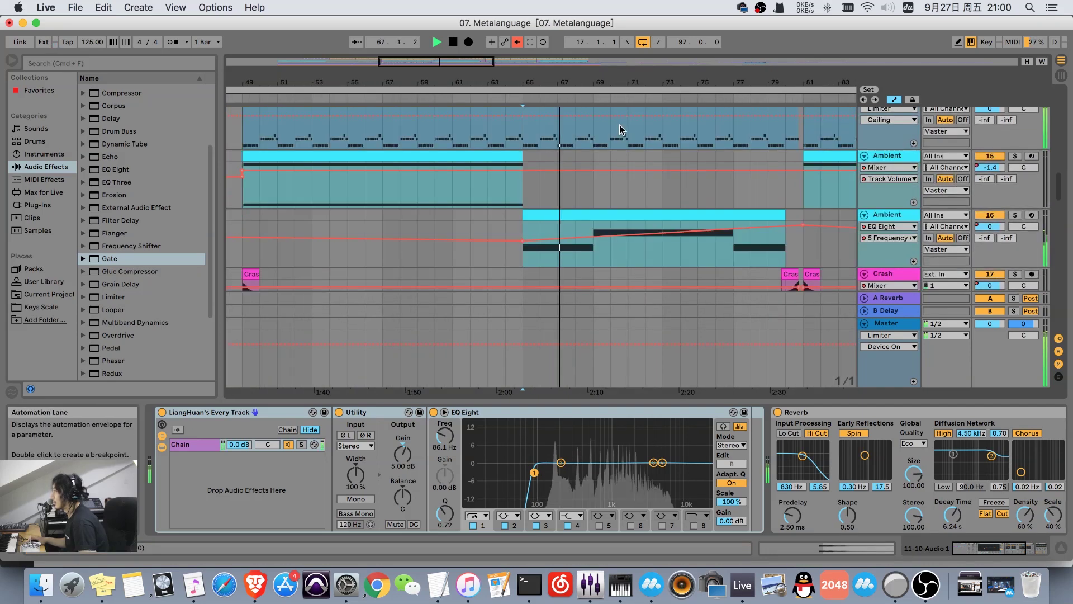
Look through the tracks between Snare and Guitar 3 while the arrangement plays, and stop playback at the Sub Bass track.
{"action": "scroll", "coordinate": [622, 123], "scroll_direction": "up", "scroll_amount": 15}
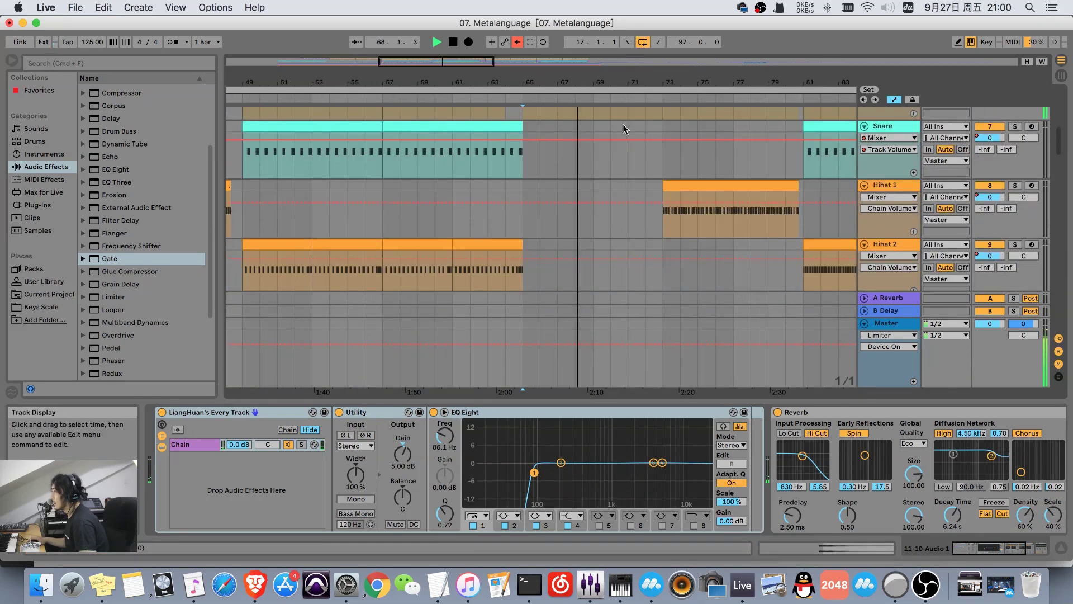
{"action": "scroll", "coordinate": [623, 127], "scroll_direction": "down", "scroll_amount": 10}
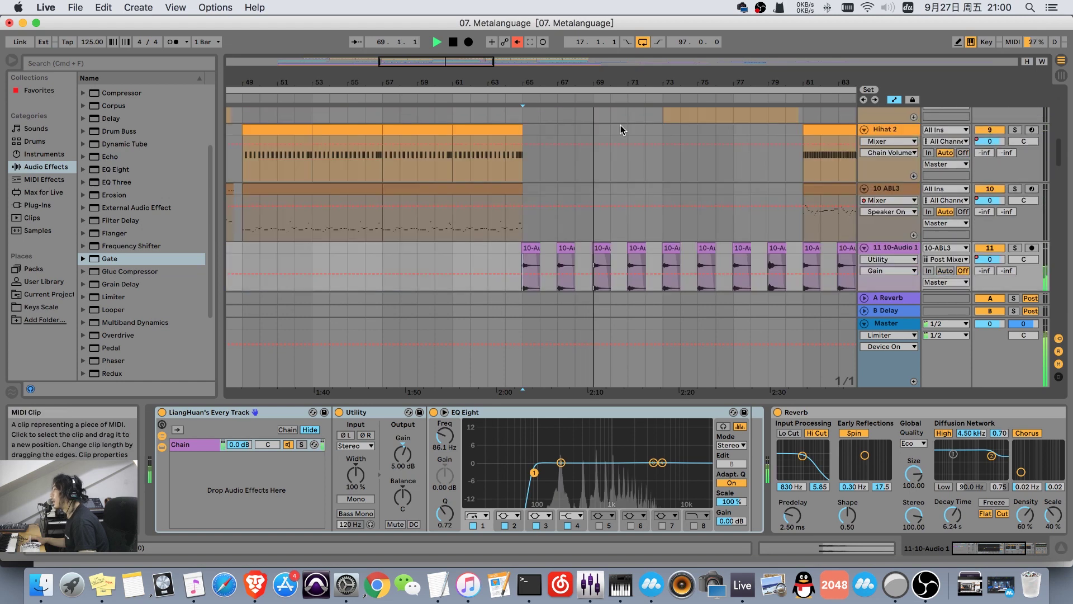
{"action": "scroll", "coordinate": [621, 125], "scroll_direction": "down", "scroll_amount": 13}
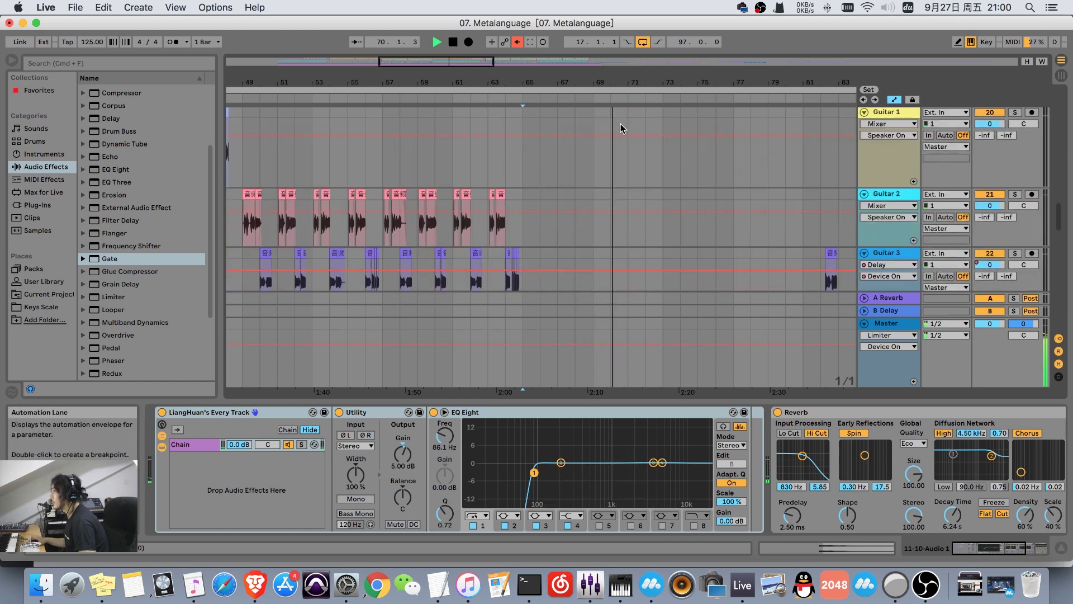
{"action": "scroll", "coordinate": [621, 125], "scroll_direction": "up", "scroll_amount": 14}
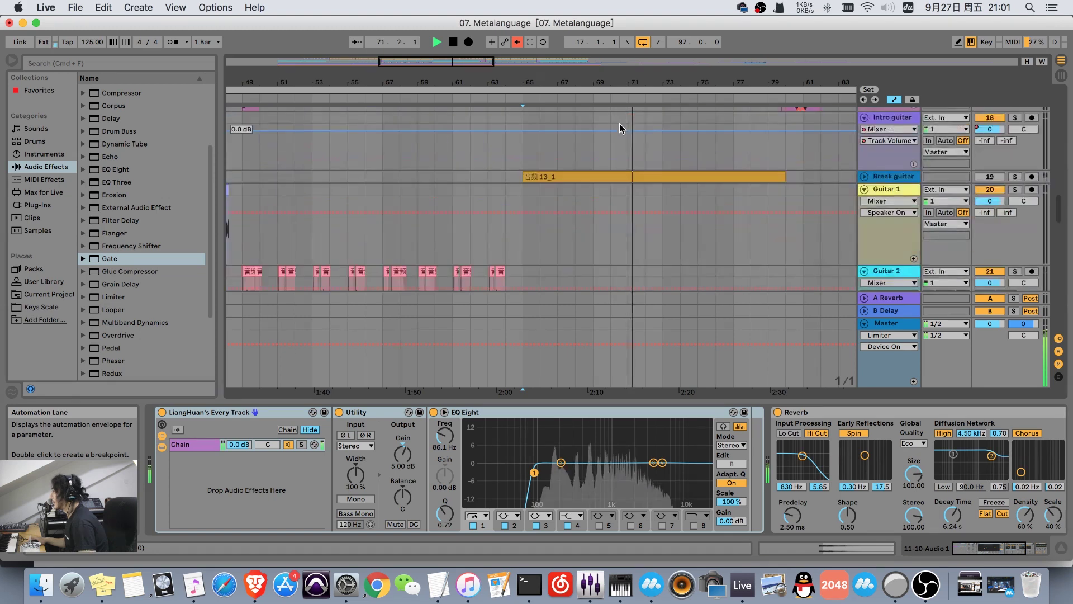
{"action": "scroll", "coordinate": [619, 128], "scroll_direction": "up", "scroll_amount": 1}
{"action": "key", "text": "space"}
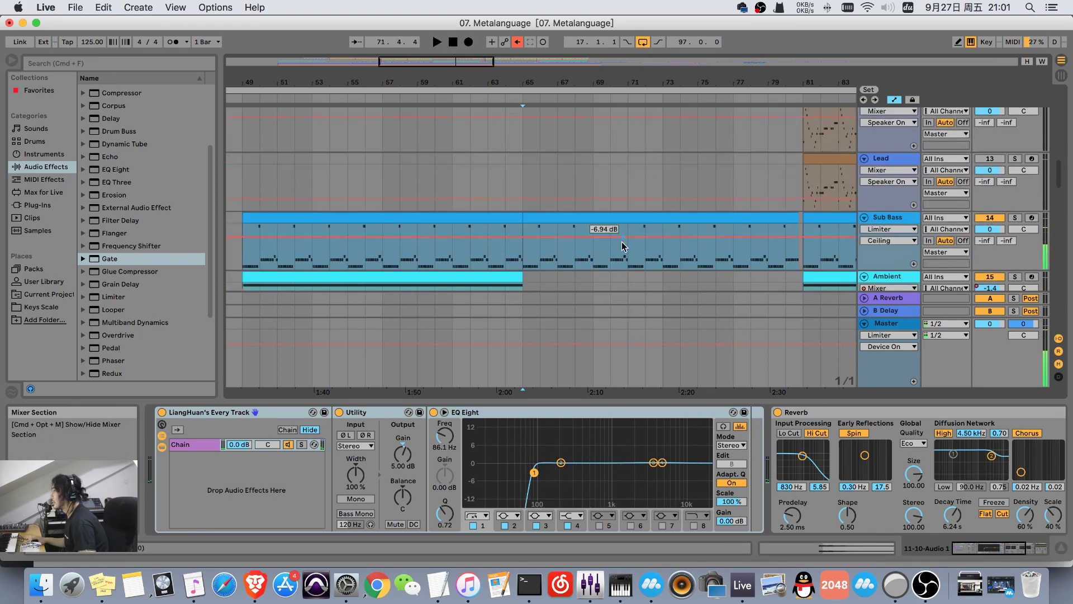
Solo the Sub Bass track, play it from bar 65, and stop playback with the solo switched off.
{"action": "left_click", "coordinate": [911, 223]}
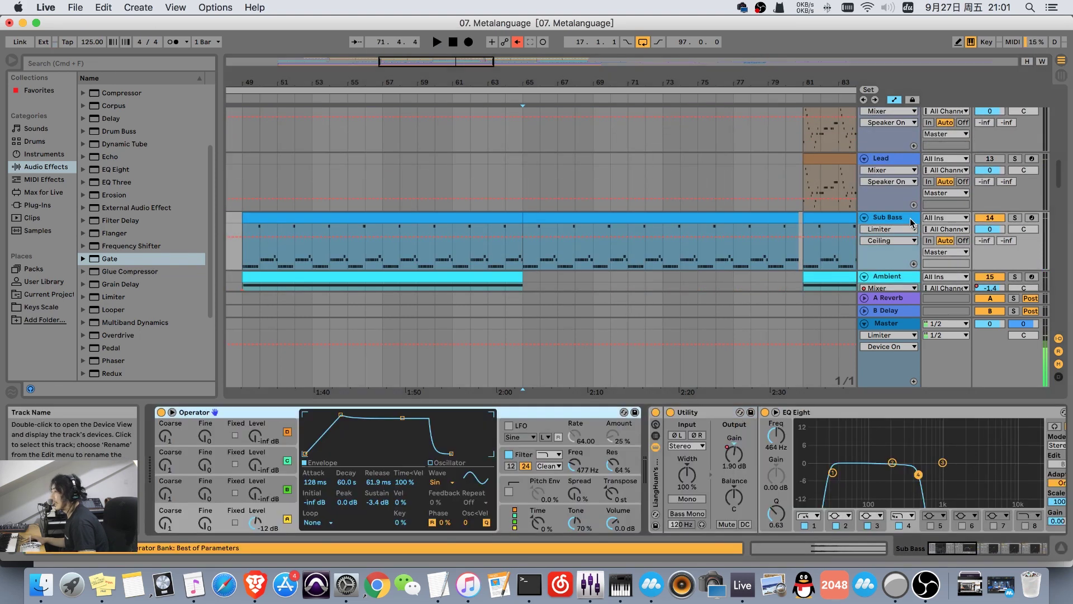
{"action": "left_click", "coordinate": [1011, 219]}
{"action": "key", "text": "space"}
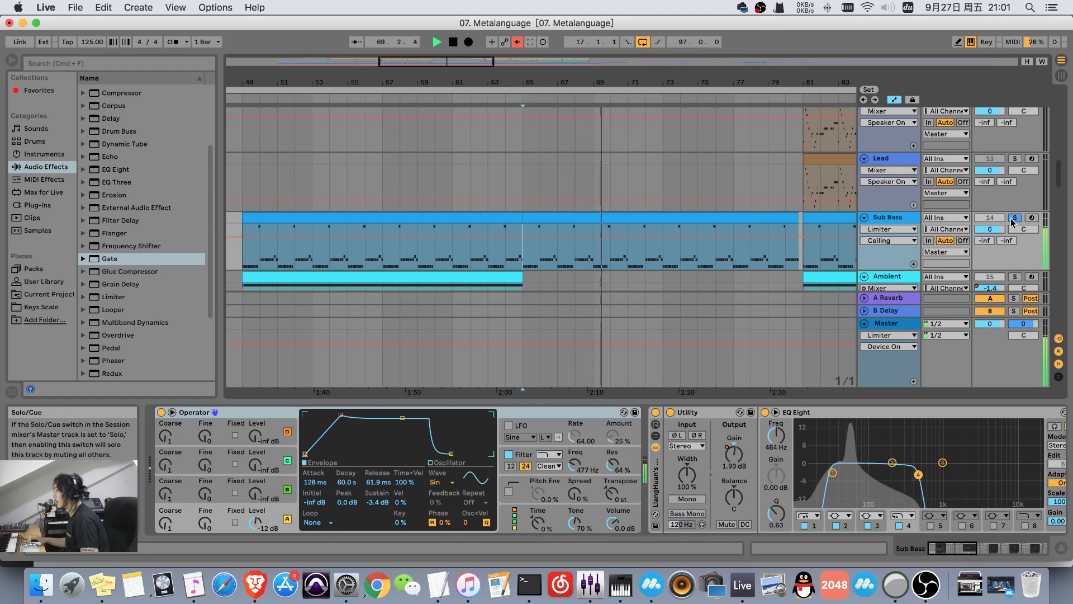
{"action": "key", "text": "space"}
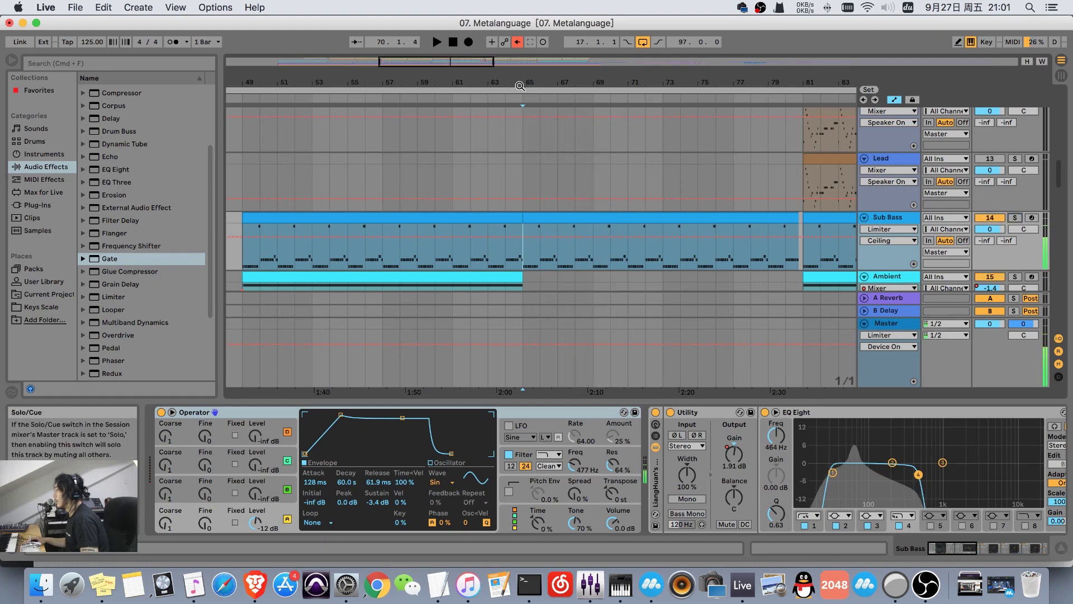
Switch to Brave to read the latest Huya live room chat messages, and return to Live.
{"action": "left_click", "coordinate": [255, 584]}
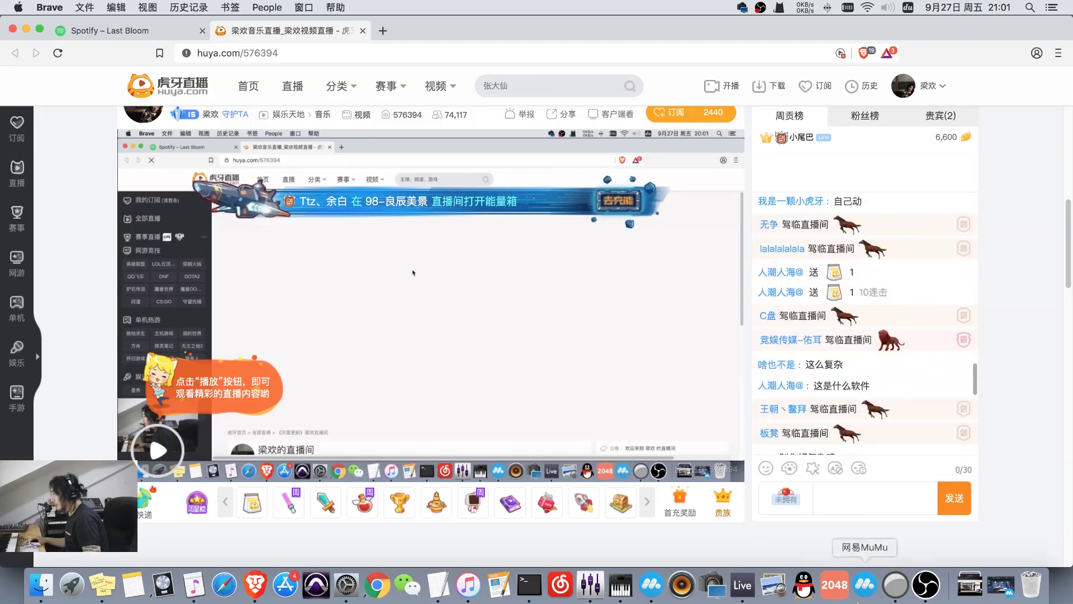
{"action": "scroll", "coordinate": [883, 276], "scroll_direction": "down", "scroll_amount": 5}
{"action": "scroll", "coordinate": [894, 296], "scroll_direction": "up", "scroll_amount": 5}
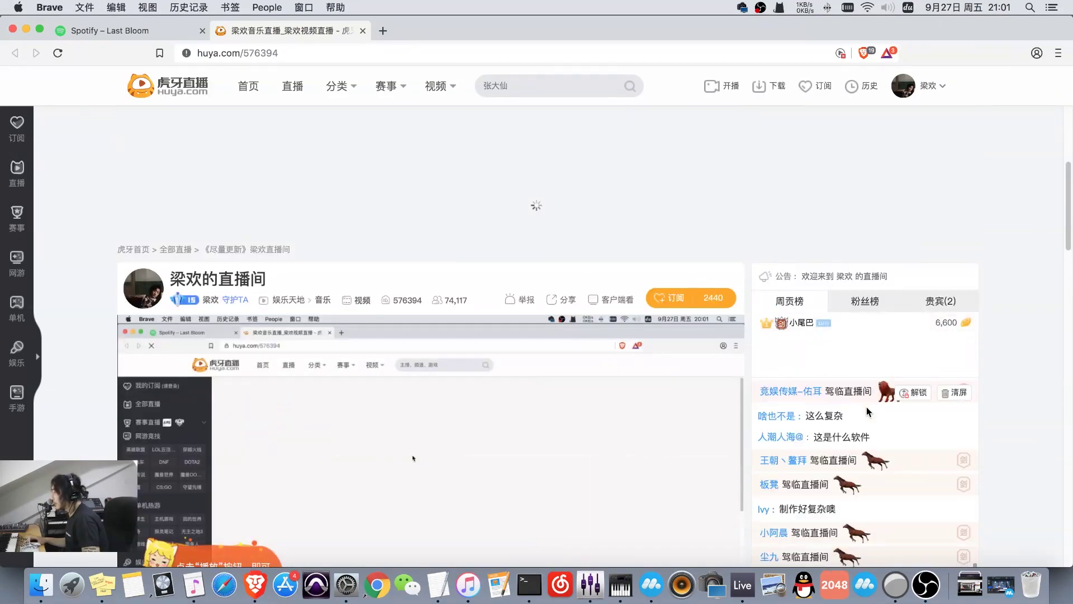
{"action": "scroll", "coordinate": [957, 414], "scroll_direction": "down", "scroll_amount": 5}
{"action": "scroll", "coordinate": [1008, 342], "scroll_direction": "up", "scroll_amount": 5}
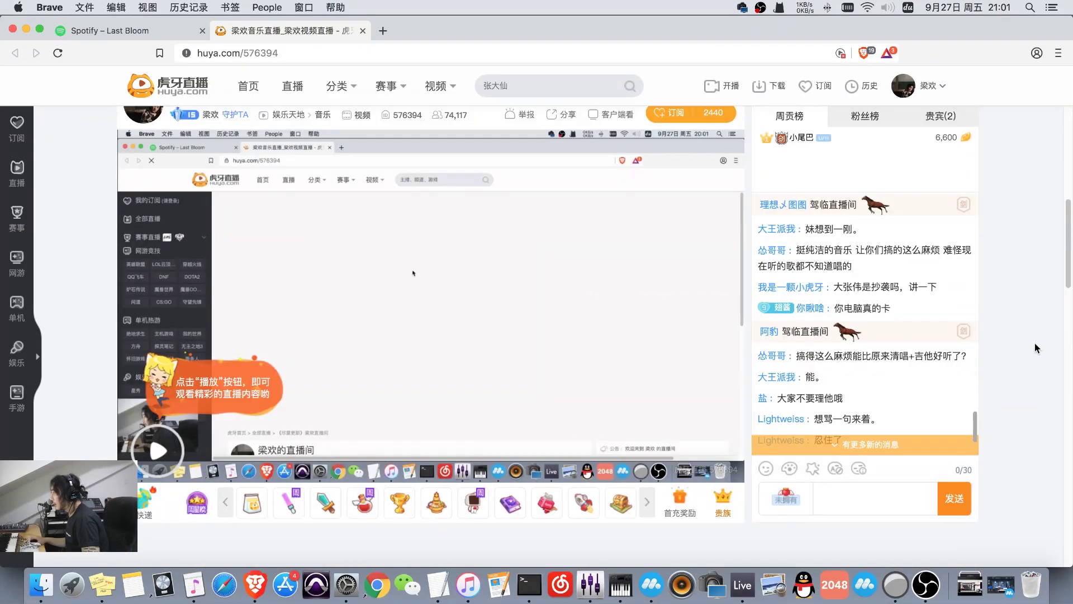
{"action": "scroll", "coordinate": [893, 369], "scroll_direction": "down", "scroll_amount": 3}
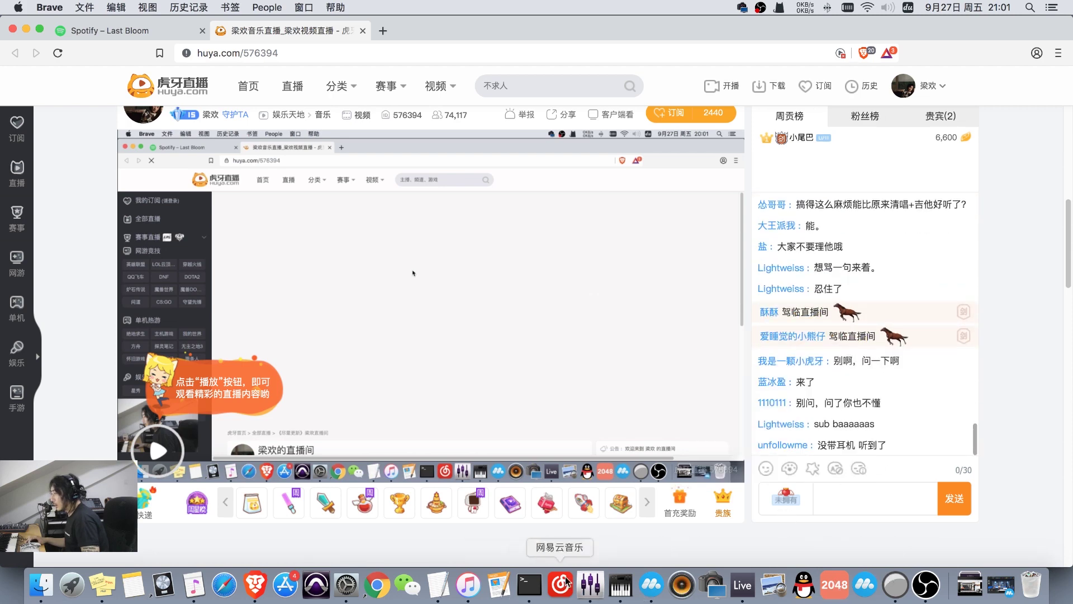
{"action": "left_click", "coordinate": [743, 585]}
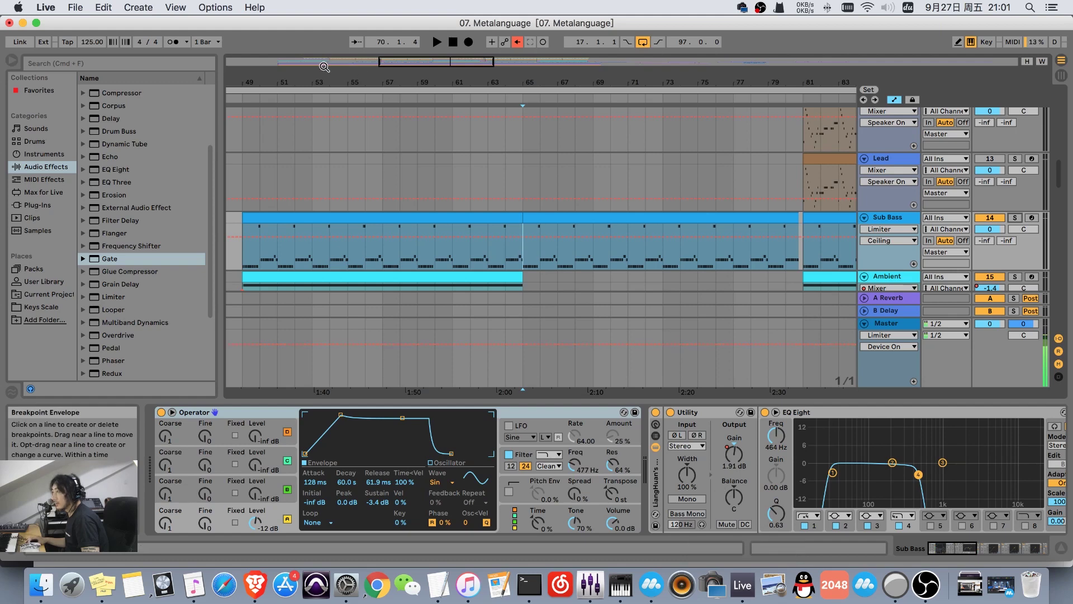
Examine the Sub Bass device chain from Operator through the sidechain Compressors to the Limiter.
{"action": "left_click_drag", "start_coordinate": [810, 82], "coordinate": [810, 73]}
{"action": "scroll", "coordinate": [662, 214], "scroll_direction": "down", "scroll_amount": 1}
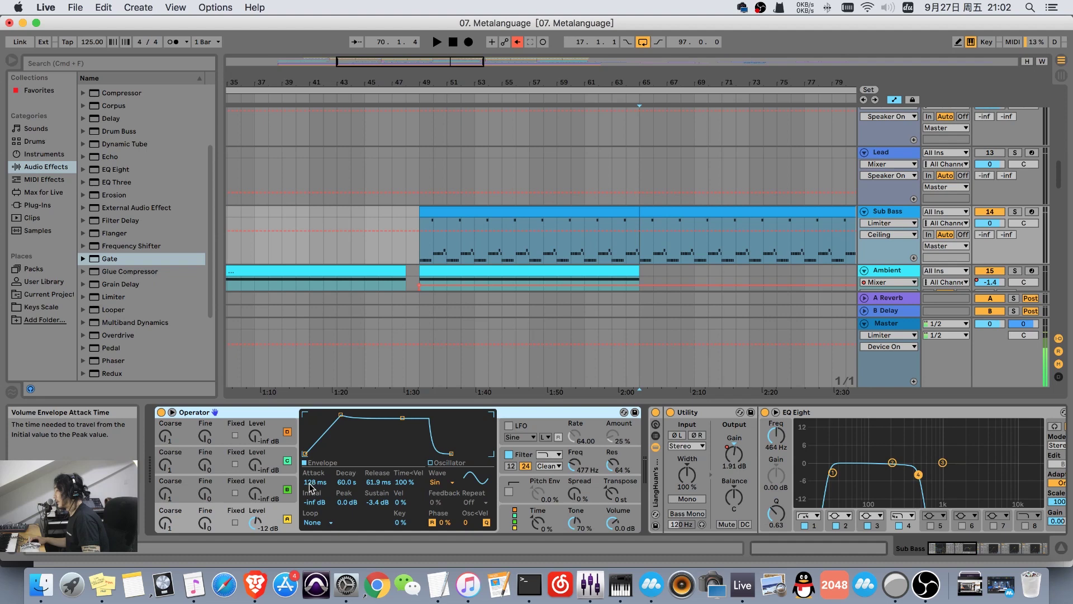
{"action": "scroll", "coordinate": [461, 167], "scroll_direction": "down", "scroll_amount": 1}
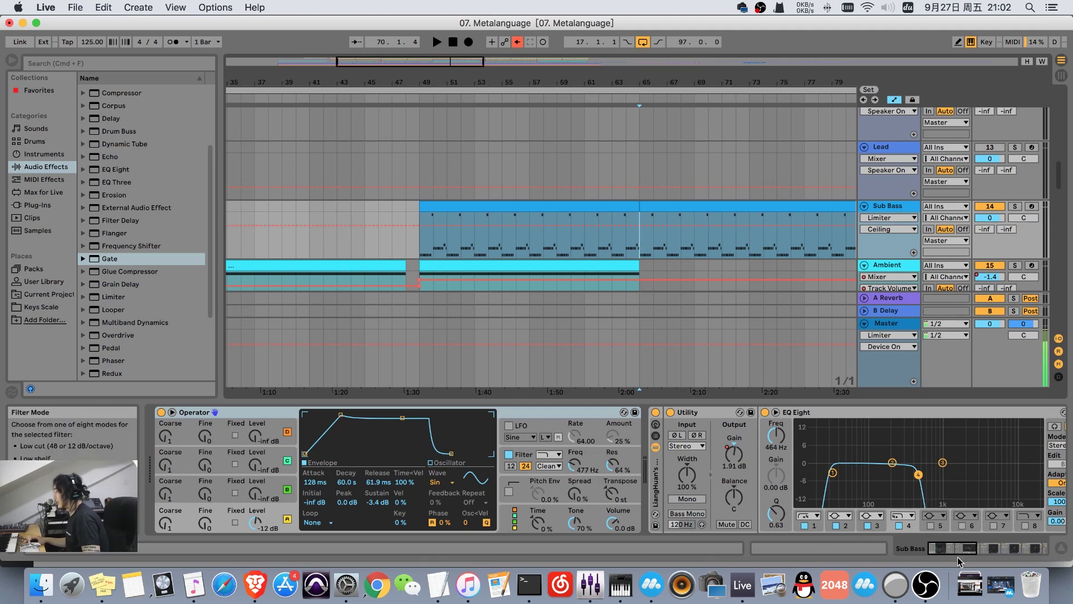
{"action": "left_click_drag", "start_coordinate": [960, 551], "coordinate": [1023, 551]}
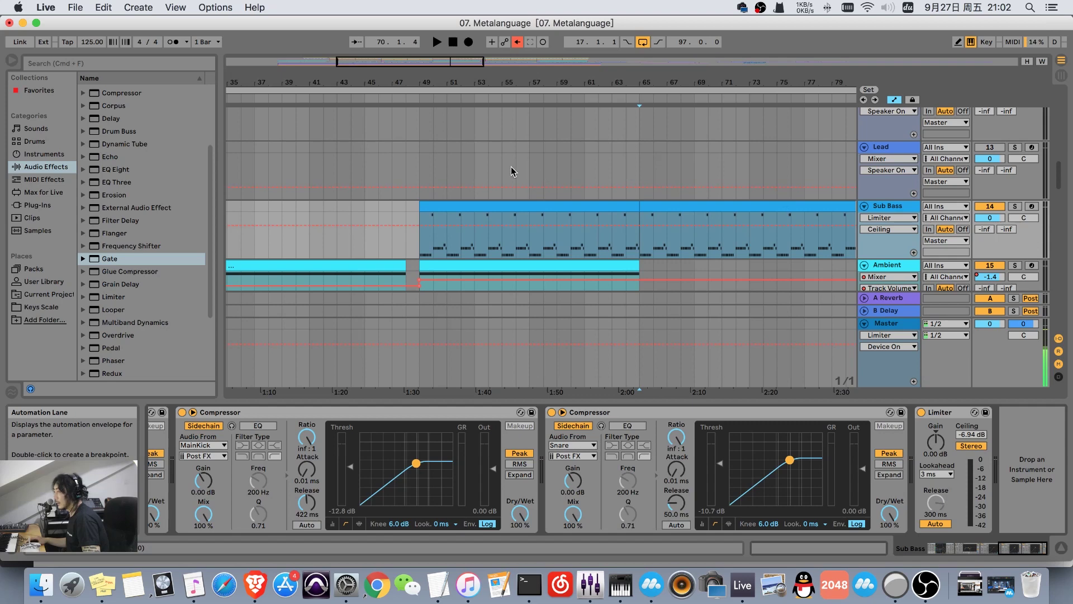
Solo the 11 10-Audio 1 track, play it from bar 65, and unsolo it before stopping playback.
{"action": "scroll", "coordinate": [511, 166], "scroll_direction": "up", "scroll_amount": 1}
{"action": "scroll", "coordinate": [497, 256], "scroll_direction": "up", "scroll_amount": 6}
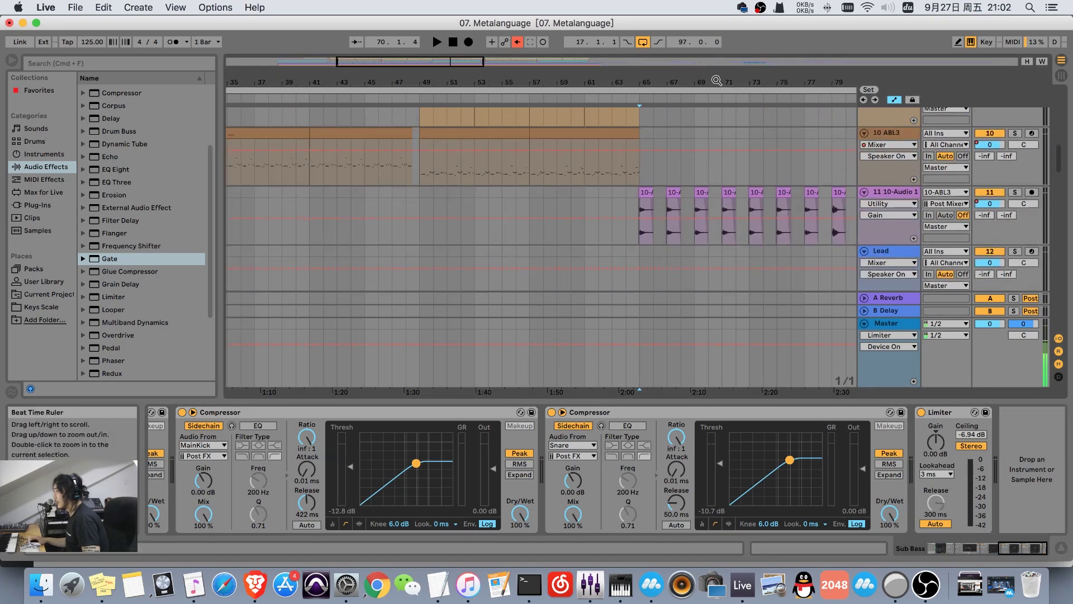
{"action": "scroll", "coordinate": [743, 183], "scroll_direction": "up", "scroll_amount": 5}
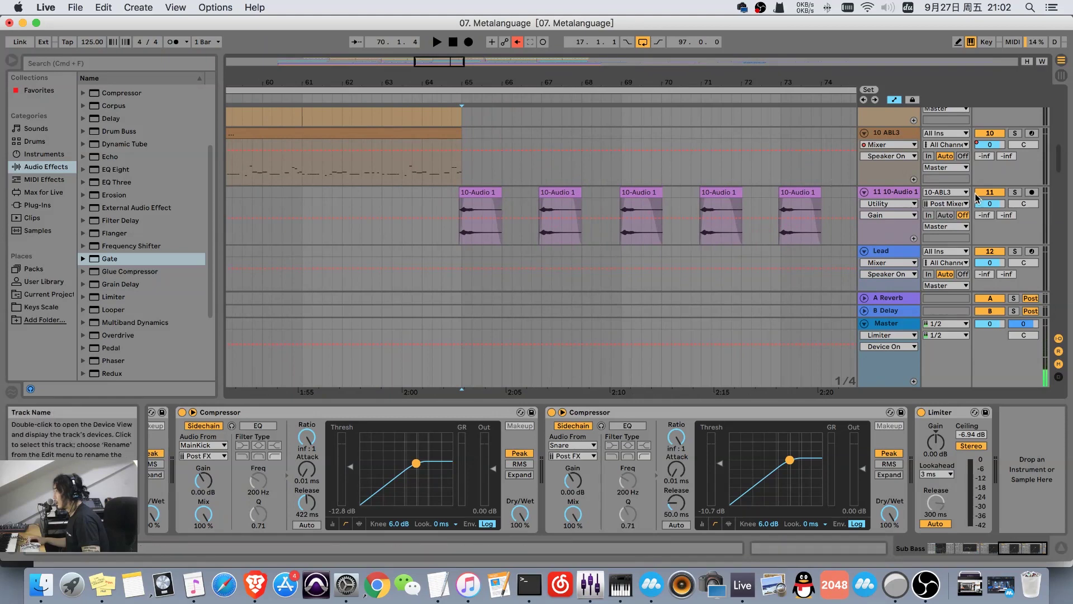
{"action": "key", "text": "space"}
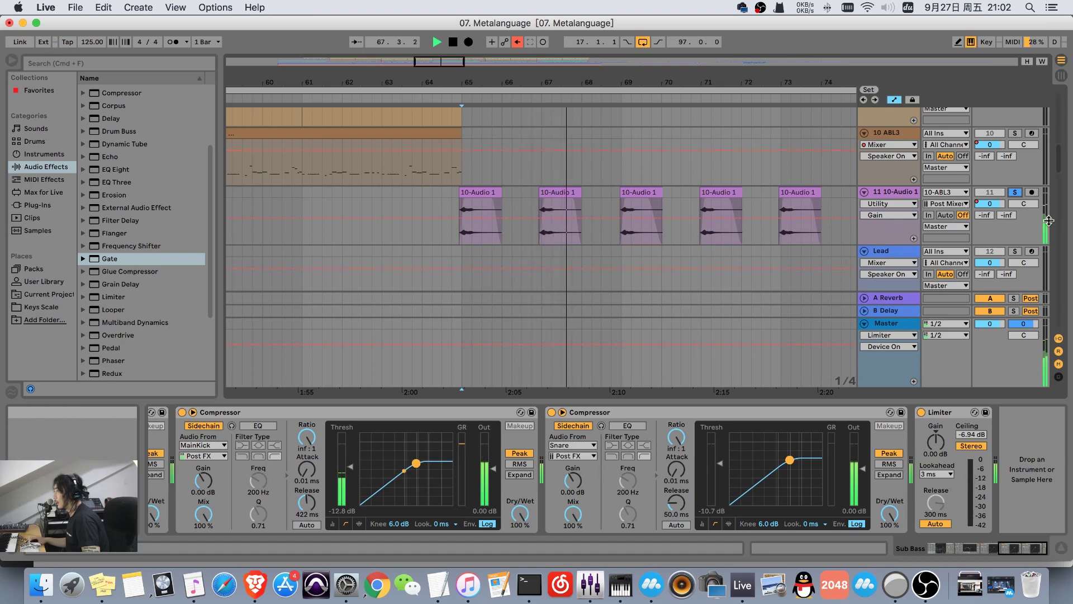
{"action": "left_click", "coordinate": [1014, 193]}
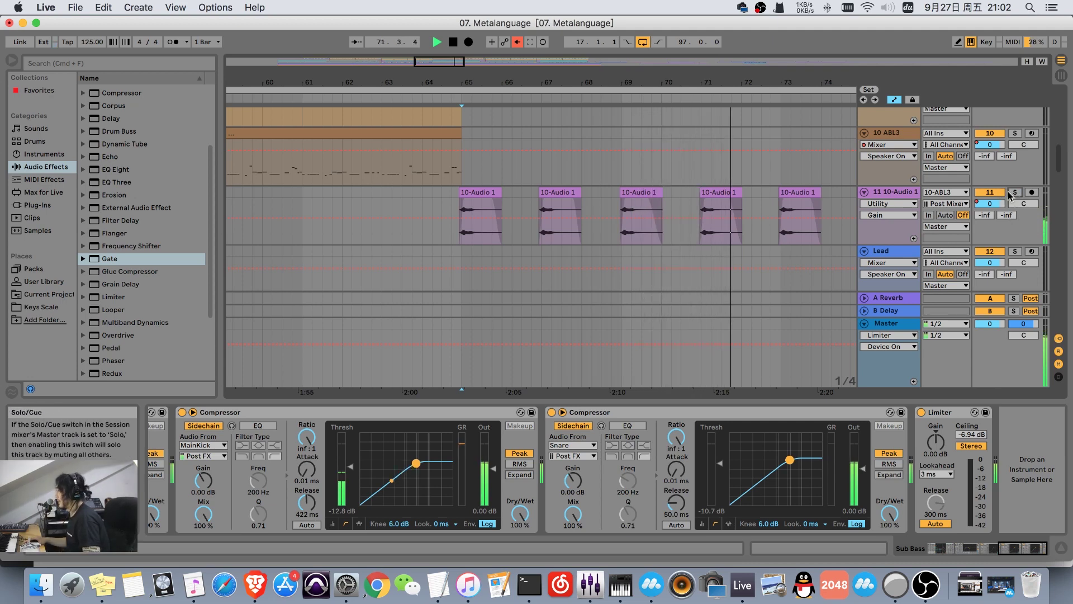
{"action": "key", "text": "space"}
Play the soloed 10 ABL3 track from bar 63 across its clip end at bar 65, stop, and unsolo it.
{"action": "left_click_drag", "start_coordinate": [750, 71], "coordinate": [749, 40]}
{"action": "left_click_drag", "start_coordinate": [688, 82], "coordinate": [613, 79]}
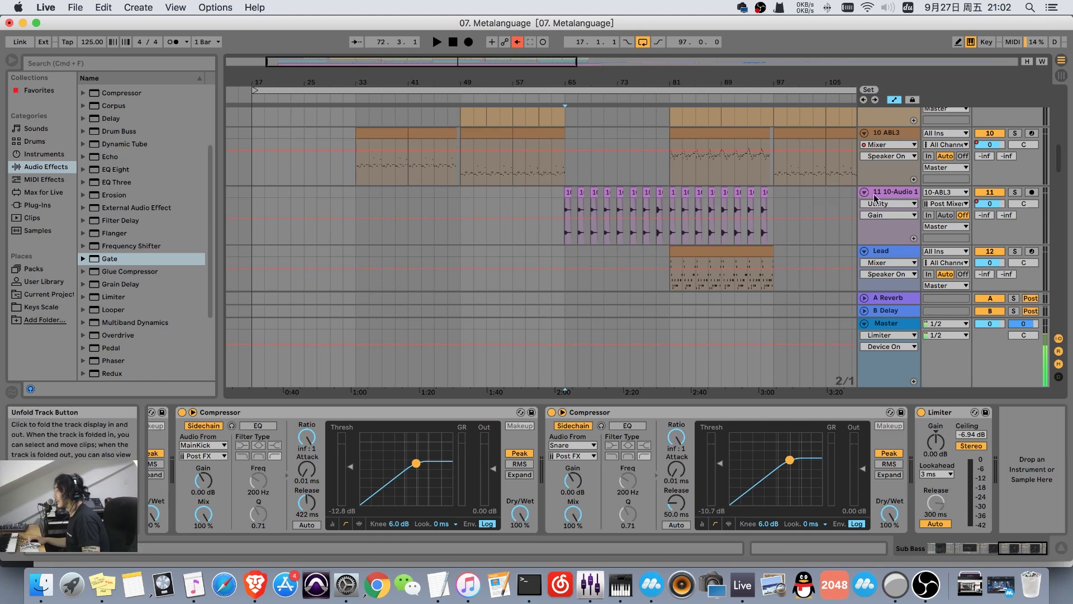
{"action": "left_click_drag", "start_coordinate": [568, 83], "coordinate": [568, 134]}
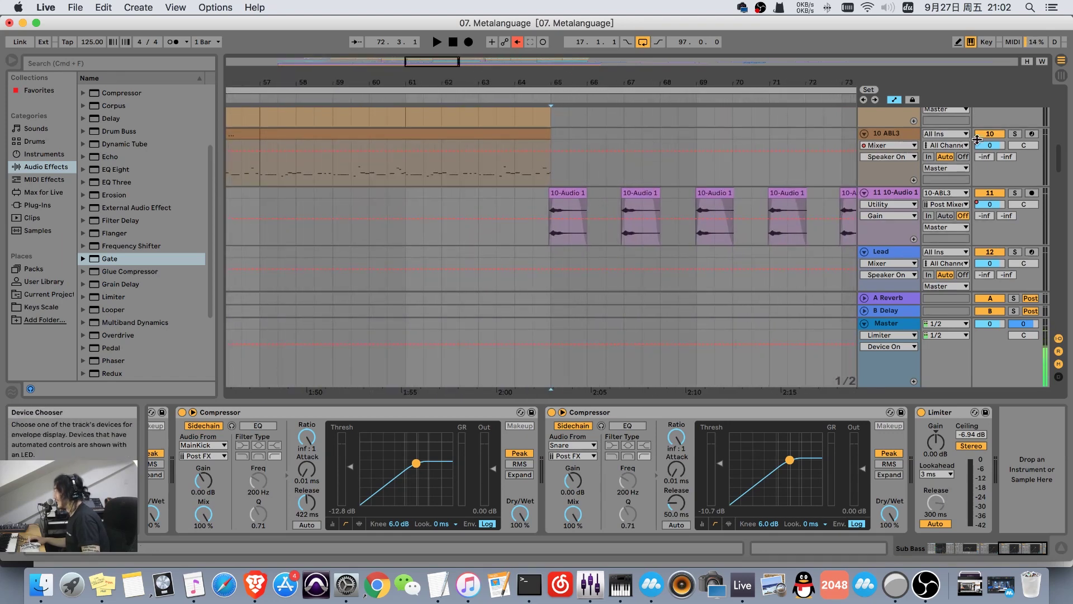
{"action": "left_click", "coordinate": [479, 178]}
{"action": "key", "text": "space"}
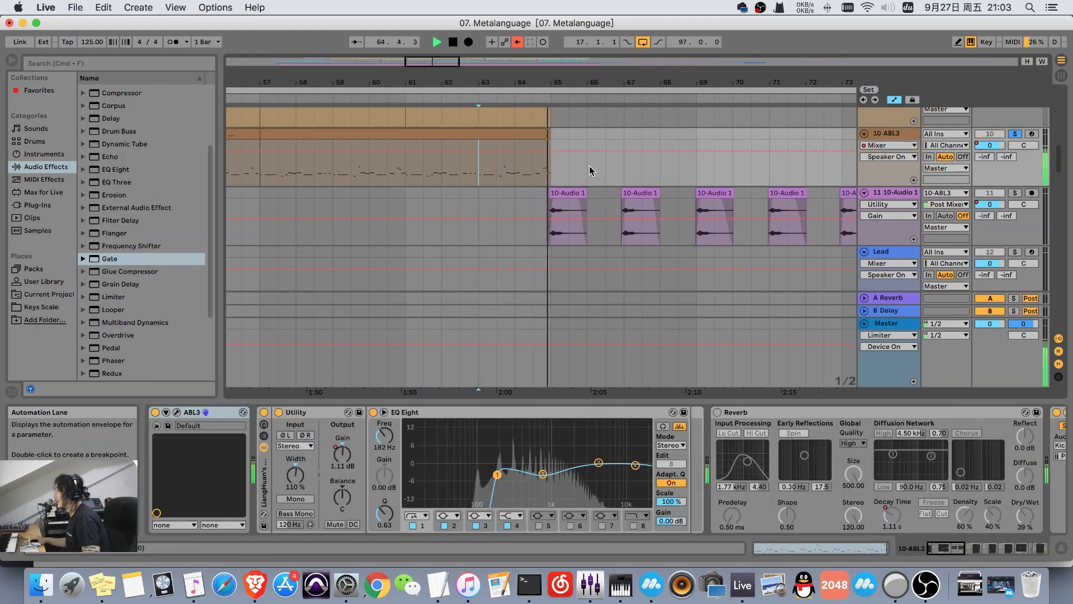
{"action": "key", "text": "space"}
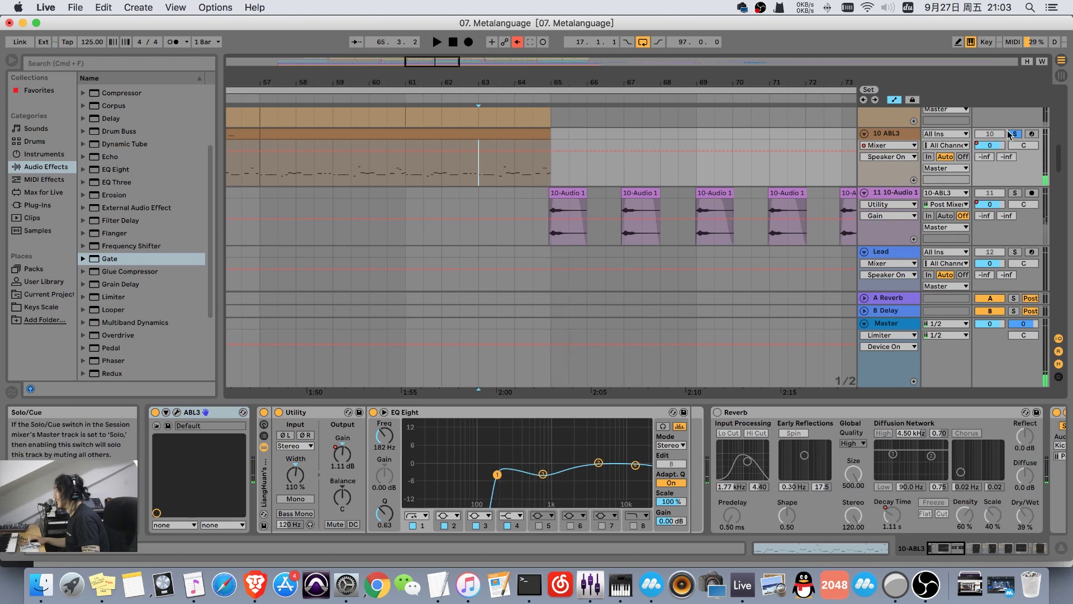
{"action": "left_click", "coordinate": [1015, 134]}
View the end of the 10 ABL3 device chain, with its EQ Eight, Limiter and Echo.
{"action": "left_click_drag", "start_coordinate": [535, 89], "coordinate": [533, 138]}
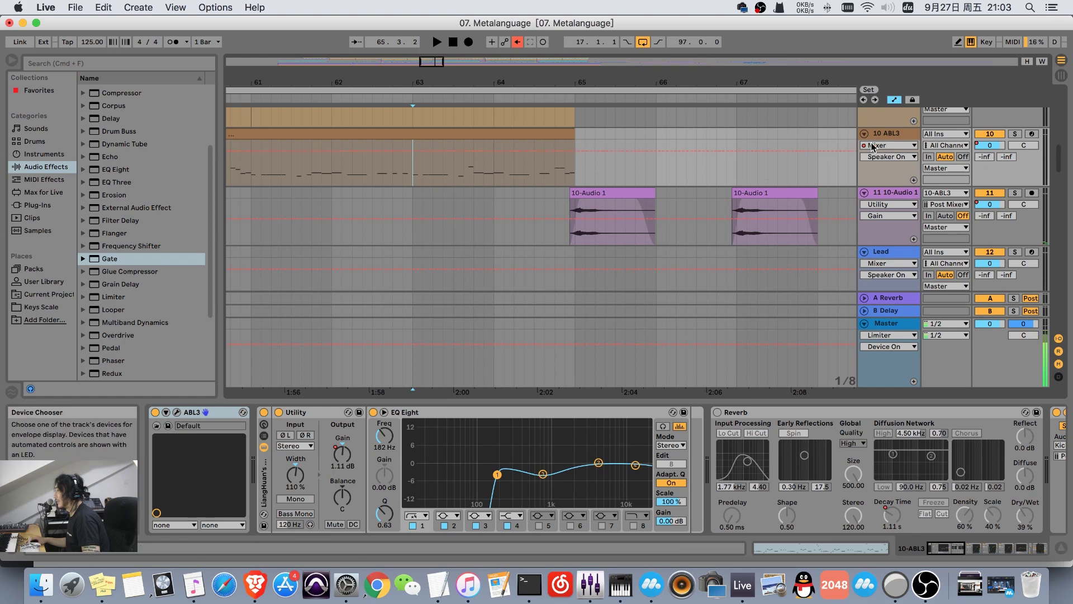
{"action": "left_click", "coordinate": [884, 136]}
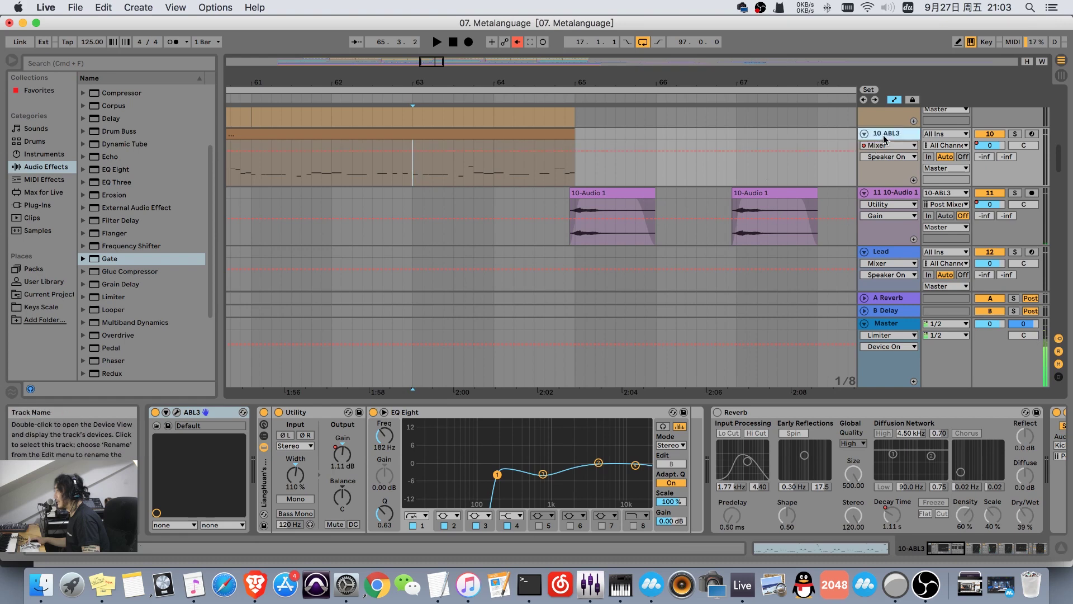
{"action": "left_click", "coordinate": [960, 550]}
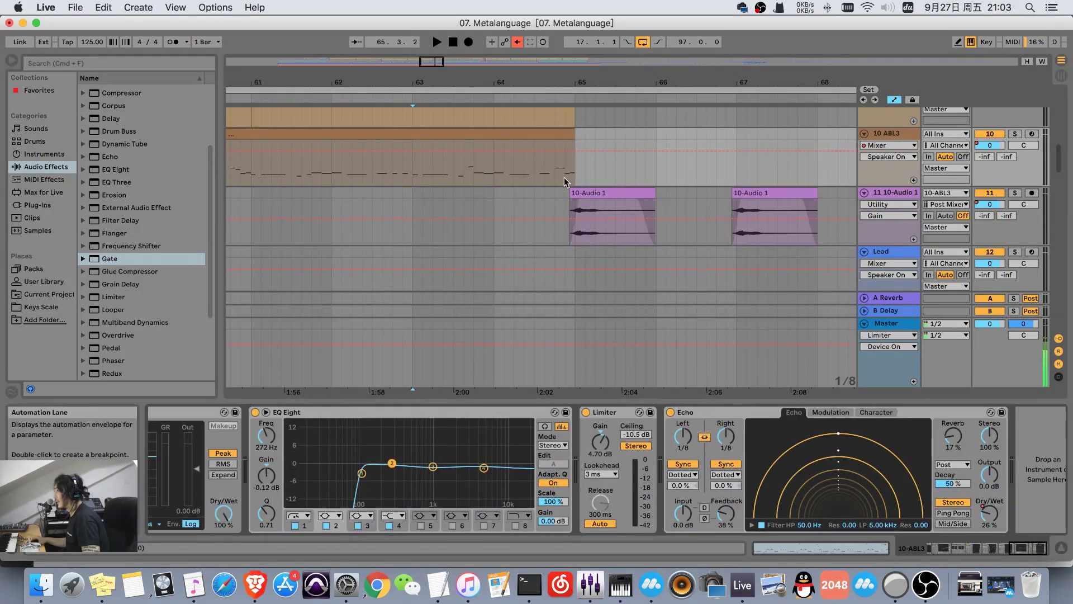
Open the 10 ABL3 clip that ends at bar 65 and extend its loop end to 9.4.3.
{"action": "scroll", "coordinate": [564, 182], "scroll_direction": "up", "scroll_amount": 5}
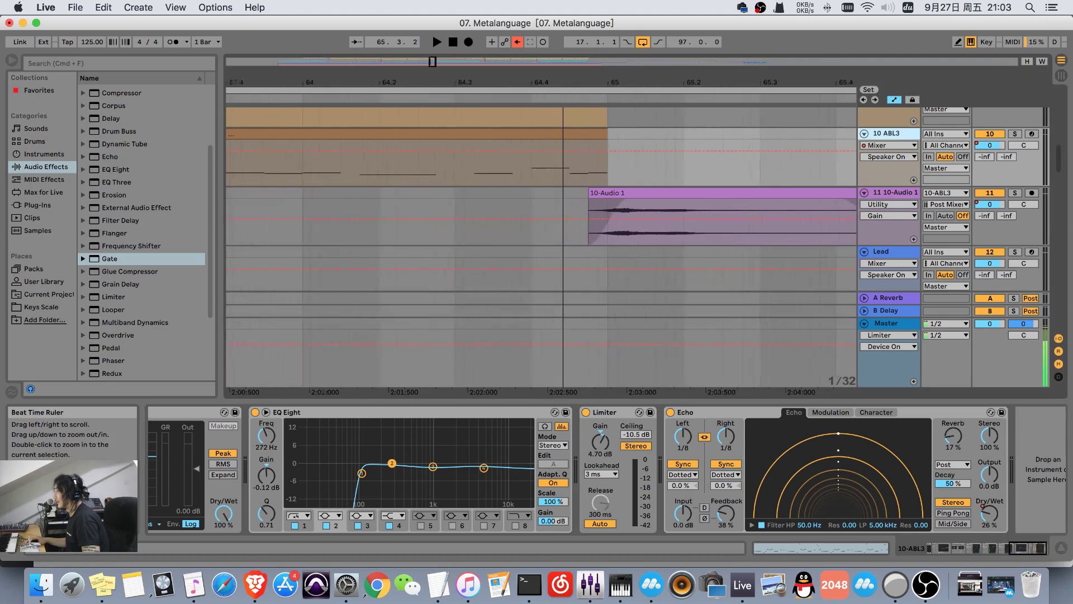
{"action": "double_click", "coordinate": [591, 146]}
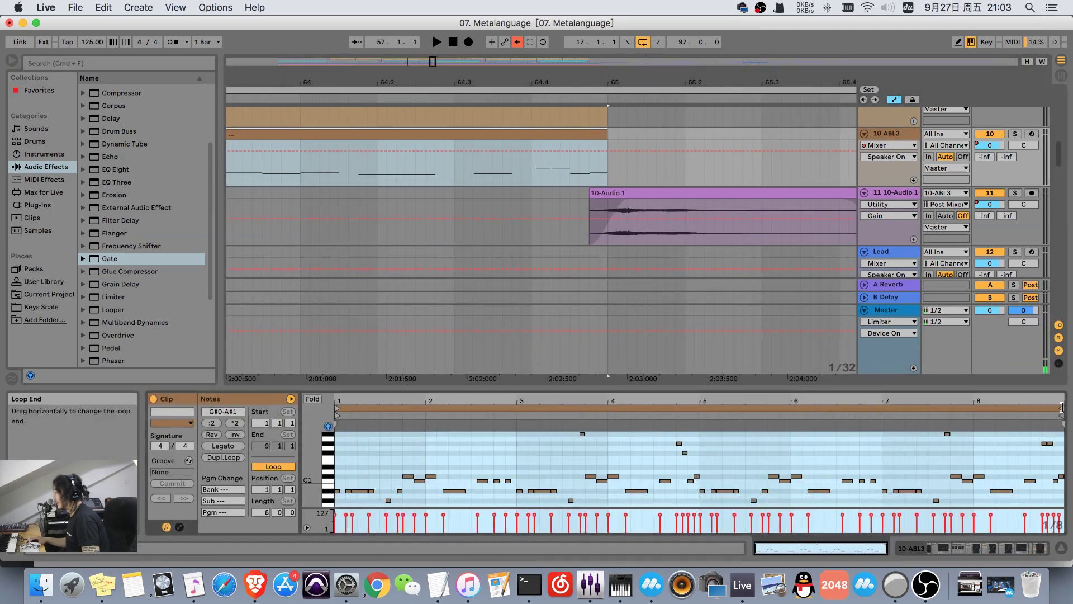
{"action": "left_click_drag", "start_coordinate": [1062, 407], "coordinate": [1058, 408]}
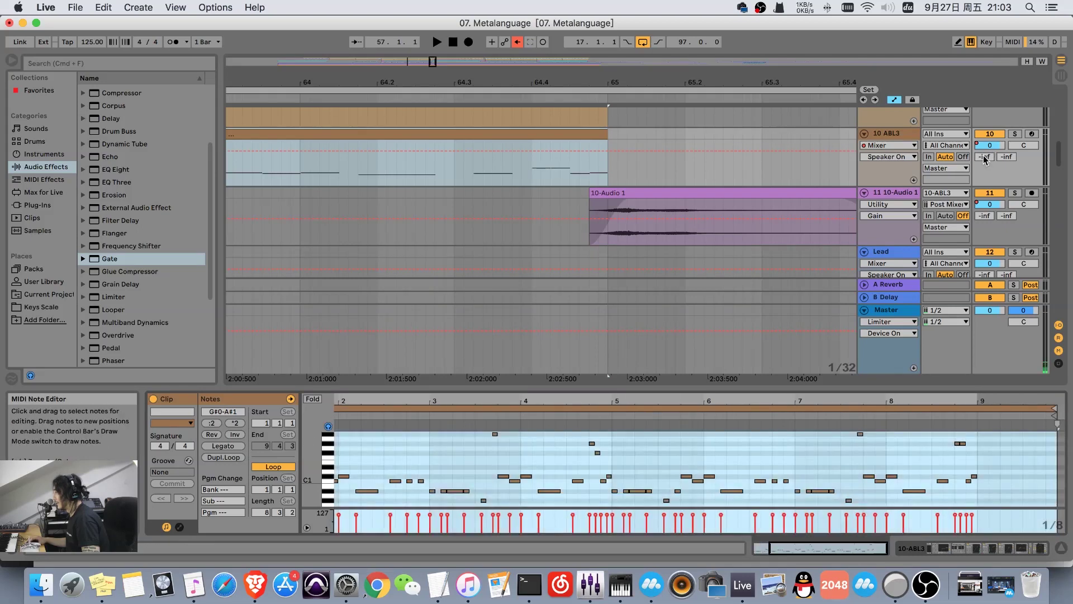
Solo the 10 ABL3 track, play its last notes from 64.4, and stop playback with the solo switched off.
{"action": "left_click", "coordinate": [1014, 134]}
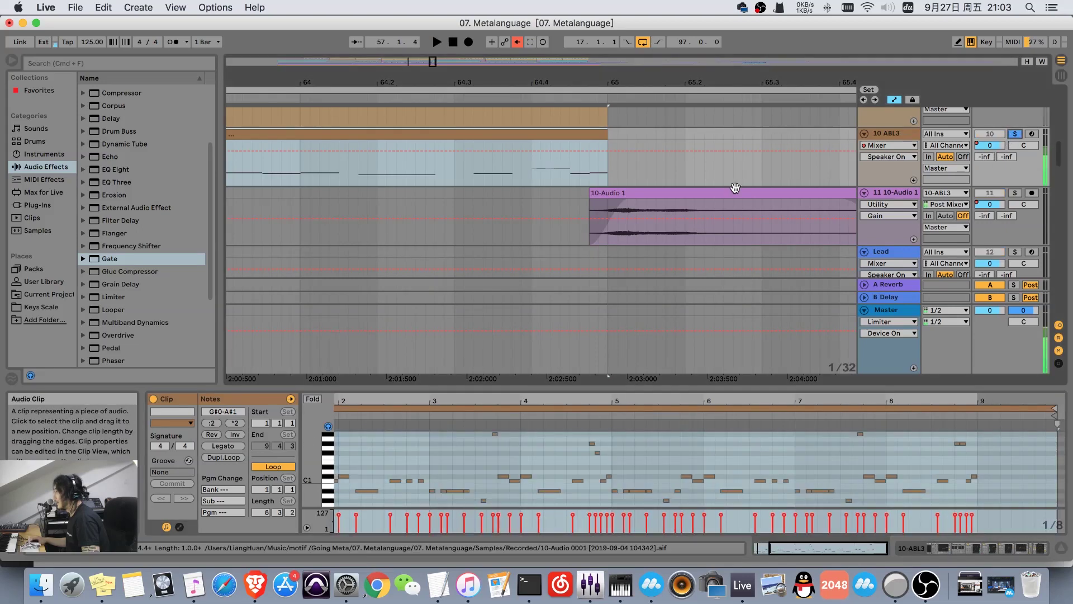
{"action": "left_click", "coordinate": [530, 178]}
{"action": "key", "text": "space"}
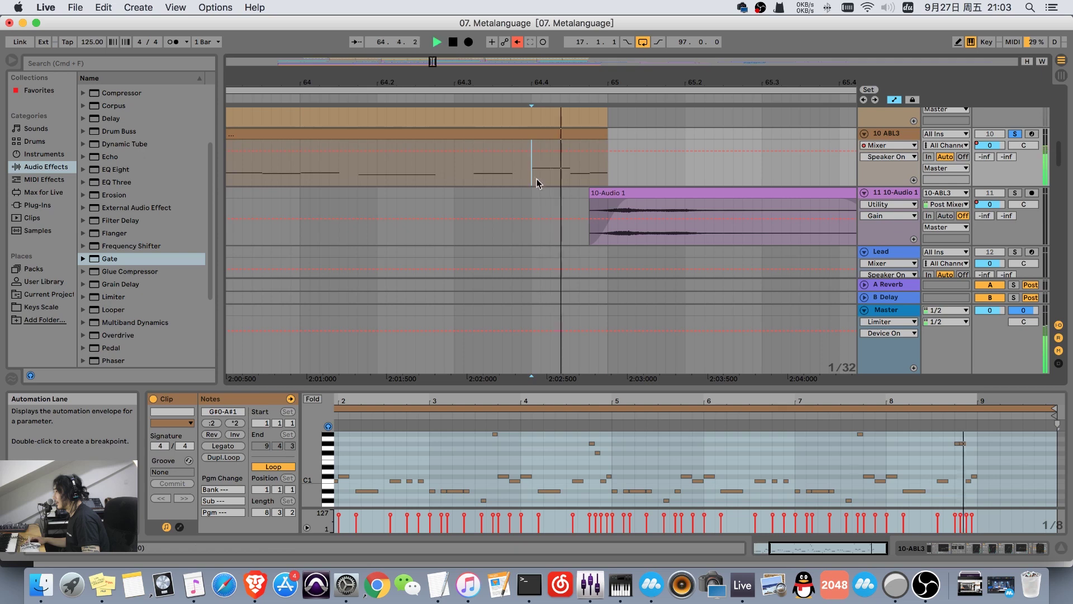
{"action": "key", "text": "space"}
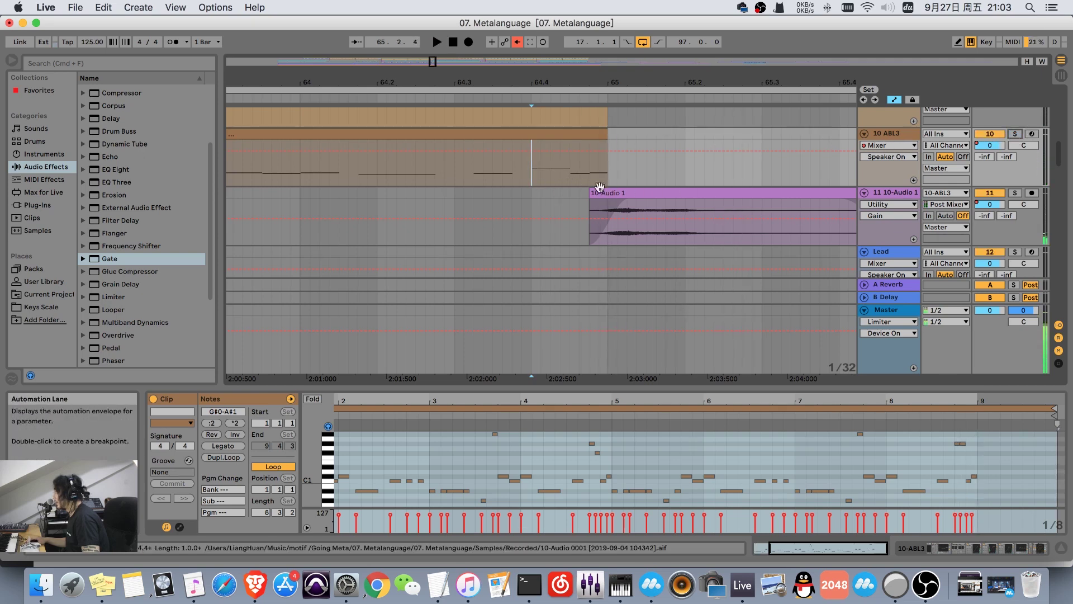
Bring back the 10 ABL3 device chain and display the ABL3 Cutoff automation envelope on that track.
{"action": "double_click", "coordinate": [882, 135]}
{"action": "left_click", "coordinate": [881, 147]}
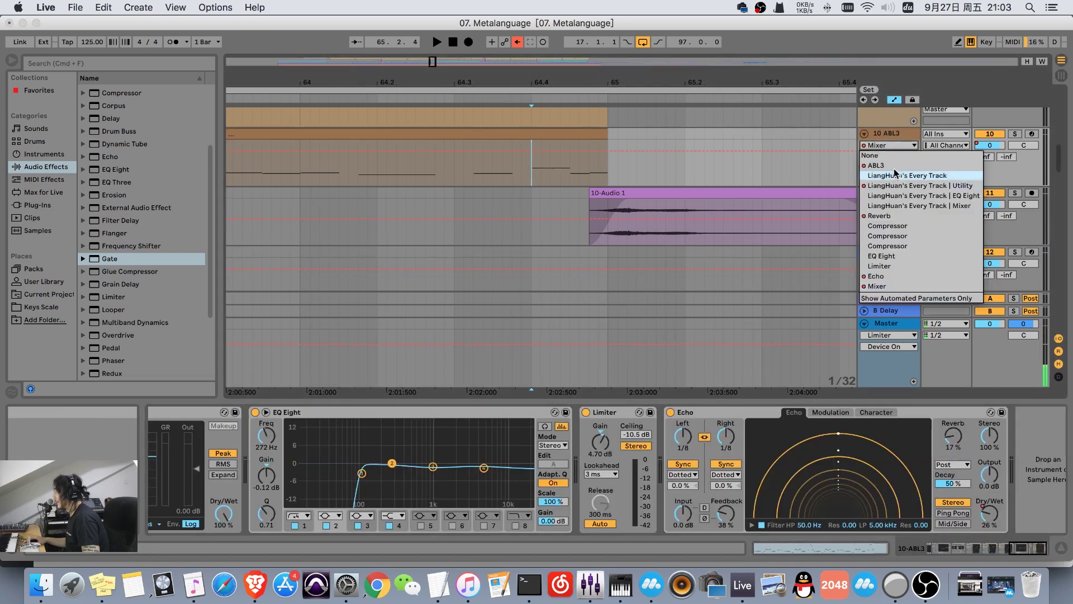
{"action": "left_click", "coordinate": [893, 162]}
{"action": "left_click", "coordinate": [893, 157]}
{"action": "left_click", "coordinate": [888, 180]}
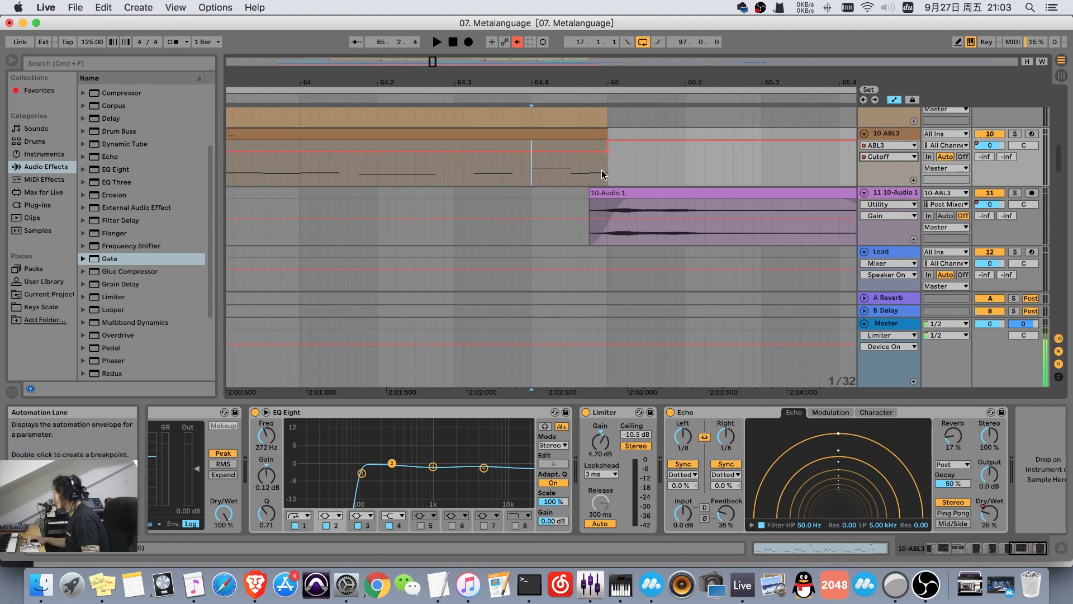
Examine the Cutoff jump at bar 65 on 10 ABL3, play its last notes soloed, and stop with the solo off.
{"action": "left_click_drag", "start_coordinate": [569, 84], "coordinate": [569, 77]}
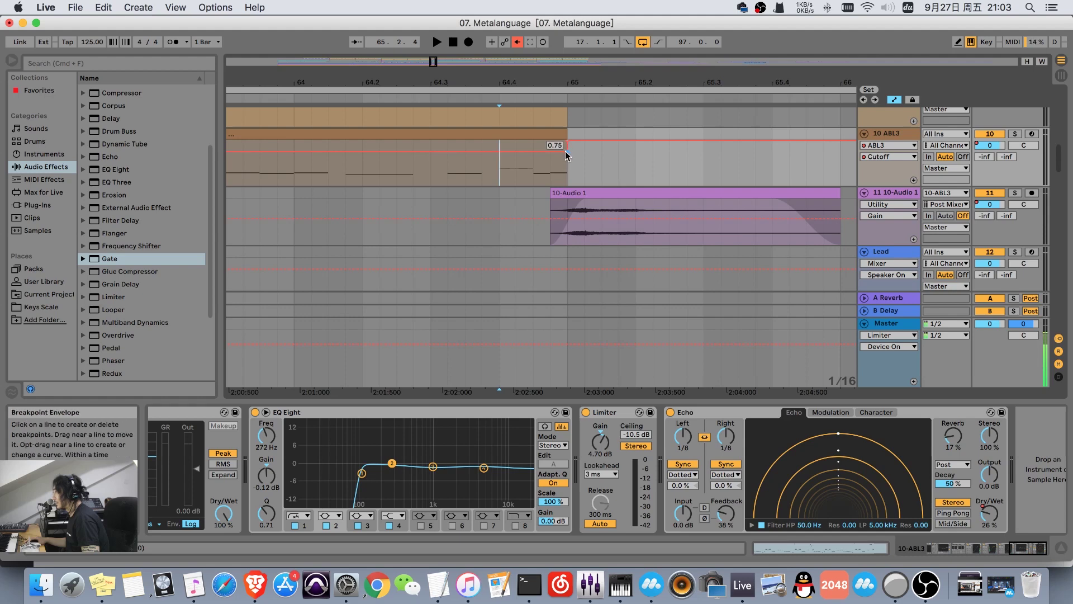
{"action": "mouse_move", "coordinate": [570, 145]}
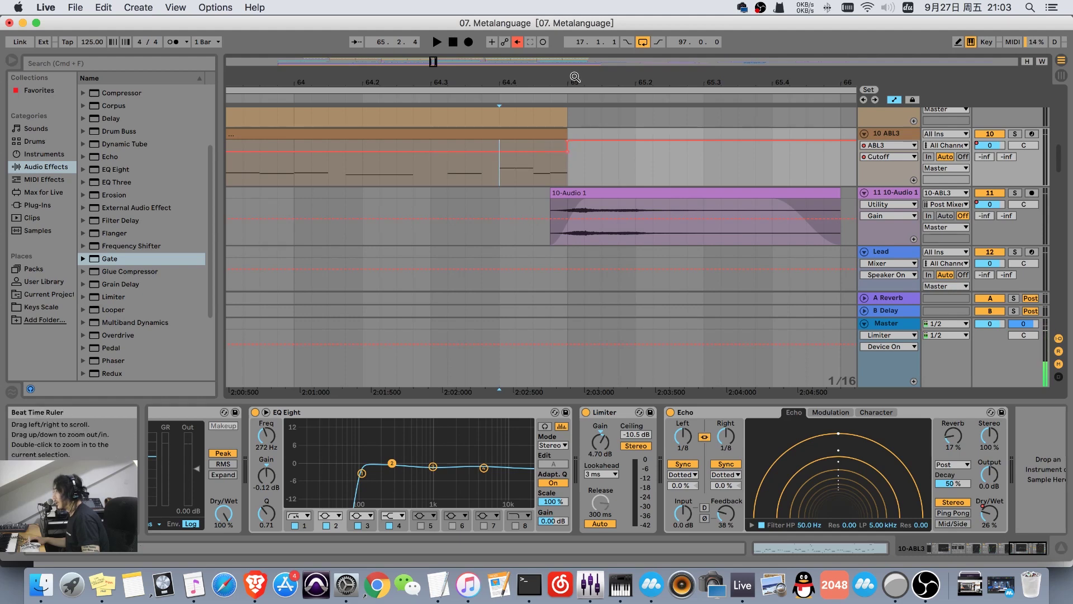
{"action": "left_click_drag", "start_coordinate": [574, 82], "coordinate": [575, 90]}
{"action": "mouse_move", "coordinate": [561, 146]}
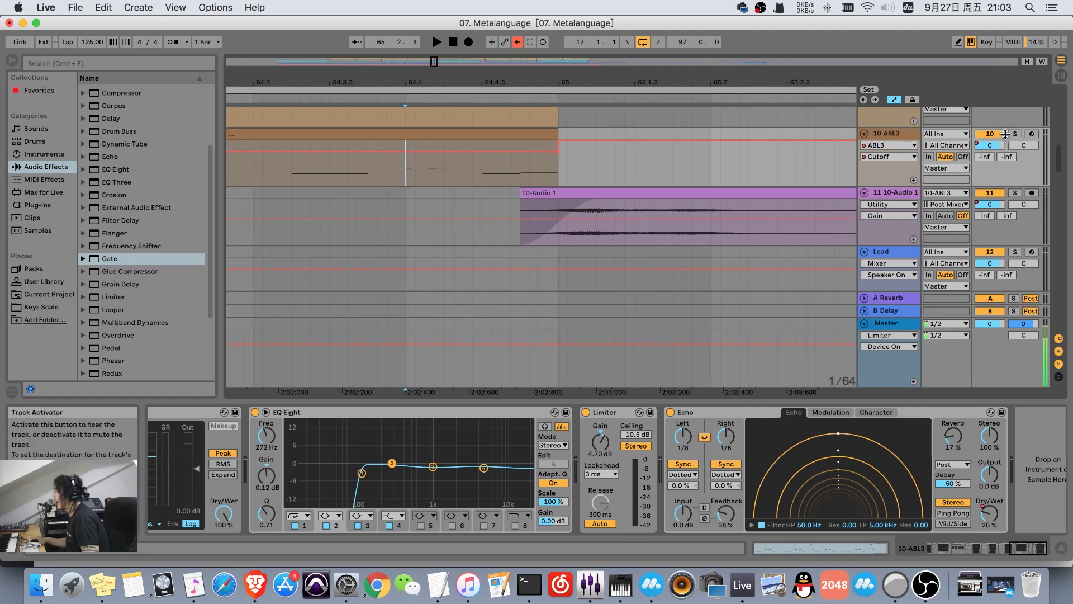
{"action": "key", "text": "space"}
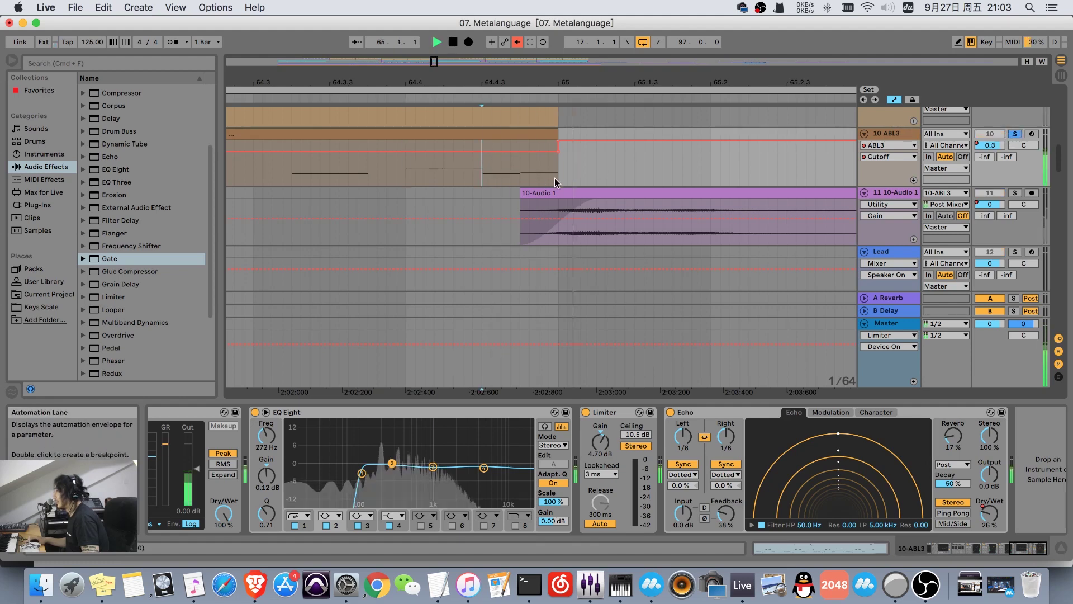
{"action": "key", "text": "space"}
{"action": "left_click", "coordinate": [1015, 134]}
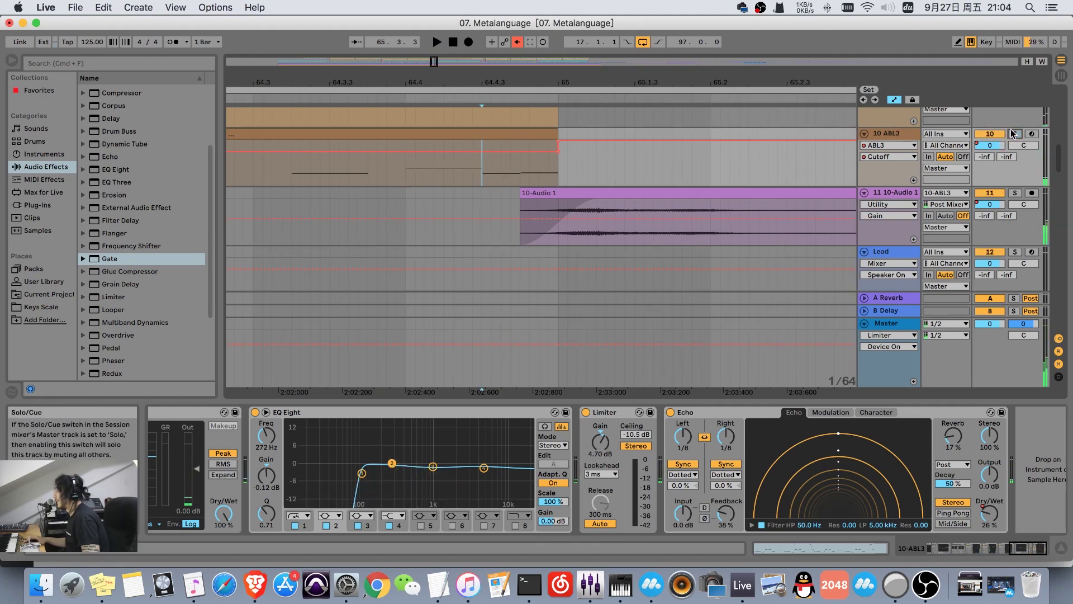
Open the first 10-Audio 1 clip, at bar 65 on track 11, to show its sample settings.
{"action": "left_click_drag", "start_coordinate": [642, 81], "coordinate": [565, 34]}
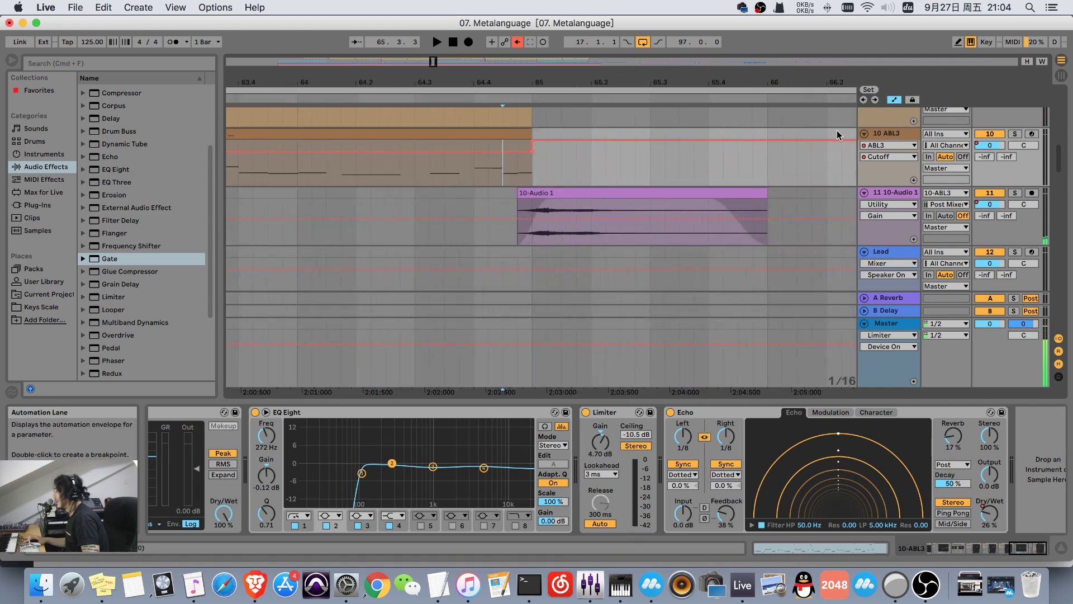
{"action": "left_click", "coordinate": [541, 194]}
{"action": "left_click_drag", "start_coordinate": [673, 79], "coordinate": [439, 160]}
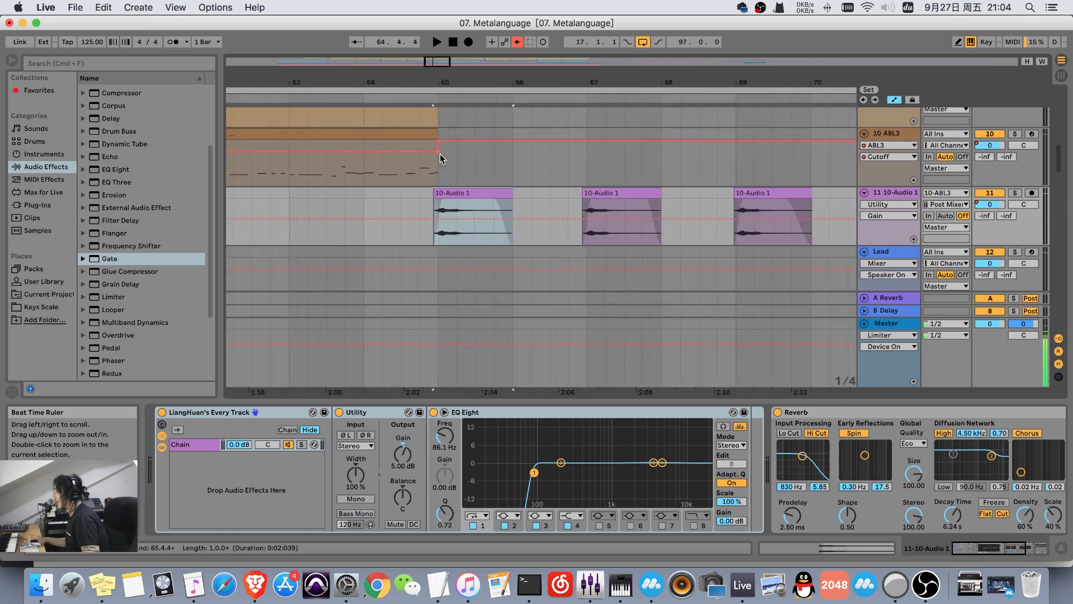
{"action": "left_click", "coordinate": [461, 194]}
{"action": "double_click", "coordinate": [461, 194]}
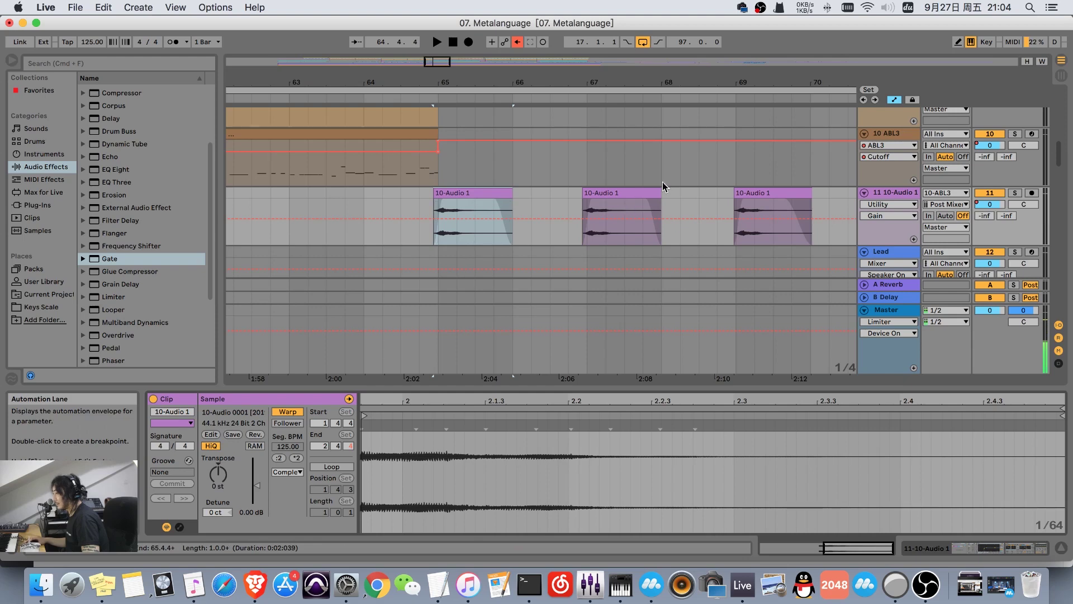
Compare the Transpose settings of the 10-Audio 1 clips from bar 65 to bar 75, selecting them one by one.
{"action": "left_click", "coordinate": [609, 193]}
{"action": "left_click", "coordinate": [481, 196]}
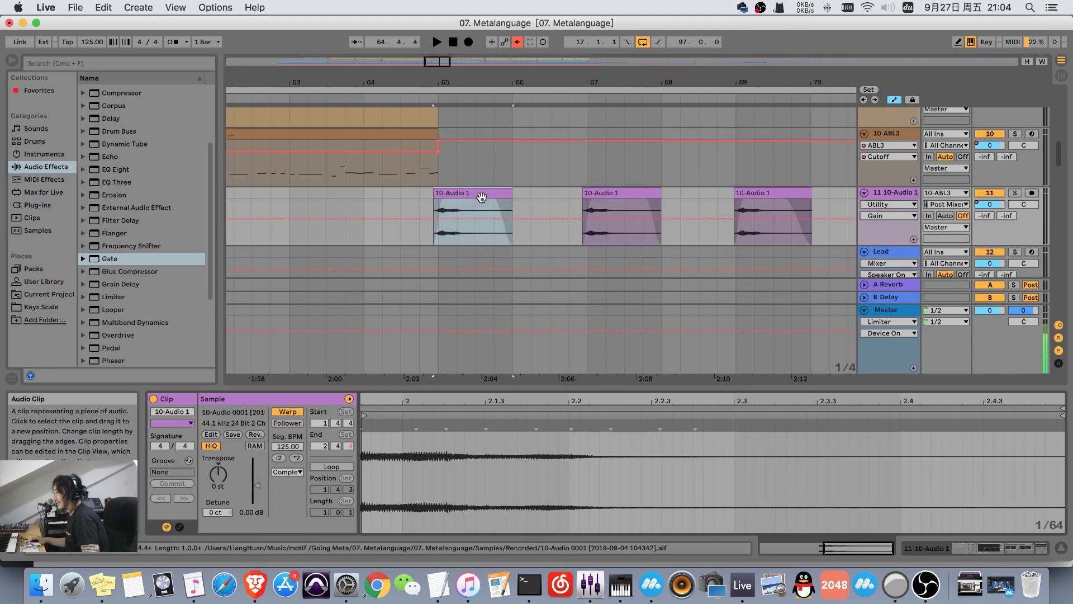
{"action": "left_click_drag", "start_coordinate": [219, 473], "coordinate": [219, 457]}
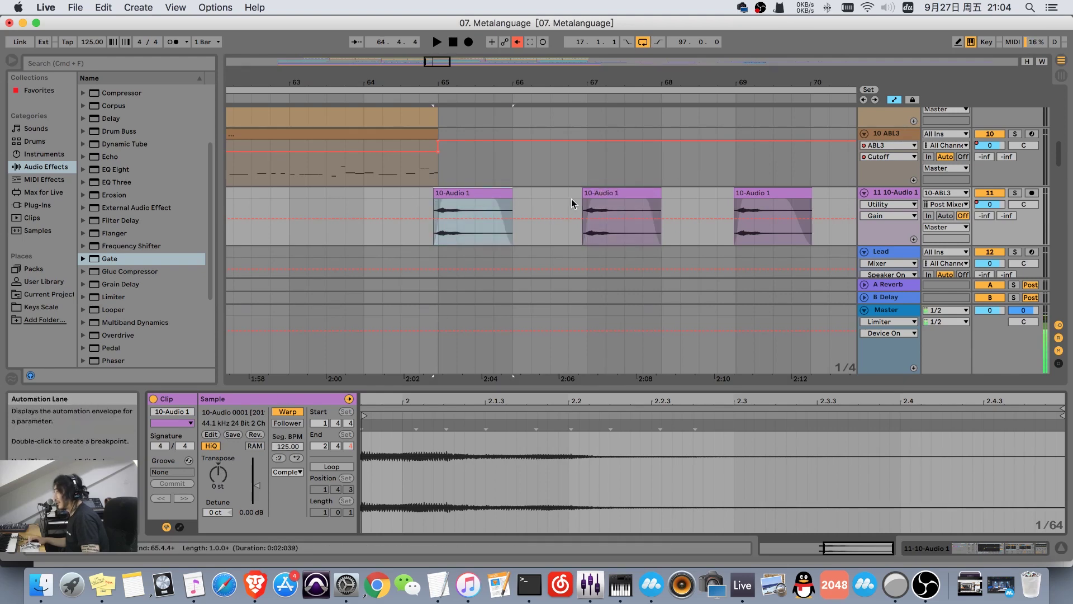
{"action": "left_click", "coordinate": [598, 195]}
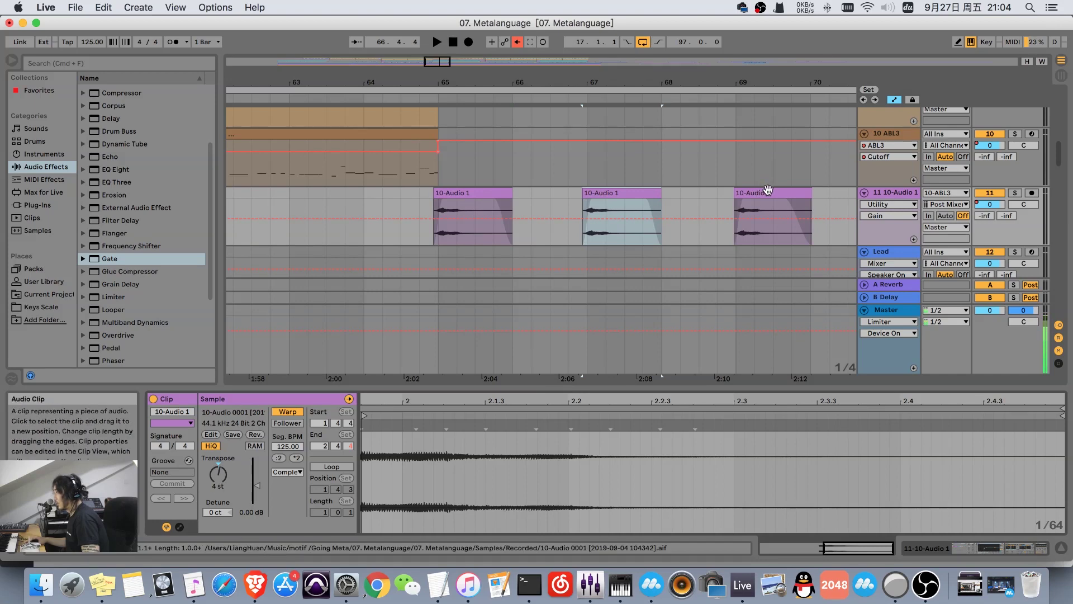
{"action": "left_click", "coordinate": [739, 203]}
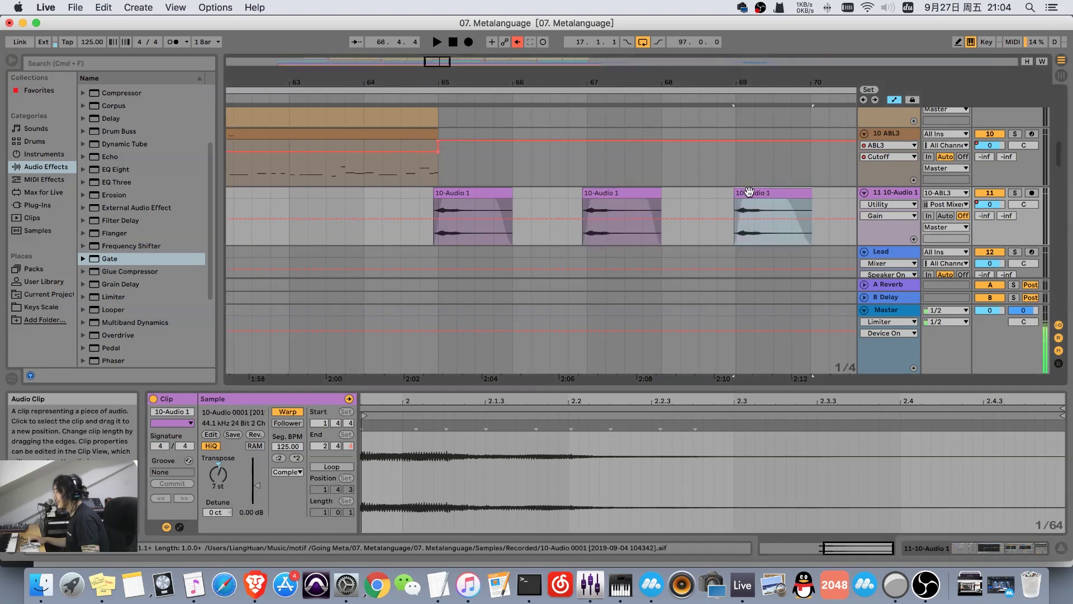
{"action": "left_click_drag", "start_coordinate": [821, 78], "coordinate": [507, 83]}
{"action": "left_click", "coordinate": [585, 200]}
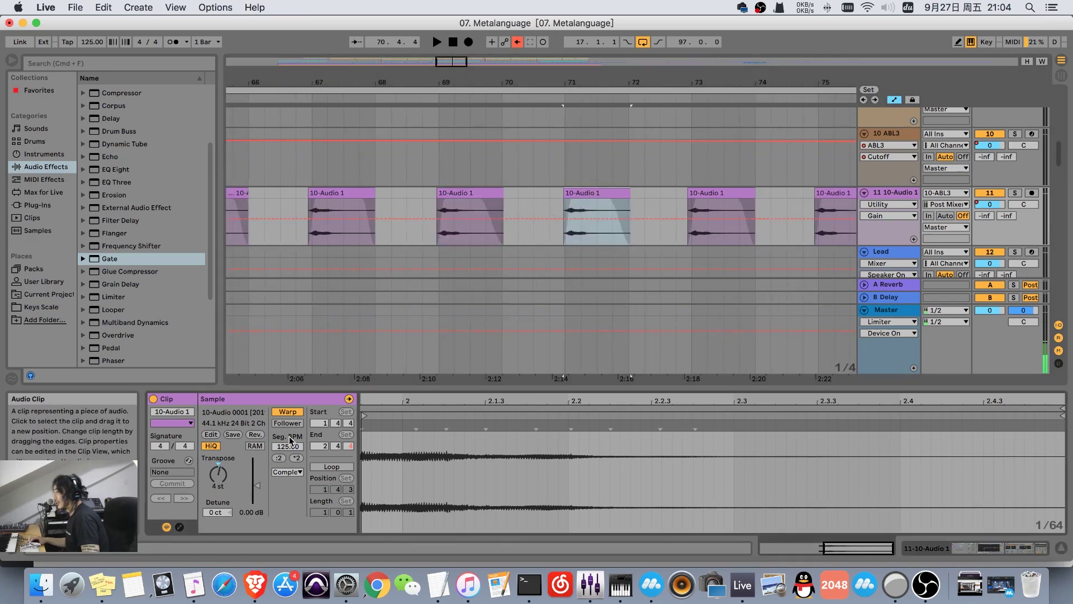
{"action": "left_click", "coordinate": [713, 201]}
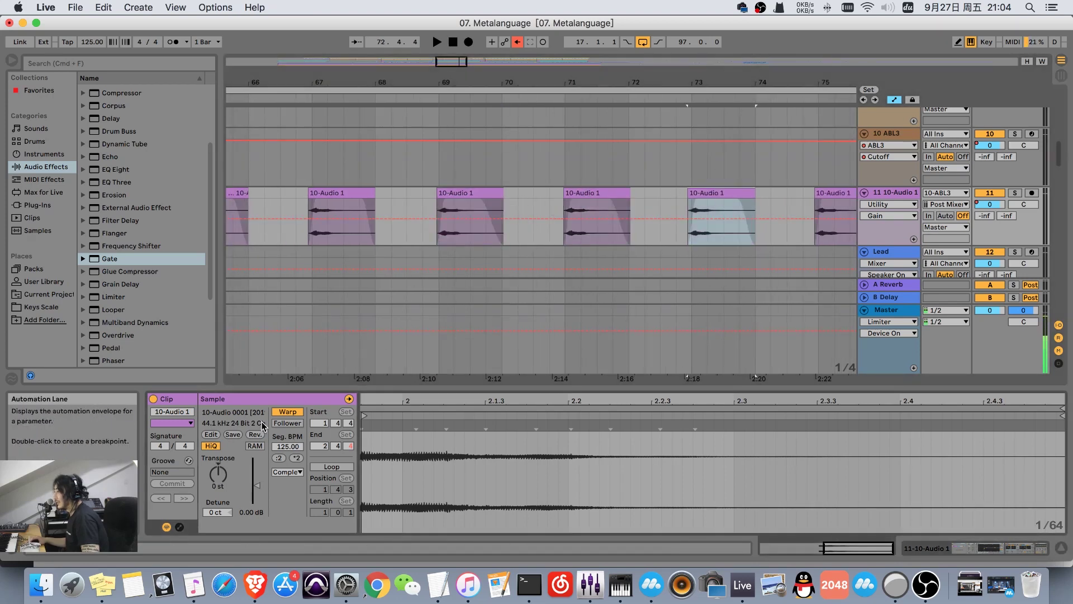
{"action": "left_click", "coordinate": [839, 190]}
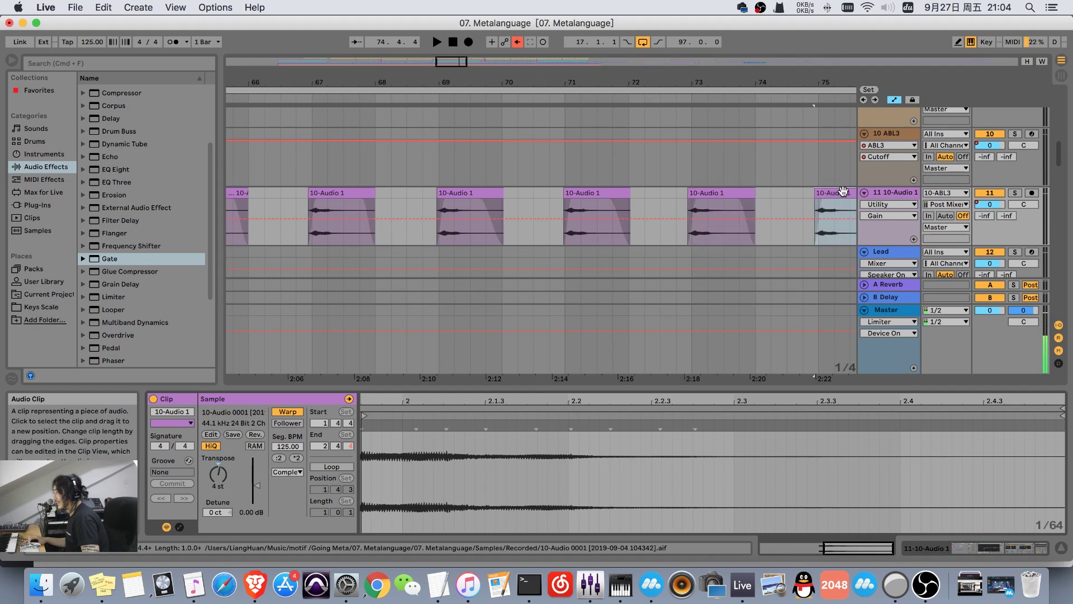
Check the Transpose and gain settings of the 10-Audio 1 clips at bars 77 and 79.
{"action": "key", "text": "minus"}
{"action": "key", "text": "minus"}
{"action": "key", "text": "minus"}
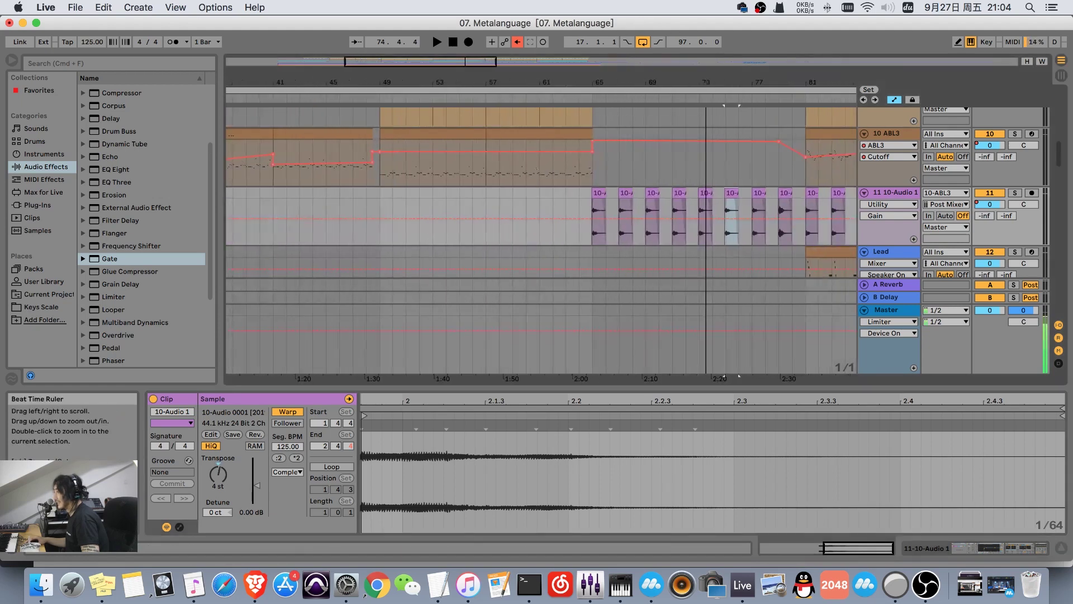
{"action": "left_click", "coordinate": [780, 194]}
{"action": "left_click", "coordinate": [756, 199]}
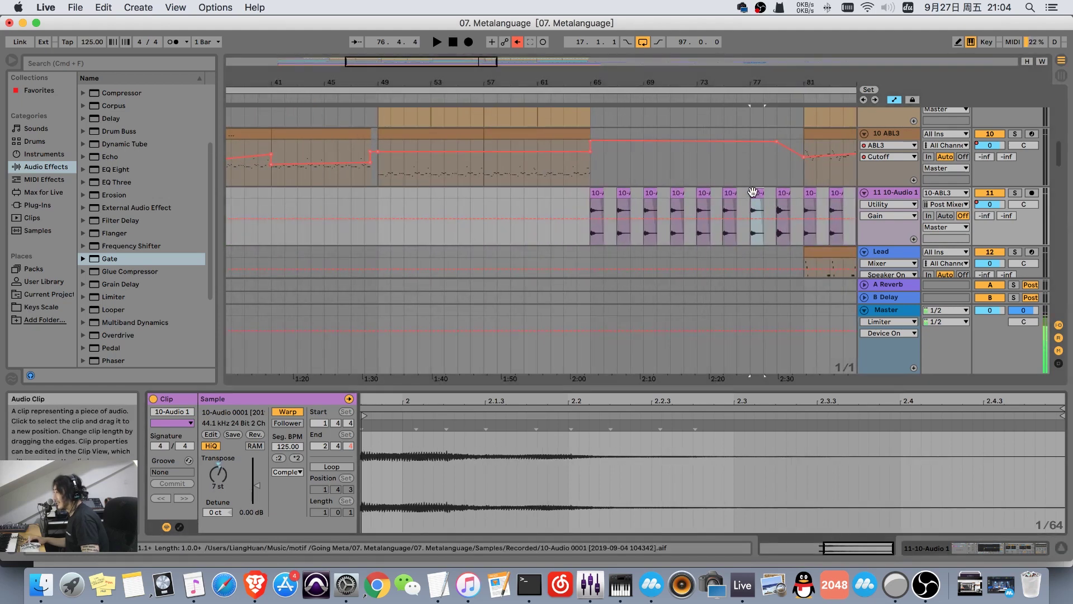
{"action": "left_click", "coordinate": [782, 197]}
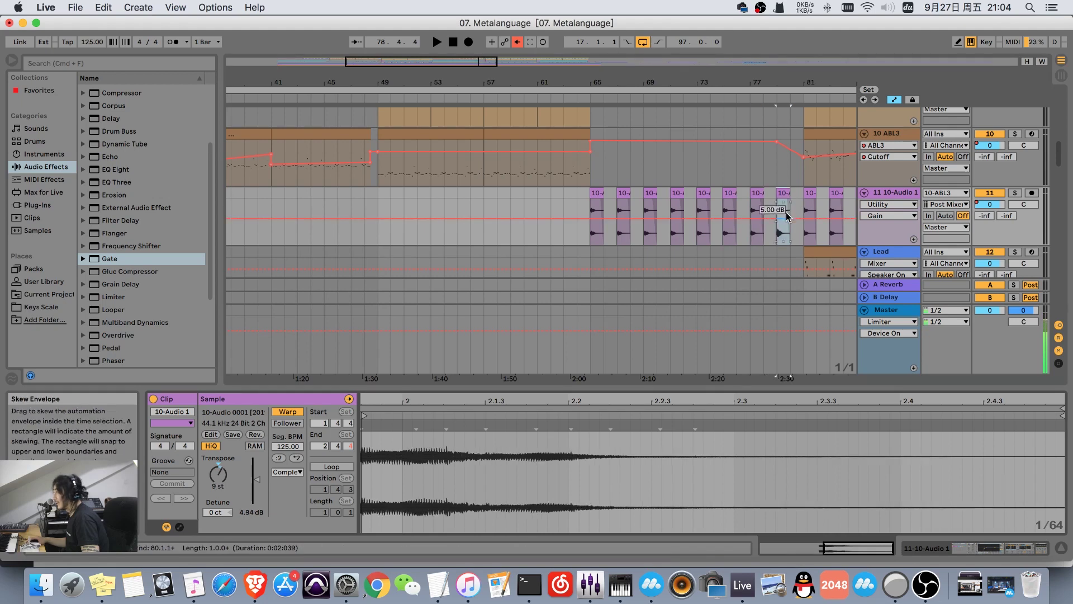
Play the 10-Audio 1 clip at bar 79 from just before its start, and stop playback.
{"action": "left_click", "coordinate": [788, 180]}
{"action": "key", "text": "plus"}
{"action": "key", "text": "plus"}
{"action": "key", "text": "plus"}
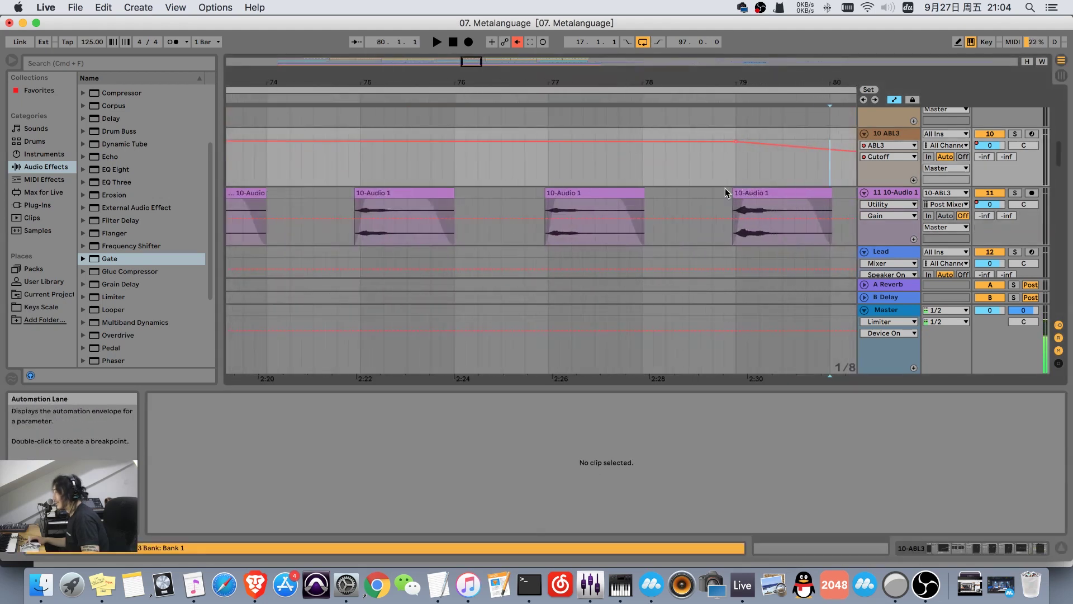
{"action": "left_click", "coordinate": [714, 212]}
{"action": "key", "text": "space"}
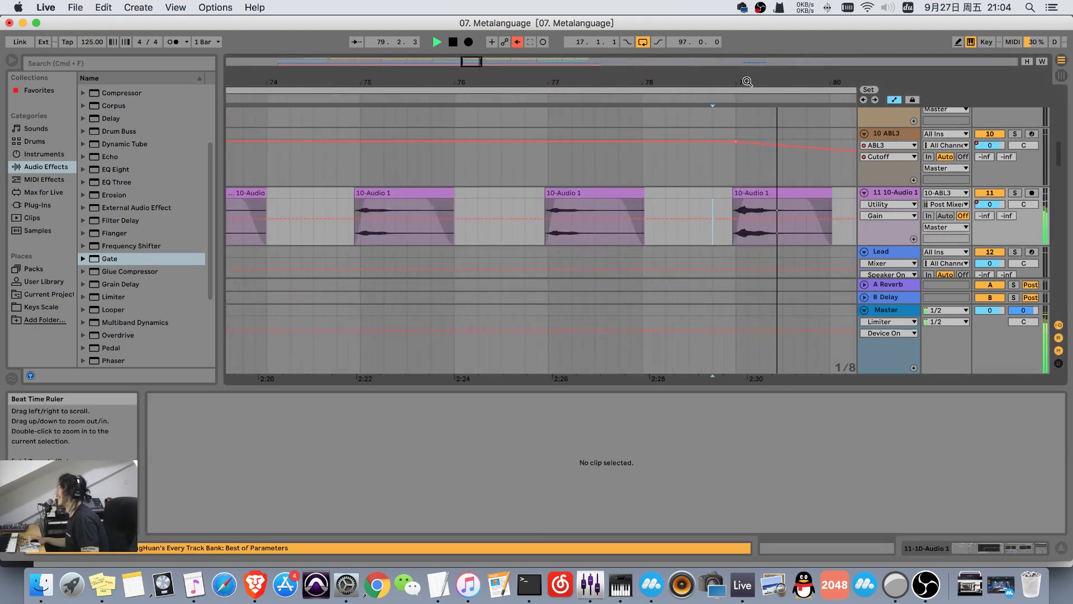
{"action": "left_click_drag", "start_coordinate": [748, 83], "coordinate": [747, 56]}
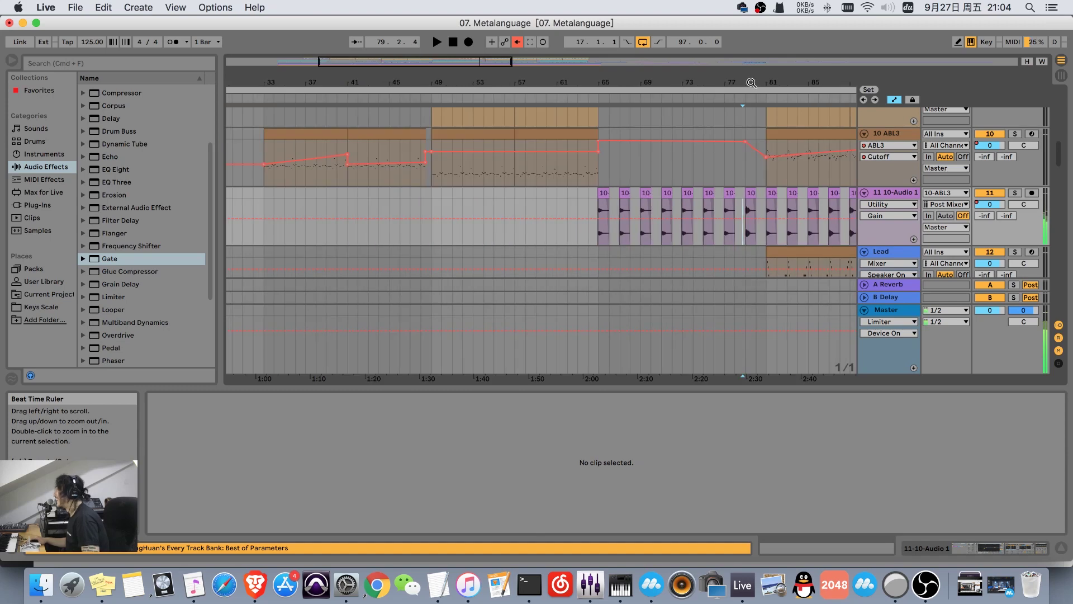
Show the device chain of 11 10-Audio 1, and set the insert marker on 10 ABL3 at 64.4.3 to display its devices.
{"action": "left_click", "coordinate": [890, 194]}
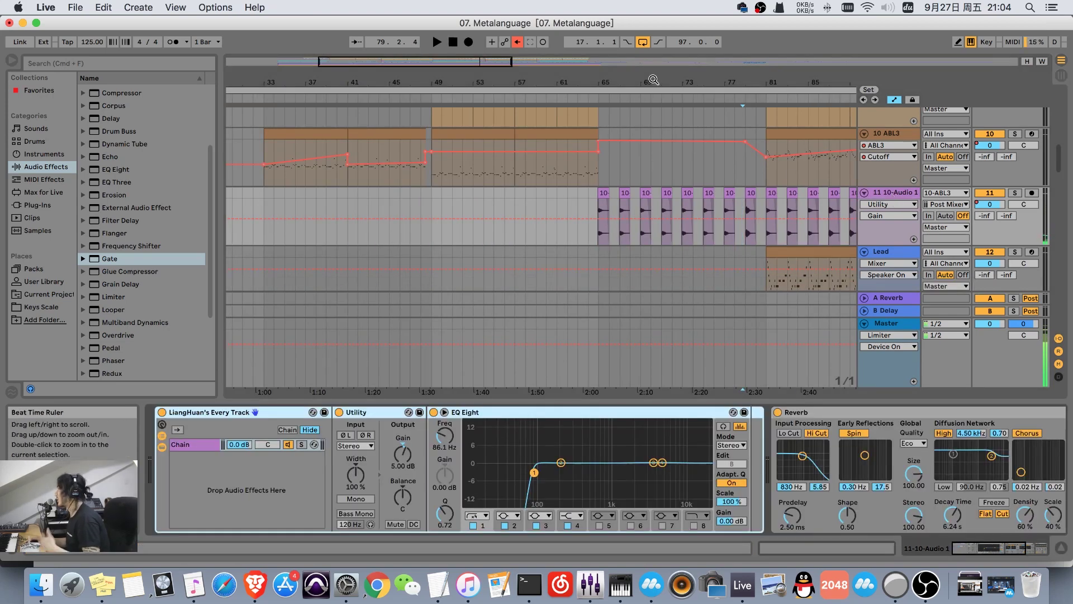
{"action": "mouse_move", "coordinate": [654, 81]}
{"action": "left_mouse_down"}
{"action": "mouse_move", "coordinate": [654, 67]}
{"action": "mouse_move", "coordinate": [582, 81]}
{"action": "mouse_move", "coordinate": [536, 129]}
{"action": "left_mouse_up"}
{"action": "scroll", "coordinate": [671, 145], "scroll_direction": "right", "scroll_amount": 5}
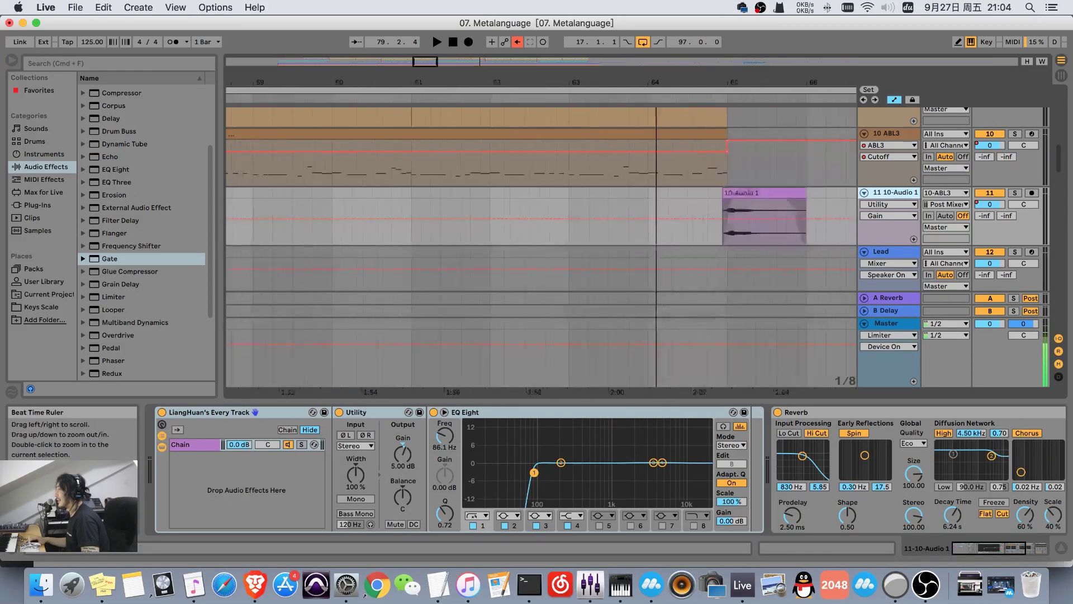
{"action": "left_click", "coordinate": [608, 180]}
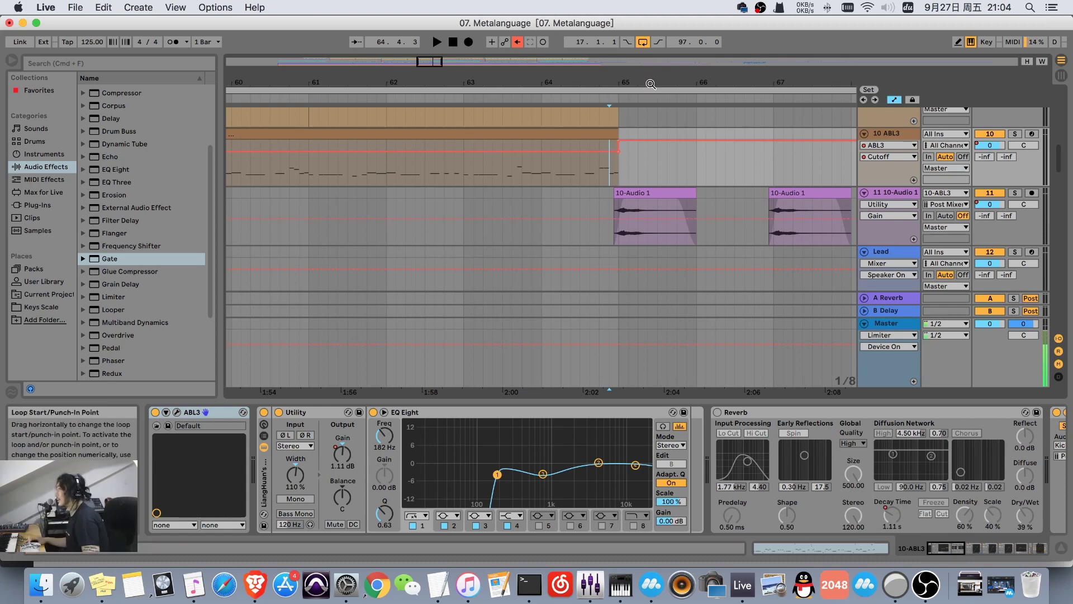
{"action": "left_click_drag", "start_coordinate": [511, 82], "coordinate": [511, 53]}
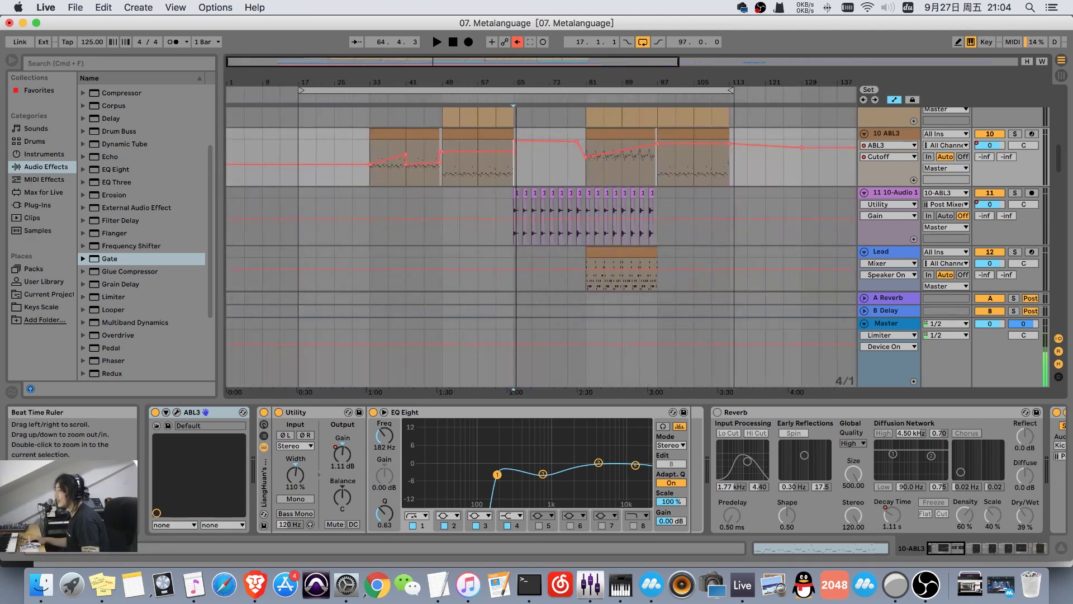
Solo the Drumracks track, play it from bar 49, and stop playback with the solo switched off.
{"action": "scroll", "coordinate": [600, 147], "scroll_direction": "up", "scroll_amount": 10}
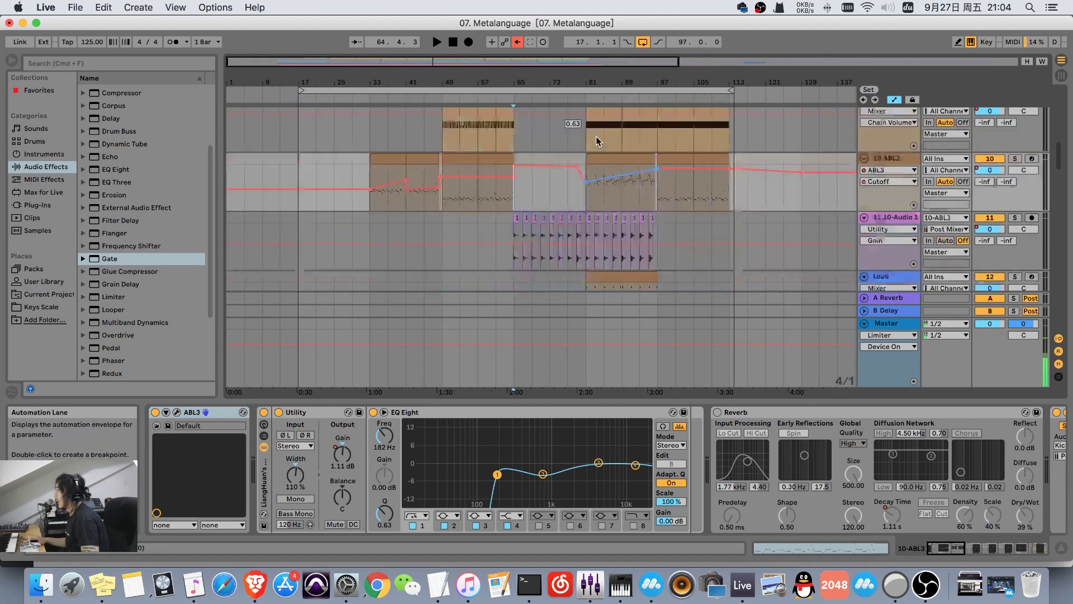
{"action": "scroll", "coordinate": [594, 137], "scroll_direction": "up", "scroll_amount": 5}
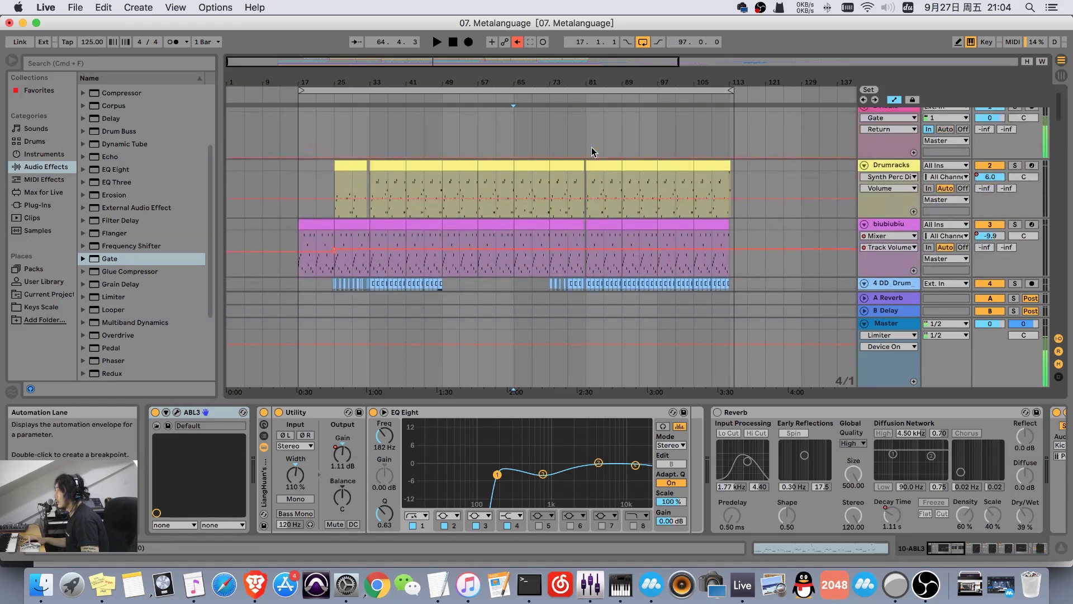
{"action": "left_click", "coordinate": [1015, 171]}
{"action": "left_click", "coordinate": [445, 189]}
{"action": "key", "text": "space"}
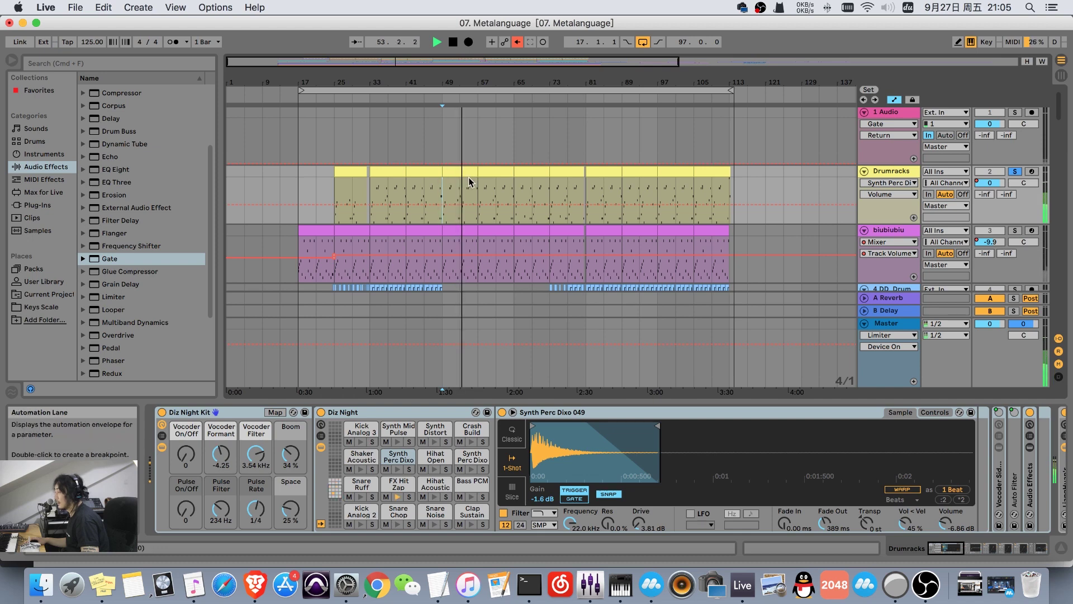
{"action": "key", "text": "space"}
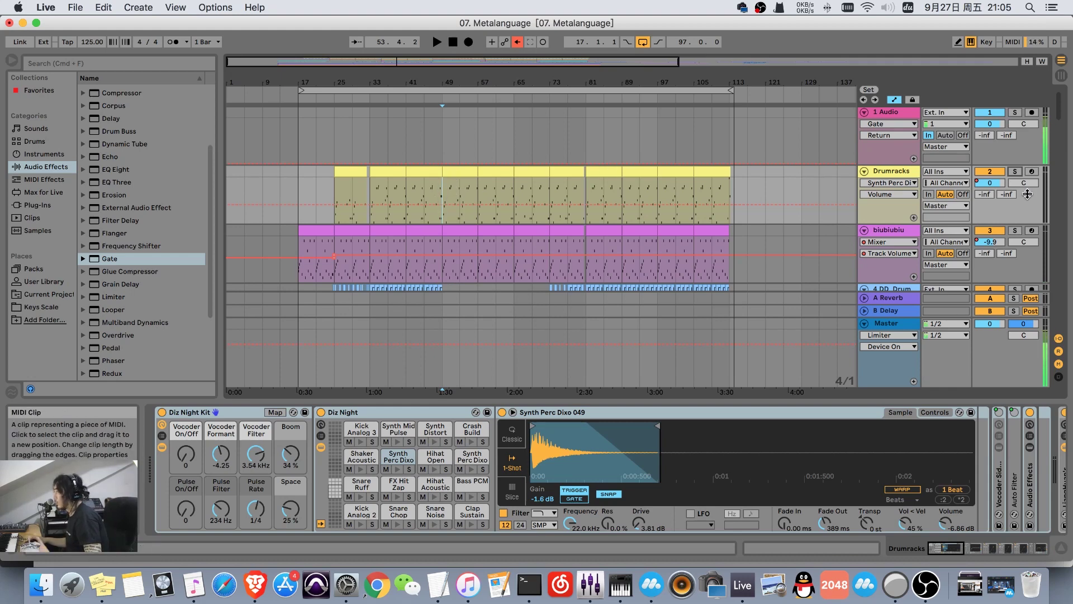
Solo Drumracks again for a short second listen from bar 49, ending with playback stopped and the track unsoloed.
{"action": "left_click", "coordinate": [1015, 172]}
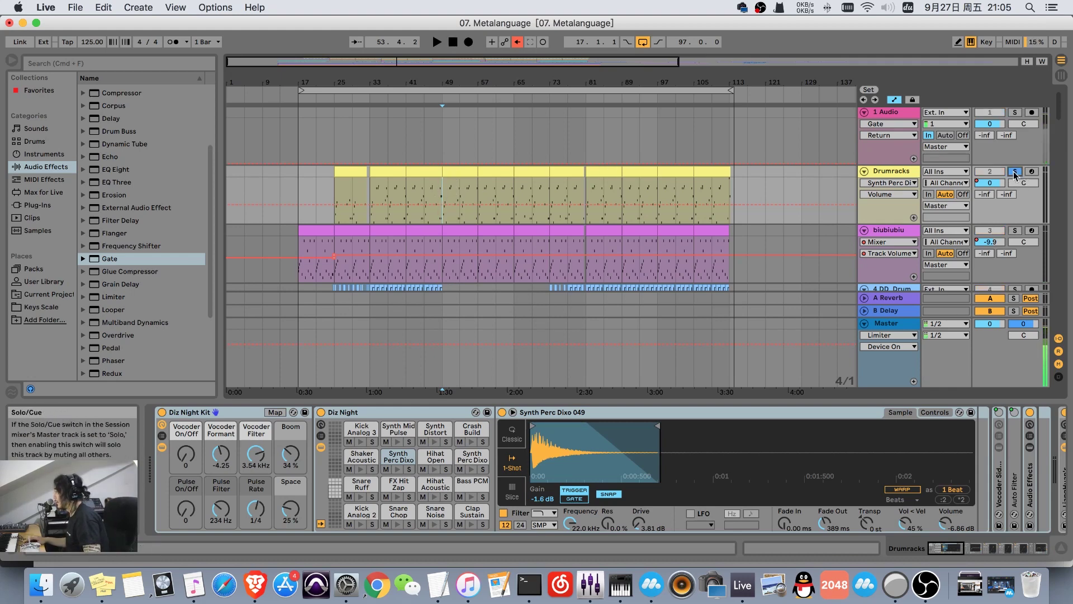
{"action": "key", "text": "space"}
{"action": "key", "text": "space"}
{"action": "left_click", "coordinate": [1015, 172]}
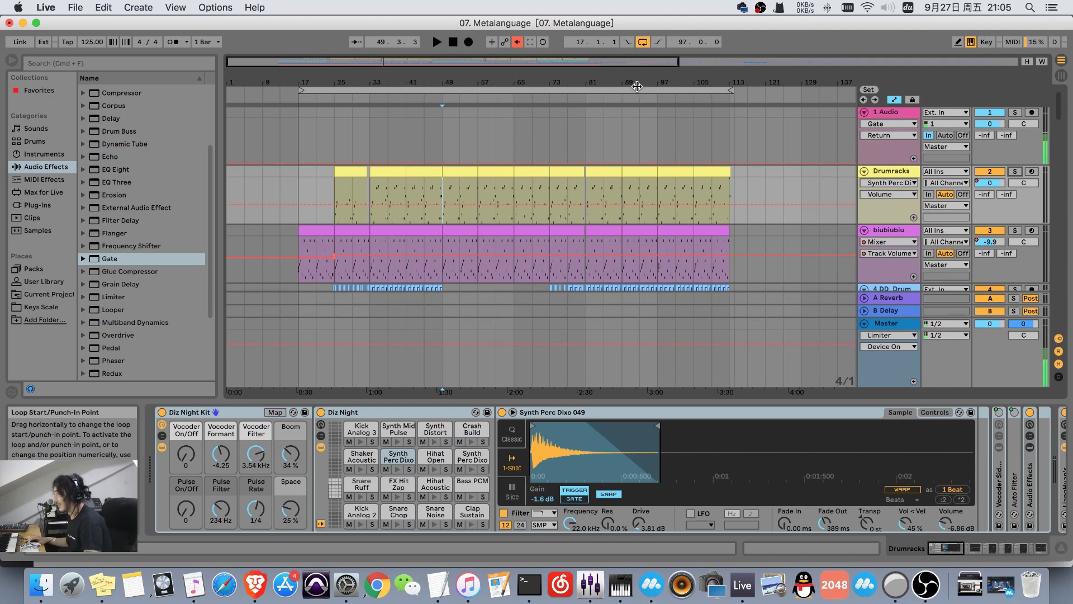
Survey the arrangement's tracks from Drumracks down to Guitar 5 fills and return to the first track.
{"action": "scroll", "coordinate": [637, 86], "scroll_direction": "down", "scroll_amount": 3}
{"action": "scroll", "coordinate": [469, 125], "scroll_direction": "down", "scroll_amount": 5}
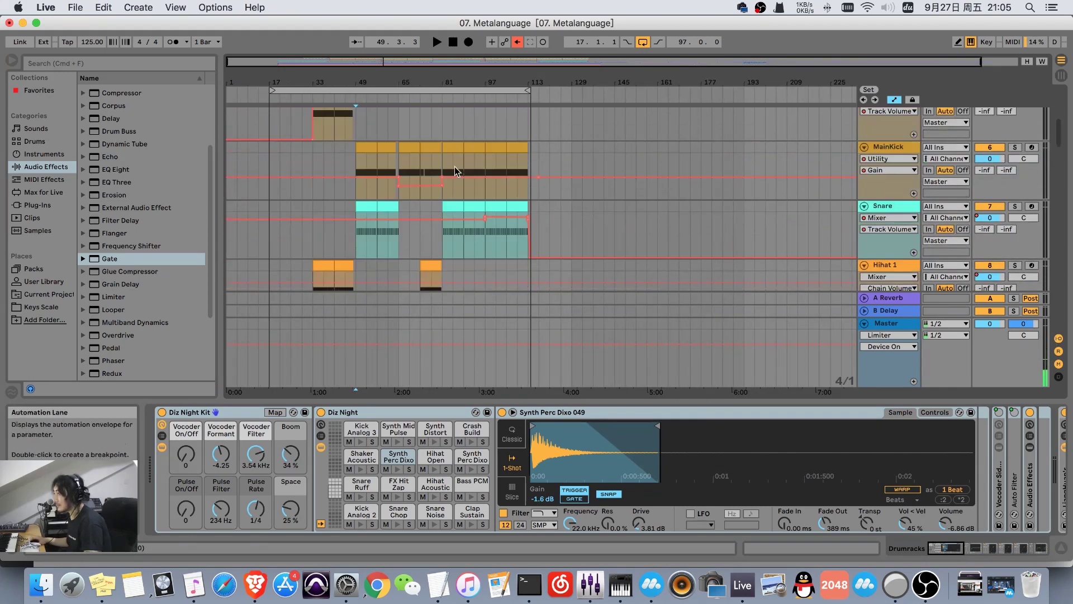
{"action": "scroll", "coordinate": [453, 162], "scroll_direction": "down", "scroll_amount": 15}
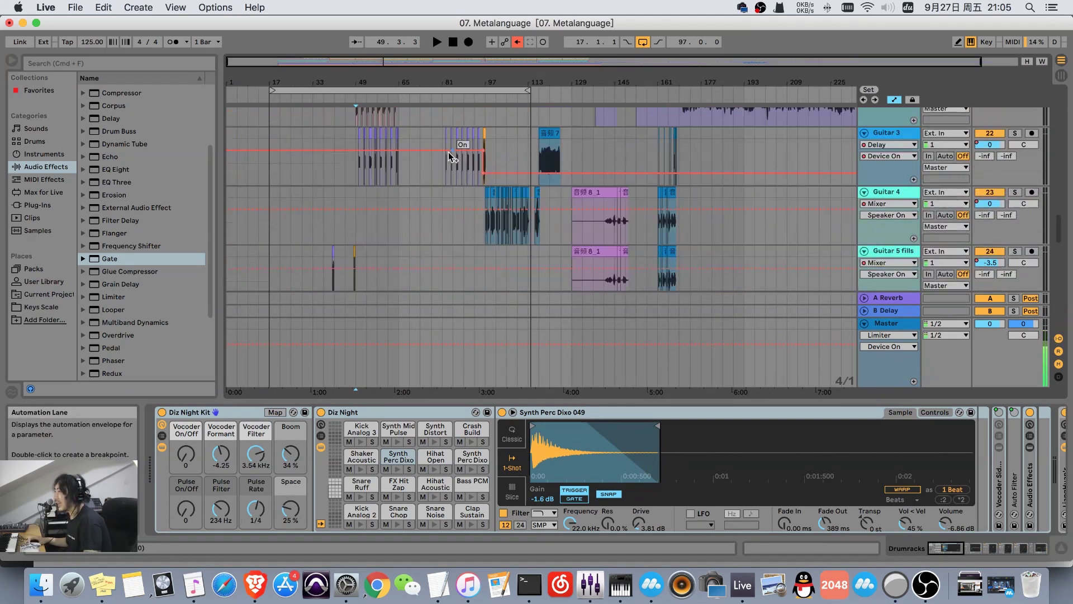
{"action": "scroll", "coordinate": [444, 157], "scroll_direction": "down", "scroll_amount": 6}
{"action": "scroll", "coordinate": [441, 160], "scroll_direction": "up", "scroll_amount": 5}
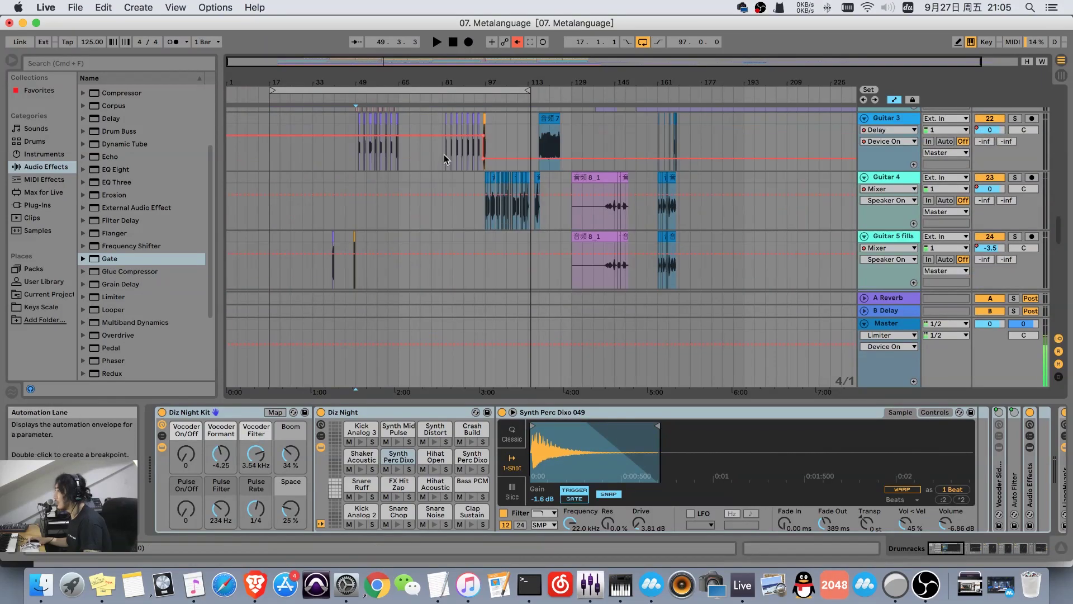
{"action": "scroll", "coordinate": [444, 155], "scroll_direction": "up", "scroll_amount": 20}
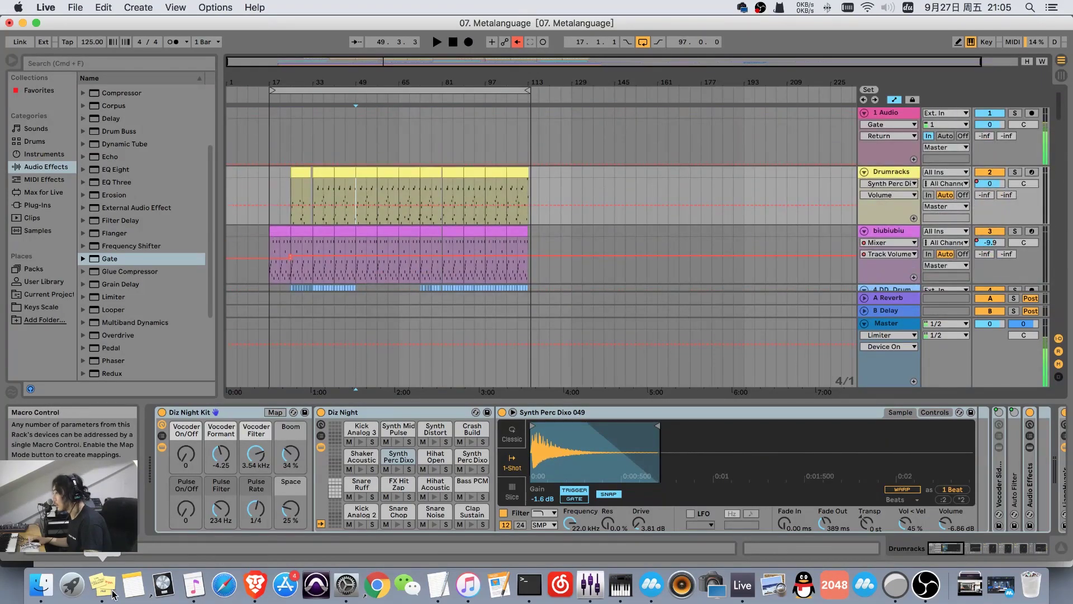
Switch to the sticky note of recording tips and highlight point 2 about preparing a 1–4 bar motif.
{"action": "left_click", "coordinate": [113, 591]}
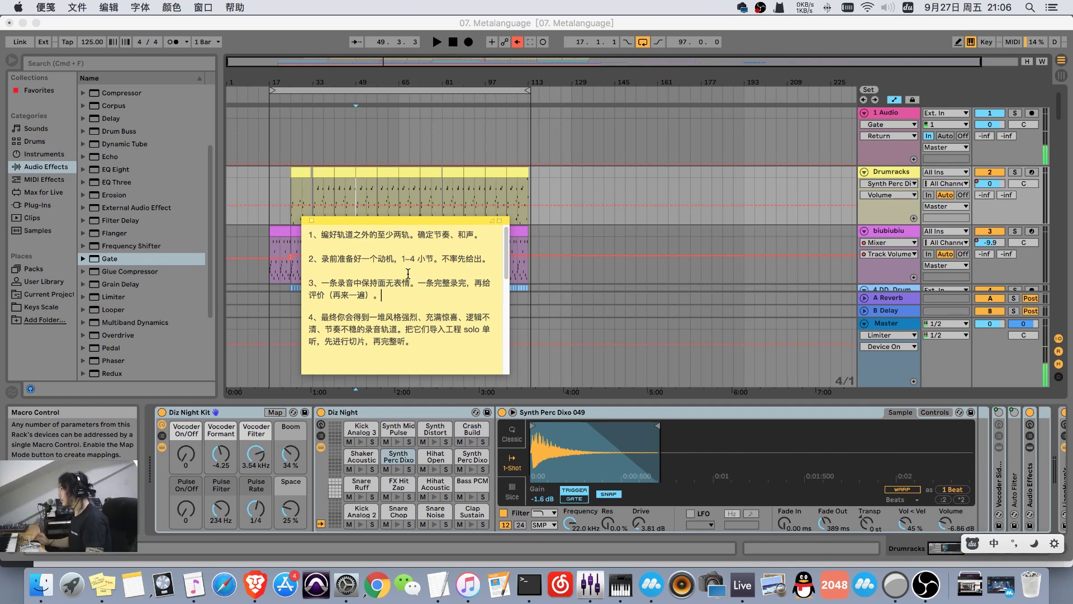
{"action": "triple_click", "coordinate": [393, 247]}
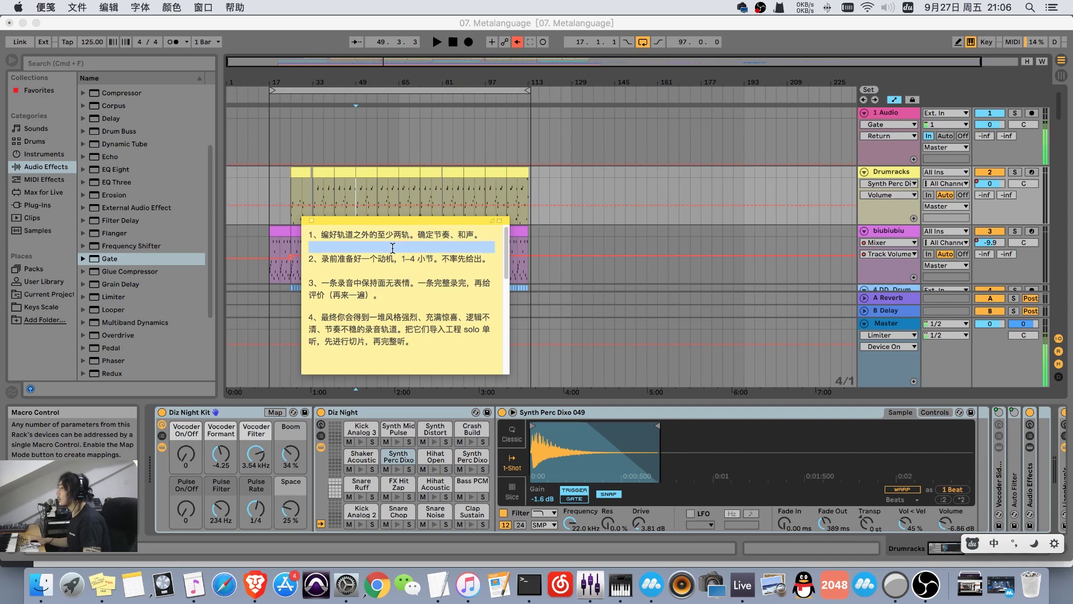
{"action": "triple_click", "coordinate": [405, 262]}
{"action": "left_click", "coordinate": [420, 259]}
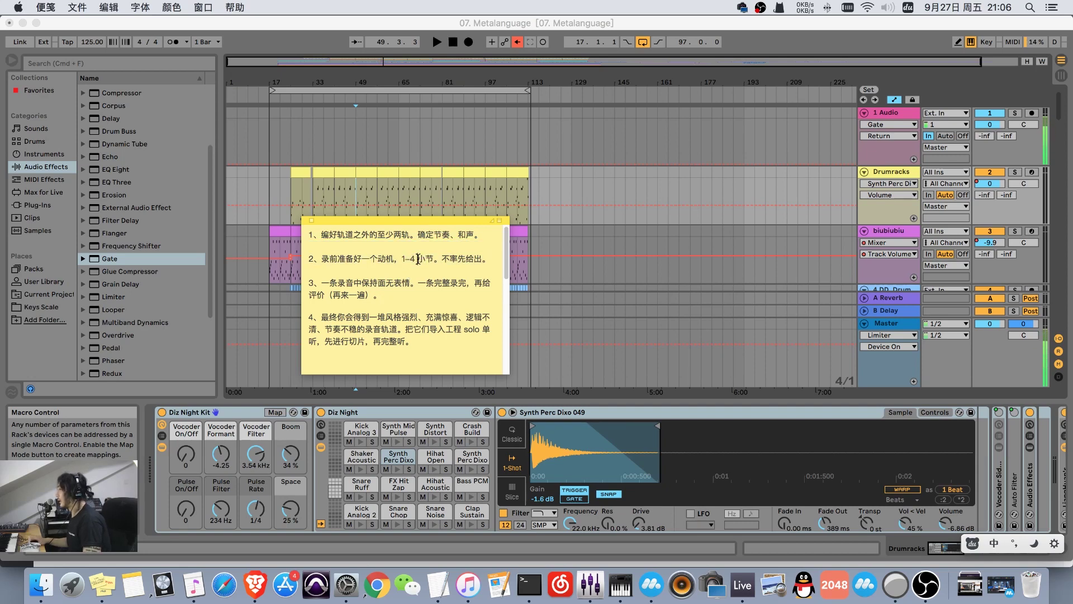
{"action": "triple_click", "coordinate": [418, 258]}
{"action": "left_click", "coordinate": [416, 258]}
{"action": "triple_click", "coordinate": [417, 258]}
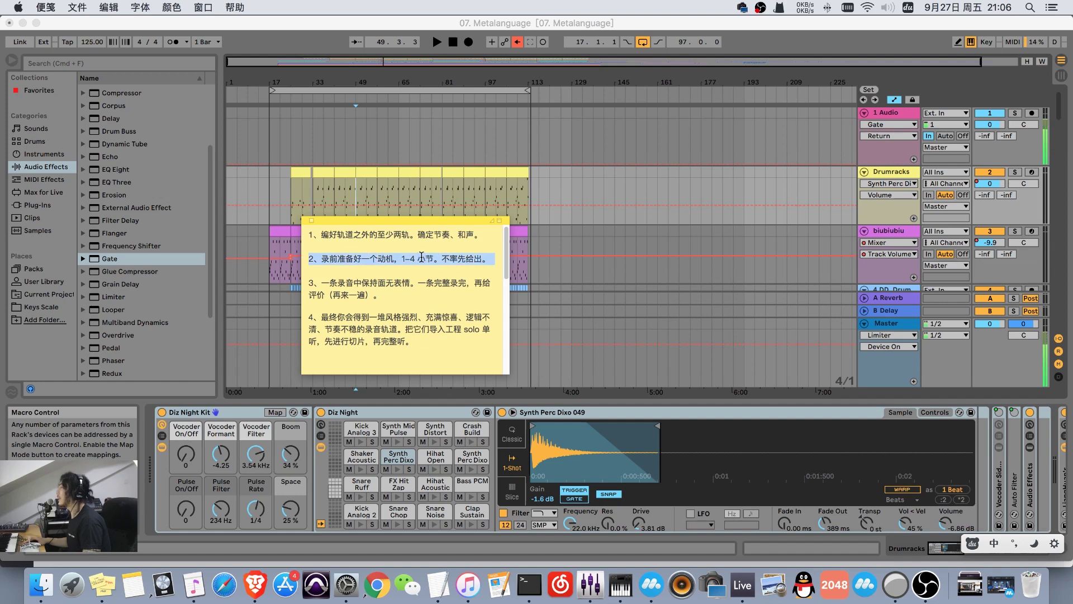
{"action": "left_click", "coordinate": [413, 258]}
{"action": "double_click", "coordinate": [407, 257]}
{"action": "triple_click", "coordinate": [408, 258]}
{"action": "left_click", "coordinate": [446, 258]}
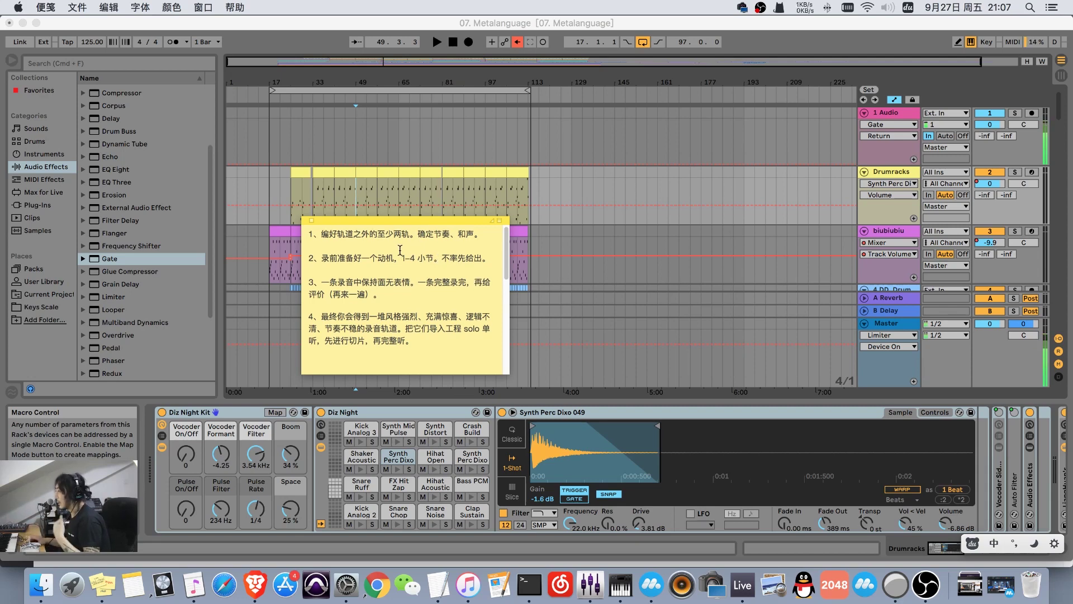
Go over point 3 of the note, about staying expressionless and judging only after a complete take.
{"action": "scroll", "coordinate": [399, 250], "scroll_direction": "down", "scroll_amount": 2}
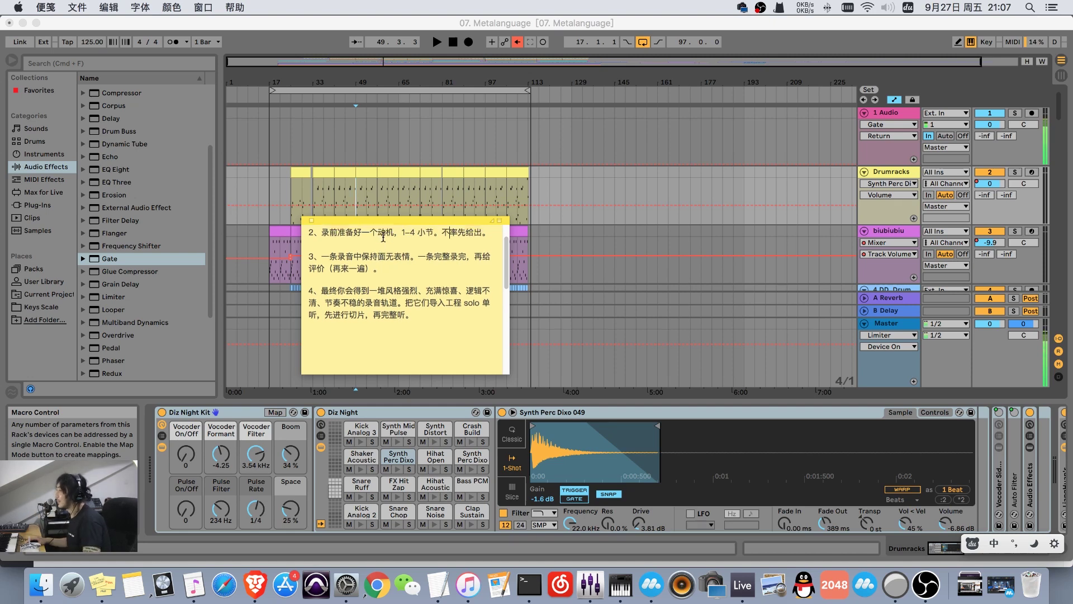
{"action": "scroll", "coordinate": [384, 237], "scroll_direction": "up", "scroll_amount": 1}
{"action": "scroll", "coordinate": [383, 237], "scroll_direction": "up", "scroll_amount": 1}
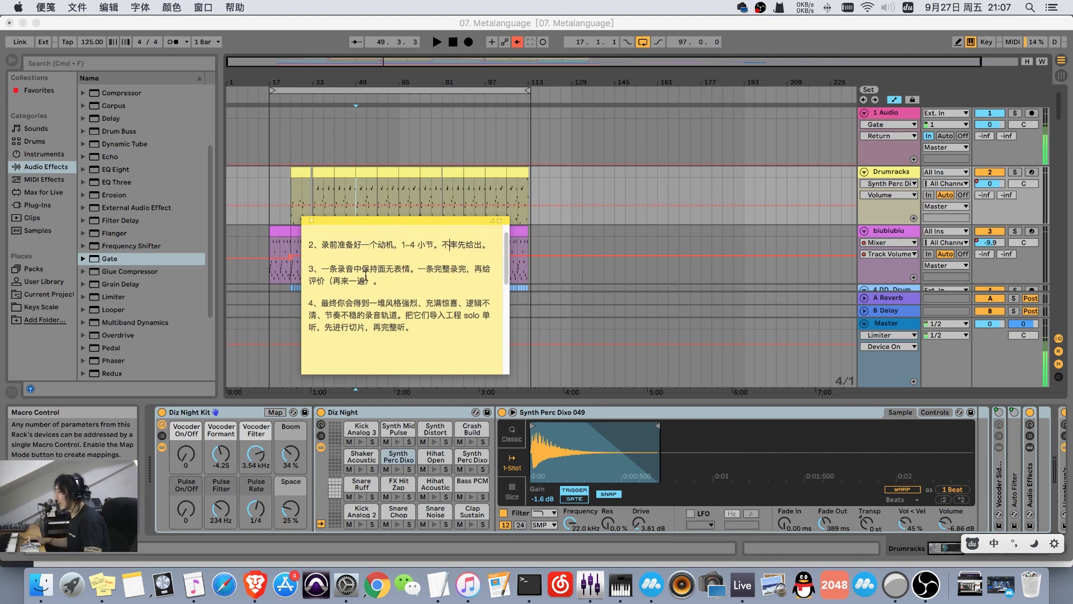
{"action": "double_click", "coordinate": [363, 280]}
{"action": "left_click", "coordinate": [387, 281]}
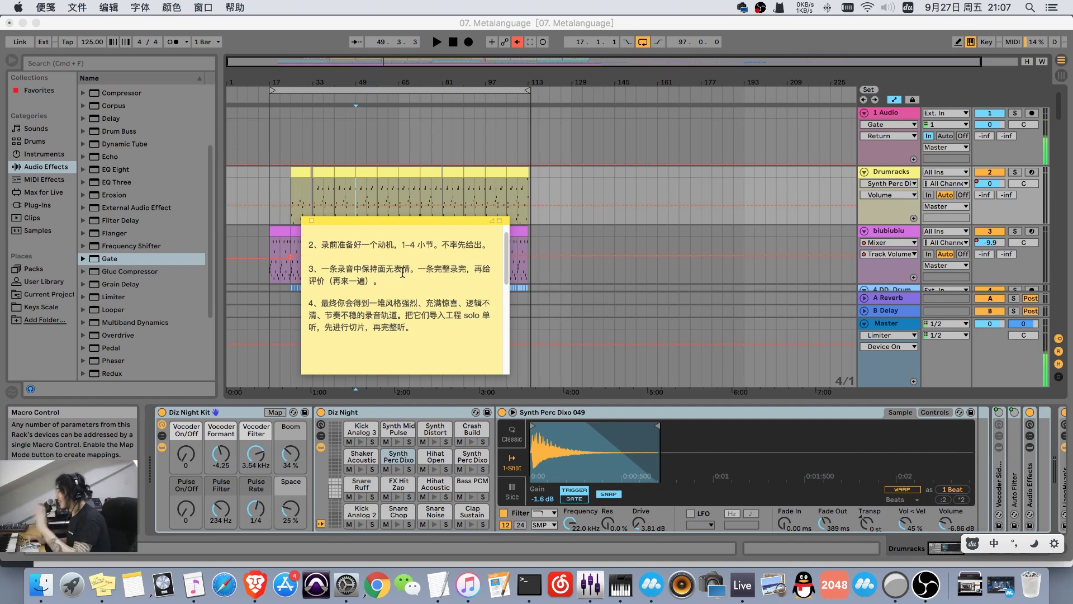
Highlight point 4 of the note, about importing the recorded tracks, soloing and slicing them before listening in full.
{"action": "scroll", "coordinate": [402, 273], "scroll_direction": "down", "scroll_amount": 6}
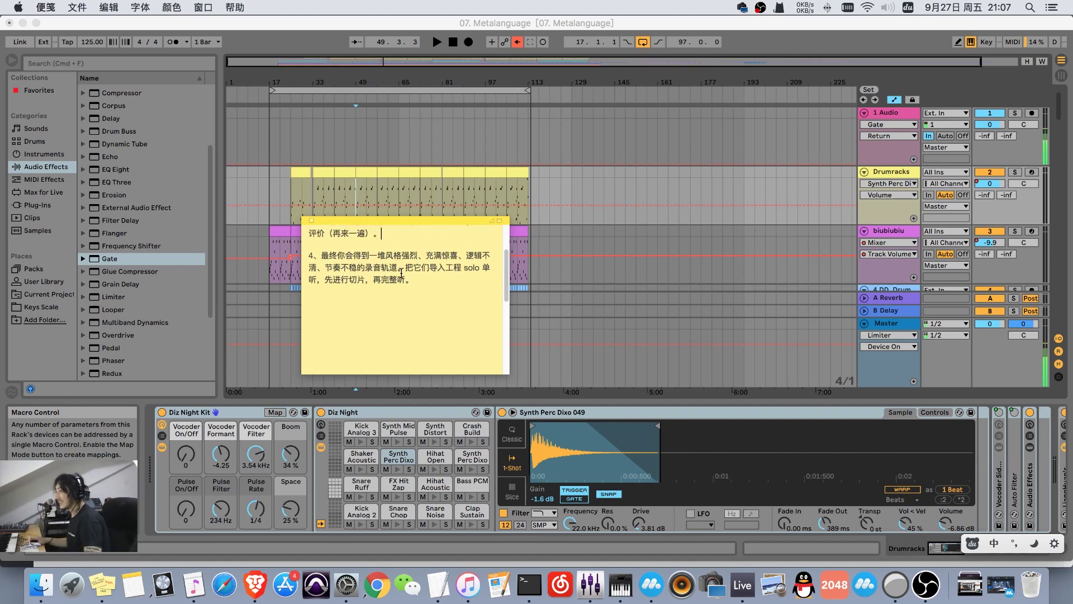
{"action": "triple_click", "coordinate": [381, 272]}
{"action": "left_click", "coordinate": [381, 270]}
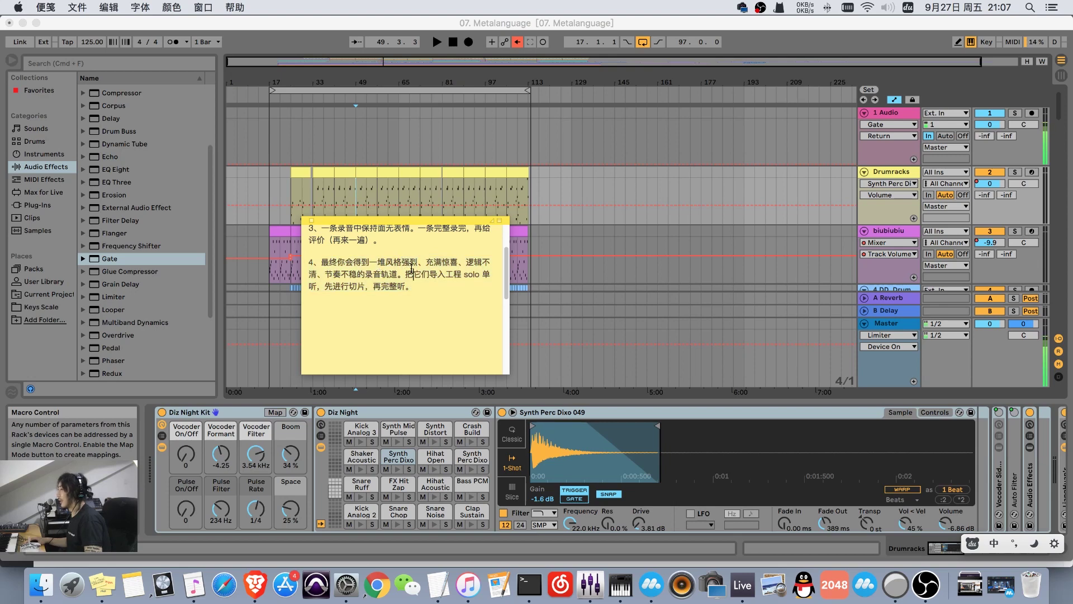
{"action": "triple_click", "coordinate": [447, 267]}
{"action": "left_click", "coordinate": [446, 268]}
{"action": "triple_click", "coordinate": [442, 268]}
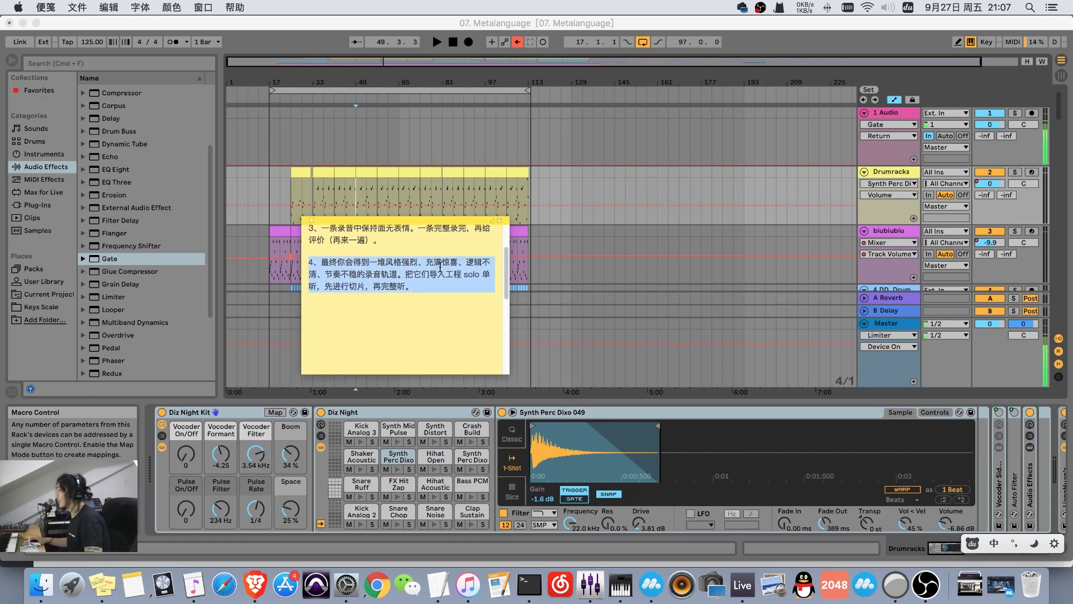
{"action": "left_click", "coordinate": [440, 268]}
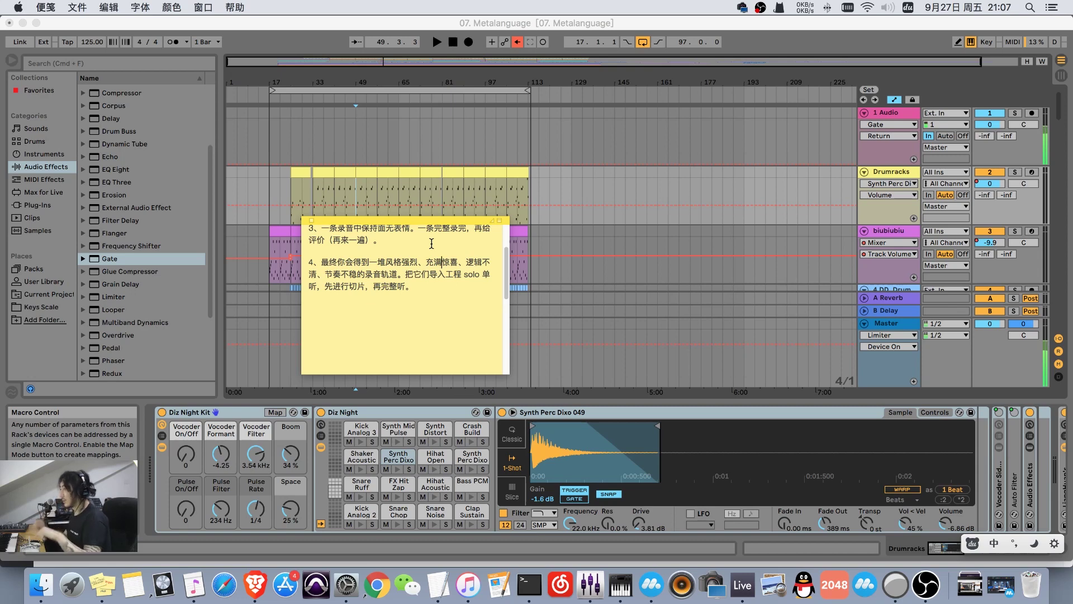
Leave the note, check the Huya live-stream chat in Brave, and return to the Live arrangement.
{"action": "left_click", "coordinate": [449, 106]}
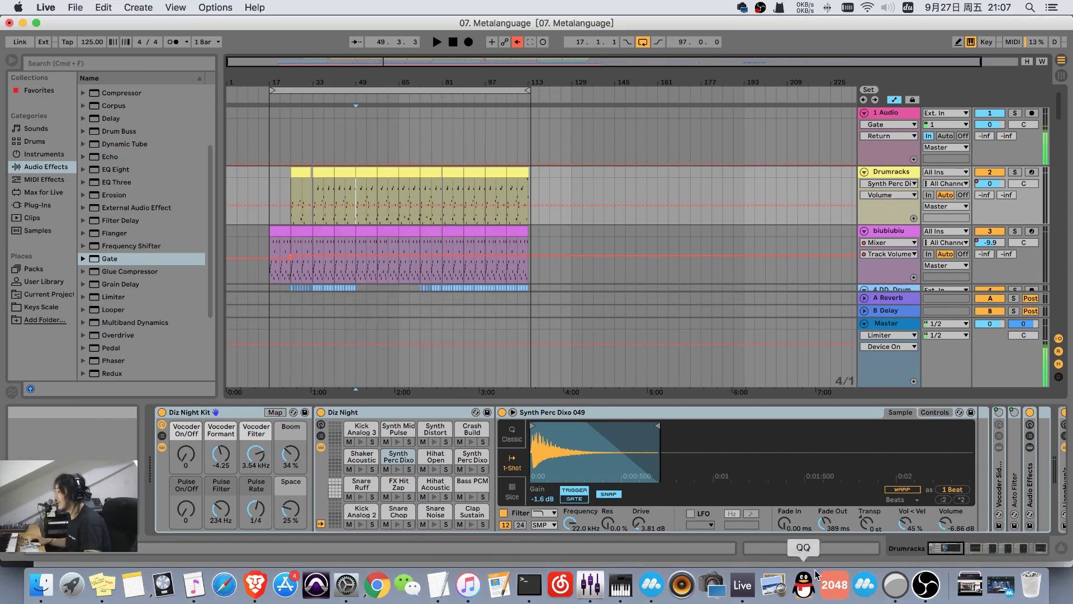
{"action": "left_click", "coordinate": [255, 582]}
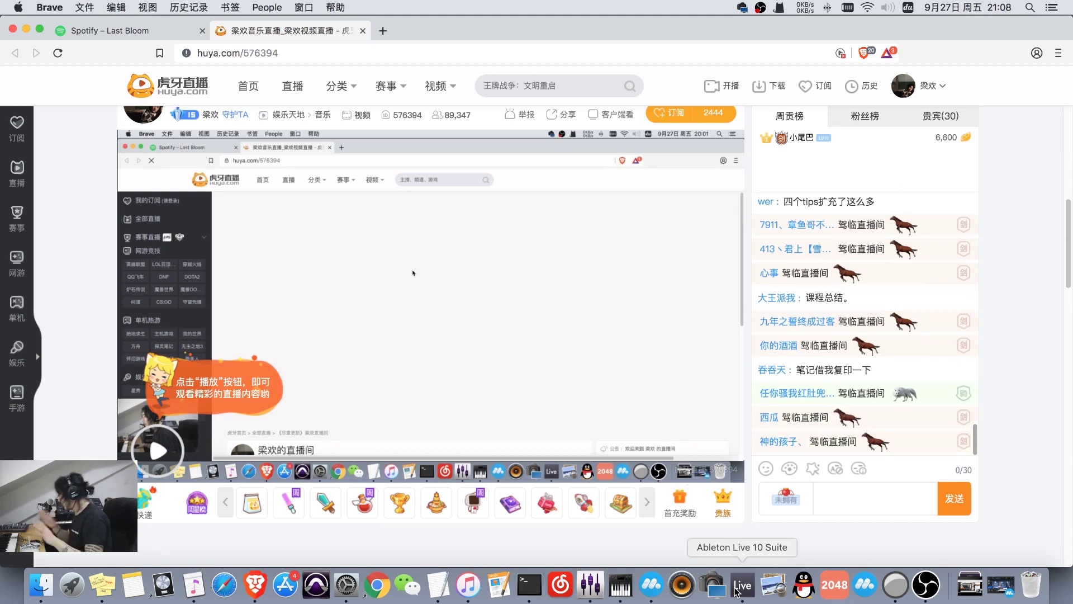
{"action": "left_click", "coordinate": [736, 591]}
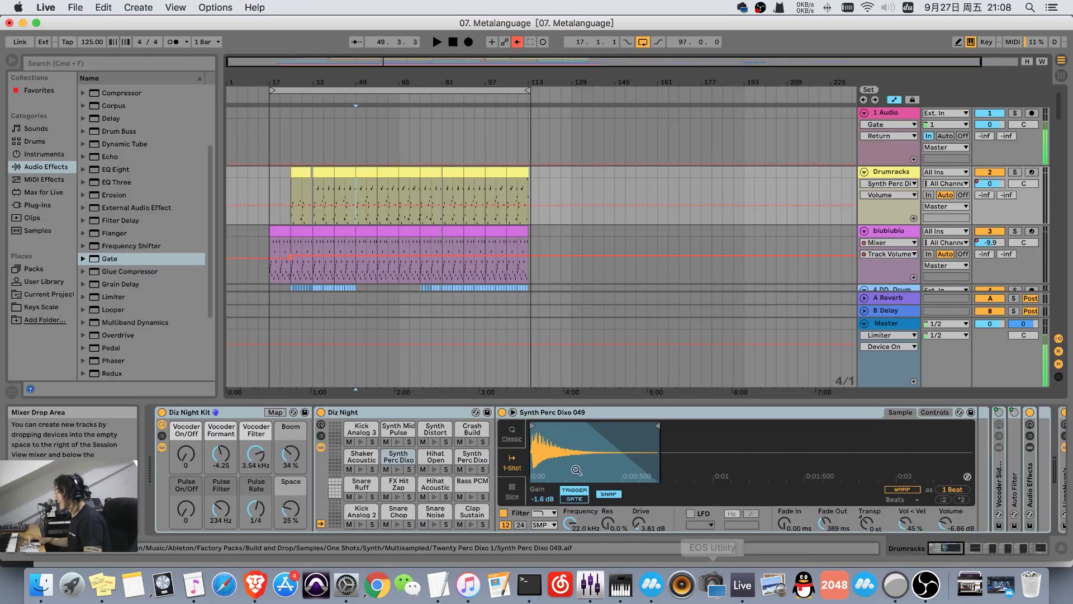
Switch to OBS and enlarge the Syphon webcam source to about a third of the canvas width, anchored in its corner.
{"action": "left_click", "coordinate": [925, 585]}
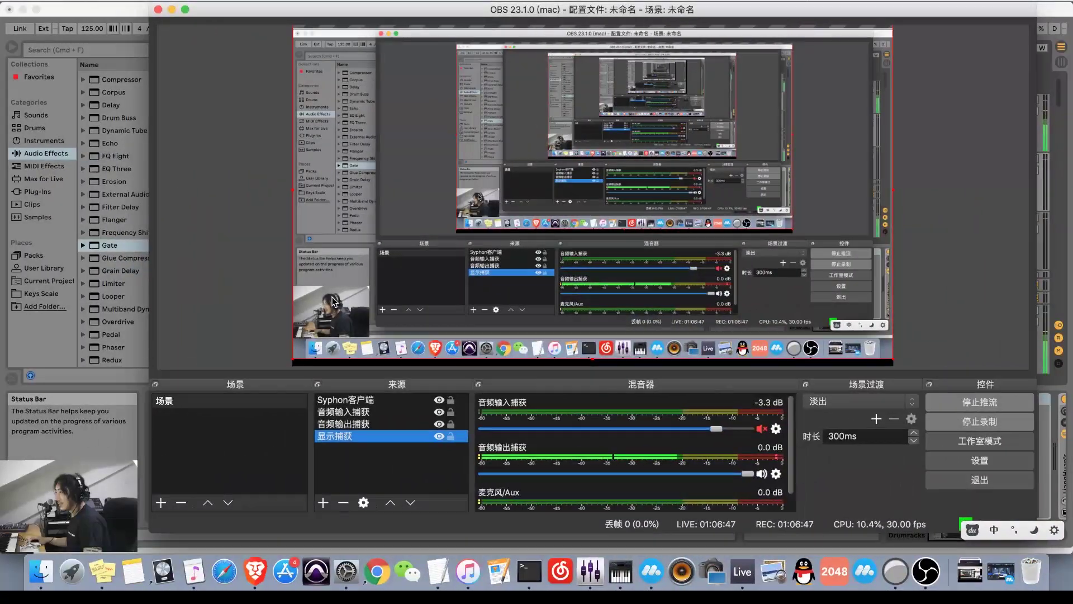
{"action": "left_click", "coordinate": [330, 311]}
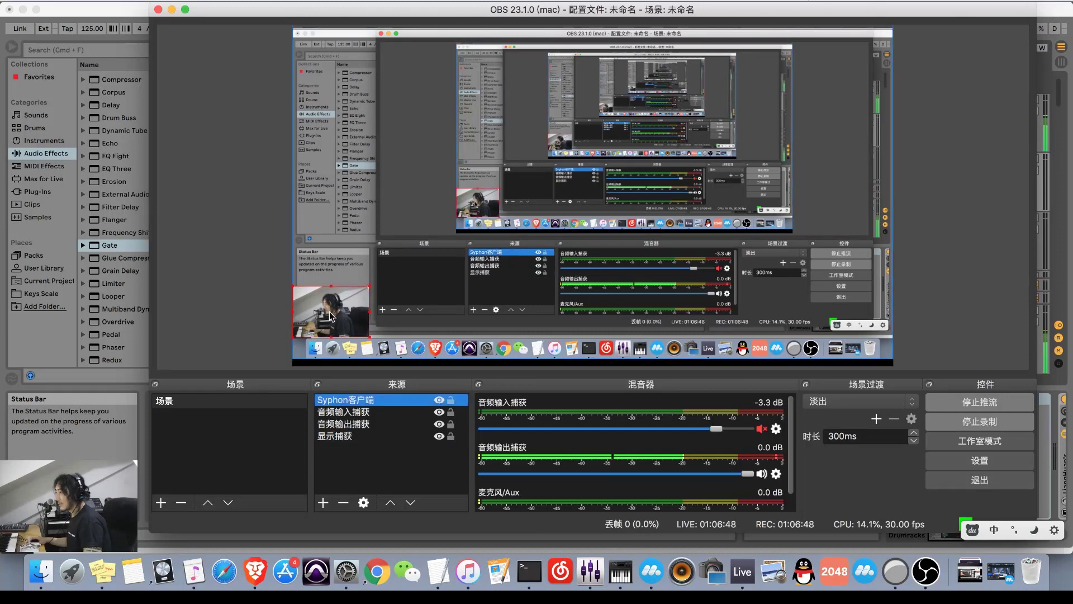
{"action": "left_click_drag", "start_coordinate": [370, 295], "coordinate": [464, 218]}
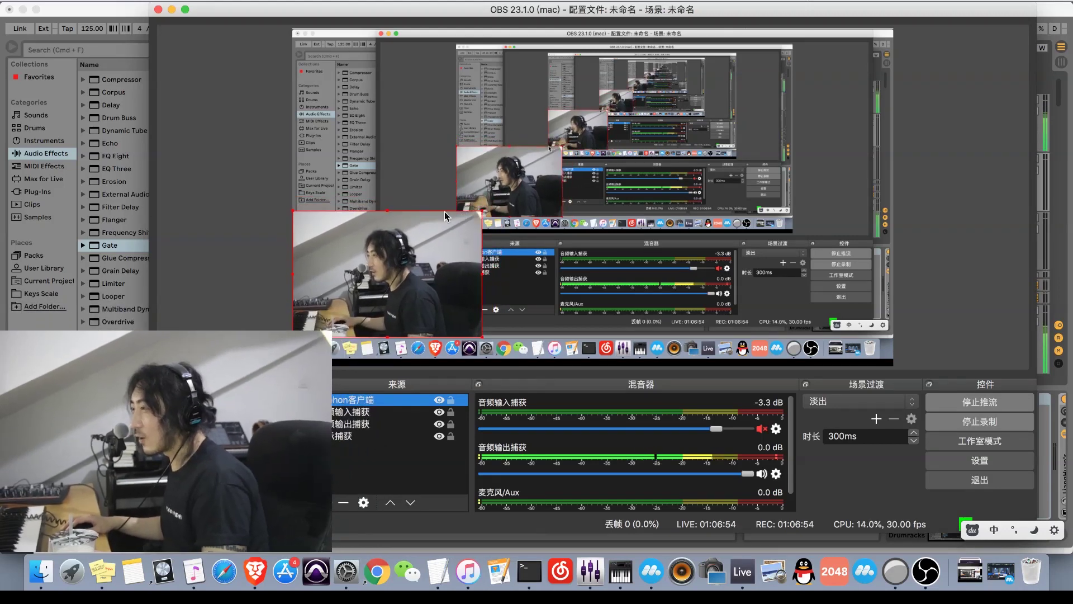
Check the Huya stream chat, and enlarge the Syphon webcam source in OBS further to over a third of the canvas width.
{"action": "left_click", "coordinate": [391, 581]}
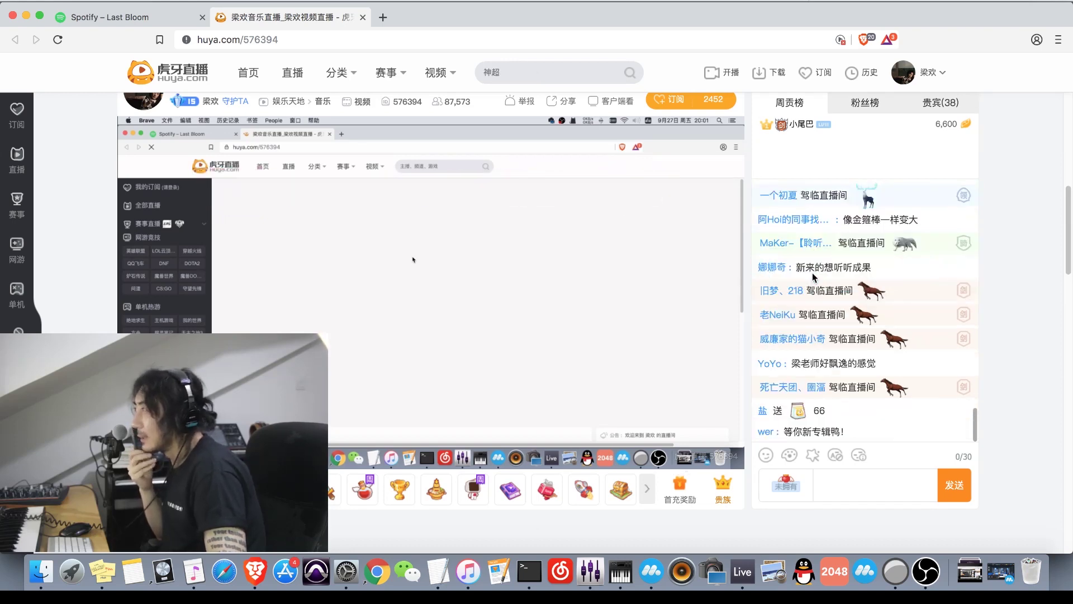
{"action": "mouse_move", "coordinate": [813, 273]}
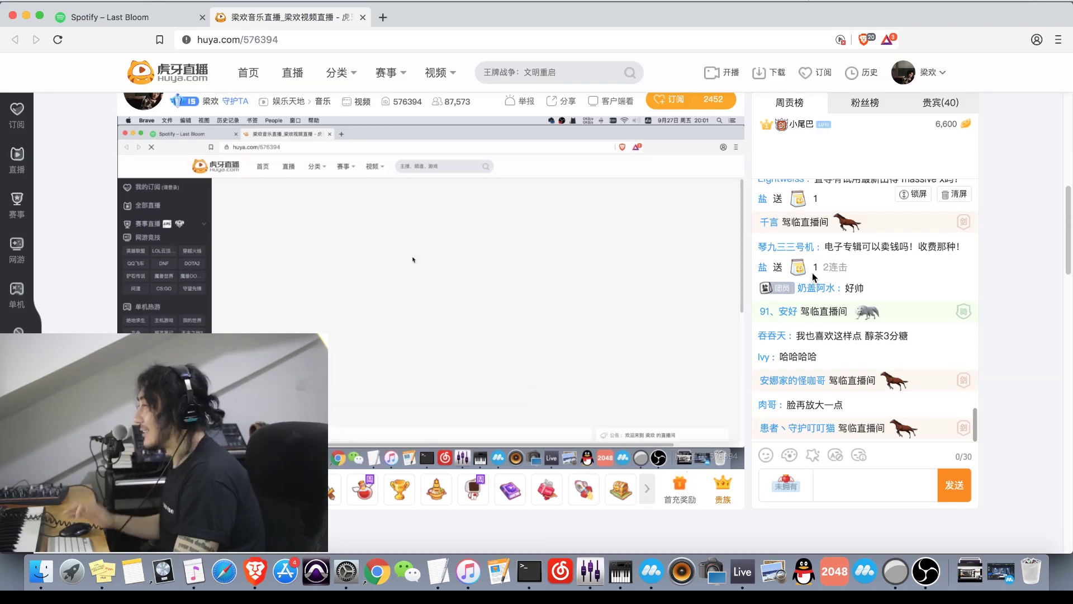
{"action": "left_click", "coordinate": [926, 570]}
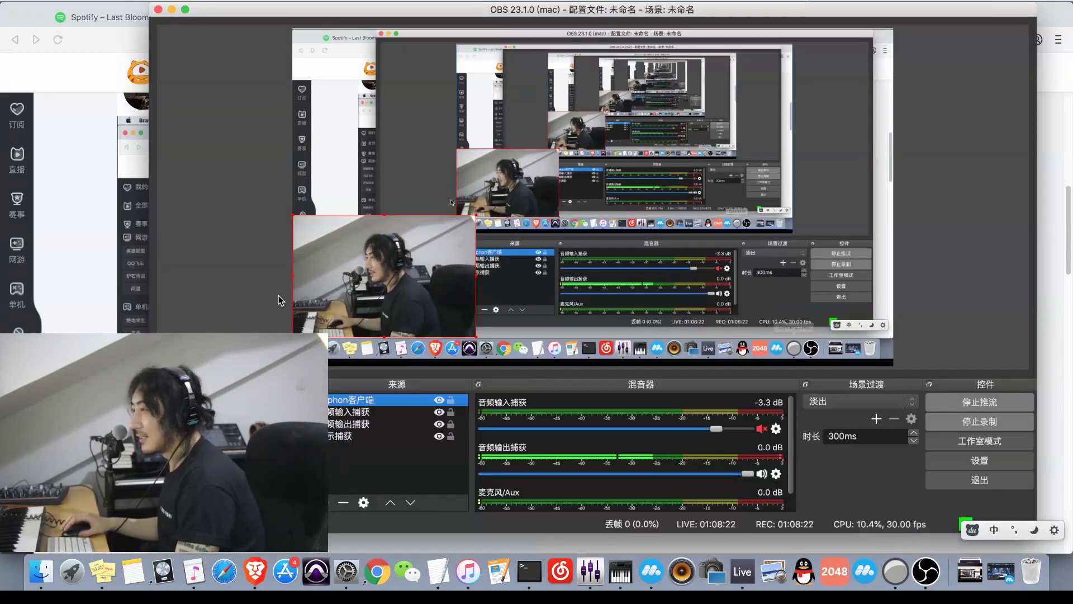
{"action": "left_click_drag", "start_coordinate": [476, 217], "coordinate": [520, 199]}
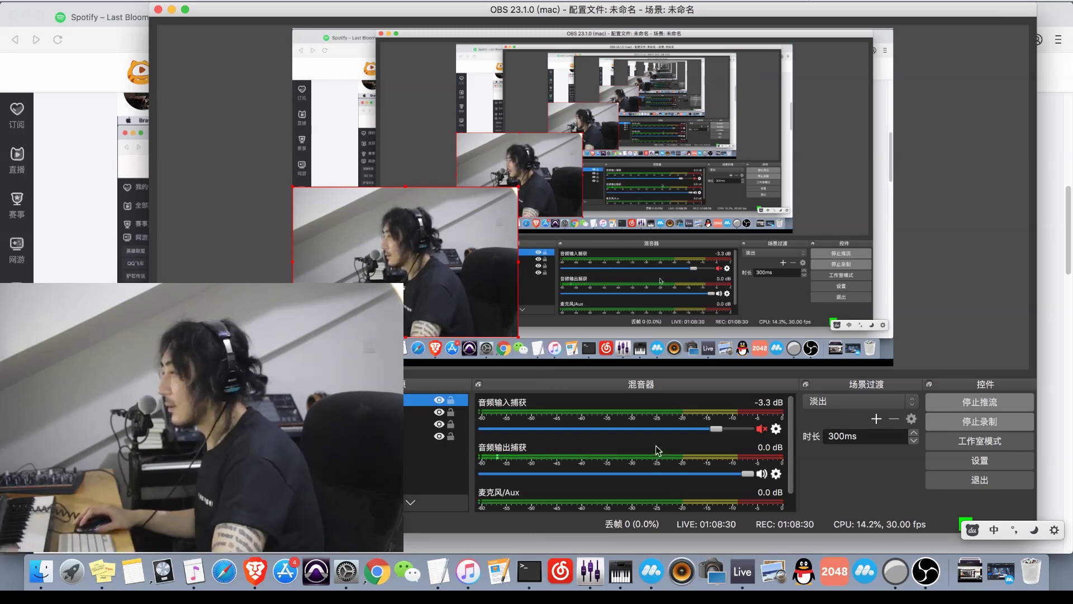
Check the enlarged webcam over Live and in OBS, and read the viewer messages on the Huya stream page.
{"action": "left_click", "coordinate": [743, 570]}
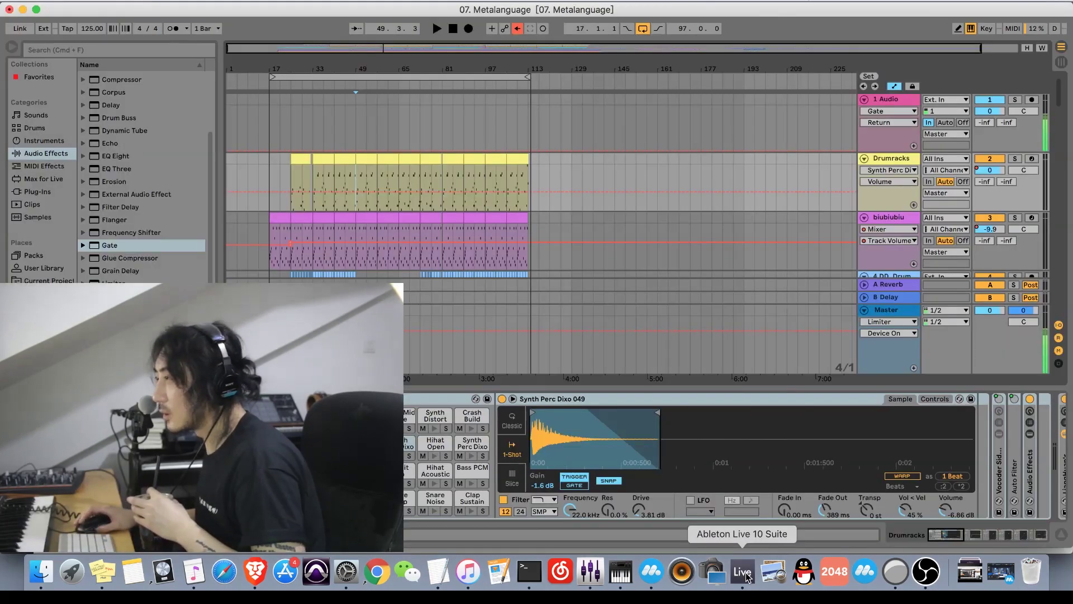
{"action": "left_click", "coordinate": [927, 570]}
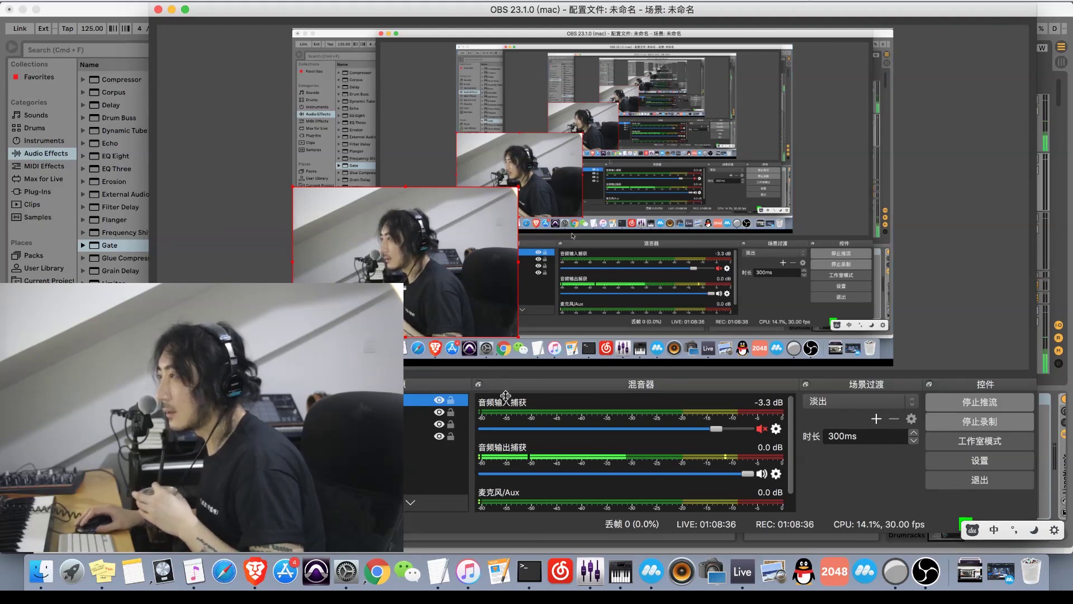
{"action": "left_click", "coordinate": [255, 571]}
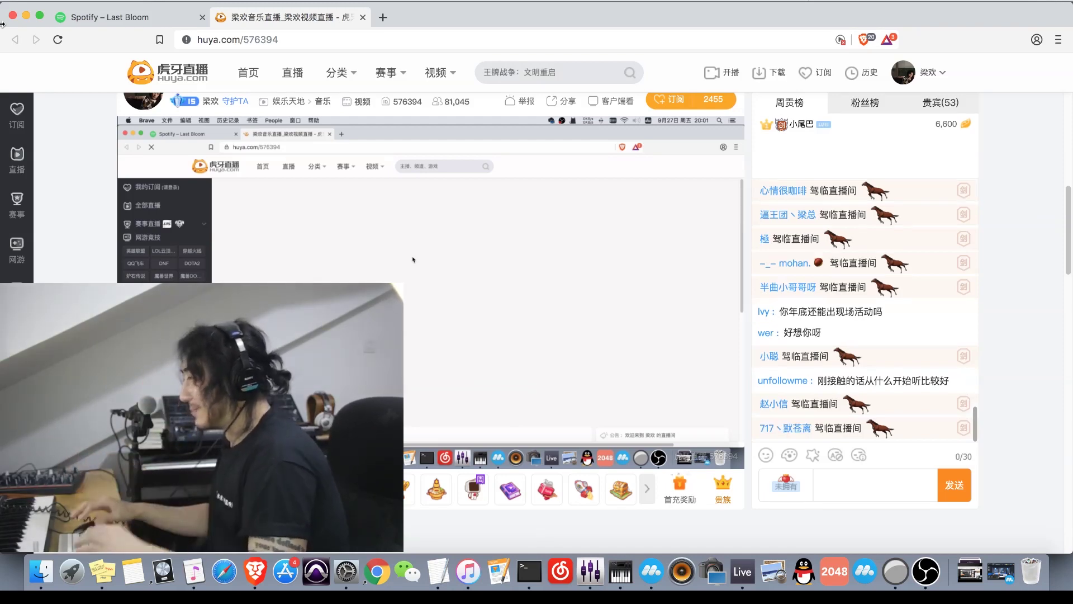
{"action": "mouse_move", "coordinate": [484, 468]}
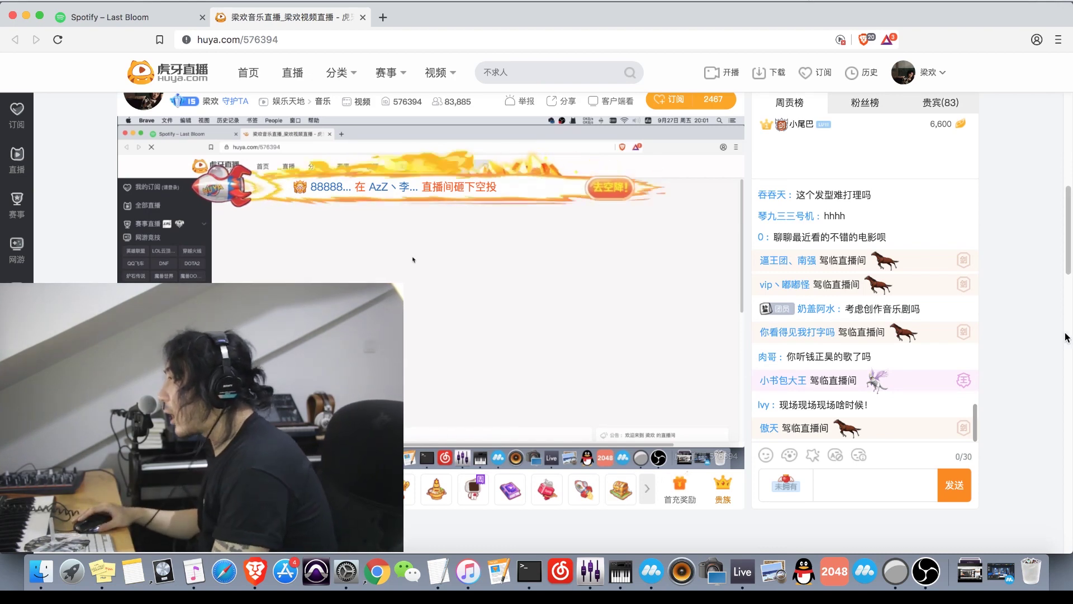
{"action": "scroll", "coordinate": [1041, 321], "scroll_direction": "down", "scroll_amount": 1}
{"action": "scroll", "coordinate": [1040, 321], "scroll_direction": "up", "scroll_amount": 1}
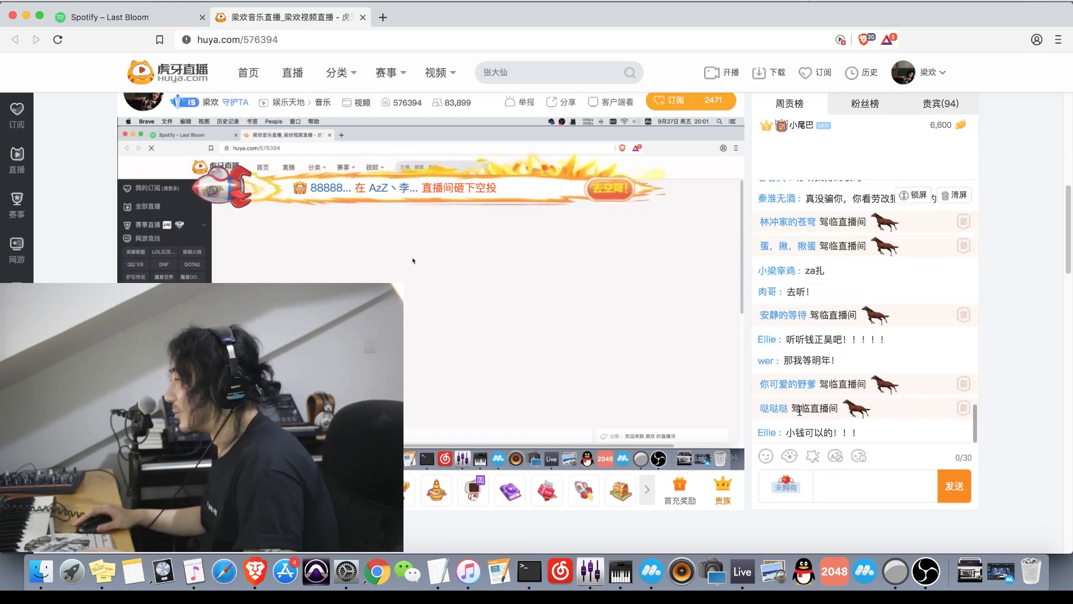
Switch to Live and survey the arrangement's tracks down to 28 音频 6_1 and back to 1 Audio.
{"action": "left_click", "coordinate": [732, 582]}
{"action": "scroll", "coordinate": [555, 192], "scroll_direction": "down", "scroll_amount": 5}
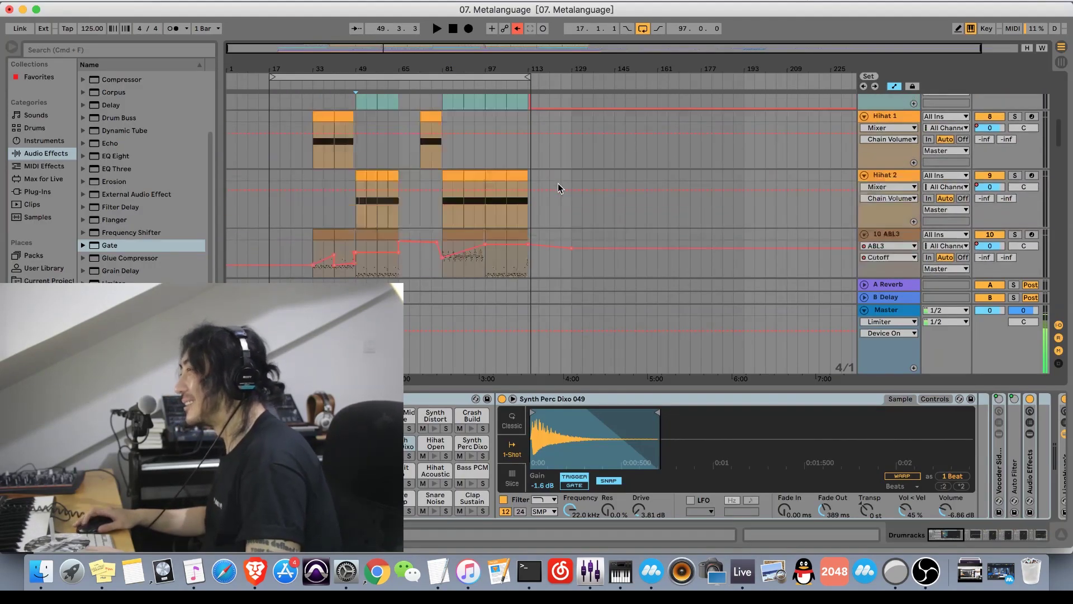
{"action": "scroll", "coordinate": [596, 154], "scroll_direction": "down", "scroll_amount": 15}
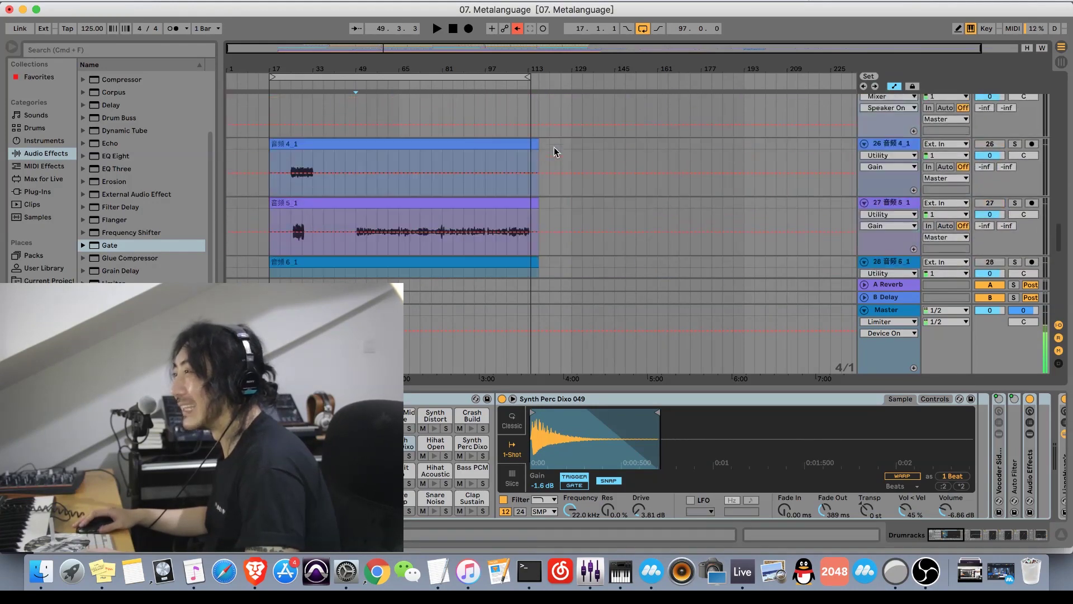
{"action": "scroll", "coordinate": [534, 156], "scroll_direction": "up", "scroll_amount": 20}
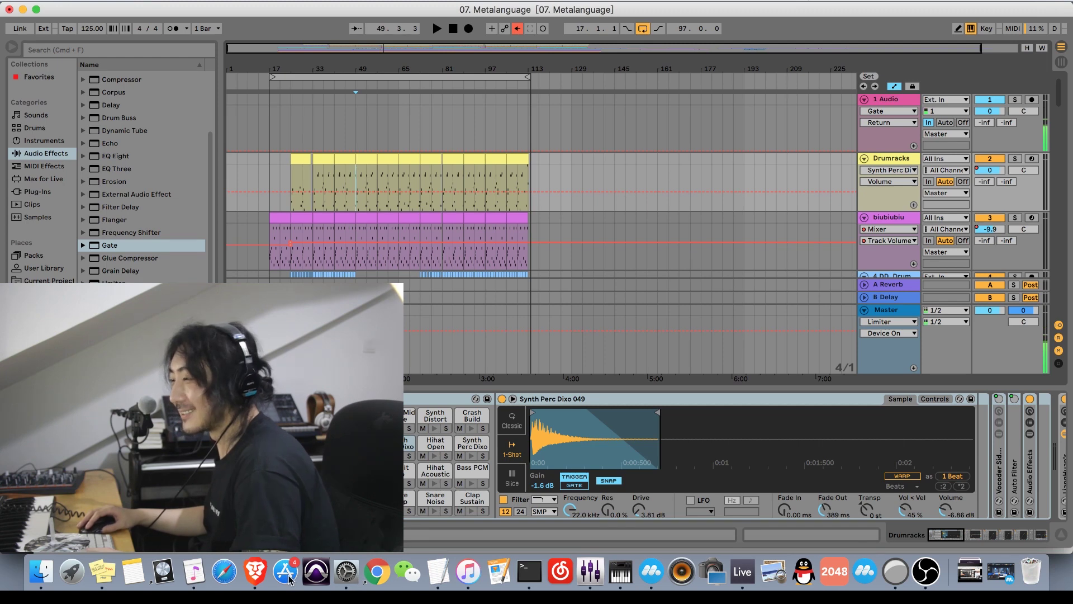
Read the Huya chat in Brave, and play Last Bloom by Floating Points on the Spotify page before pausing it.
{"action": "left_click", "coordinate": [249, 573]}
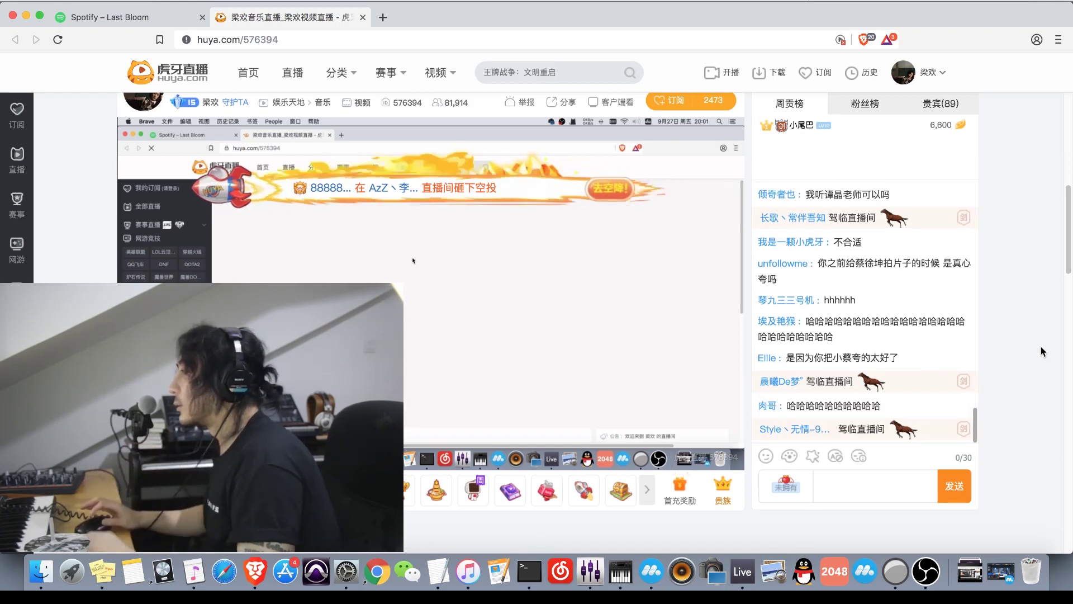
{"action": "left_click", "coordinate": [95, 17]}
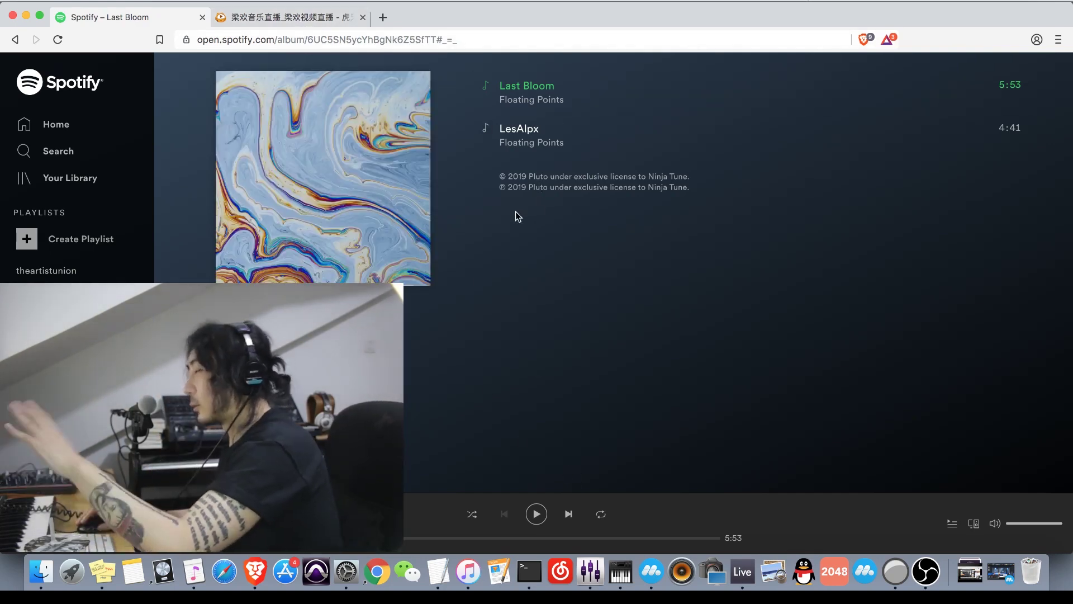
{"action": "left_click", "coordinate": [536, 513]}
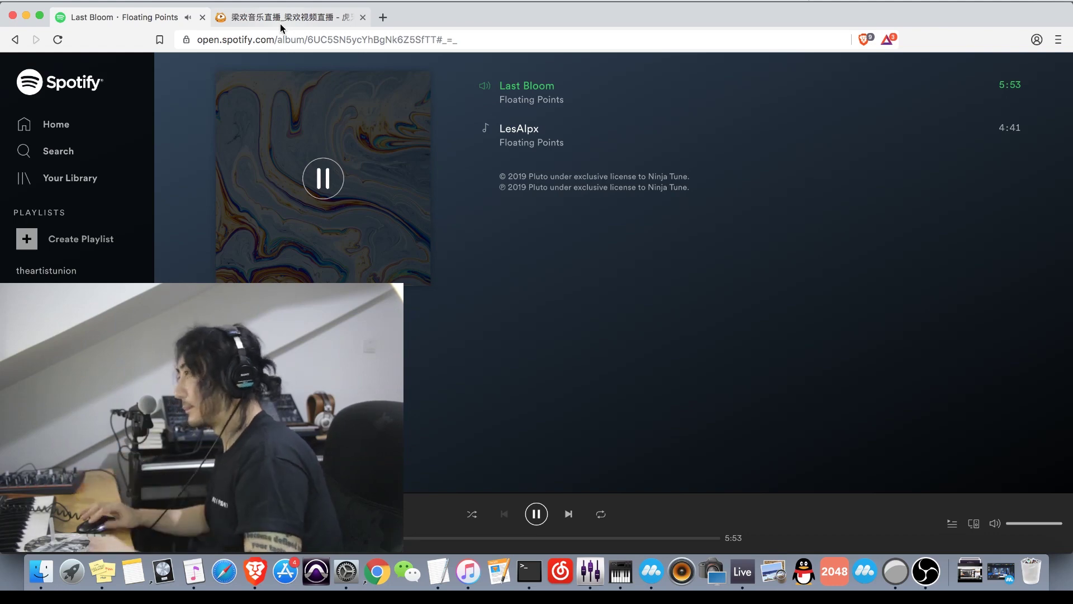
{"action": "left_click", "coordinate": [536, 513]}
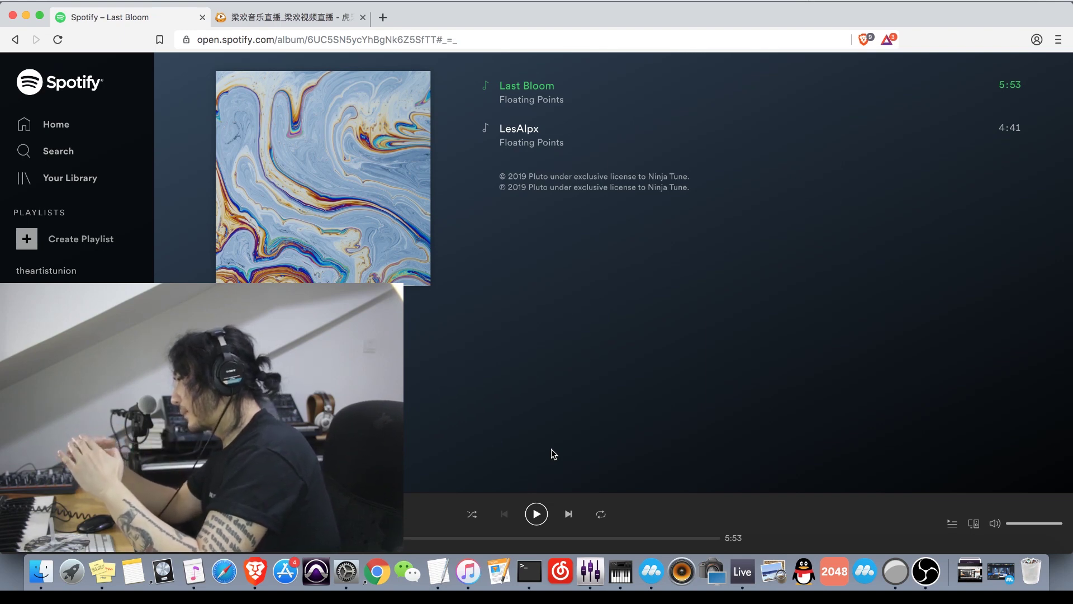
Switch to Live, survey the arrangement from 1 Audio down to the last tracks, and select the empty 37 Audio track.
{"action": "left_click", "coordinate": [741, 571]}
{"action": "scroll", "coordinate": [605, 216], "scroll_direction": "down", "scroll_amount": 10}
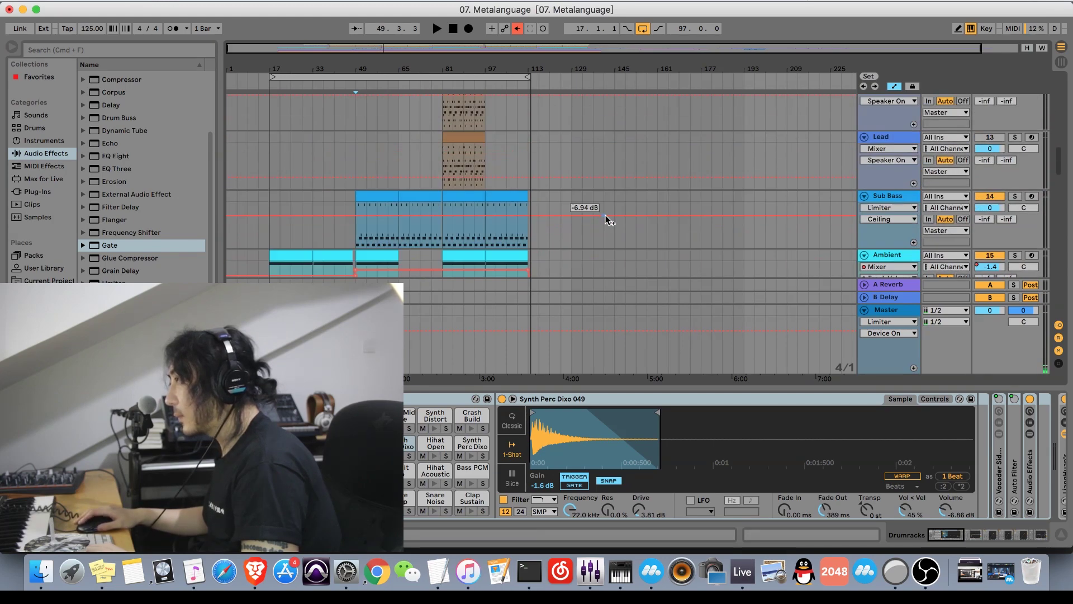
{"action": "scroll", "coordinate": [605, 216], "scroll_direction": "up", "scroll_amount": 15}
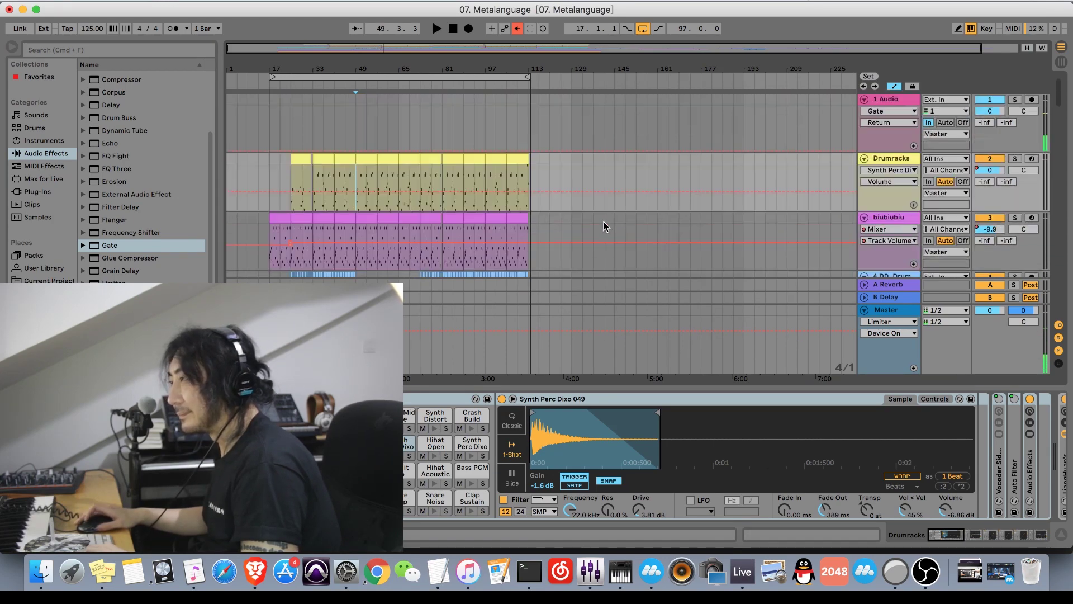
{"action": "scroll", "coordinate": [603, 221], "scroll_direction": "down", "scroll_amount": 20}
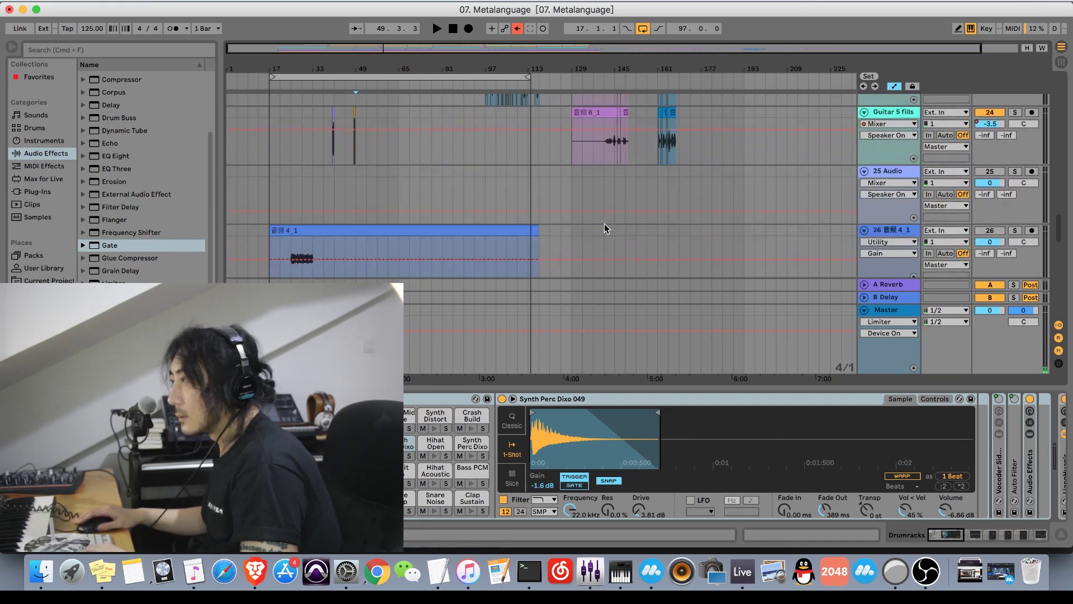
{"action": "scroll", "coordinate": [606, 225], "scroll_direction": "down", "scroll_amount": 12}
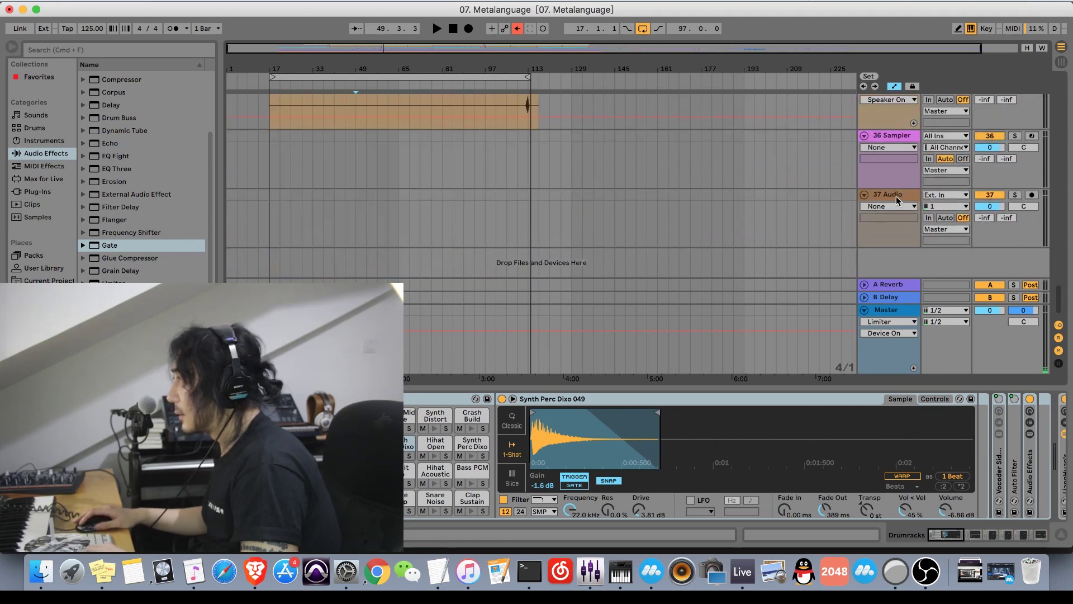
{"action": "left_click", "coordinate": [897, 196]}
Search the Samples category of the browser for "drum".
{"action": "left_click", "coordinate": [51, 217]}
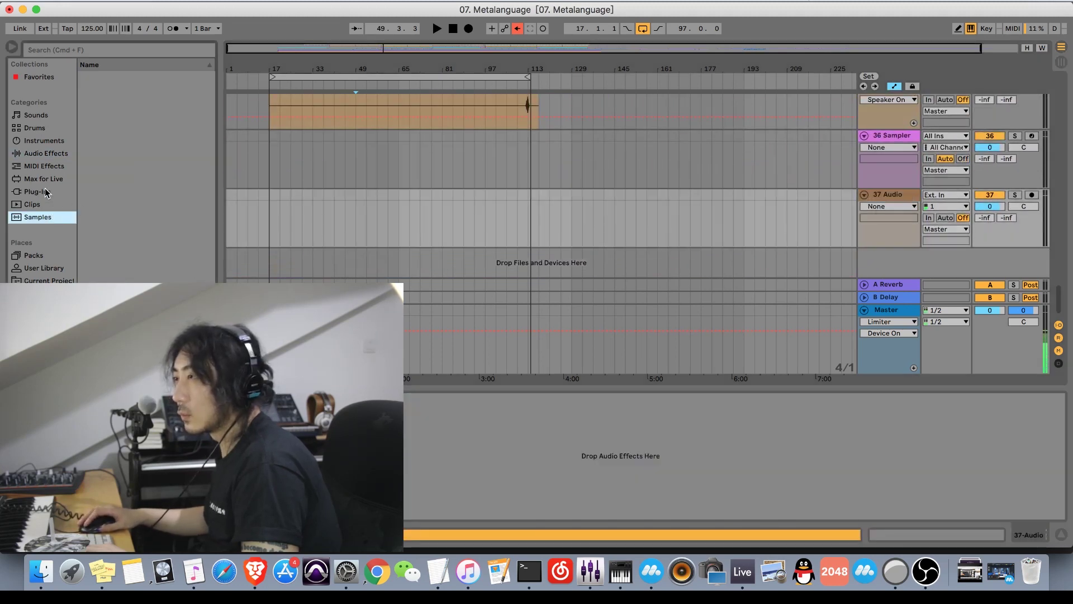
{"action": "left_click", "coordinate": [47, 150]}
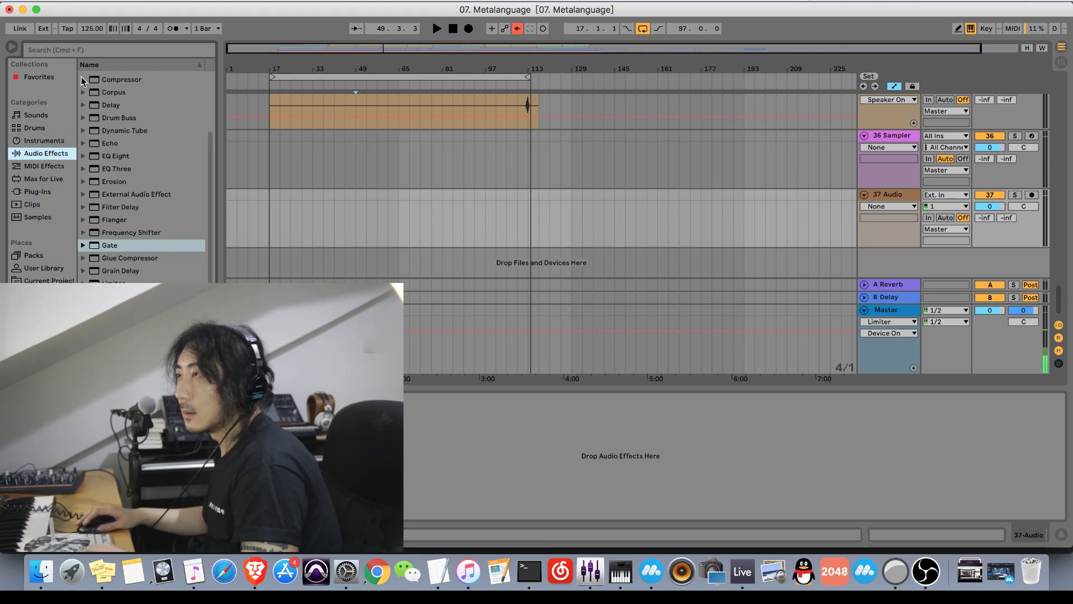
{"action": "key", "text": "super+f"}
{"action": "left_click", "coordinate": [49, 218]}
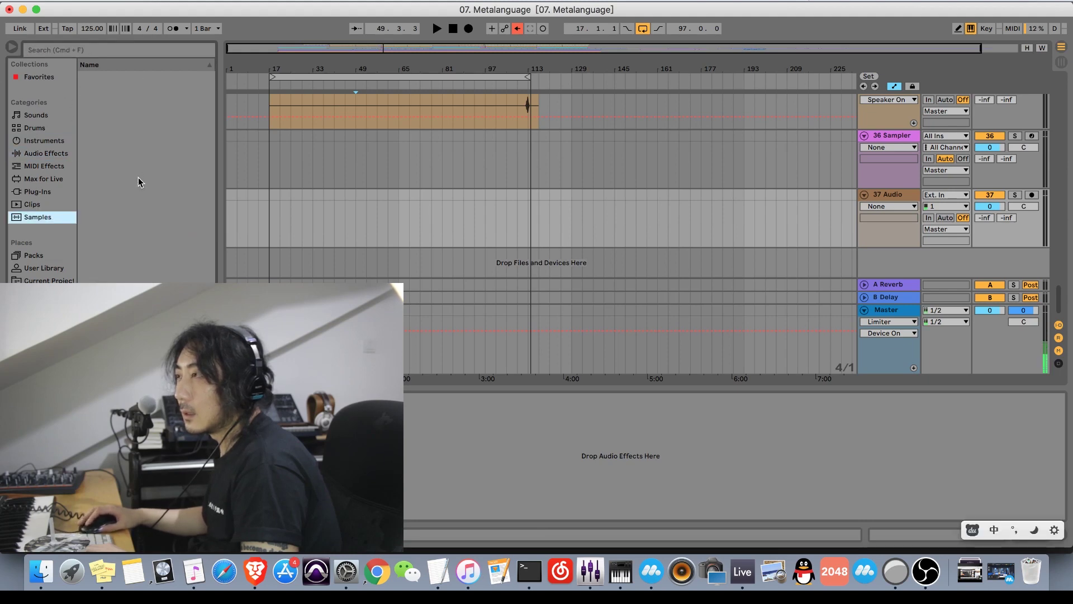
{"action": "left_click", "coordinate": [81, 49]}
{"action": "type", "text": "dr"}
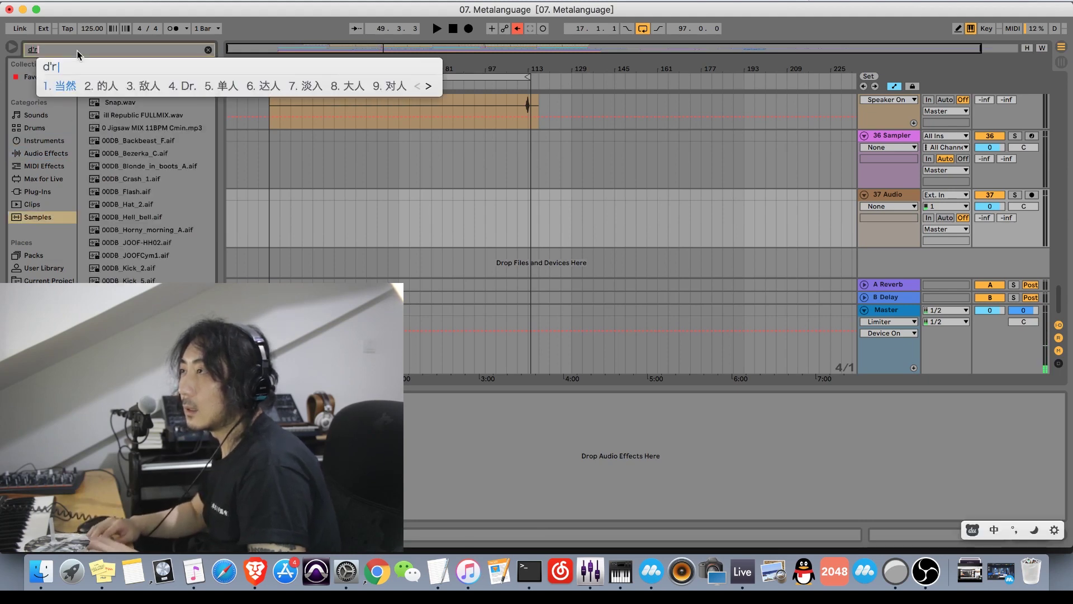
{"action": "type", "text": "um"}
{"action": "key", "text": "Return"}
Audition several drum loop samples and place 170_Drum_Loop_36.aif on track 37 at bar 89.
{"action": "left_click", "coordinate": [141, 167]}
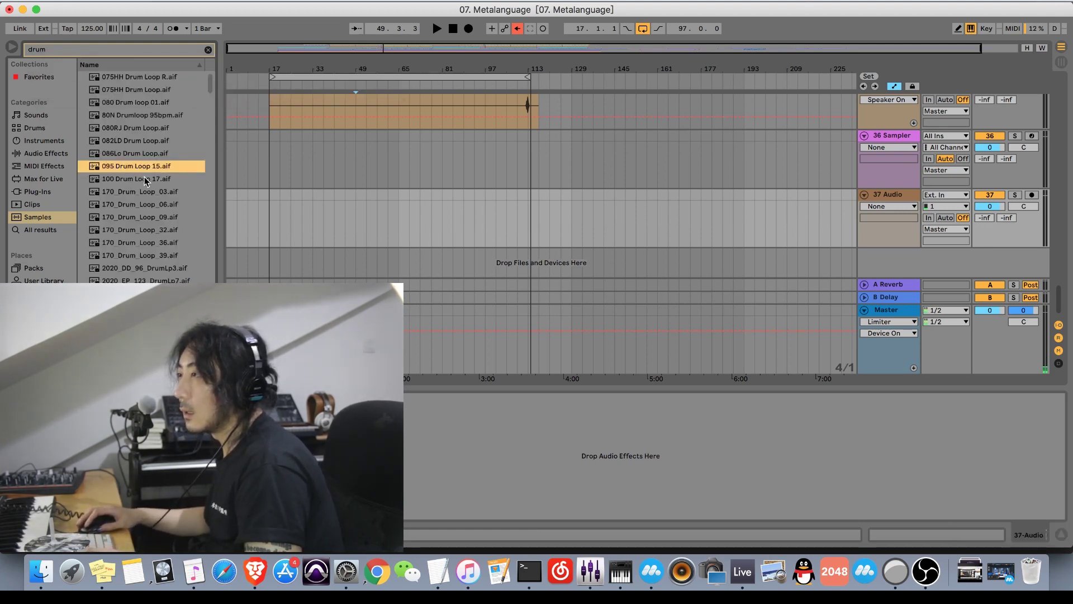
{"action": "left_click", "coordinate": [146, 179]}
{"action": "left_click", "coordinate": [153, 189]}
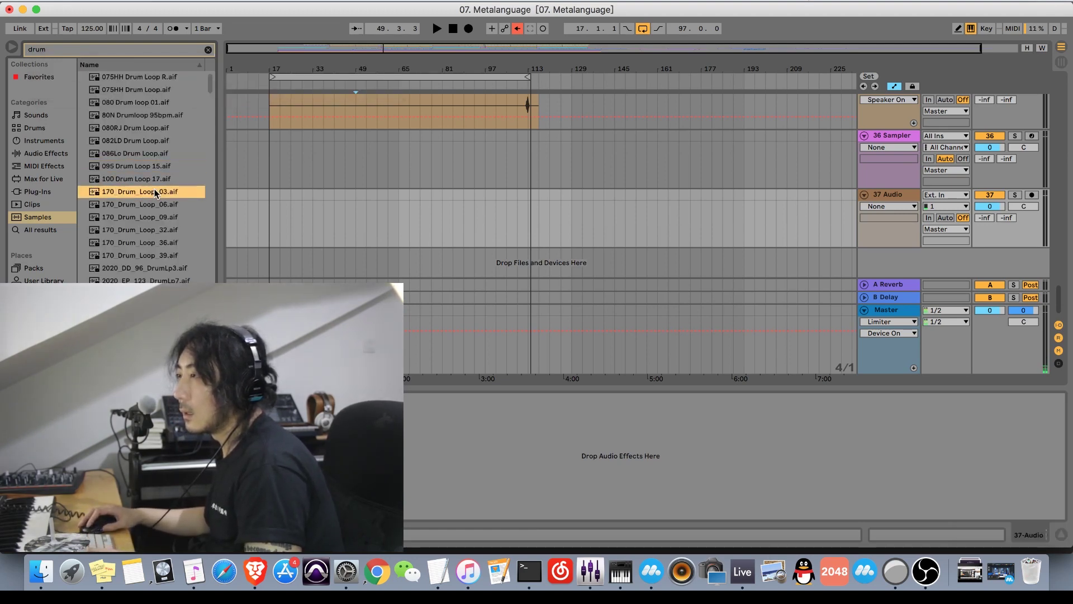
{"action": "left_click", "coordinate": [150, 206]}
{"action": "left_click", "coordinate": [151, 216]}
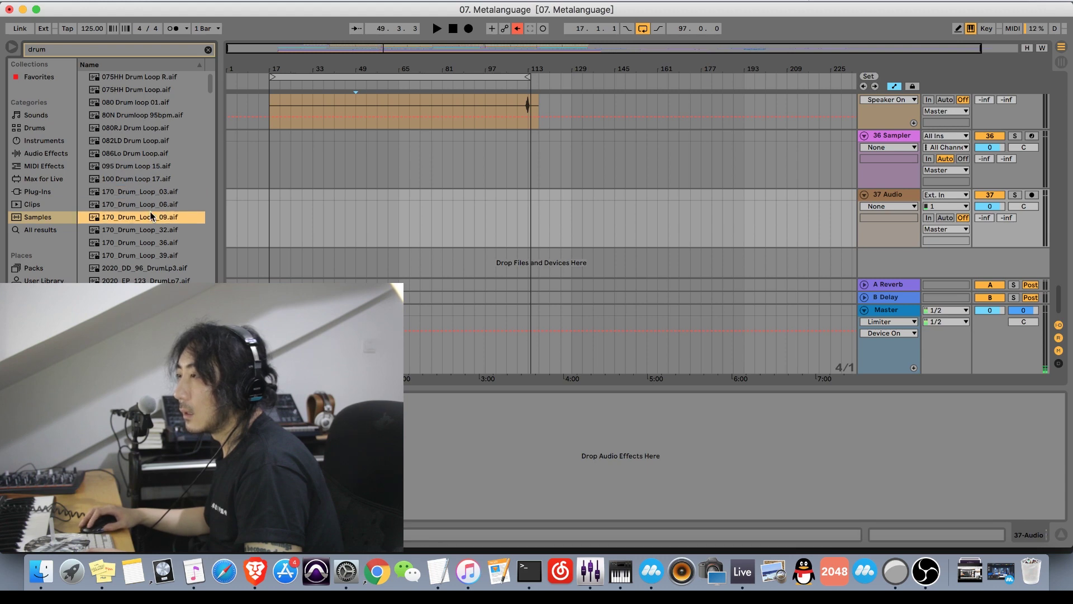
{"action": "left_click", "coordinate": [151, 245]}
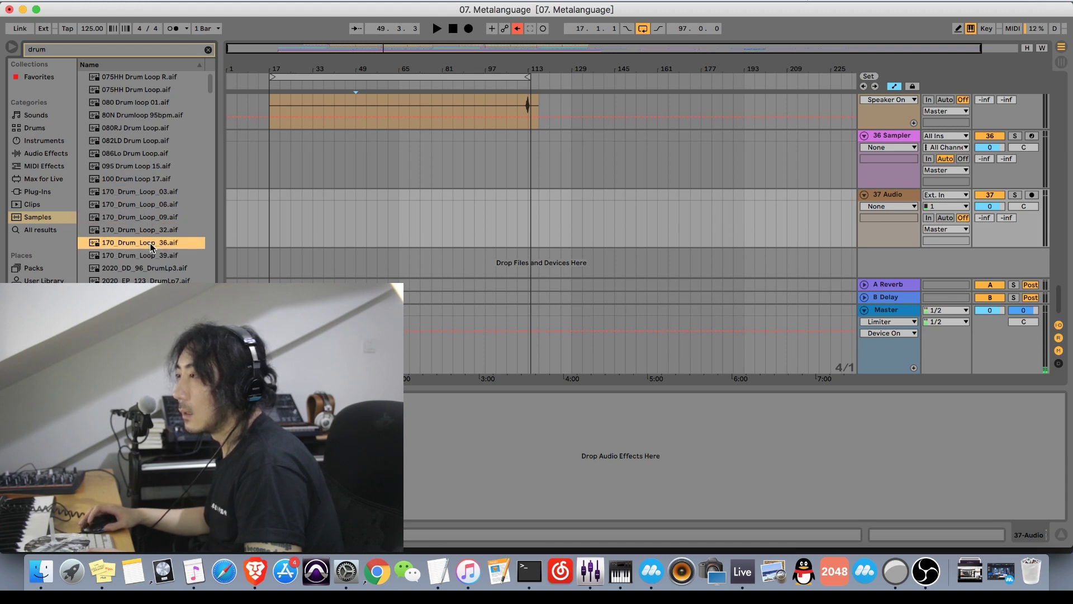
{"action": "left_click_drag", "start_coordinate": [151, 248], "coordinate": [459, 220]}
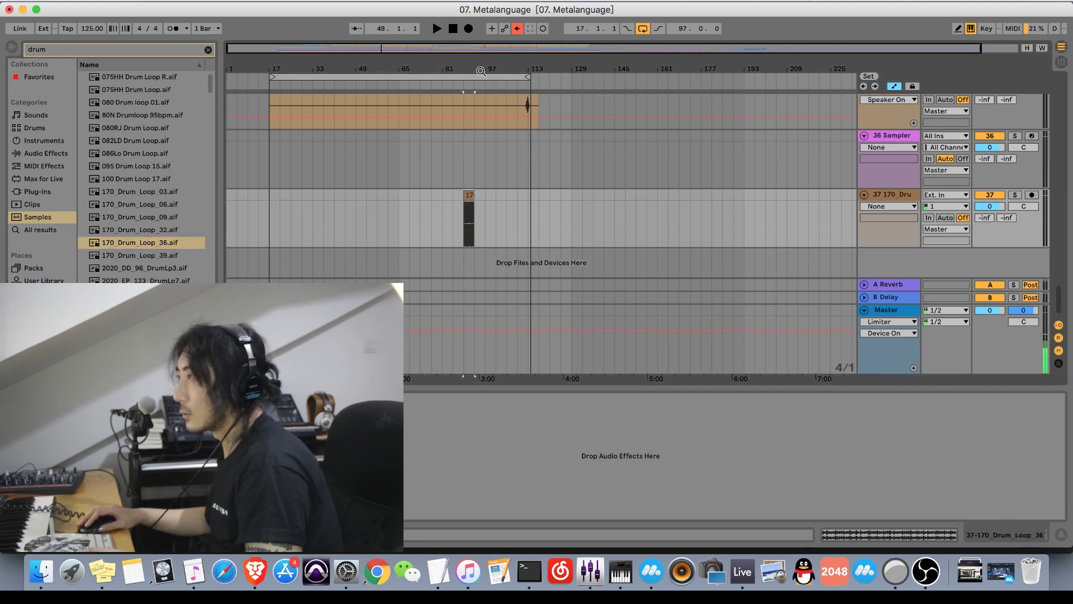
Solo track 37 and play its drum loop with the arrangement zoomed in around the clip.
{"action": "left_click_drag", "start_coordinate": [481, 71], "coordinate": [481, 95]}
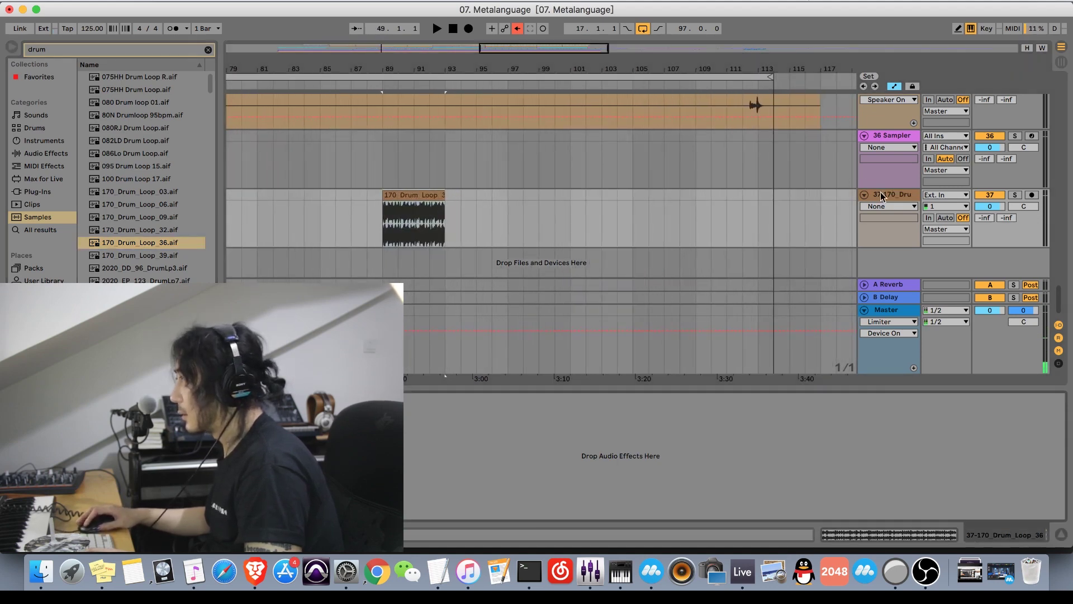
{"action": "left_click", "coordinate": [1014, 195]}
{"action": "key", "text": "space"}
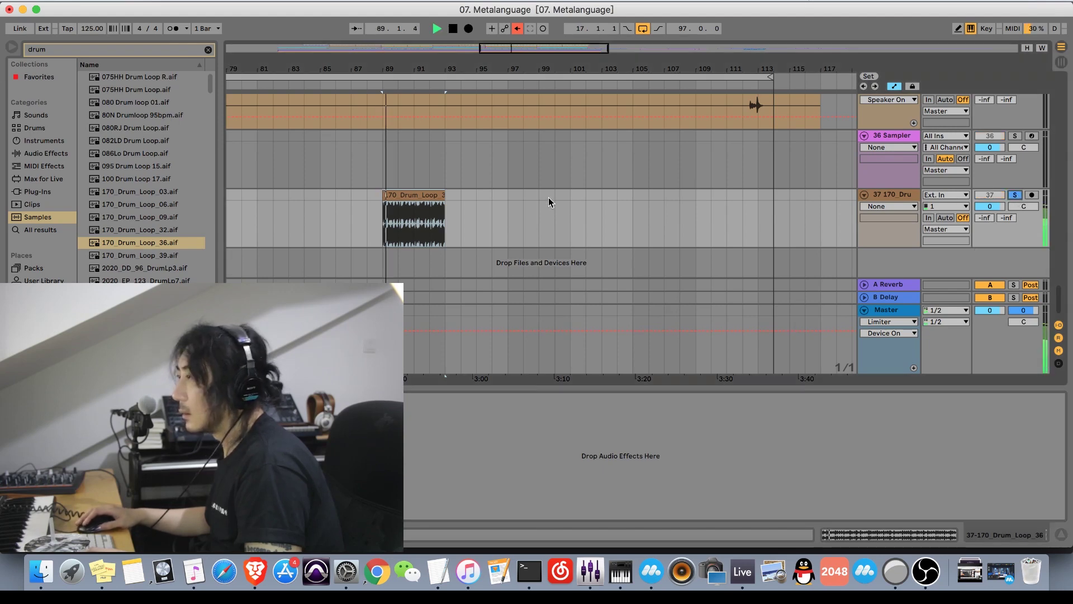
{"action": "key", "text": "plus"}
{"action": "key", "text": "plus"}
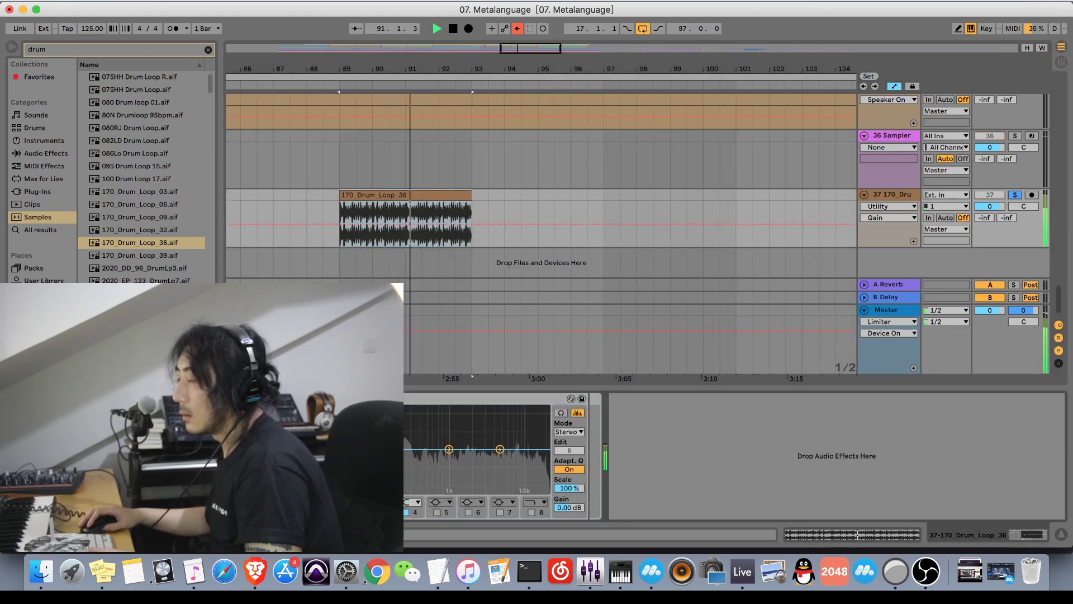
Stop playback, clear the drum search, and place a Utility and a Limiter after the EQ on track 37.
{"action": "left_click", "coordinate": [44, 166]}
{"action": "left_click", "coordinate": [43, 153]}
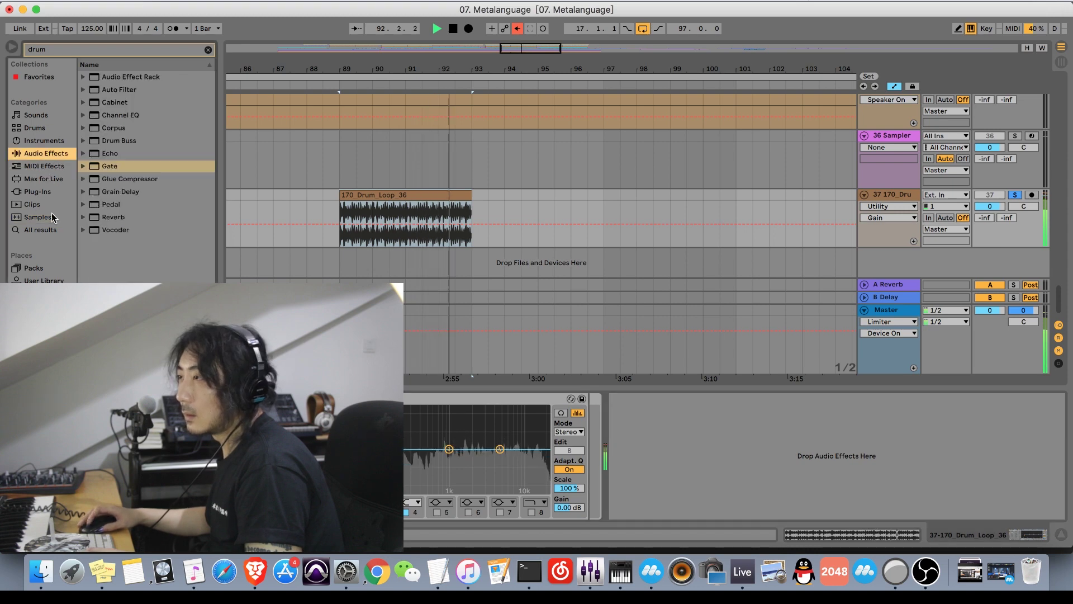
{"action": "left_click", "coordinate": [31, 204]}
{"action": "left_click", "coordinate": [27, 191]}
{"action": "left_click", "coordinate": [35, 166]}
{"action": "key", "text": "space"}
{"action": "left_click", "coordinate": [43, 153]}
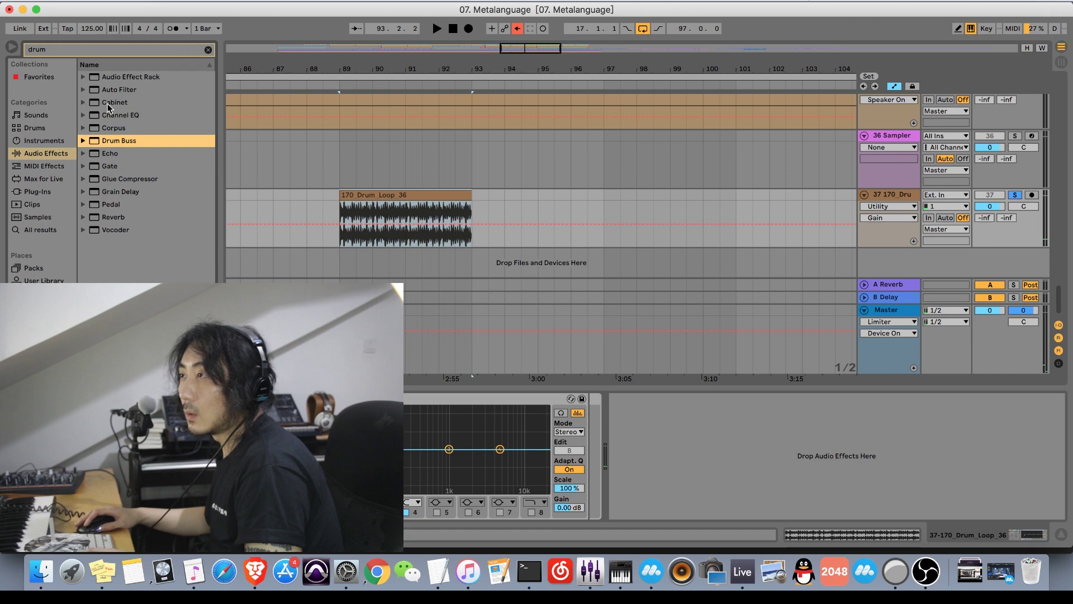
{"action": "left_click", "coordinate": [208, 49]}
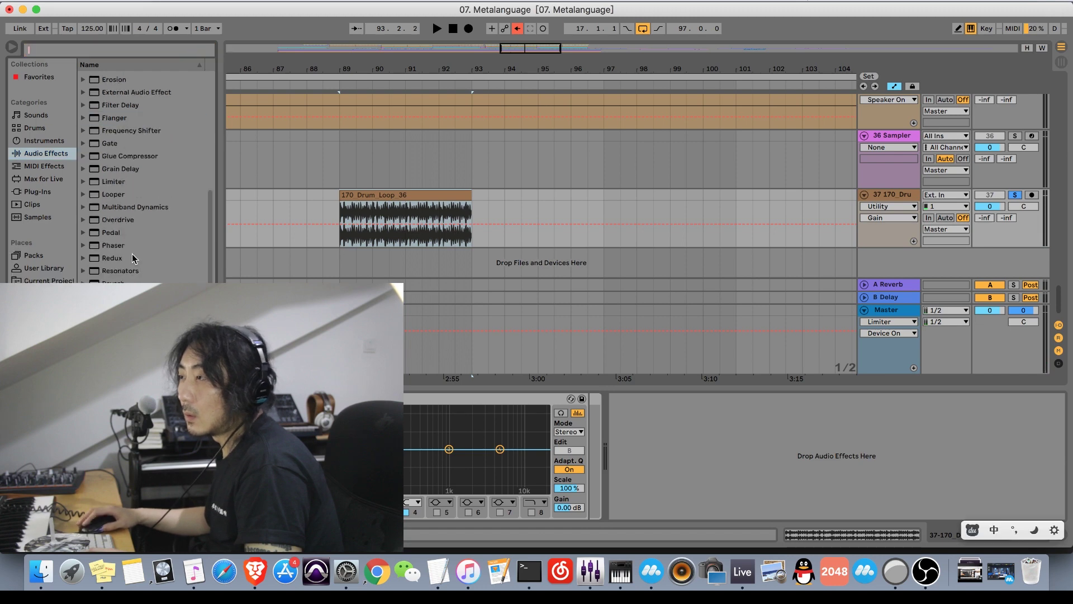
{"action": "key", "text": "Escape"}
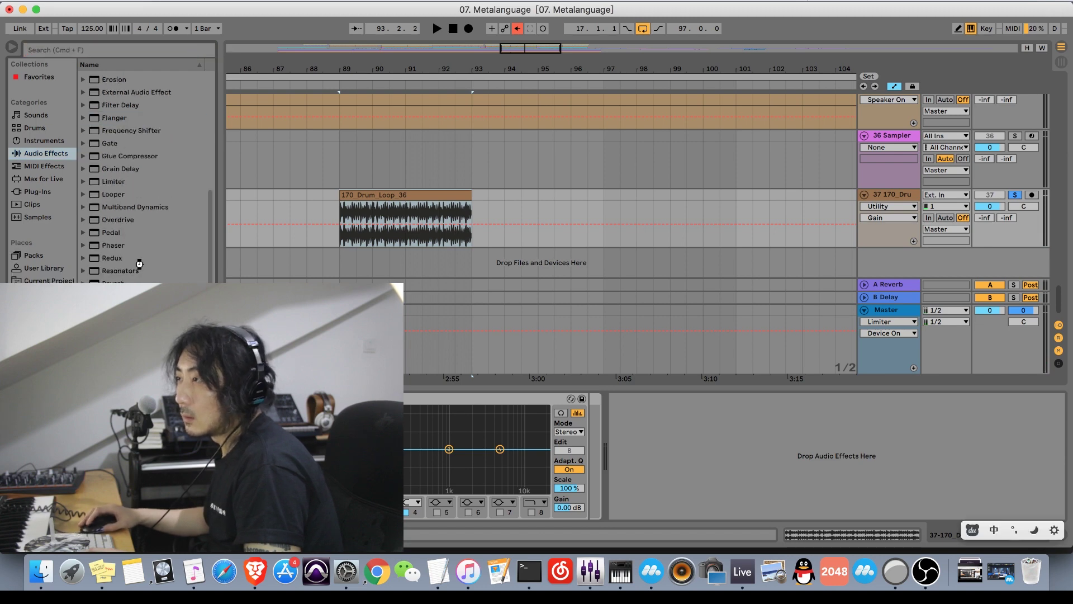
{"action": "left_click", "coordinate": [134, 182]}
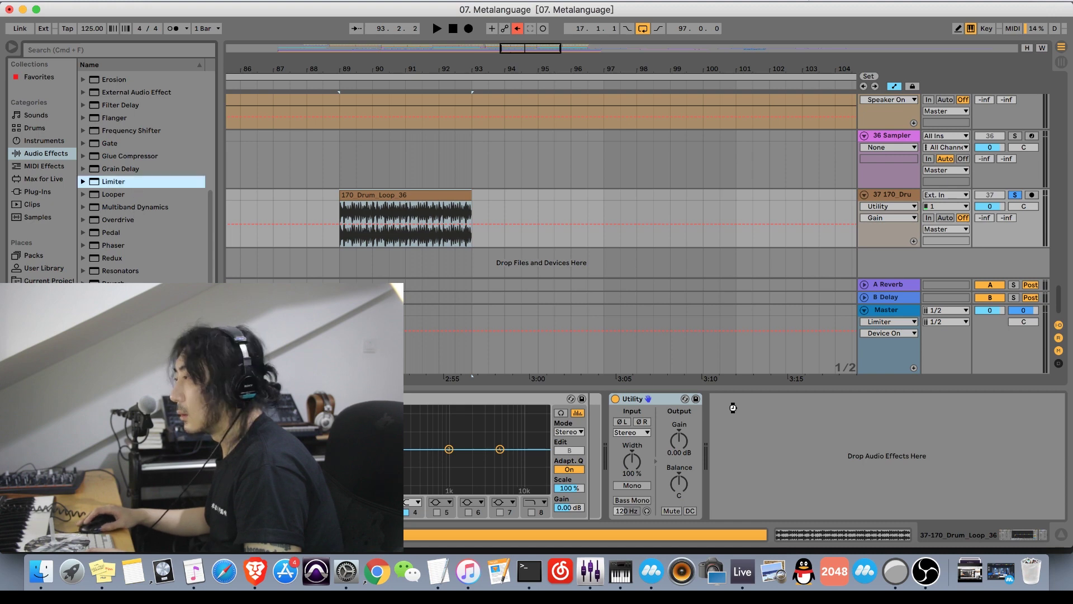
{"action": "key", "text": "Return"}
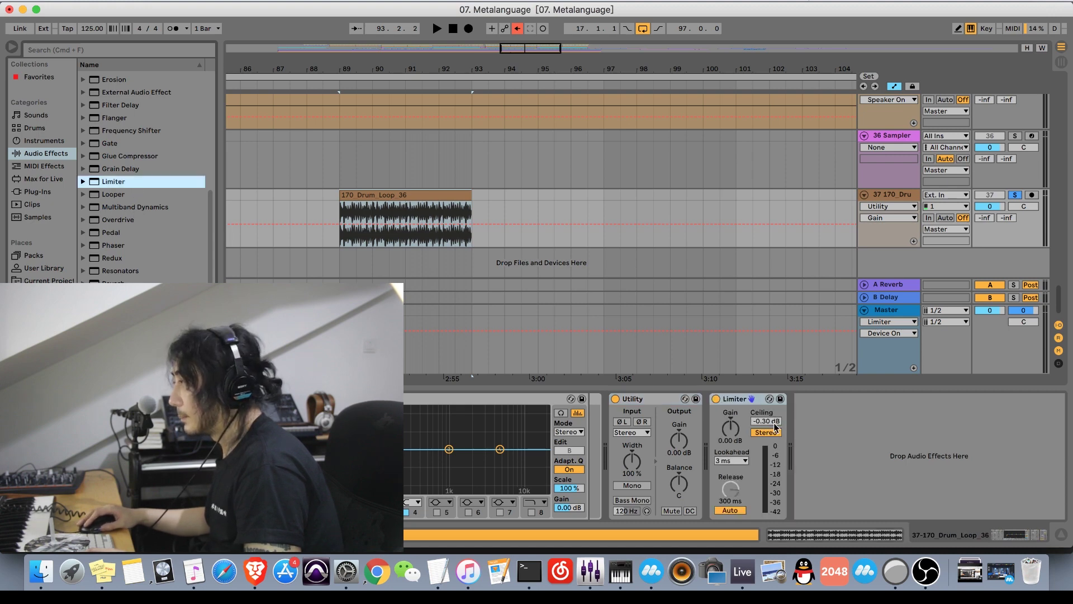
Set the Limiter ceiling to -4.69 dB and the Utility gain to 17.2 dB on track 37, and play the loop.
{"action": "left_click_drag", "start_coordinate": [775, 427], "coordinate": [775, 453]}
{"action": "left_click_drag", "start_coordinate": [680, 445], "coordinate": [680, 402]}
{"action": "key", "text": "space"}
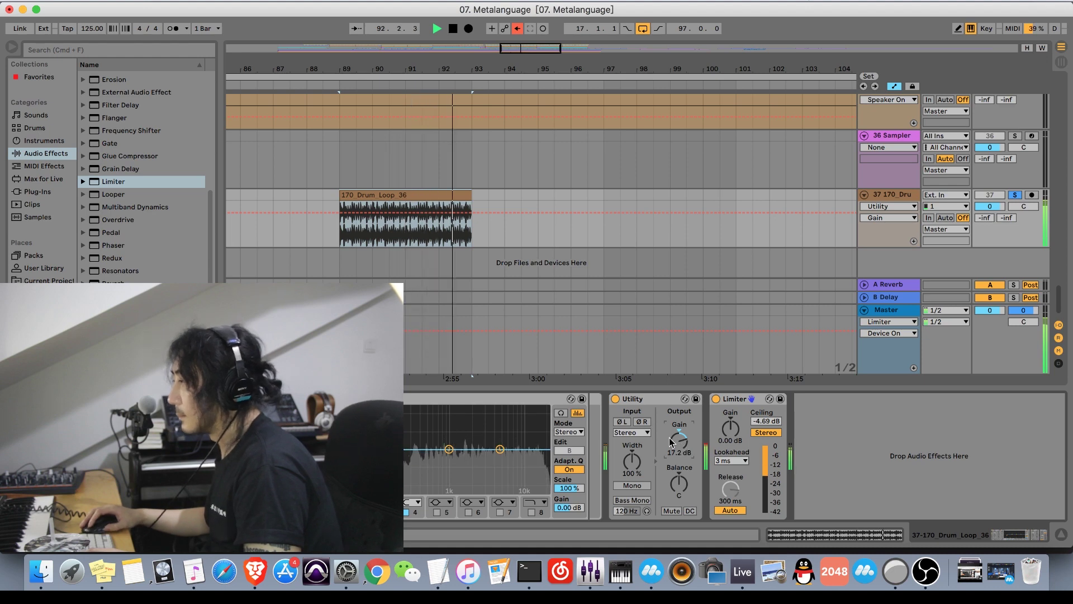
{"action": "key", "text": "space"}
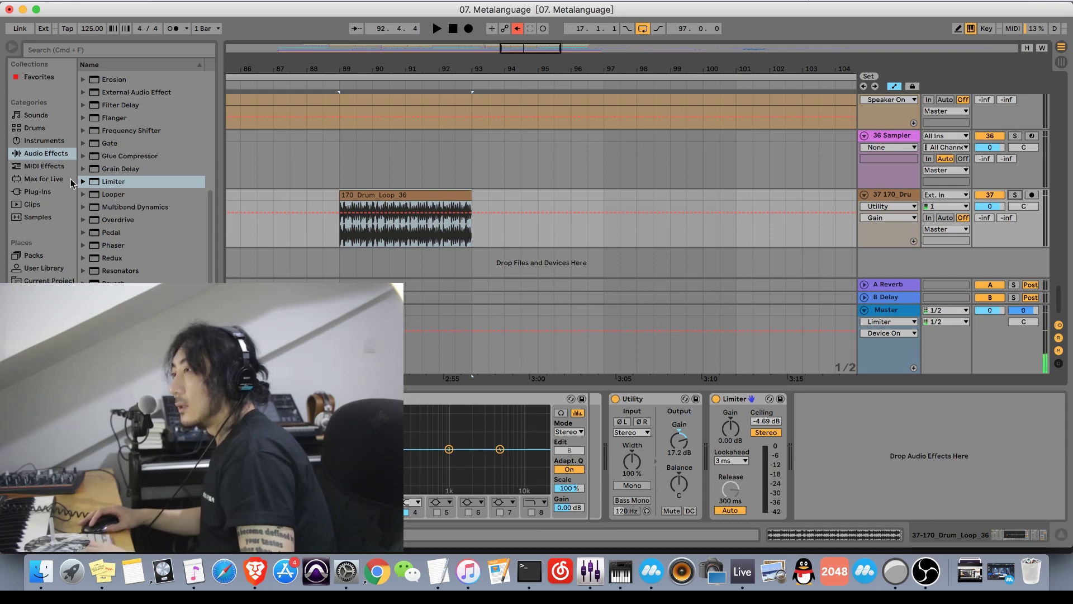
Add an EQ Eight after the Limiter on track 37, and view its curve in the expanded display before collapsing it.
{"action": "scroll", "coordinate": [128, 188], "scroll_direction": "up", "scroll_amount": 3}
{"action": "scroll", "coordinate": [123, 191], "scroll_direction": "up", "scroll_amount": 2}
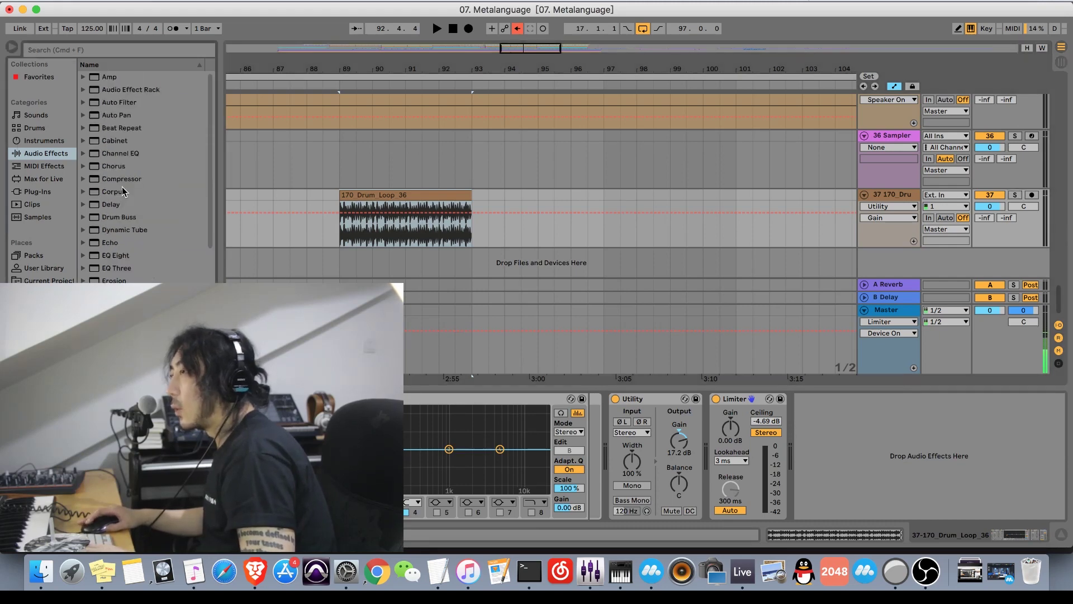
{"action": "left_click", "coordinate": [142, 258]}
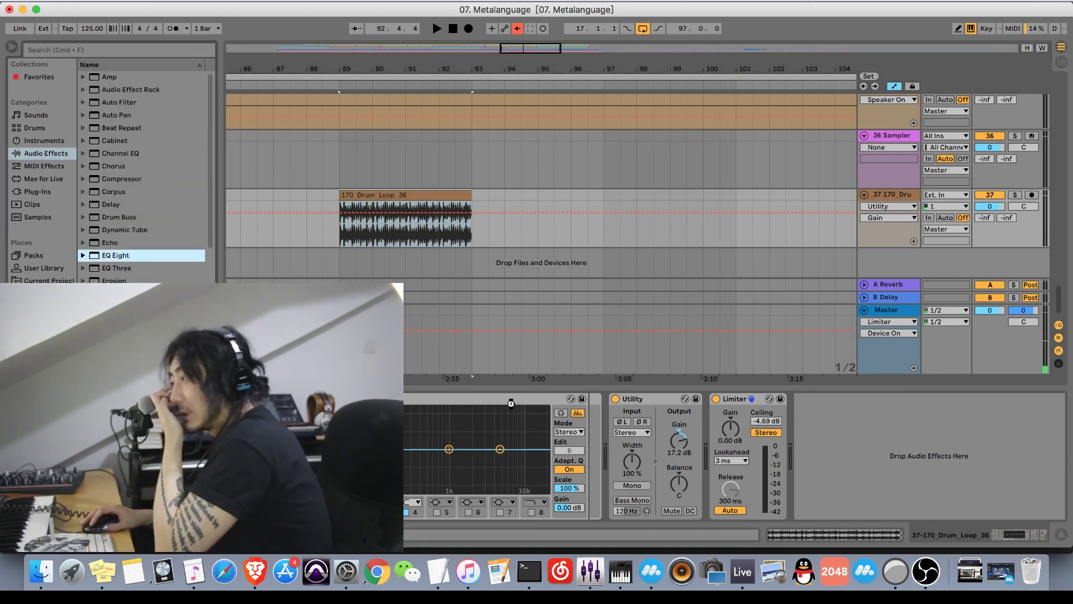
{"action": "key", "text": "Return"}
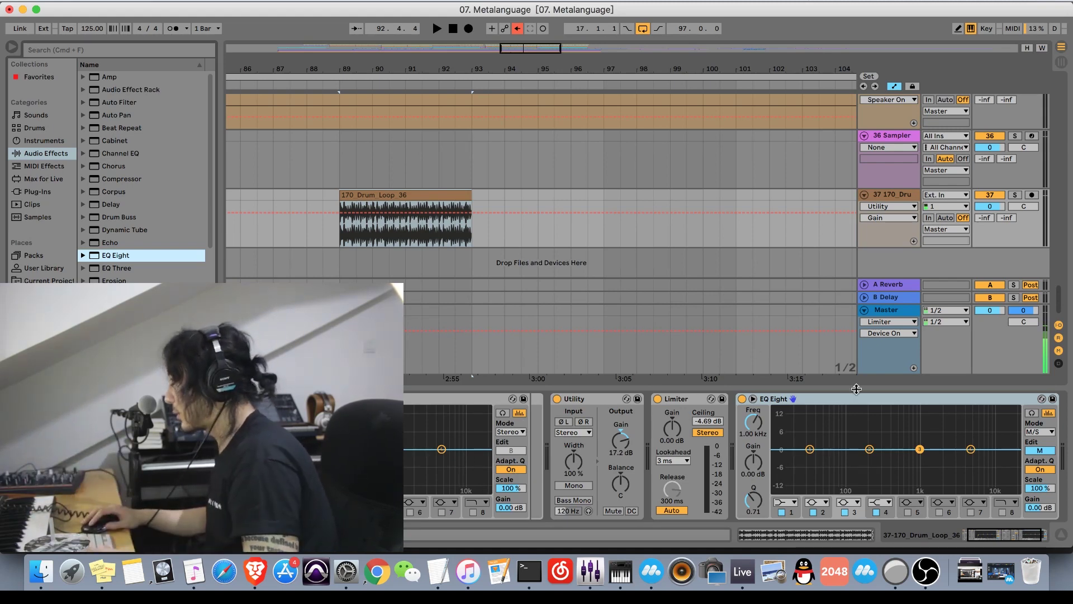
{"action": "left_click", "coordinate": [753, 399]}
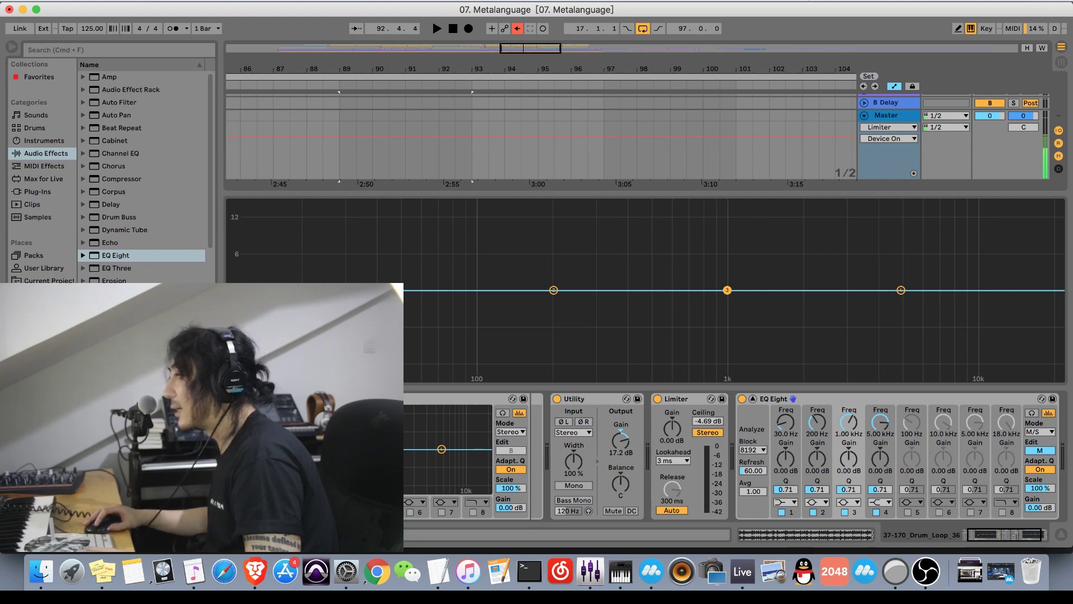
{"action": "left_click", "coordinate": [753, 399]}
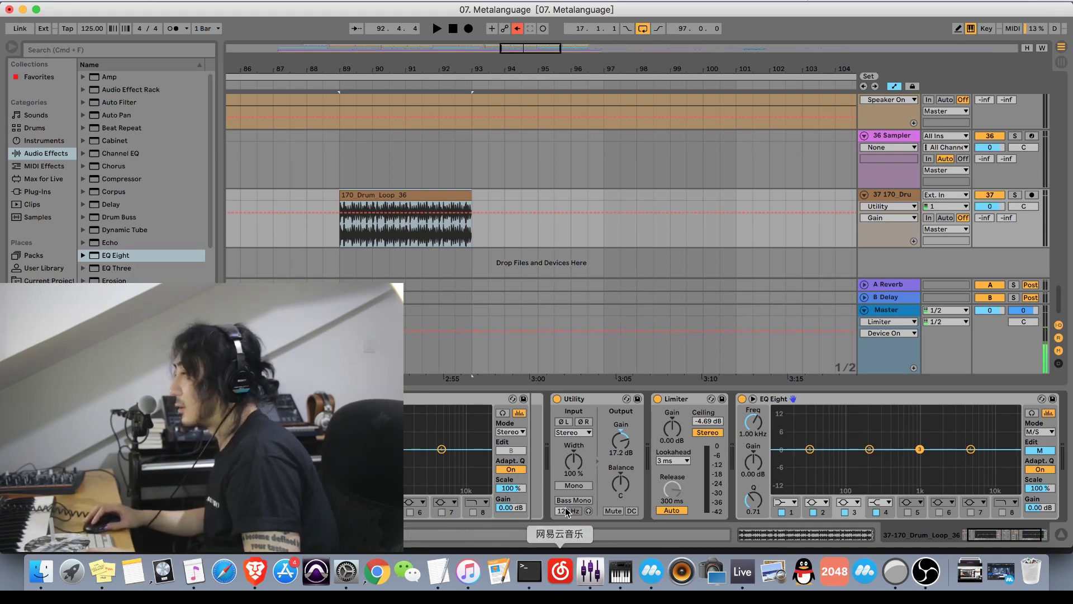
Remove the EQ Eight following the Limiter, and delete track 37 with the drum loop.
{"action": "left_click", "coordinate": [819, 409]}
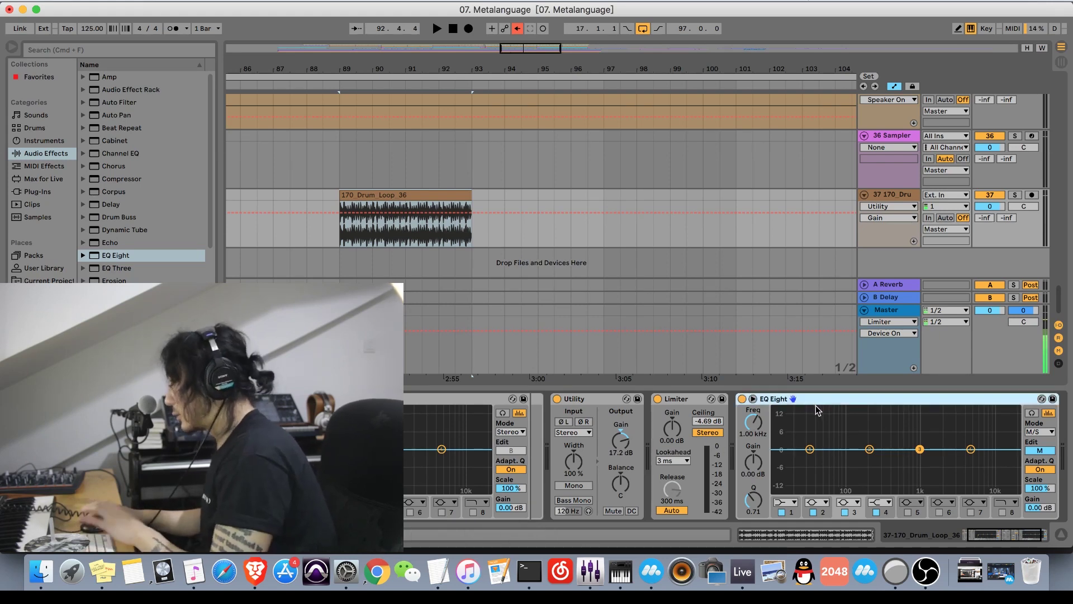
{"action": "key", "text": "Delete"}
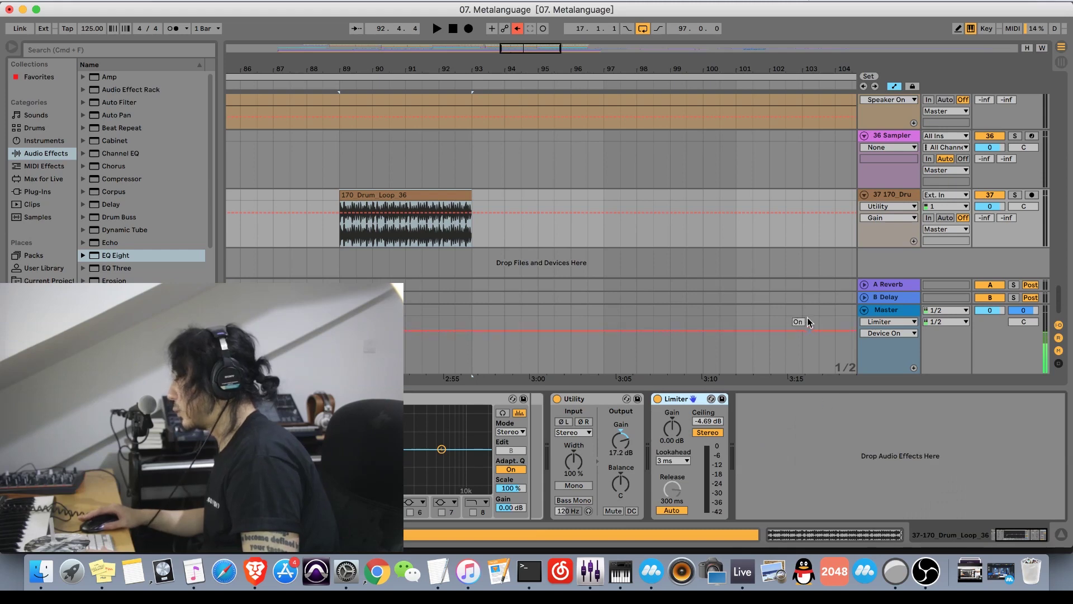
{"action": "scroll", "coordinate": [709, 184], "scroll_direction": "up", "scroll_amount": 5}
{"action": "scroll", "coordinate": [709, 183], "scroll_direction": "down", "scroll_amount": 3}
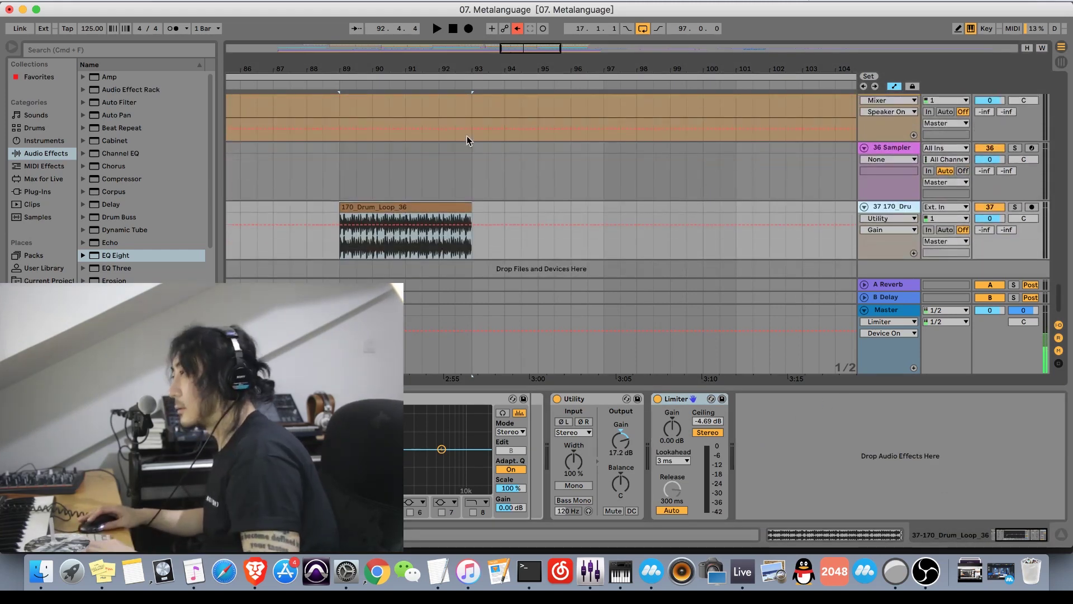
{"action": "key", "text": "Delete"}
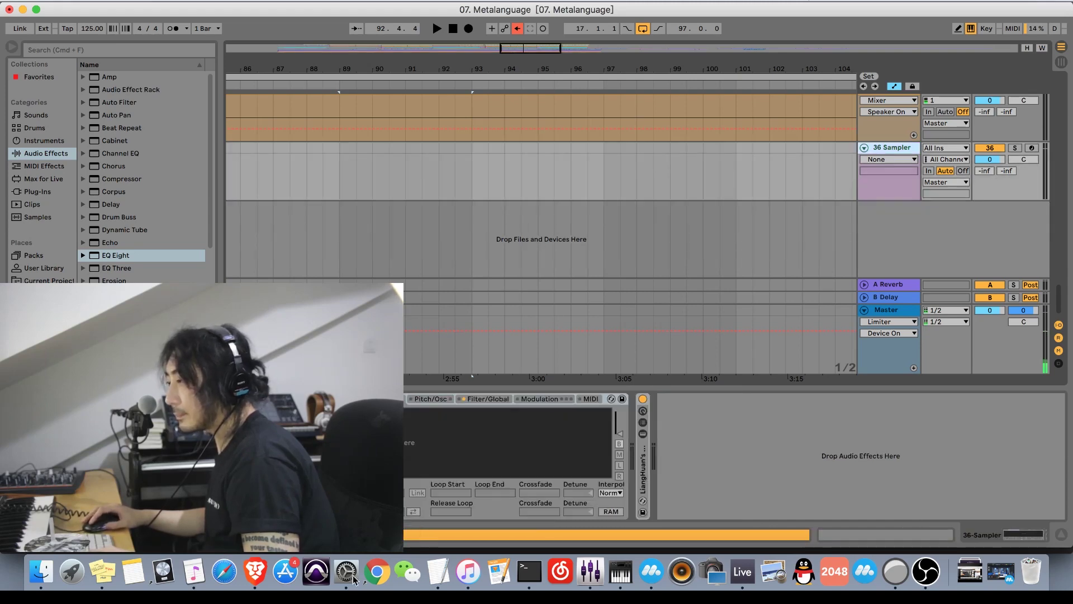
Switch to Brave and play Last Bloom by Floating Points on the Spotify page.
{"action": "left_click", "coordinate": [256, 572]}
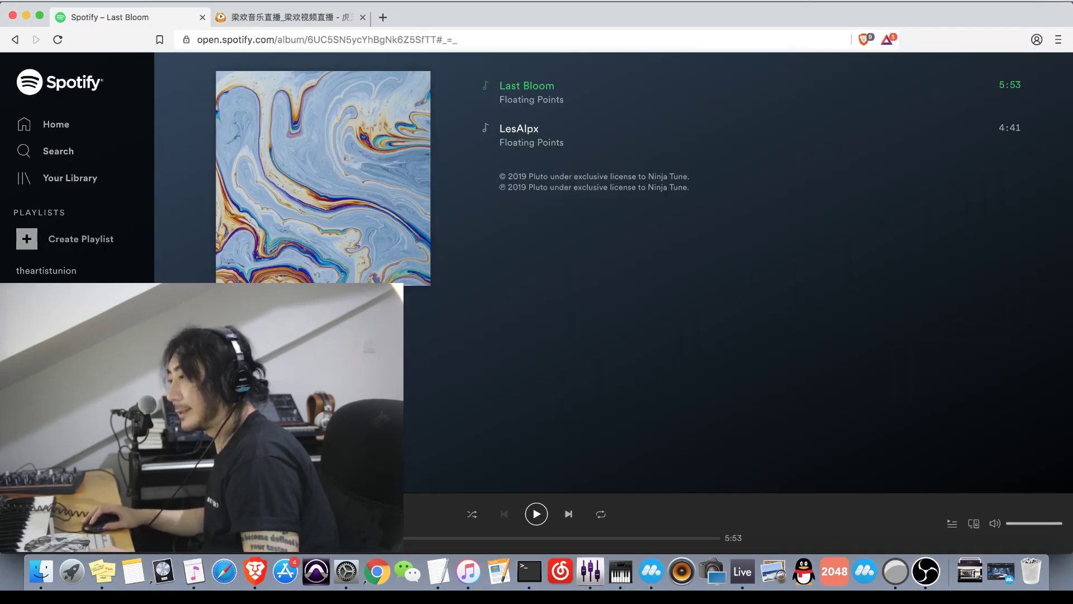
{"action": "left_click", "coordinate": [536, 514]}
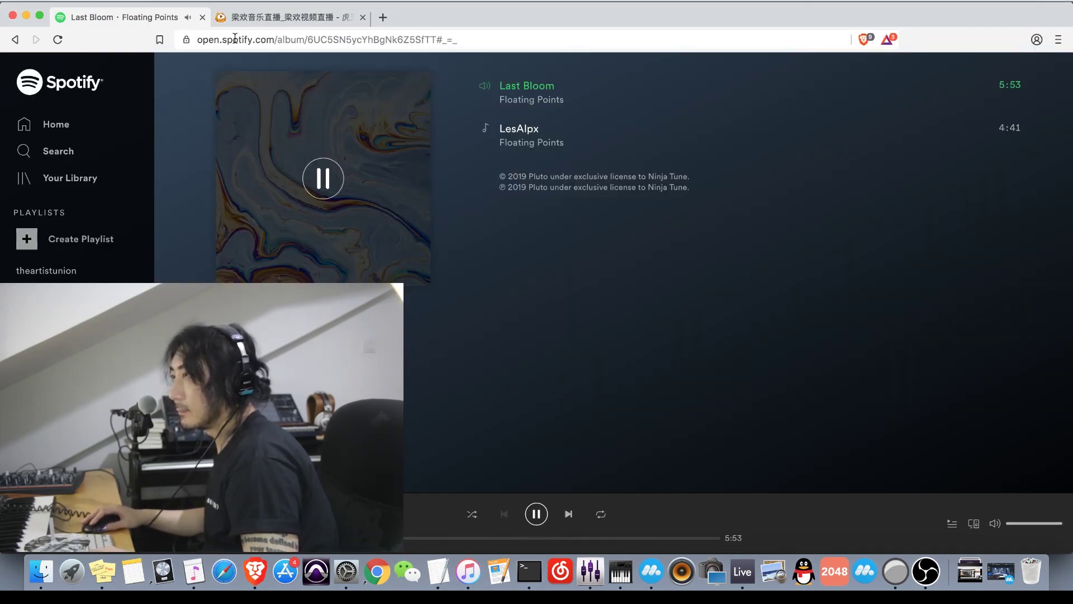
Read through the viewers' recent and earlier chat messages on the Huya stream page.
{"action": "left_click", "coordinate": [283, 18]}
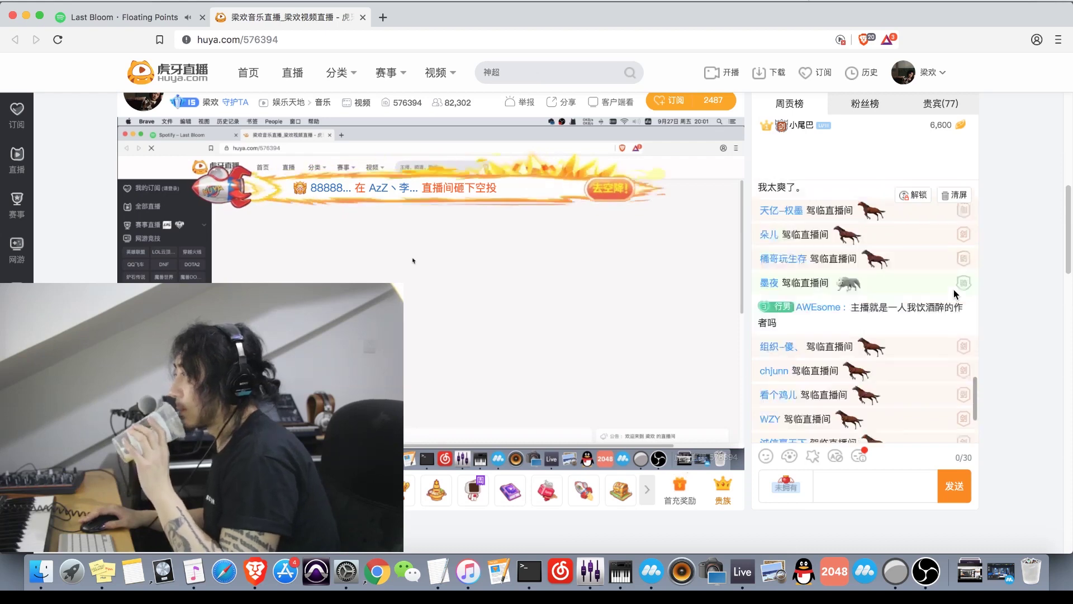
{"action": "scroll", "coordinate": [951, 290], "scroll_direction": "up", "scroll_amount": 3}
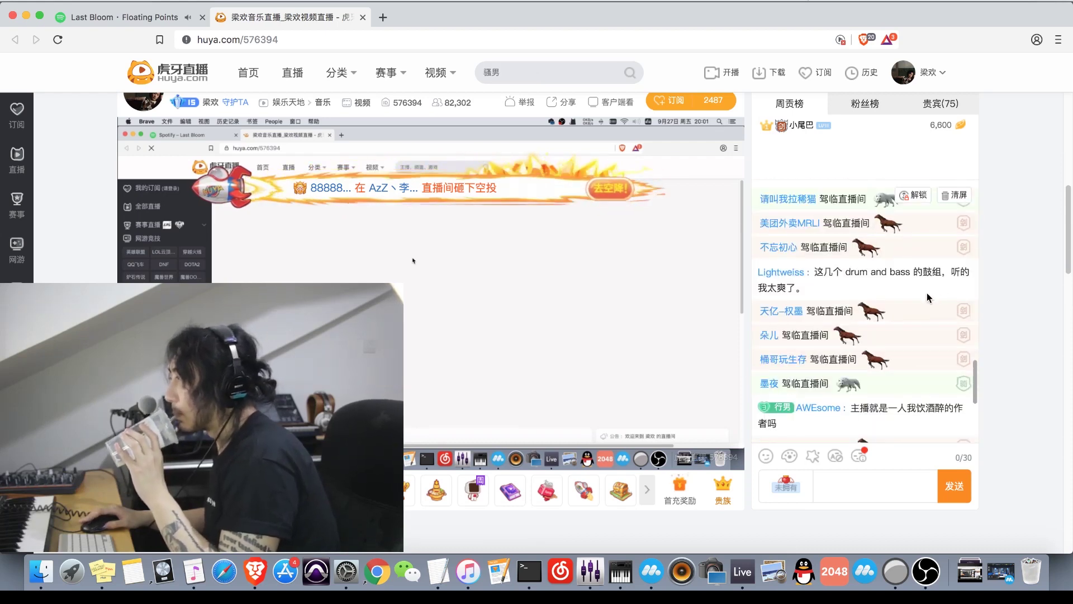
{"action": "scroll", "coordinate": [927, 292], "scroll_direction": "up", "scroll_amount": 5}
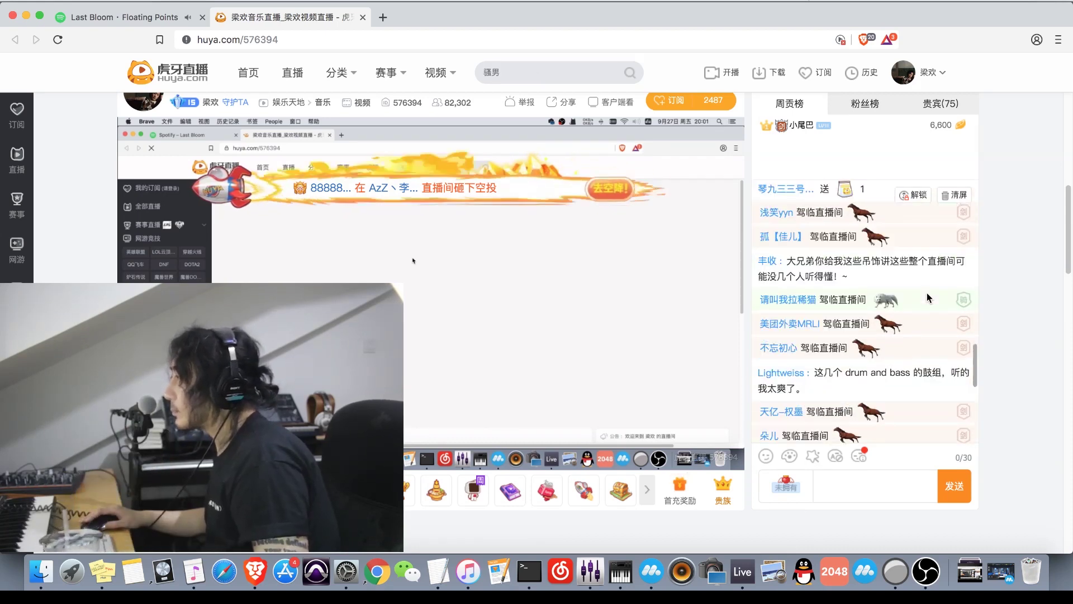
{"action": "scroll", "coordinate": [926, 293], "scroll_direction": "up", "scroll_amount": 2}
{"action": "scroll", "coordinate": [927, 293], "scroll_direction": "down", "scroll_amount": 3}
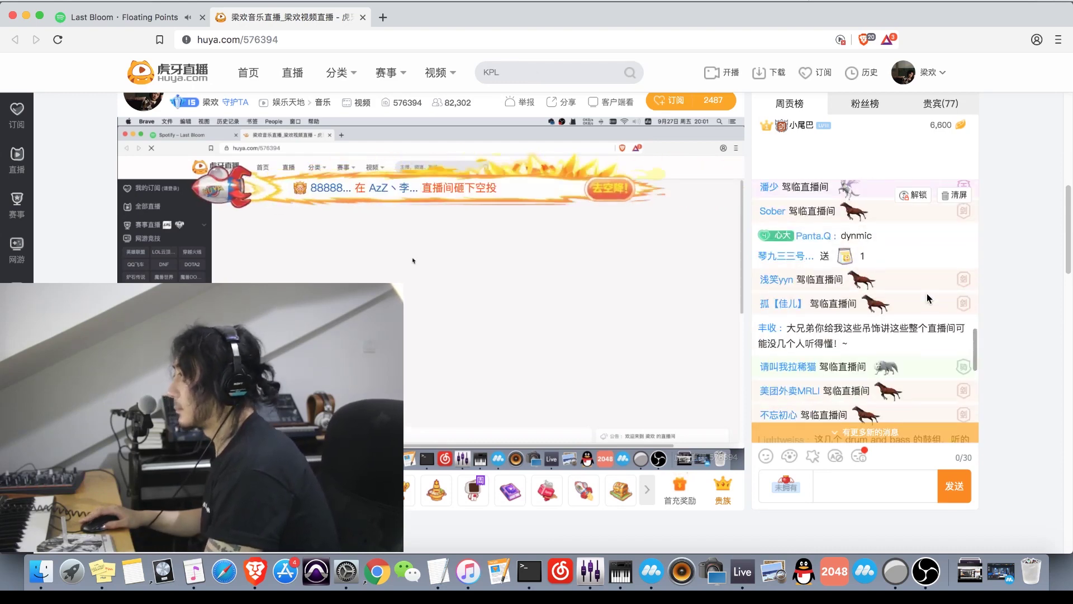
{"action": "scroll", "coordinate": [927, 293], "scroll_direction": "up", "scroll_amount": 6}
{"action": "scroll", "coordinate": [927, 292], "scroll_direction": "up", "scroll_amount": 6}
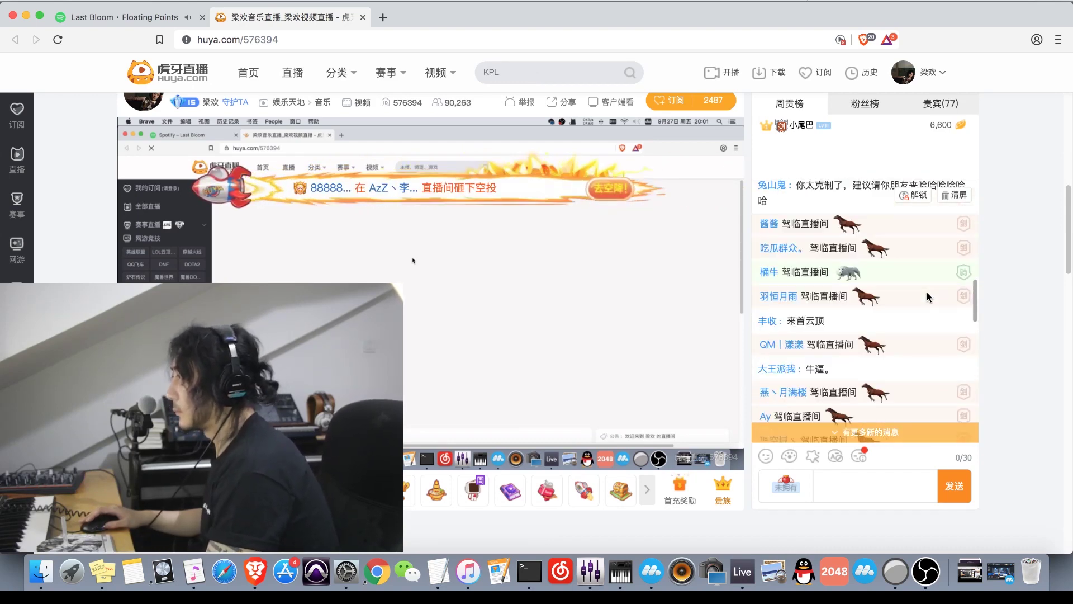
{"action": "scroll", "coordinate": [928, 291], "scroll_direction": "up", "scroll_amount": 8}
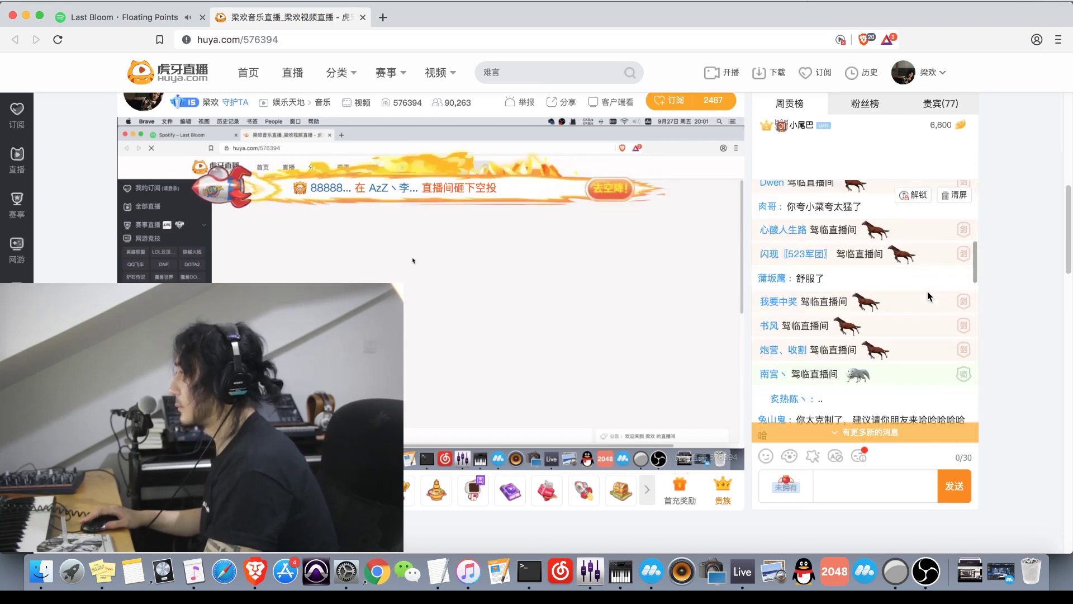
{"action": "scroll", "coordinate": [928, 290], "scroll_direction": "down", "scroll_amount": 10}
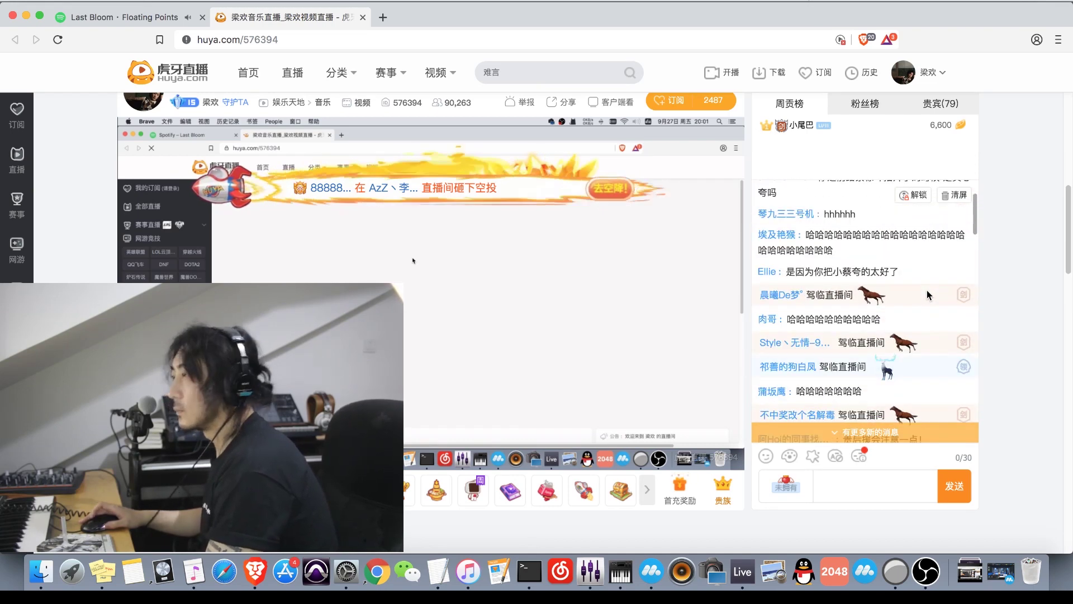
{"action": "scroll", "coordinate": [927, 291], "scroll_direction": "down", "scroll_amount": 3}
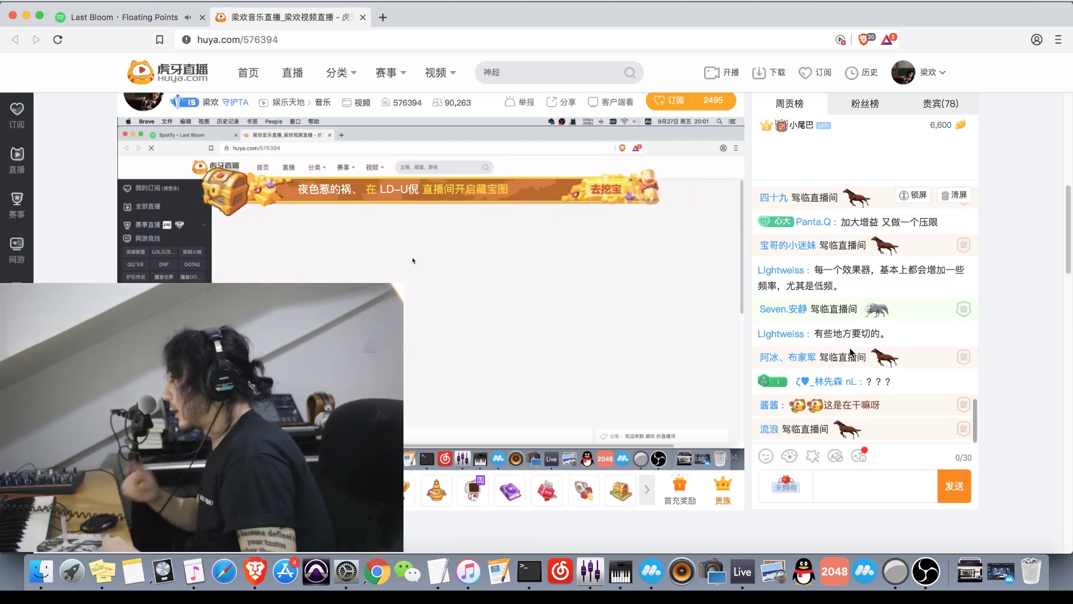
Pause Last Bloom on the Spotify page, and switch to Ableton Live.
{"action": "left_click", "coordinate": [128, 17]}
{"action": "left_click", "coordinate": [536, 513]}
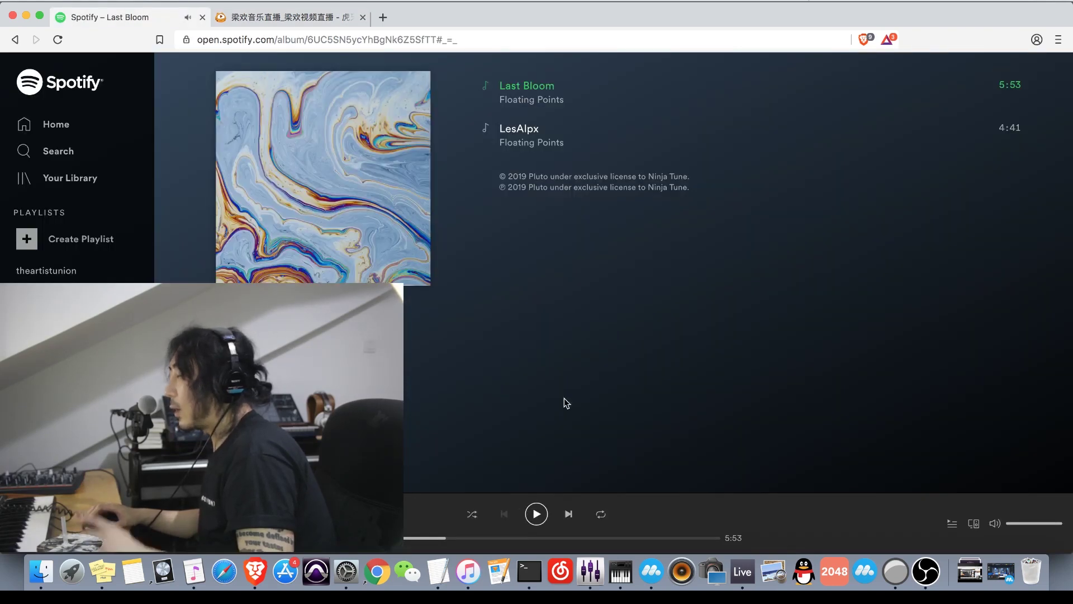
{"action": "left_click", "coordinate": [743, 571]}
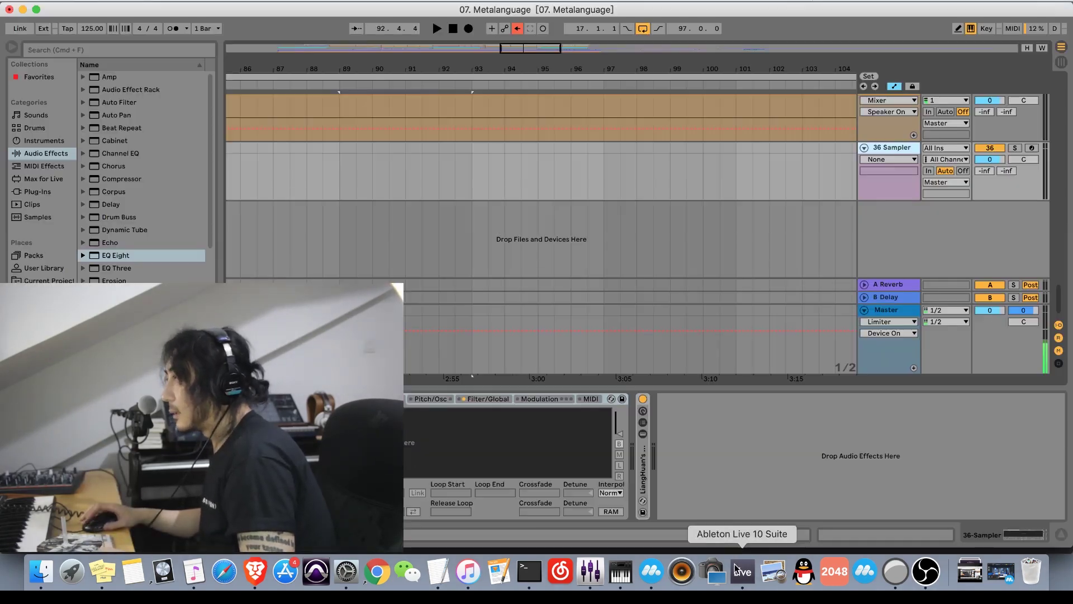
Show the Hihat 2 track's device chain as far as its Auto Pan and ValhallaRoom devices.
{"action": "scroll", "coordinate": [494, 153], "scroll_direction": "up", "scroll_amount": 15}
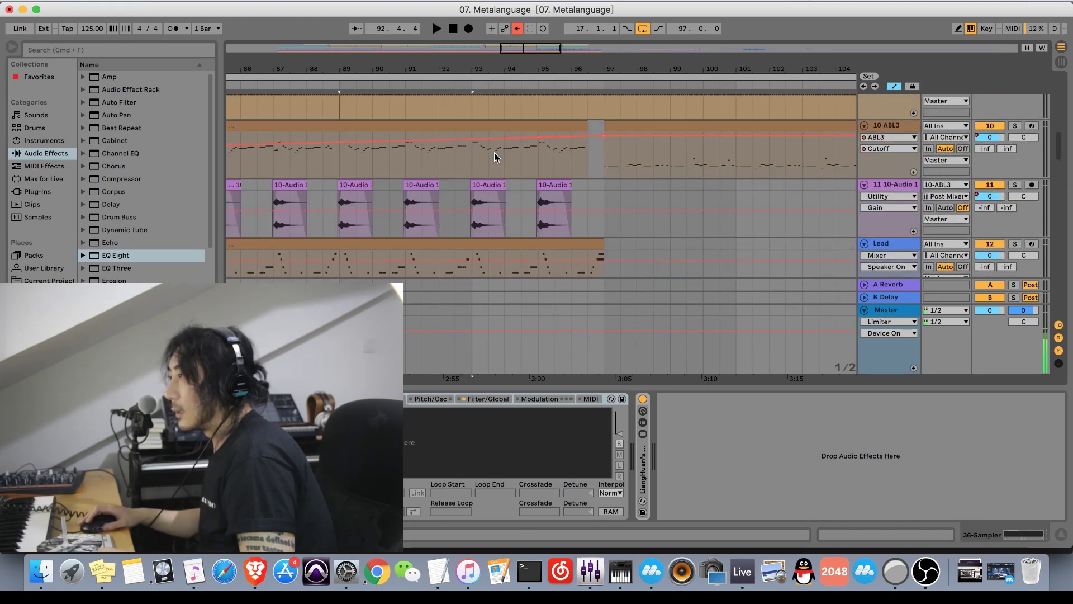
{"action": "key", "text": "minus"}
{"action": "key", "text": "minus"}
{"action": "key", "text": "minus"}
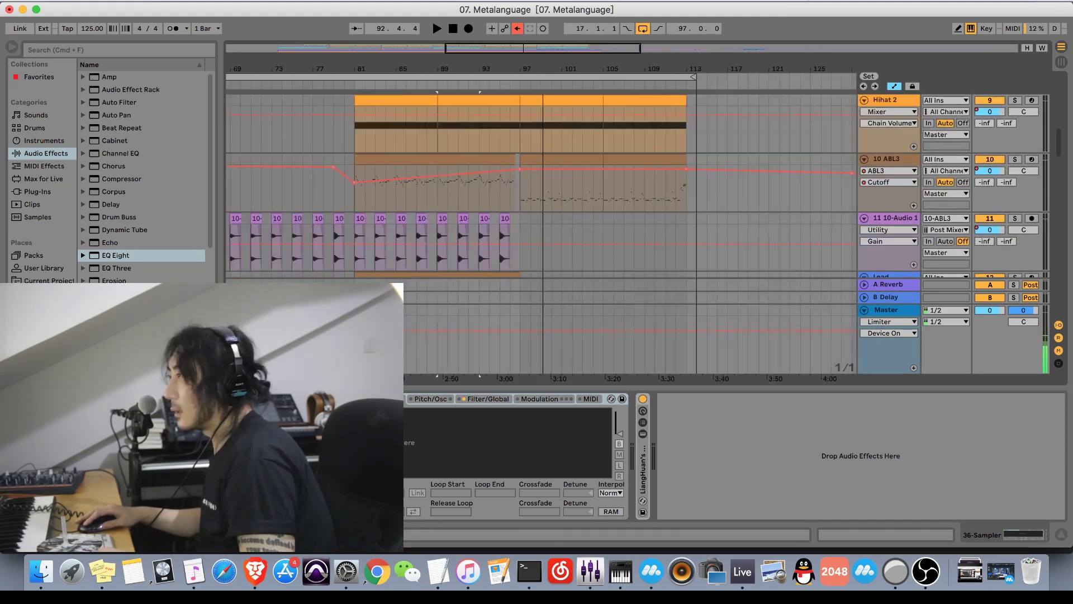
{"action": "scroll", "coordinate": [559, 103], "scroll_direction": "up", "scroll_amount": 3}
{"action": "left_click", "coordinate": [902, 167]}
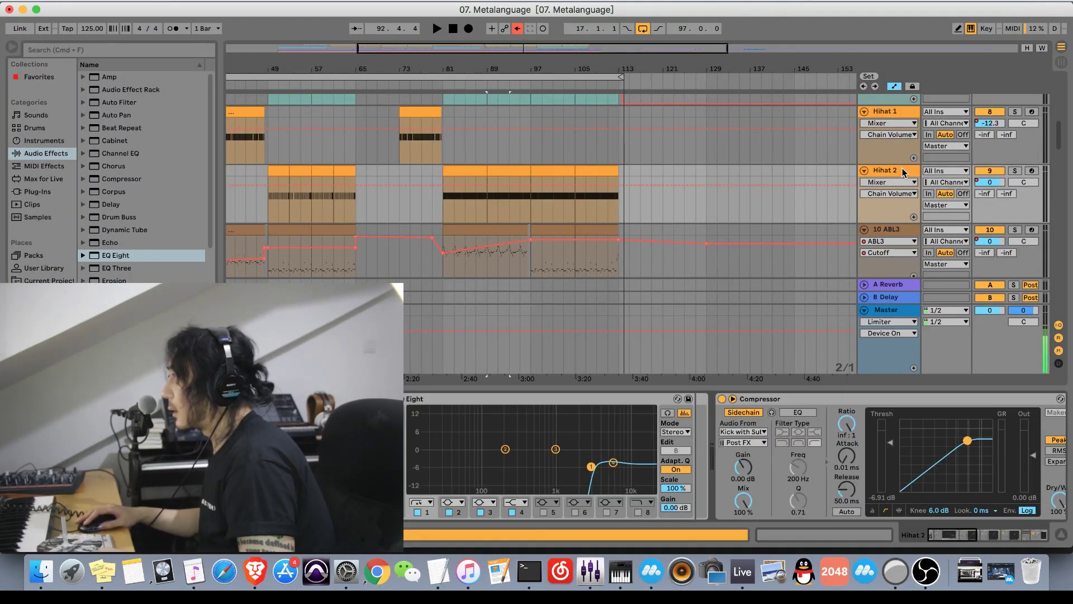
{"action": "left_click_drag", "start_coordinate": [943, 536], "coordinate": [1030, 534]}
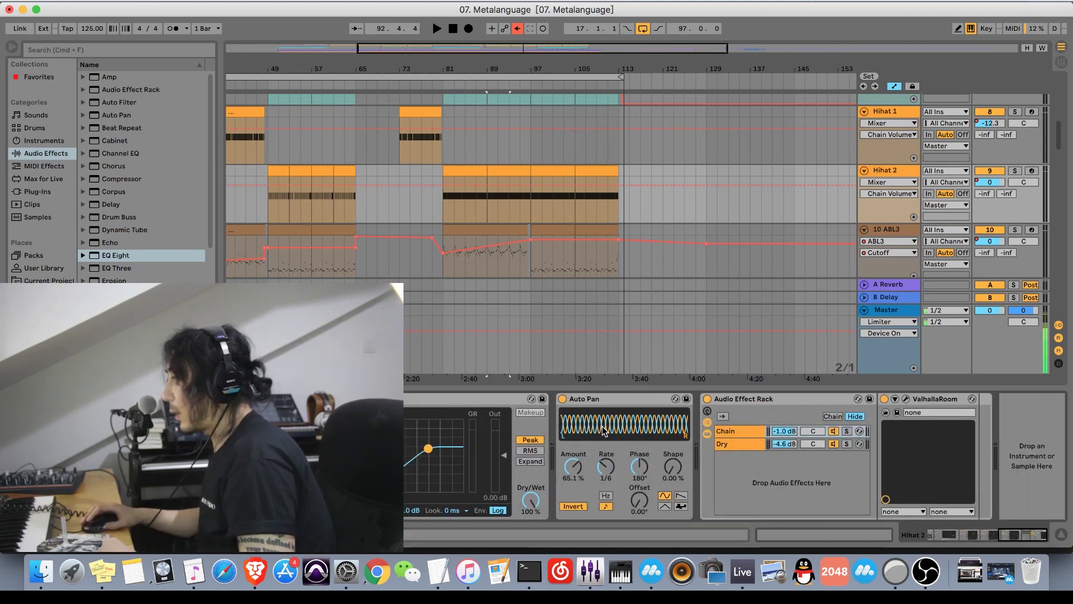
Play the arrangement from bar 97, and briefly solo Hihat 2 to hear its panning.
{"action": "left_click_drag", "start_coordinate": [541, 64], "coordinate": [466, 223]}
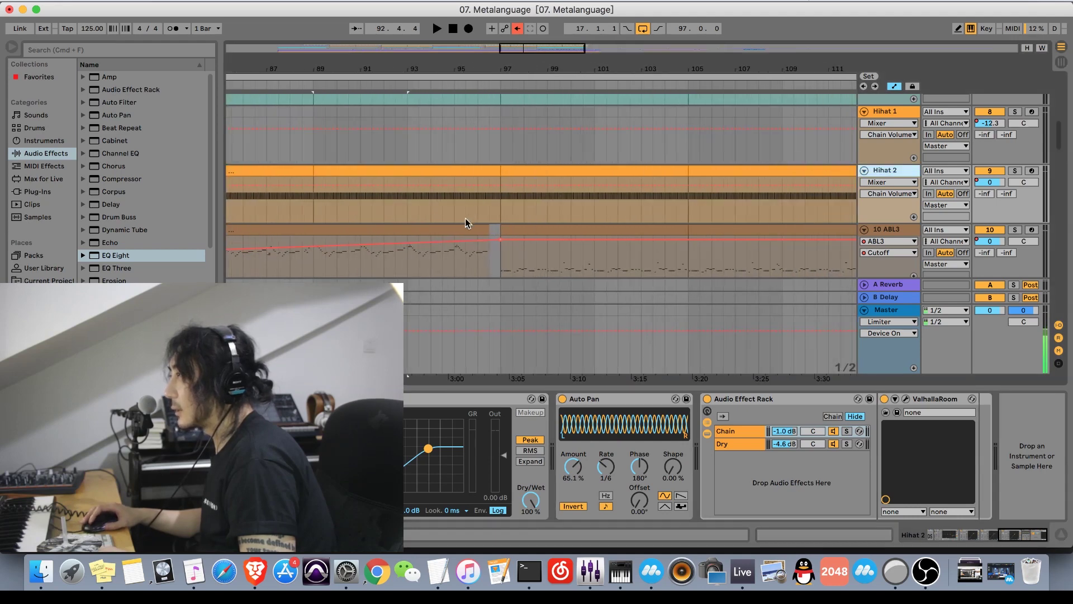
{"action": "left_click", "coordinate": [499, 203]}
{"action": "key", "text": "space"}
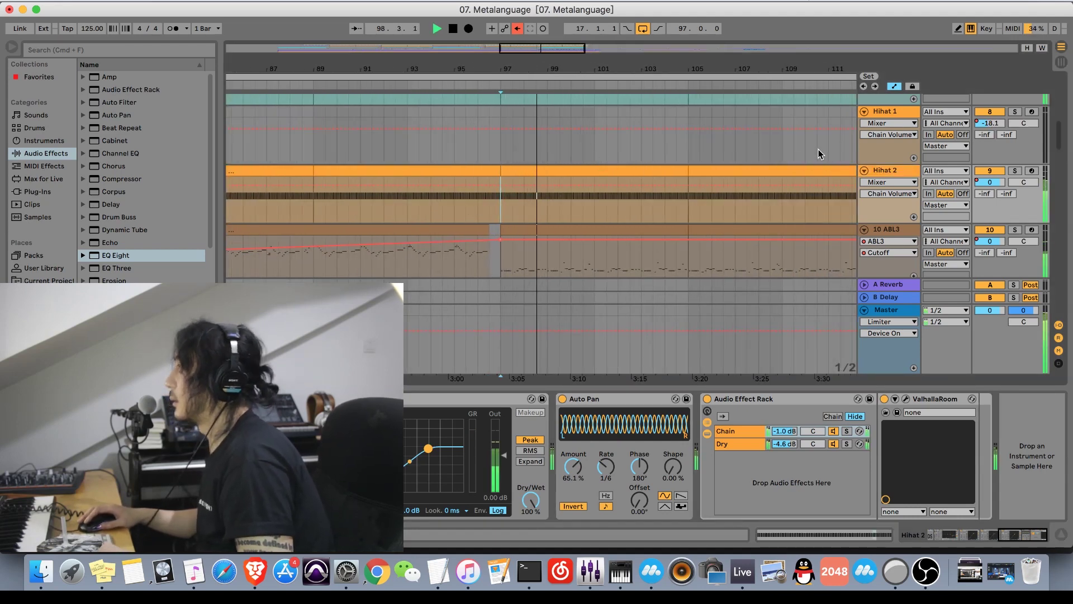
{"action": "left_click", "coordinate": [1015, 172]}
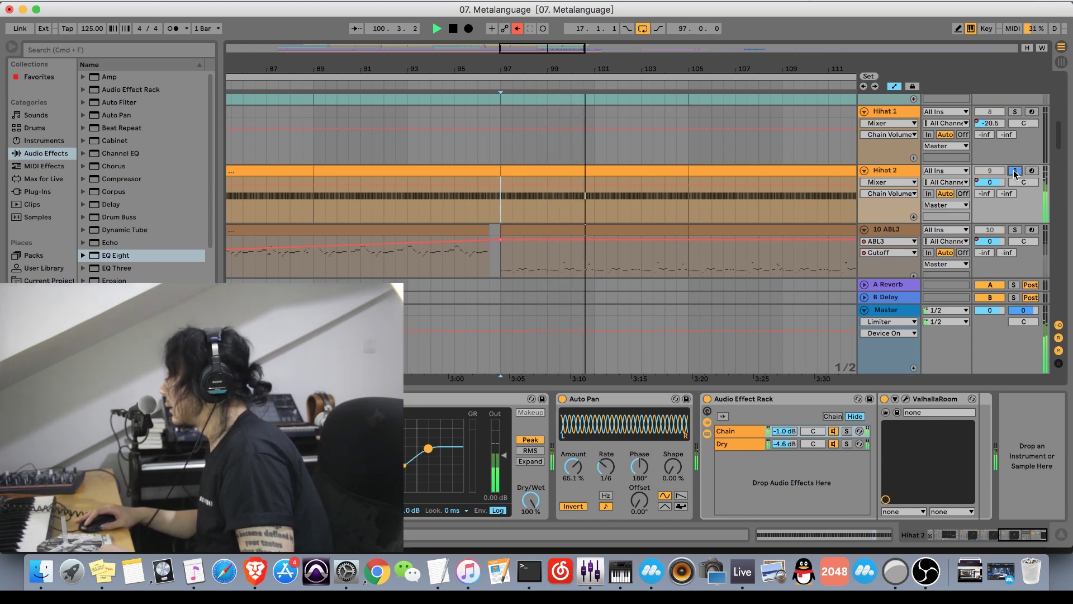
{"action": "left_click", "coordinate": [1015, 172]}
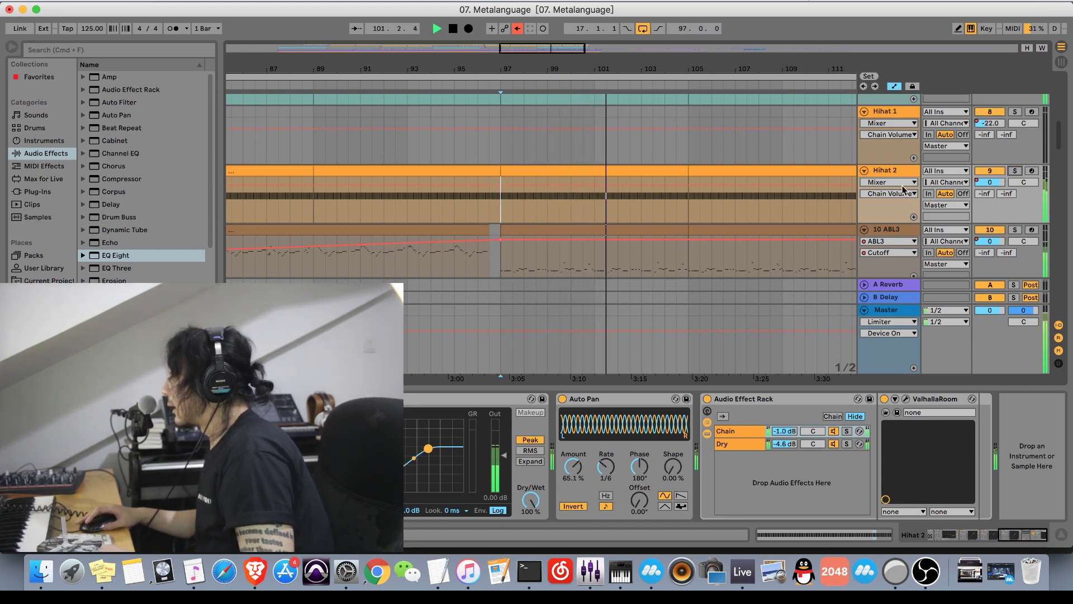
{"action": "key", "text": "space"}
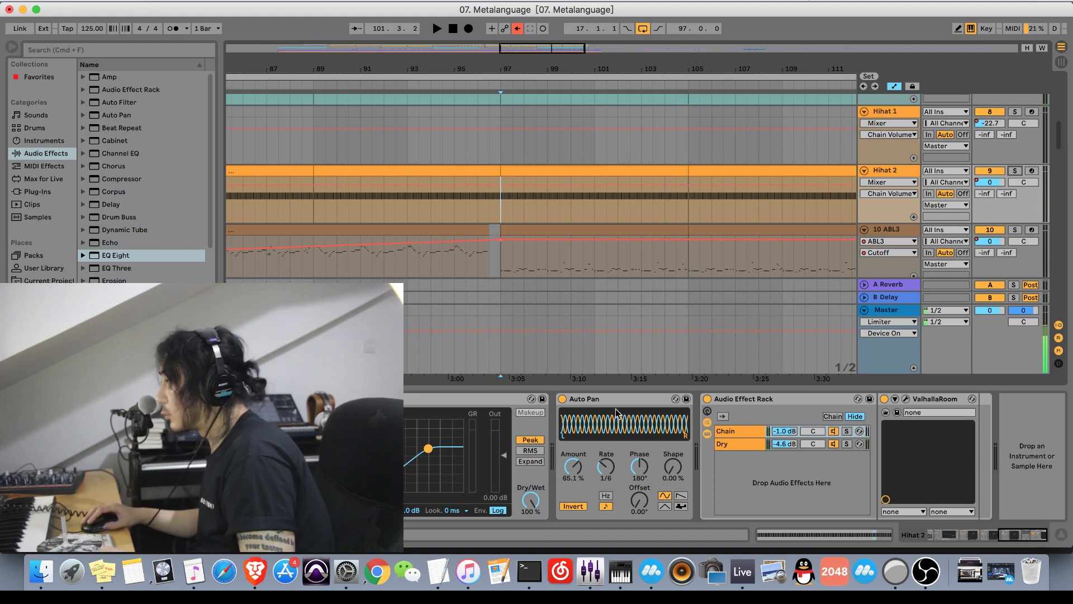
Set the Auto Pan rate on Hihat 2 to 3, and audition the track soloed from bar 97.
{"action": "left_click_drag", "start_coordinate": [611, 468], "coordinate": [611, 488]}
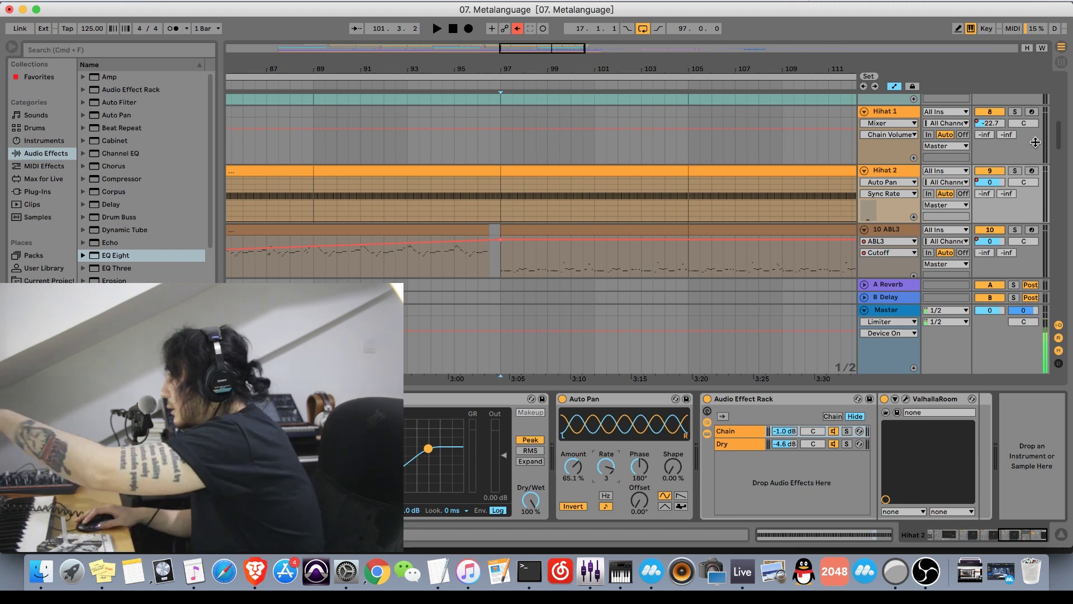
{"action": "left_click", "coordinate": [1016, 170]}
{"action": "key", "text": "space"}
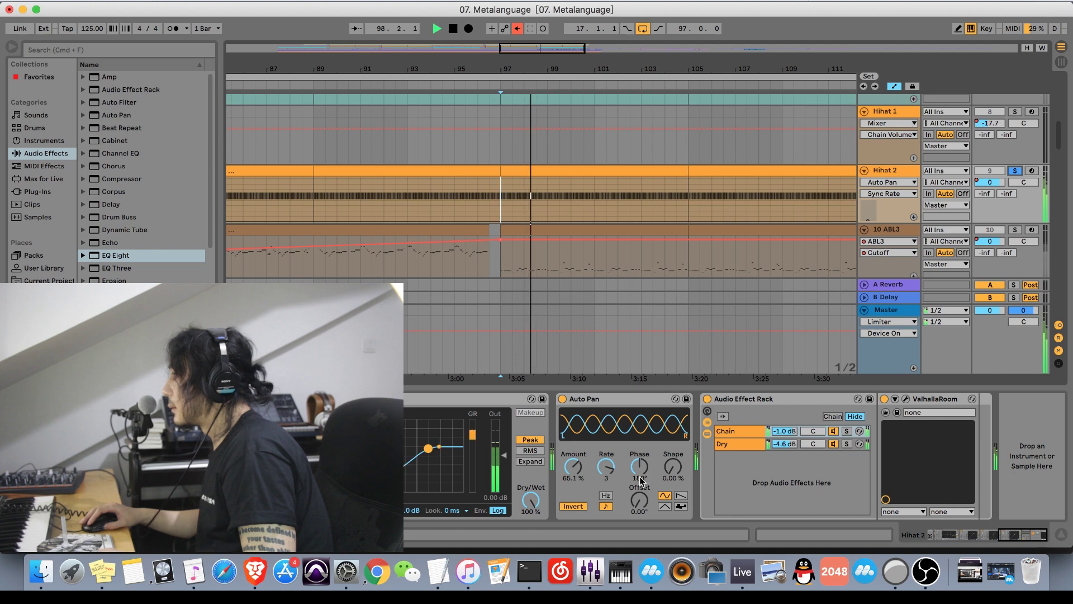
{"action": "key", "text": "space"}
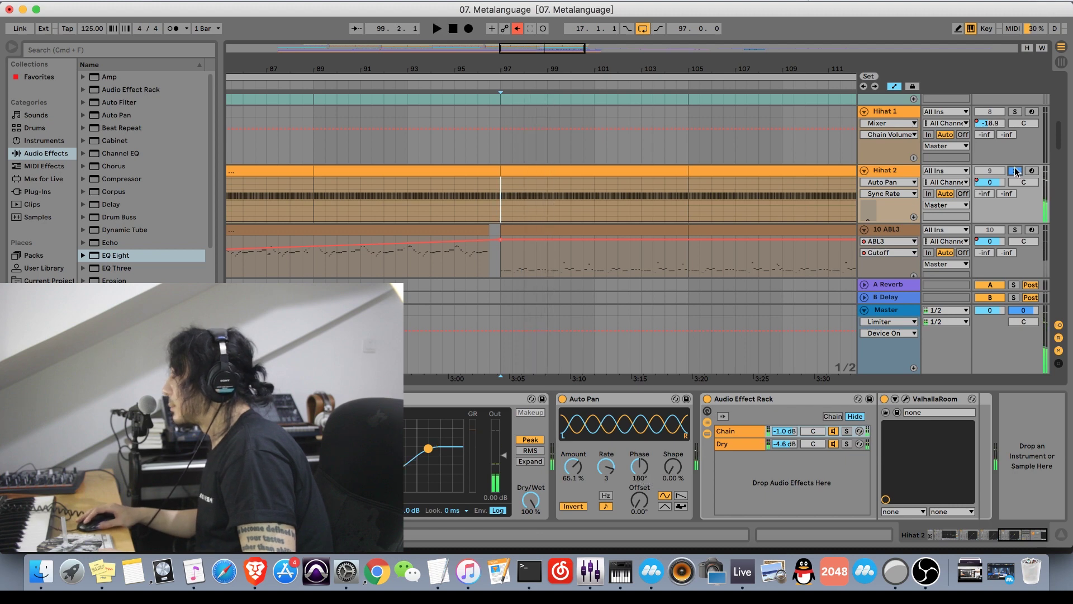
Unsolo Hihat 2 and set its Auto Pan rate back to 1/6, with the playback start at bar 97.
{"action": "left_click", "coordinate": [1015, 171]}
{"action": "left_click_drag", "start_coordinate": [607, 472], "coordinate": [608, 474]}
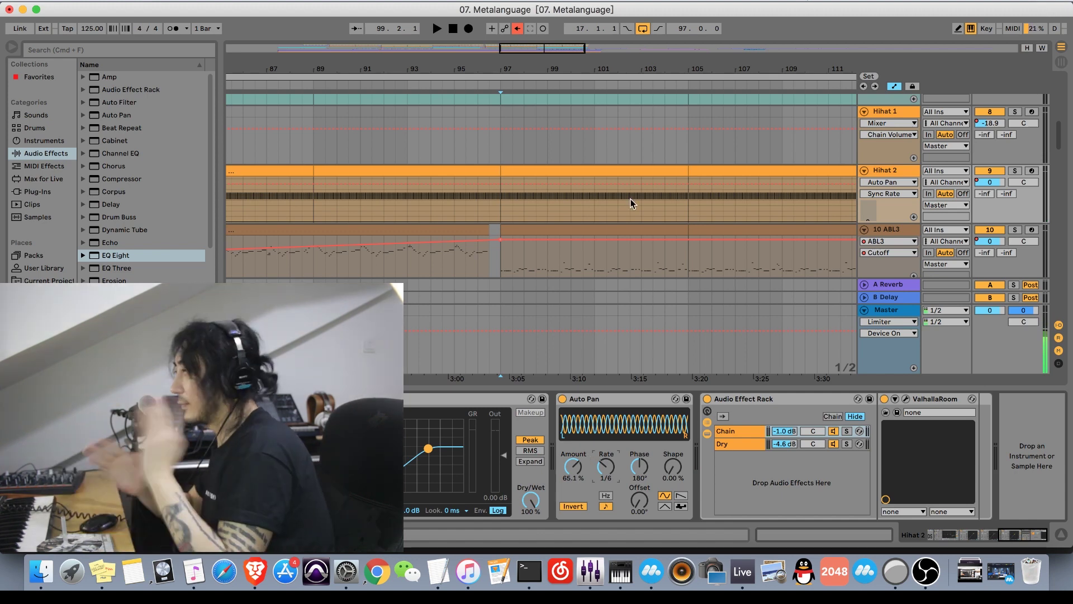
{"action": "left_click", "coordinate": [503, 215]}
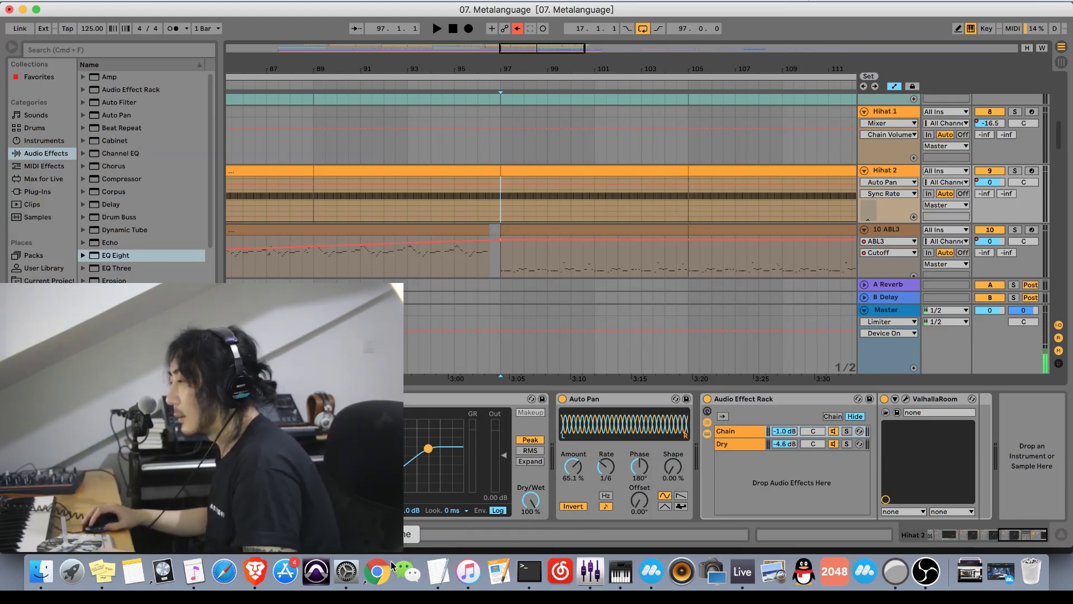
Switch to Brave to resume Last Bloom on Spotify, and read the newest chat messages on the Huya page.
{"action": "left_click", "coordinate": [257, 576]}
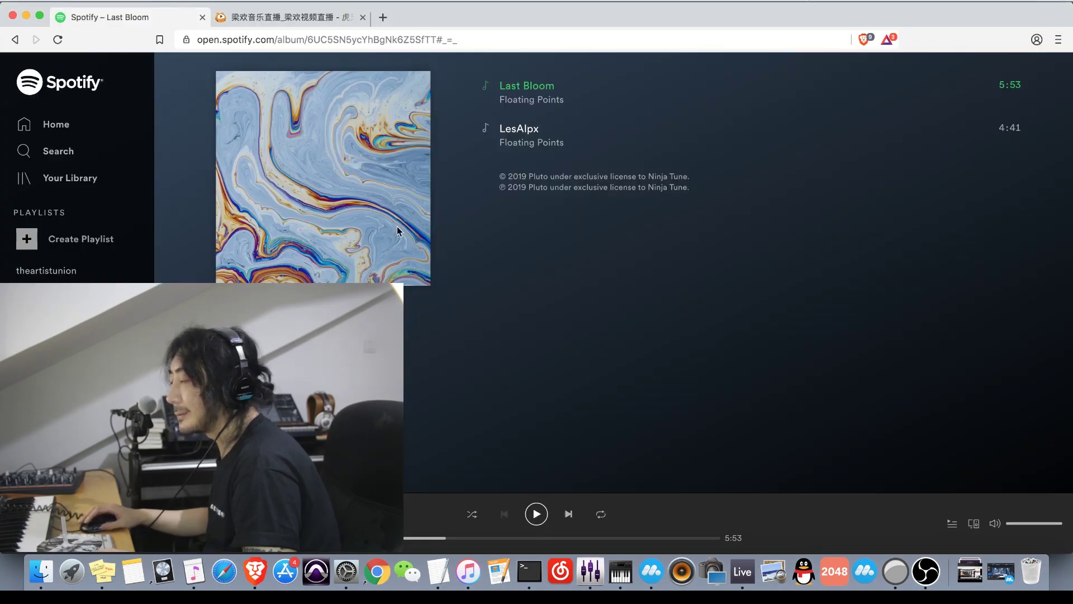
{"action": "left_click", "coordinate": [537, 515]}
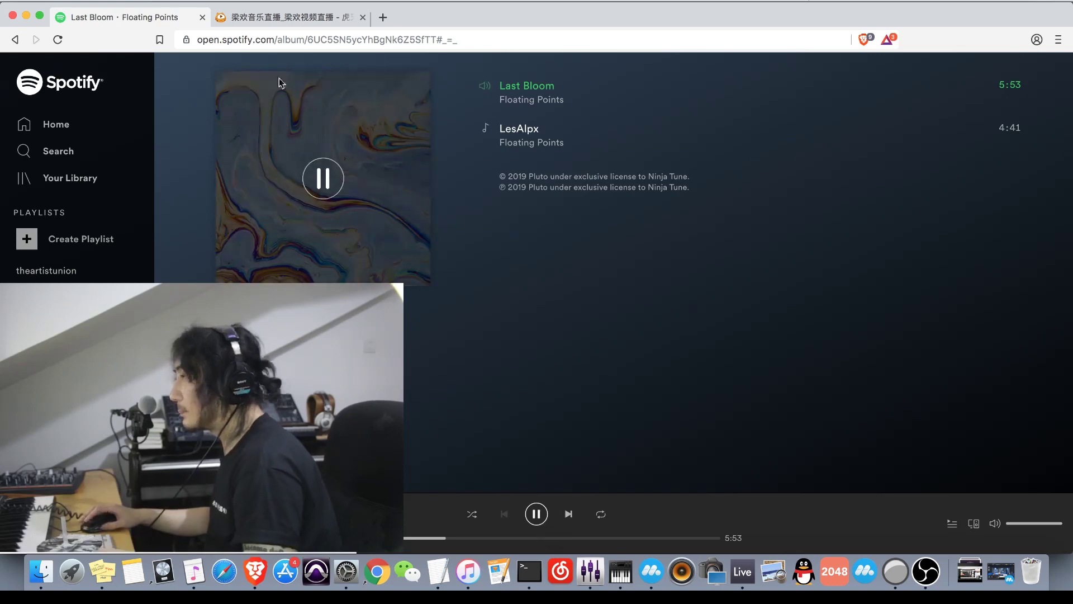
{"action": "left_click", "coordinate": [290, 17]}
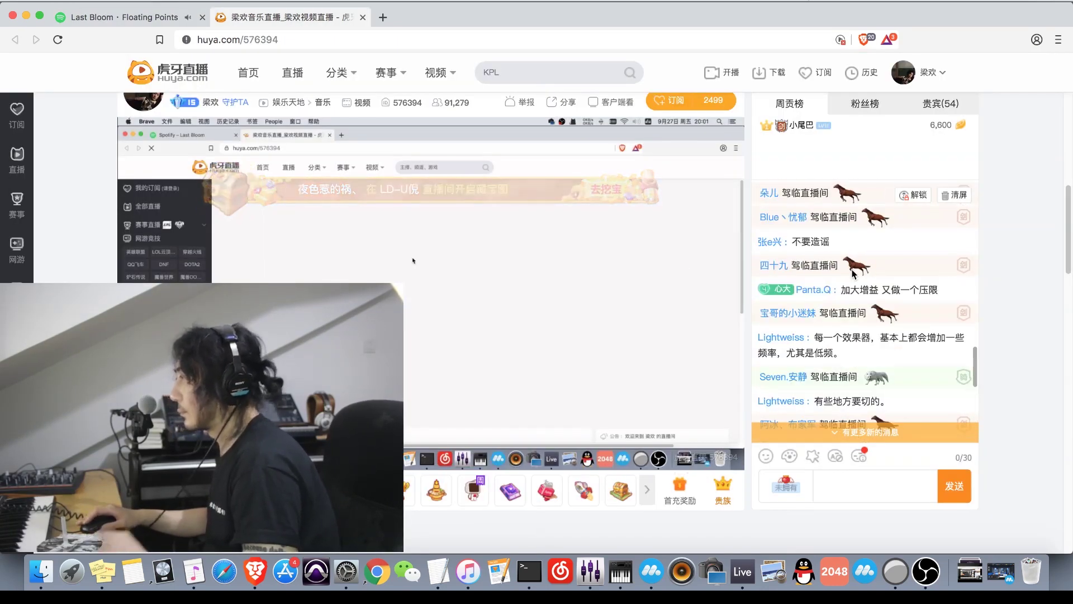
{"action": "scroll", "coordinate": [852, 271], "scroll_direction": "down", "scroll_amount": 3}
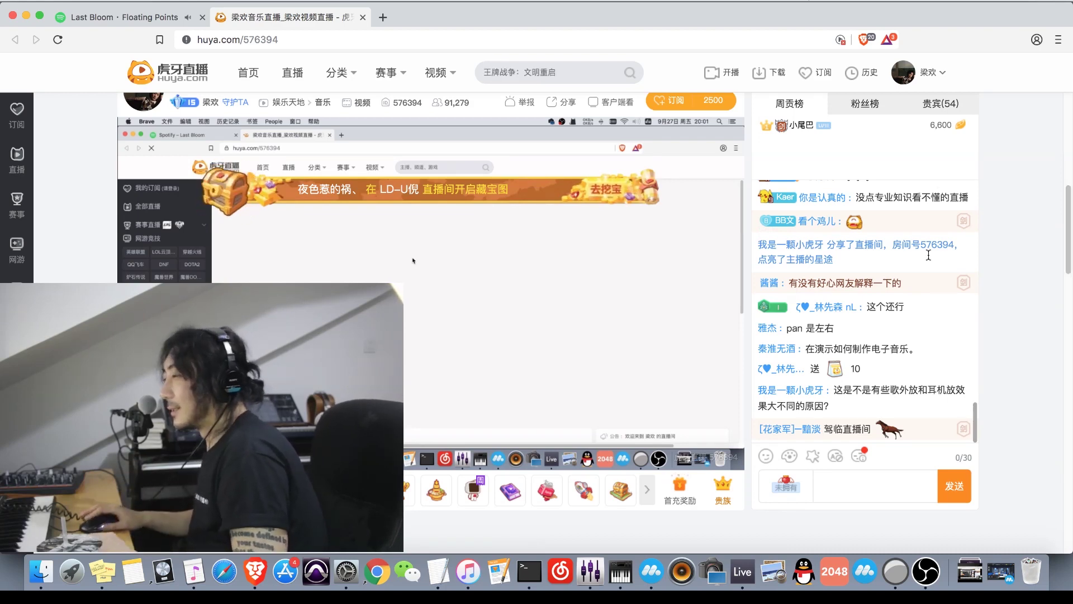
Lower and raise the Spotify volume twice while Last Bloom plays, leaving it close to full.
{"action": "left_click", "coordinate": [162, 17]}
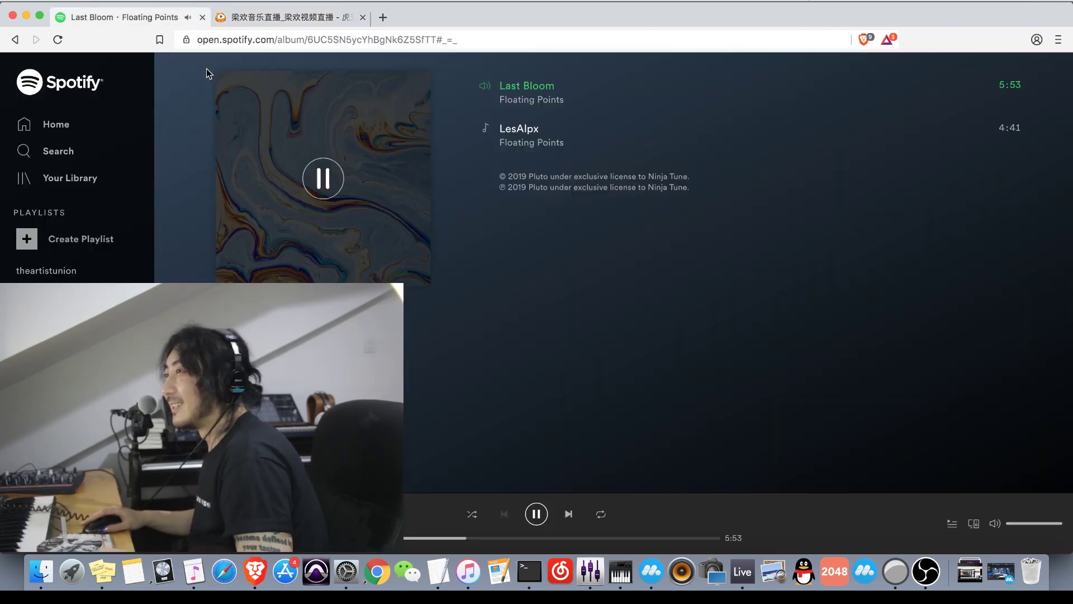
{"action": "left_click_drag", "start_coordinate": [1061, 523], "coordinate": [1028, 526]}
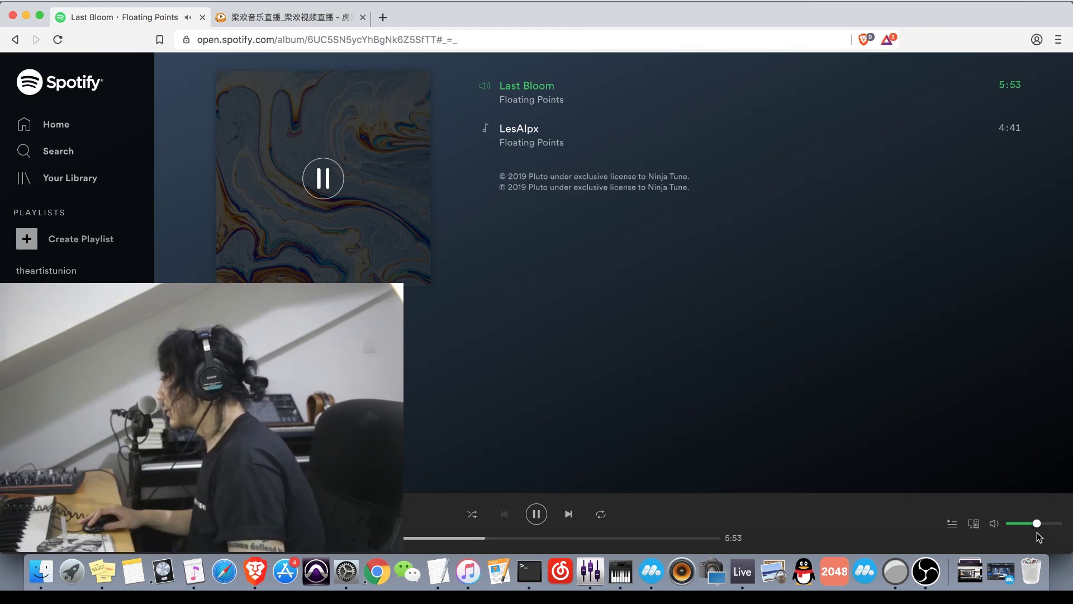
{"action": "left_click_drag", "start_coordinate": [1037, 526], "coordinate": [1063, 524]}
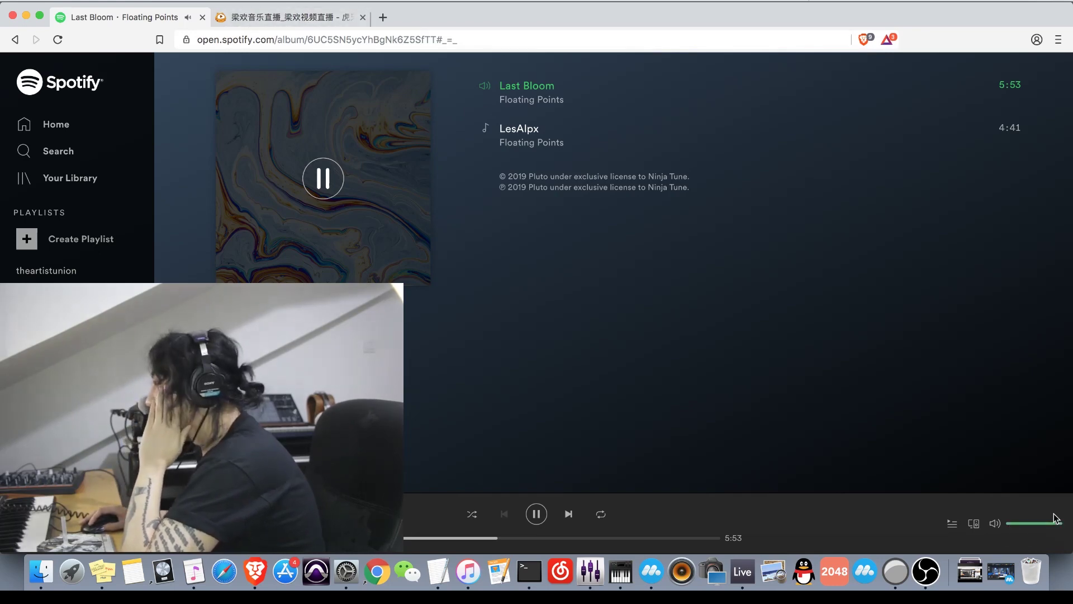
{"action": "left_click_drag", "start_coordinate": [1061, 523], "coordinate": [1028, 525]}
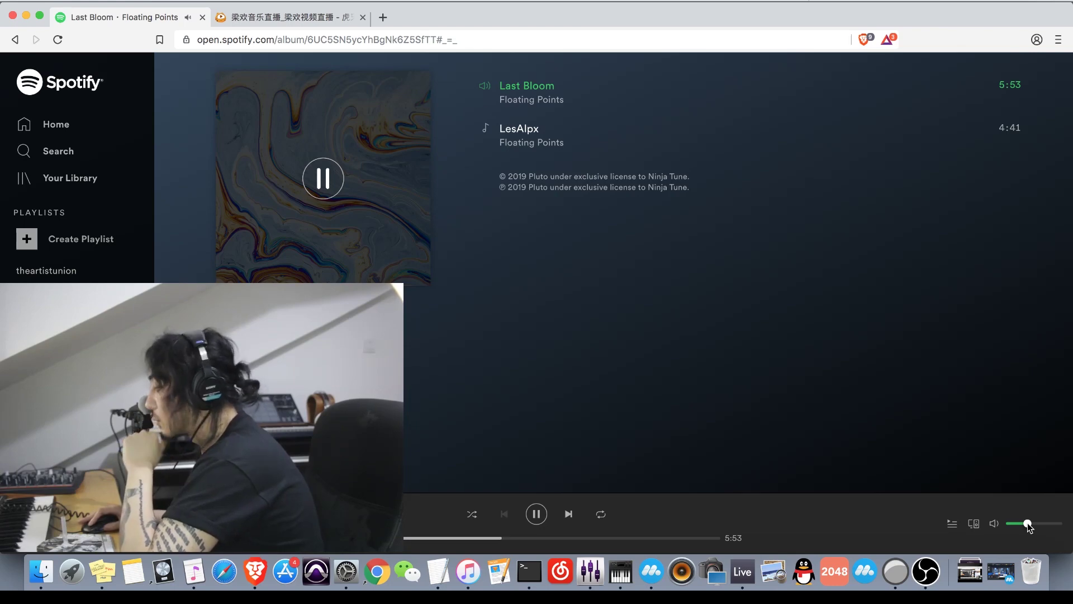
{"action": "left_click_drag", "start_coordinate": [1031, 526], "coordinate": [1042, 541]}
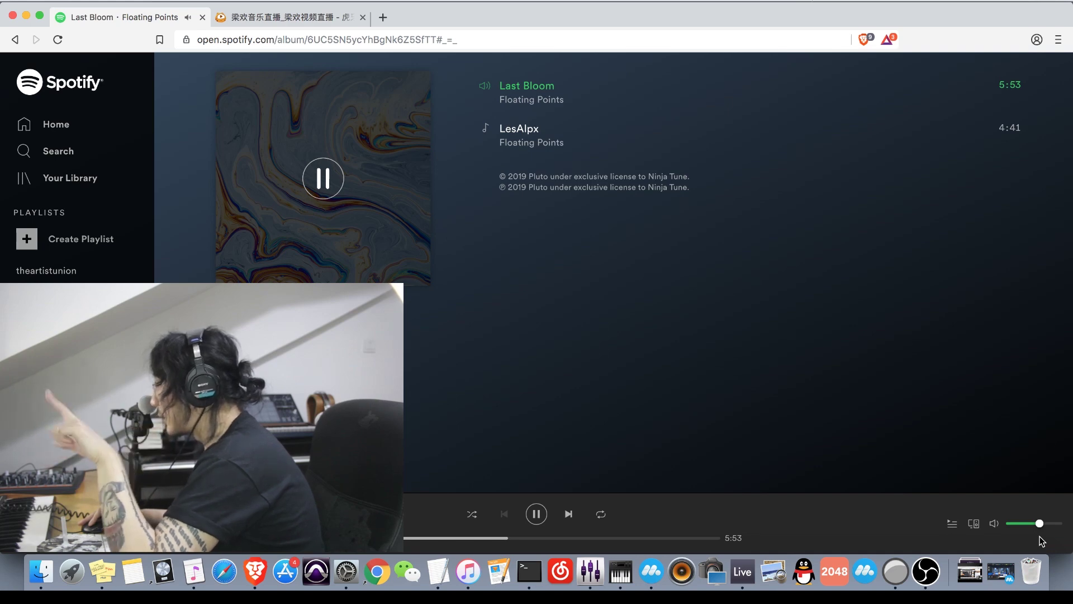
{"action": "left_click_drag", "start_coordinate": [1042, 541], "coordinate": [1046, 543]}
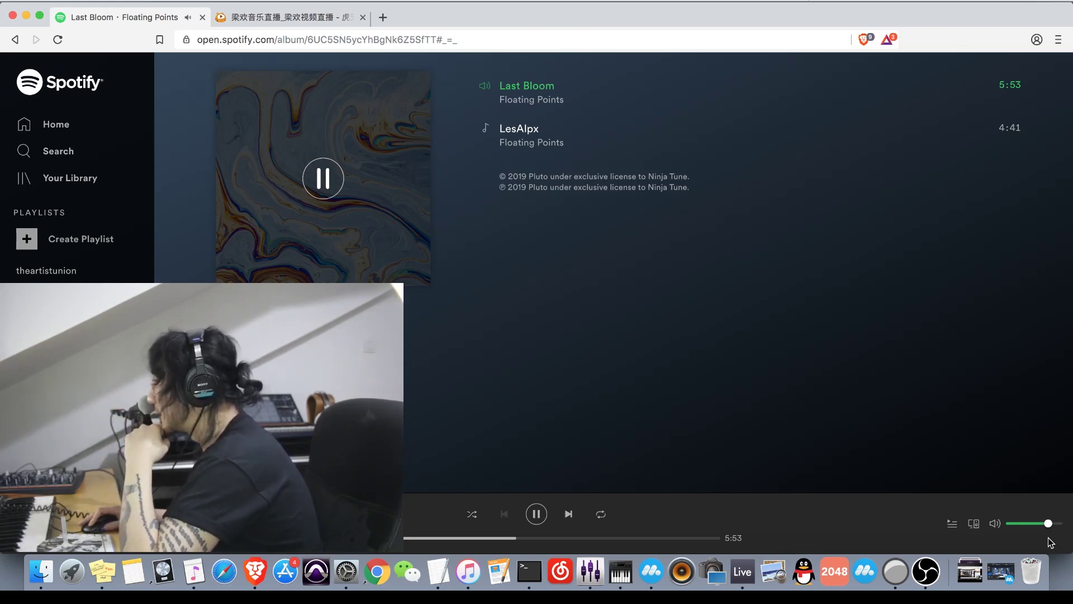
{"action": "left_click_drag", "start_coordinate": [1051, 542], "coordinate": [1060, 542]}
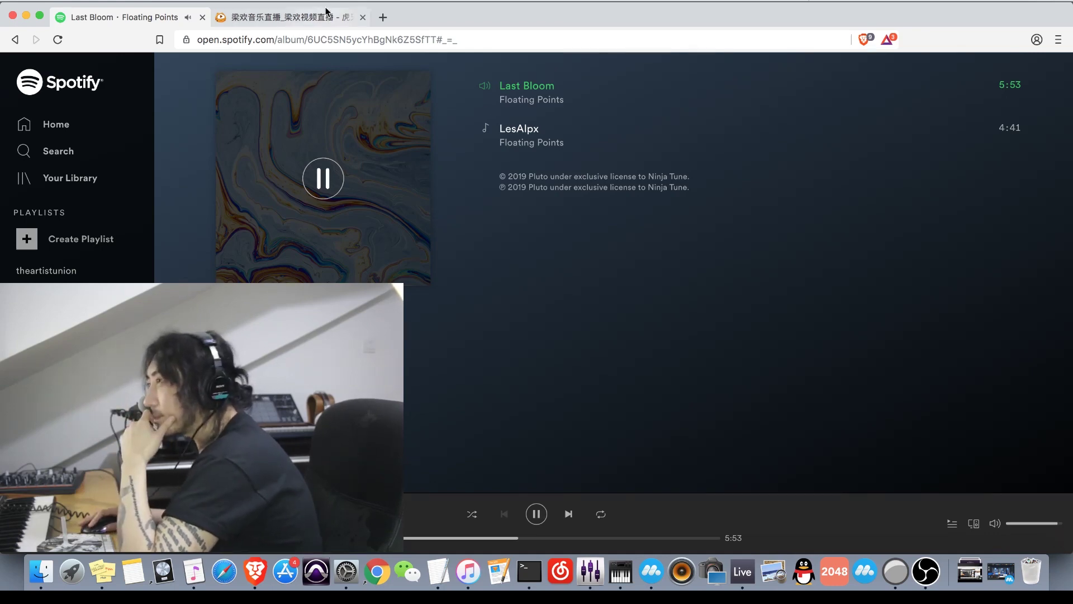
Read the newest chat messages on the Huya page, and return to Spotify to lower the volume to about half.
{"action": "left_click", "coordinate": [327, 11]}
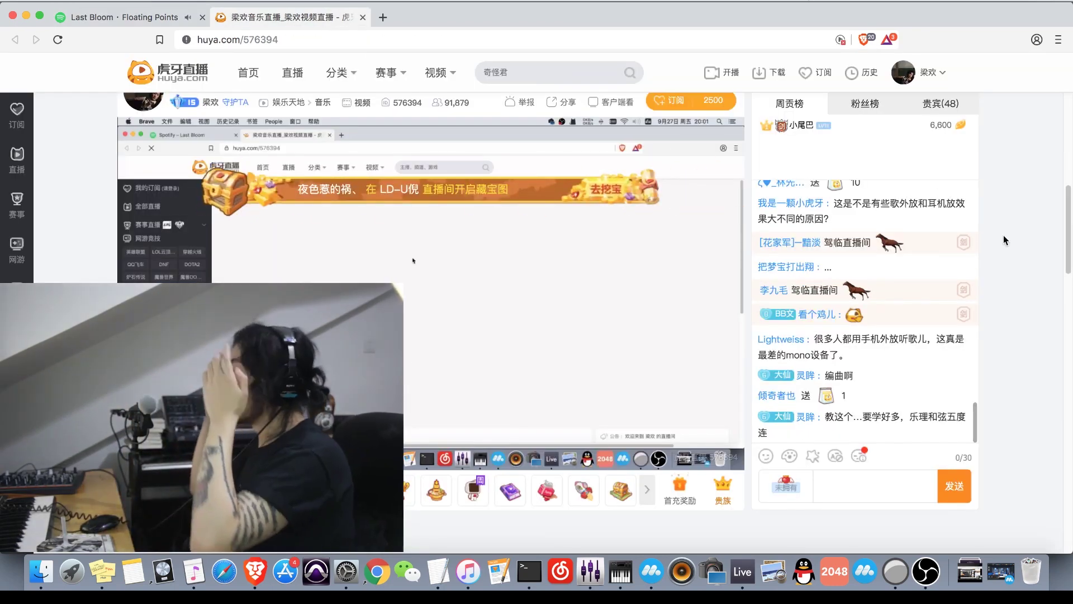
{"action": "mouse_move", "coordinate": [967, 215]}
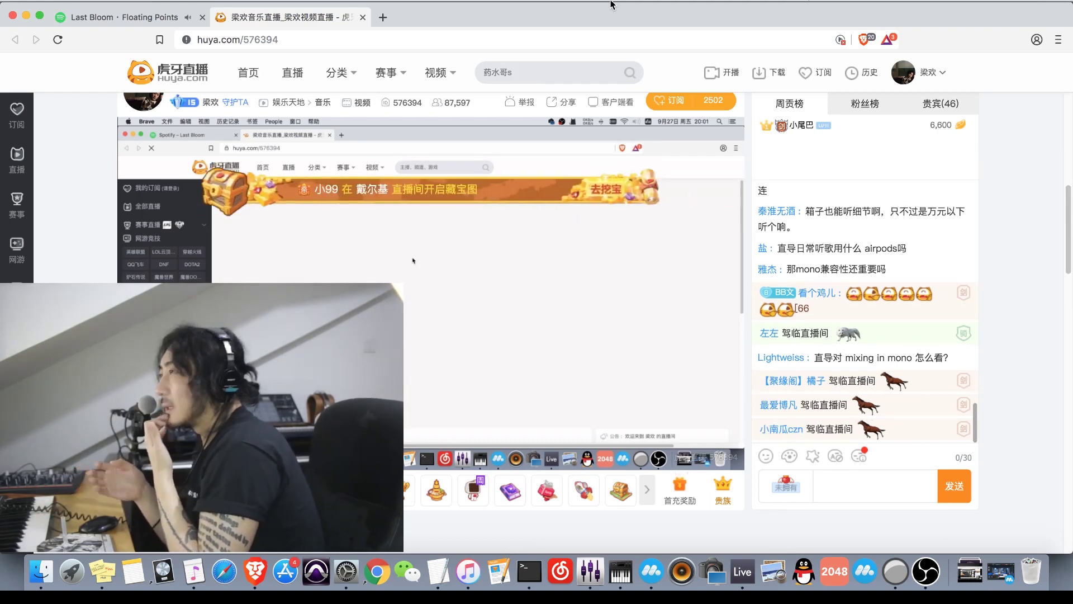
{"action": "key", "text": "super+1"}
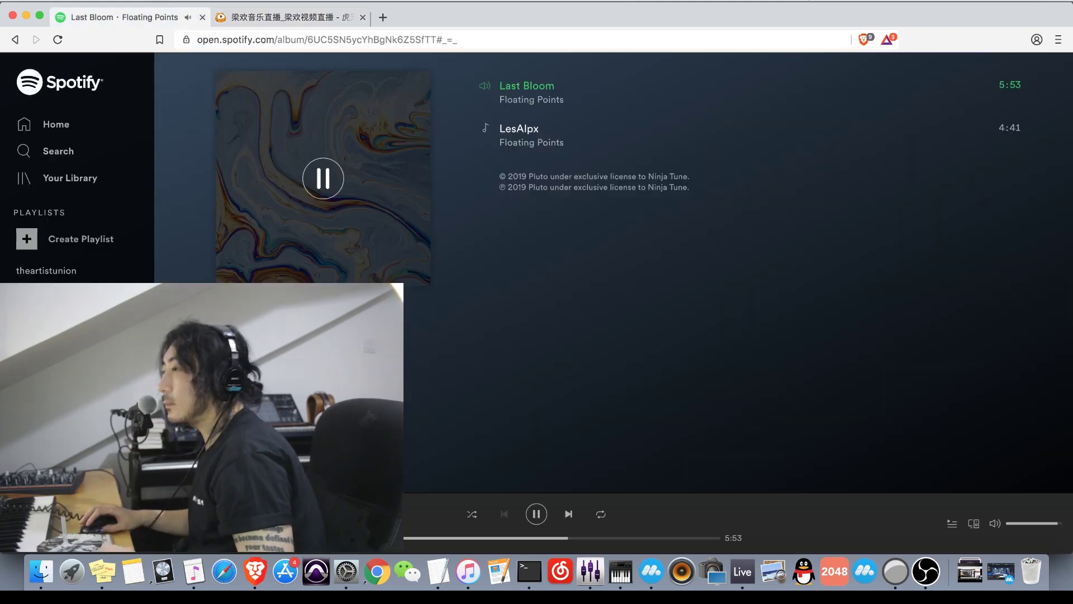
{"action": "left_click_drag", "start_coordinate": [1057, 524], "coordinate": [1032, 529]}
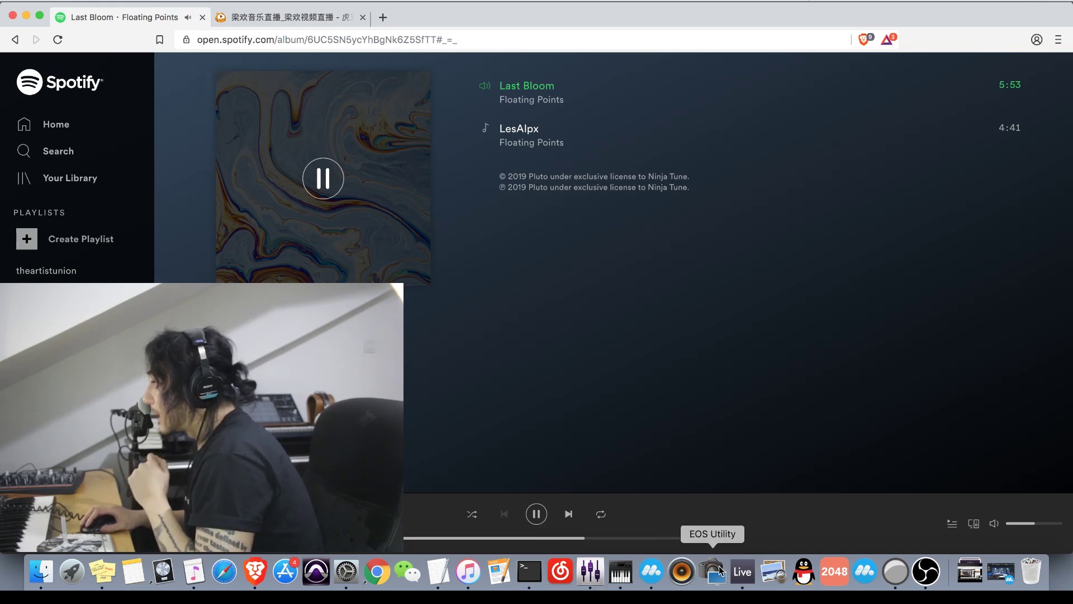
Switch to Live and examine the mode options of the existing EQ Eight on Hihat 2.
{"action": "left_click", "coordinate": [743, 570]}
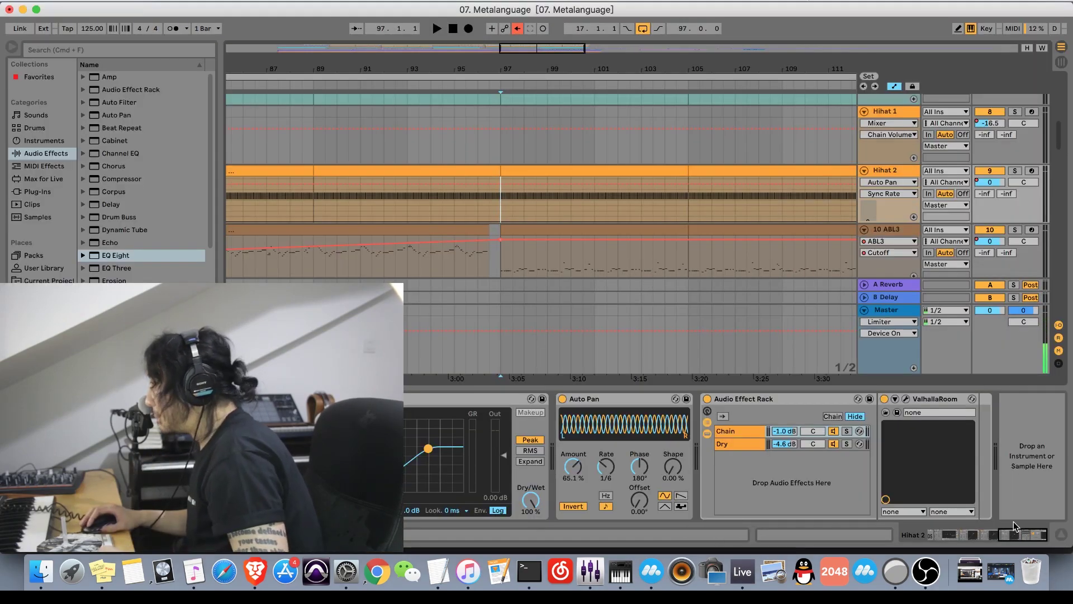
{"action": "left_click_drag", "start_coordinate": [1014, 532], "coordinate": [951, 534]}
{"action": "left_click", "coordinate": [681, 432]}
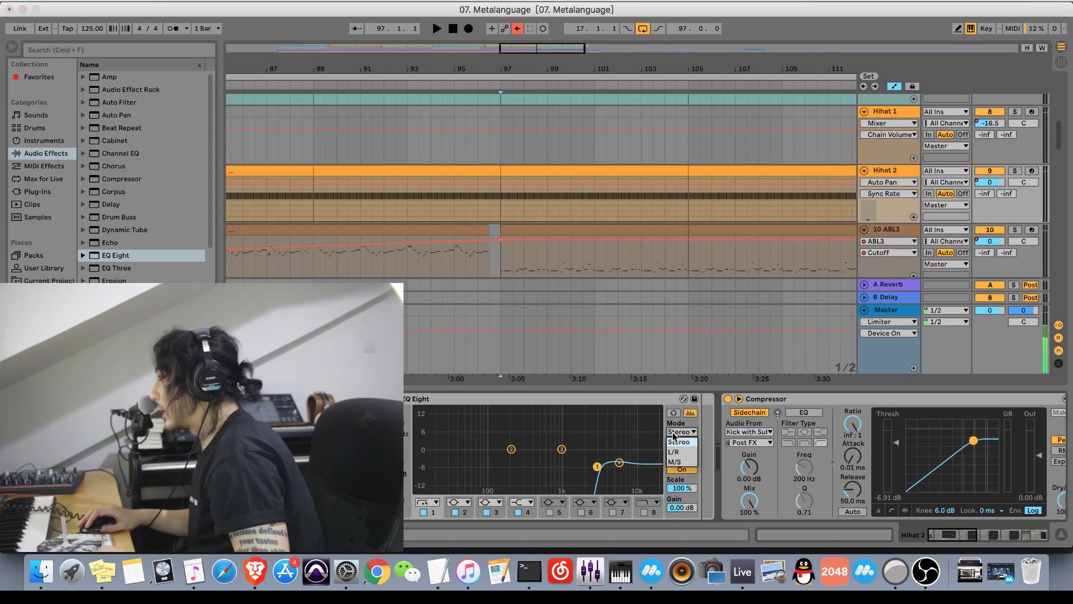
Add a new EQ Eight after ValhallaRoom on Hihat 2 and set its mode to M/S.
{"action": "left_click", "coordinate": [85, 258]}
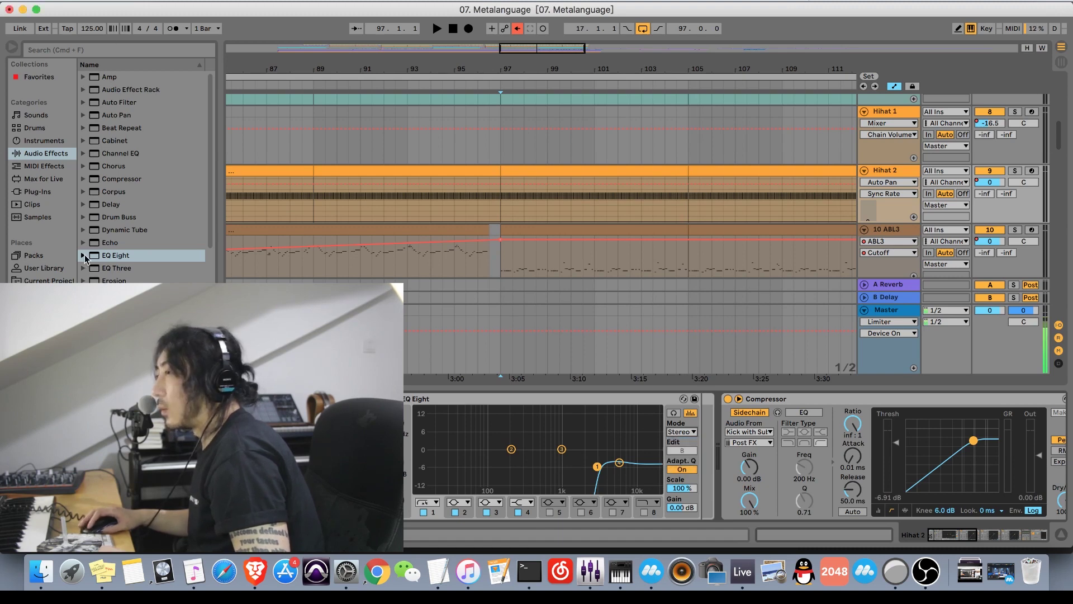
{"action": "left_click", "coordinate": [85, 258]}
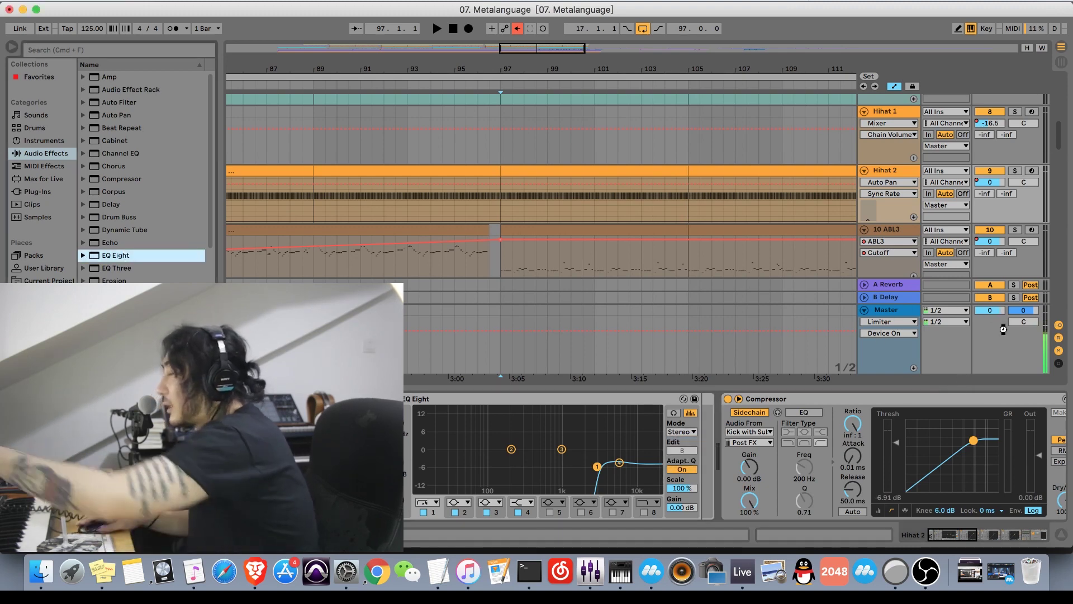
{"action": "key", "text": "Return"}
{"action": "left_click", "coordinate": [1039, 431]}
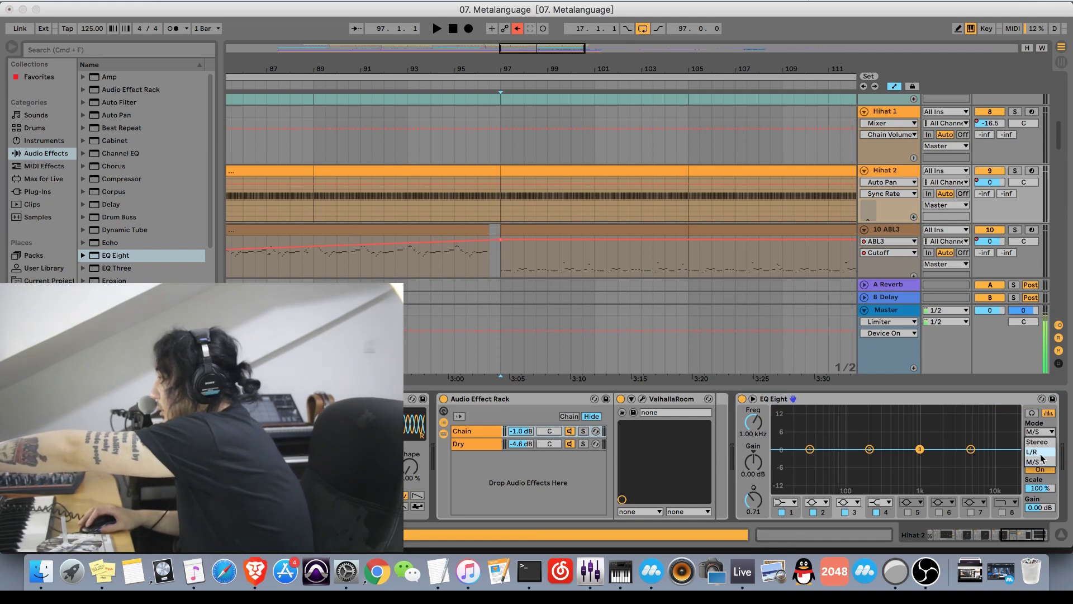
{"action": "left_click", "coordinate": [1038, 461]}
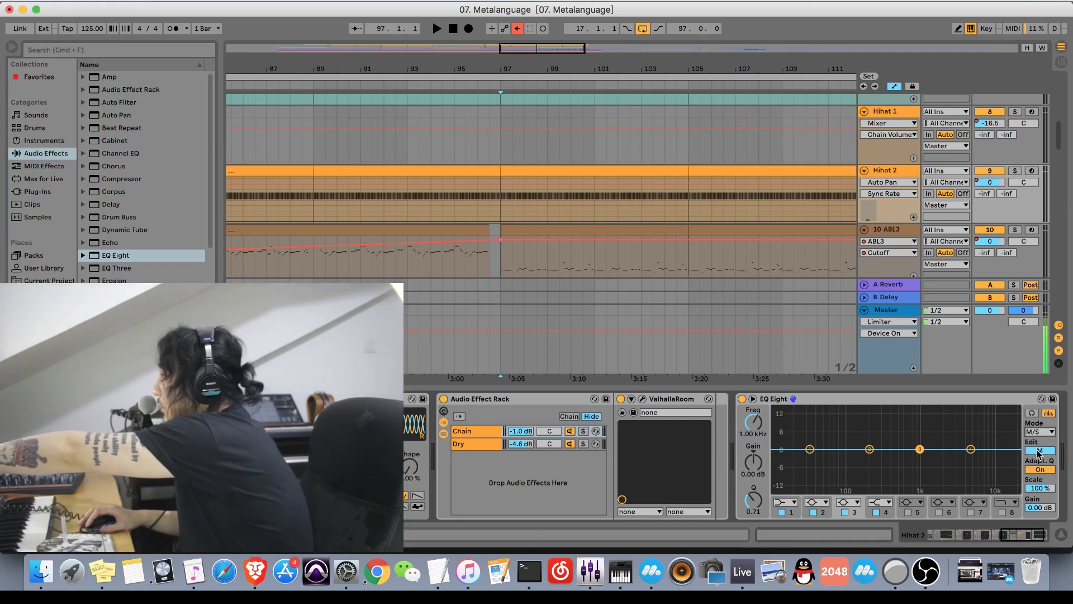
Switch off the M/S EQ Eight at the end of Hihat 2's device chain and delete it.
{"action": "left_click", "coordinate": [742, 398]}
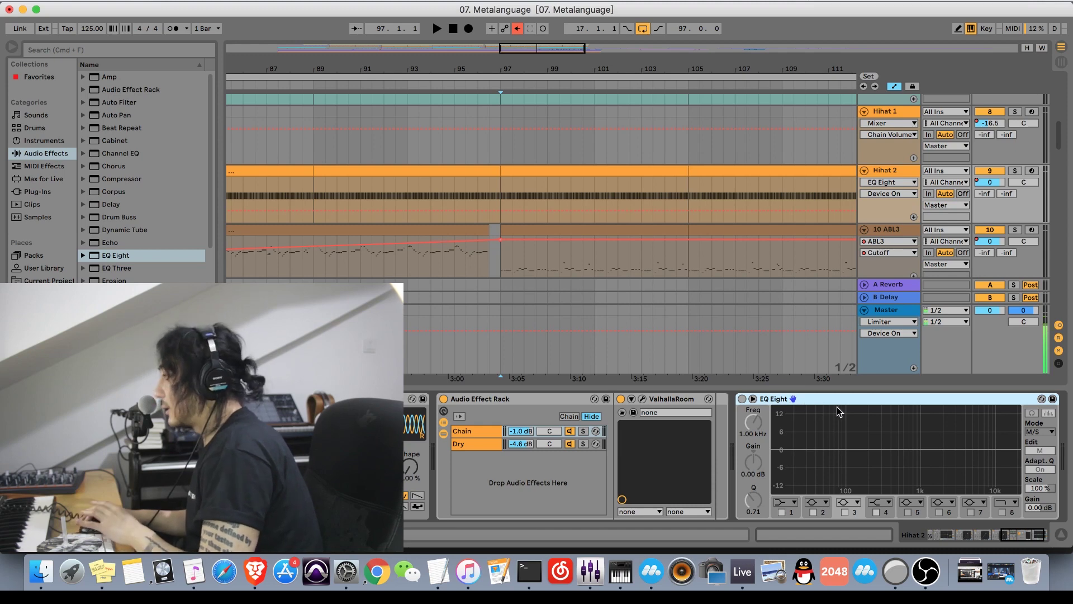
{"action": "key", "text": "Delete"}
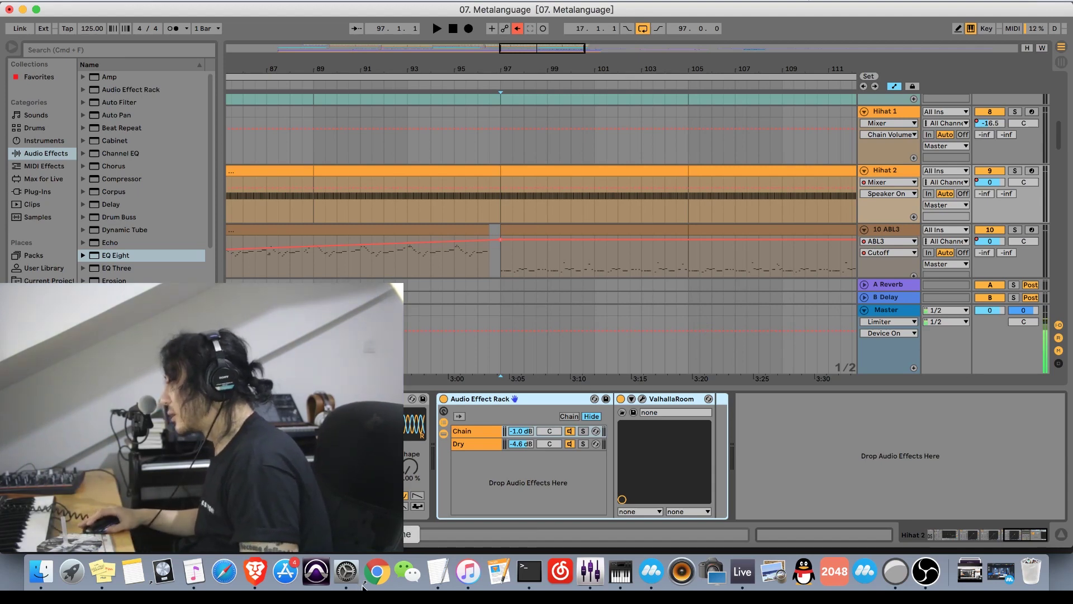
Switch to Brave to raise the Spotify volume to full, and read back through the recent chat messages on the Huya page.
{"action": "left_click", "coordinate": [251, 581]}
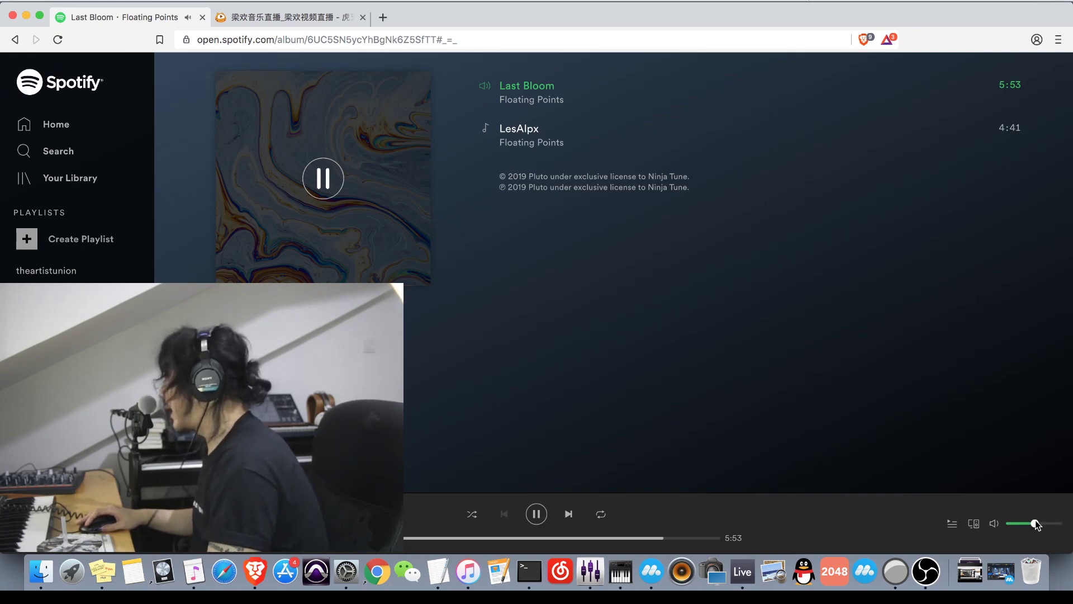
{"action": "left_click_drag", "start_coordinate": [1035, 522], "coordinate": [1062, 521]}
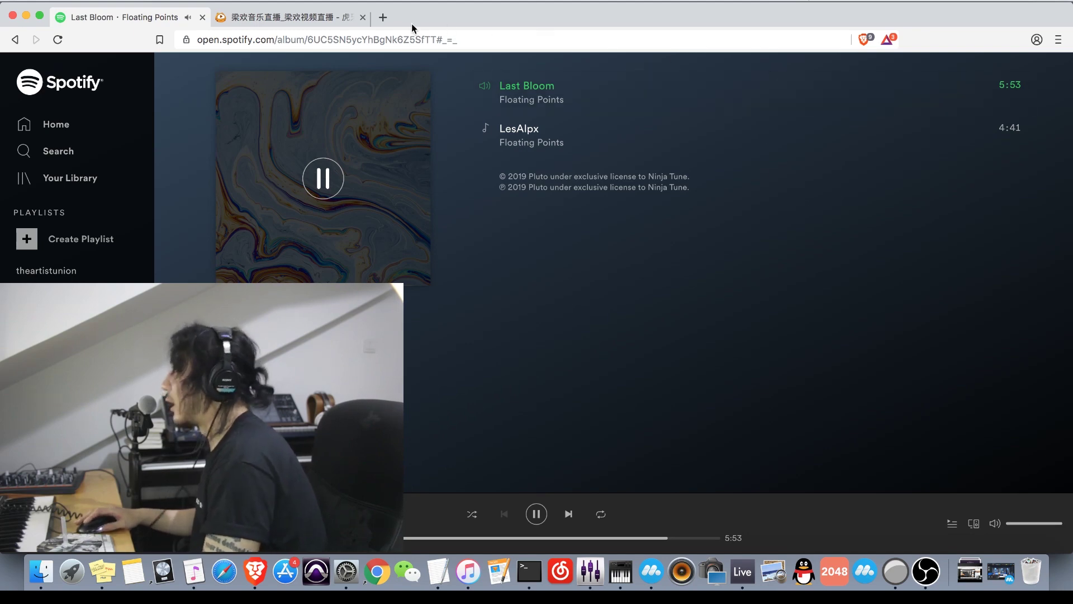
{"action": "left_click", "coordinate": [324, 19]}
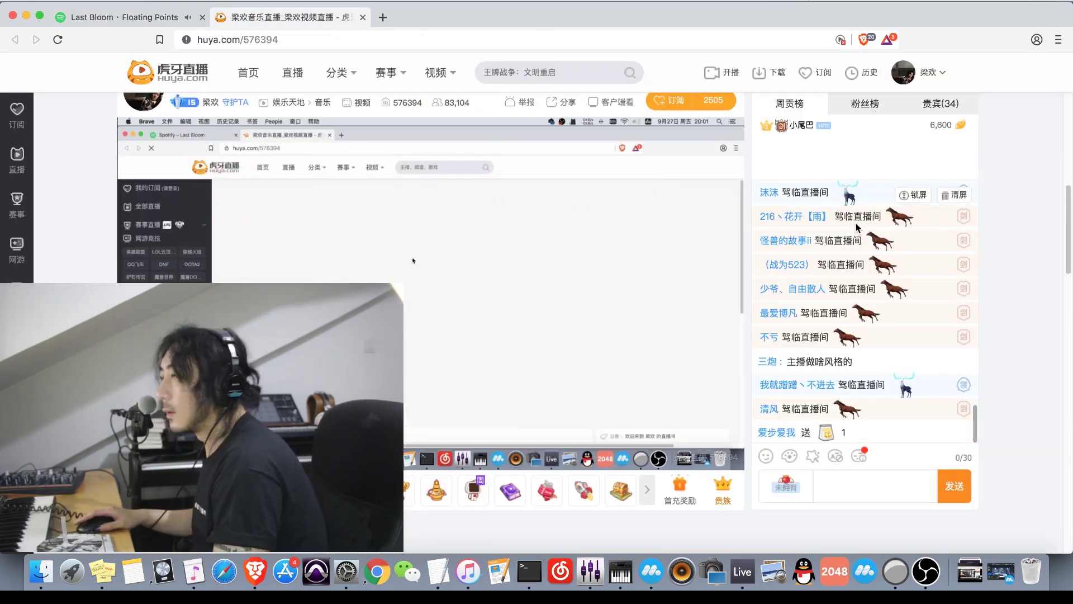
{"action": "scroll", "coordinate": [856, 223], "scroll_direction": "up", "scroll_amount": 3}
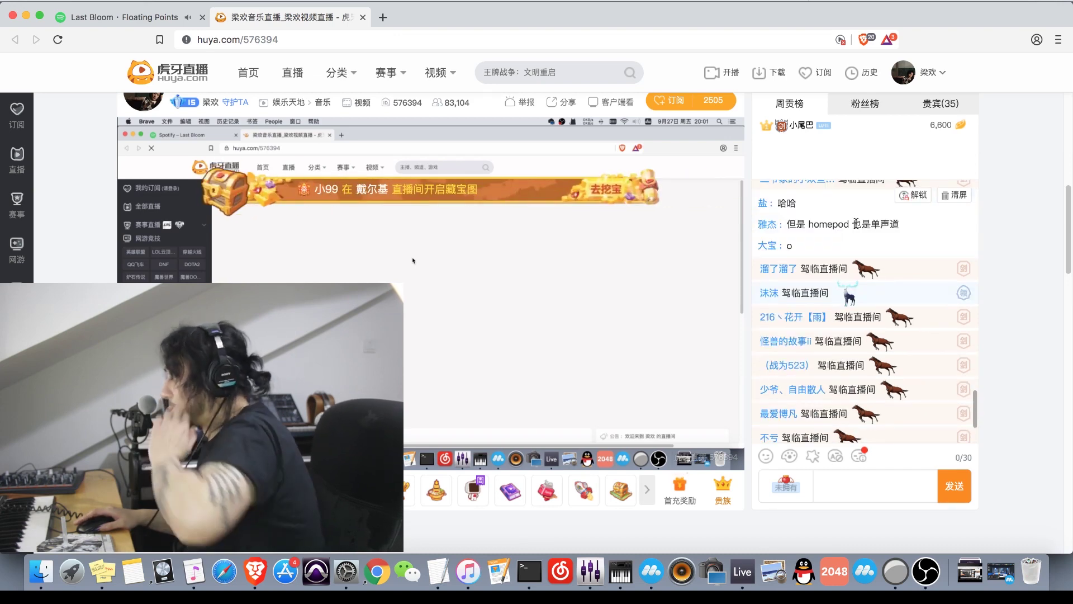
{"action": "scroll", "coordinate": [856, 226], "scroll_direction": "down", "scroll_amount": 3}
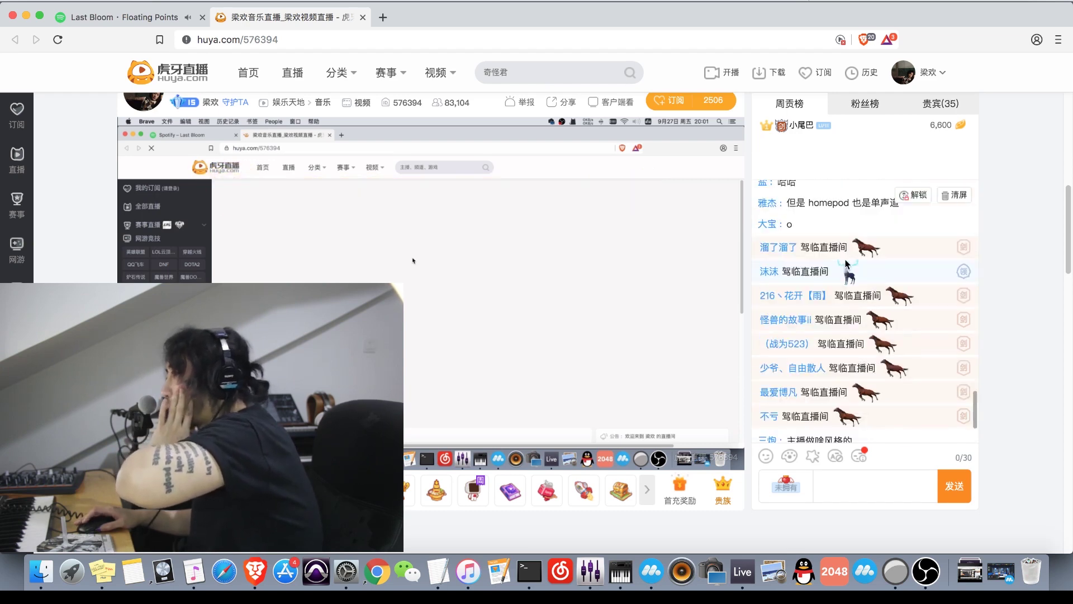
{"action": "scroll", "coordinate": [846, 262], "scroll_direction": "up", "scroll_amount": 3}
{"action": "scroll", "coordinate": [845, 262], "scroll_direction": "up", "scroll_amount": 2}
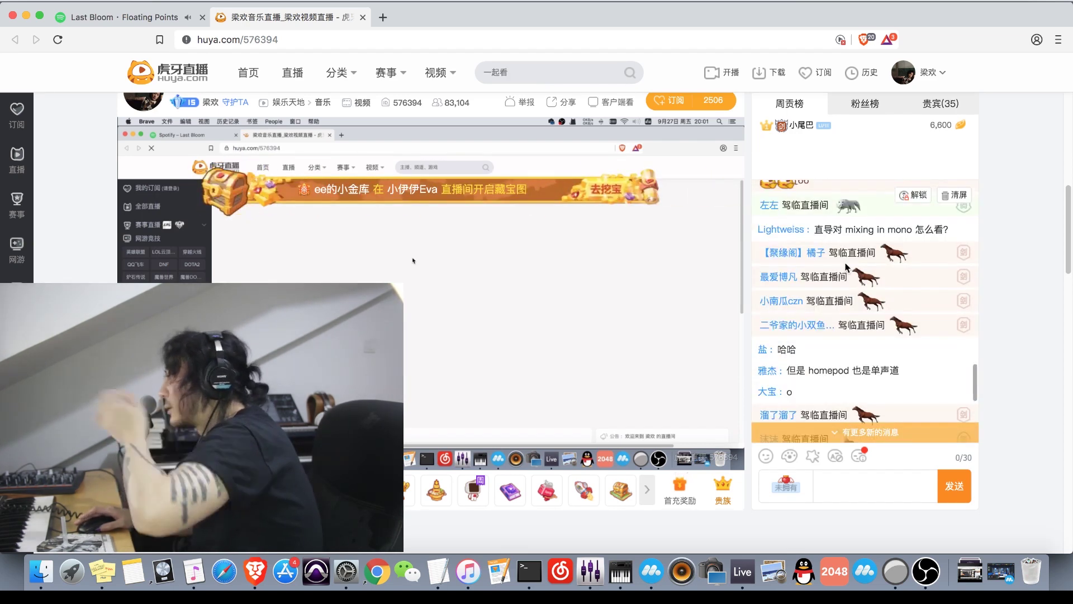
{"action": "scroll", "coordinate": [847, 265], "scroll_direction": "down", "scroll_amount": 6}
{"action": "scroll", "coordinate": [846, 267], "scroll_direction": "down", "scroll_amount": 1}
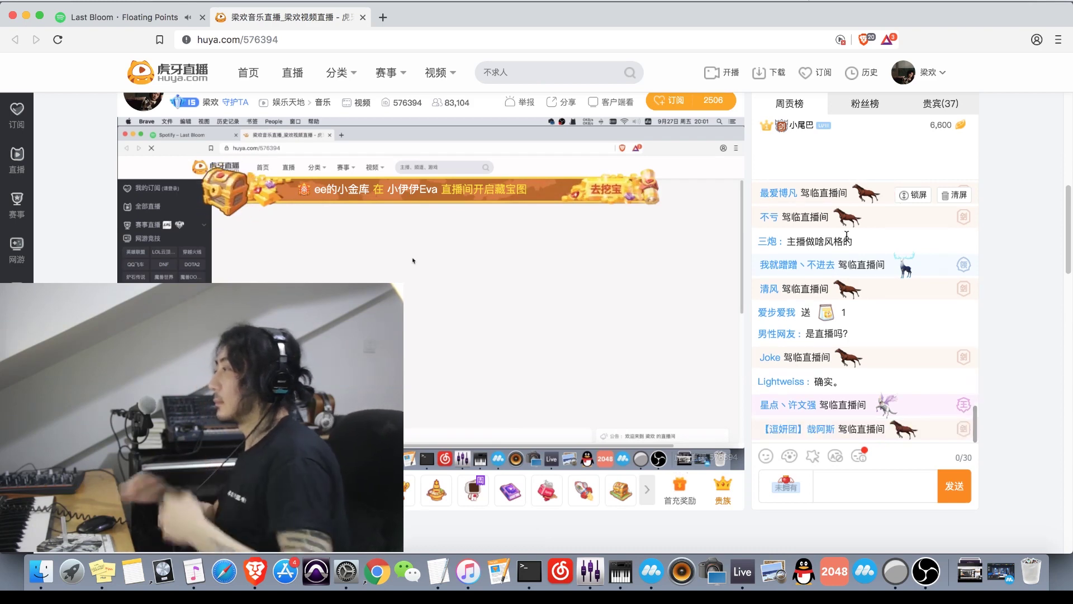
{"action": "mouse_move", "coordinate": [611, 102]}
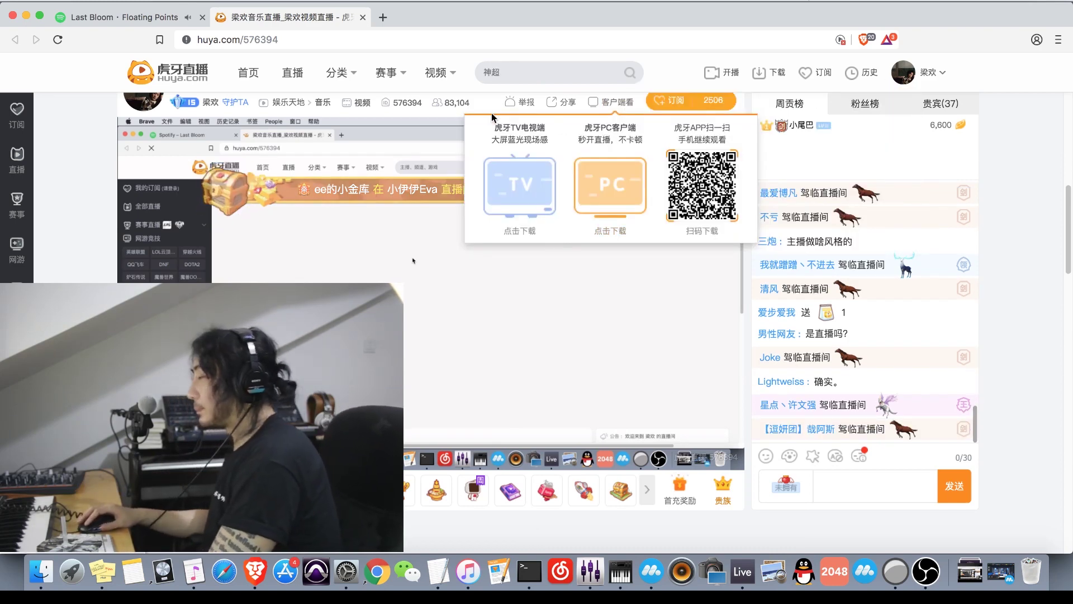
Return to Spotify to play LesAlpx by Floating Points, lowering the volume before the change and raising it close to full.
{"action": "left_click", "coordinate": [121, 22]}
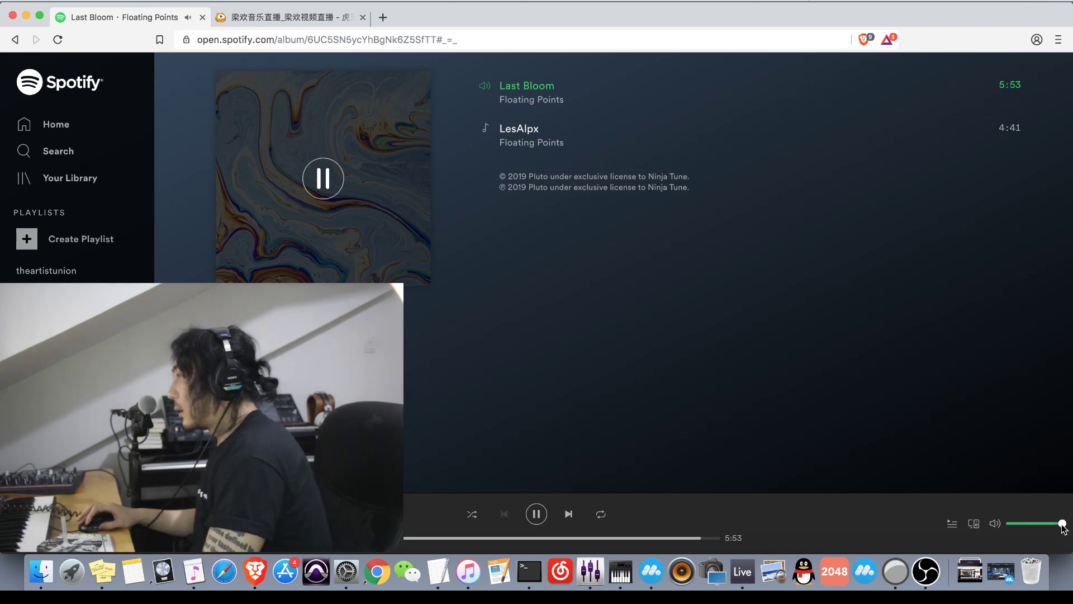
{"action": "left_click_drag", "start_coordinate": [1062, 525], "coordinate": [1013, 529]}
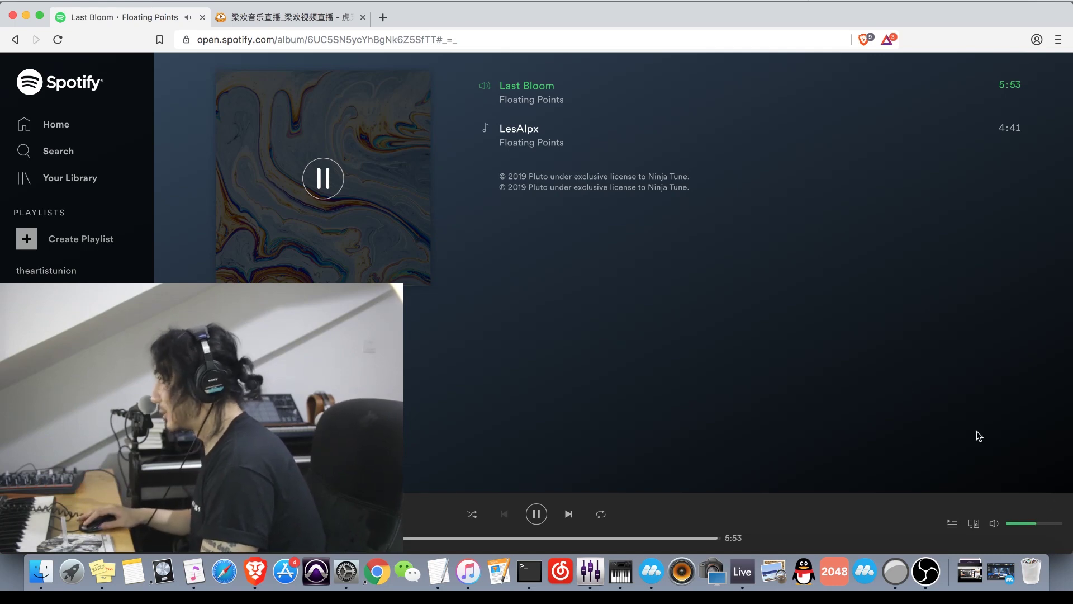
{"action": "left_click", "coordinate": [484, 132]}
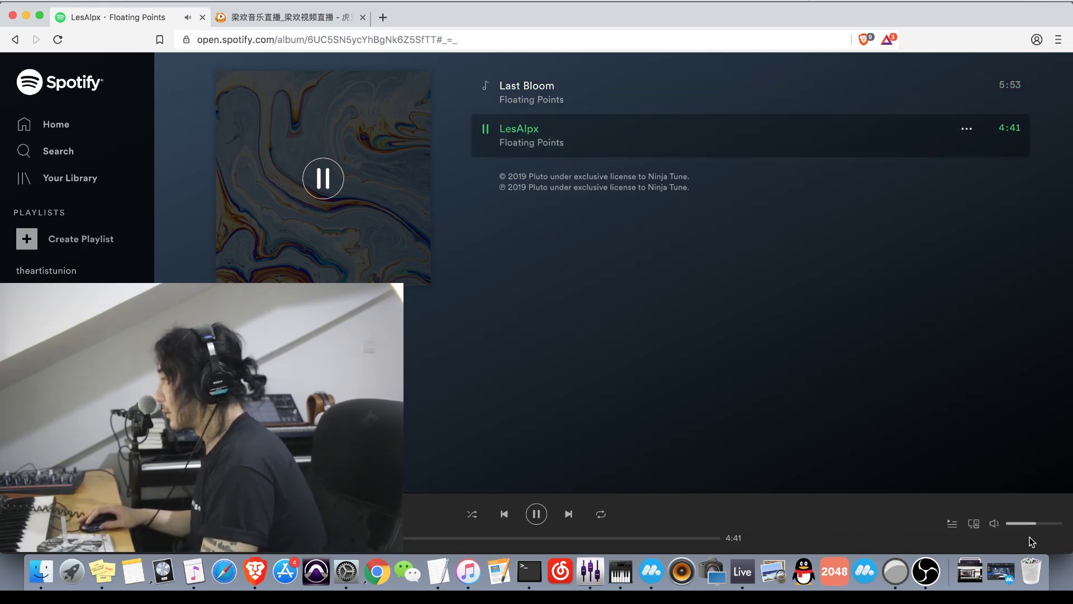
{"action": "left_click_drag", "start_coordinate": [1035, 523], "coordinate": [1063, 524]}
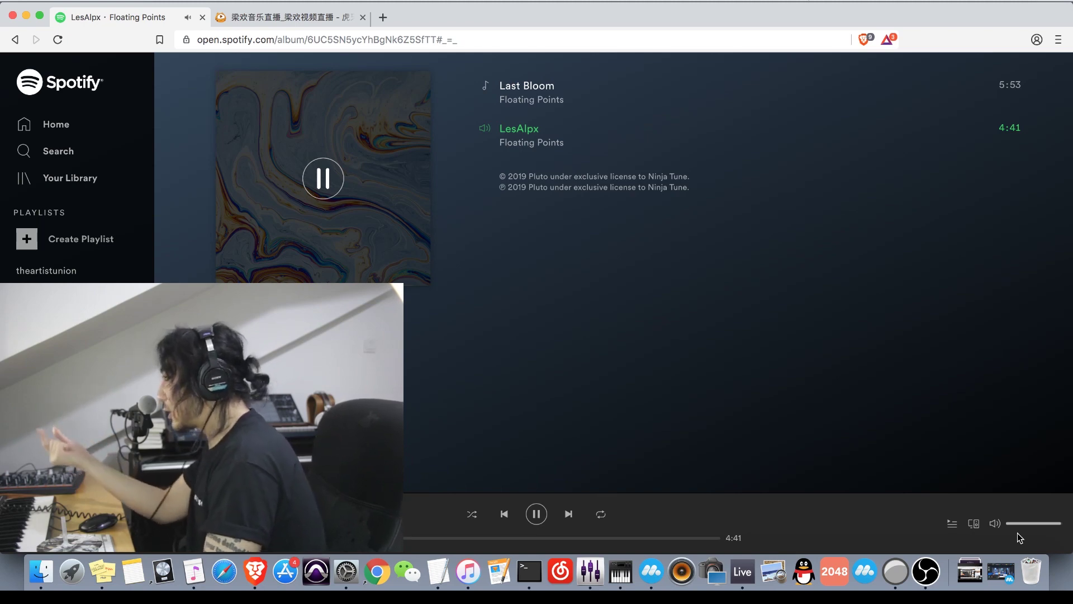
Read the latest viewer questions in the Huya chat while LesAlpx plays.
{"action": "left_click", "coordinate": [266, 15]}
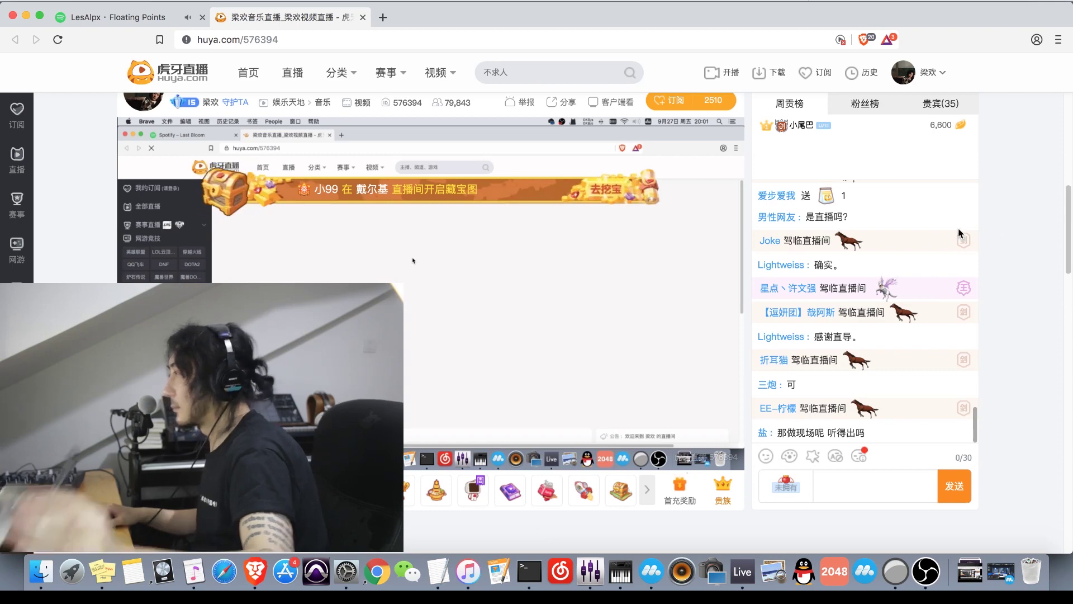
{"action": "scroll", "coordinate": [927, 244], "scroll_direction": "up", "scroll_amount": 3}
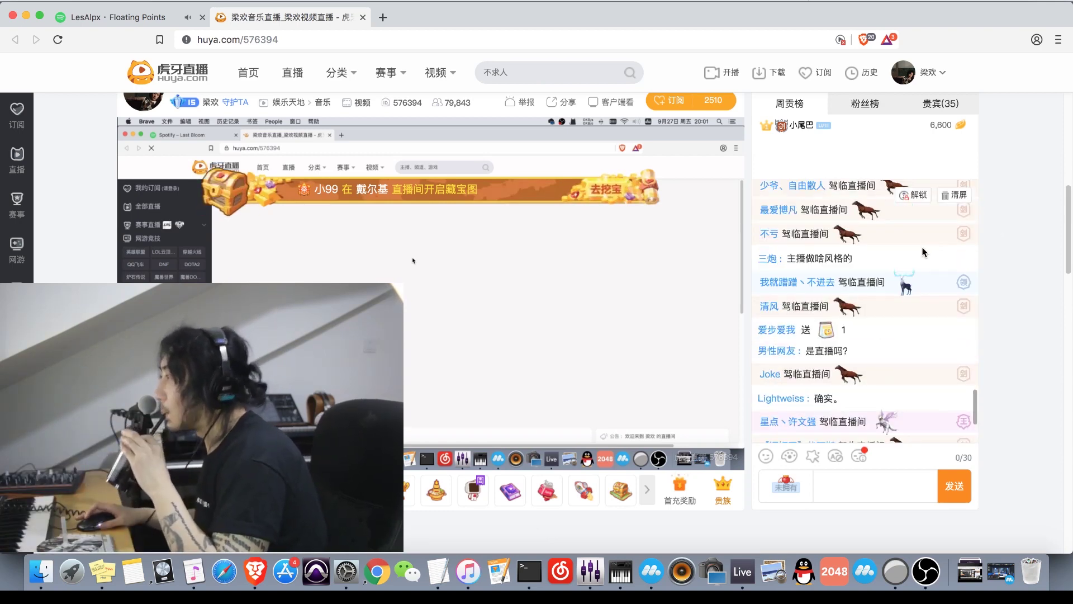
{"action": "scroll", "coordinate": [923, 246], "scroll_direction": "down", "scroll_amount": 3}
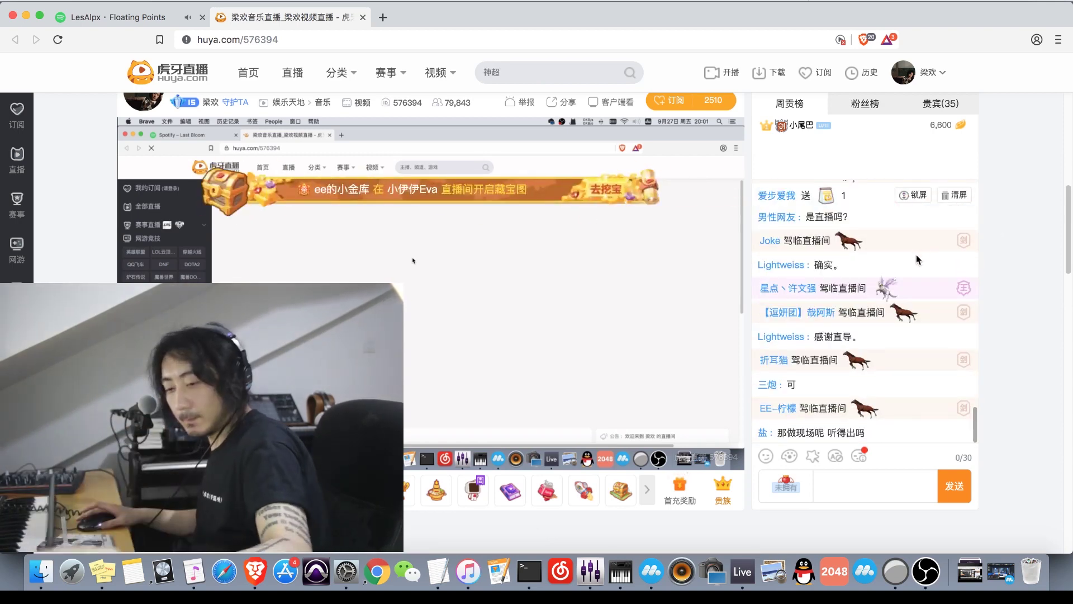
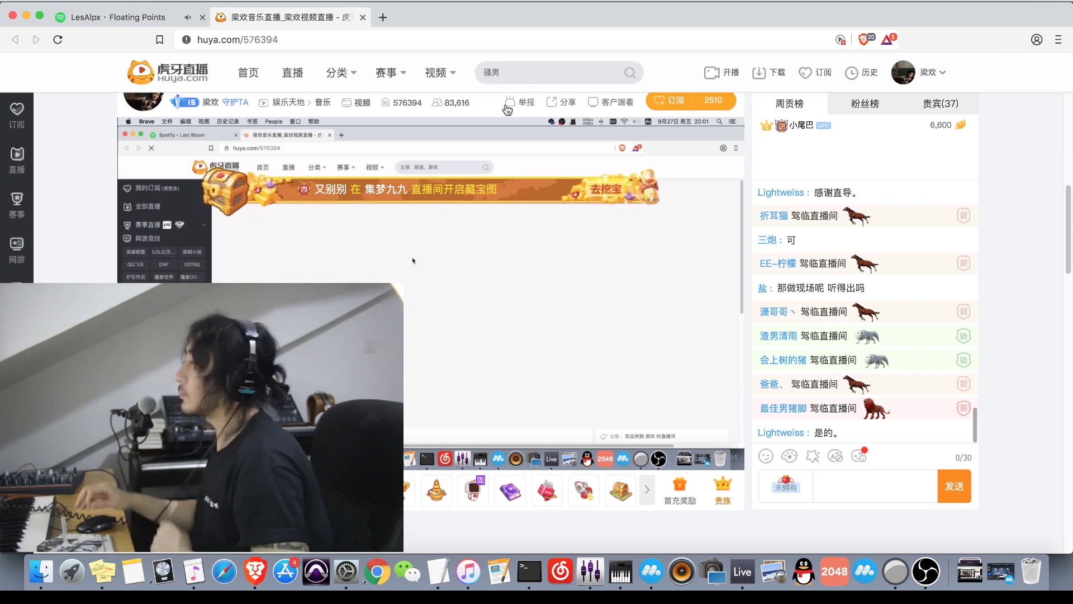
Lower the Spotify volume slightly during LesAlpx, and go back to the Huya page to read new chat messages.
{"action": "left_click", "coordinate": [116, 21]}
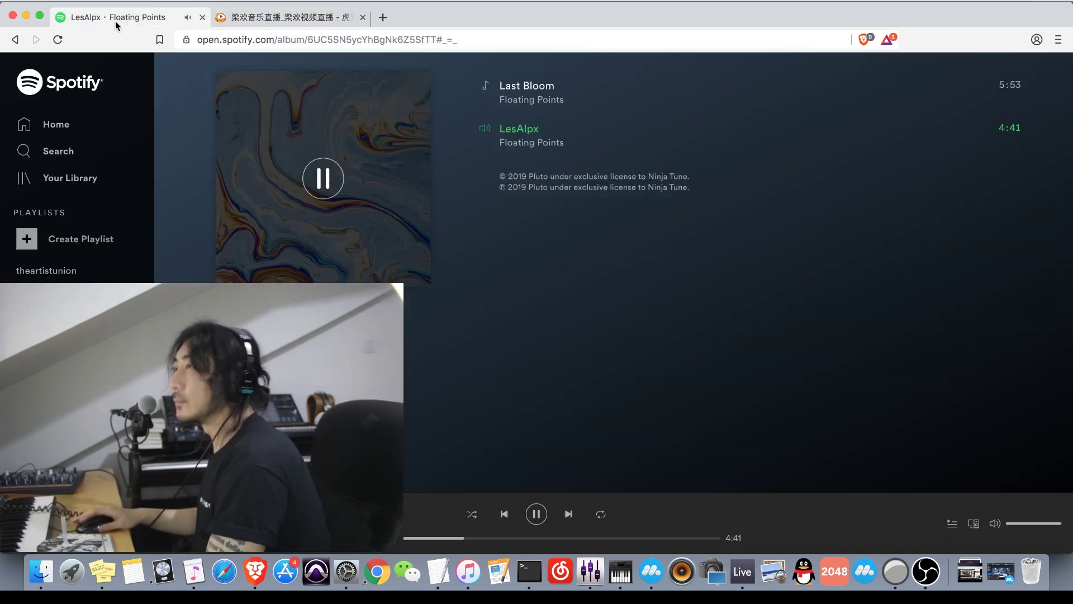
{"action": "left_click_drag", "start_coordinate": [1059, 524], "coordinate": [1044, 524]}
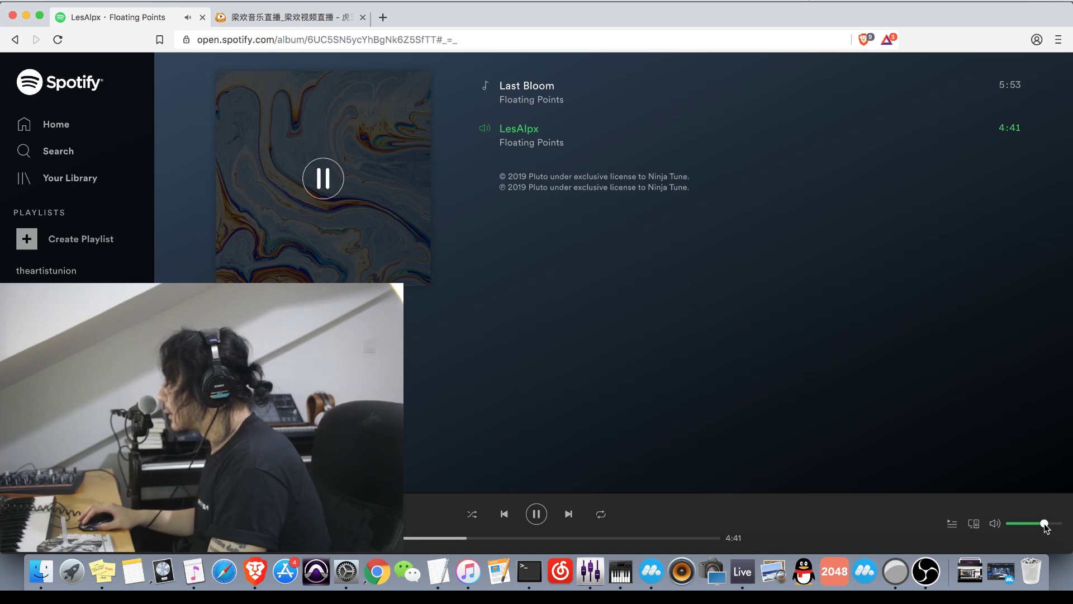
{"action": "left_click", "coordinate": [320, 19]}
{"action": "mouse_move", "coordinate": [426, 88]}
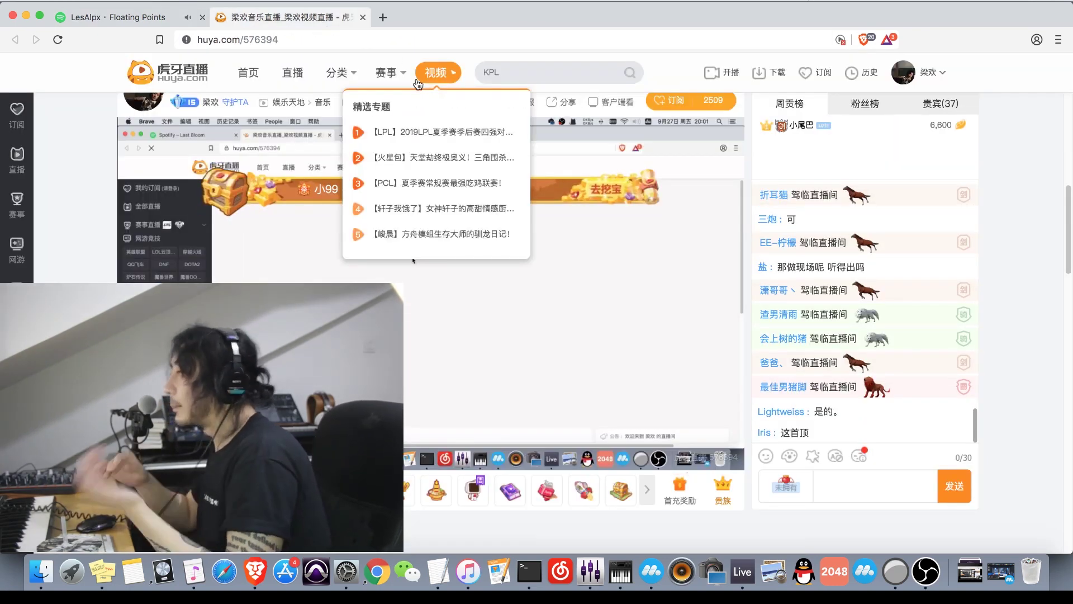
{"action": "mouse_move", "coordinate": [564, 102]}
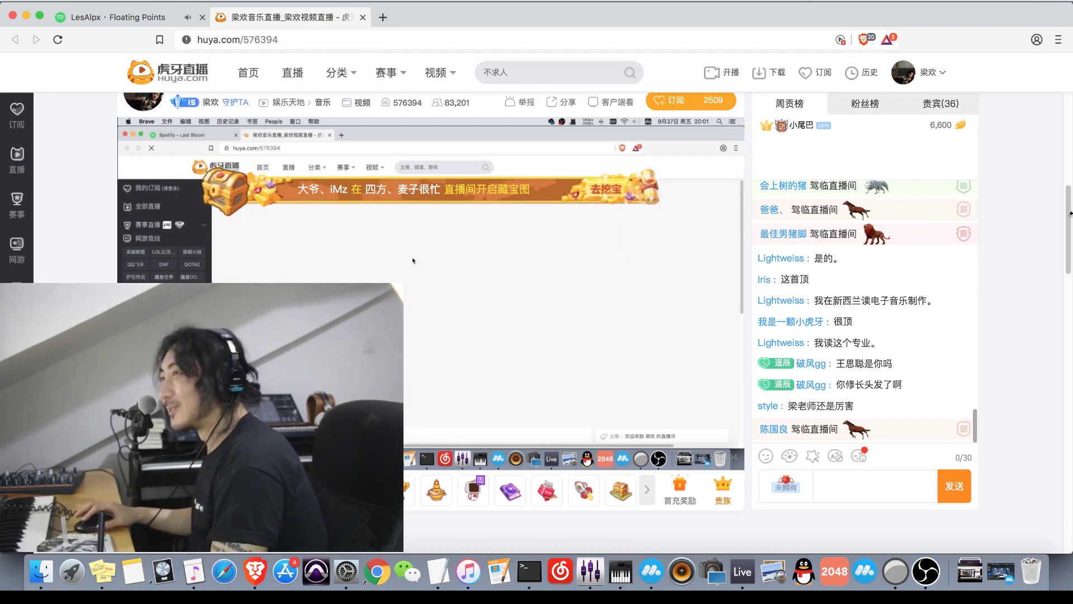
Adjust the Spotify volume, check the Huya chat once more, and return to Spotify to bring the volume below half.
{"action": "left_click", "coordinate": [167, 20]}
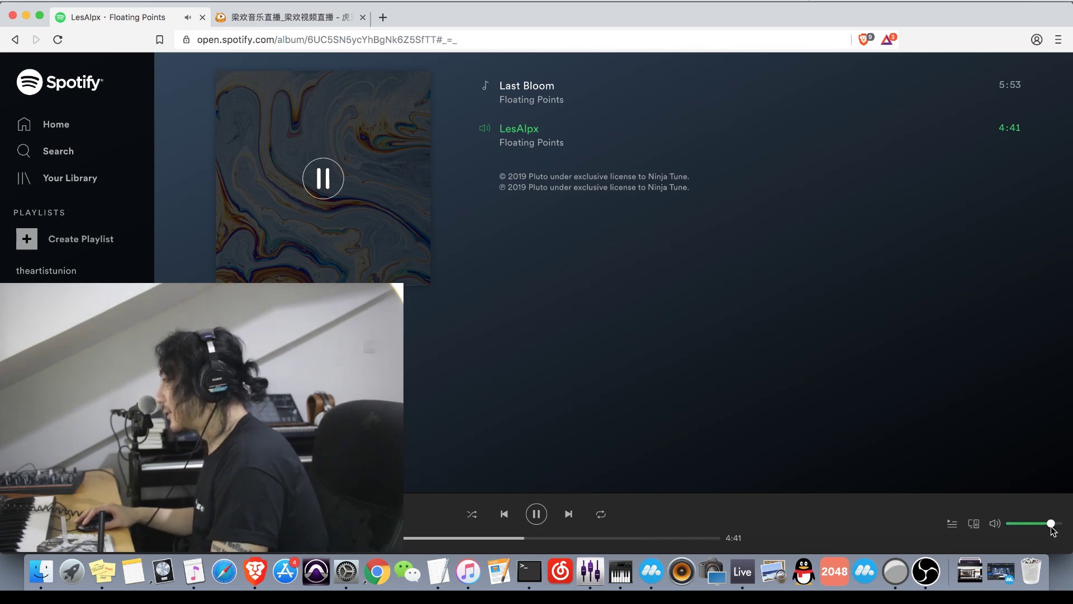
{"action": "left_click", "coordinate": [287, 23]}
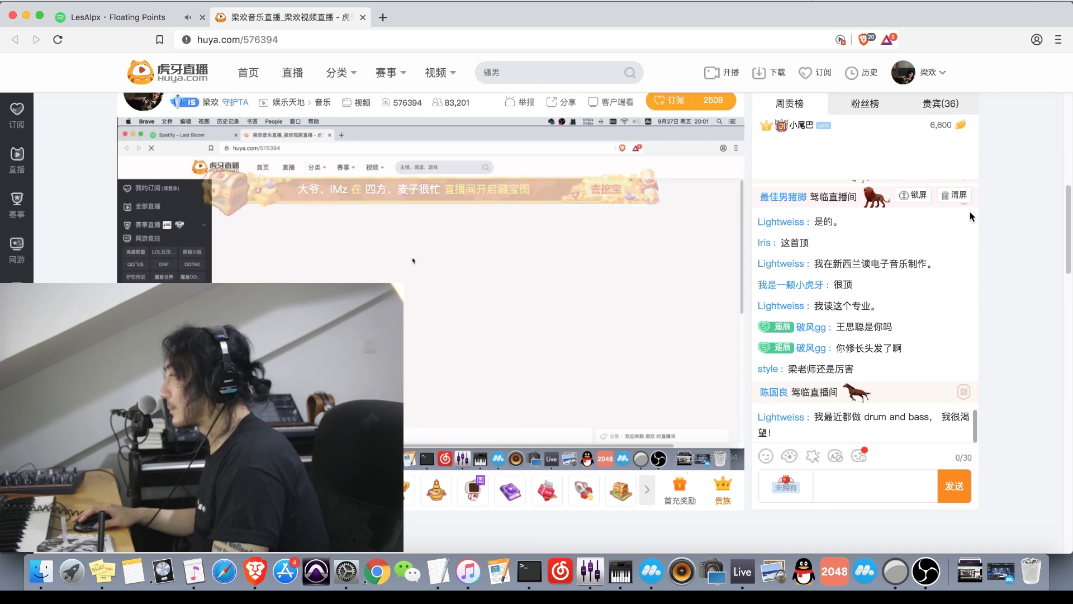
{"action": "left_click", "coordinate": [145, 18]}
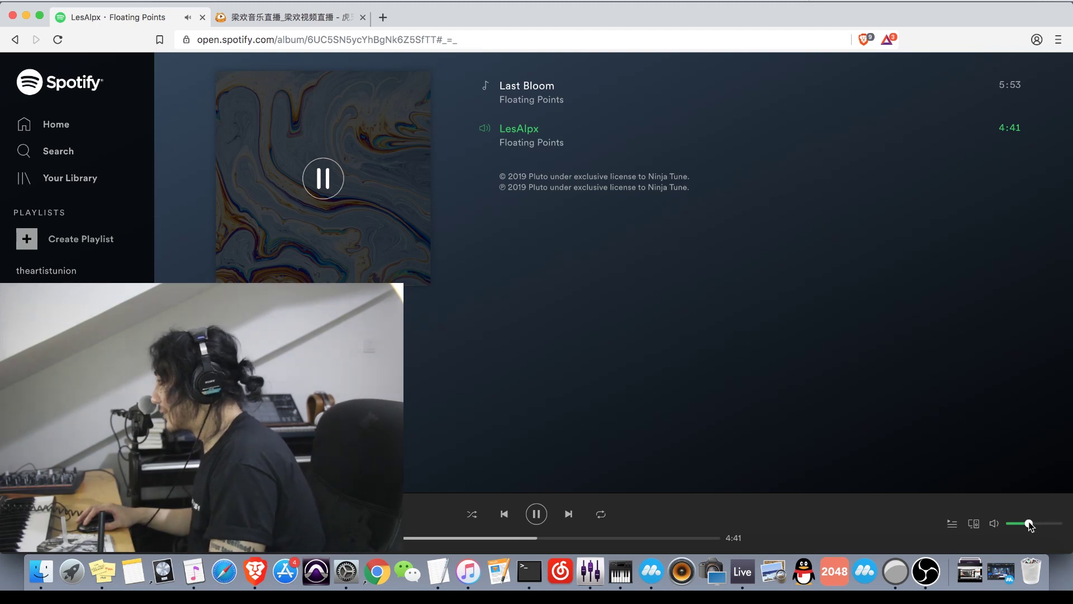
Alternate between the Huya chat and Spotify during LesAlpx, raising the Spotify volume to about three quarters.
{"action": "left_click", "coordinate": [257, 12]}
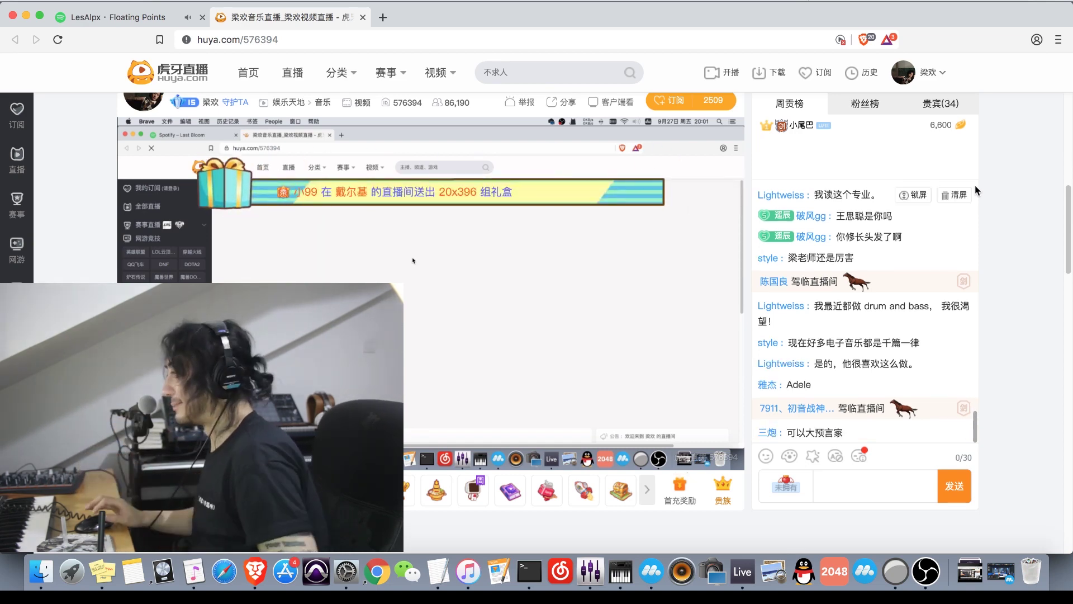
{"action": "left_click", "coordinate": [109, 17]}
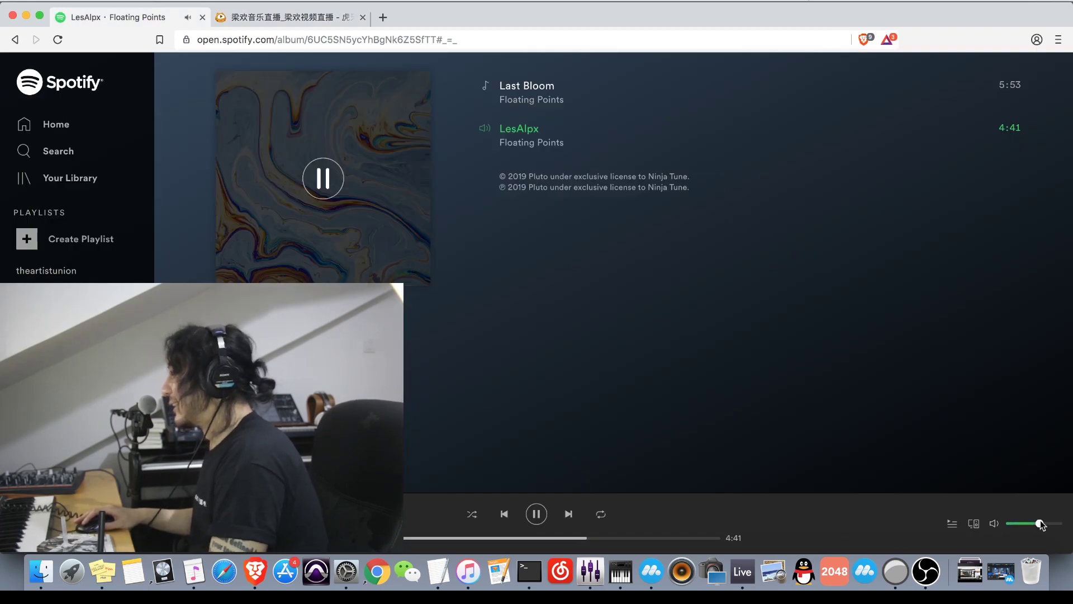
{"action": "left_click", "coordinate": [323, 24]}
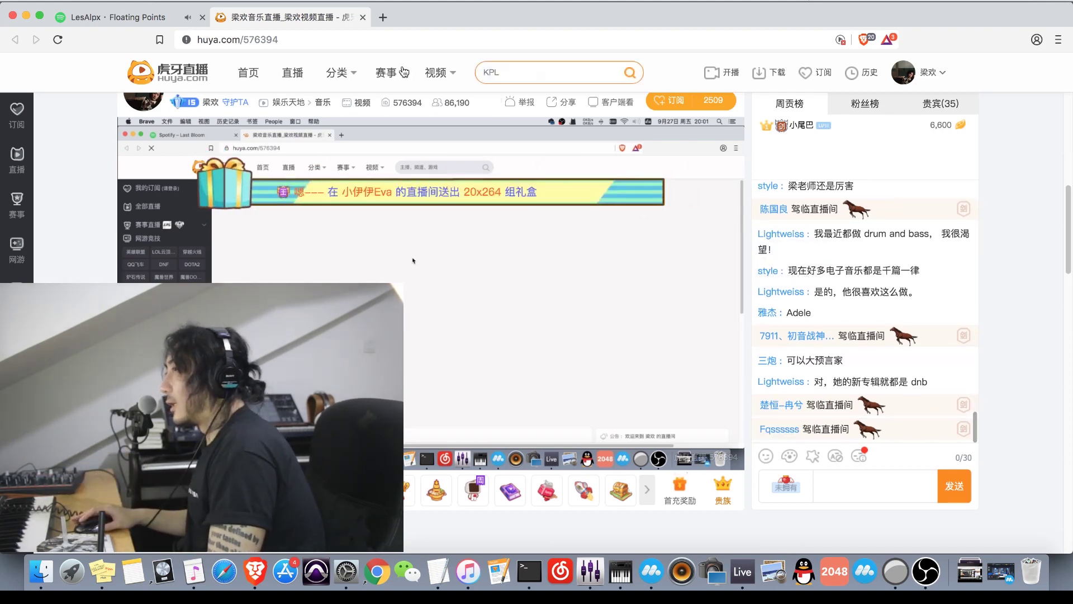
{"action": "left_click", "coordinate": [112, 16]}
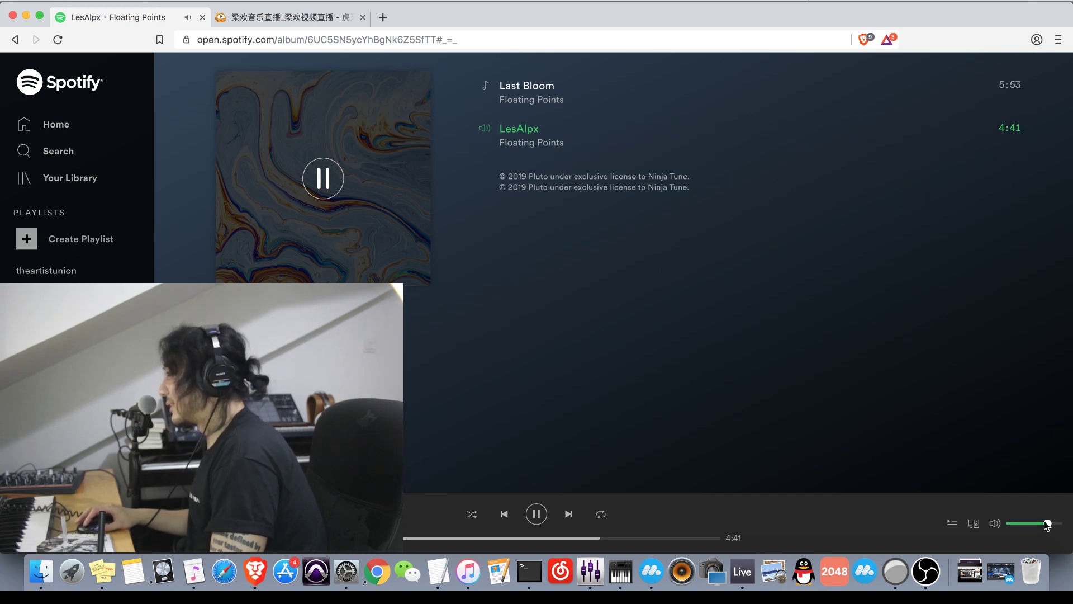
Read new Huya chat messages, raise the Spotify volume to about four fifths, and go back to the Huya page.
{"action": "left_click", "coordinate": [285, 17]}
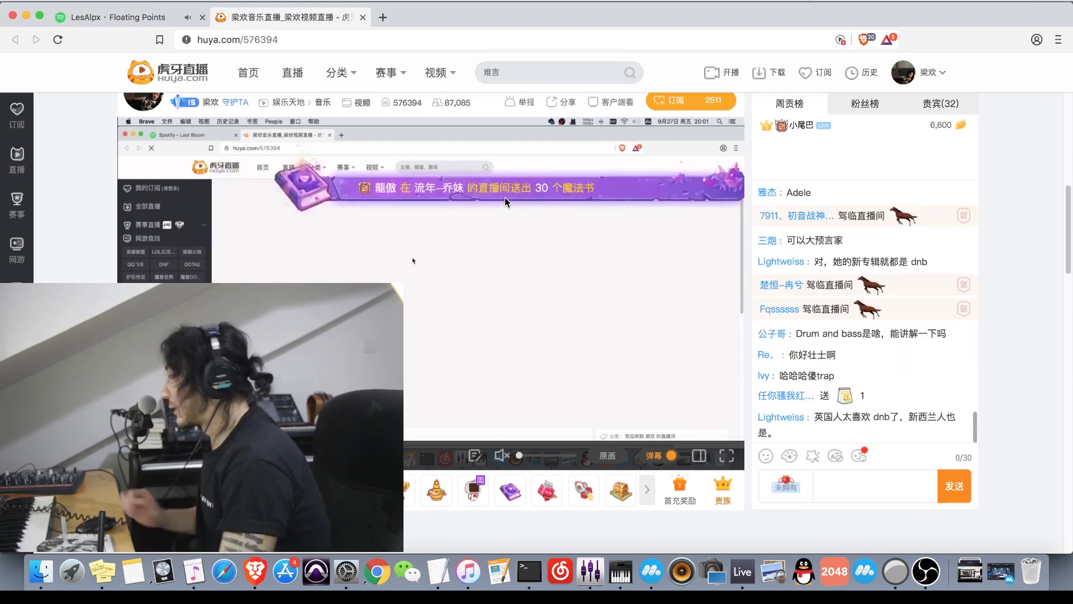
{"action": "left_click", "coordinate": [102, 18]}
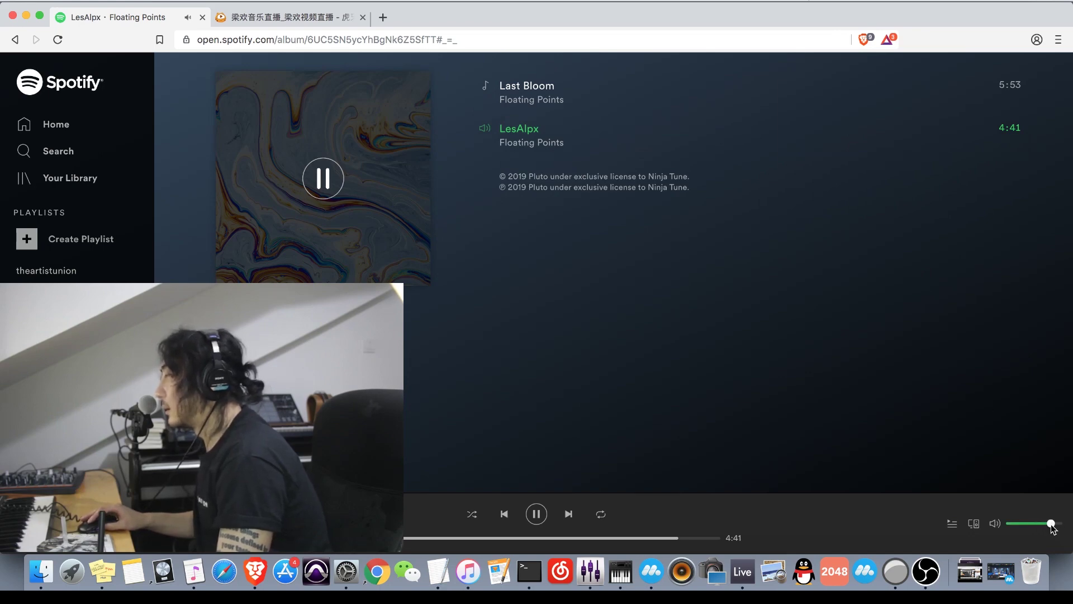
{"action": "left_click", "coordinate": [235, 20]}
{"action": "mouse_move", "coordinate": [436, 73]}
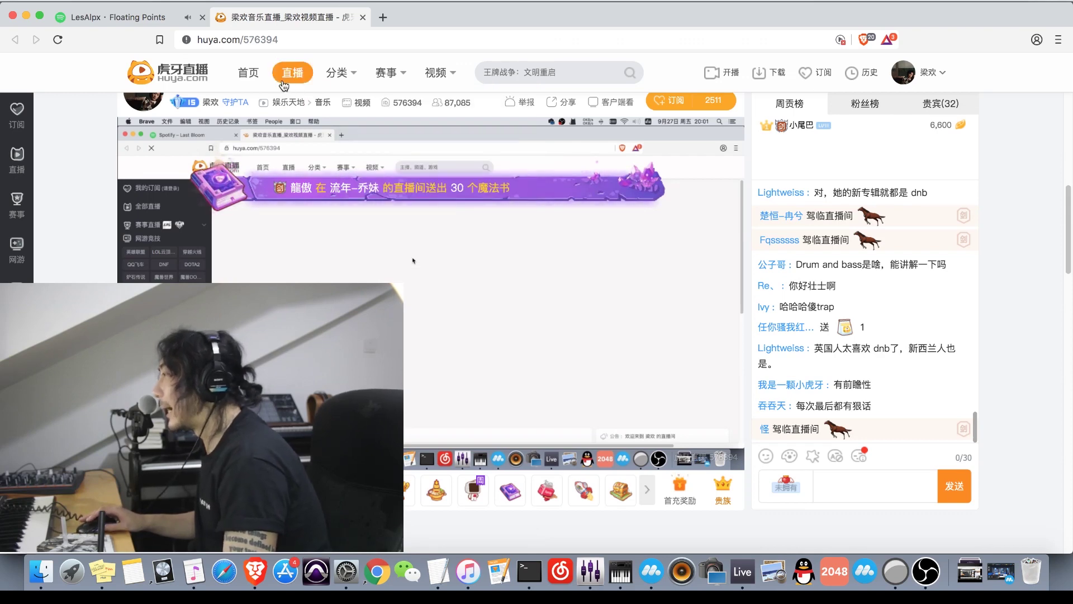
Go between Spotify and the Huya chat as LesAlpx ends, finishing in Spotify to stop playback.
{"action": "left_click", "coordinate": [122, 19]}
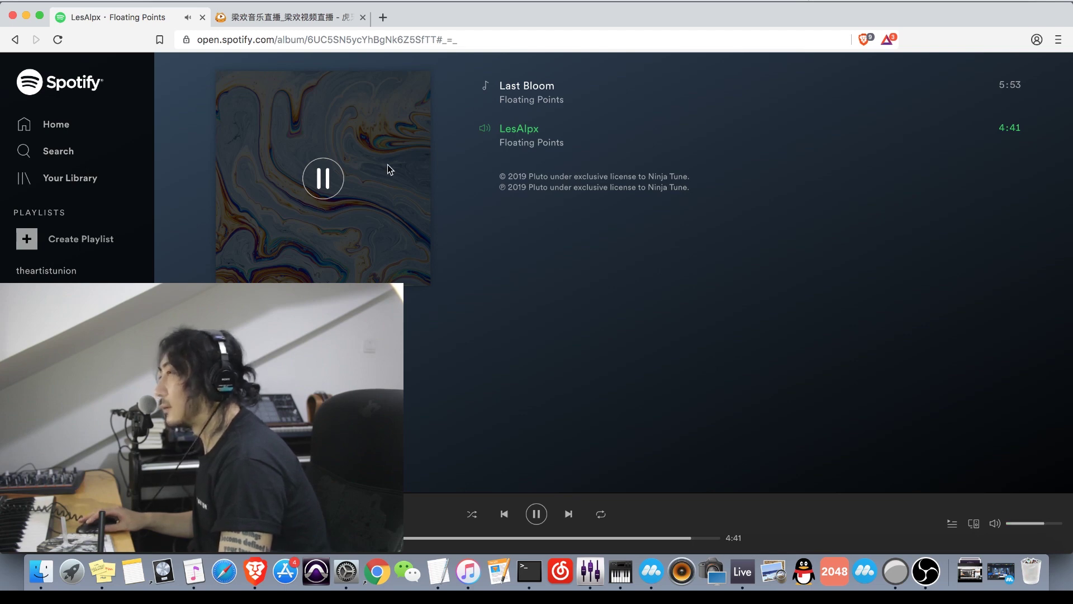
{"action": "left_click", "coordinate": [288, 20]}
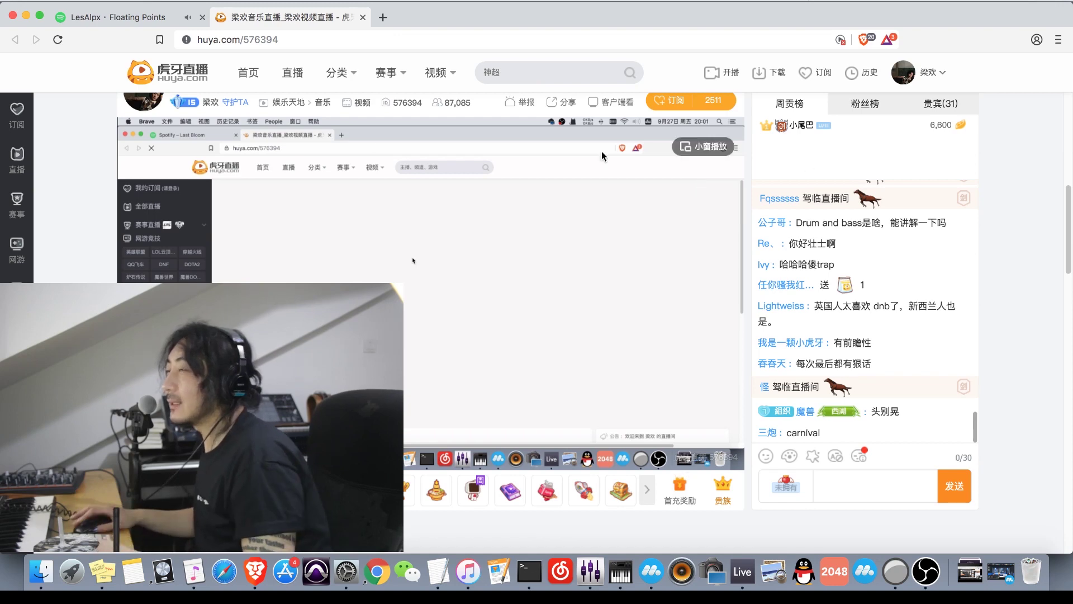
{"action": "left_click", "coordinate": [159, 19]}
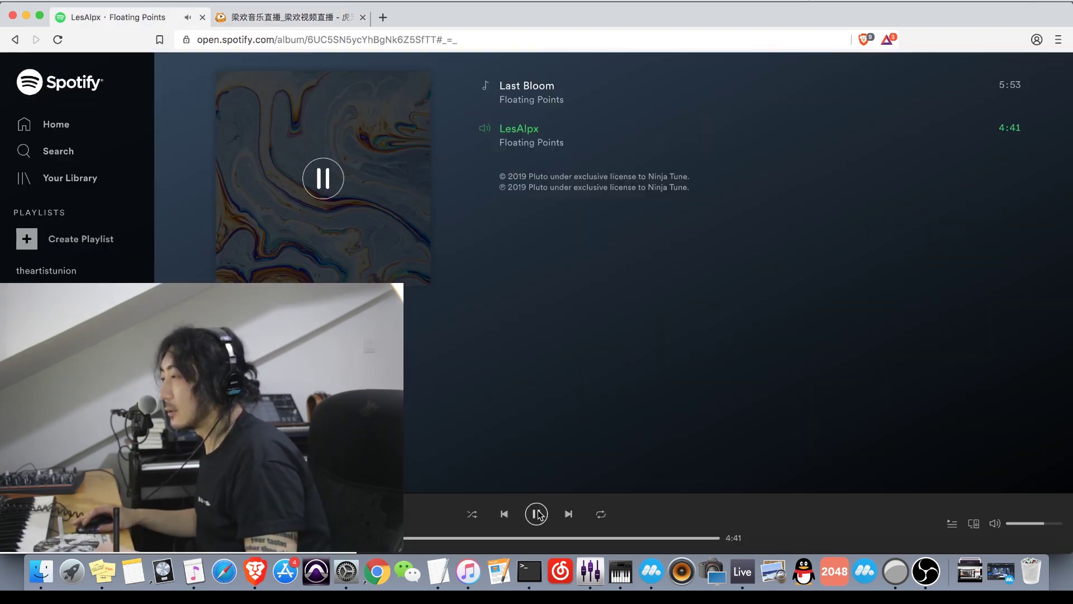
Return to the Huya page and read back through the earlier chat messages down to the newest ones.
{"action": "left_click", "coordinate": [304, 23]}
{"action": "mouse_move", "coordinate": [387, 73]}
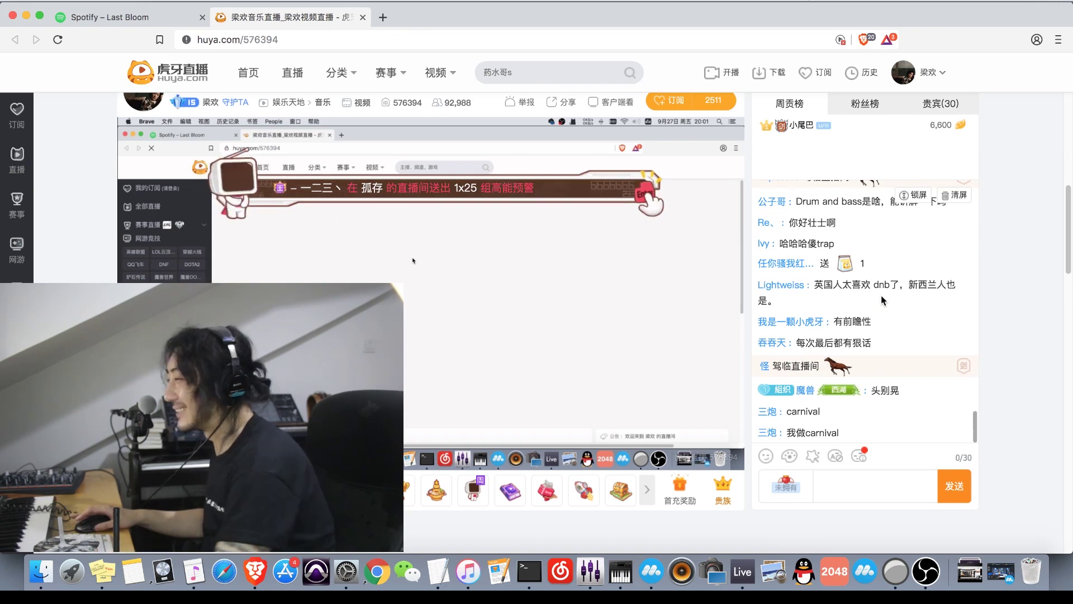
{"action": "scroll", "coordinate": [872, 288], "scroll_direction": "up", "scroll_amount": 3}
{"action": "scroll", "coordinate": [866, 282], "scroll_direction": "up", "scroll_amount": 4}
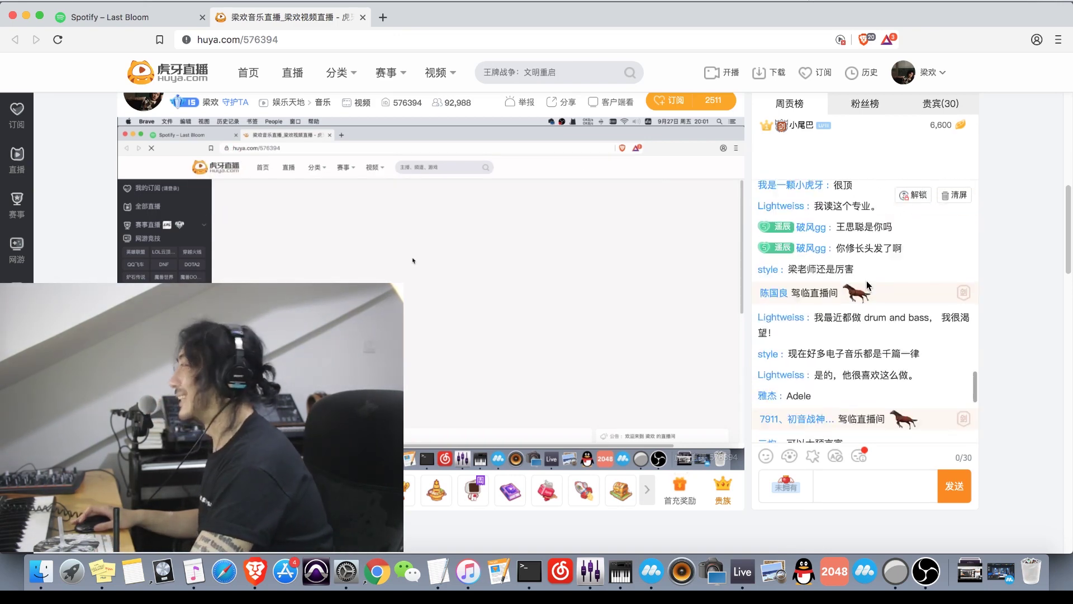
{"action": "scroll", "coordinate": [863, 276], "scroll_direction": "down", "scroll_amount": 3}
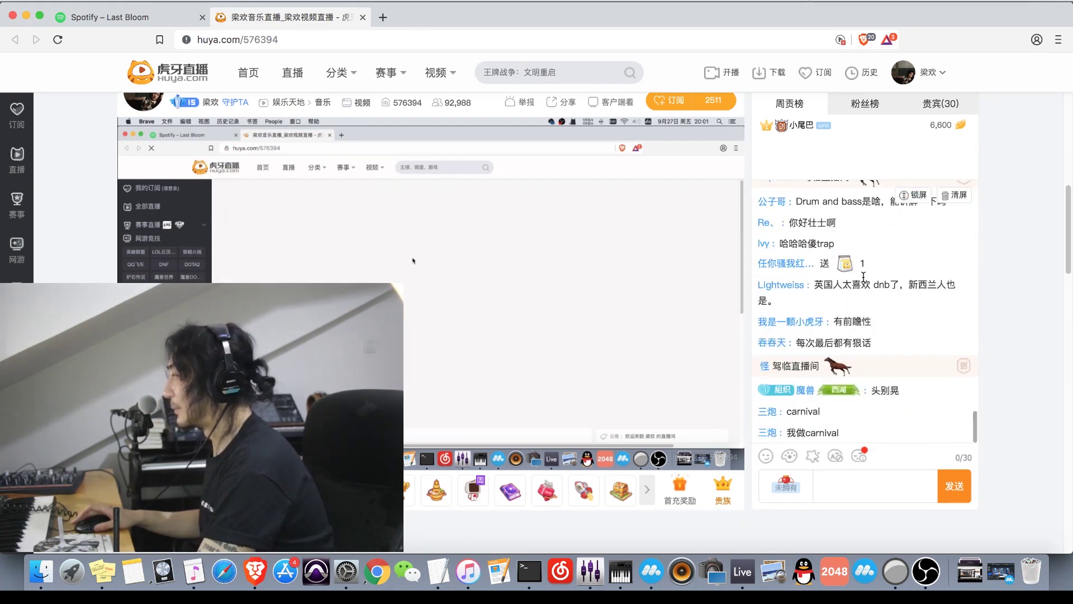
{"action": "scroll", "coordinate": [863, 276], "scroll_direction": "down", "scroll_amount": 5}
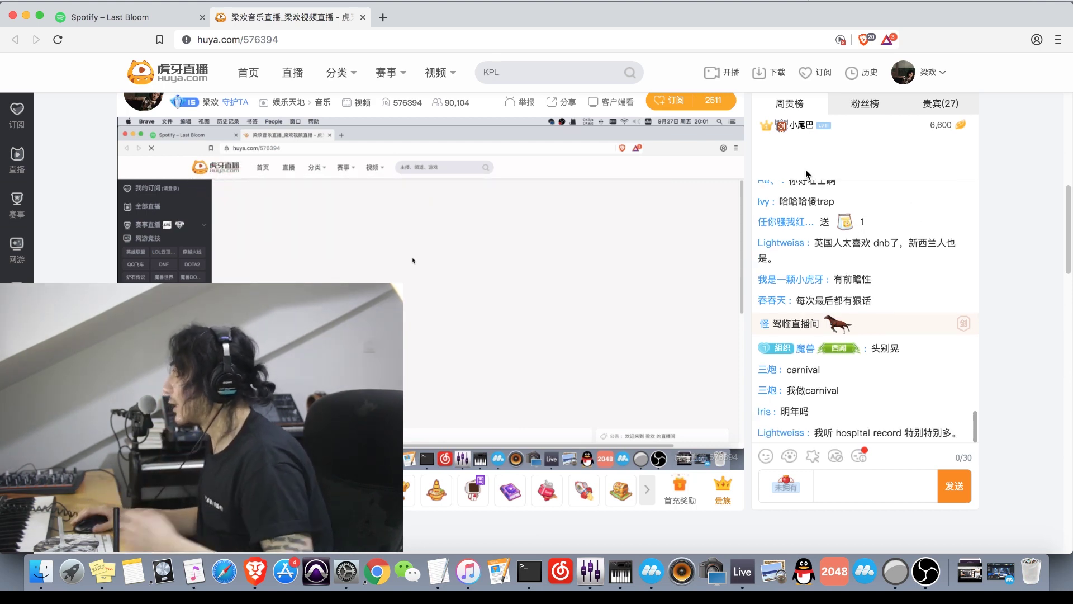
Switch to OBS to stop the recording of the livestream.
{"action": "mouse_move", "coordinate": [726, 202]}
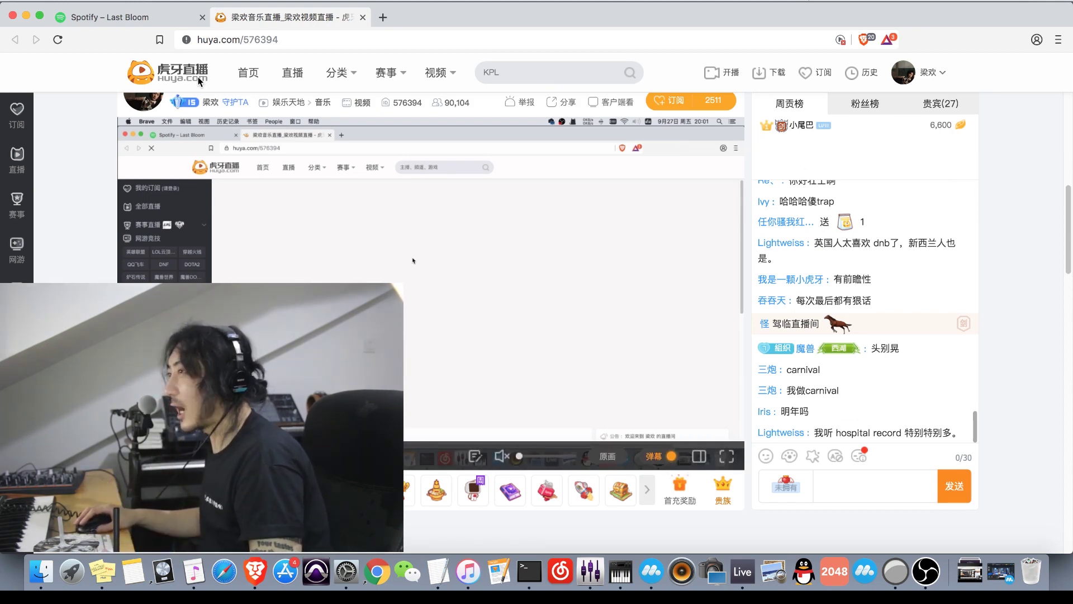
{"action": "left_click", "coordinate": [930, 571]}
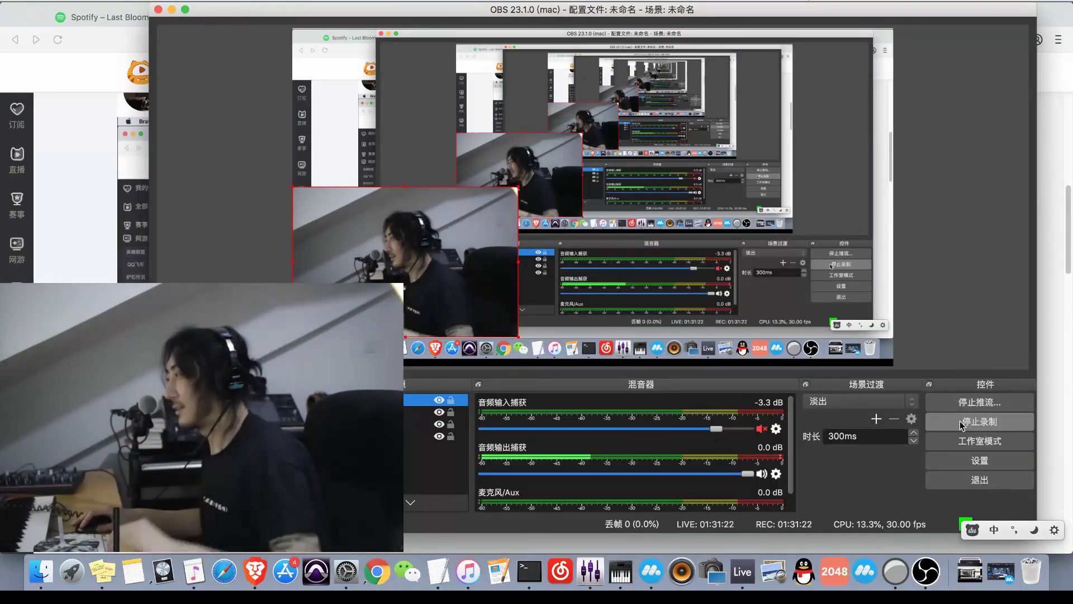